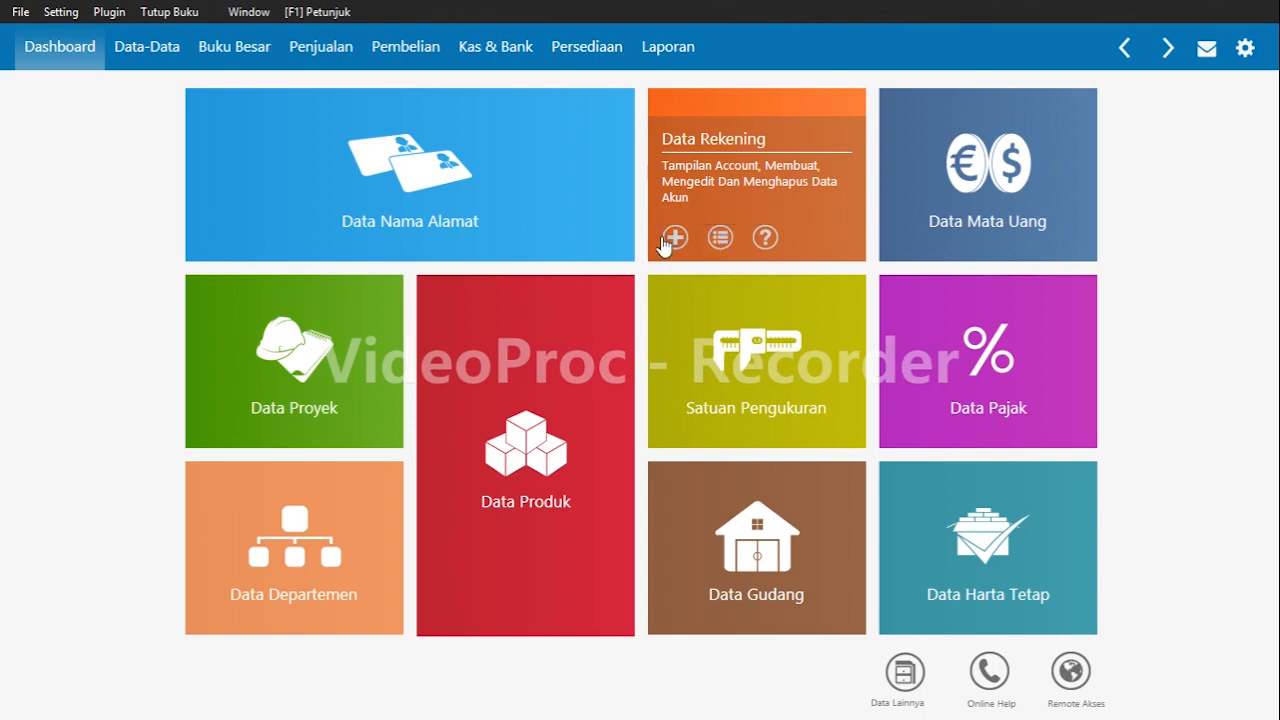
Open the account list and delete the Kas Kecil account.
{"action": "left_click", "coordinate": [720, 238]}
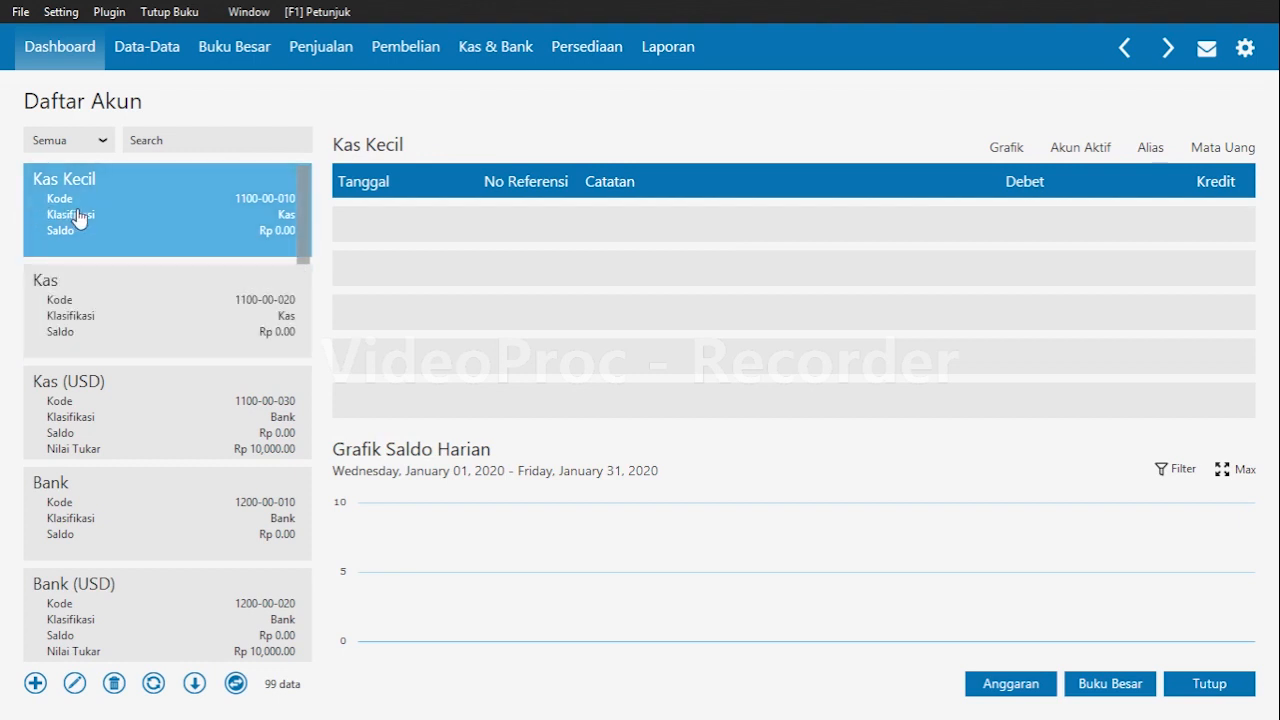
{"action": "left_click", "coordinate": [114, 683]}
{"action": "left_click", "coordinate": [925, 475]}
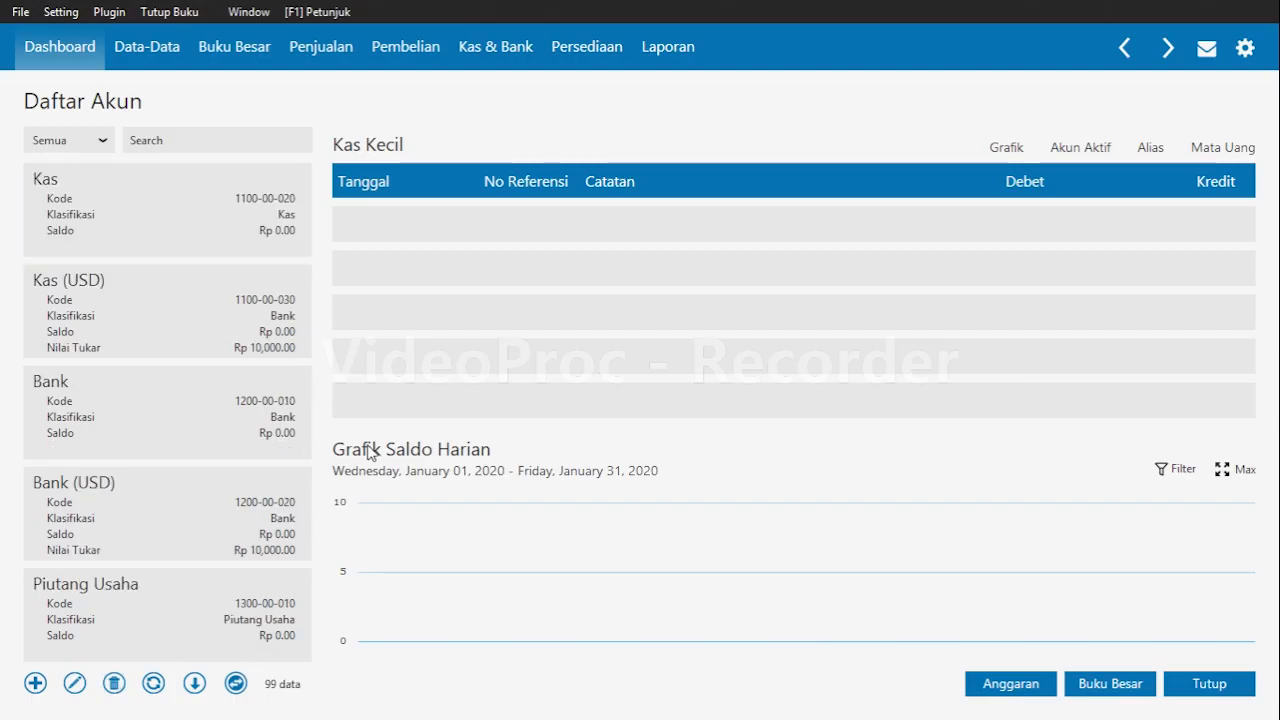
Rename the Piutang Usaha account to Piutang Dagang and save it.
{"action": "left_click", "coordinate": [187, 521]}
{"action": "left_click", "coordinate": [200, 583]}
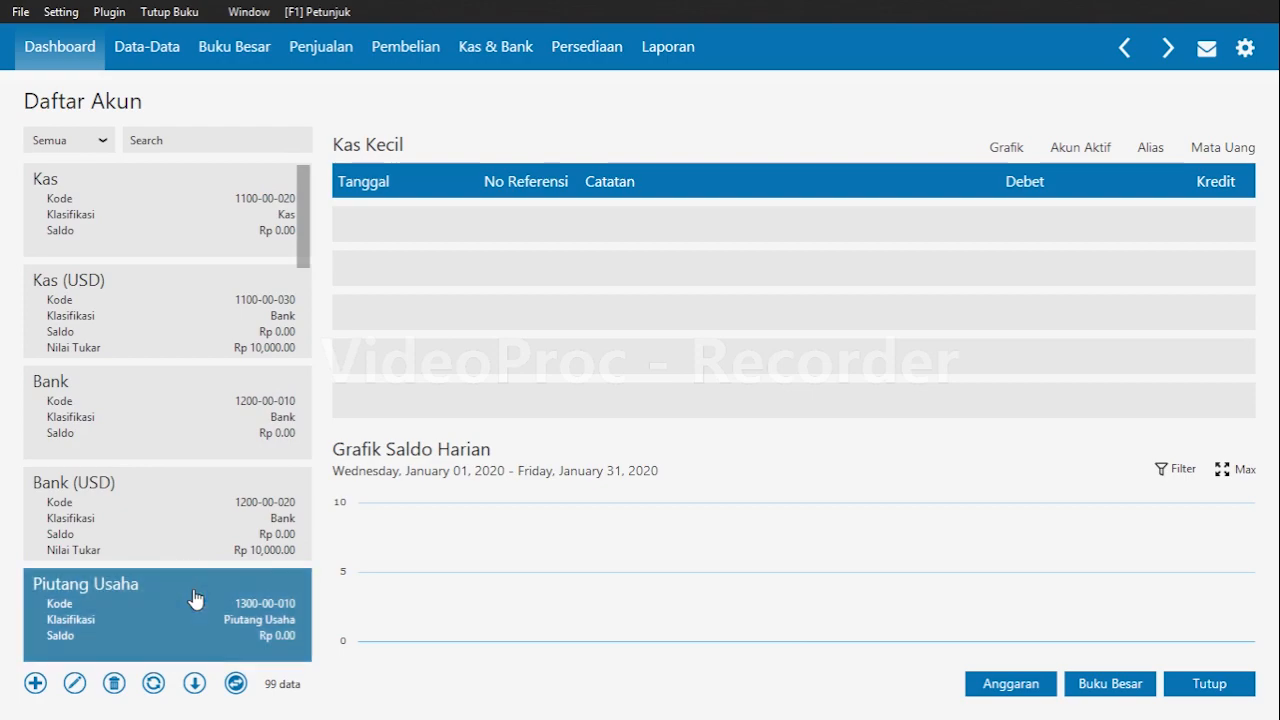
{"action": "left_click", "coordinate": [74, 684]}
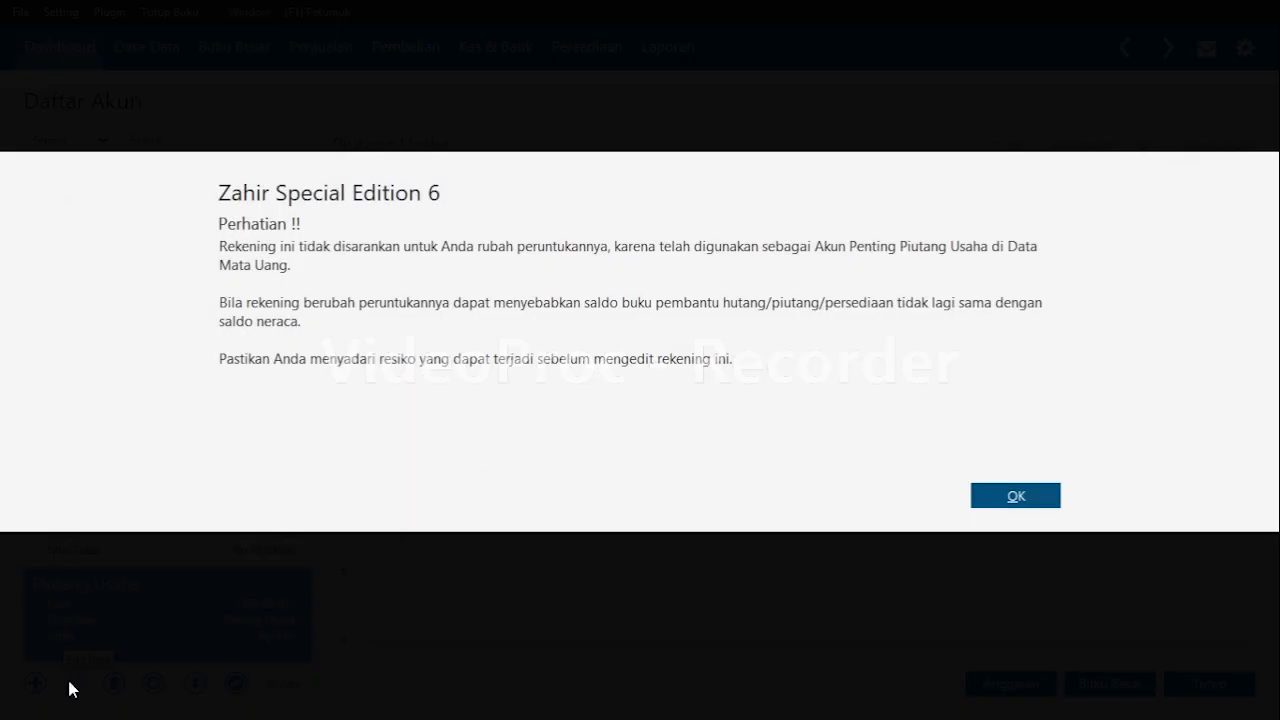
{"action": "left_click", "coordinate": [1016, 496]}
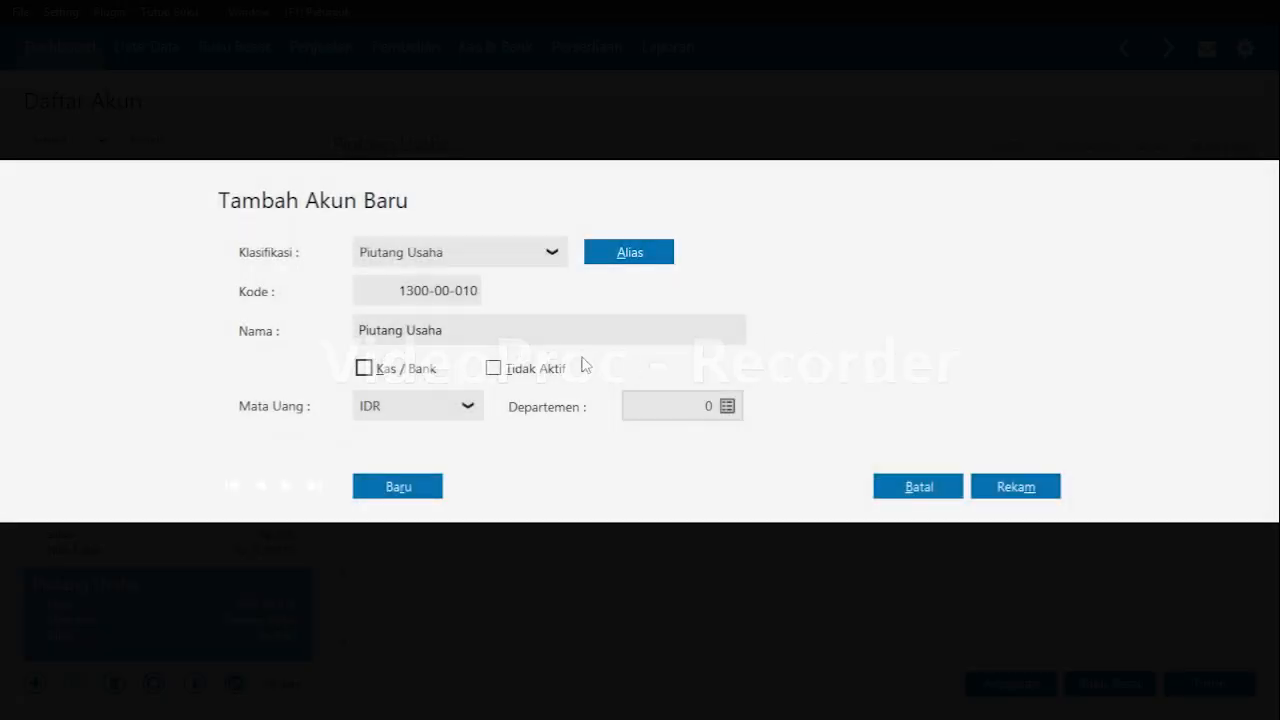
{"action": "double_click", "coordinate": [546, 332]}
{"action": "key", "text": "BackSpace"}
{"action": "type", "text": "P"}
{"action": "key", "text": "BackSpace"}
{"action": "type", "text": "d"}
{"action": "key", "text": "BackSpace"}
{"action": "type", "text": "Dagang"}
{"action": "left_click", "coordinate": [1016, 486]}
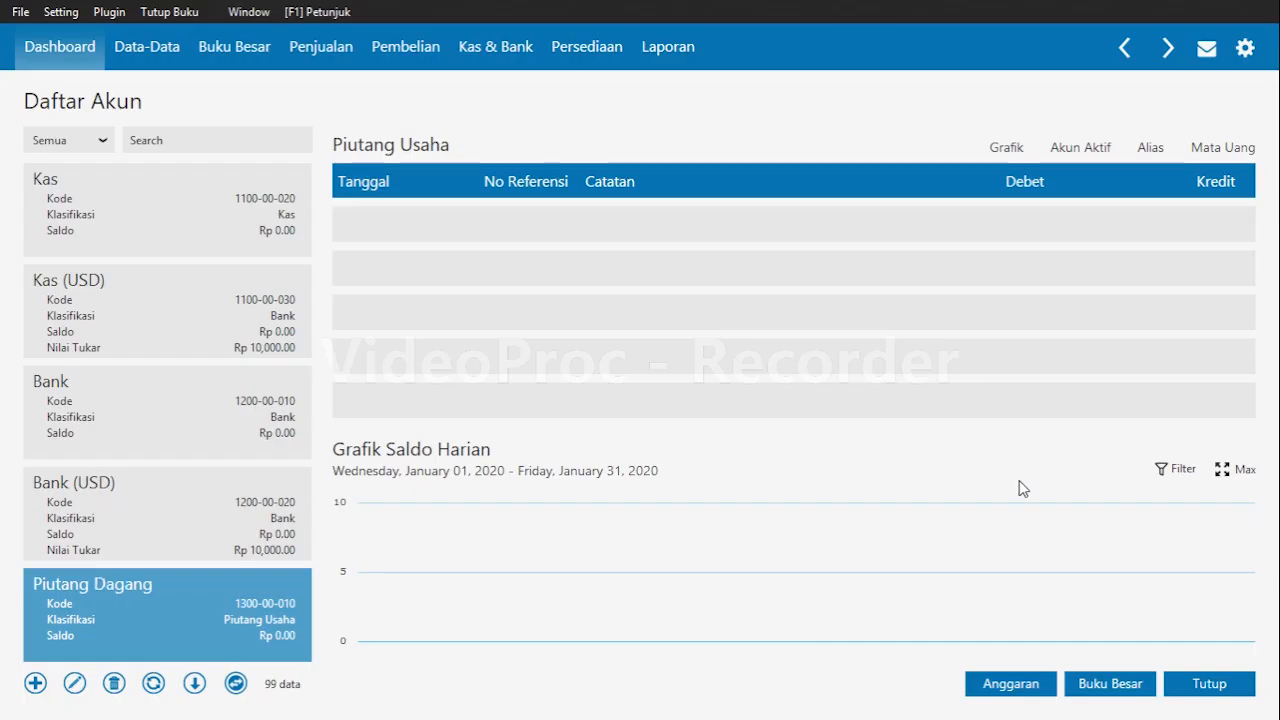
Rename the Persediaan # 1 account to Persediaan Barang Dagang and save it.
{"action": "key", "text": "Down"}
{"action": "key", "text": "Down"}
{"action": "key", "text": "Down"}
{"action": "key", "text": "Down"}
{"action": "key", "text": "Down"}
{"action": "key", "text": "Down"}
{"action": "key", "text": "Down"}
{"action": "key", "text": "Down"}
{"action": "key", "text": "Down"}
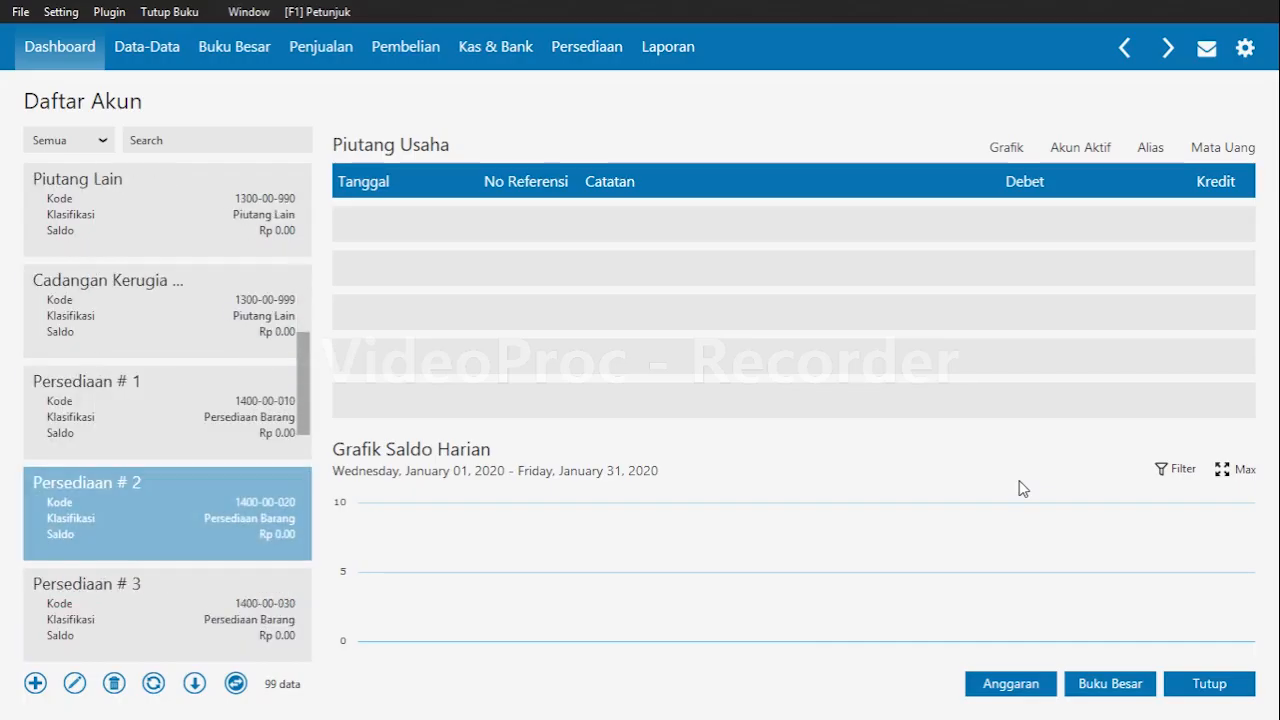
{"action": "key", "text": "Up"}
{"action": "key", "text": "Up"}
{"action": "key", "text": "Up"}
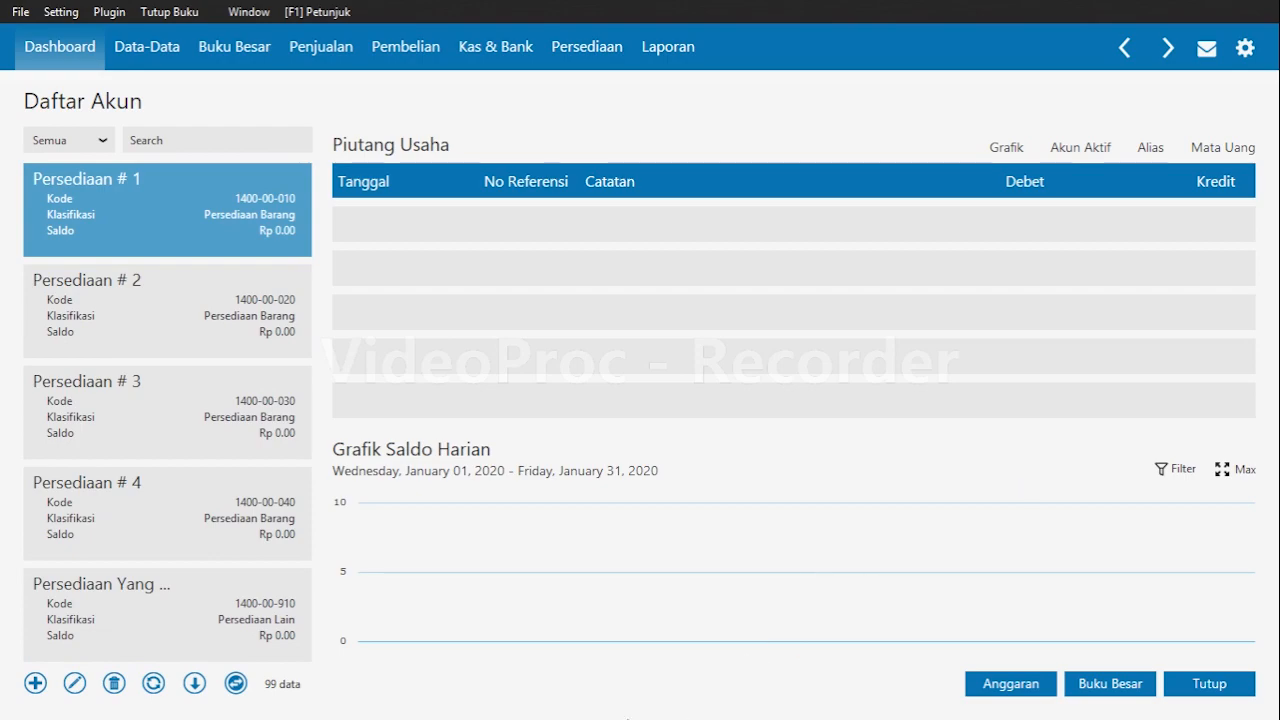
{"action": "left_click", "coordinate": [74, 684]}
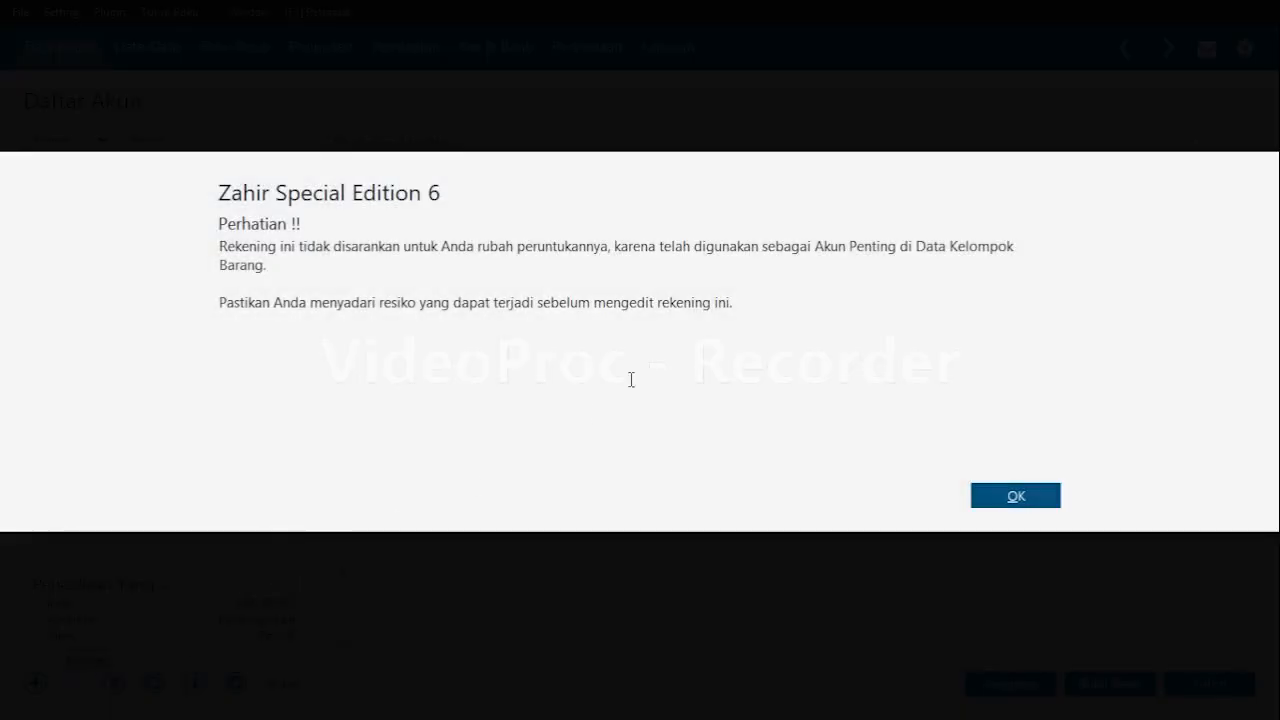
{"action": "left_click", "coordinate": [1000, 500]}
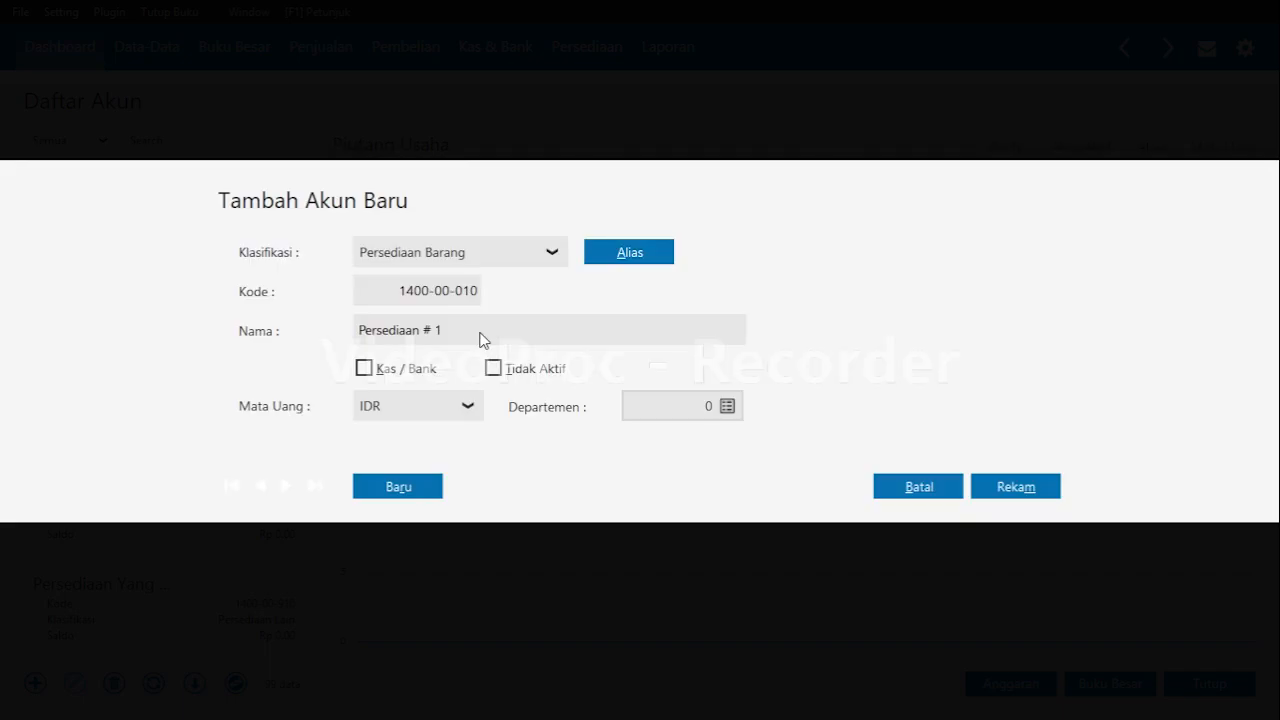
{"action": "double_click", "coordinate": [486, 316]}
{"action": "key", "text": "BackSpace"}
{"action": "type", "text": "Barang Dagang"}
{"action": "left_click", "coordinate": [1038, 488]}
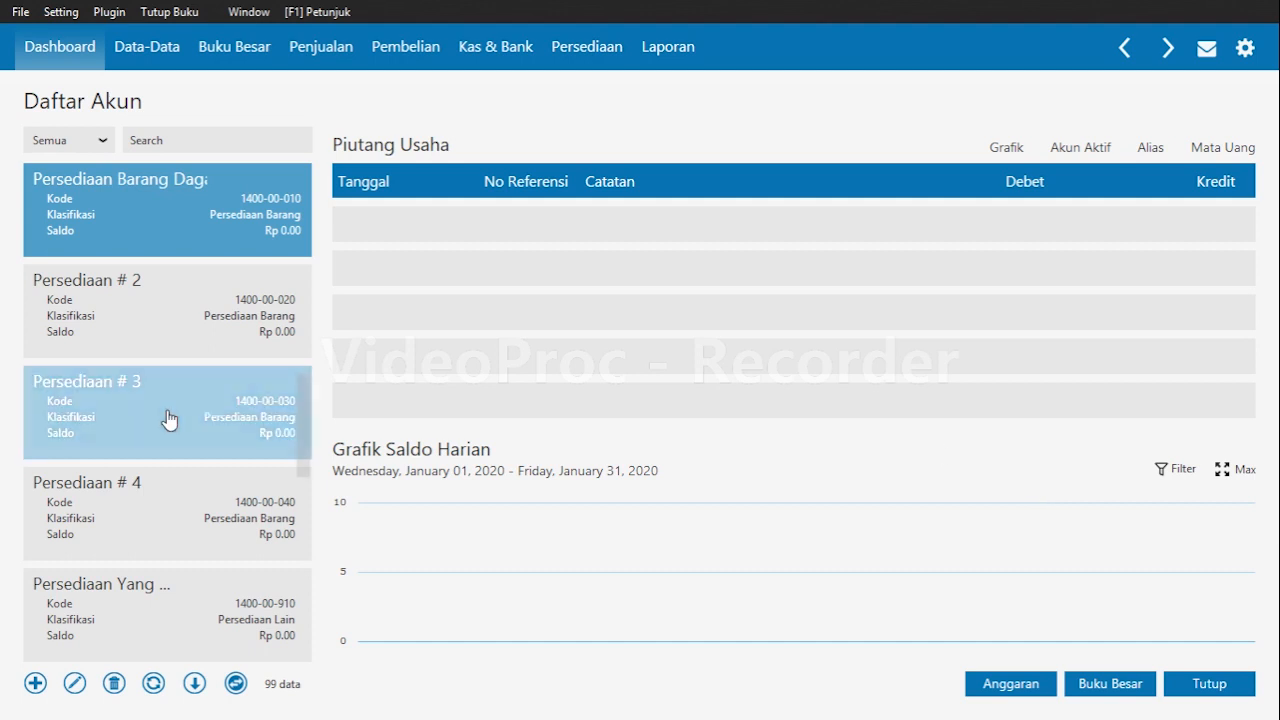
Rename the Asuransi Dibayar di Muka account to Iklan Dibayar di Muka and save it.
{"action": "scroll", "coordinate": [169, 420], "scroll_direction": "down", "scroll_amount": 2}
{"action": "scroll", "coordinate": [169, 420], "scroll_direction": "down", "scroll_amount": 3}
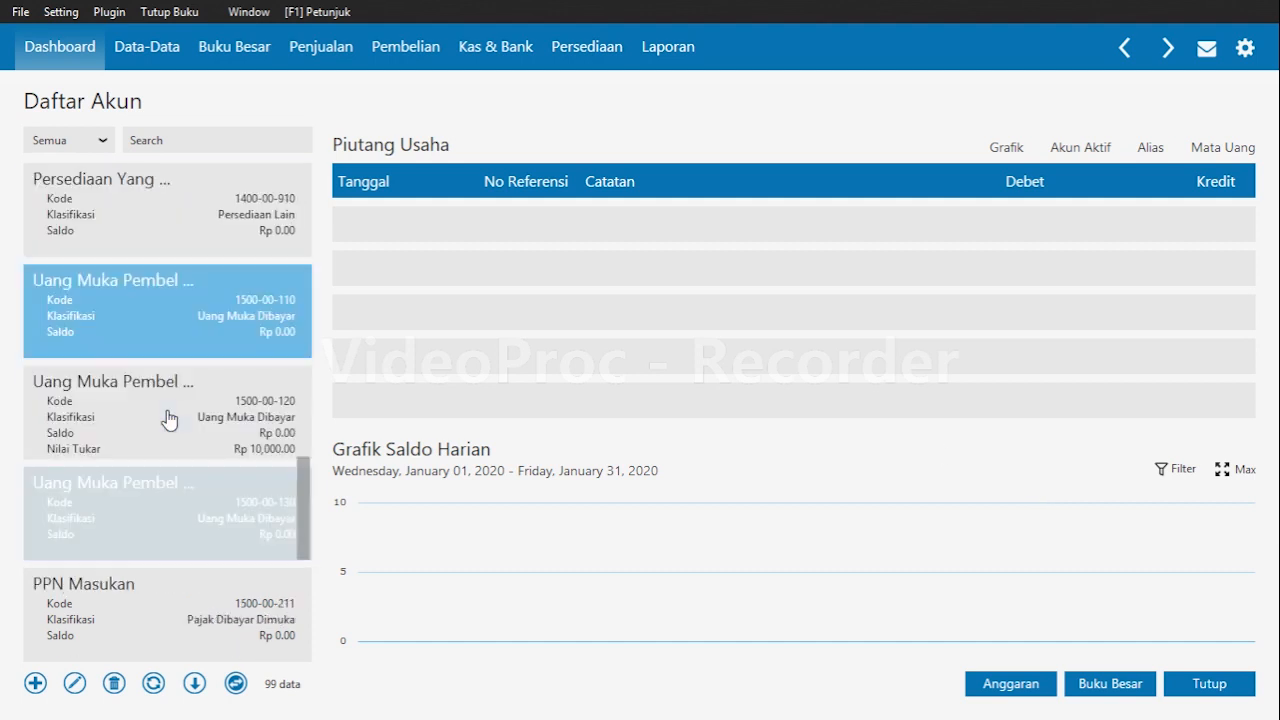
{"action": "scroll", "coordinate": [169, 420], "scroll_direction": "down", "scroll_amount": 1}
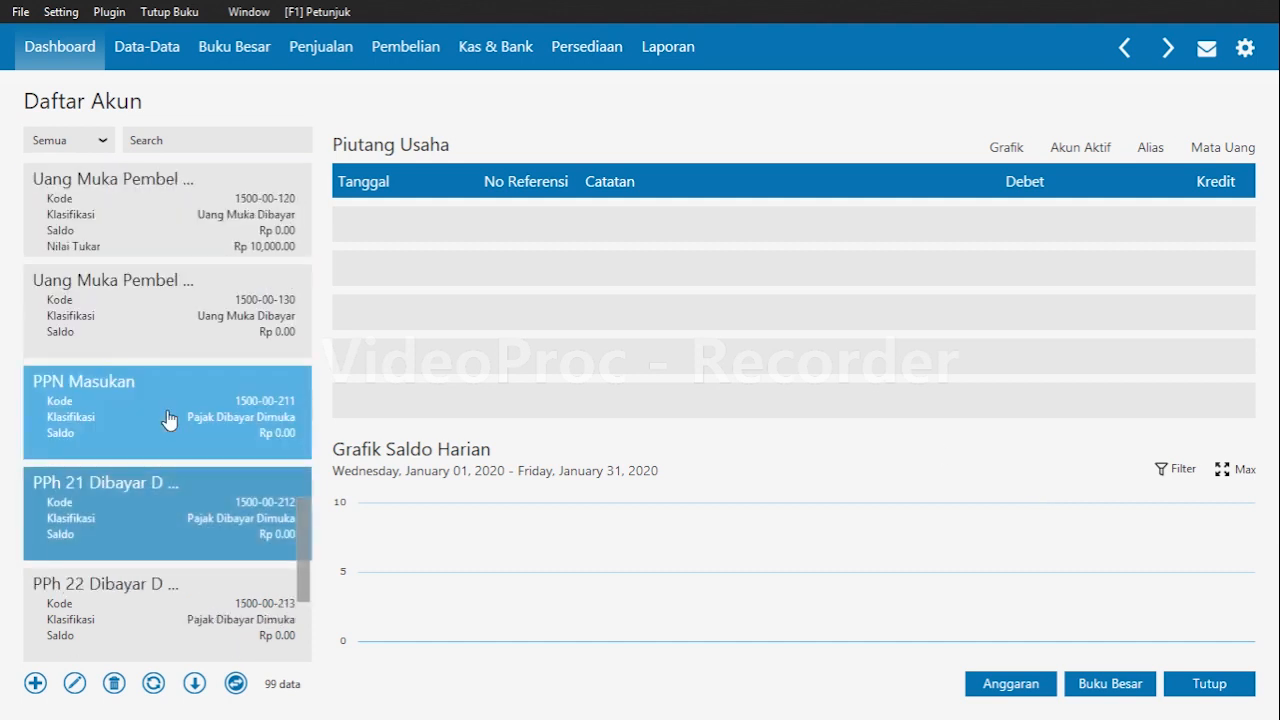
{"action": "scroll", "coordinate": [169, 420], "scroll_direction": "up", "scroll_amount": 3}
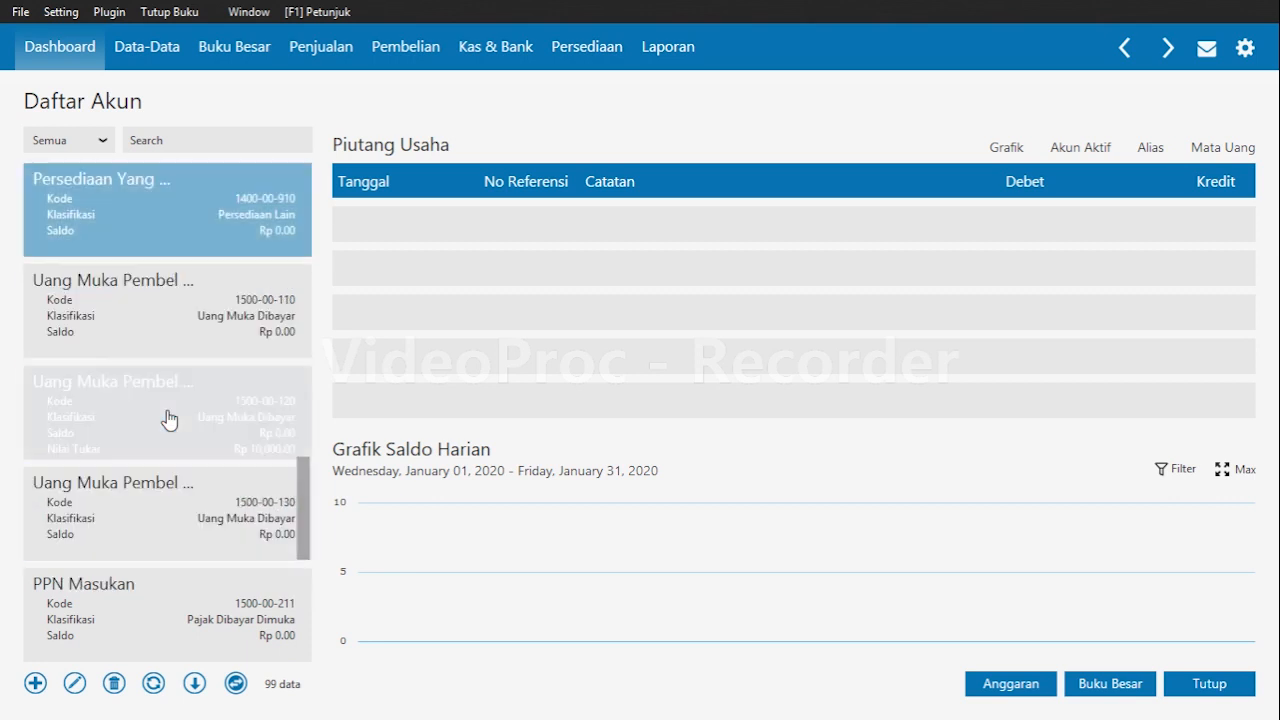
{"action": "scroll", "coordinate": [169, 420], "scroll_direction": "down", "scroll_amount": 9}
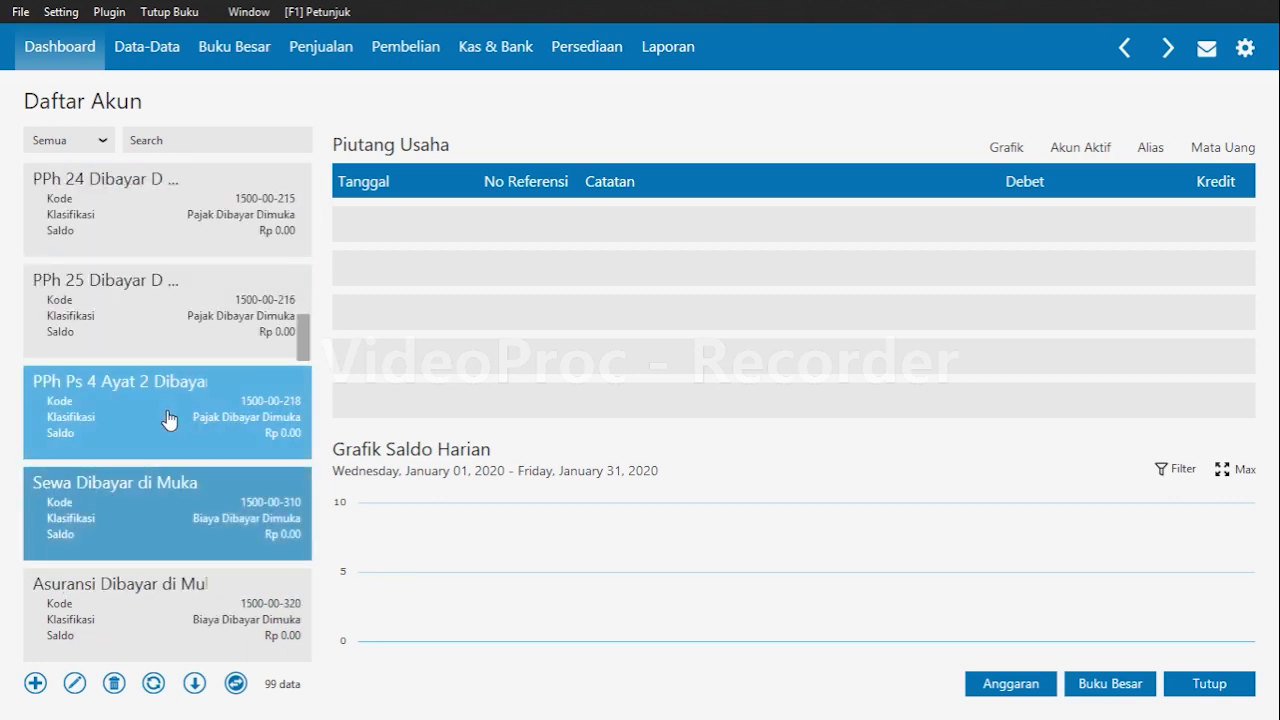
{"action": "scroll", "coordinate": [169, 420], "scroll_direction": "down", "scroll_amount": 1}
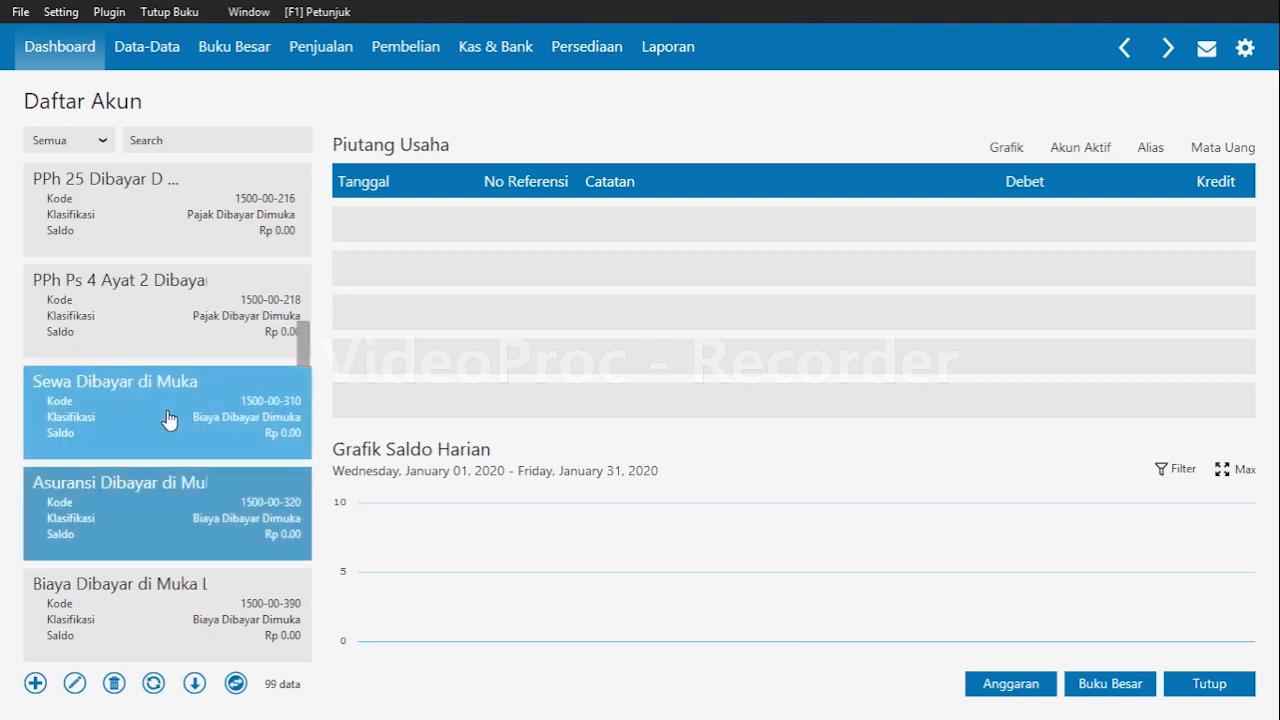
{"action": "left_click", "coordinate": [74, 683]}
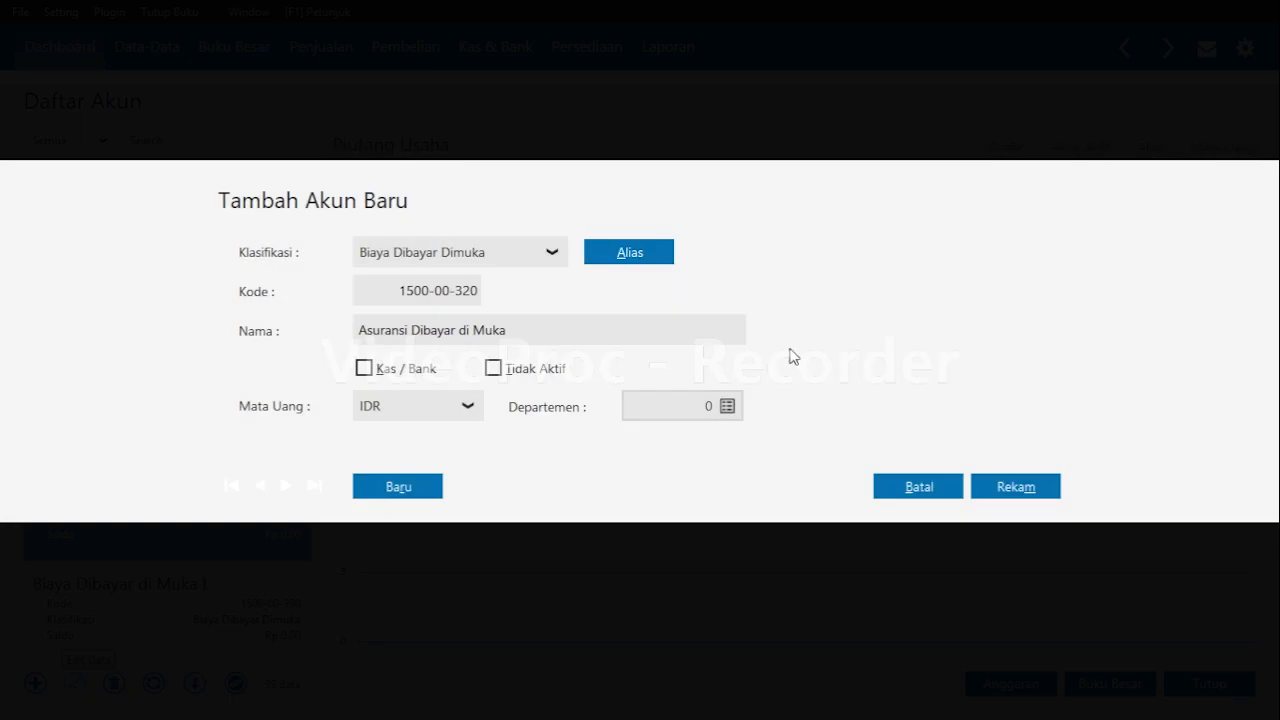
{"action": "triple_click", "coordinate": [431, 340]}
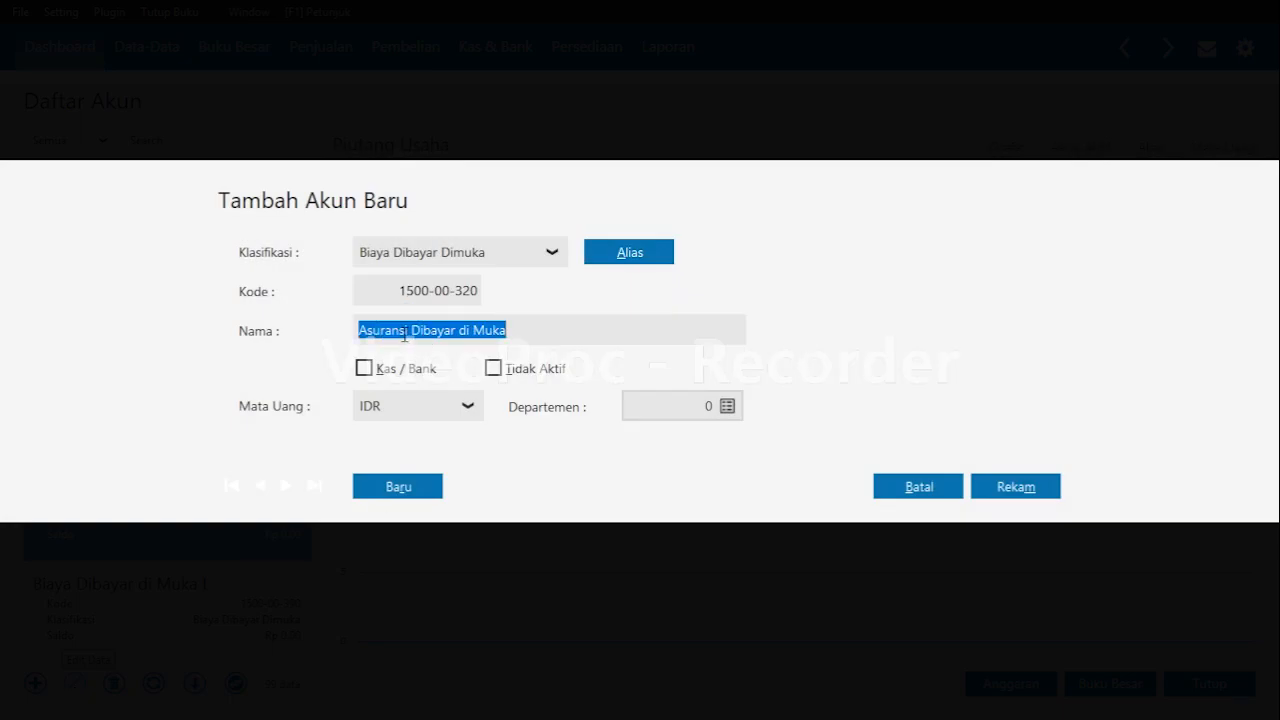
{"action": "left_click", "coordinate": [406, 332]}
{"action": "key", "text": "BackSpace"}
{"action": "key", "text": "BackSpace"}
{"action": "key", "text": "BackSpace"}
{"action": "key", "text": "BackSpace"}
{"action": "key", "text": "BackSpace"}
{"action": "key", "text": "BackSpace"}
{"action": "key", "text": "BackSpace"}
{"action": "key", "text": "BackSpace"}
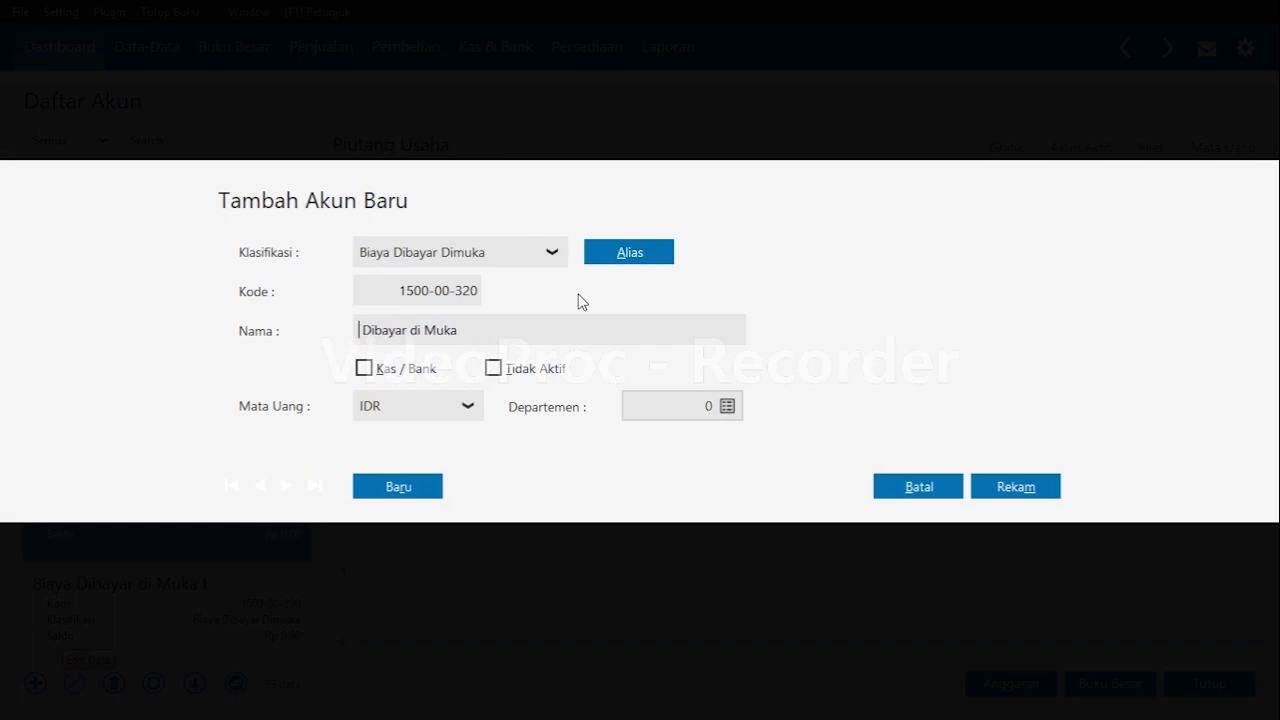
{"action": "type", "text": "Iklan"}
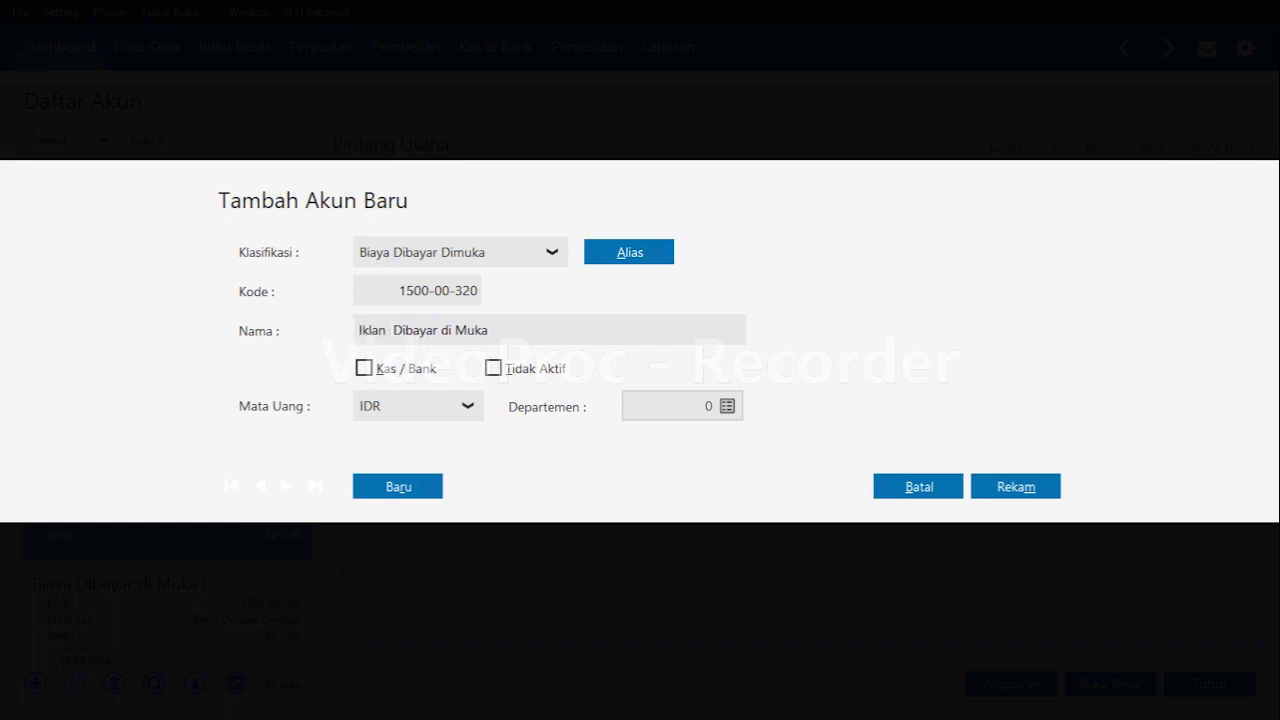
{"action": "key", "text": "BackSpace"}
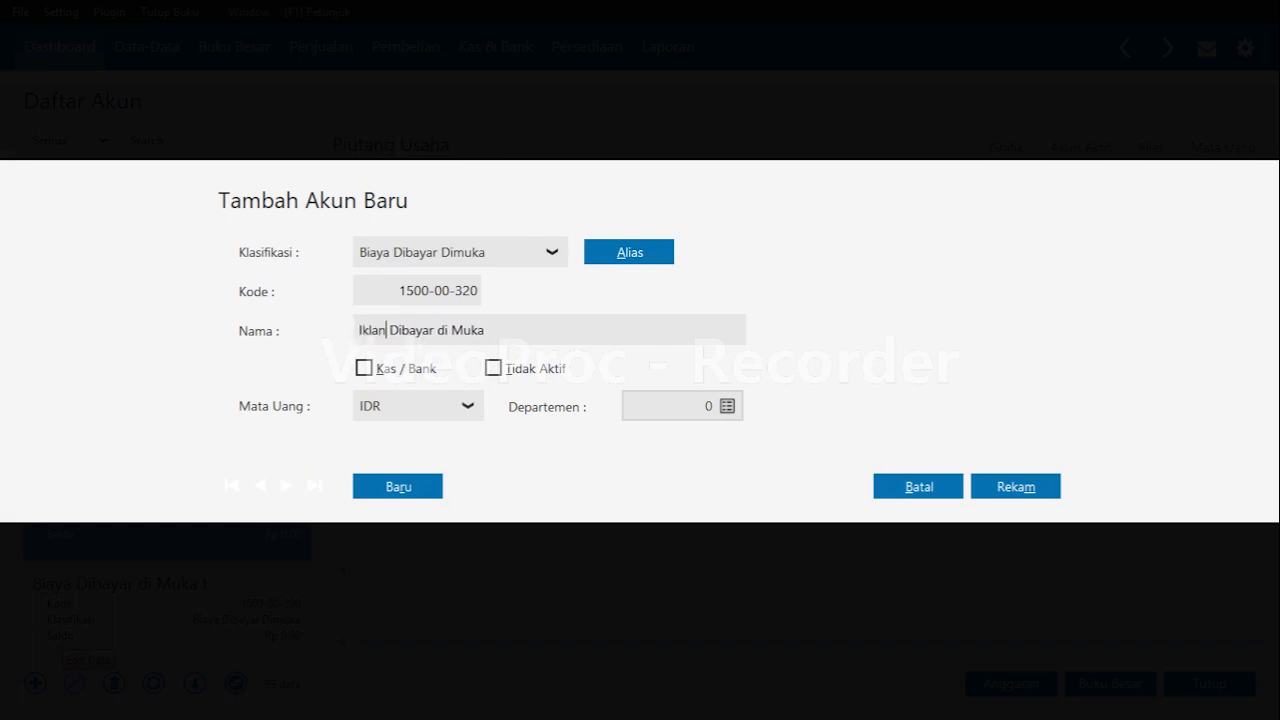
{"action": "left_click", "coordinate": [1020, 490]}
Browse down the account list through the fixed asset and liability accounts.
{"action": "key", "text": "Down"}
{"action": "key", "text": "Down"}
{"action": "key", "text": "Down"}
{"action": "key", "text": "Down"}
{"action": "key", "text": "Down"}
{"action": "key", "text": "Down"}
{"action": "key", "text": "Down"}
{"action": "key", "text": "Down"}
{"action": "key", "text": "Down"}
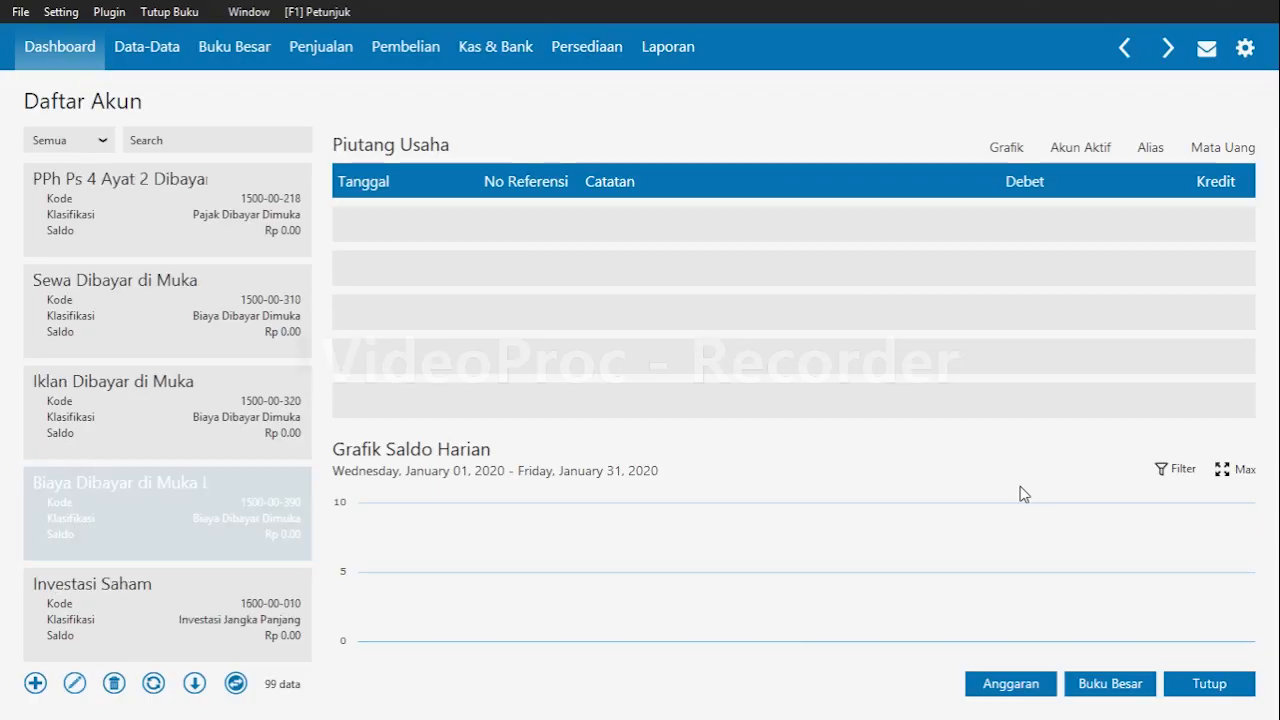
{"action": "key", "text": "Down"}
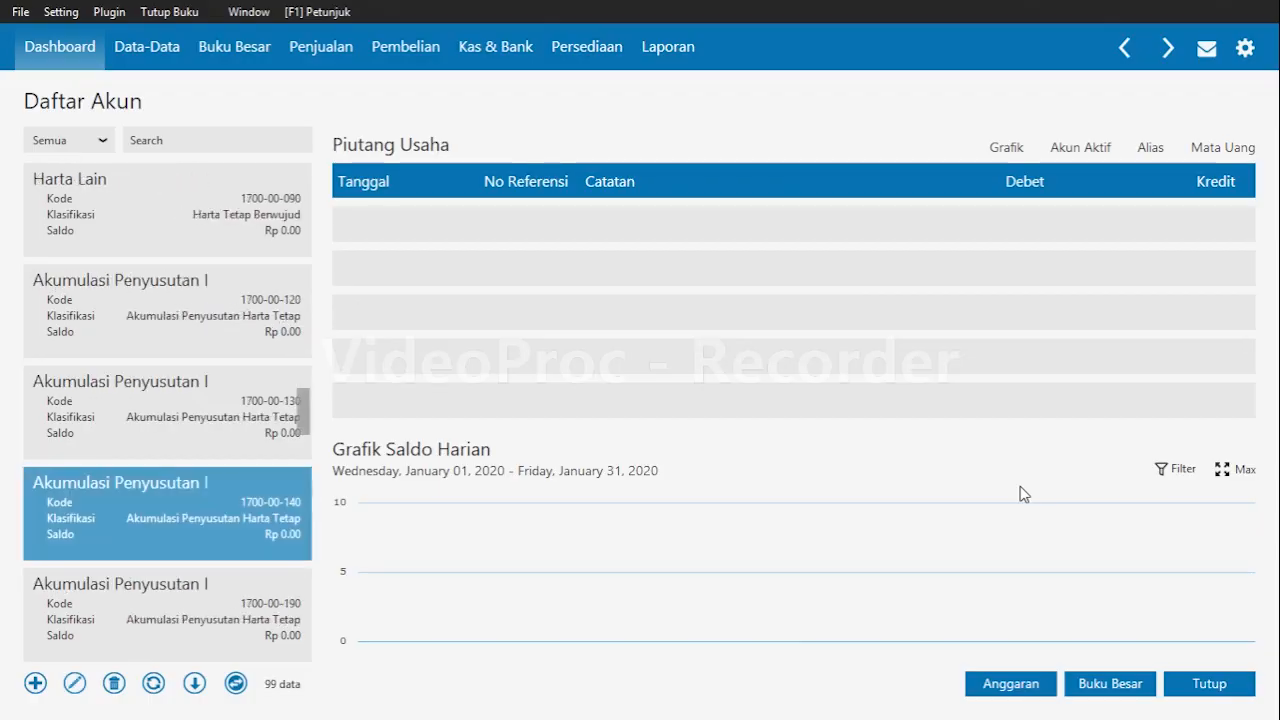
{"action": "key", "text": "Down"}
{"action": "key", "text": "Down"}
{"action": "key", "text": "Down"}
{"action": "key", "text": "Down"}
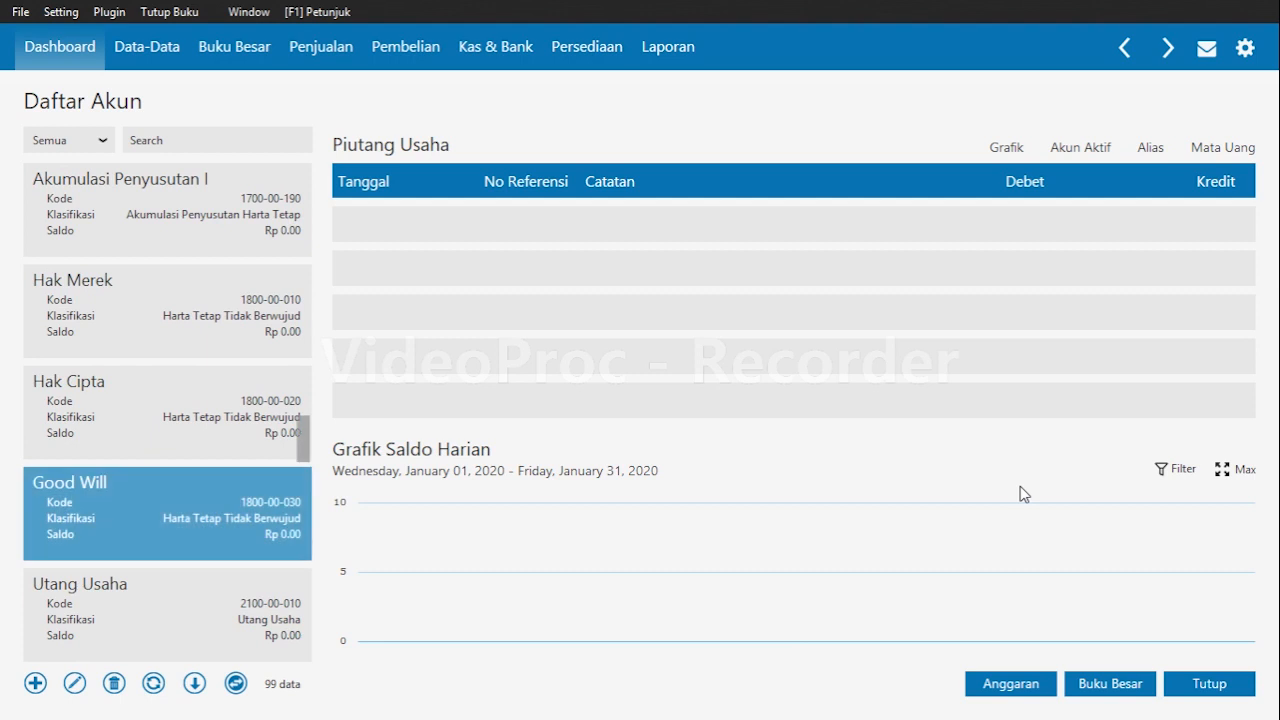
{"action": "key", "text": "Down"}
{"action": "key", "text": "Down"}
{"action": "key", "text": "Down"}
{"action": "key", "text": "Down"}
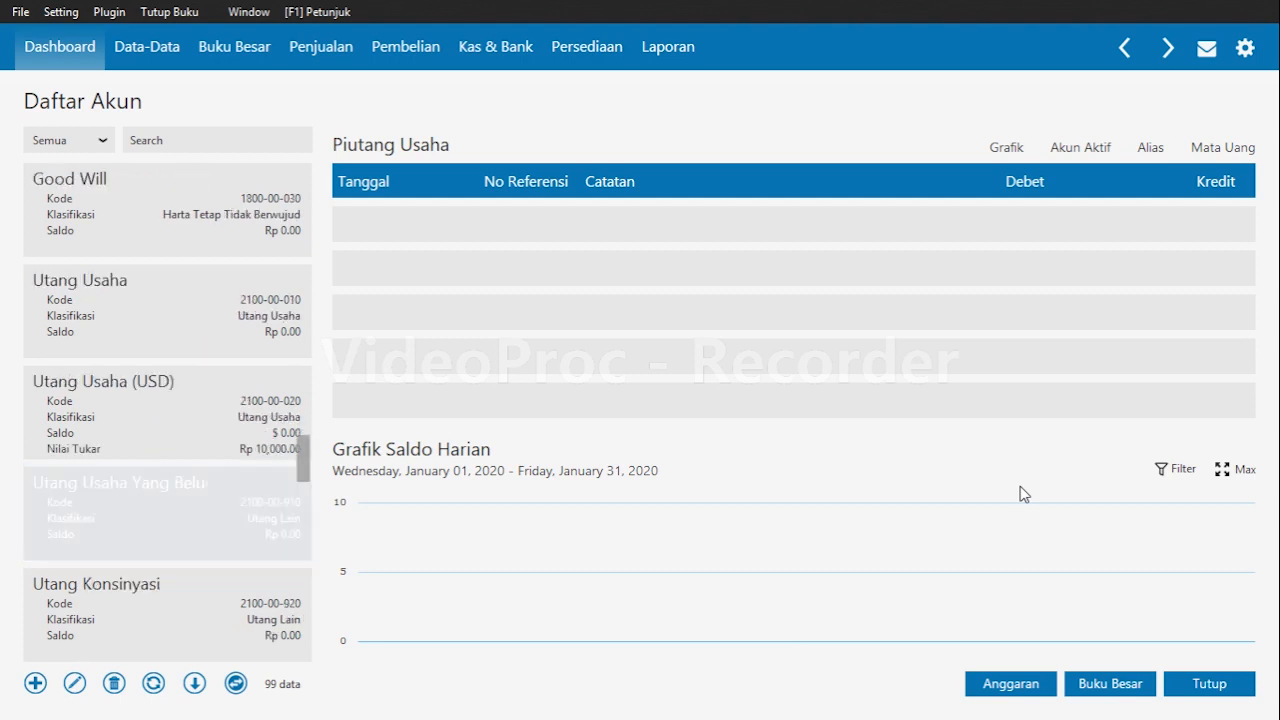
Rename the Utang Usaha account to Utang Dagang and save it.
{"action": "key", "text": "Up"}
{"action": "key", "text": "Up"}
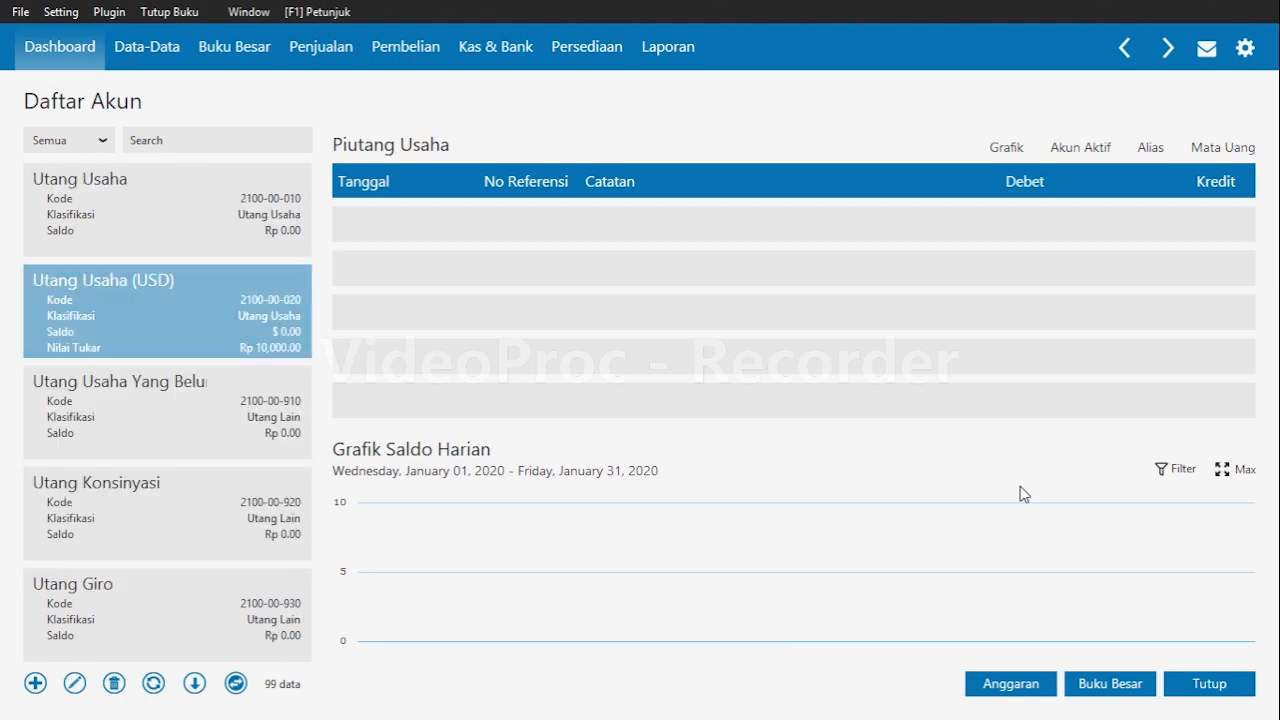
{"action": "key", "text": "Down"}
{"action": "key", "text": "Up"}
{"action": "key", "text": "Up"}
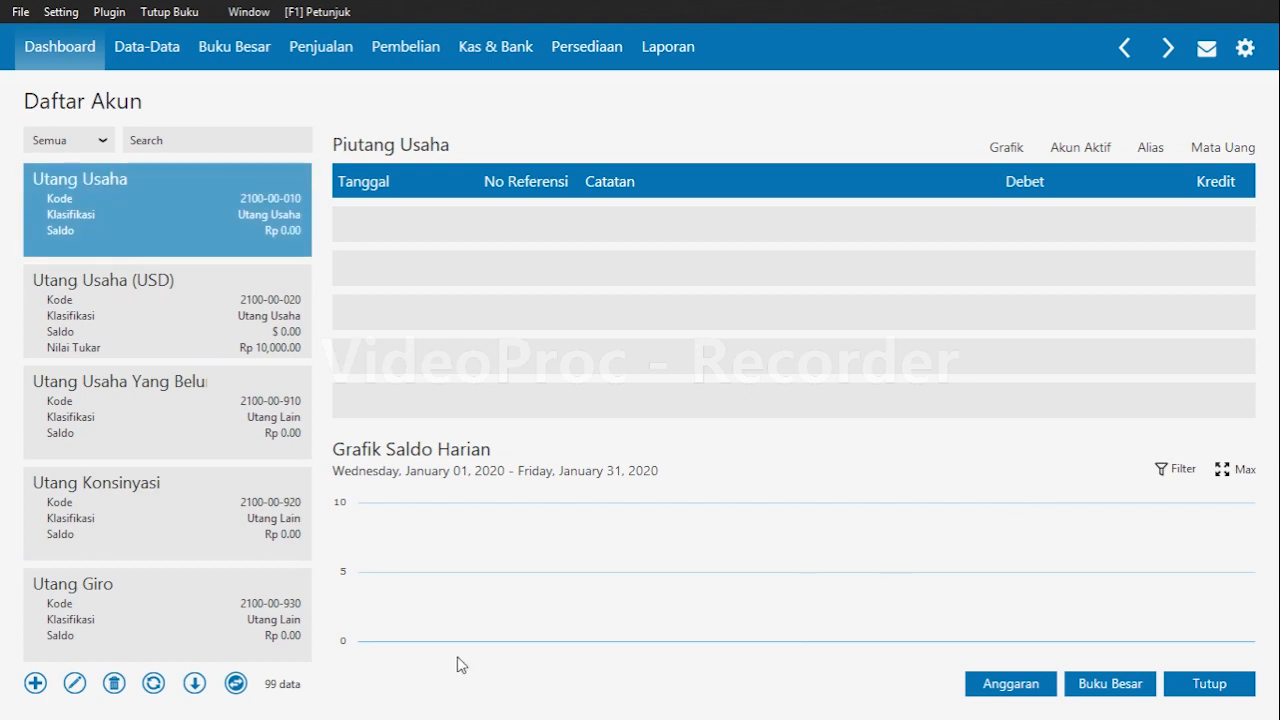
{"action": "left_click", "coordinate": [84, 684]}
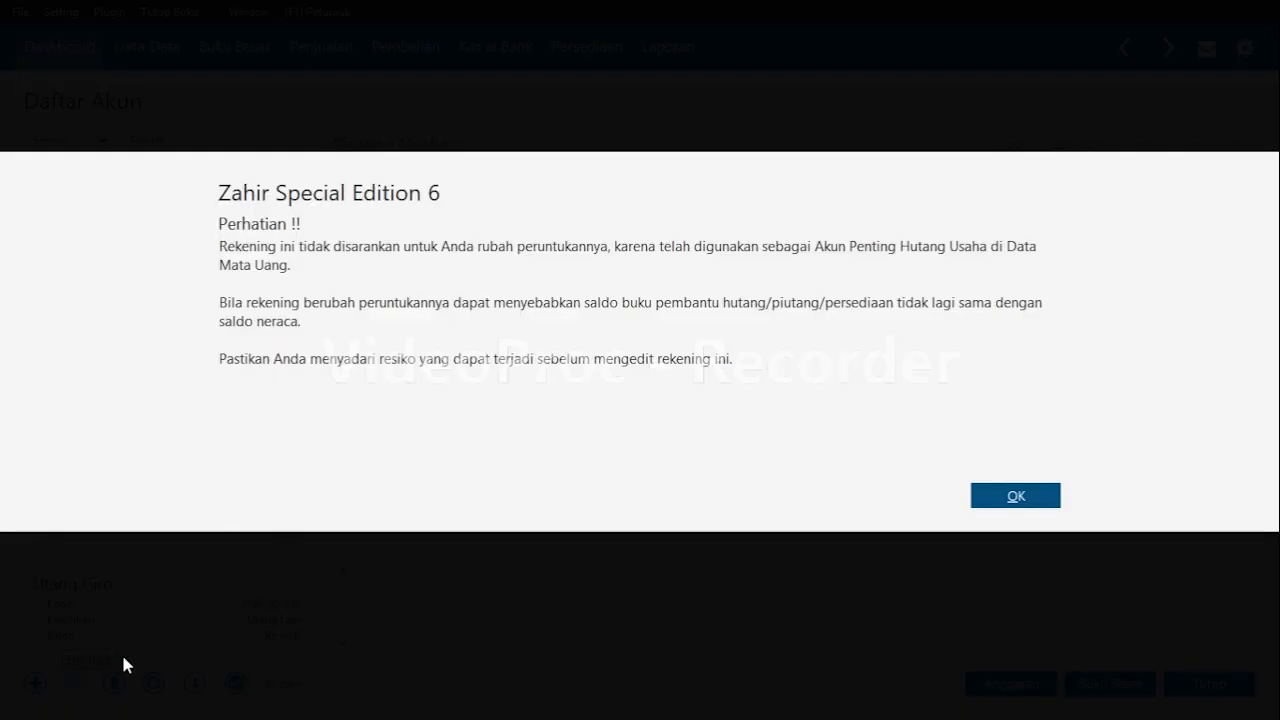
{"action": "left_click", "coordinate": [1015, 496]}
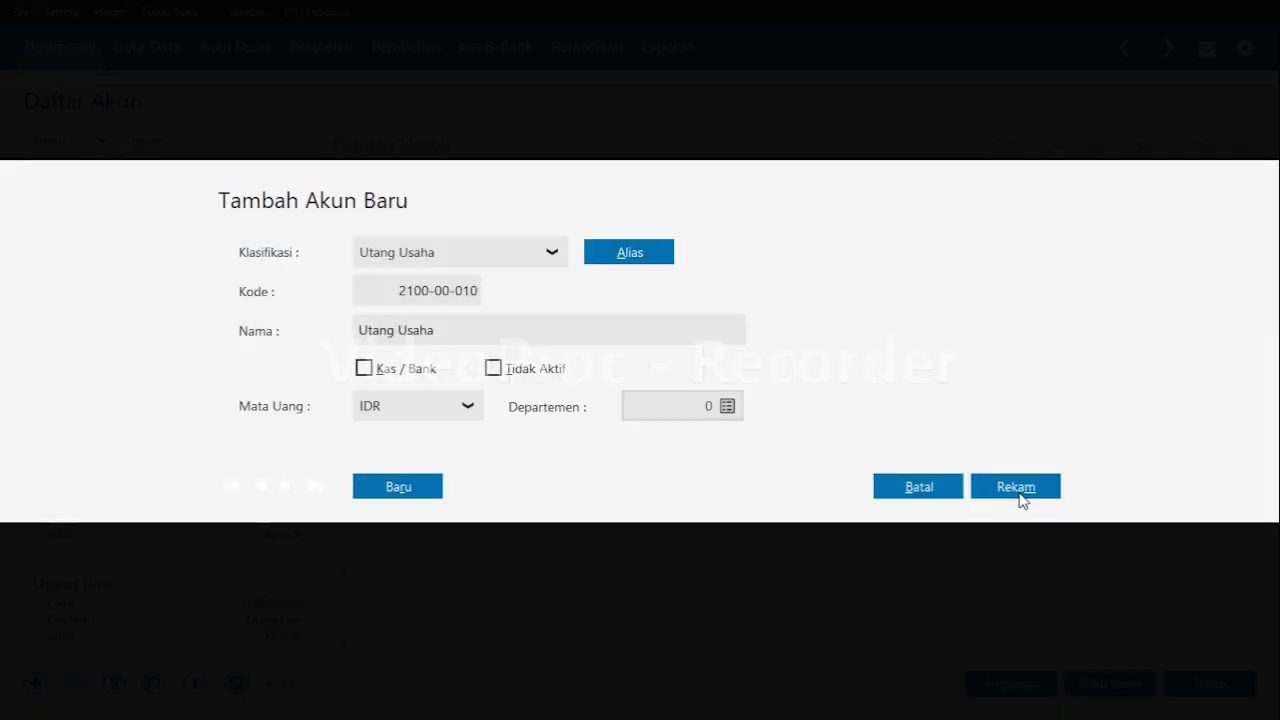
{"action": "double_click", "coordinate": [546, 335]}
{"action": "key", "text": "BackSpace"}
{"action": "type", "text": "Dagang"}
{"action": "left_click", "coordinate": [1006, 486]}
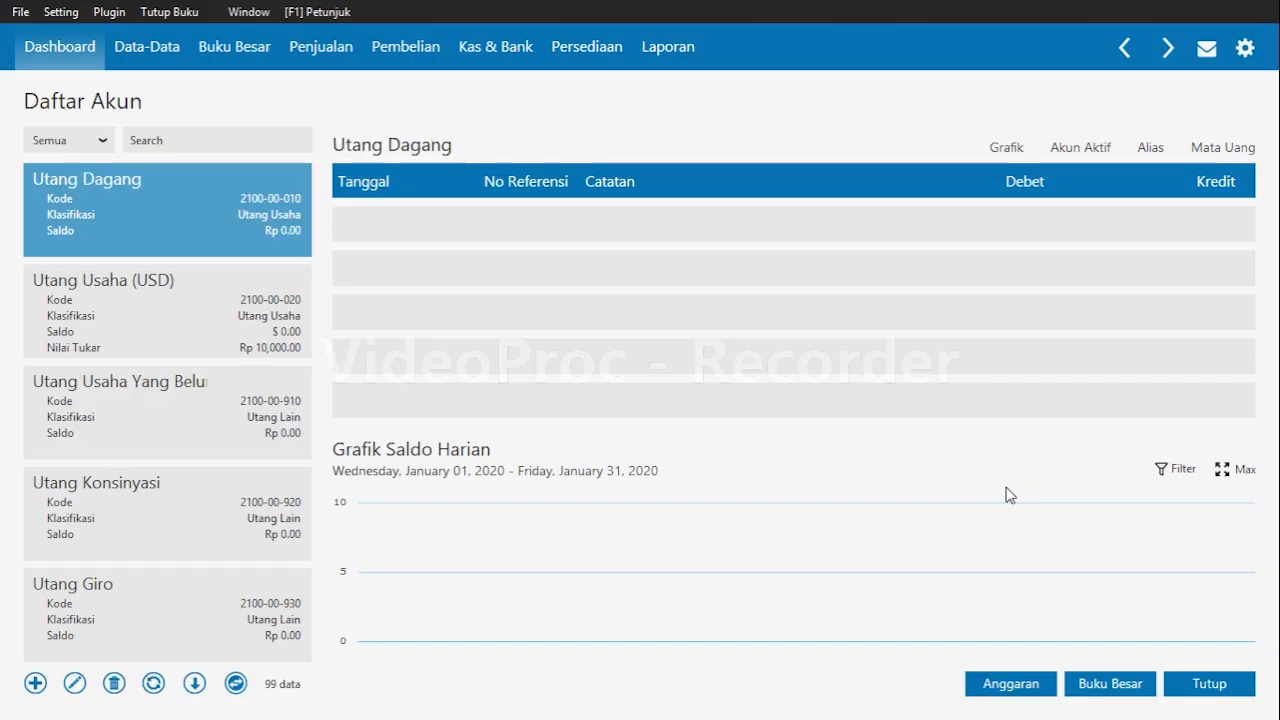
Browse down the account list through the liability, equity and revenue accounts, then close the account list.
{"action": "key", "text": "Down"}
{"action": "key", "text": "Down"}
{"action": "key", "text": "Down"}
{"action": "key", "text": "Down"}
{"action": "key", "text": "Down"}
{"action": "key", "text": "Down"}
{"action": "key", "text": "Down"}
{"action": "key", "text": "Down"}
{"action": "key", "text": "Down"}
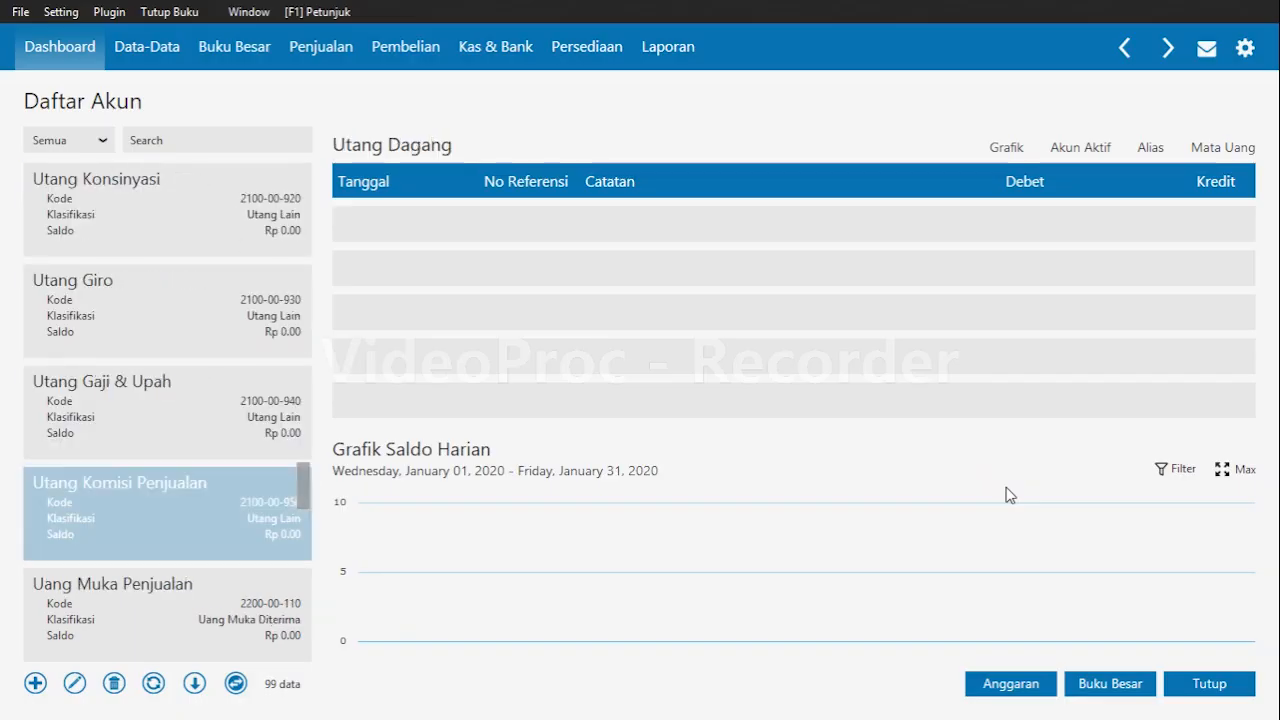
{"action": "key", "text": "Down"}
{"action": "key", "text": "Down"}
{"action": "key", "text": "Down"}
{"action": "key", "text": "Down"}
{"action": "key", "text": "Down"}
{"action": "key", "text": "Down"}
{"action": "key", "text": "Down"}
{"action": "key", "text": "Down"}
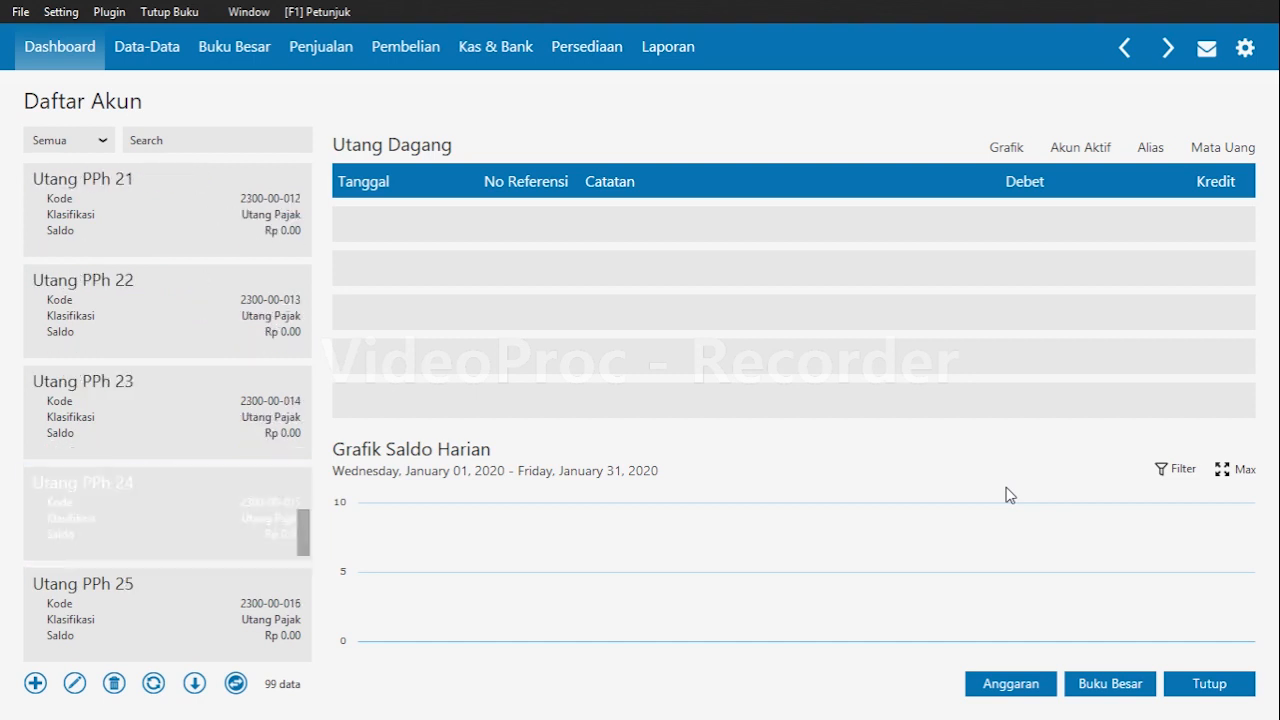
{"action": "key", "text": "Down"}
{"action": "key", "text": "Up"}
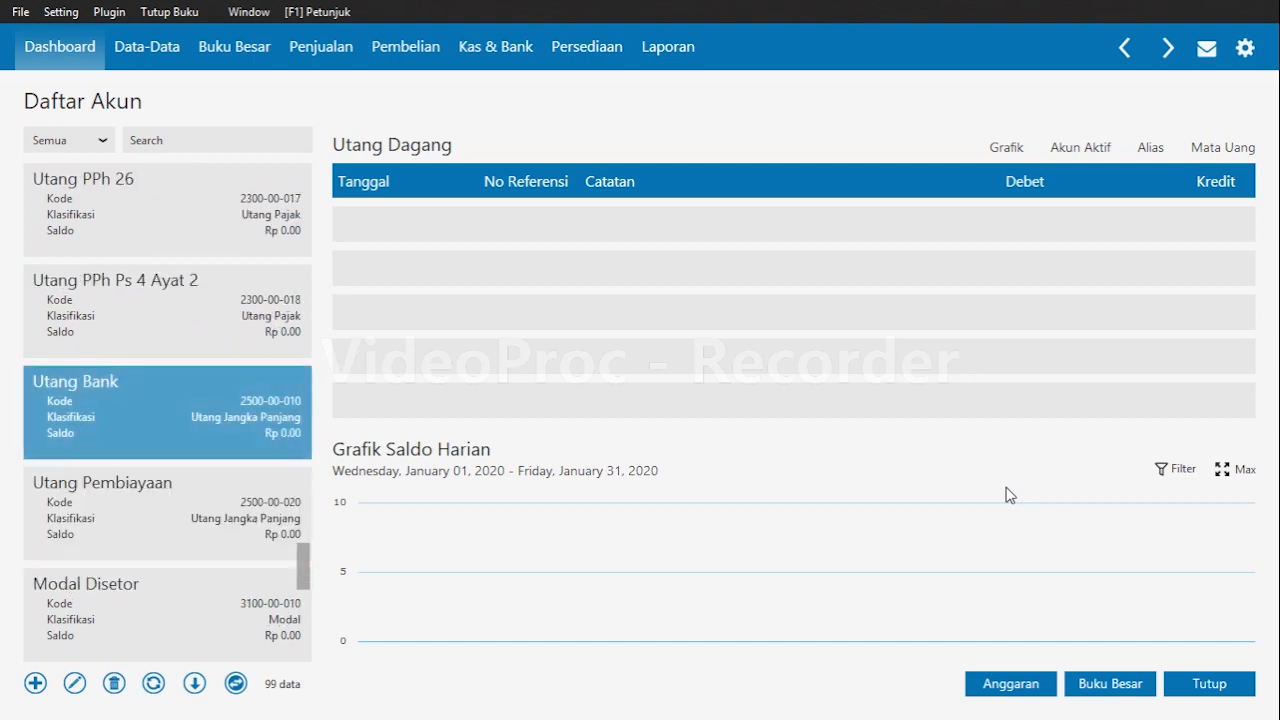
{"action": "key", "text": "Down"}
{"action": "key", "text": "Down"}
{"action": "key", "text": "Down"}
{"action": "key", "text": "Down"}
{"action": "key", "text": "Down"}
{"action": "key", "text": "Down"}
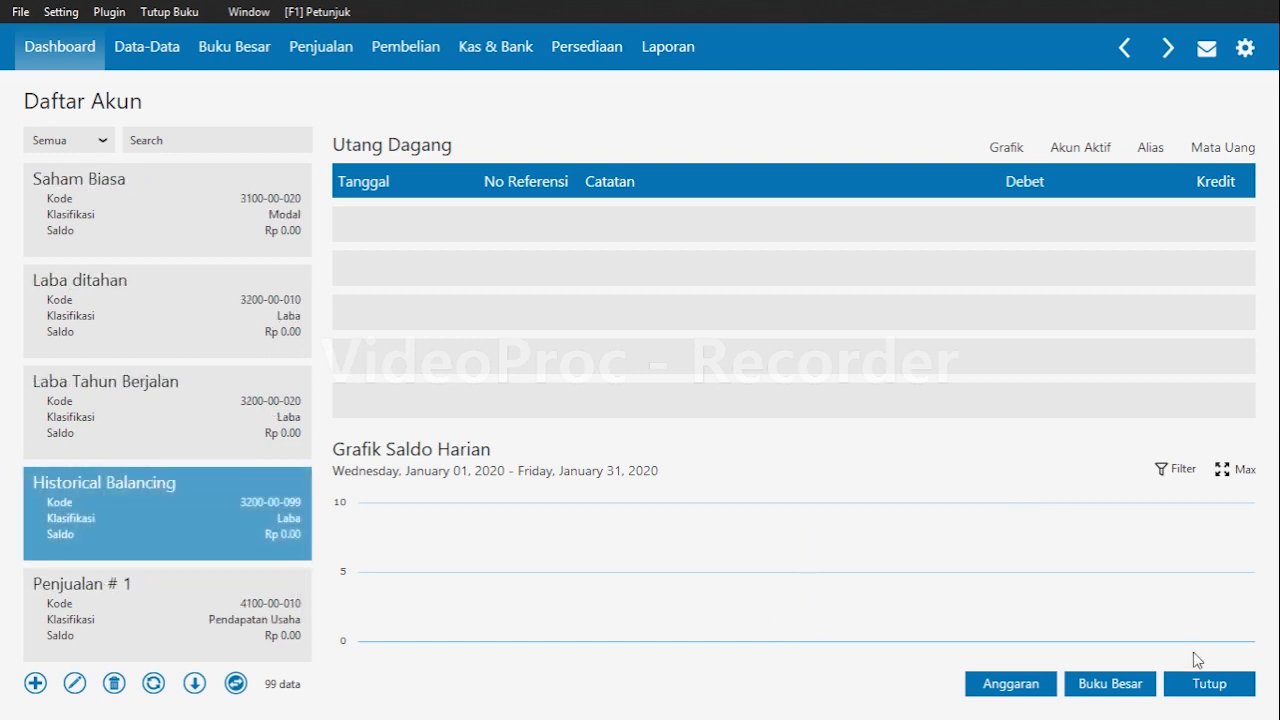
{"action": "left_click", "coordinate": [1220, 683]}
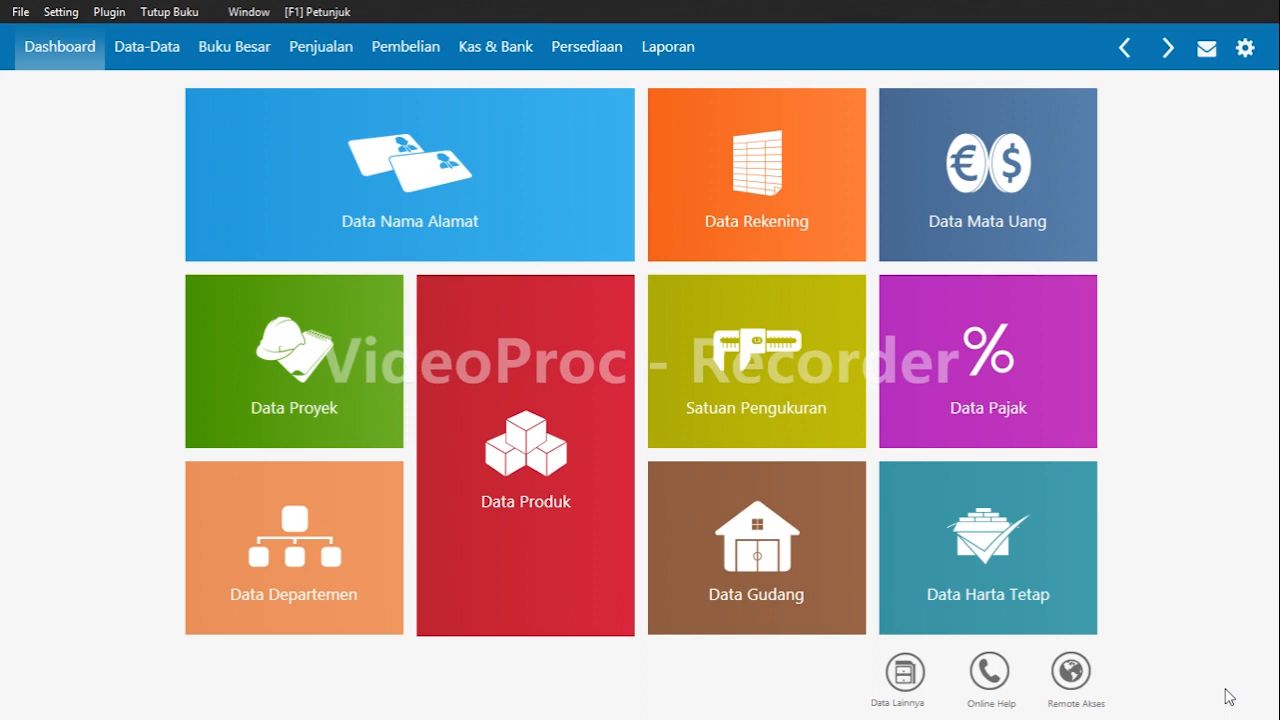
Open the opening account balances entry and set the Kas opening balance to 5,610,000.
{"action": "left_click", "coordinate": [60, 12]}
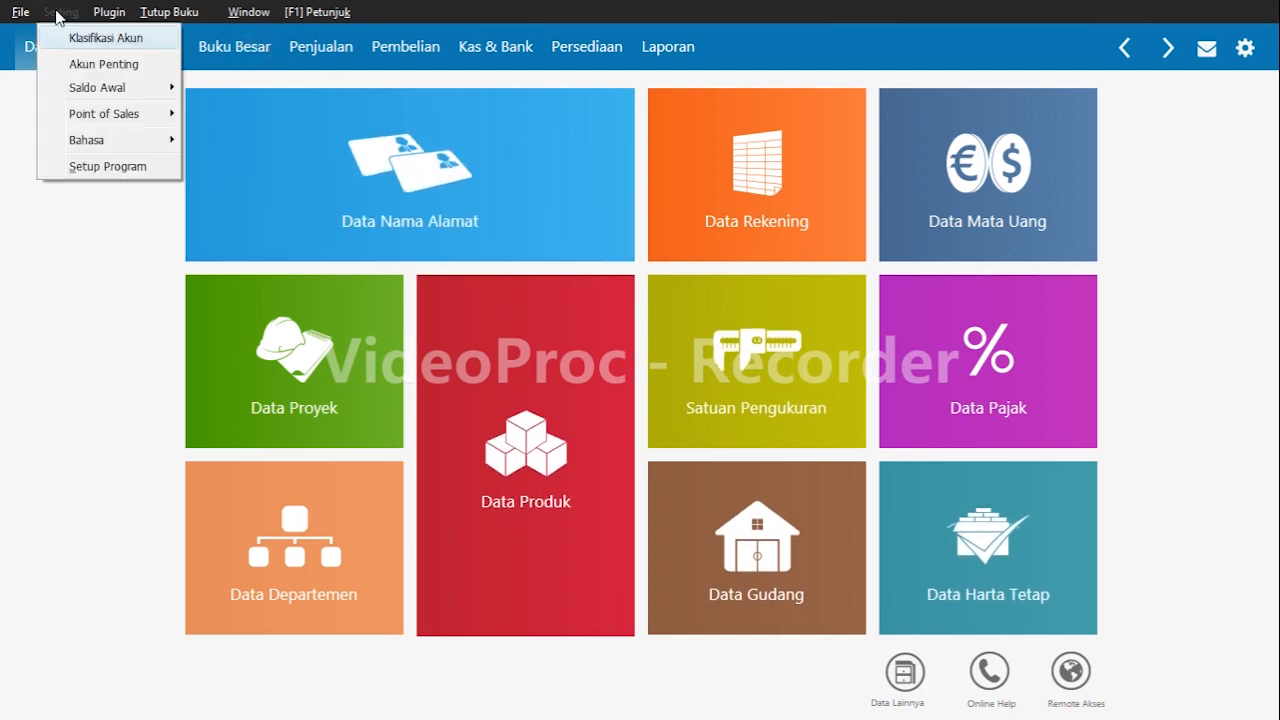
{"action": "left_click", "coordinate": [108, 89]}
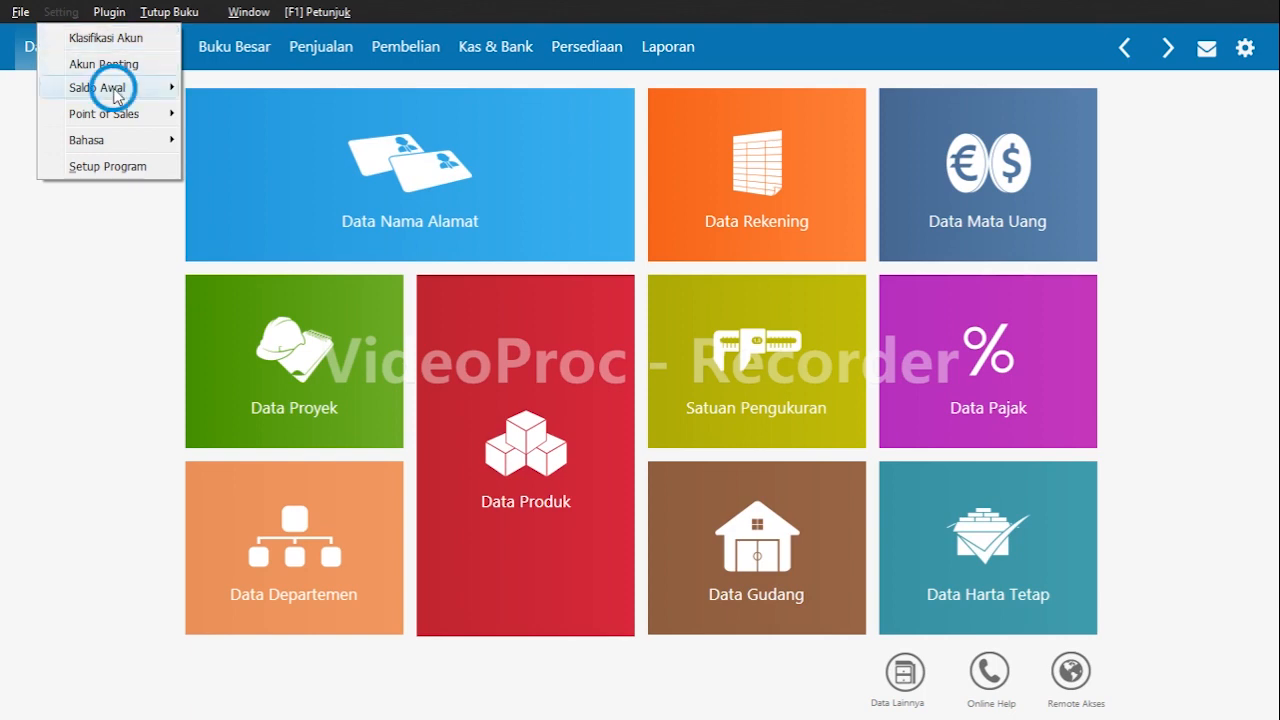
{"action": "left_click", "coordinate": [365, 92]}
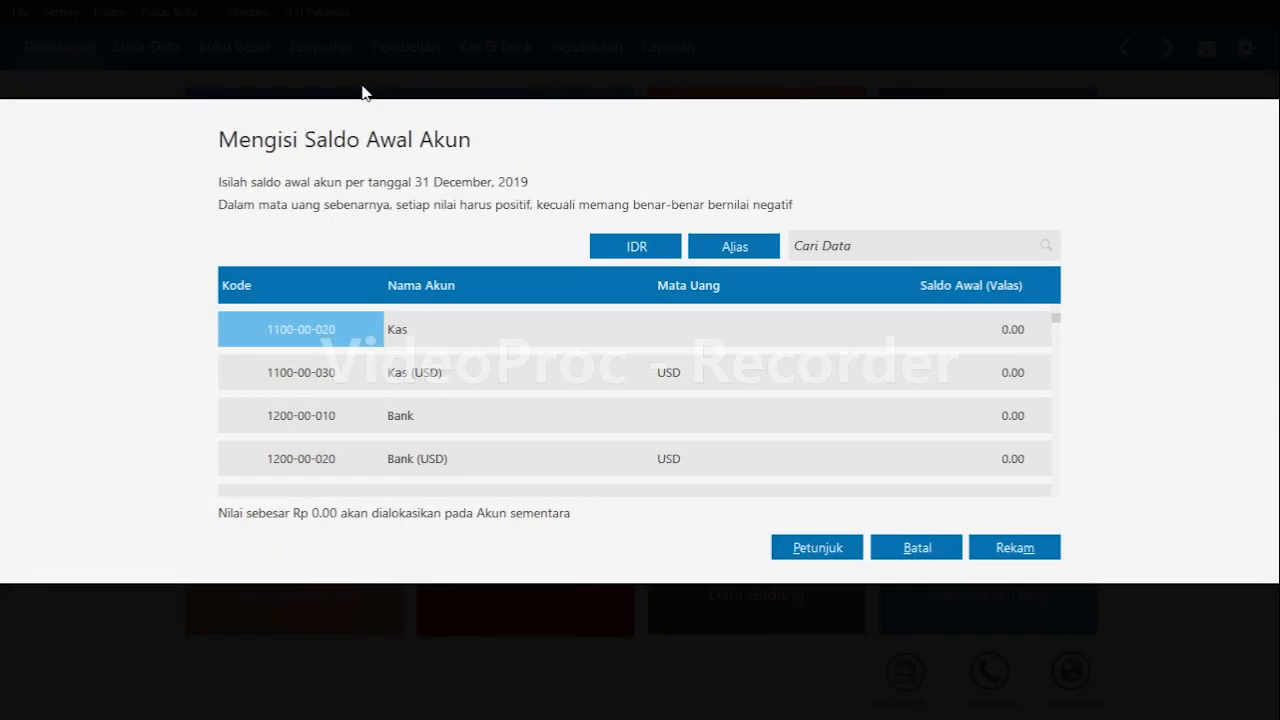
{"action": "left_click", "coordinate": [997, 335]}
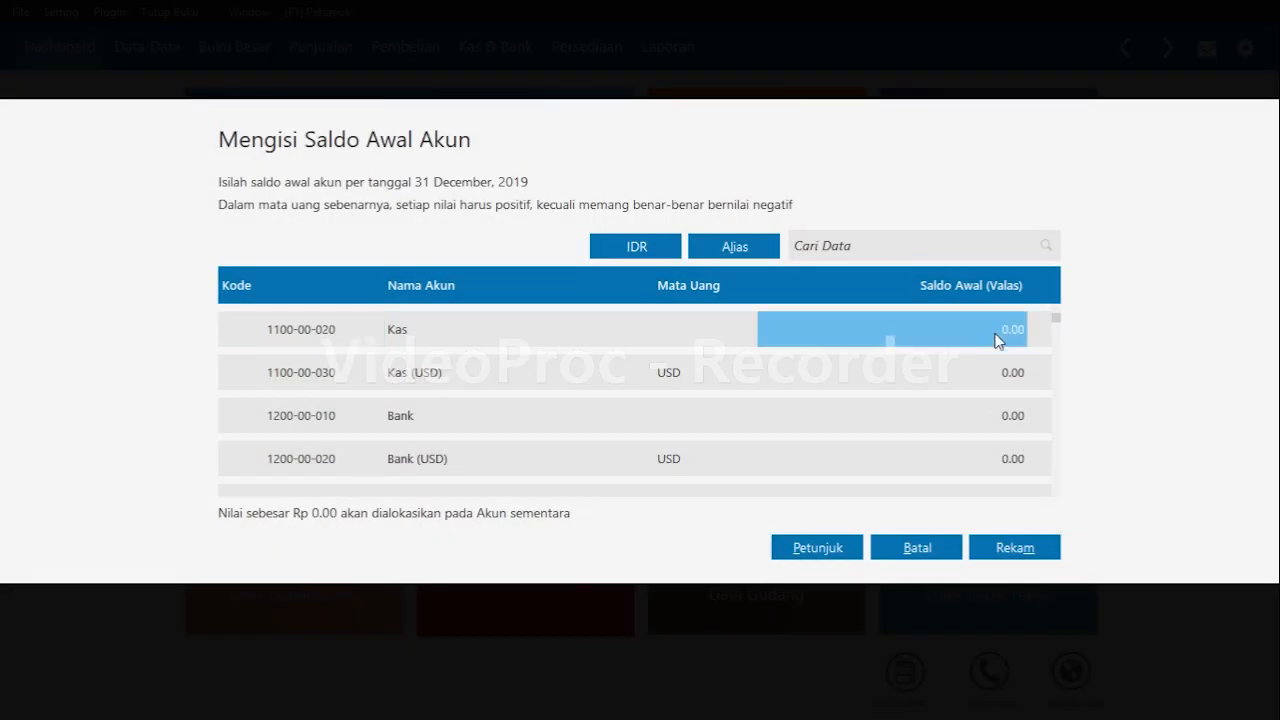
{"action": "left_click", "coordinate": [997, 335]}
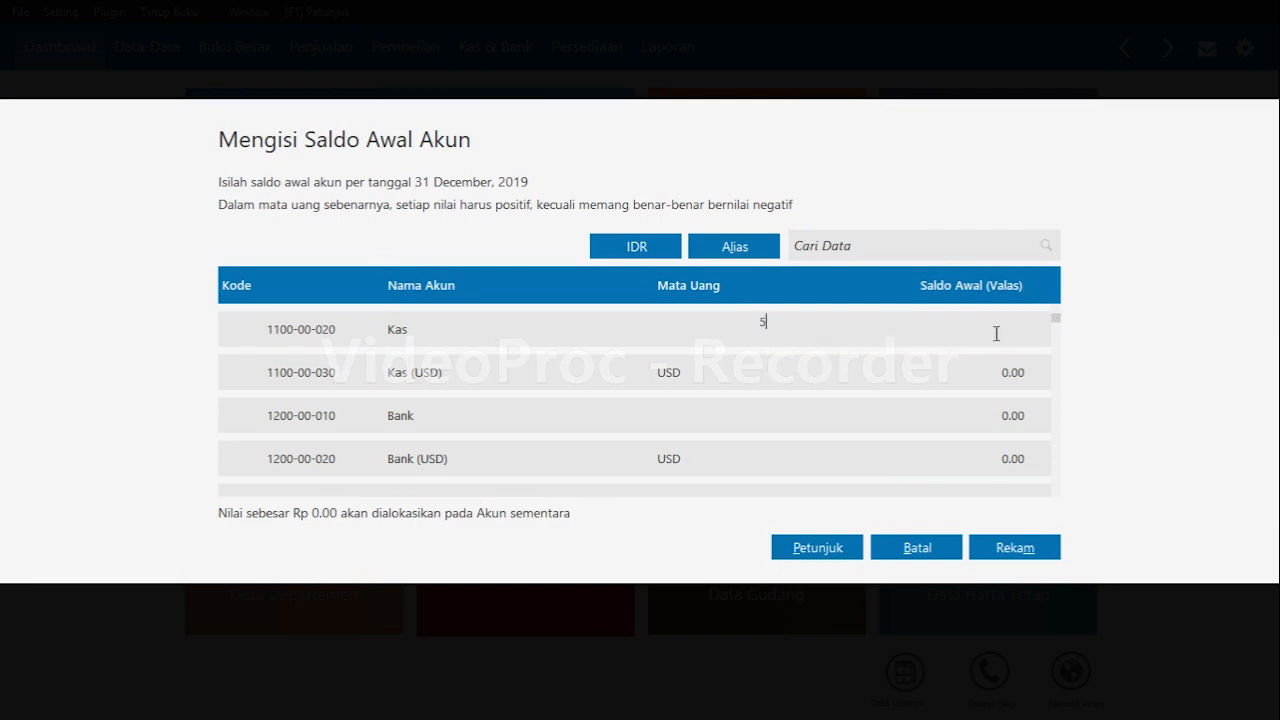
{"action": "type", "text": "5610000"}
Set the Bank opening balance to 20,000,000.
{"action": "key", "text": "Down"}
{"action": "key", "text": "Down"}
{"action": "key", "text": "Down"}
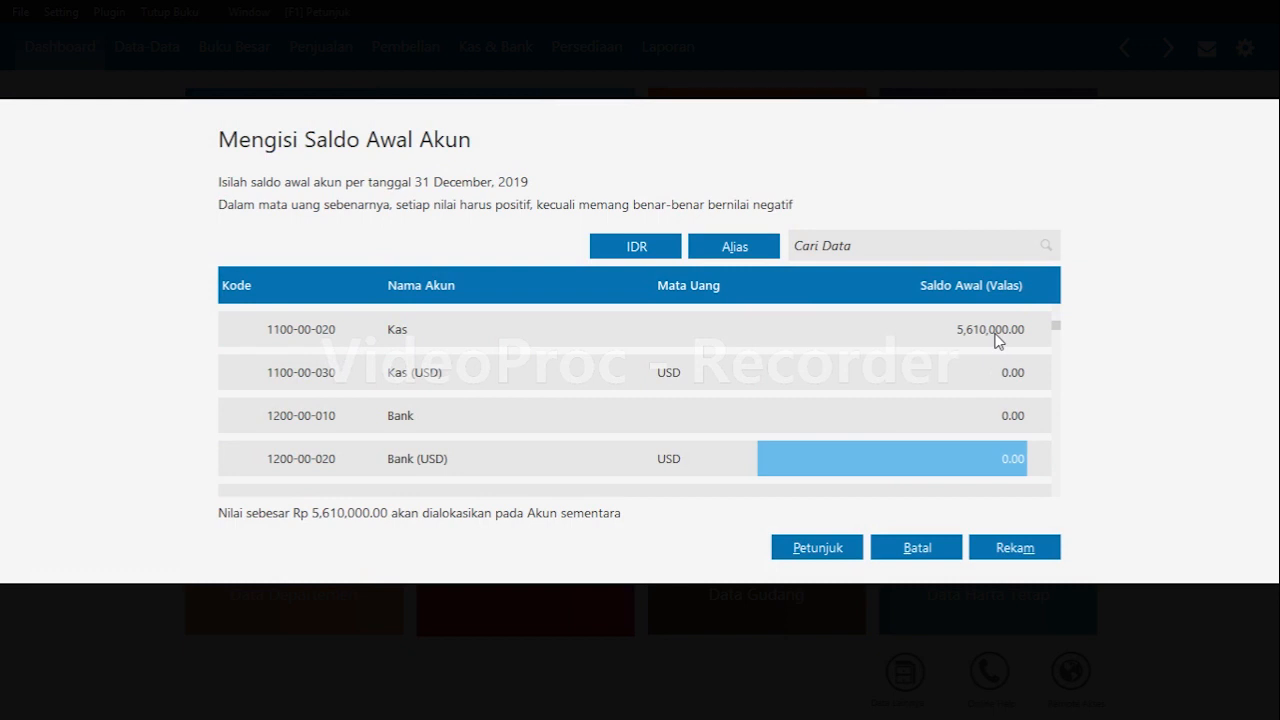
{"action": "key", "text": "Up"}
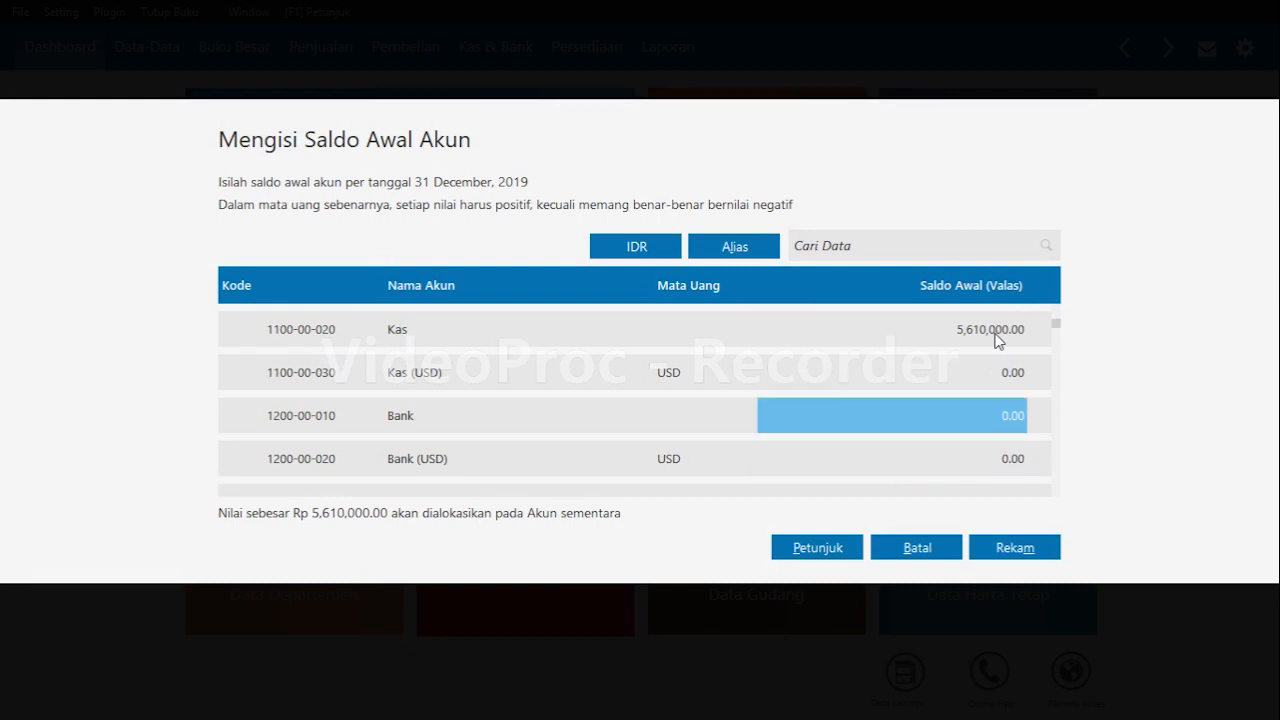
{"action": "key", "text": "Return"}
{"action": "type", "text": "20"}
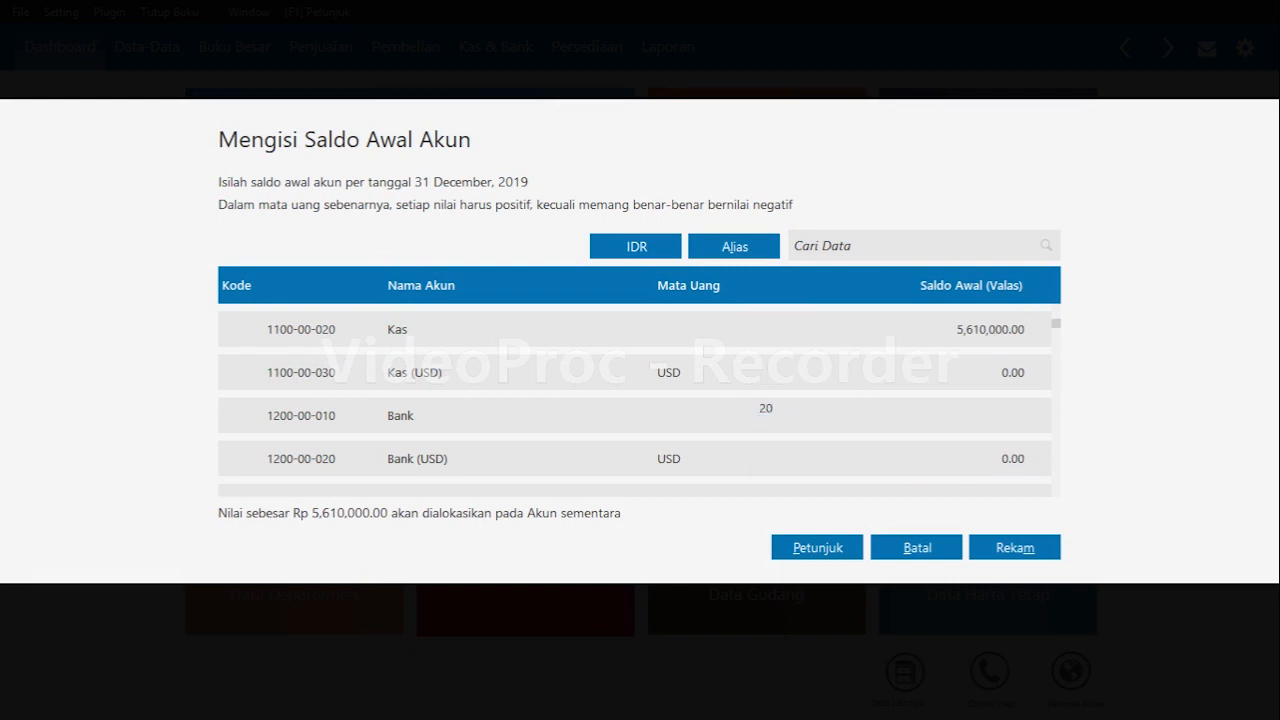
{"action": "type", "text": "000000"}
{"action": "key", "text": "Return"}
Set the Piutang Dagang opening balance to 5,000,000.
{"action": "key", "text": "Down"}
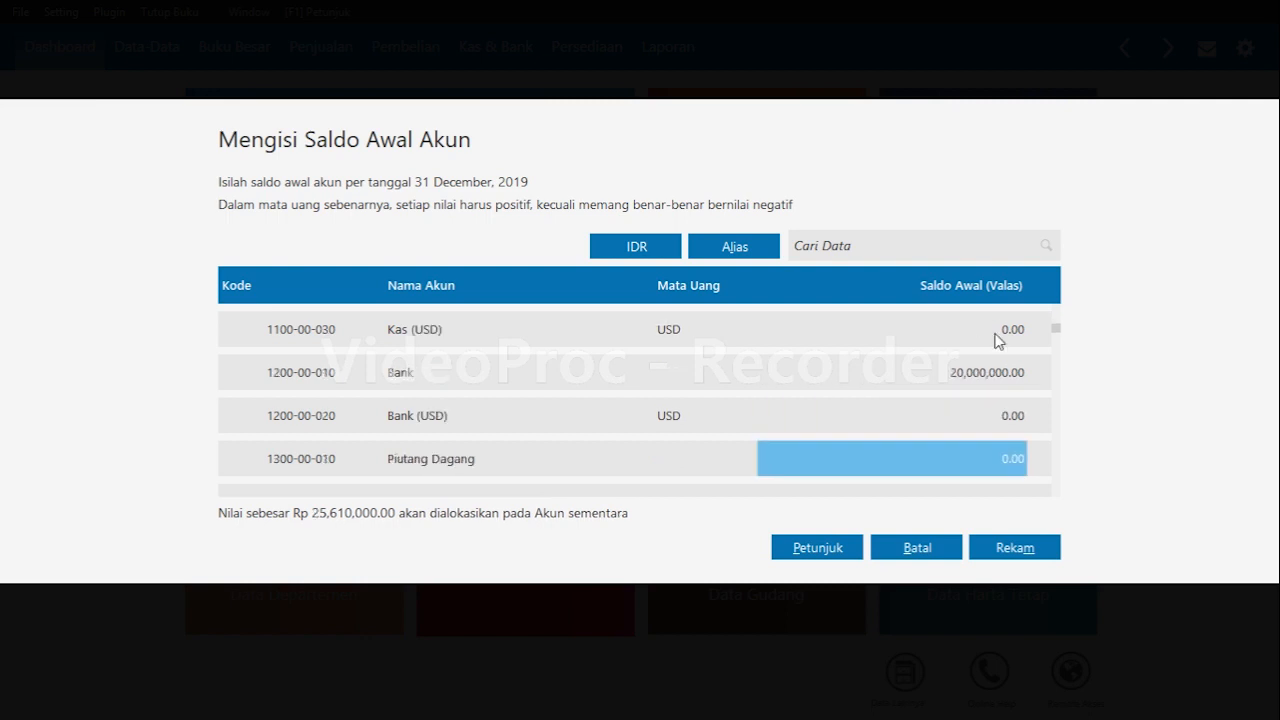
{"action": "type", "text": "5000000"}
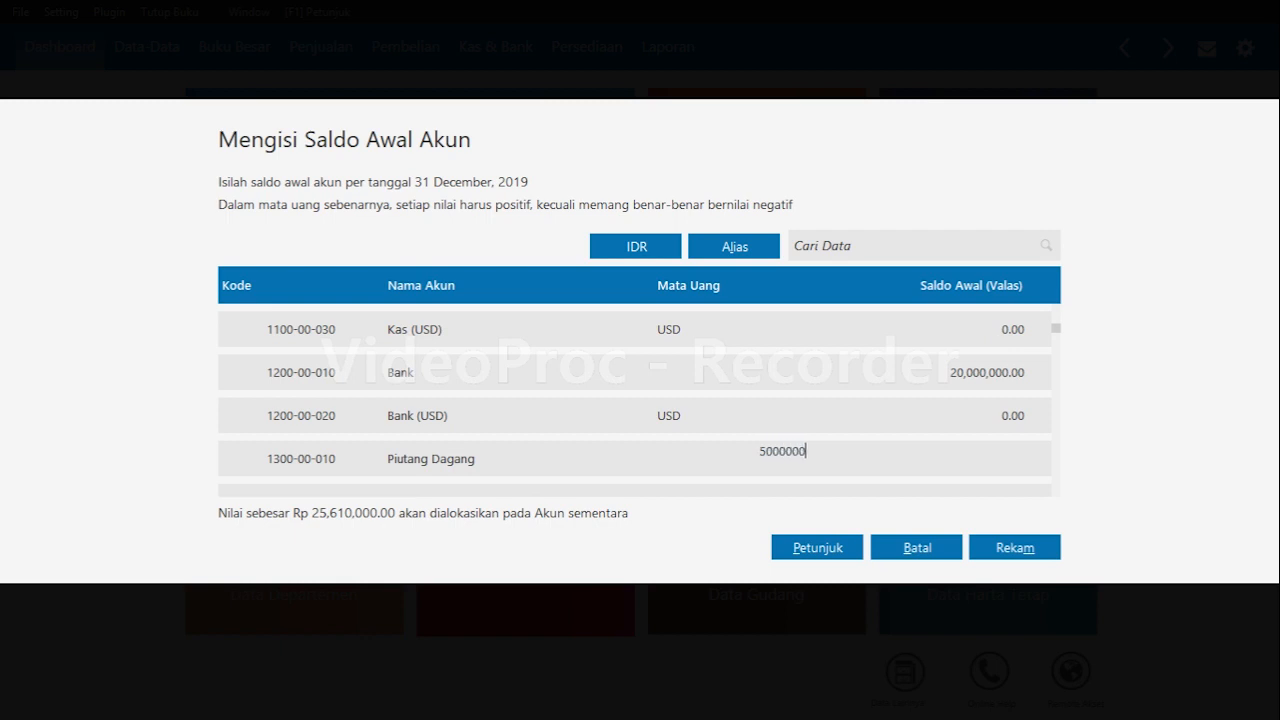
{"action": "key", "text": "Return"}
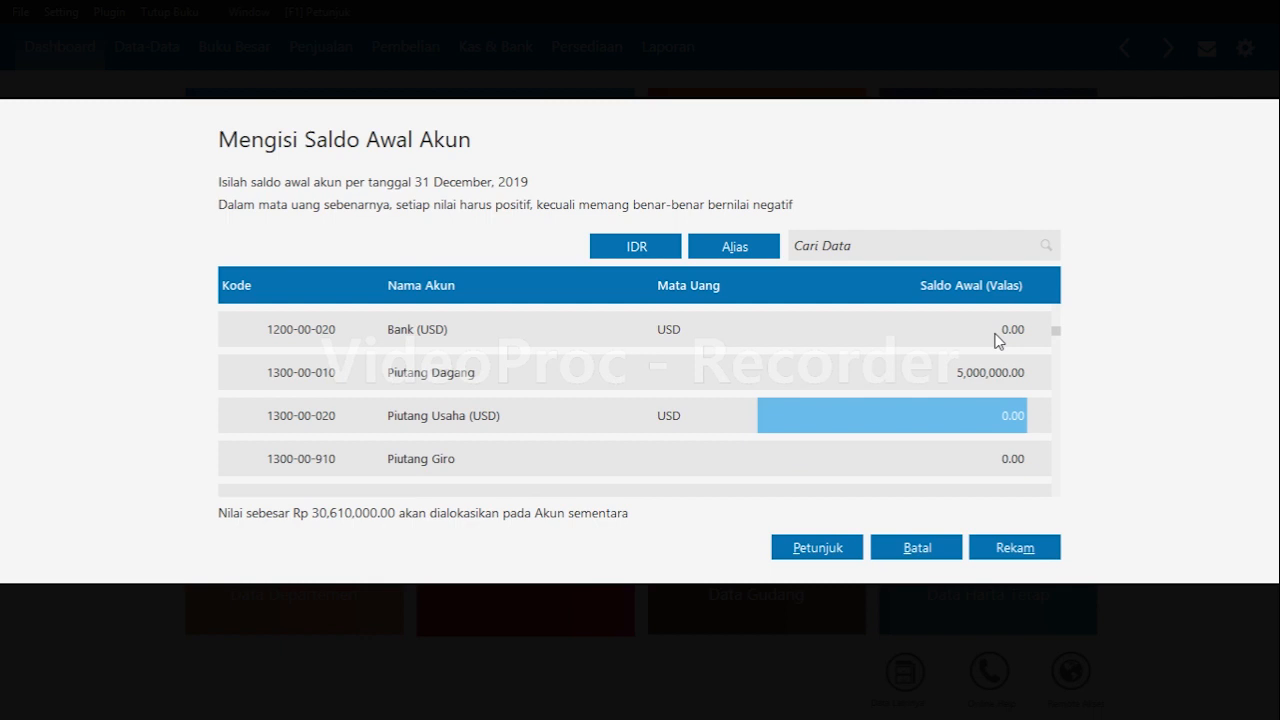
Set the Persediaan Barang Dagang opening balance to 9,390,000.
{"action": "key", "text": "Down"}
{"action": "key", "text": "Down"}
{"action": "key", "text": "Down"}
{"action": "key", "text": "Down"}
{"action": "key", "text": "Down"}
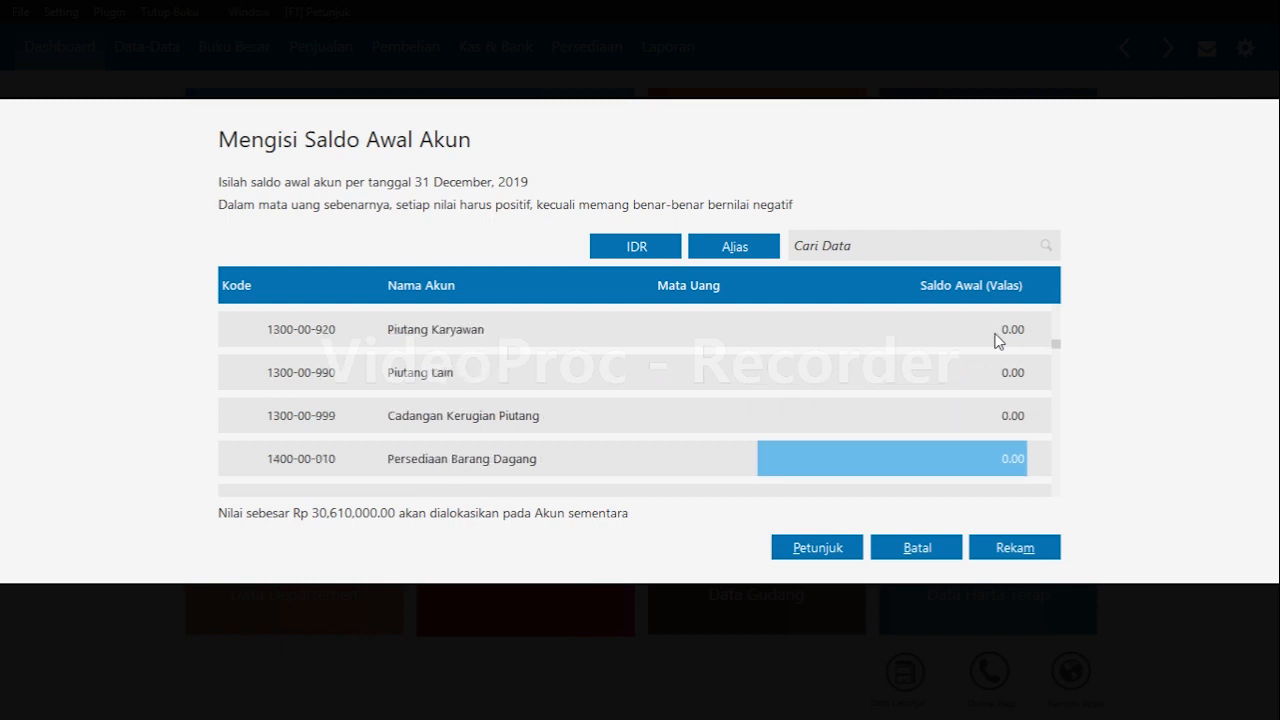
{"action": "type", "text": "9"}
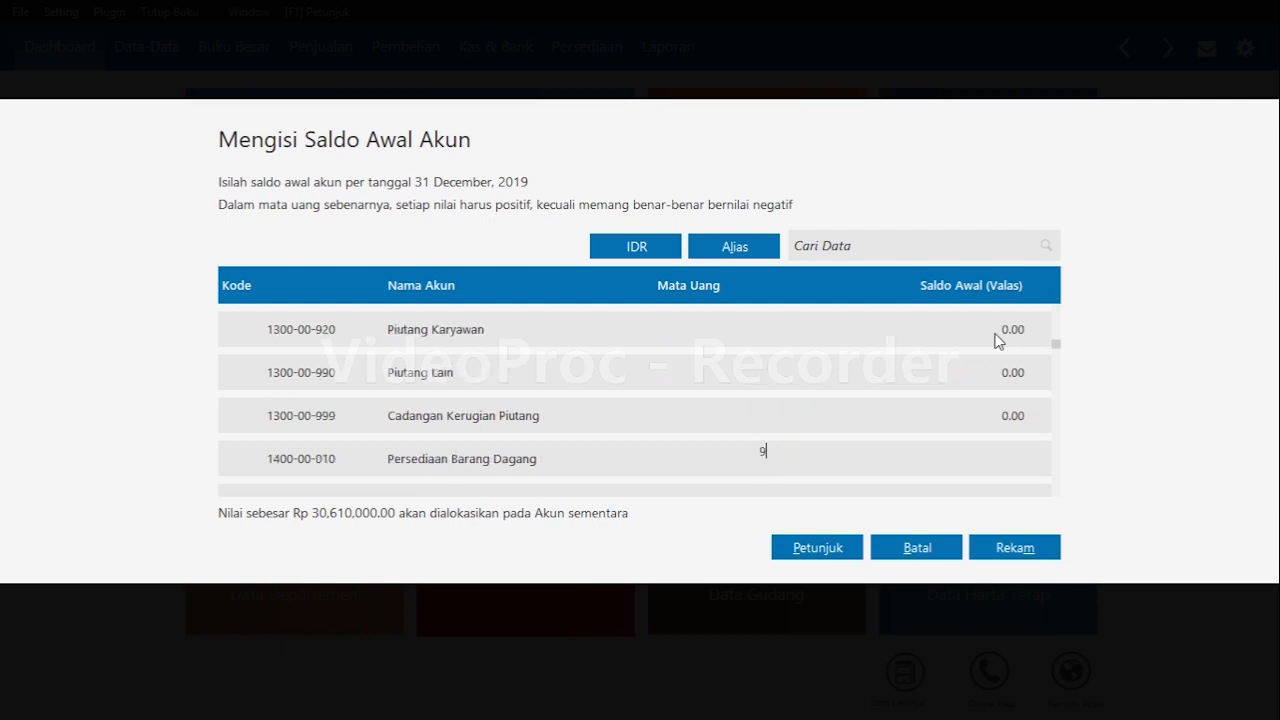
{"action": "type", "text": "390000"}
{"action": "key", "text": "Return"}
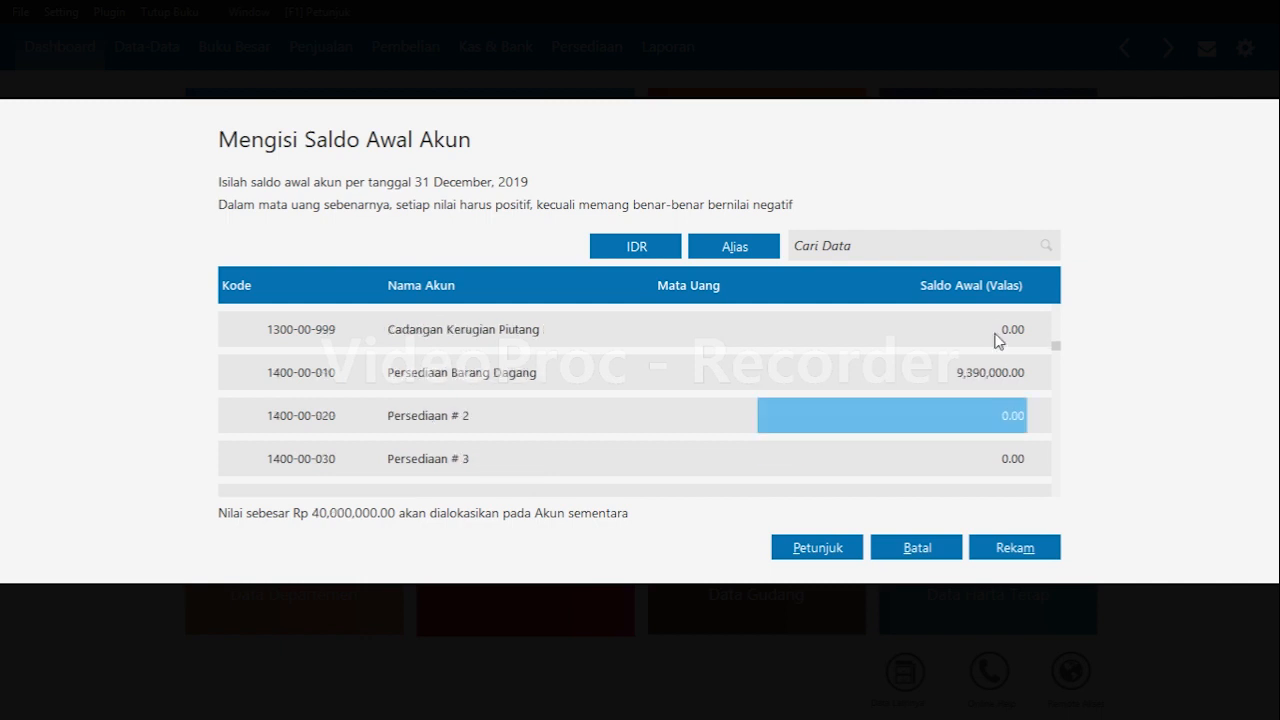
Set the Iklan Dibayar di Muka opening balance to 2,400,000.
{"action": "key", "text": "Down"}
{"action": "key", "text": "Down"}
{"action": "key", "text": "Down"}
{"action": "key", "text": "Down"}
{"action": "key", "text": "Down"}
{"action": "key", "text": "Down"}
{"action": "key", "text": "Down"}
{"action": "key", "text": "Down"}
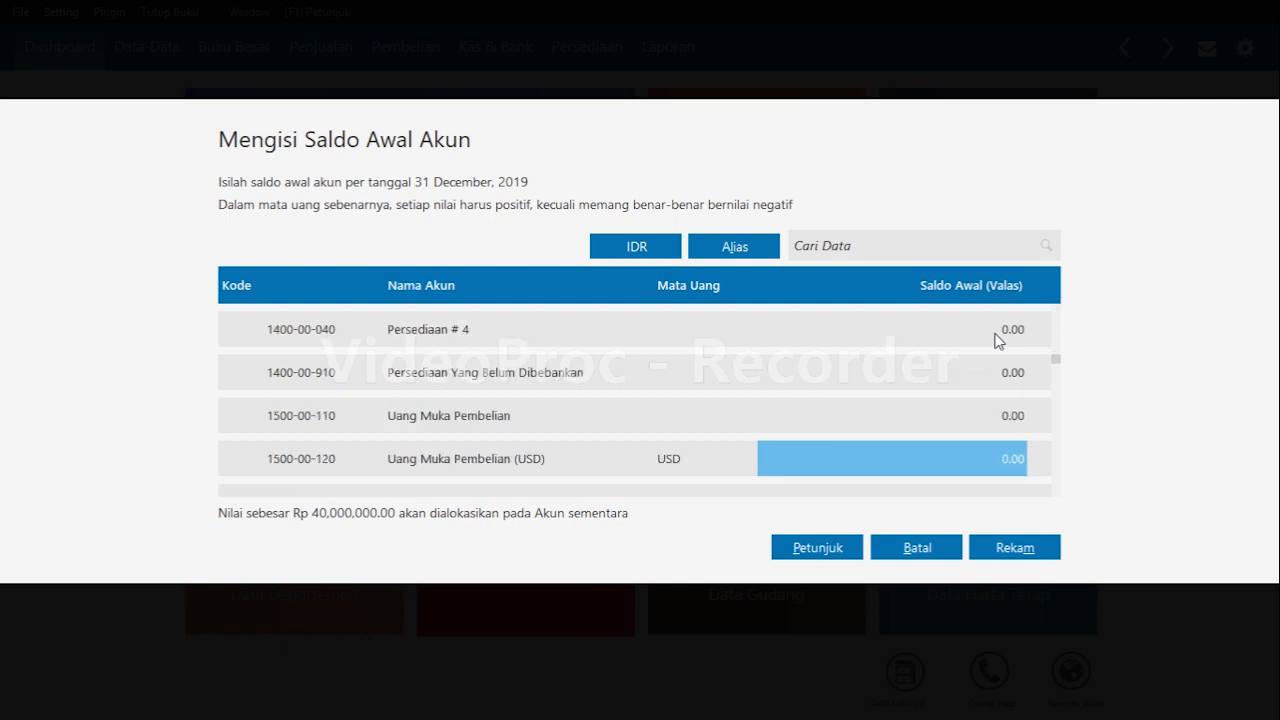
{"action": "key", "text": "Down"}
{"action": "key", "text": "Down"}
{"action": "key", "text": "Down"}
{"action": "key", "text": "Down"}
{"action": "key", "text": "Down"}
{"action": "key", "text": "Down"}
{"action": "key", "text": "Down"}
{"action": "key", "text": "Down"}
{"action": "key", "text": "Down"}
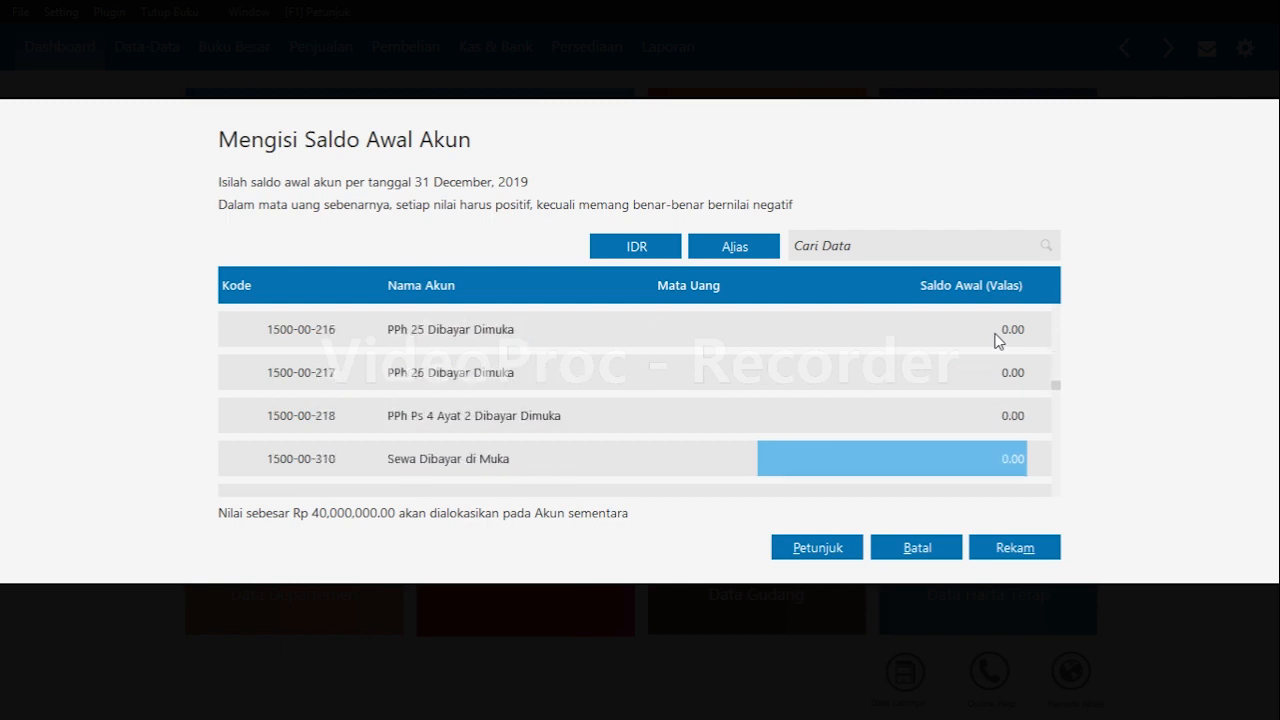
{"action": "key", "text": "Up"}
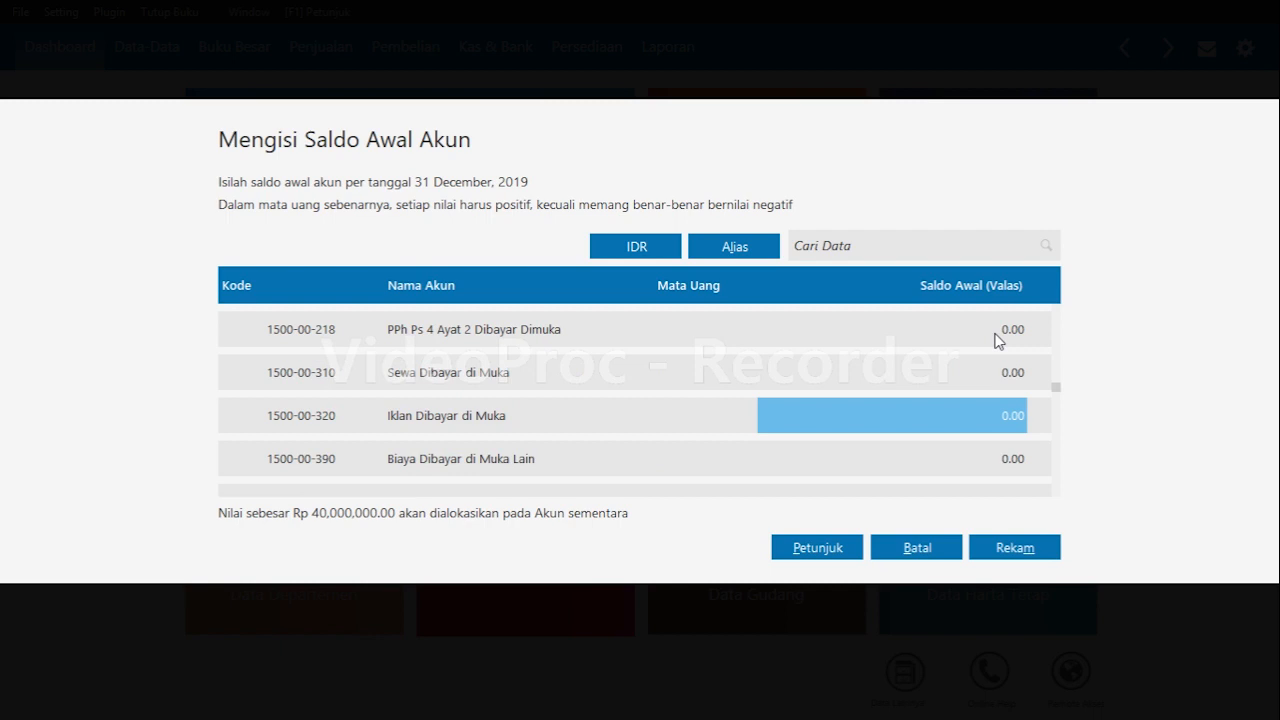
{"action": "type", "text": "2400000"}
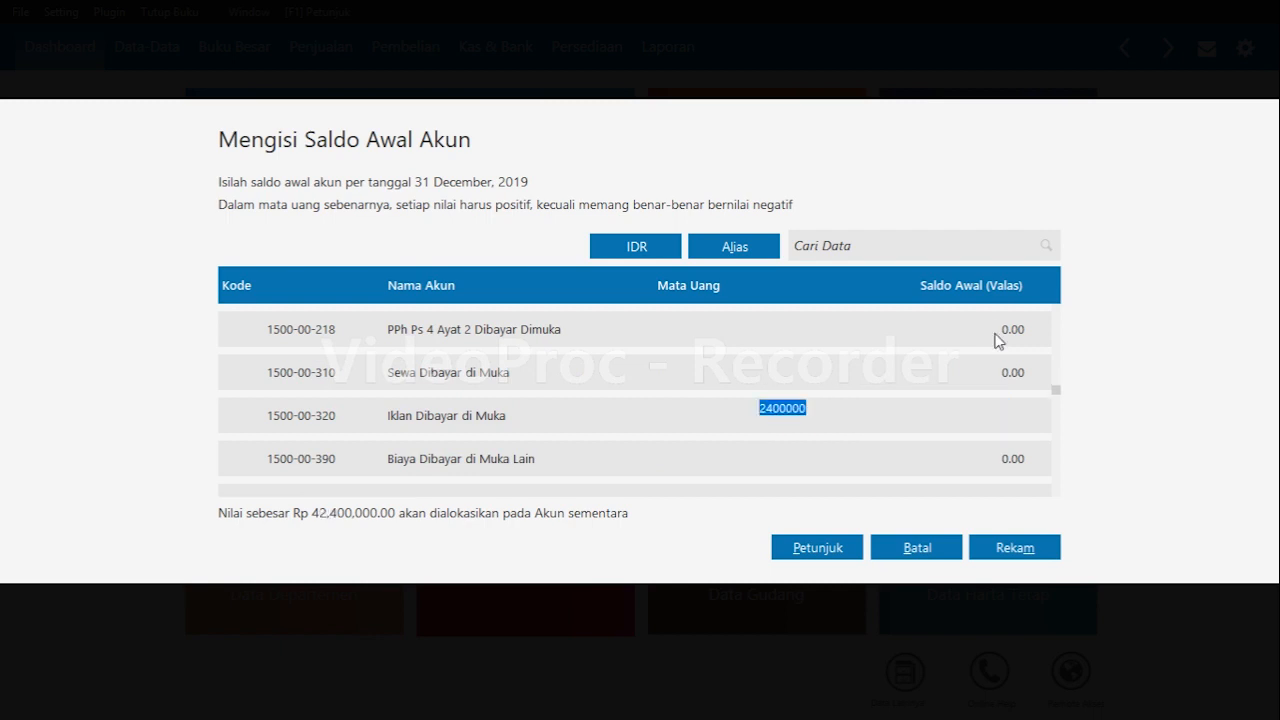
{"action": "key", "text": "Return"}
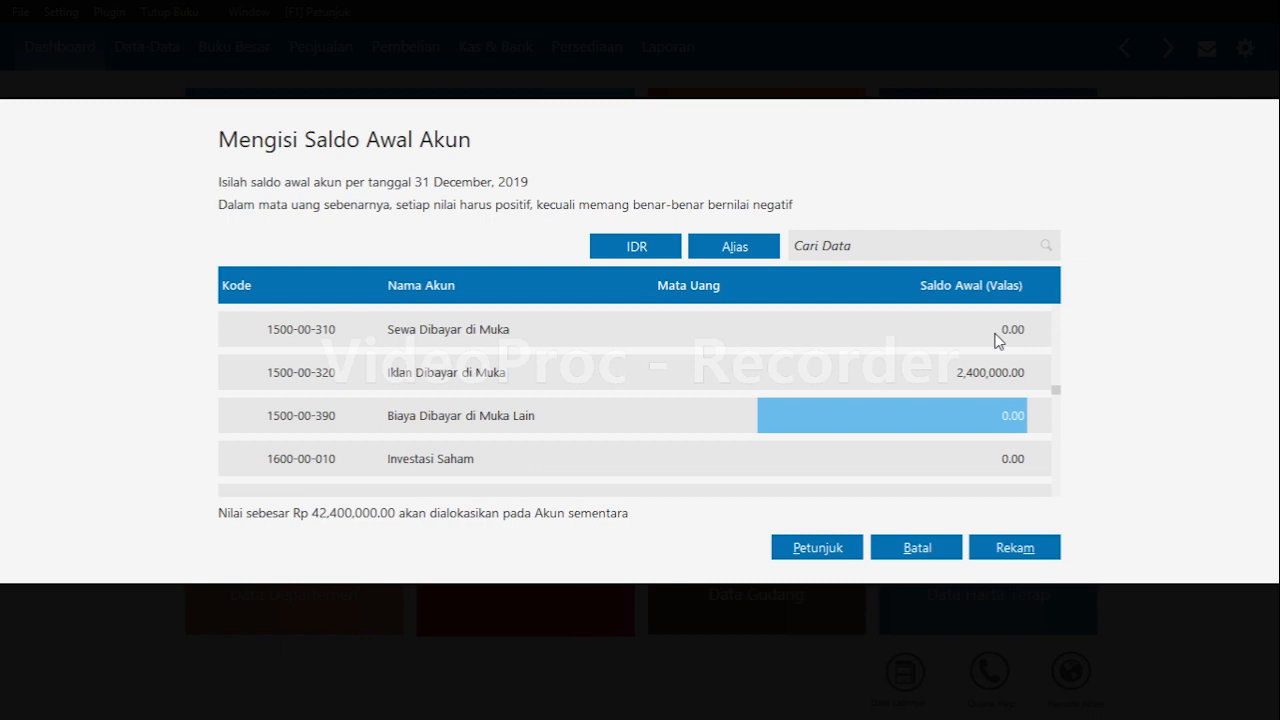
Set the Kendaraan opening balance to 125,000,000.
{"action": "key", "text": "Down"}
{"action": "key", "text": "Down"}
{"action": "key", "text": "Down"}
{"action": "key", "text": "Down"}
{"action": "key", "text": "Down"}
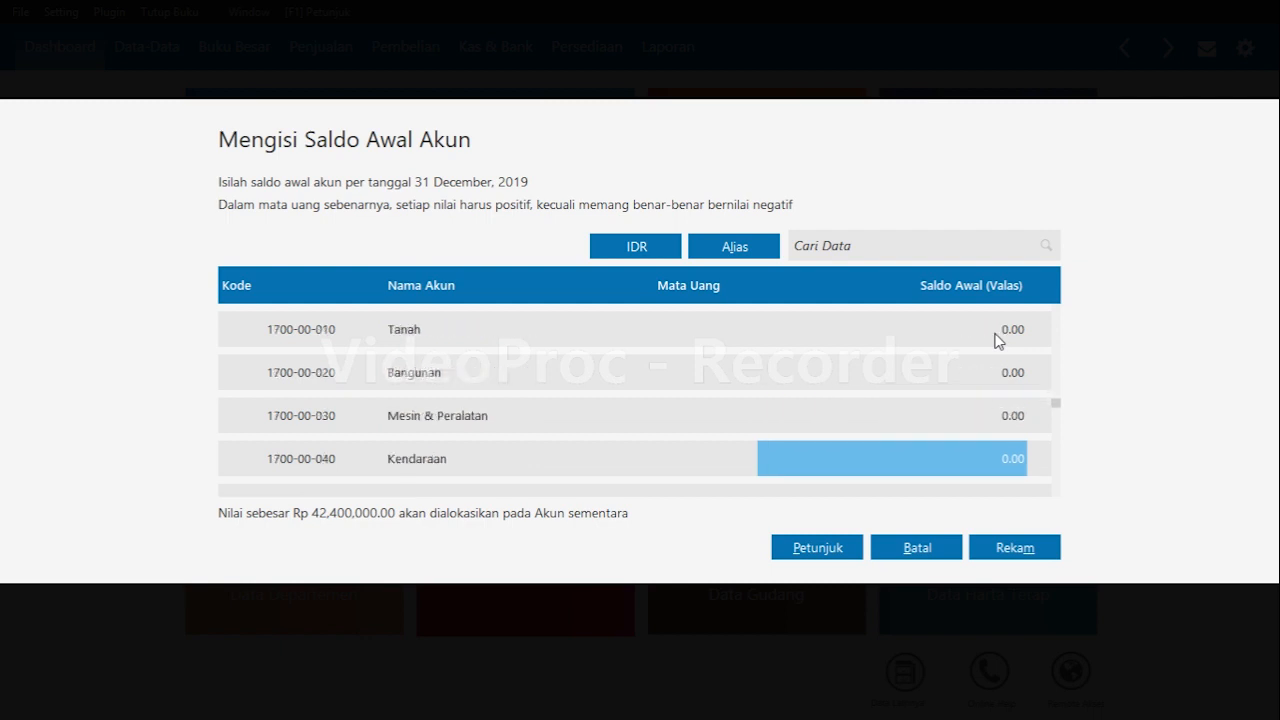
{"action": "type", "text": "125"}
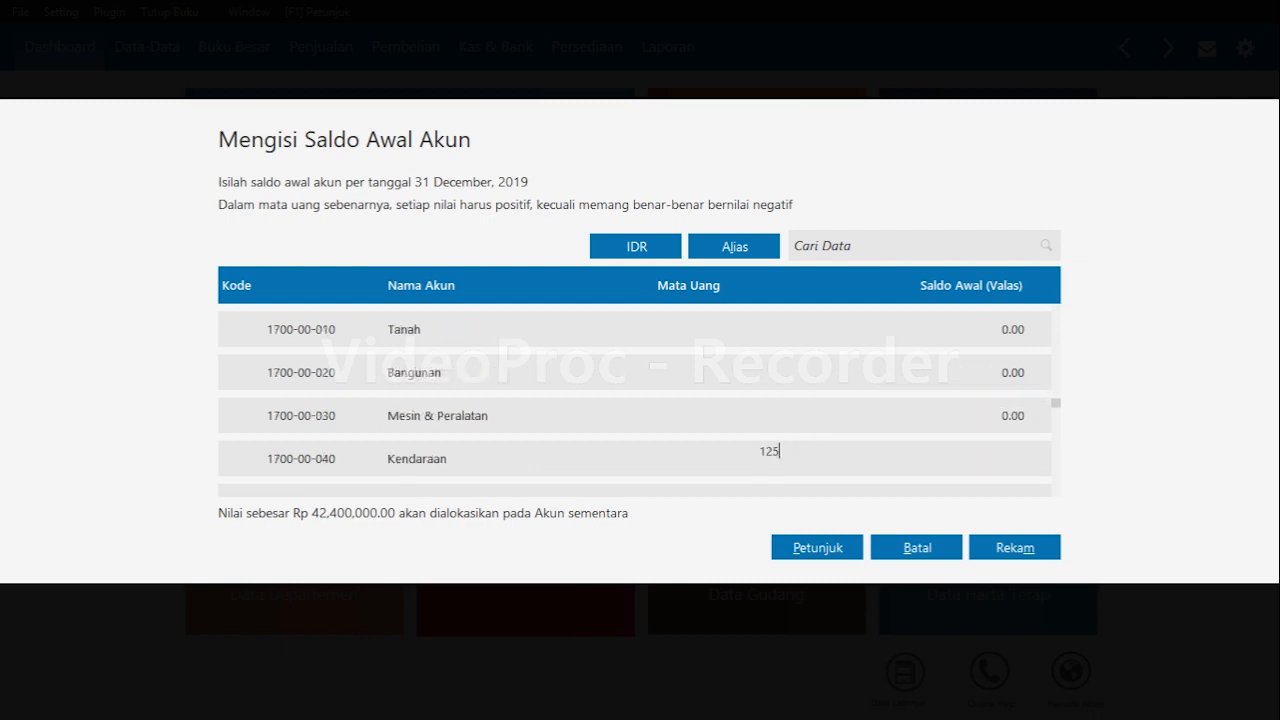
{"action": "type", "text": ",000,000"}
{"action": "key", "text": "Return"}
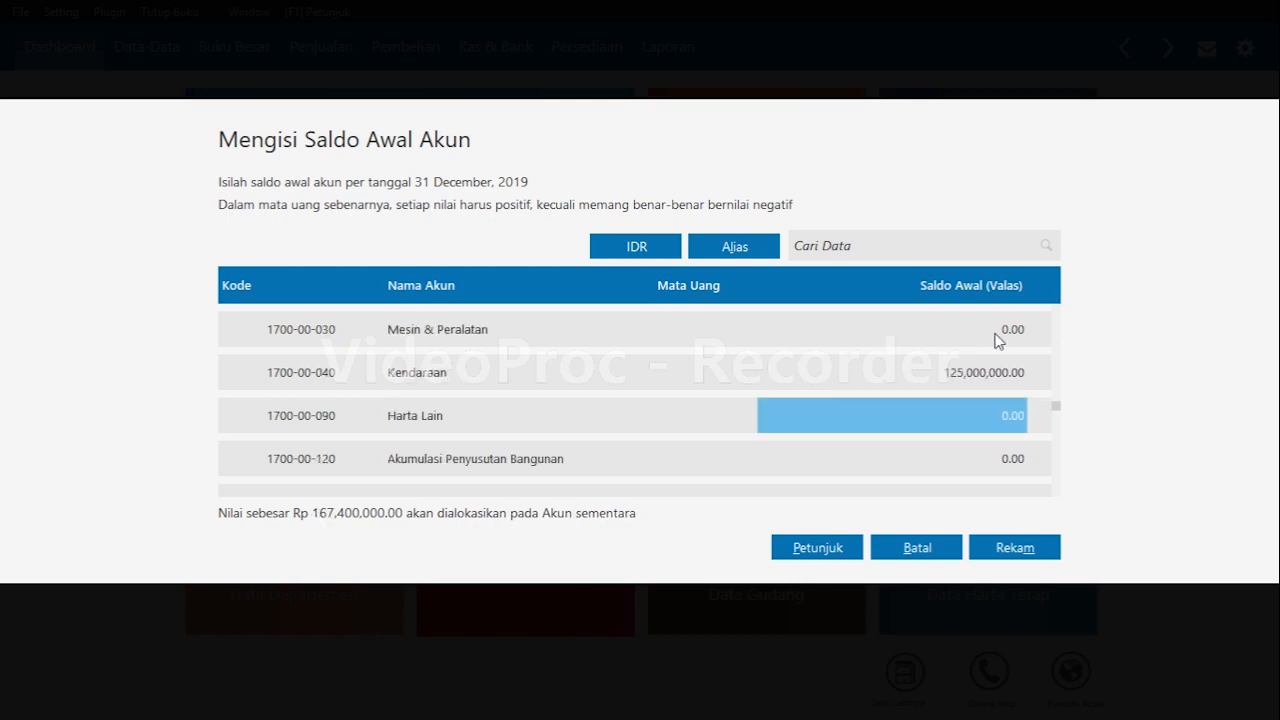
Set the Akumulasi Penyusutan Kendaraan opening balance to -12,500,000.
{"action": "key", "text": "Down"}
{"action": "key", "text": "Down"}
{"action": "key", "text": "Down"}
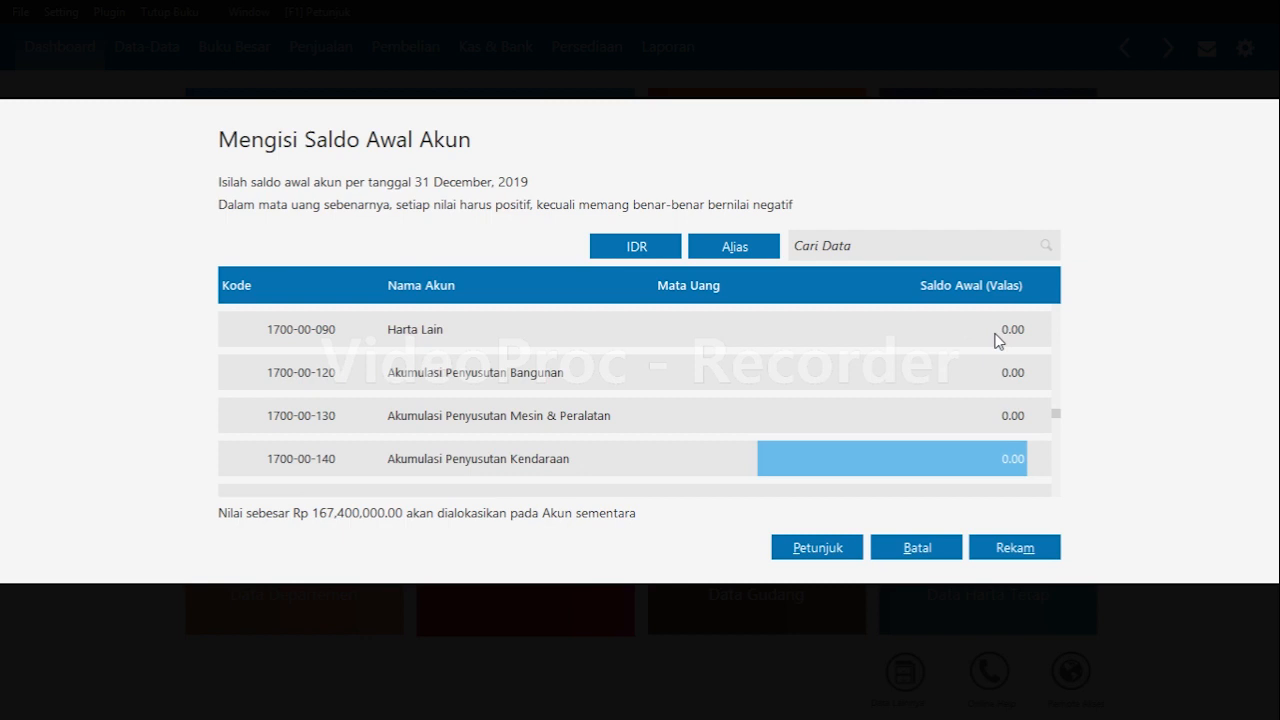
{"action": "type", "text": "-"}
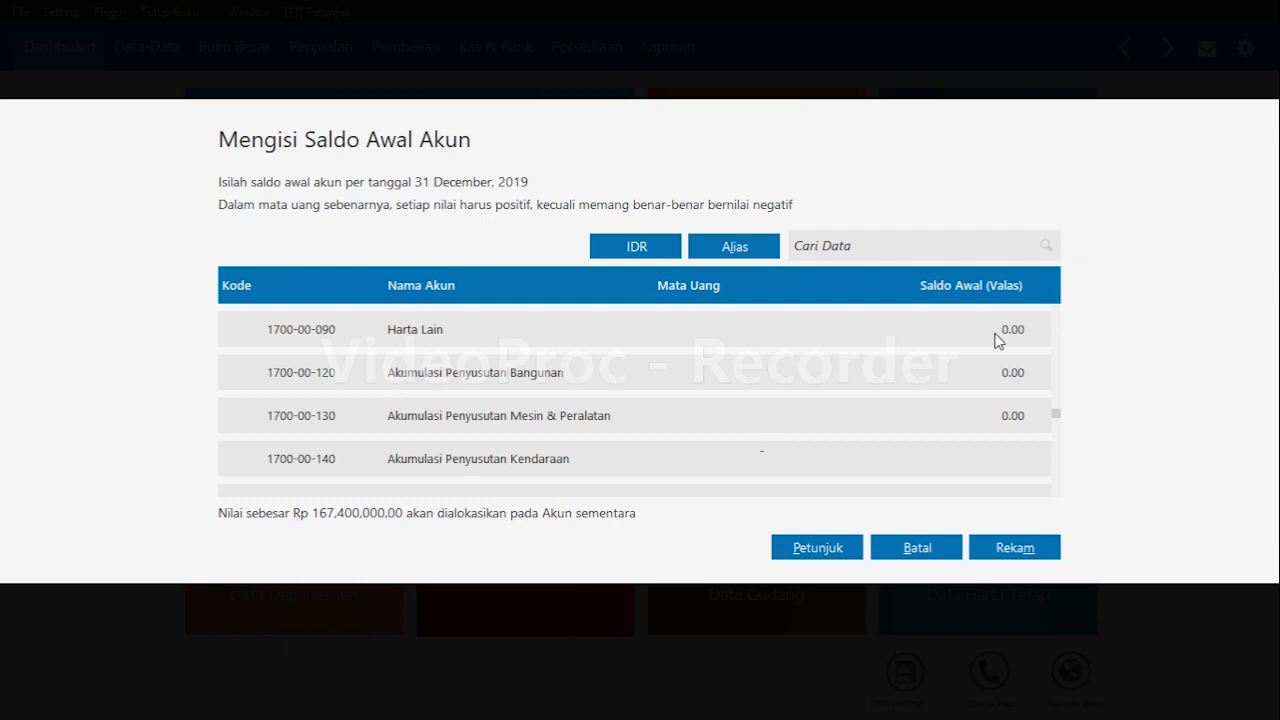
{"action": "type", "text": "12,500,000"}
{"action": "key", "text": "Return"}
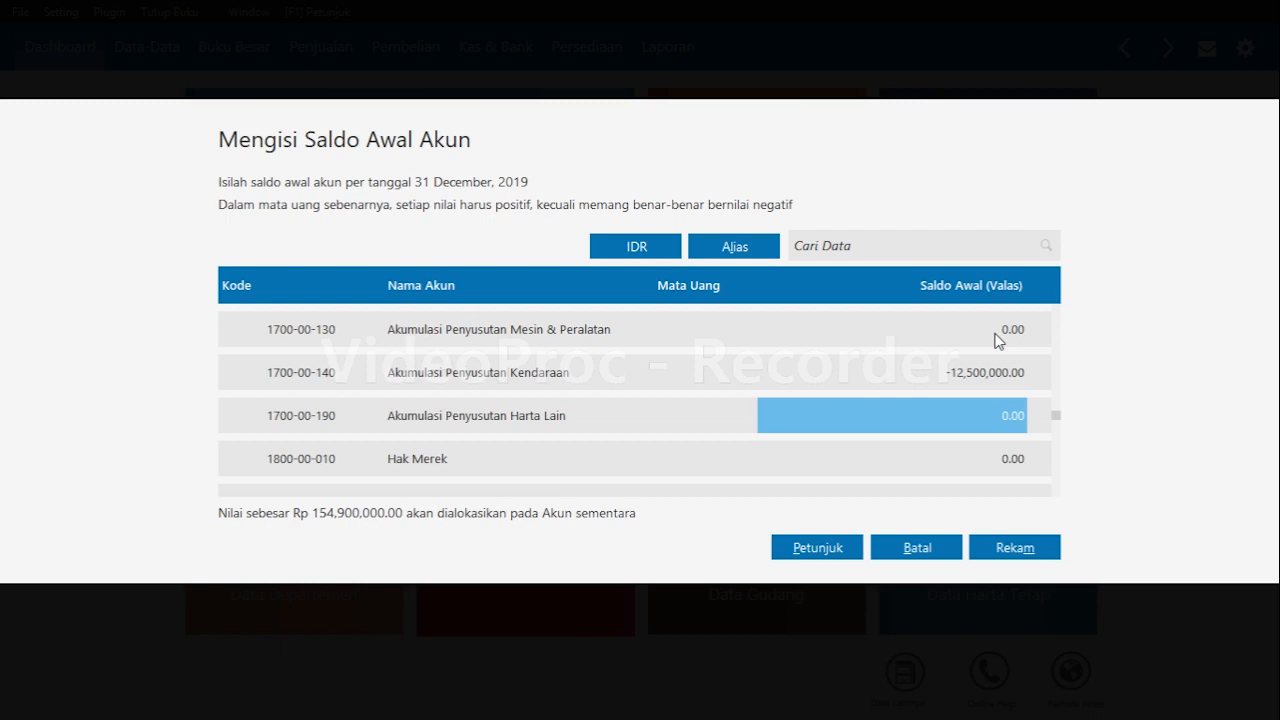
Set the Utang Dagang opening balance to 20,000,000.
{"action": "key", "text": "Down"}
{"action": "key", "text": "Down"}
{"action": "key", "text": "Down"}
{"action": "key", "text": "Down"}
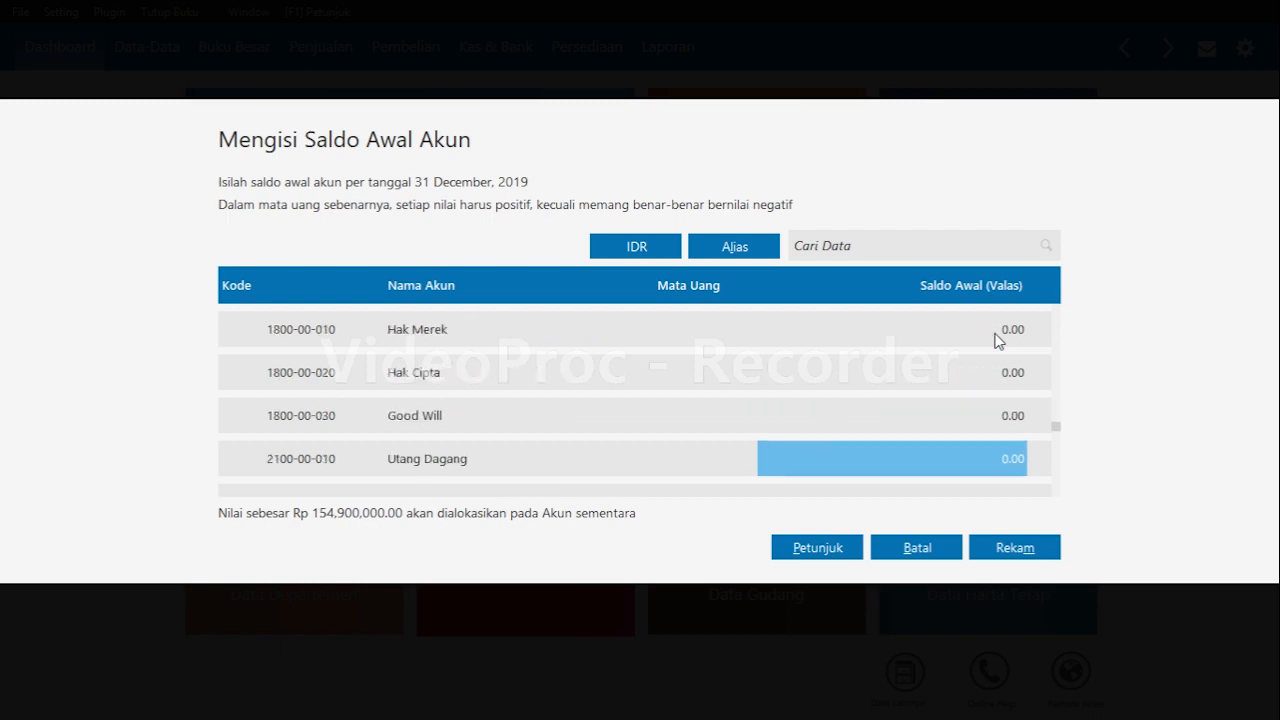
{"action": "type", "text": "20"}
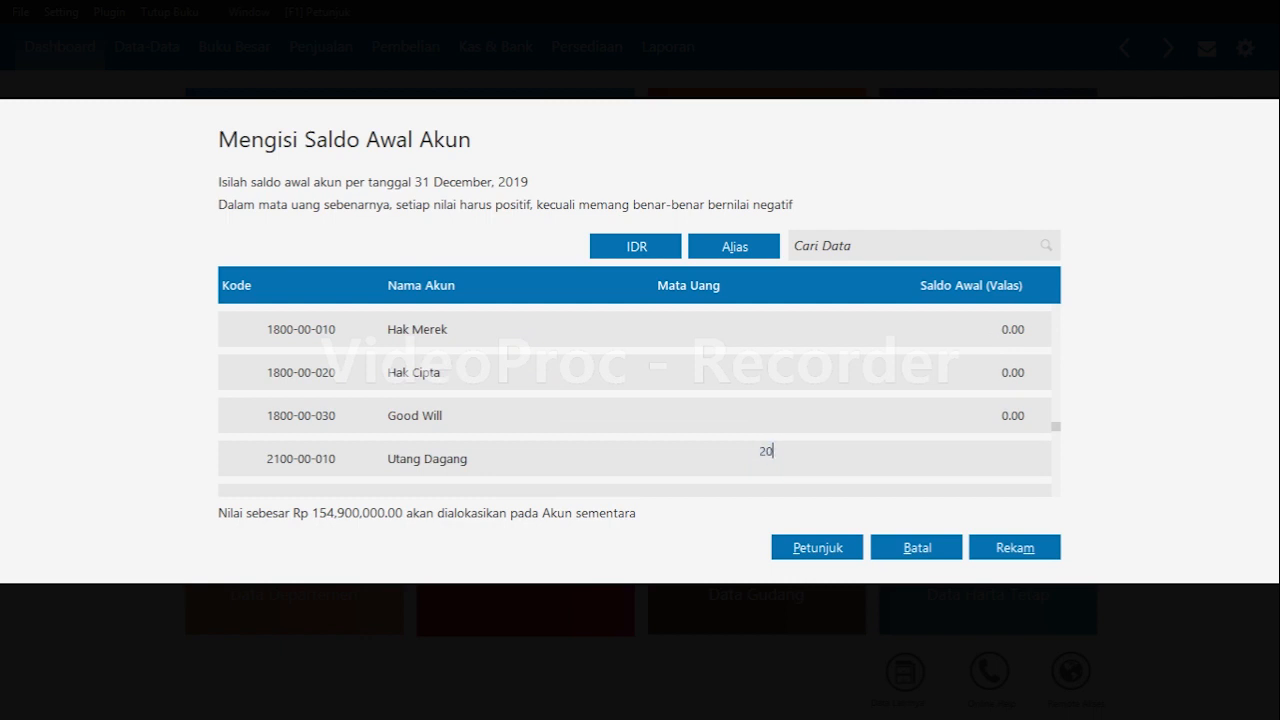
{"action": "type", "text": ",000,000"}
{"action": "key", "text": "Return"}
Set the Utang Gaji & Upah opening balance to 4,000,000.
{"action": "key", "text": "Down"}
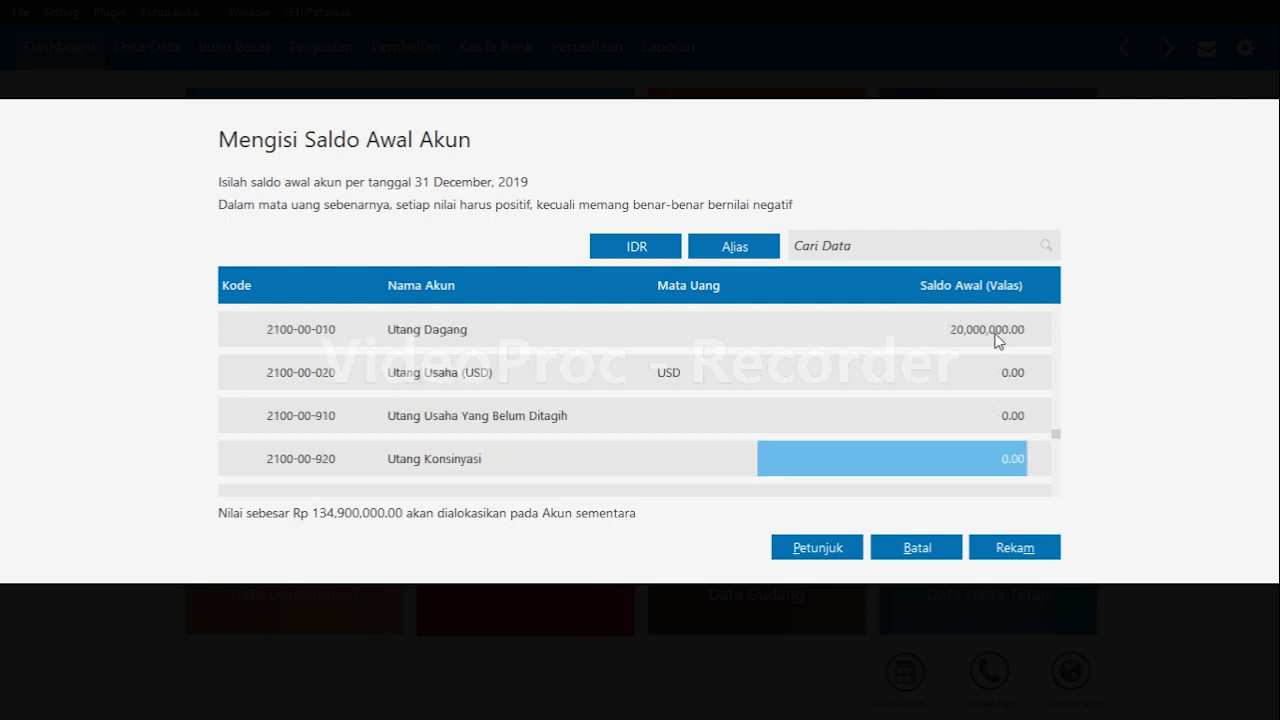
{"action": "key", "text": "Down"}
{"action": "key", "text": "Down"}
{"action": "key", "text": "Down"}
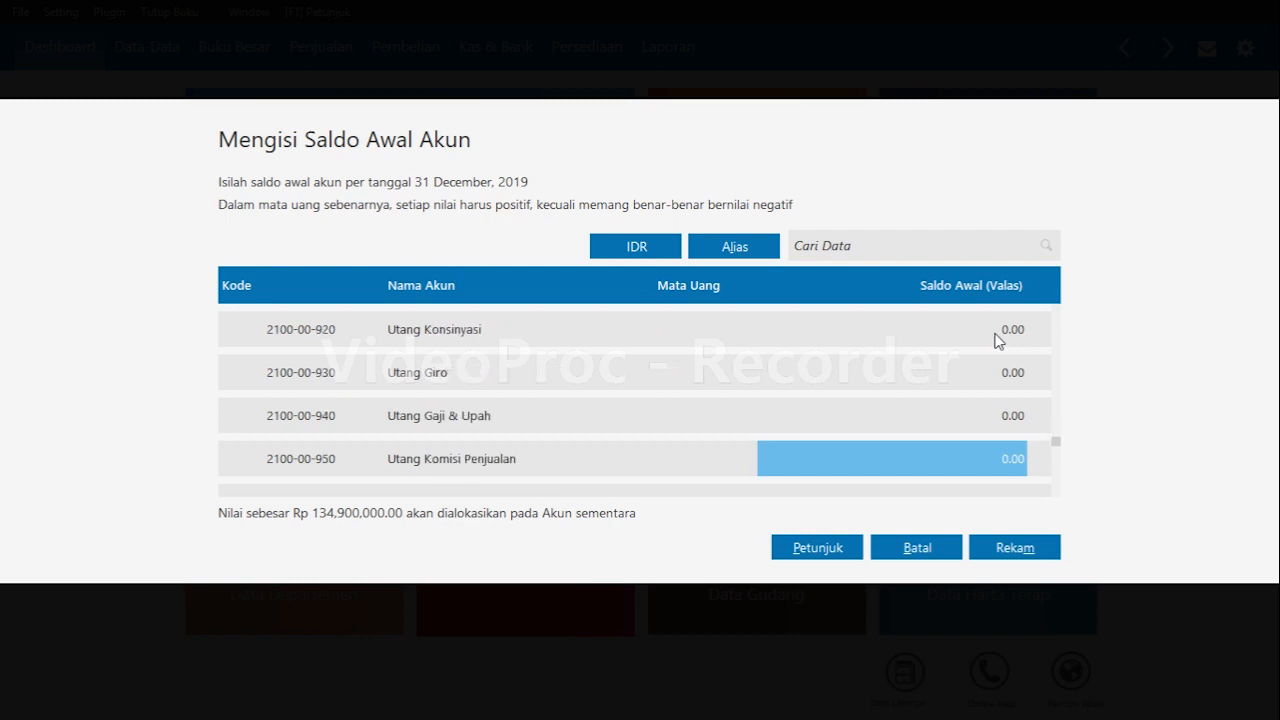
{"action": "key", "text": "Up"}
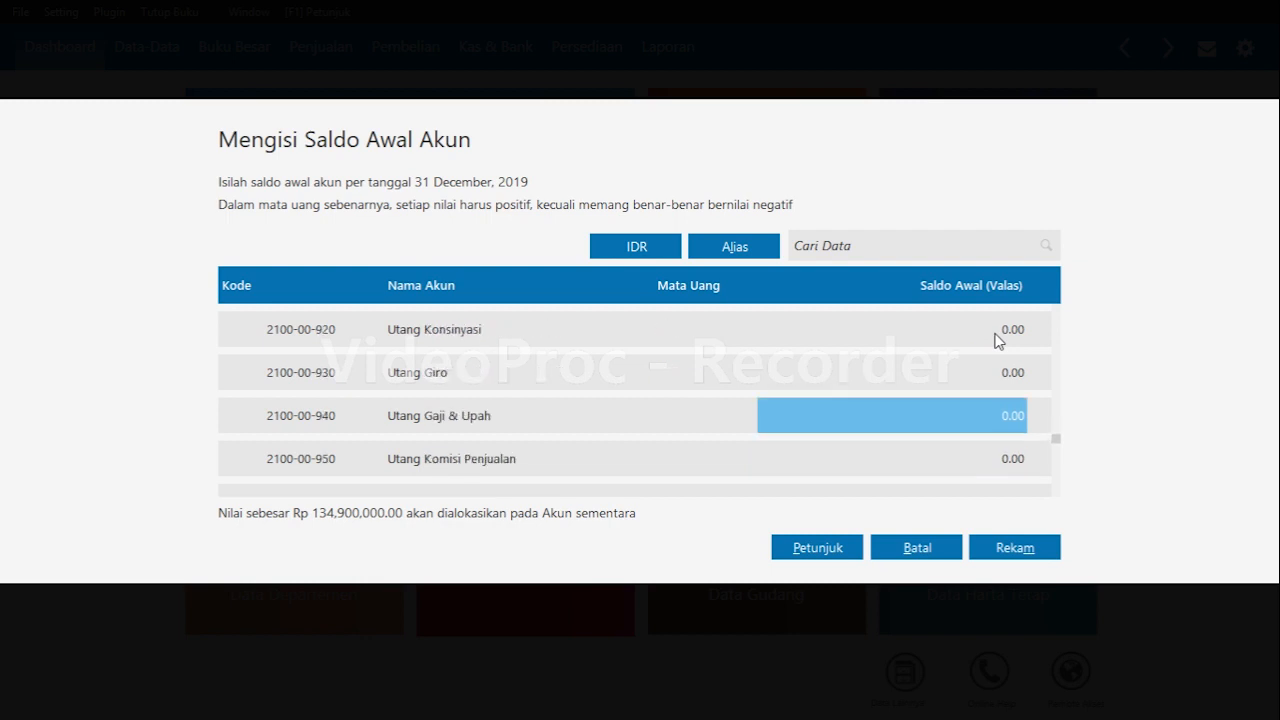
{"action": "type", "text": "4000000"}
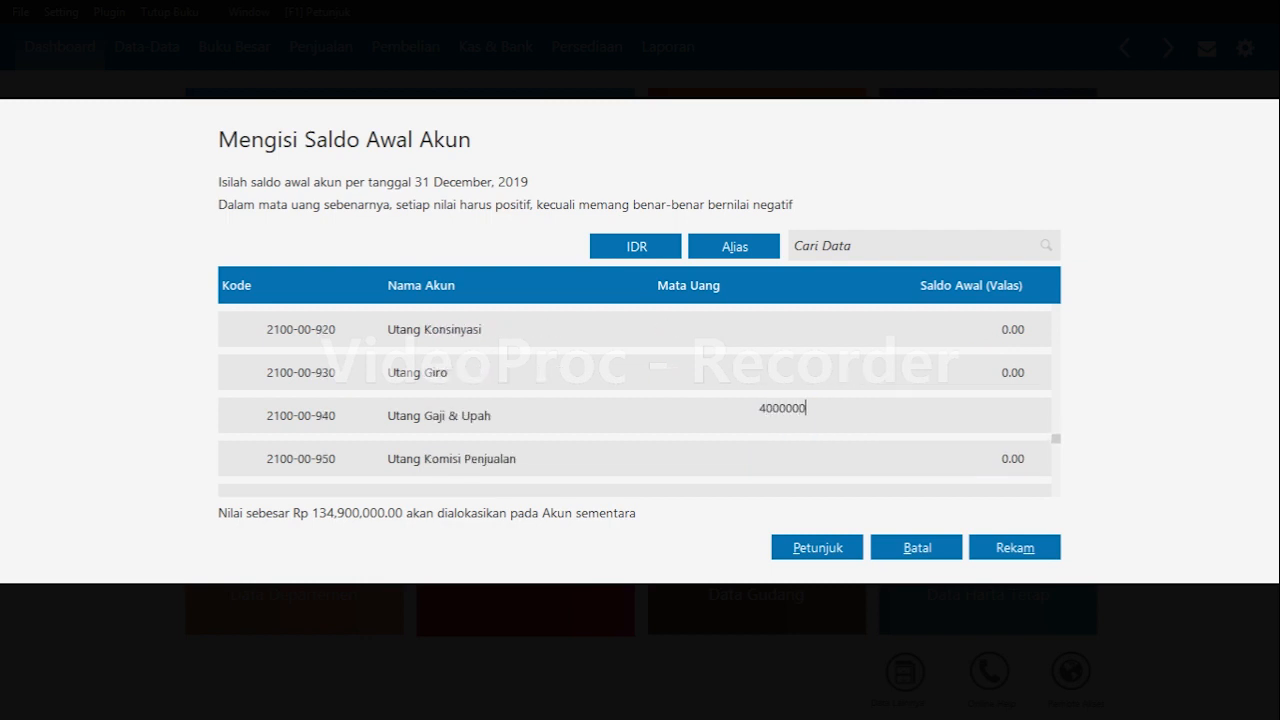
{"action": "key", "text": "Return"}
Set the Utang Bank opening balance to 70,000,000.
{"action": "key", "text": "Return"}
{"action": "key", "text": "Return"}
{"action": "key", "text": "Return"}
{"action": "key", "text": "Return"}
{"action": "key", "text": "Return"}
{"action": "key", "text": "Return"}
{"action": "key", "text": "Return"}
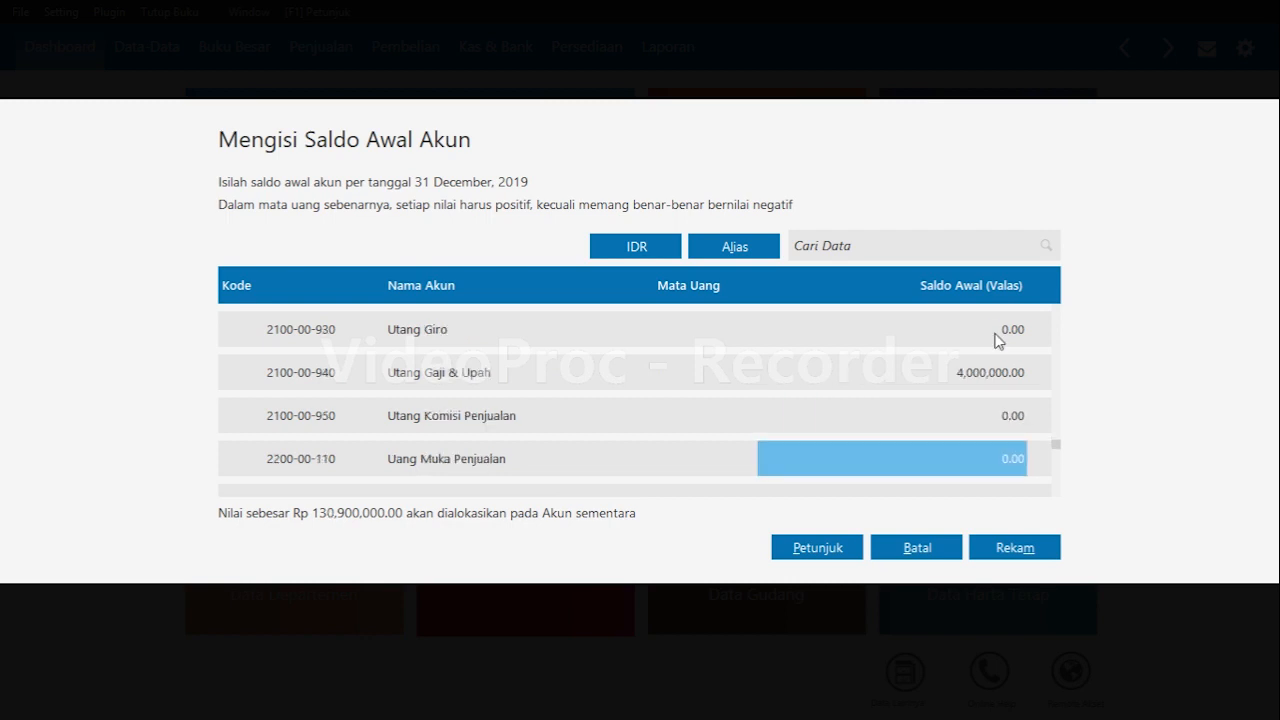
{"action": "key", "text": "Return"}
{"action": "key", "text": "Return"}
{"action": "key", "text": "Return"}
{"action": "key", "text": "Return"}
{"action": "key", "text": "Return"}
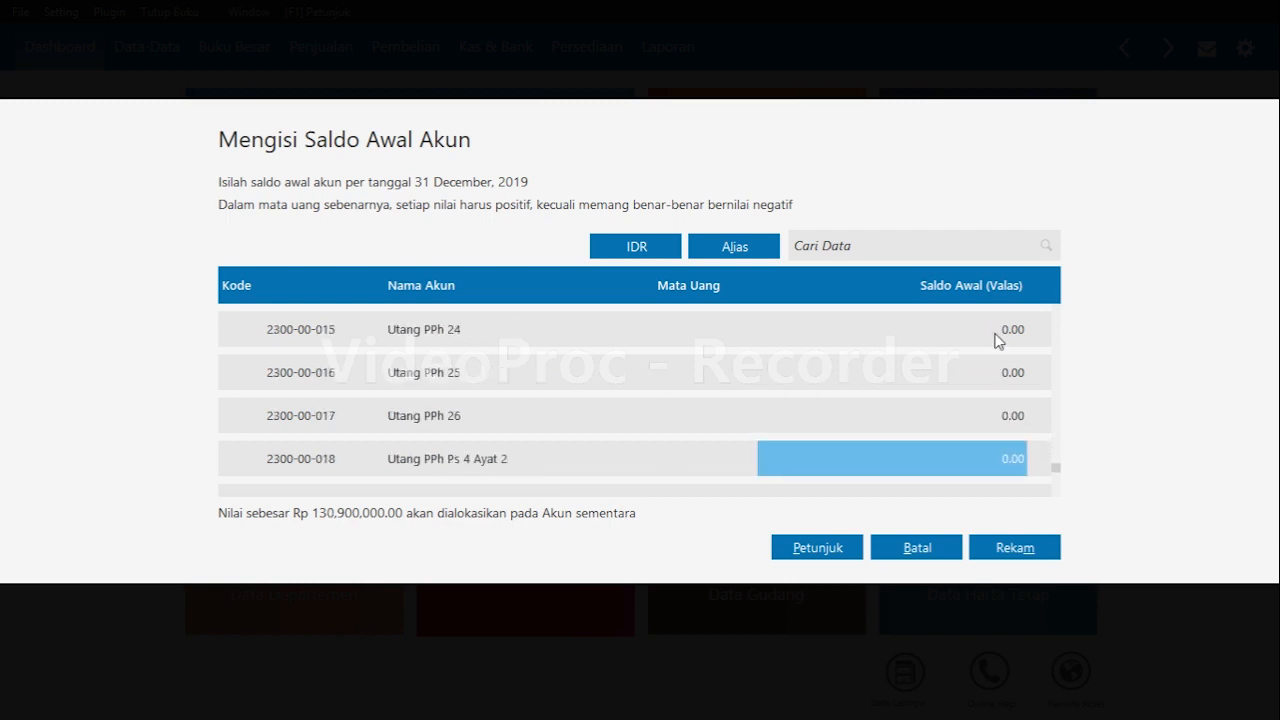
{"action": "key", "text": "Up"}
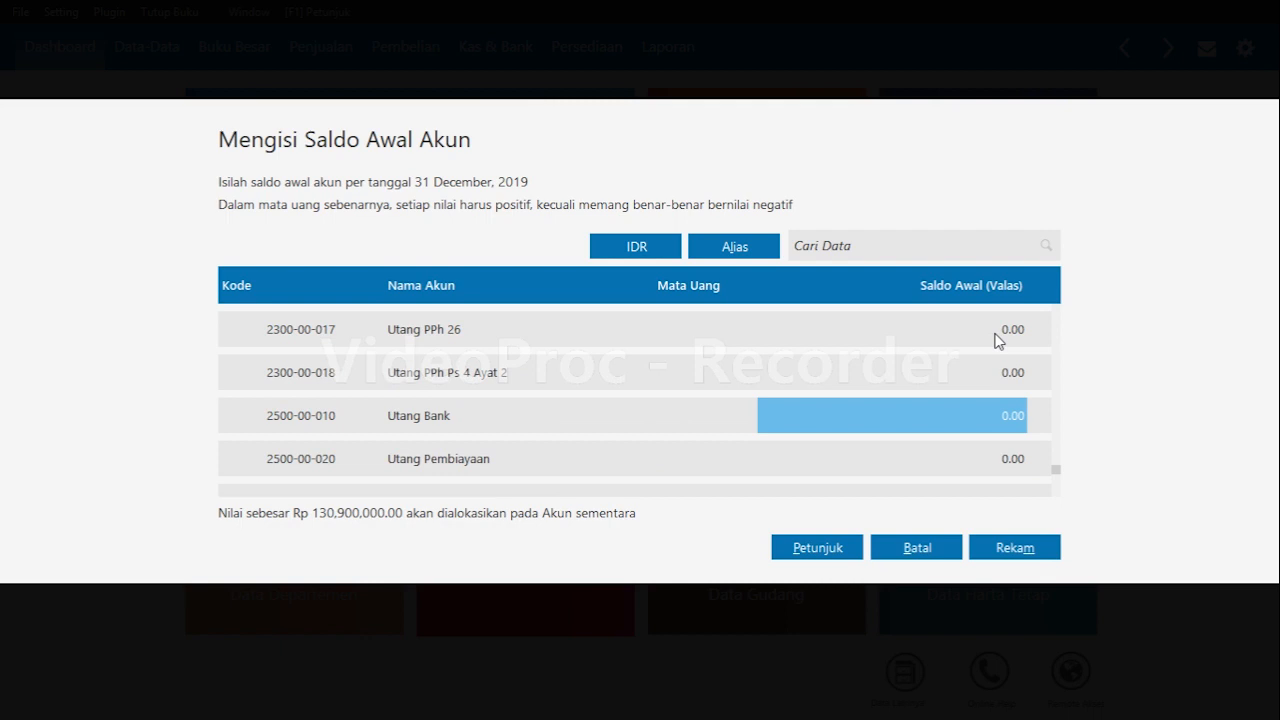
{"action": "type", "text": "70,"}
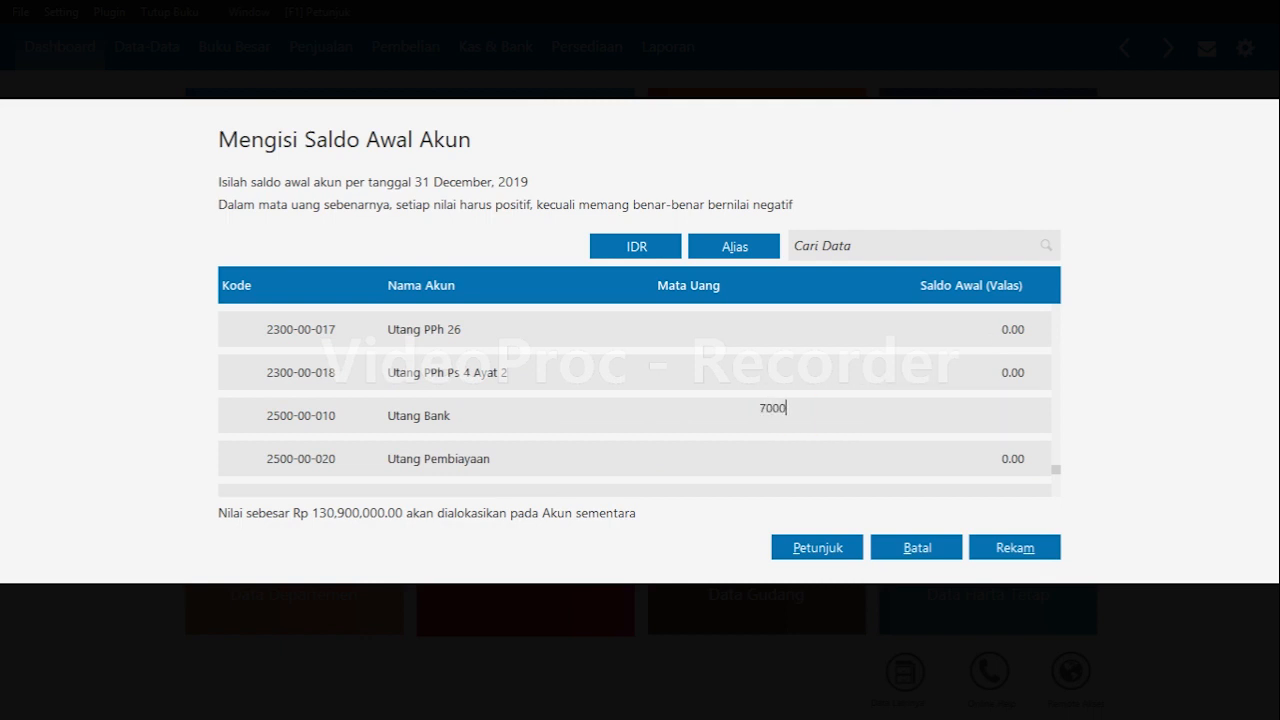
{"action": "type", "text": "000,0000"}
{"action": "key", "text": "Return"}
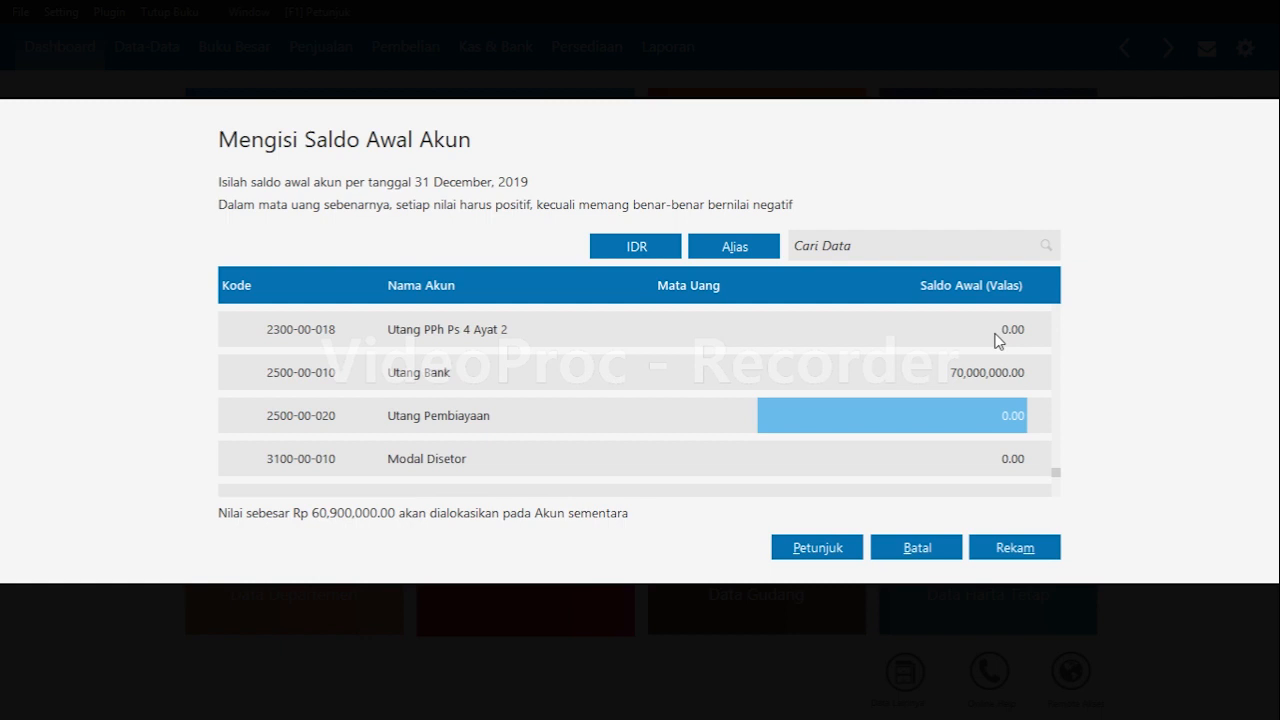
Set the Modal Disetor opening balance to 40,000,000.
{"action": "key", "text": "Return"}
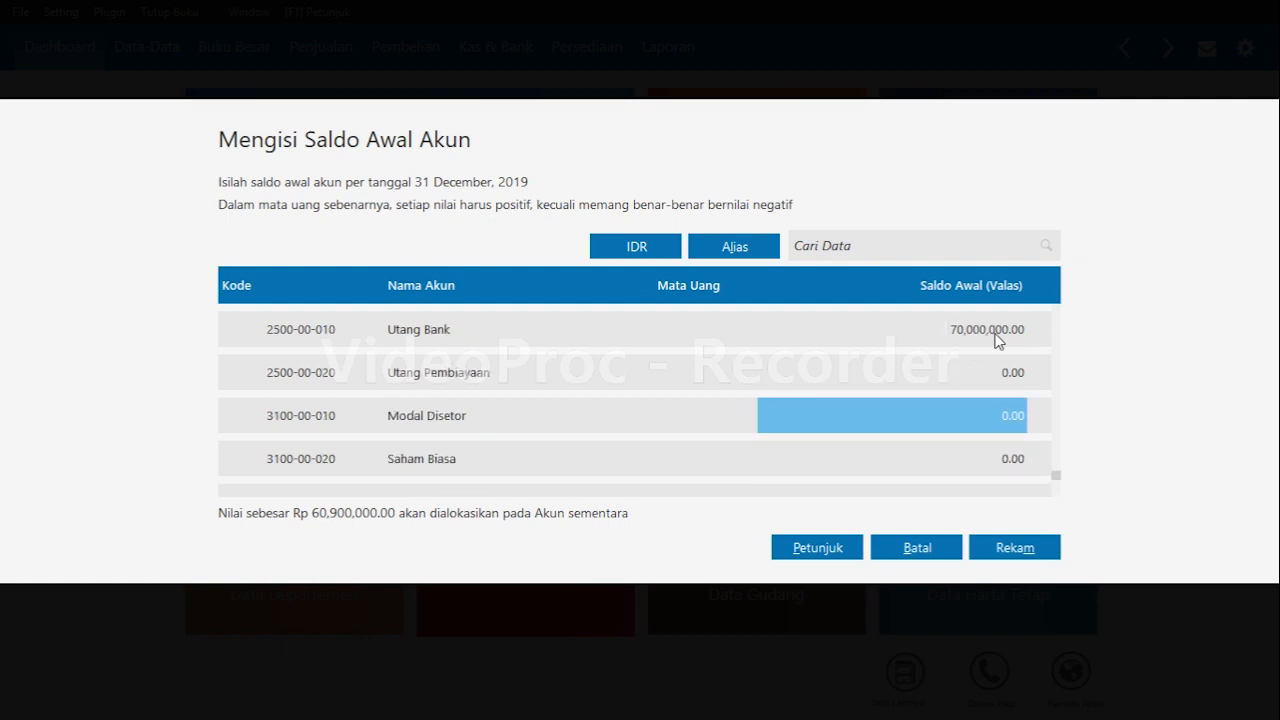
{"action": "type", "text": "40000000"}
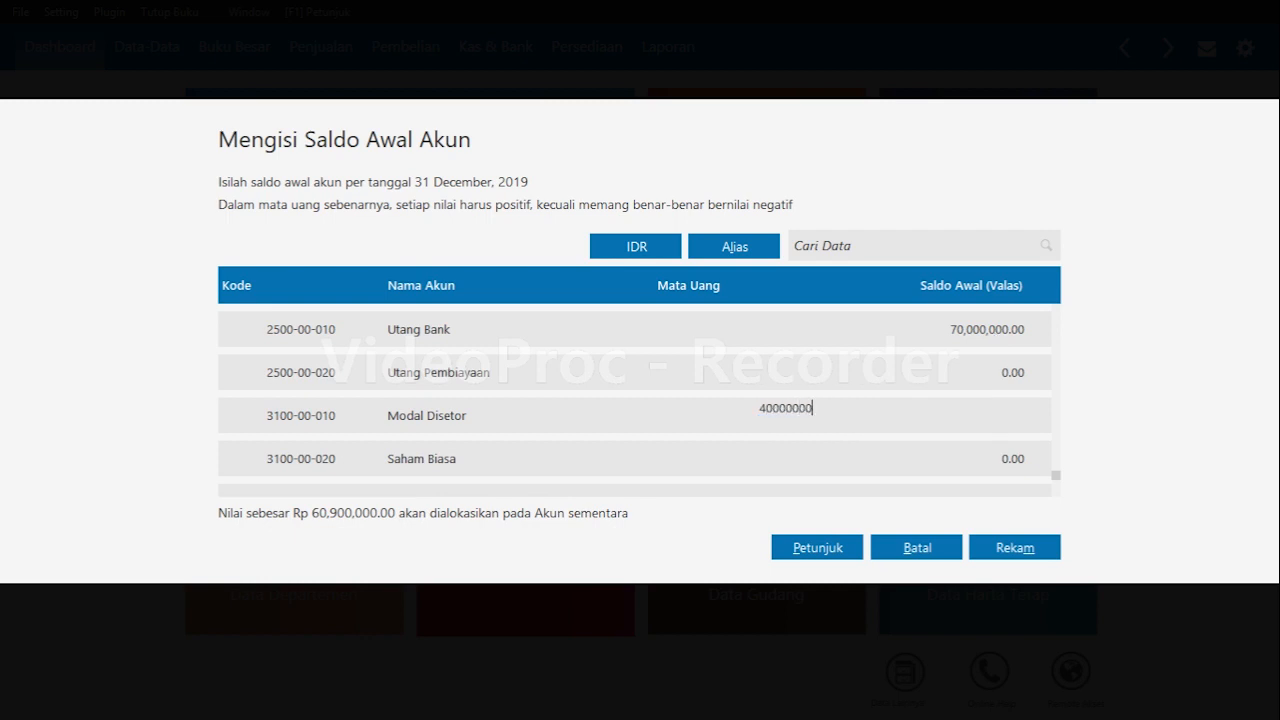
{"action": "key", "text": "Return"}
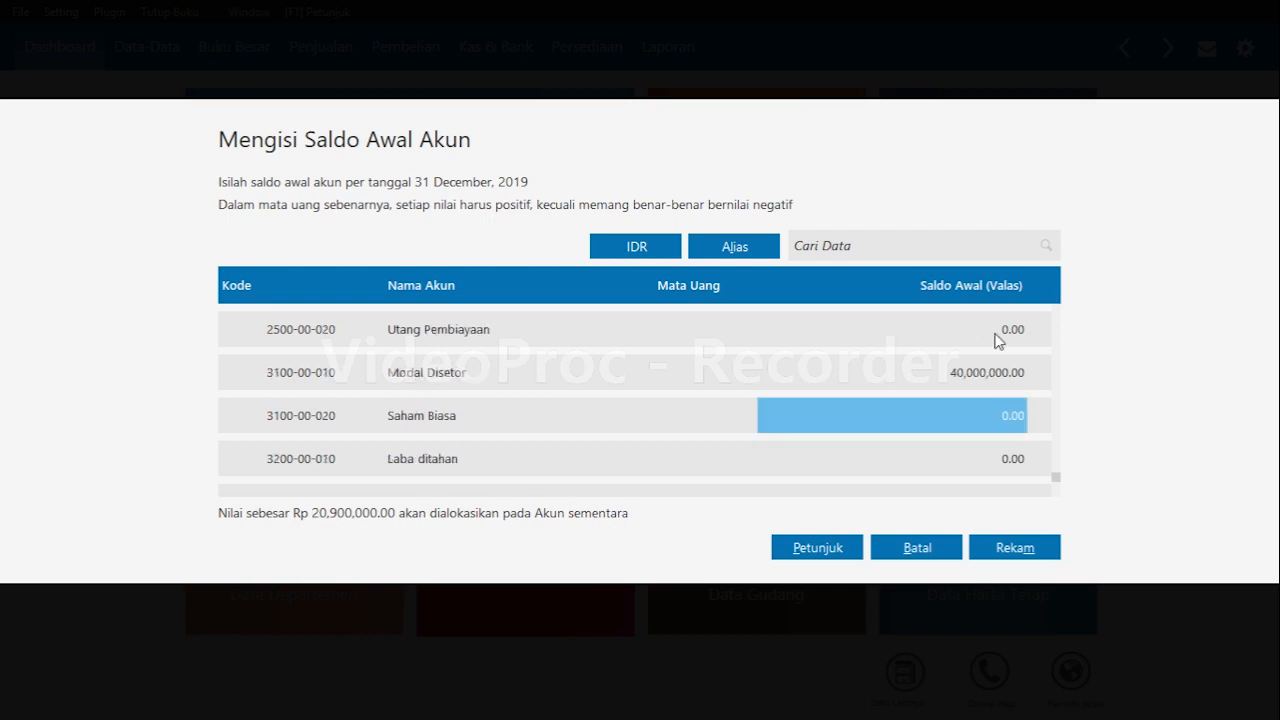
Set the Laba ditahan opening balance to 20,900,000 and save the account opening balances.
{"action": "key", "text": "Return"}
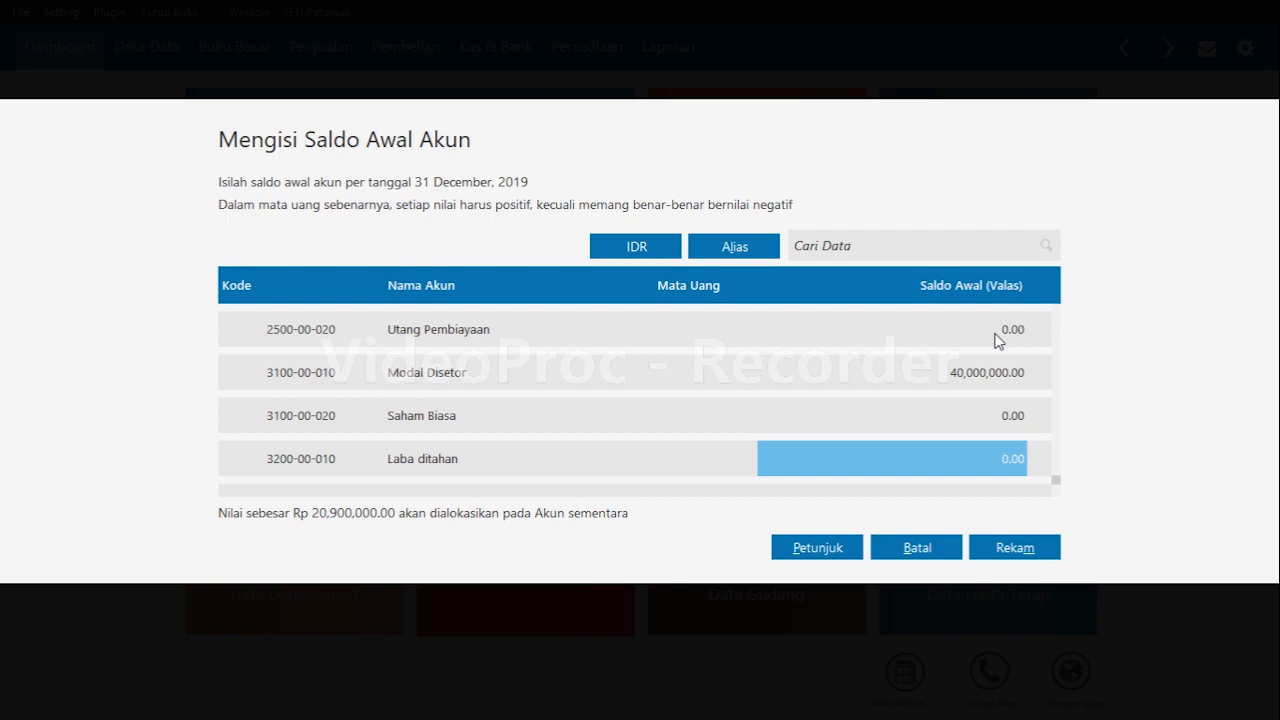
{"action": "type", "text": "20,9"}
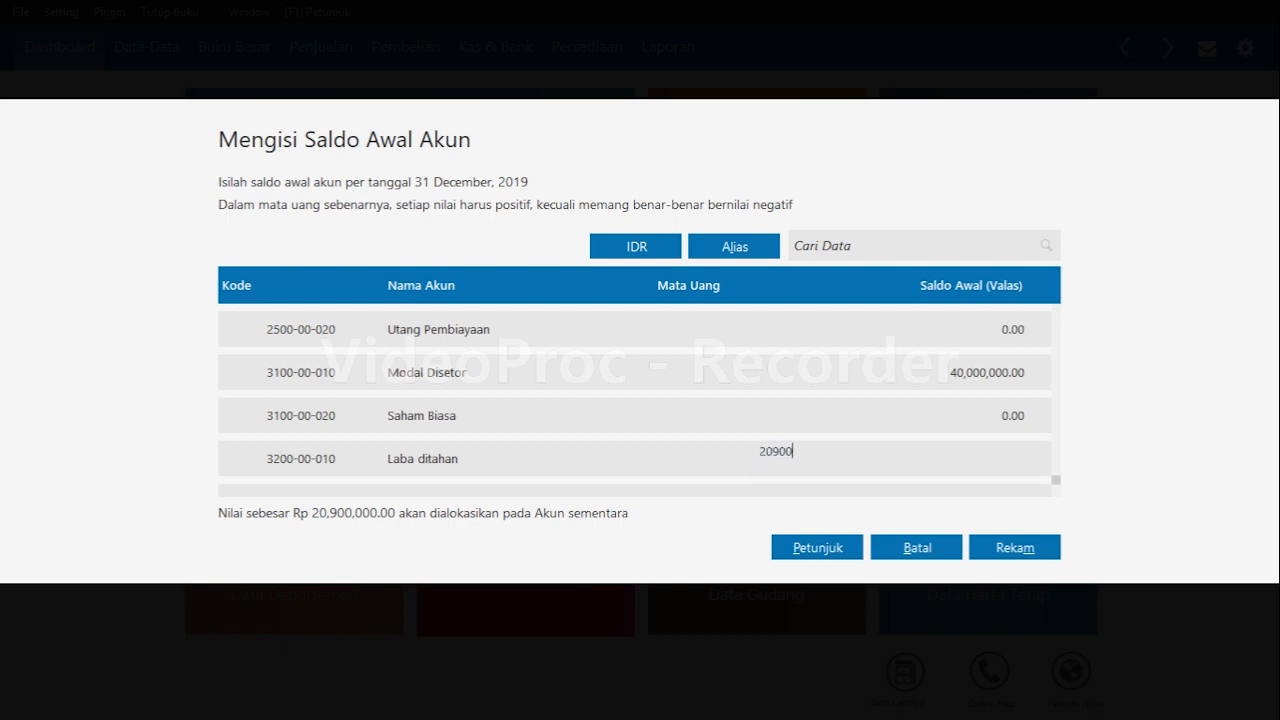
{"action": "type", "text": "00,000"}
{"action": "key", "text": "Return"}
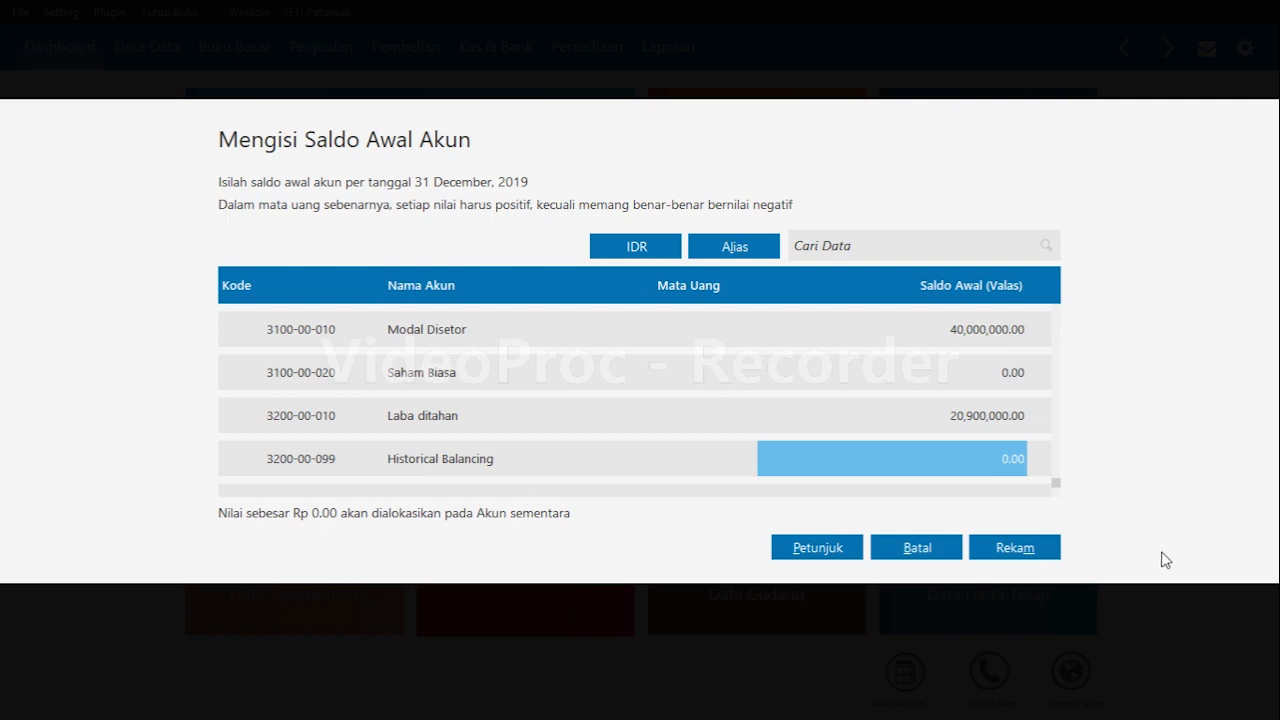
{"action": "left_click", "coordinate": [1040, 552]}
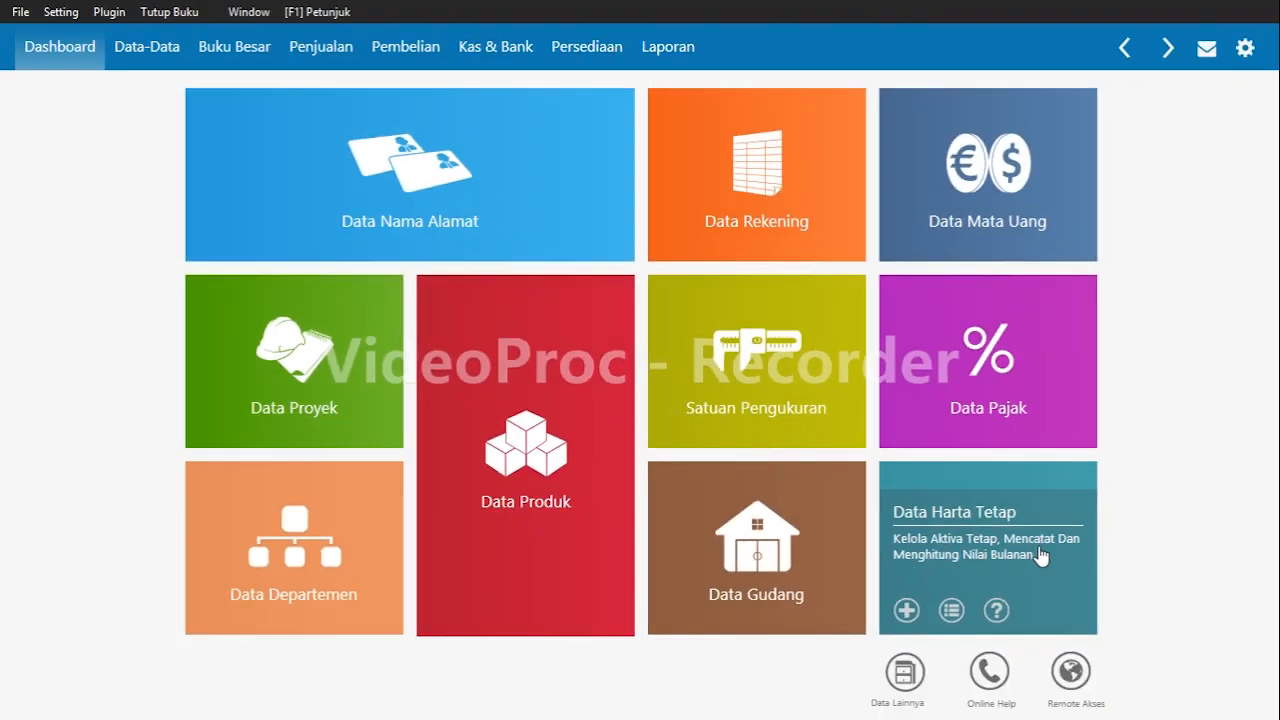
Open the accounts receivable opening balances (Saldo Awal Piutang Usaha) and start a new receivable entry.
{"action": "left_click", "coordinate": [61, 12]}
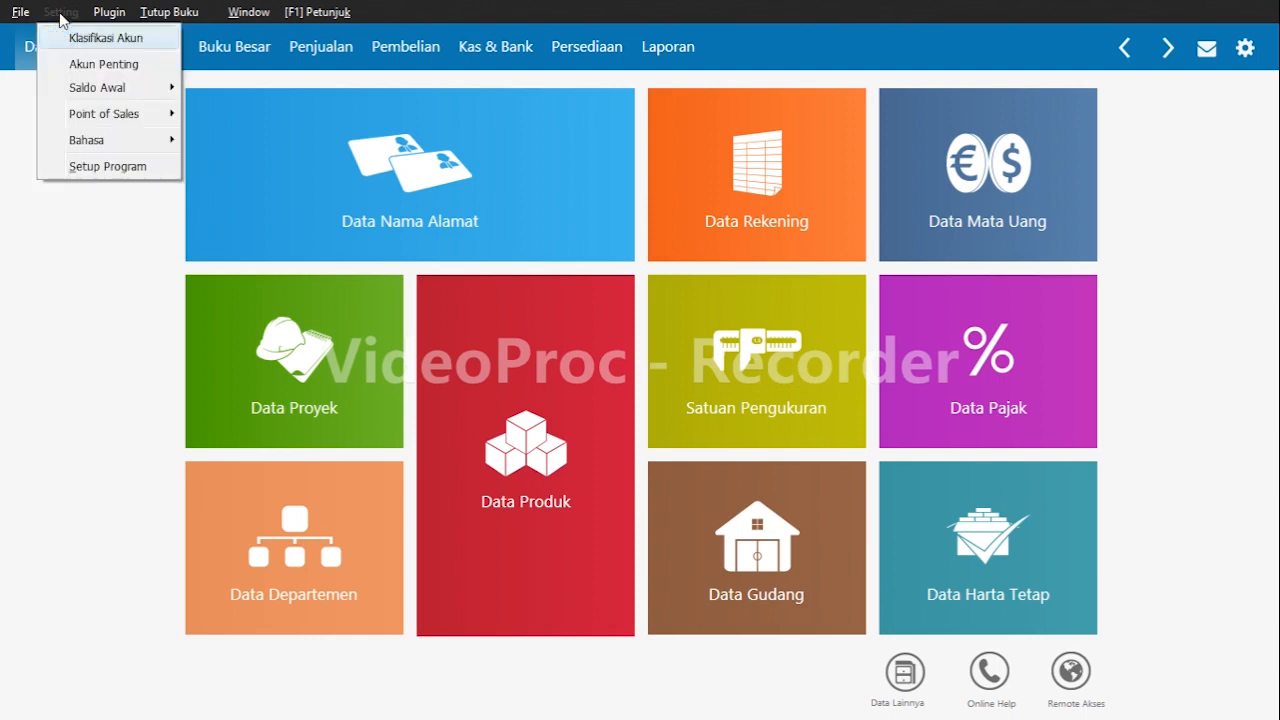
{"action": "mouse_move", "coordinate": [100, 90]}
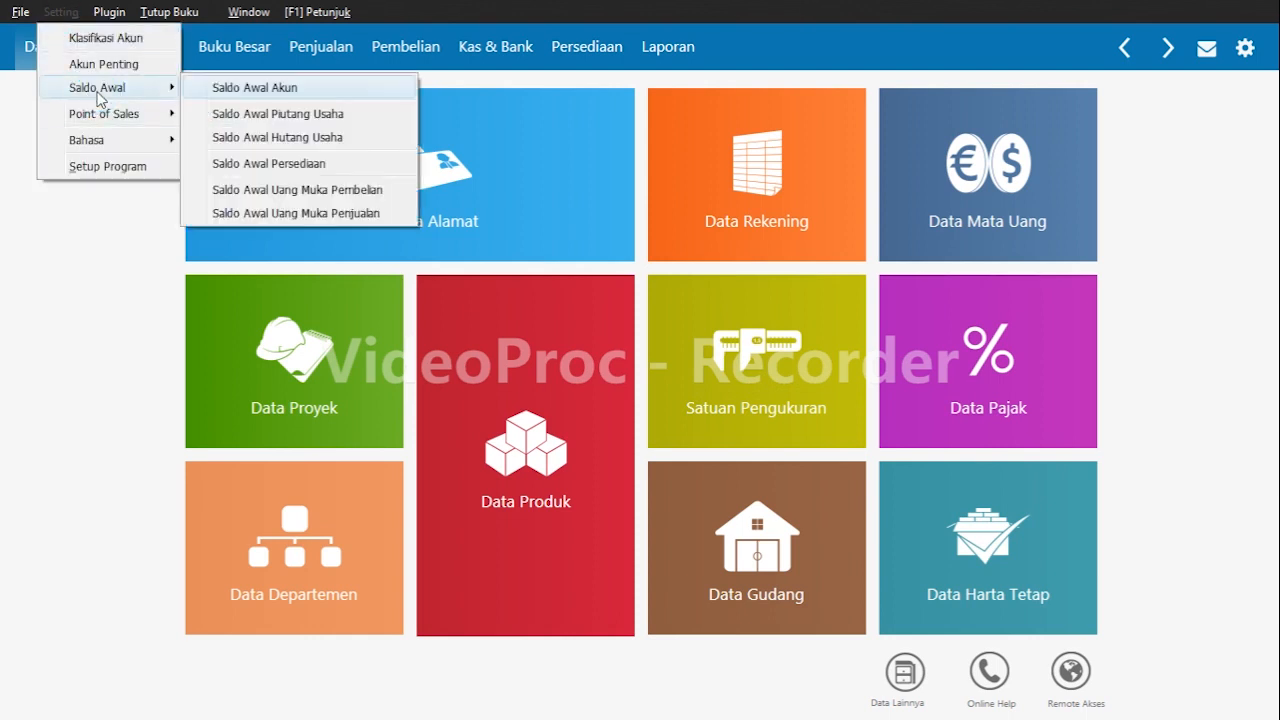
{"action": "left_click", "coordinate": [378, 114]}
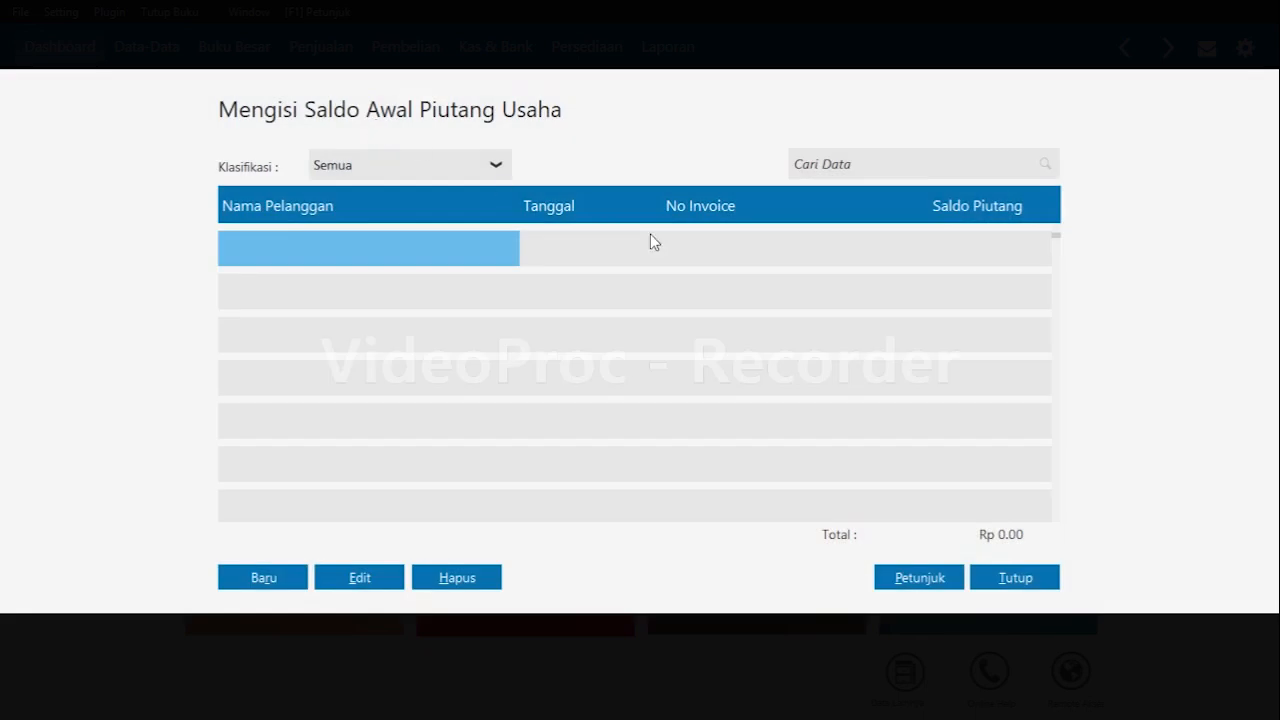
{"action": "left_click", "coordinate": [262, 588]}
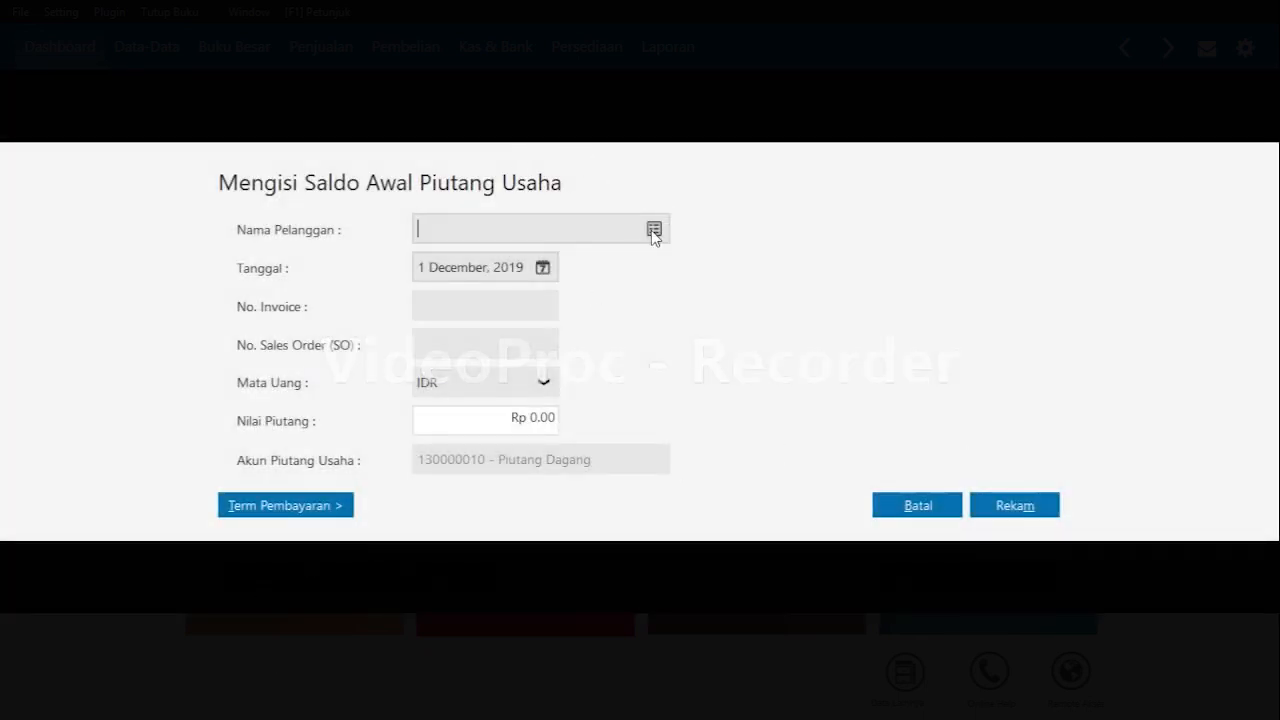
Create a new customer with the company name PT Adipurna.
{"action": "left_click", "coordinate": [653, 231]}
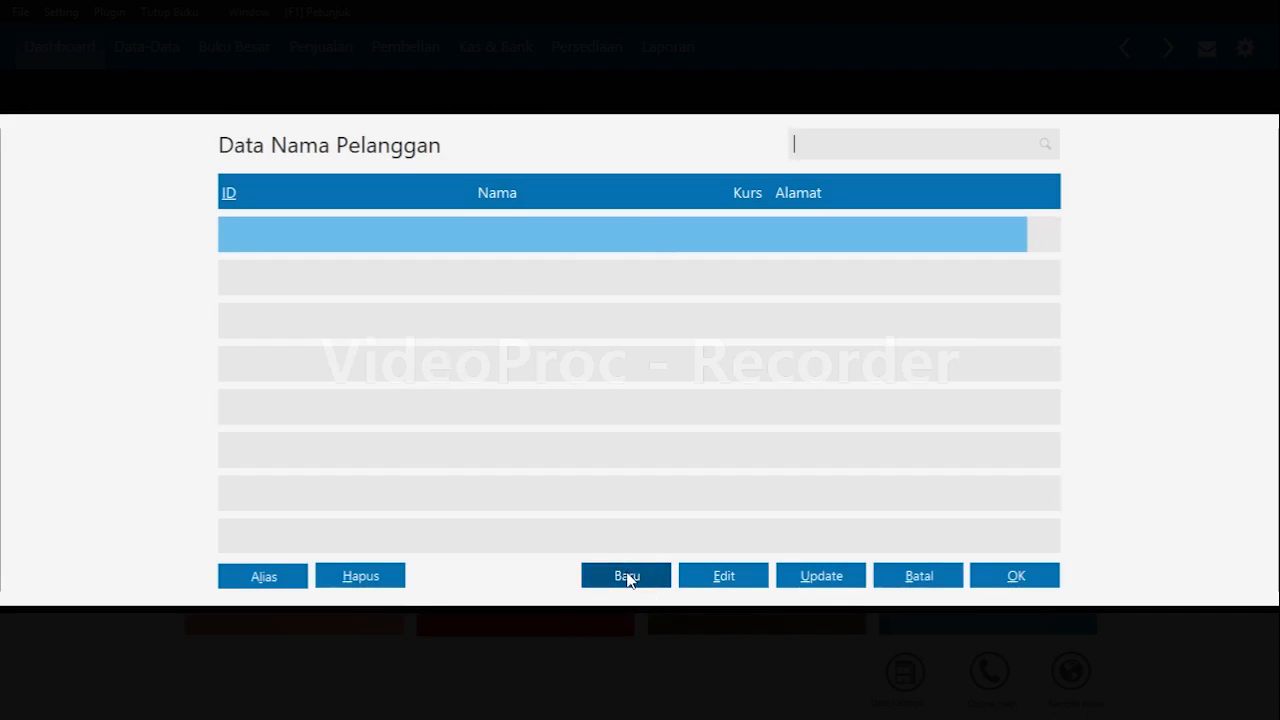
{"action": "left_click", "coordinate": [627, 576]}
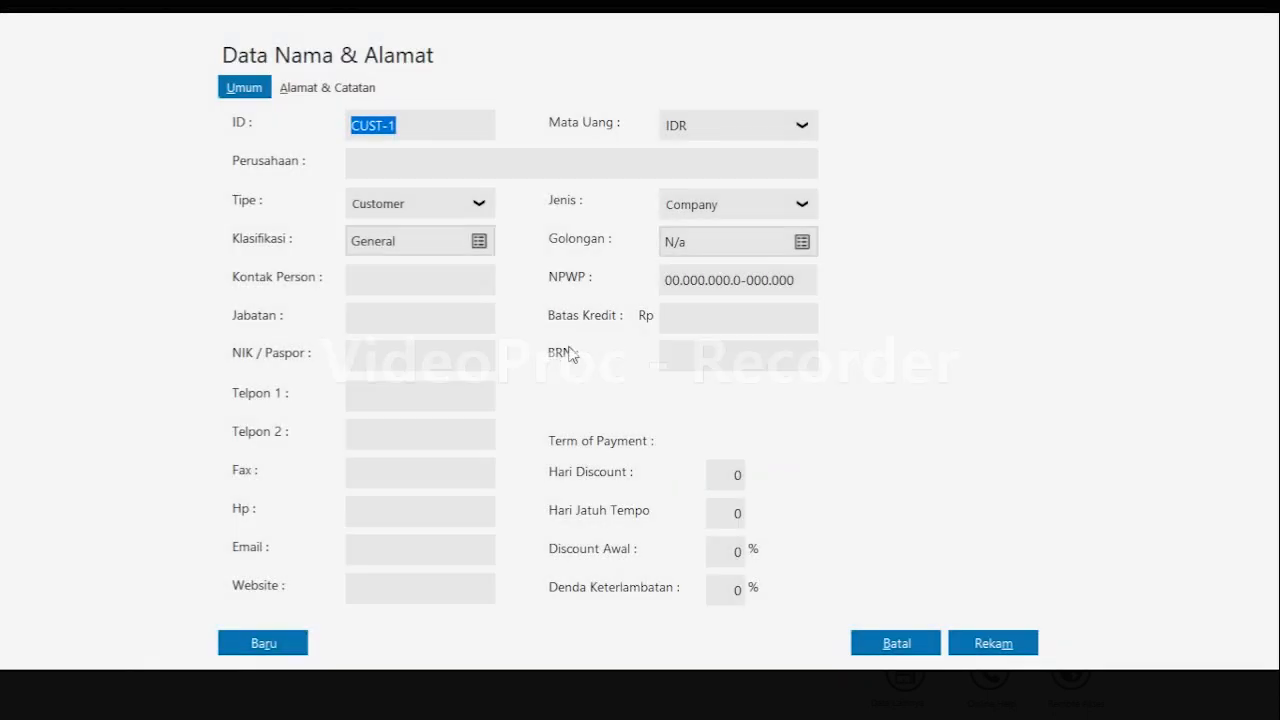
{"action": "left_click", "coordinate": [458, 163]}
{"action": "type", "text": "p"}
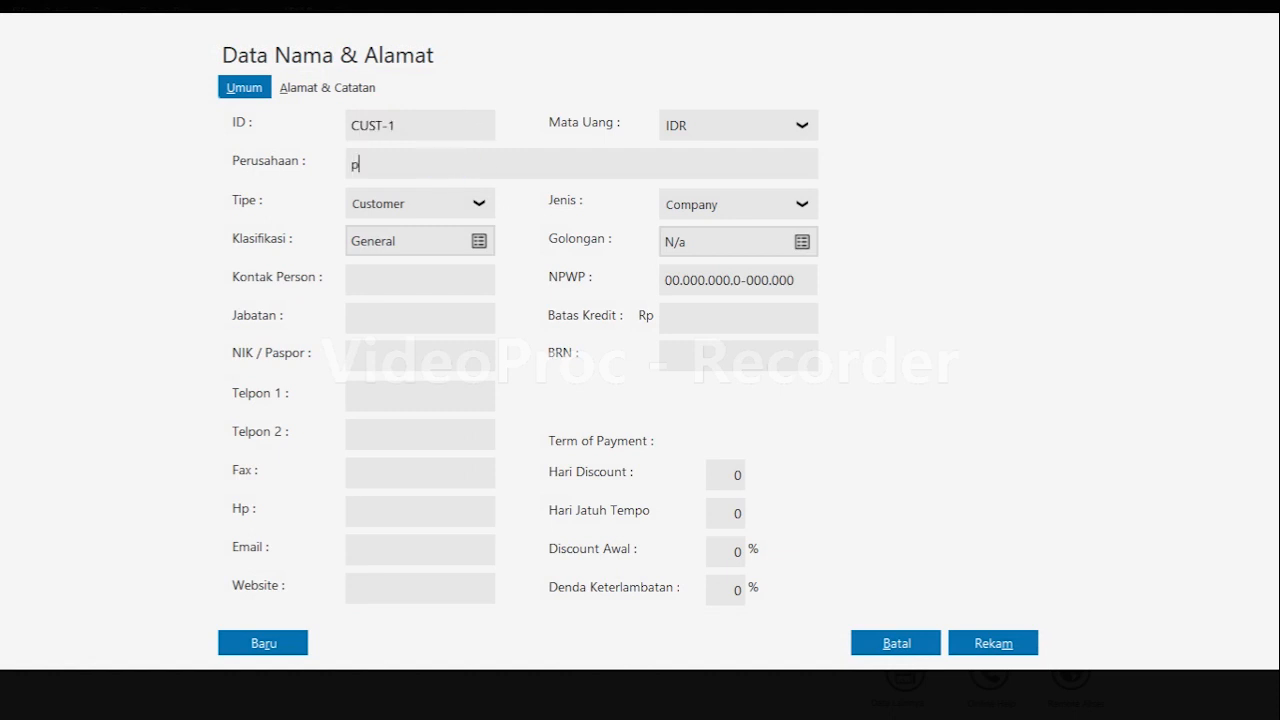
{"action": "type", "text": "PT Adipurna"}
{"action": "left_click", "coordinate": [269, 643]}
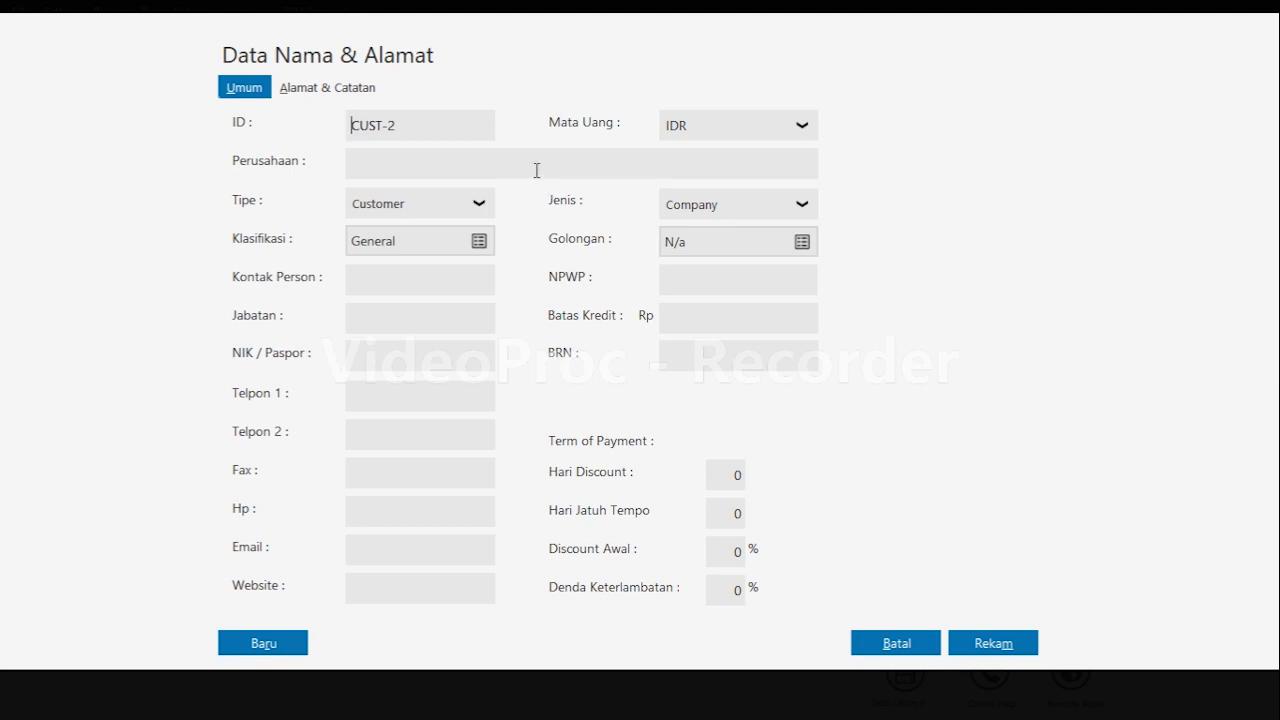
Create a new customer with the company name CV Cemerlang.
{"action": "type", "text": "CV Cemerlang"}
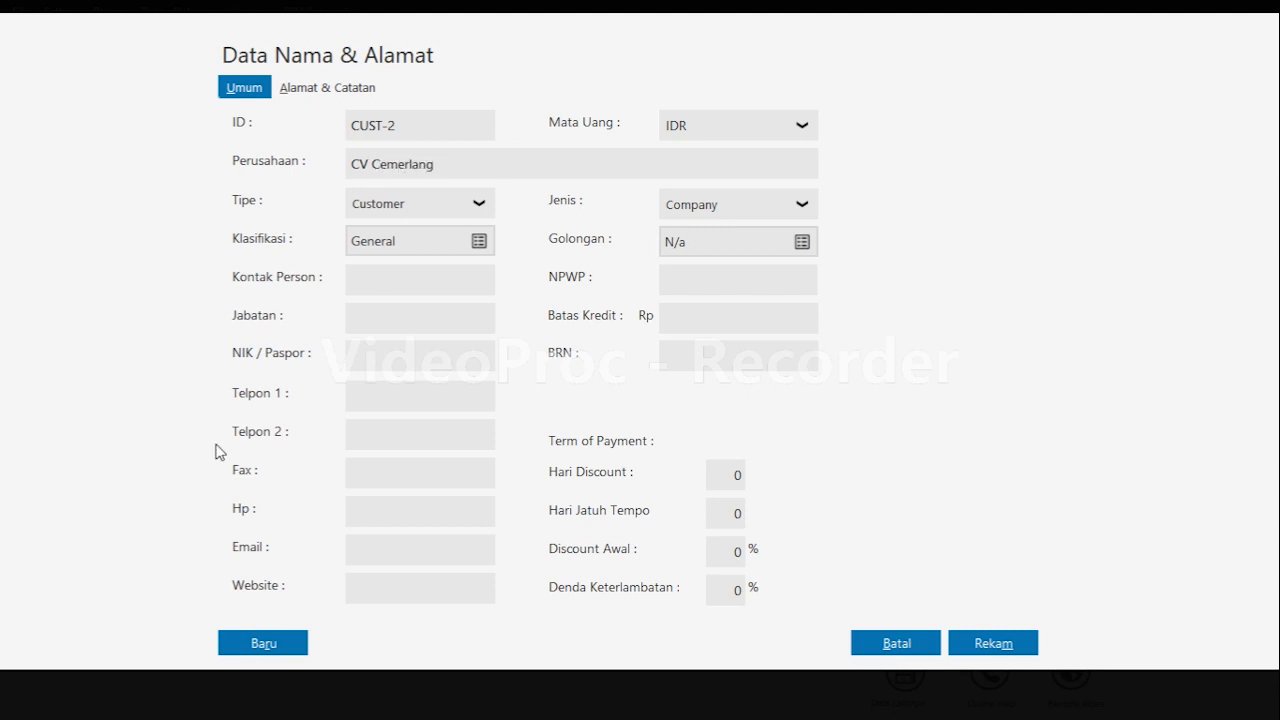
{"action": "left_click", "coordinate": [292, 645]}
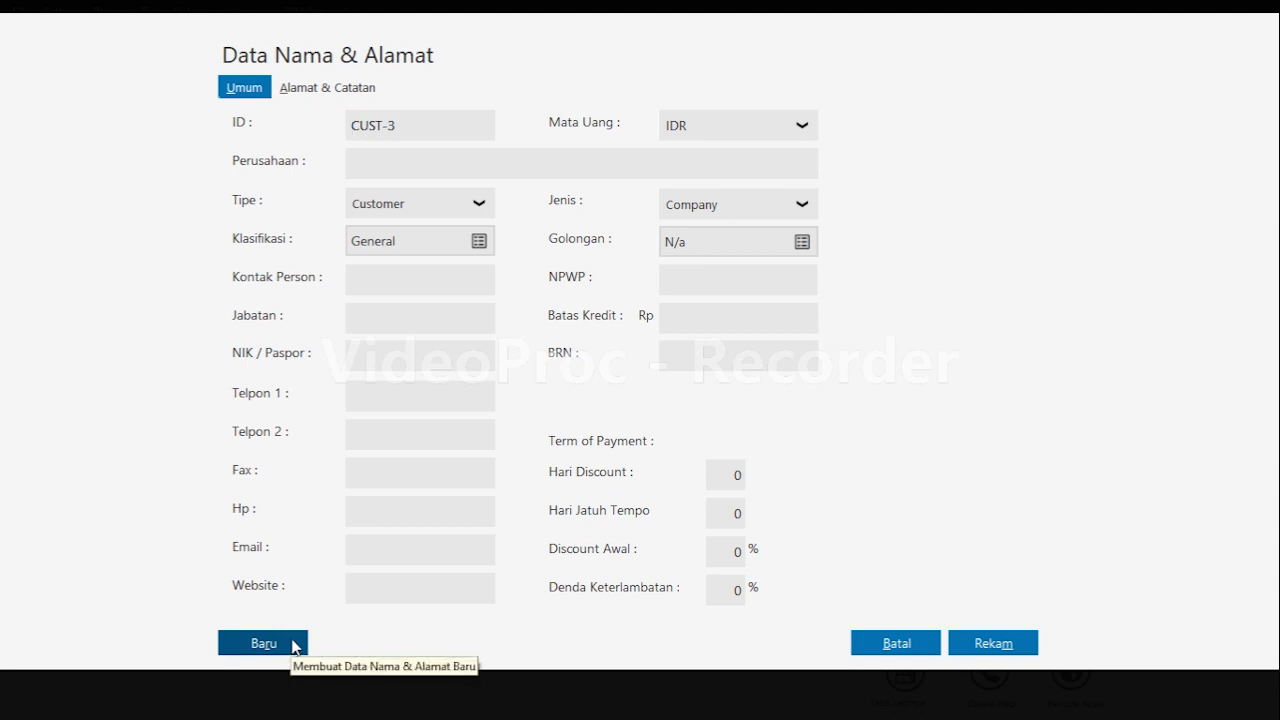
Create a customer named CV Cahaya and save it despite the incomplete tax ID.
{"action": "type", "text": "C"}
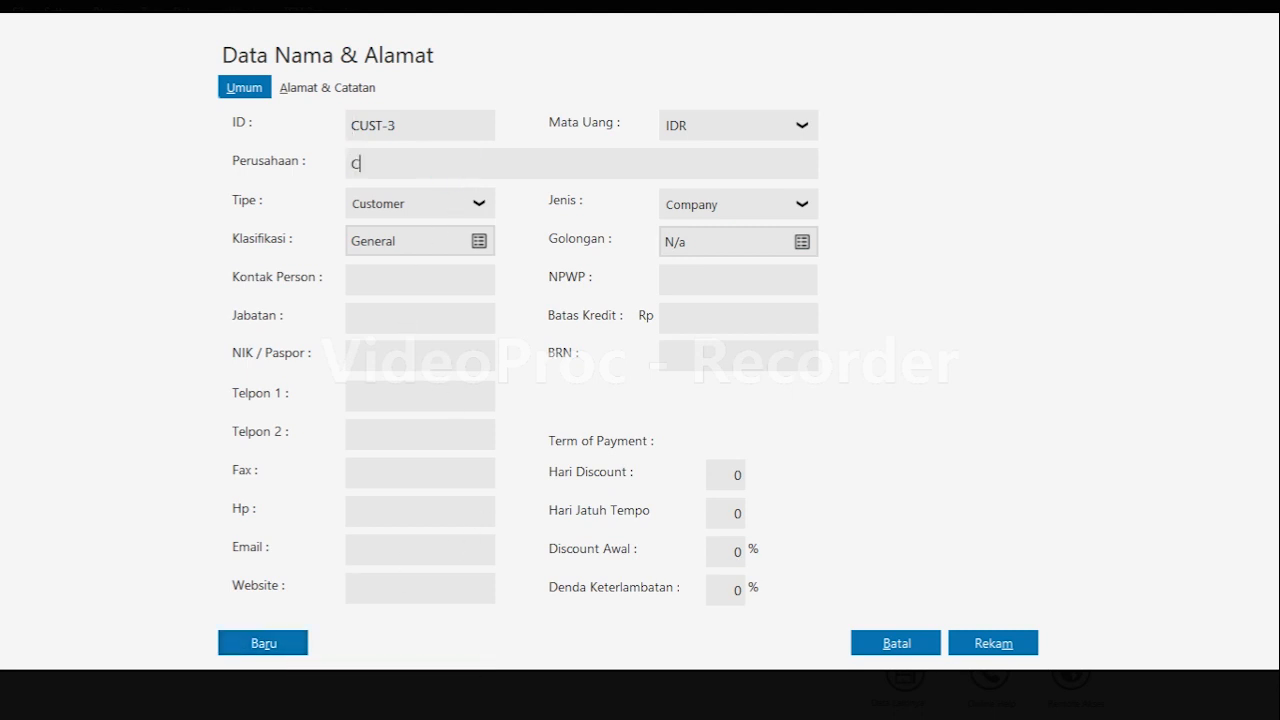
{"action": "type", "text": "V Cahaya"}
{"action": "left_click", "coordinate": [1012, 646]}
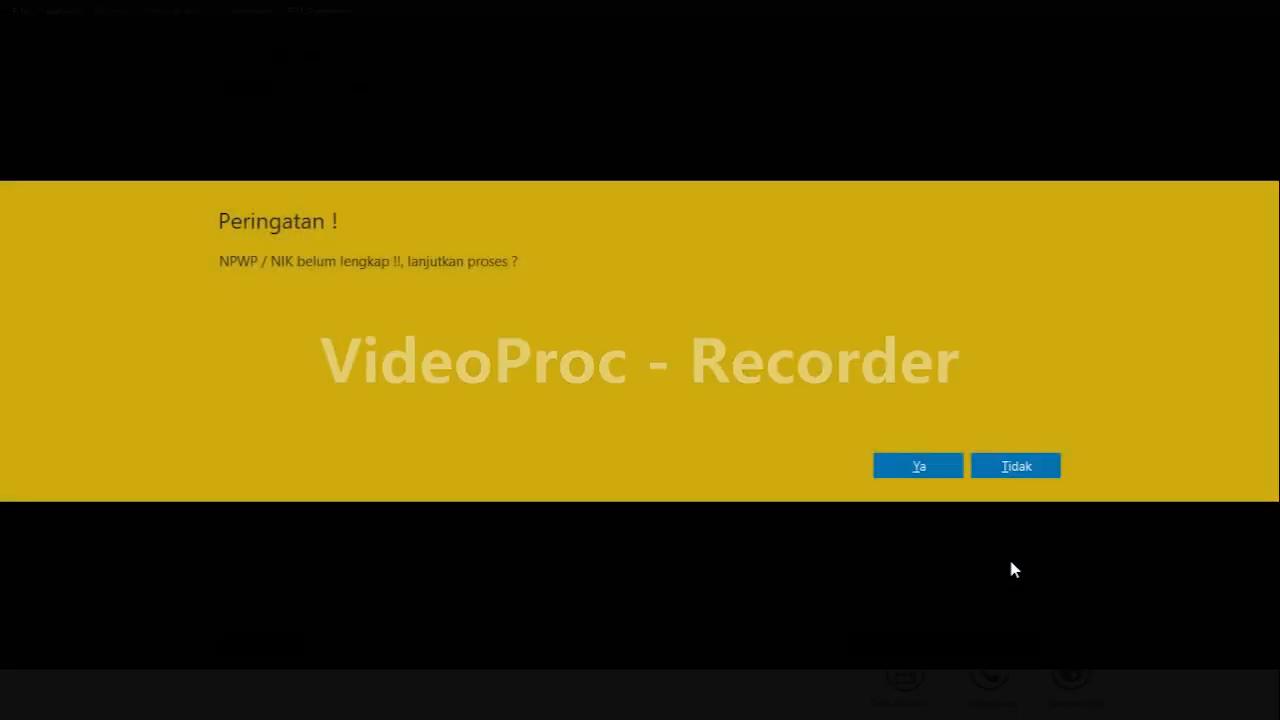
{"action": "left_click", "coordinate": [921, 468]}
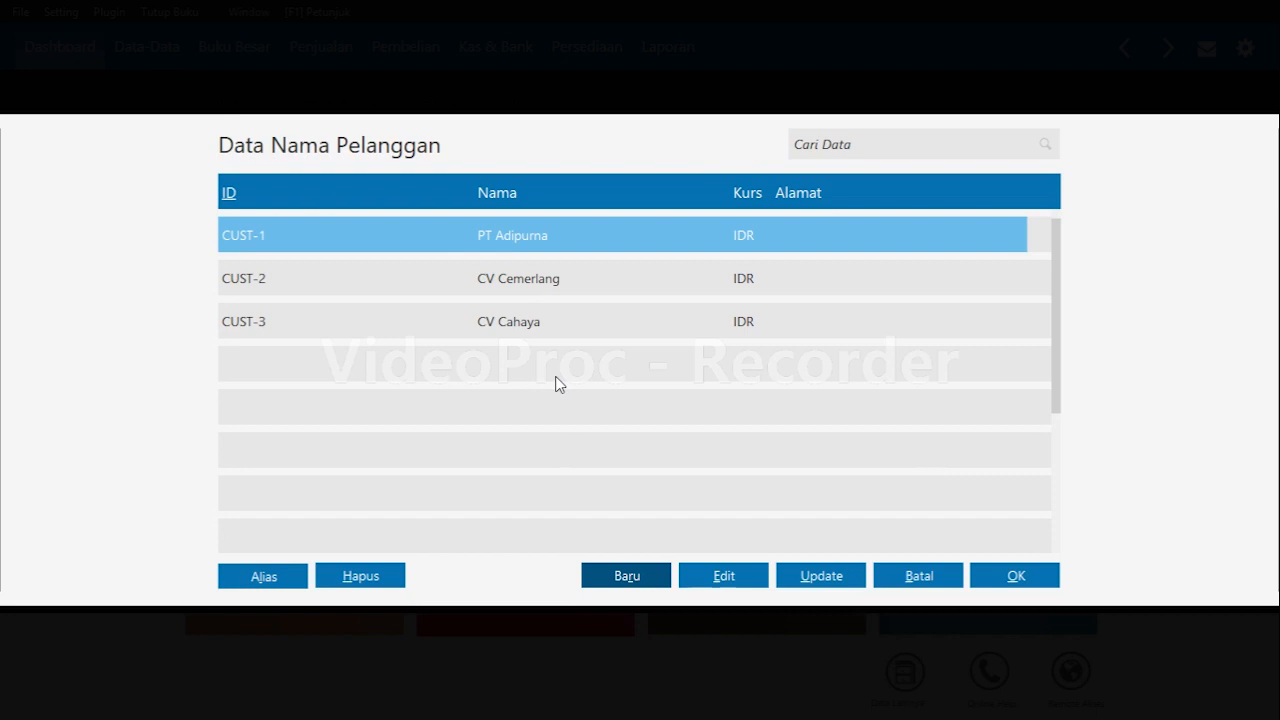
Choose PT Adipurna as the receivable's customer and set its date to 2 November 2019.
{"action": "left_click", "coordinate": [1006, 578]}
{"action": "left_click", "coordinate": [505, 277]}
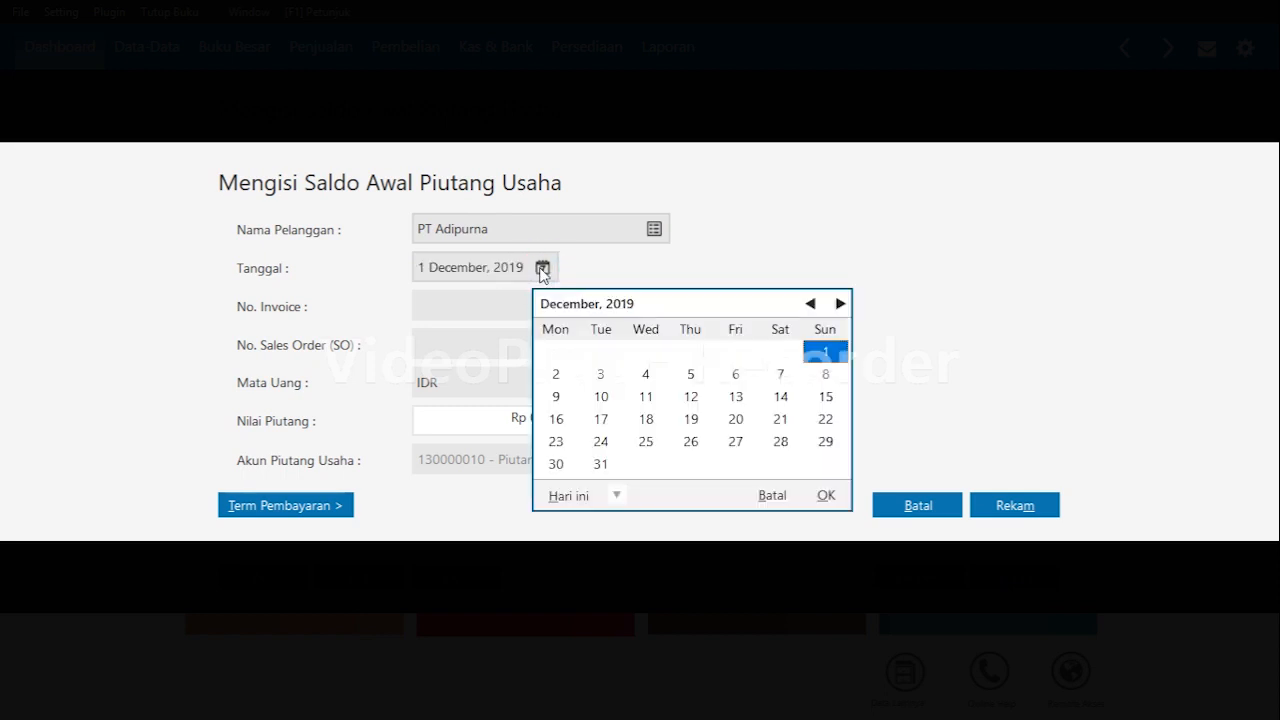
{"action": "left_click", "coordinate": [542, 268]}
{"action": "left_click", "coordinate": [811, 304]}
{"action": "left_click", "coordinate": [780, 351]}
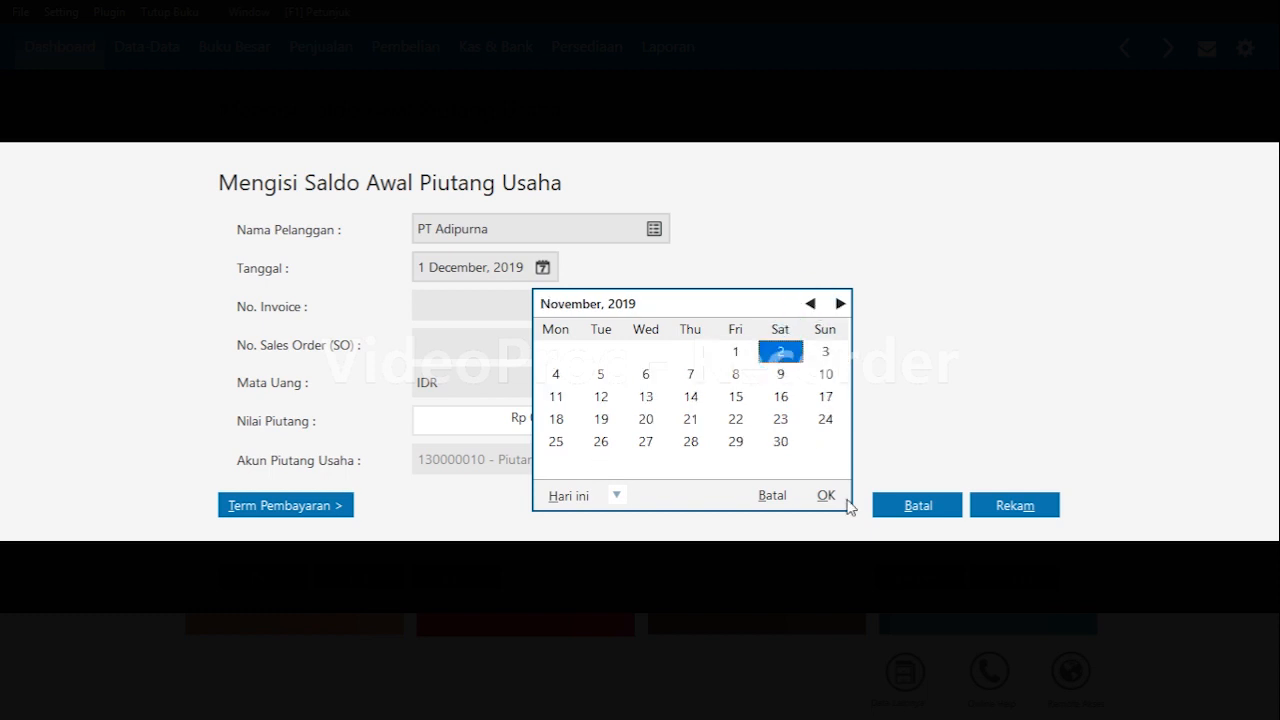
{"action": "left_click", "coordinate": [827, 500]}
Enter invoice number INV-01 with a receivable value of 2,500,000 and save the entry.
{"action": "left_click", "coordinate": [495, 302]}
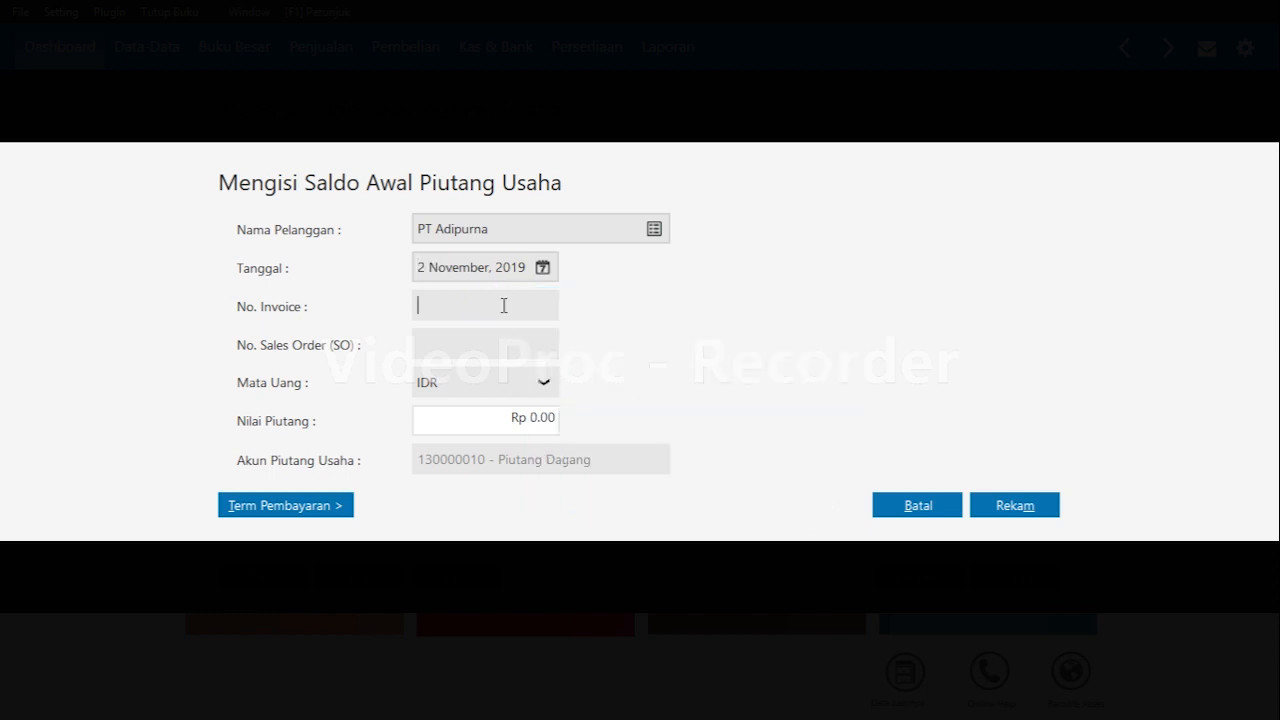
{"action": "type", "text": "in"}
{"action": "key", "text": "BackSpace"}
{"action": "key", "text": "BackSpace"}
{"action": "type", "text": "INV-01"}
{"action": "left_click", "coordinate": [533, 418]}
{"action": "type", "text": "2,500,000"}
{"action": "key", "text": "Tab"}
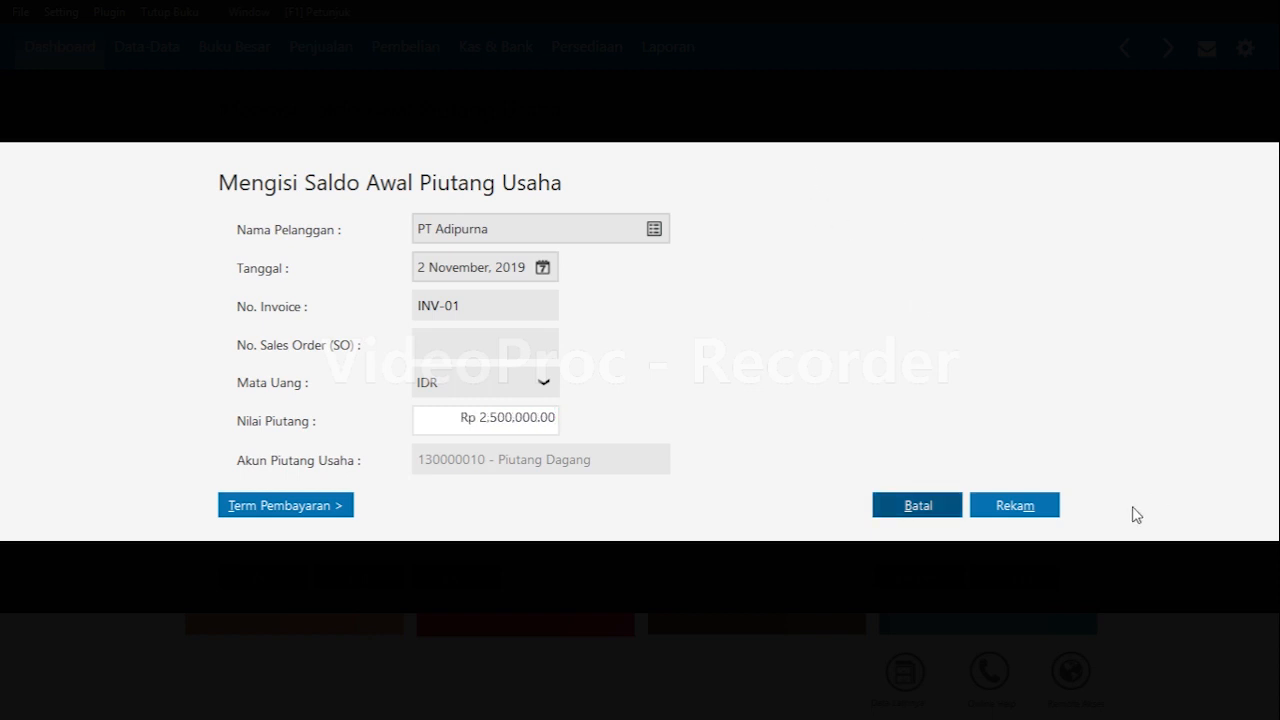
{"action": "left_click", "coordinate": [1015, 505]}
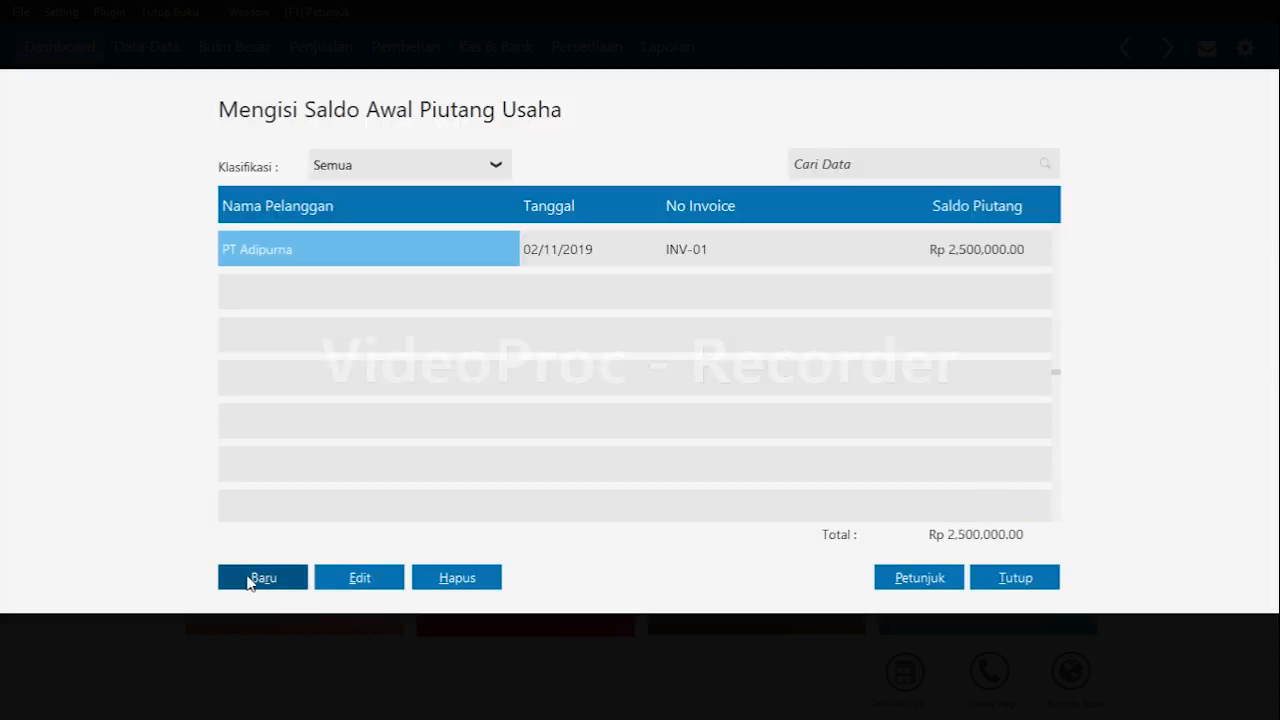
Start a new opening receivable for customer CV Cemerlang dated 29 November 2019.
{"action": "left_click", "coordinate": [248, 579]}
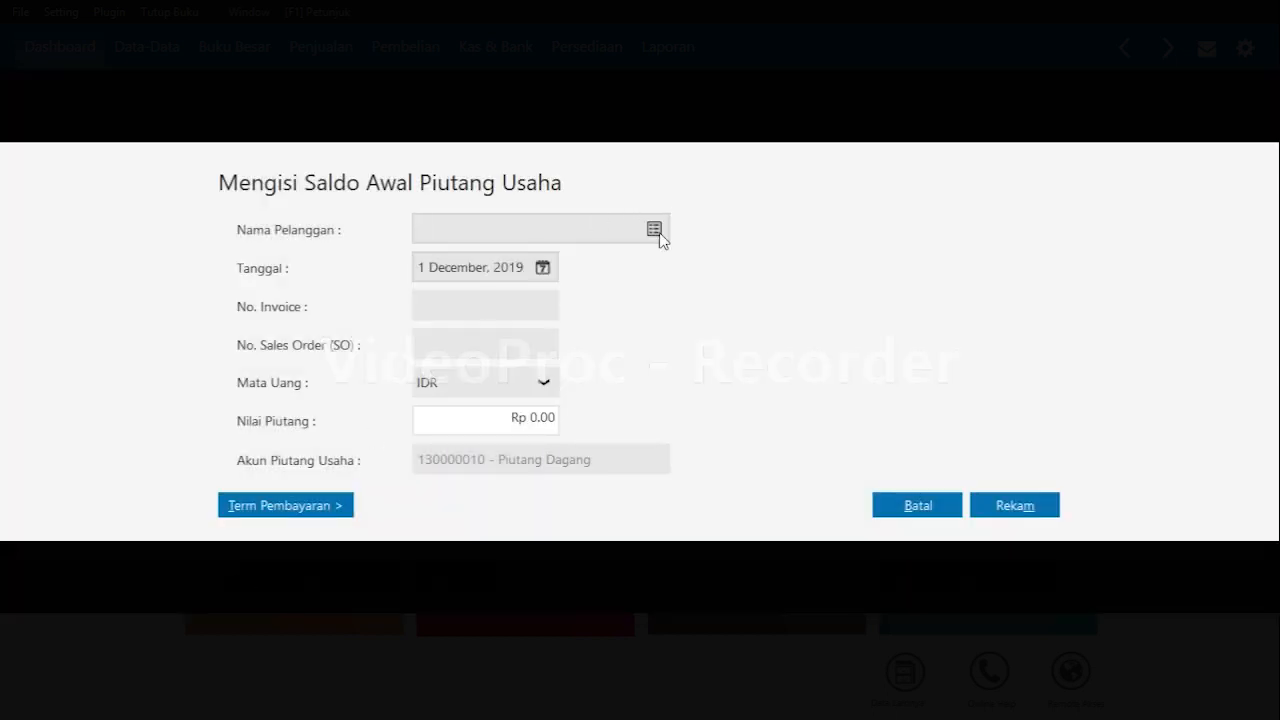
{"action": "left_click", "coordinate": [656, 232]}
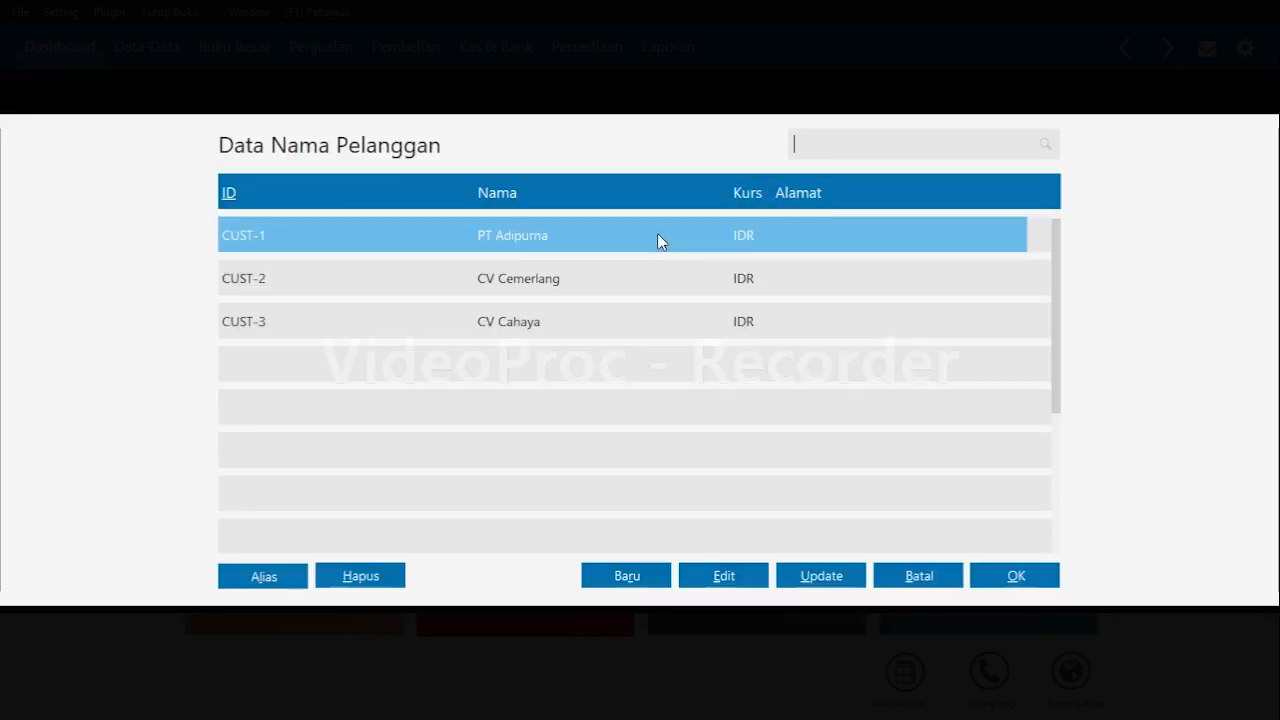
{"action": "key", "text": "Down"}
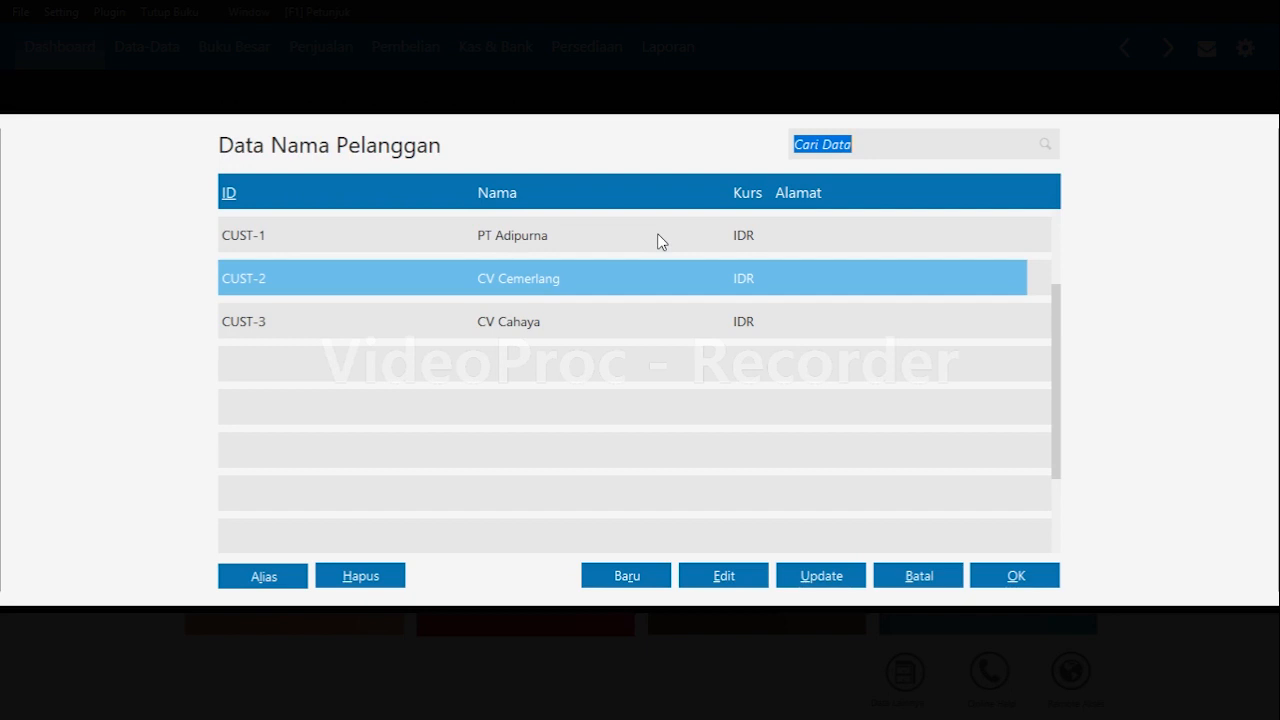
{"action": "key", "text": "Return"}
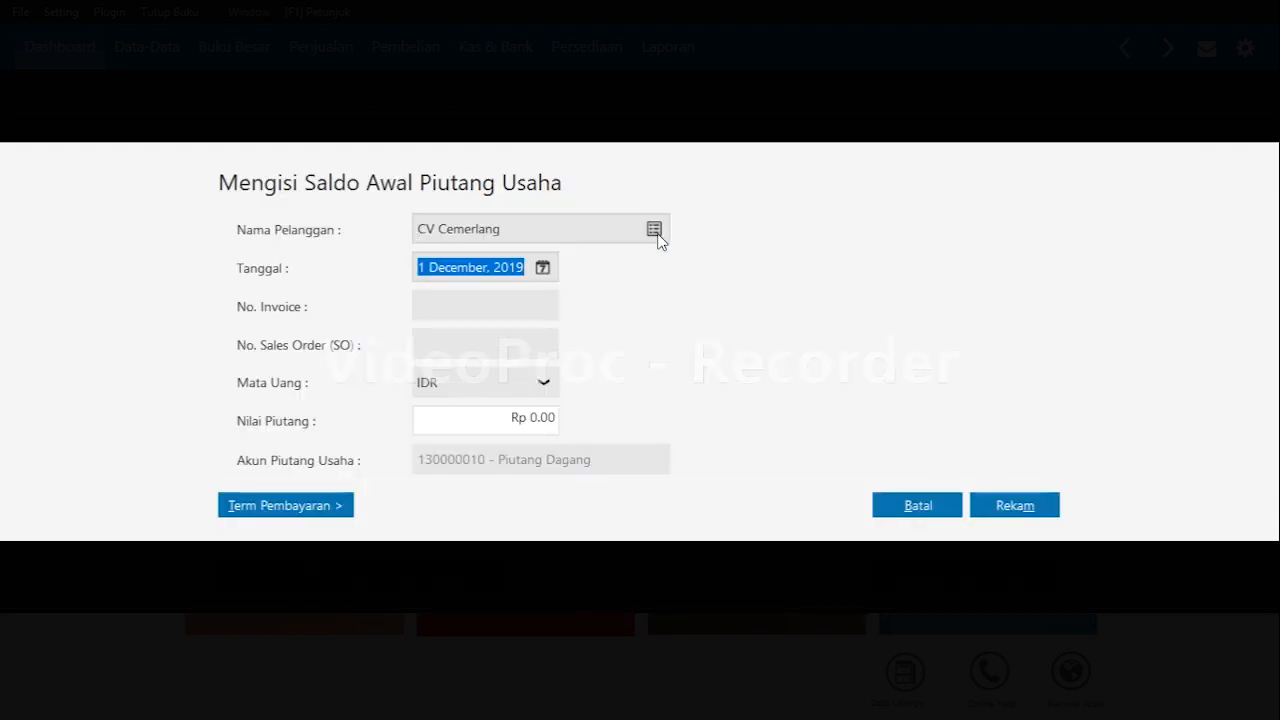
{"action": "left_click", "coordinate": [542, 268]}
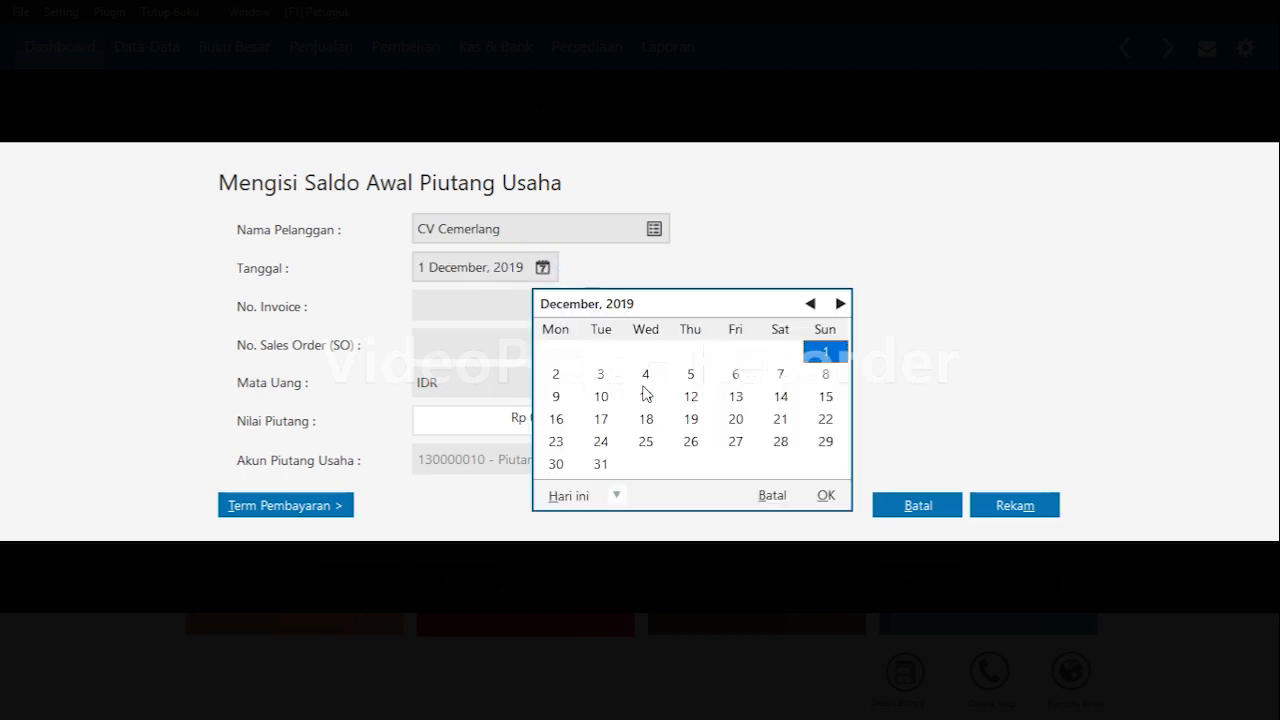
{"action": "left_click", "coordinate": [812, 305]}
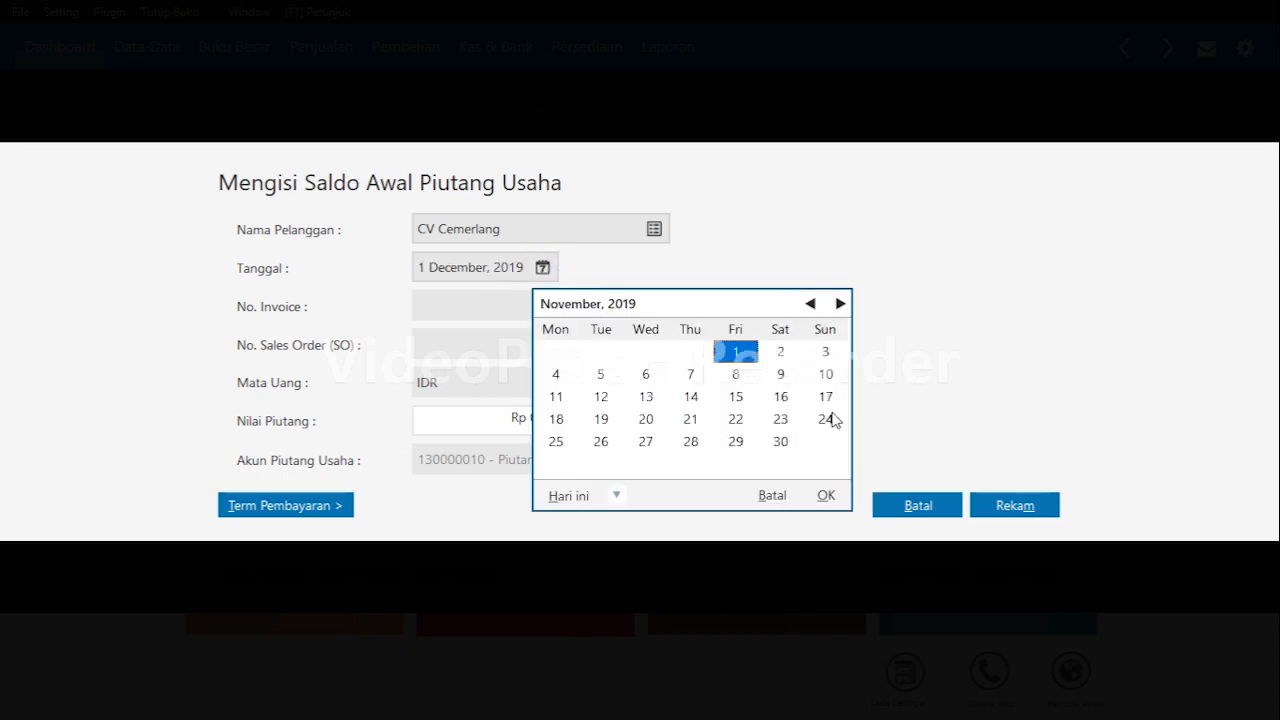
{"action": "left_click", "coordinate": [766, 446]}
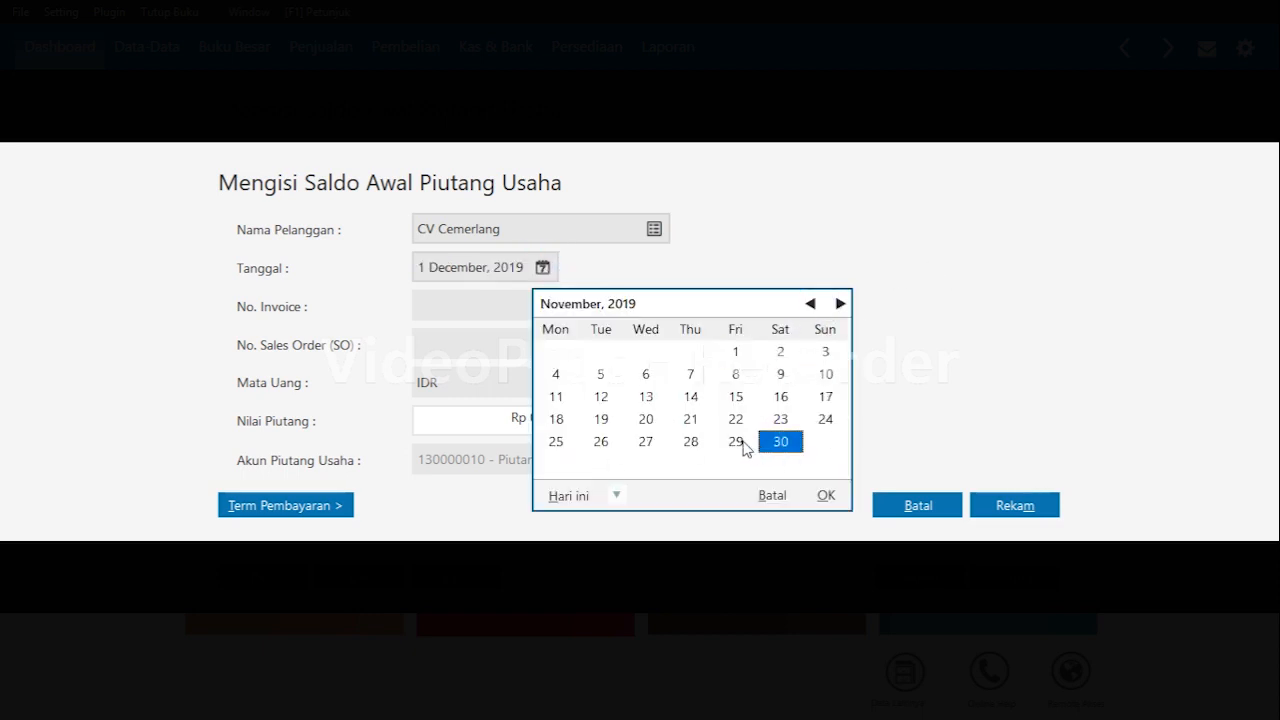
{"action": "left_click", "coordinate": [748, 448]}
{"action": "left_click", "coordinate": [828, 498]}
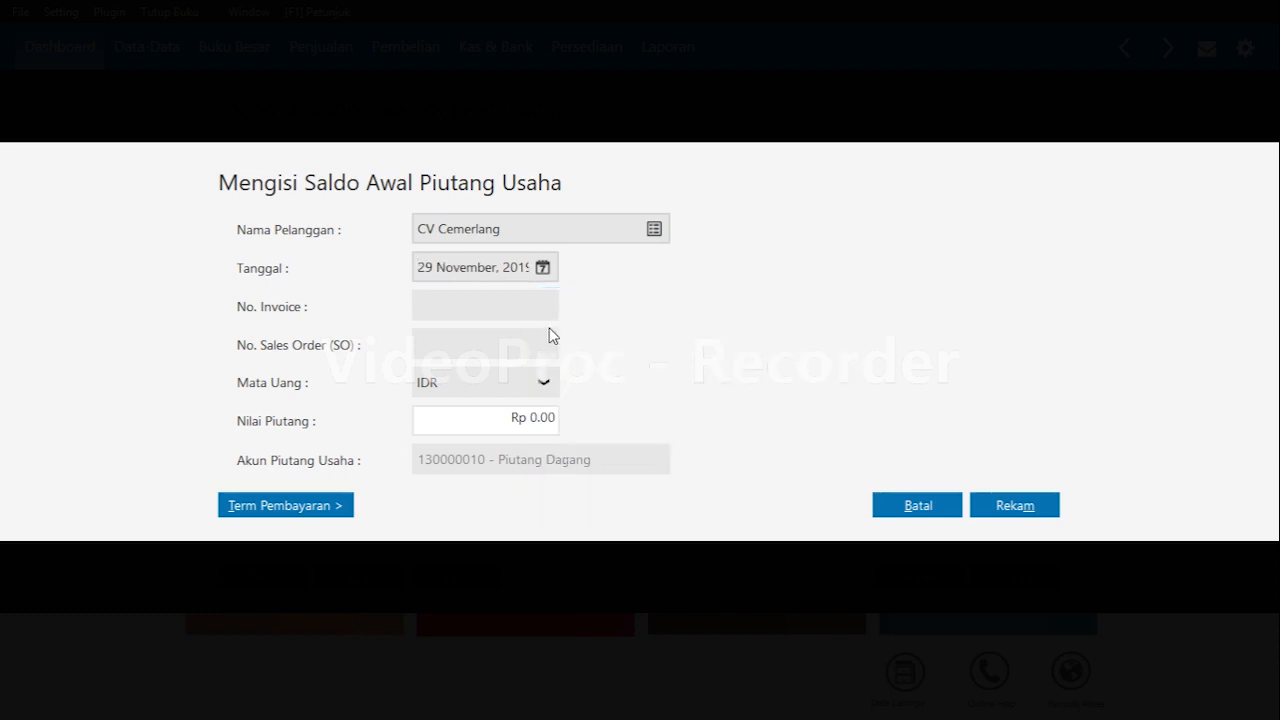
Enter invoice number INV-02 with a receivable value of 1,500,000 and save the entry.
{"action": "type", "text": "INV-02"}
{"action": "key", "text": "Tab"}
{"action": "type", "text": "1500000"}
{"action": "key", "text": "Tab"}
{"action": "key", "text": "alt+r"}
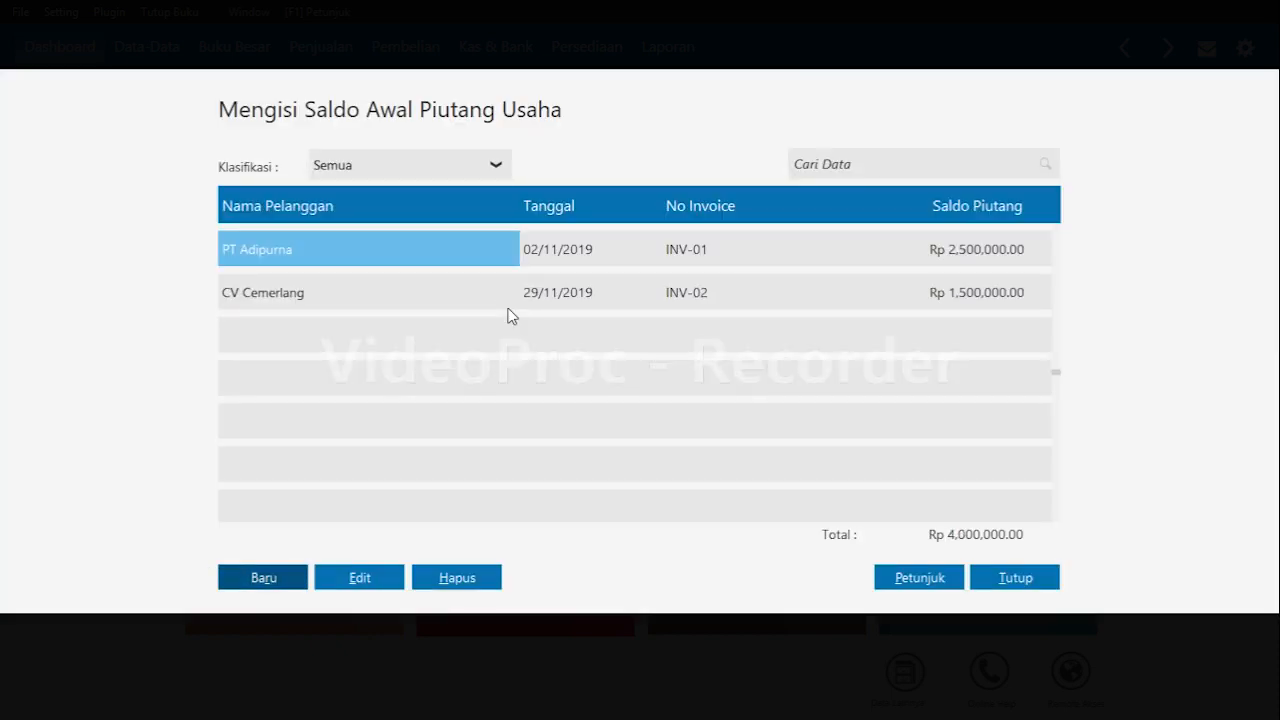
Start another opening receivable for customer CV Cahaya dated 15 December 2019.
{"action": "key", "text": "alt+b"}
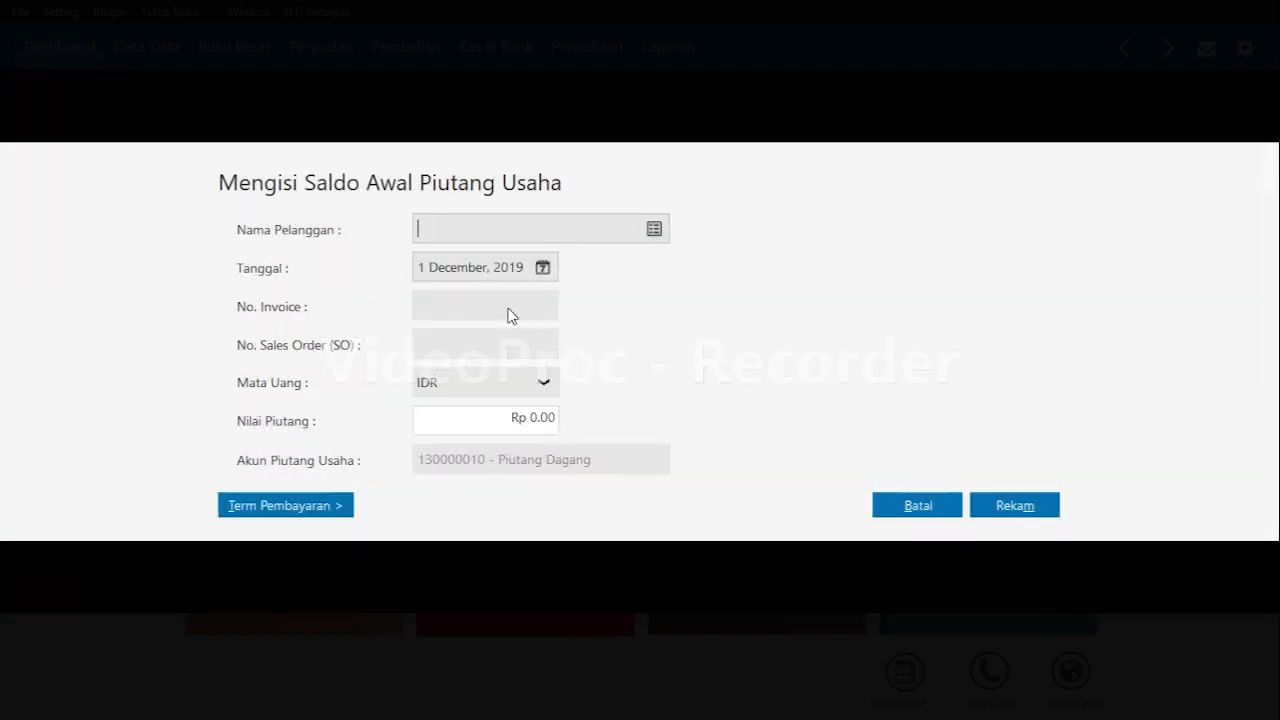
{"action": "key", "text": "Return"}
{"action": "key", "text": "Down"}
{"action": "key", "text": "Return"}
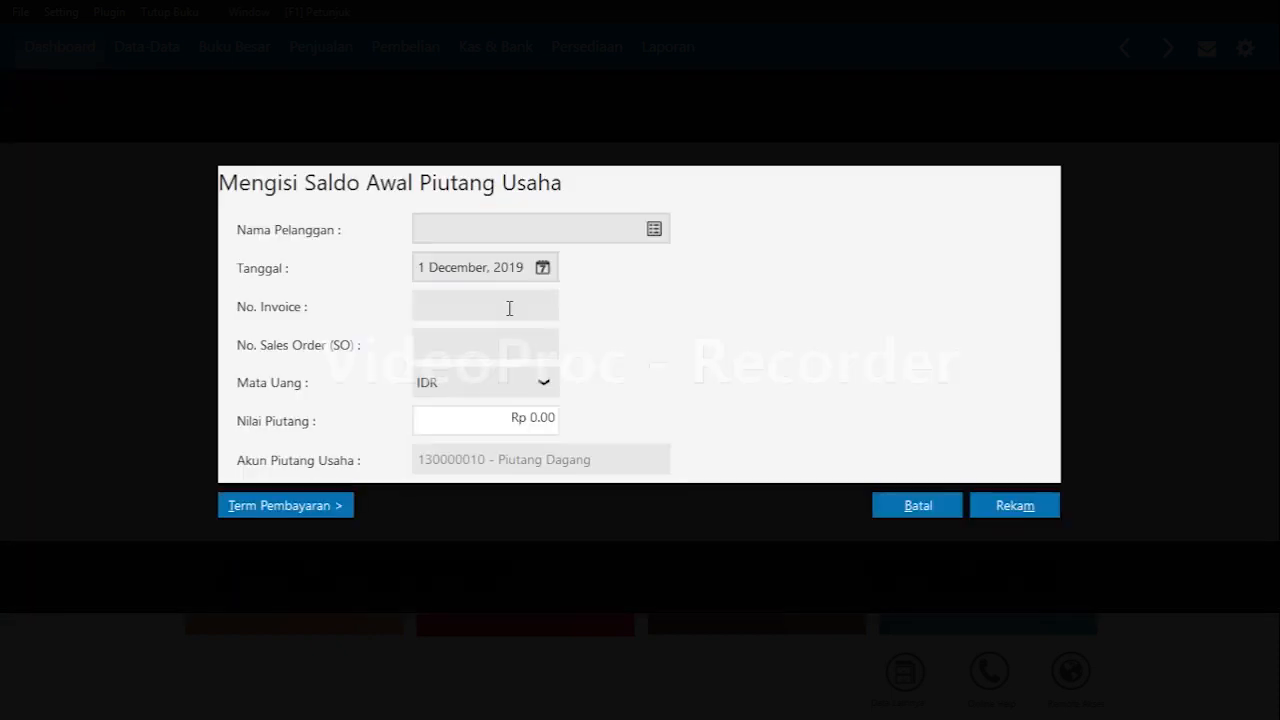
{"action": "key", "text": "Tab"}
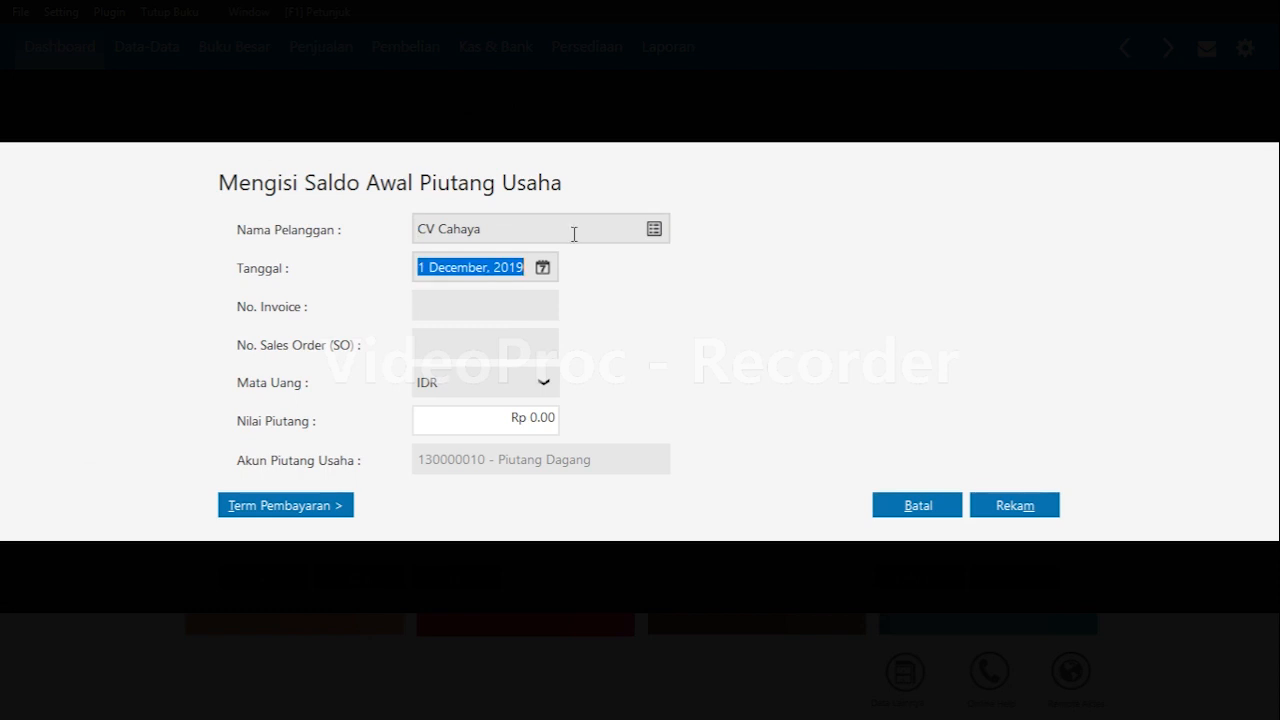
{"action": "left_click", "coordinate": [542, 268]}
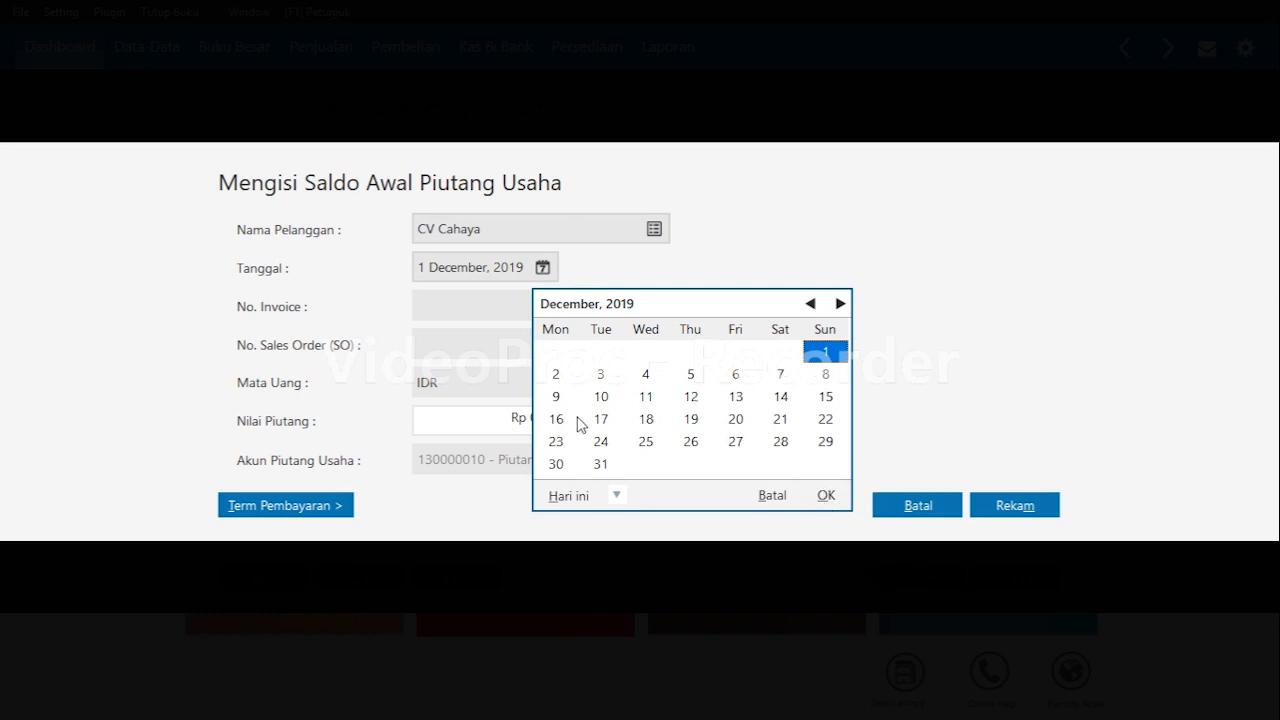
{"action": "left_click", "coordinate": [820, 400]}
{"action": "left_click", "coordinate": [822, 495]}
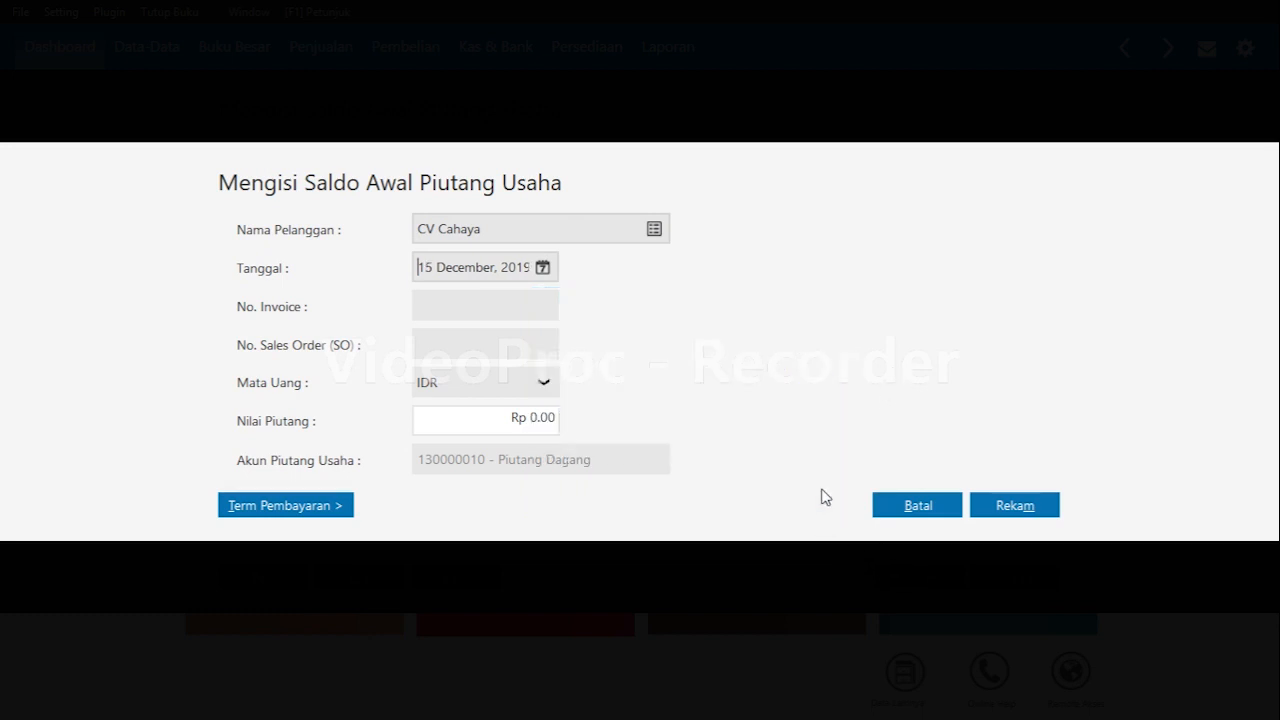
Enter invoice number INV-03 with a receivable value of 1,000,000, save it, and close the receivables list.
{"action": "type", "text": "INV-03"}
{"action": "key", "text": "Tab"}
{"action": "key", "text": "Tab"}
{"action": "key", "text": "Tab"}
{"action": "type", "text": "1,500,000.0"}
{"action": "key", "text": "Tab"}
{"action": "key", "text": "Tab"}
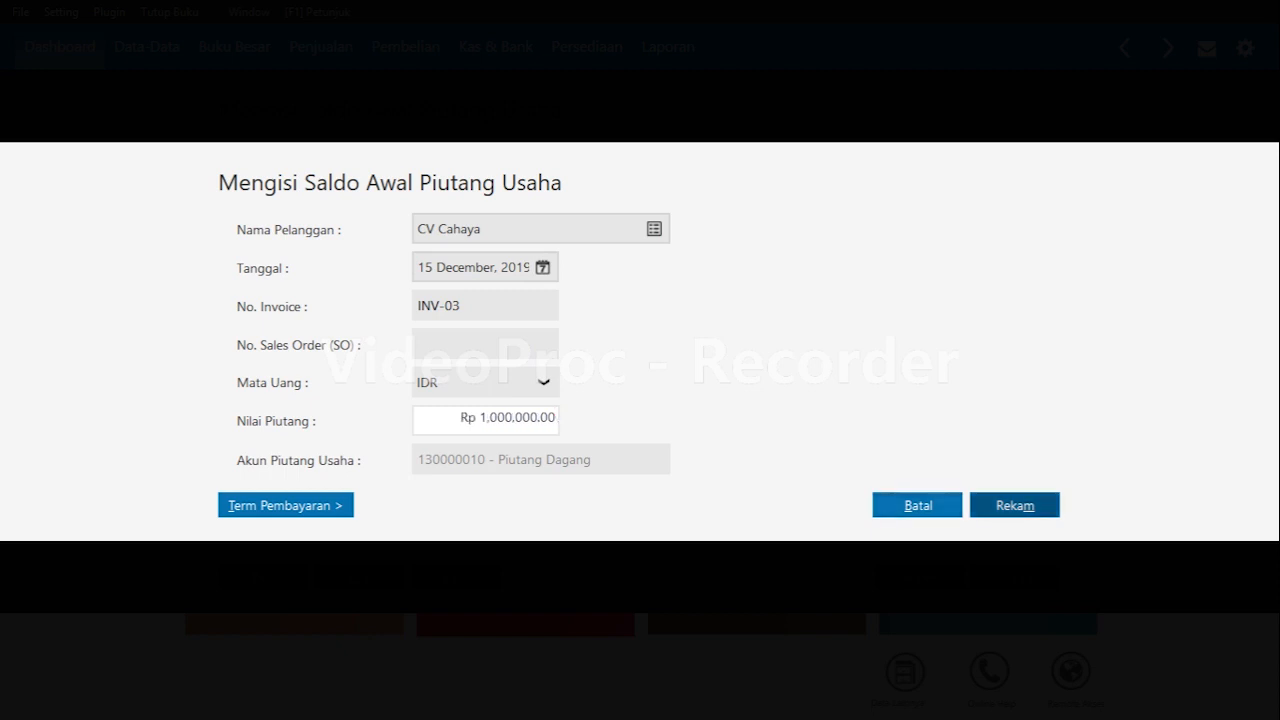
{"action": "key", "text": "Return"}
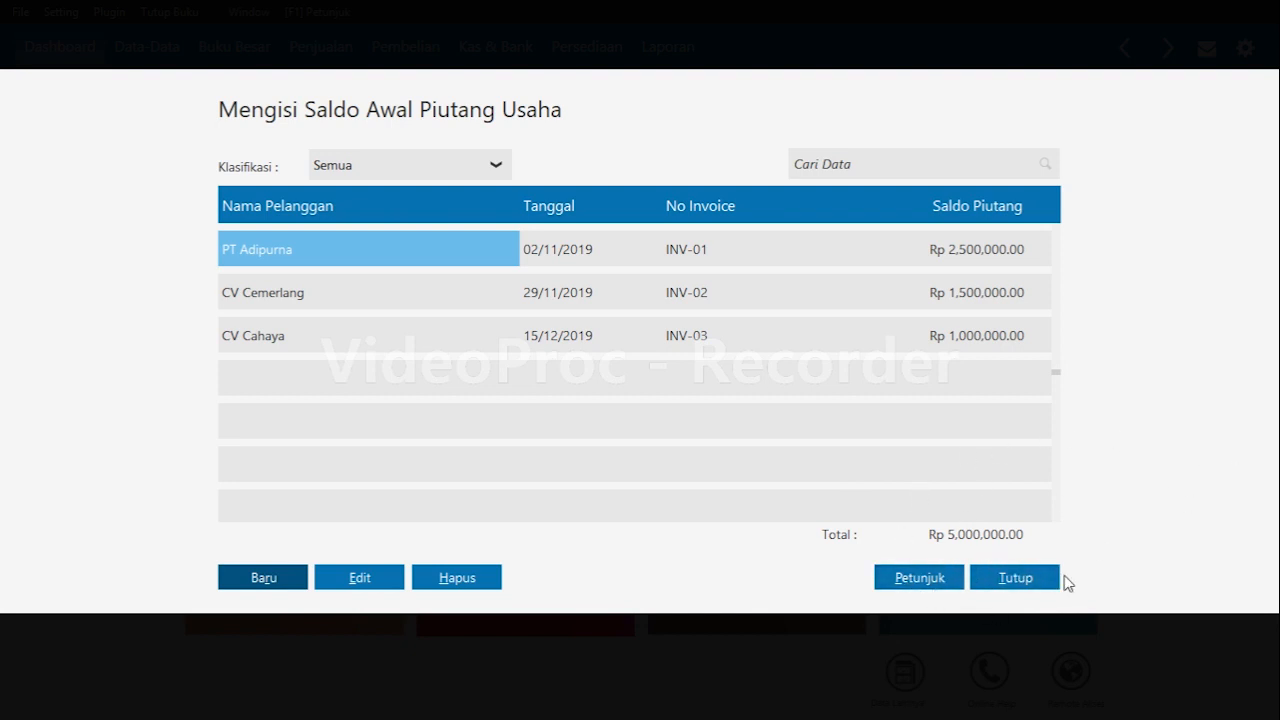
{"action": "left_click", "coordinate": [1005, 580]}
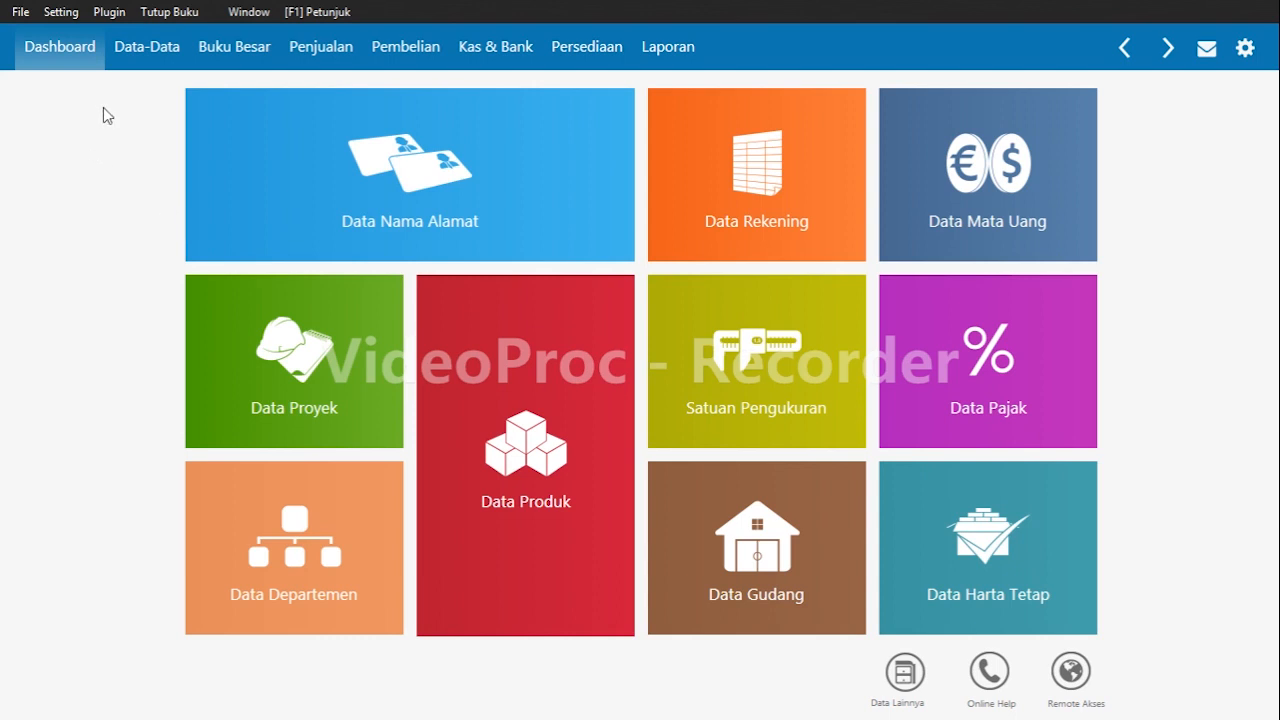
Open the opening accounts payable balances, start a new payable, and open the supplier list.
{"action": "left_click", "coordinate": [61, 13]}
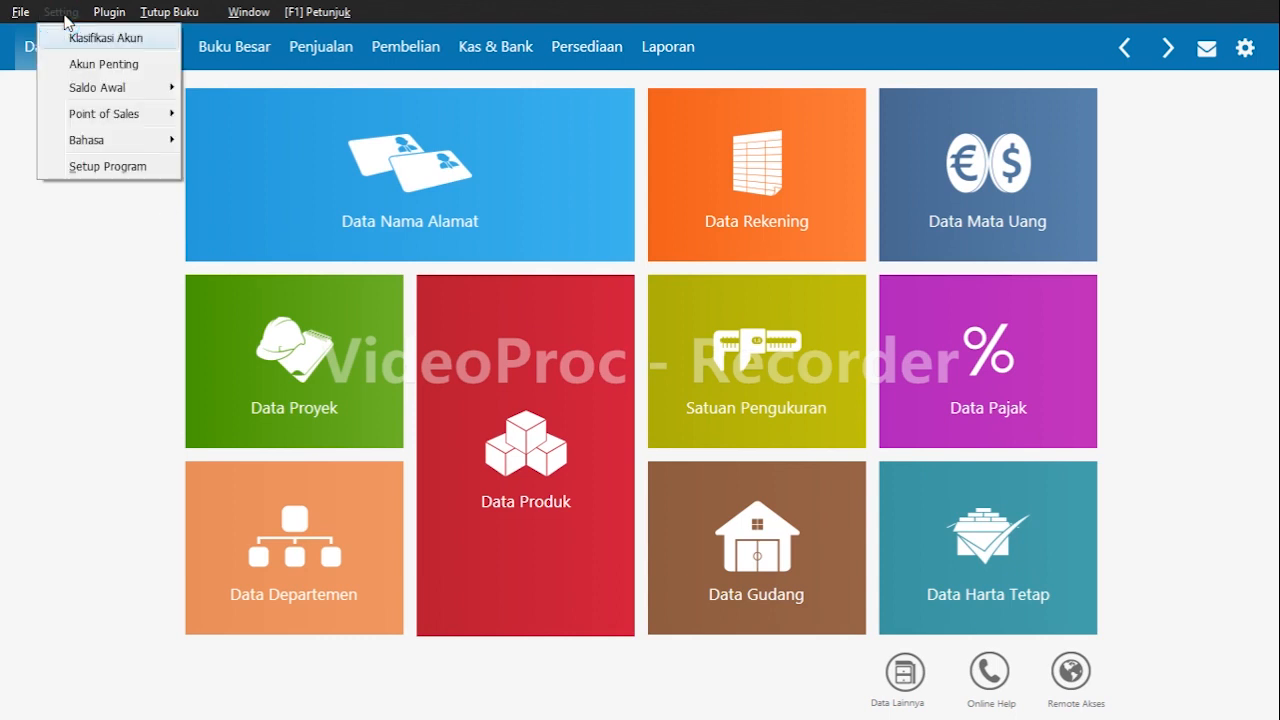
{"action": "left_click", "coordinate": [85, 87]}
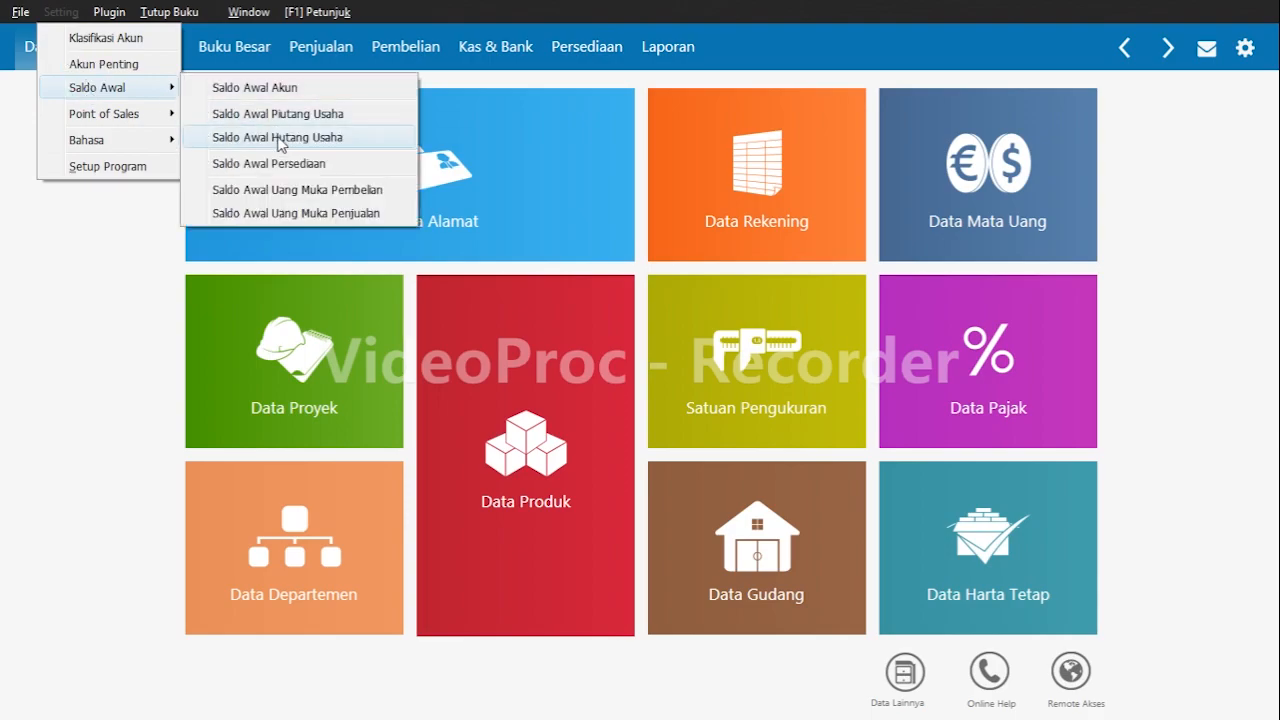
{"action": "left_click", "coordinate": [280, 140]}
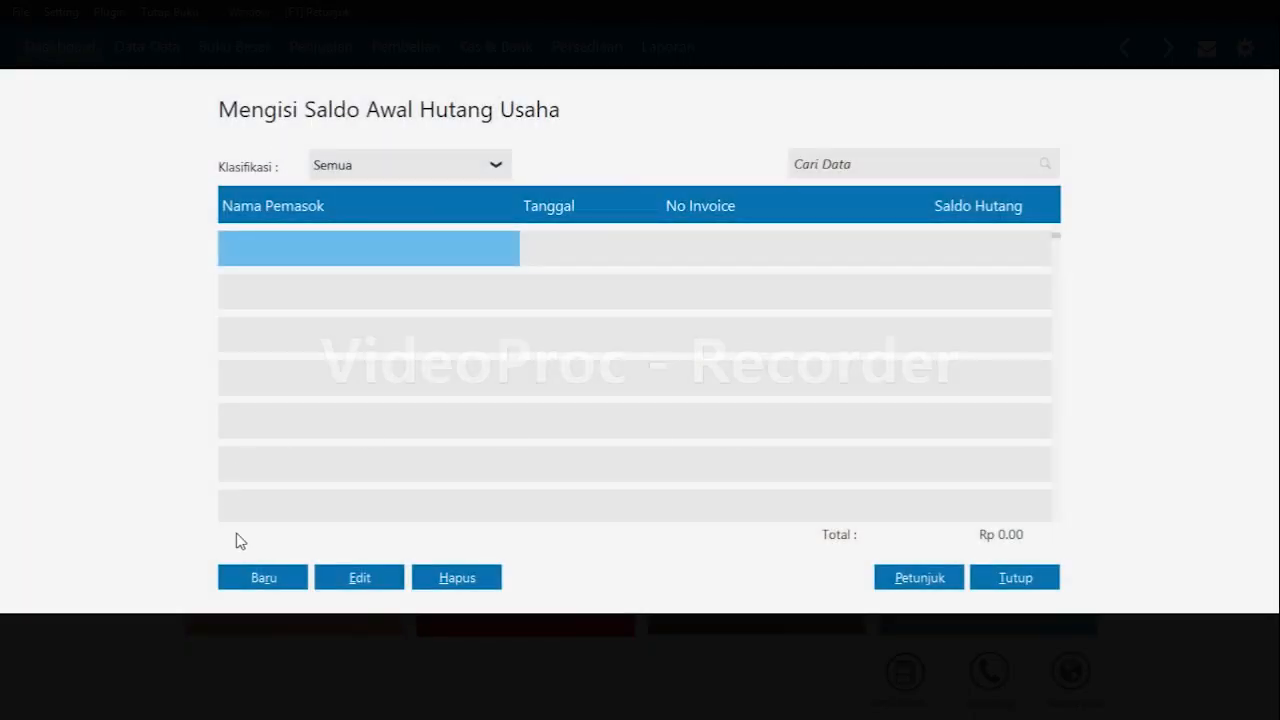
{"action": "left_click", "coordinate": [274, 577]}
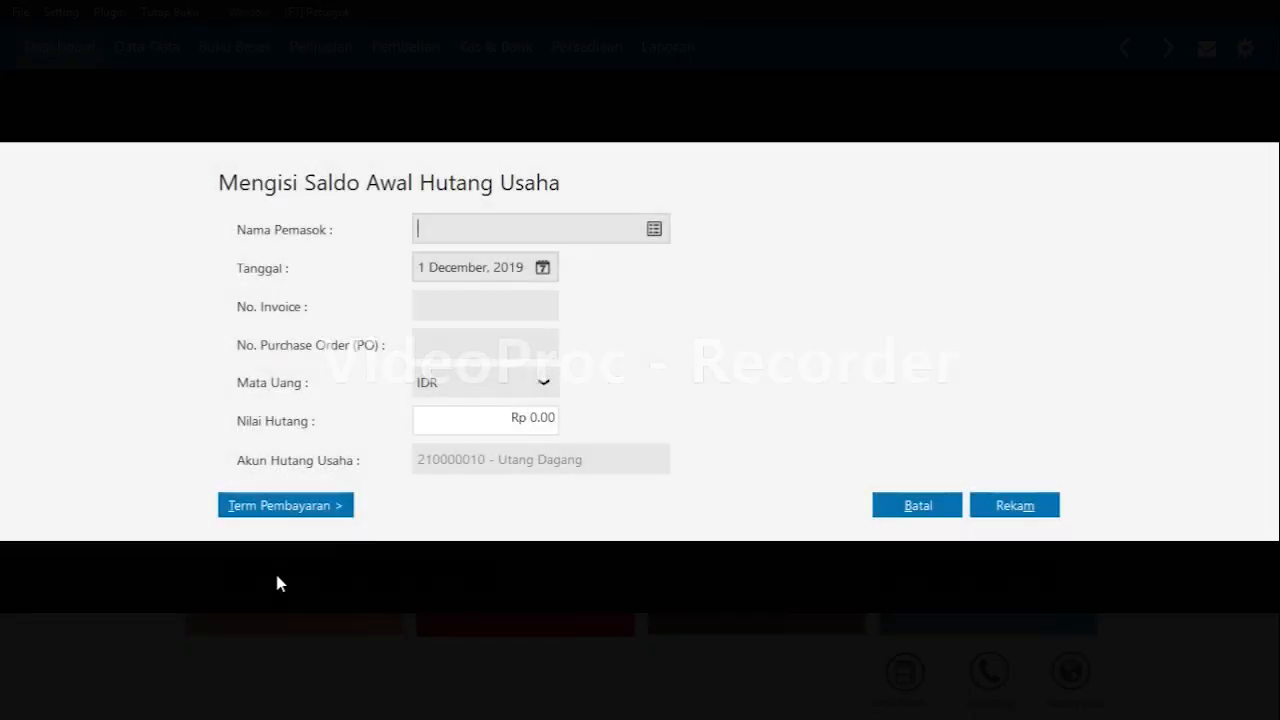
{"action": "left_click", "coordinate": [656, 230]}
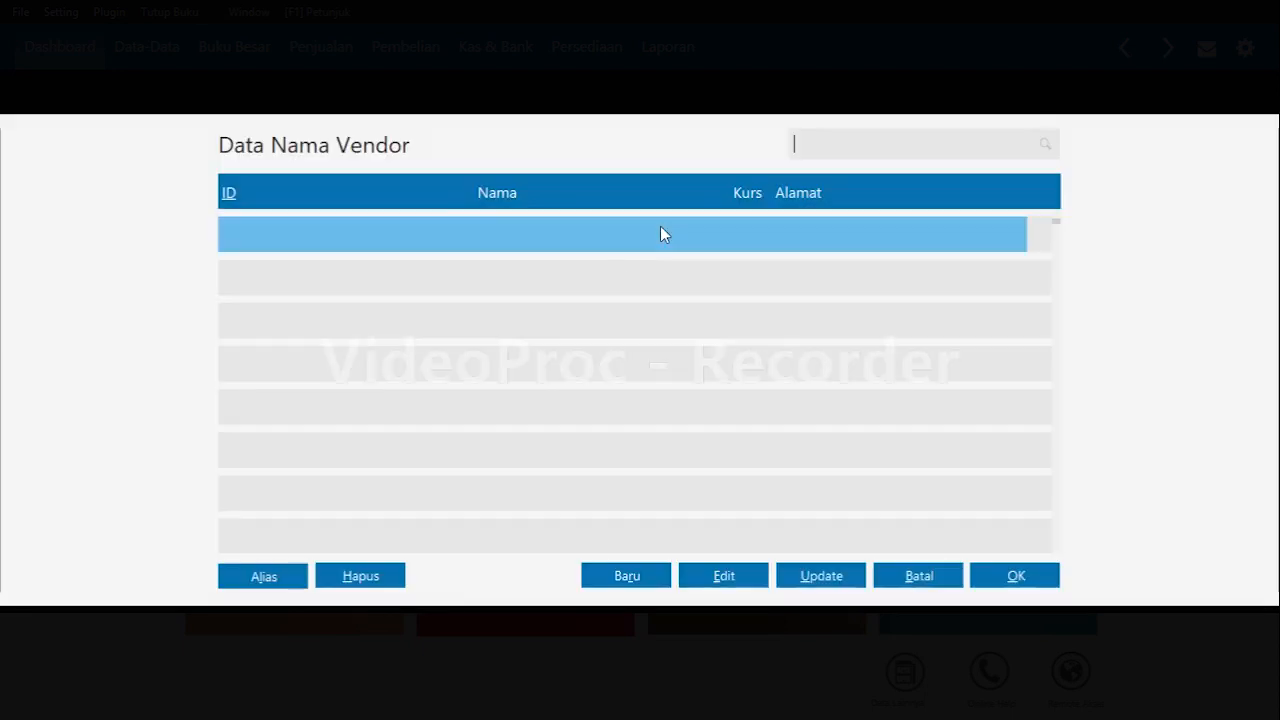
Create a new vendor with the company name PT Golden Jaya.
{"action": "left_click", "coordinate": [621, 577]}
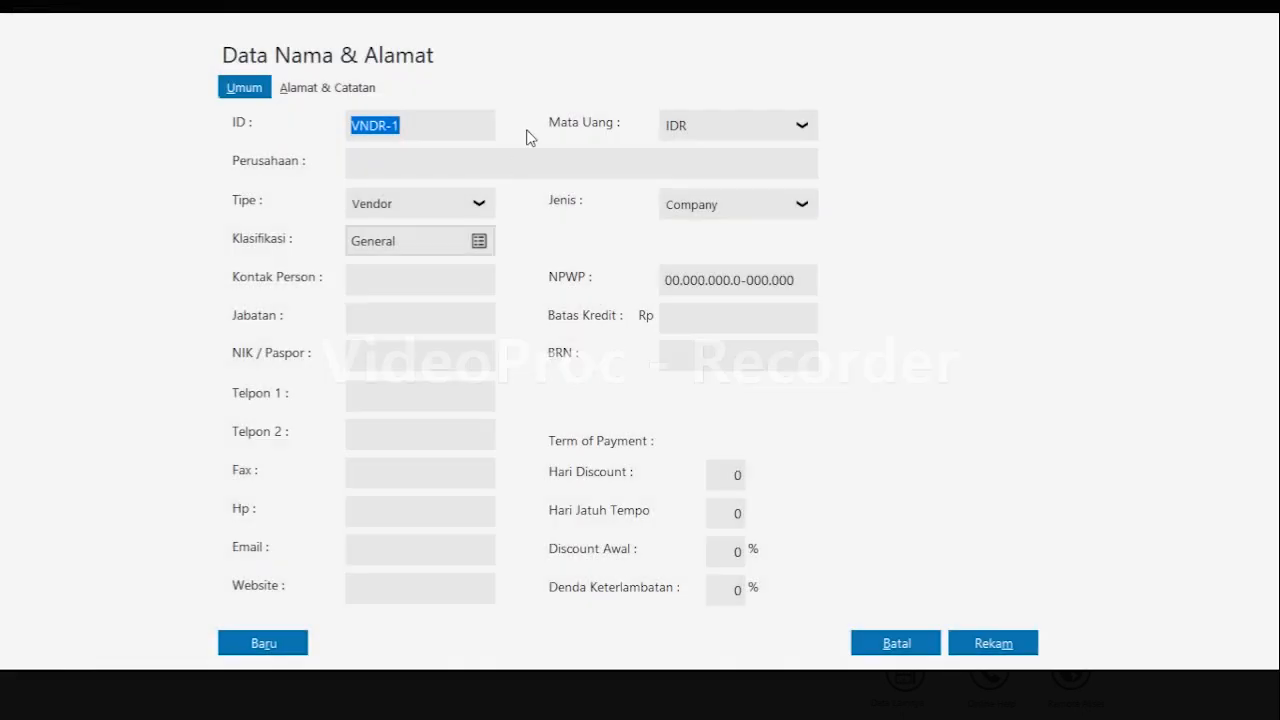
{"action": "left_click", "coordinate": [503, 152]}
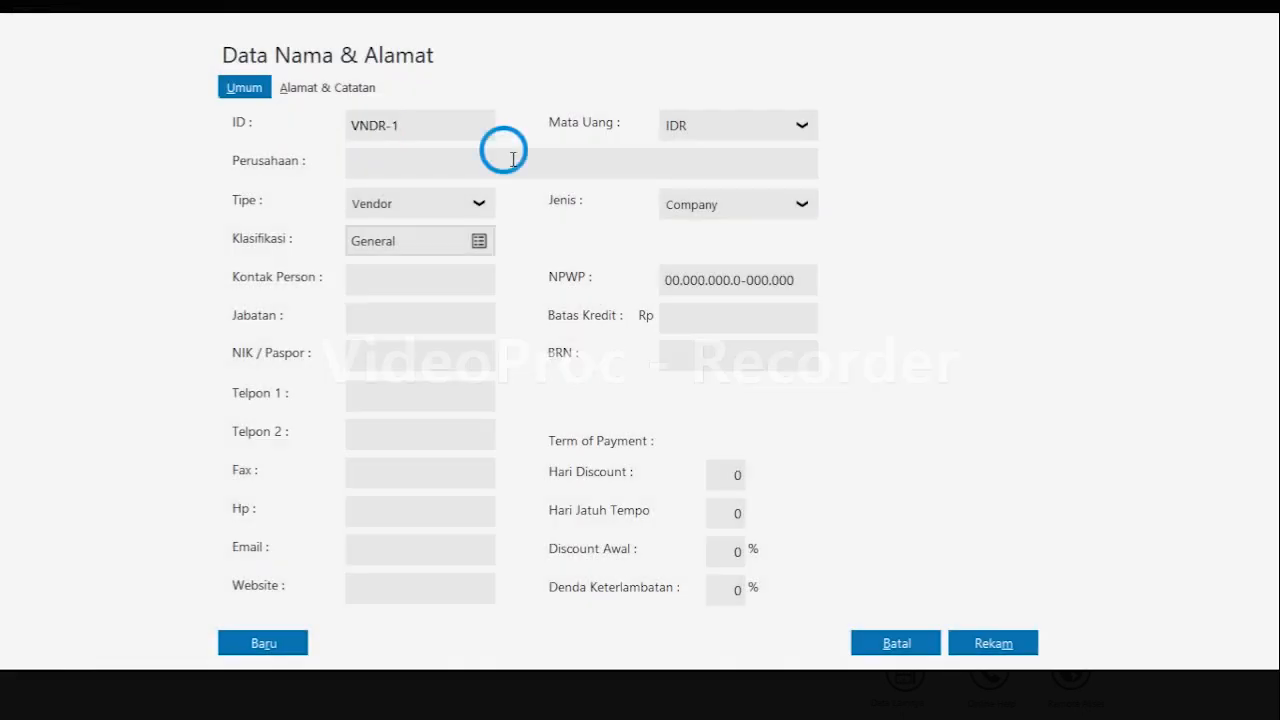
{"action": "type", "text": "p"}
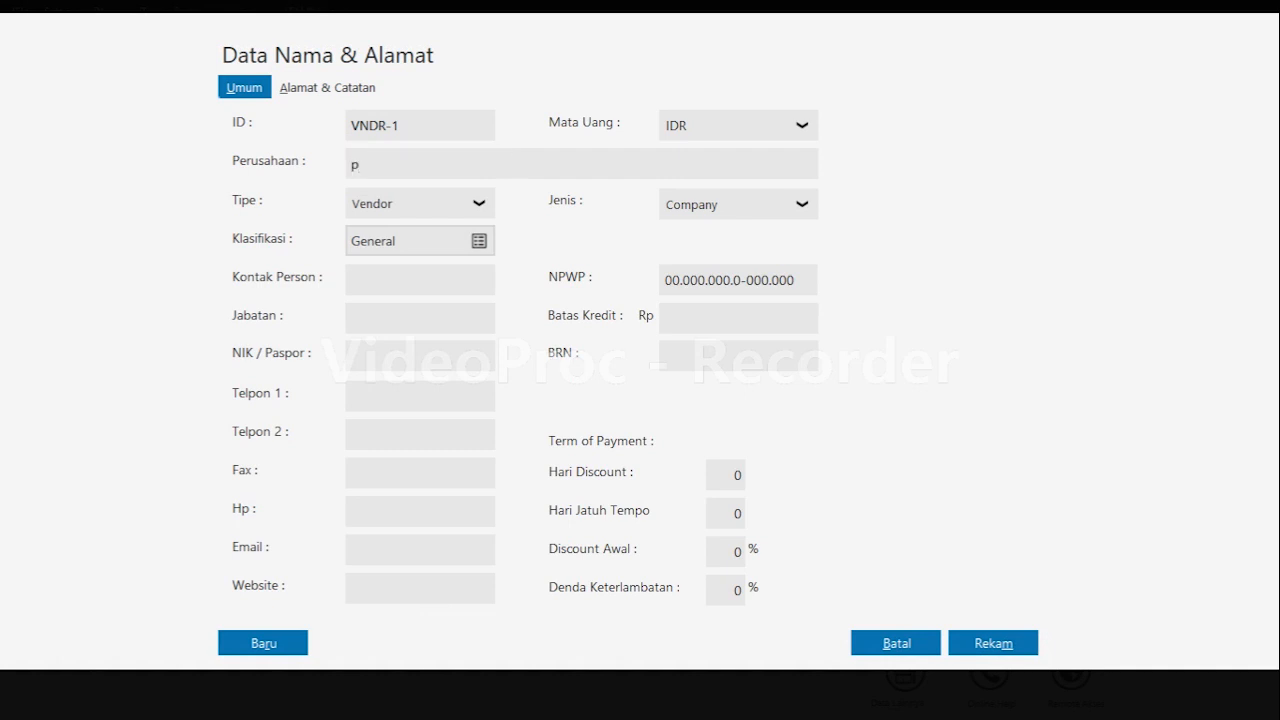
{"action": "key", "text": "BackSpace"}
{"action": "type", "text": "PT Golden Jaya"}
{"action": "left_click", "coordinate": [283, 643]}
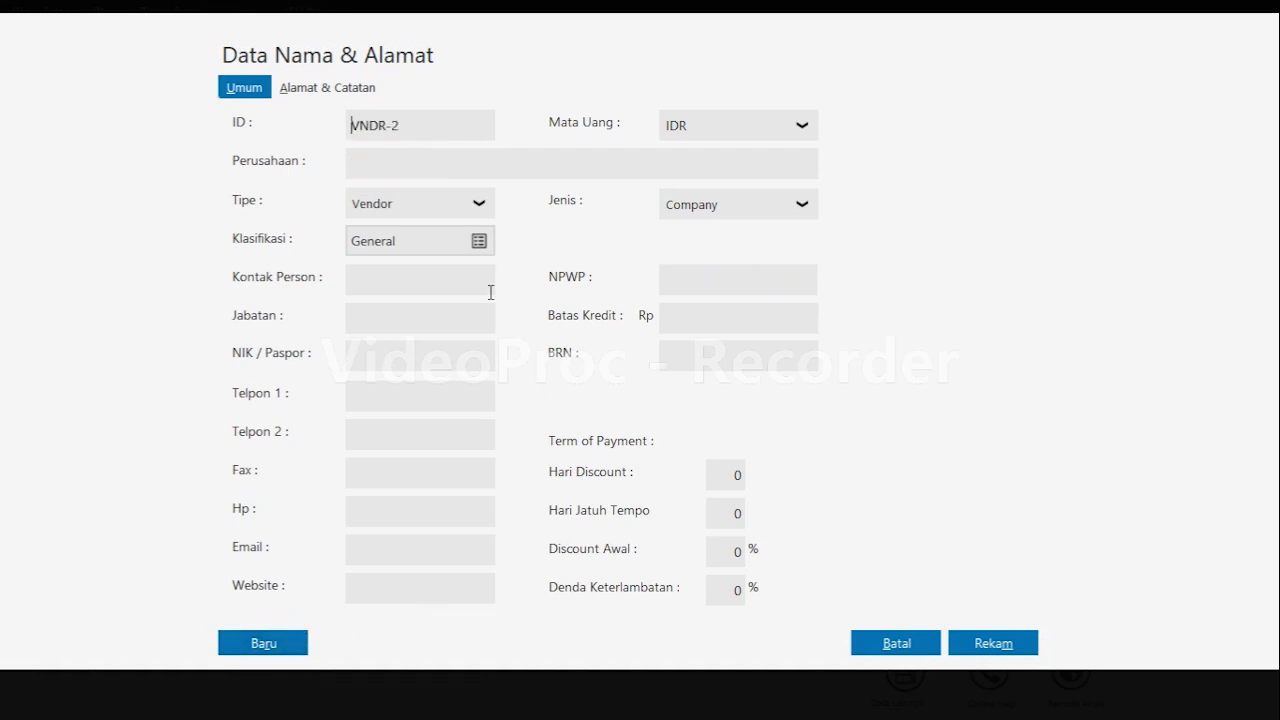
Create a second vendor with the company name PT Sejahtera.
{"action": "left_click", "coordinate": [512, 158]}
{"action": "type", "text": "P"}
{"action": "key", "text": "BackSpace"}
{"action": "type", "text": "Pt"}
{"action": "key", "text": "BackSpace"}
{"action": "key", "text": "BackSpace"}
{"action": "type", "text": "Pt"}
{"action": "key", "text": "BackSpace"}
{"action": "type", "text": "T Sekjahtera"}
{"action": "left_click", "coordinate": [264, 645]}
Create a vendor named CV Asianagro and save it despite the incomplete tax ID.
{"action": "left_click", "coordinate": [537, 160]}
{"action": "type", "text": "CV Asianagro"}
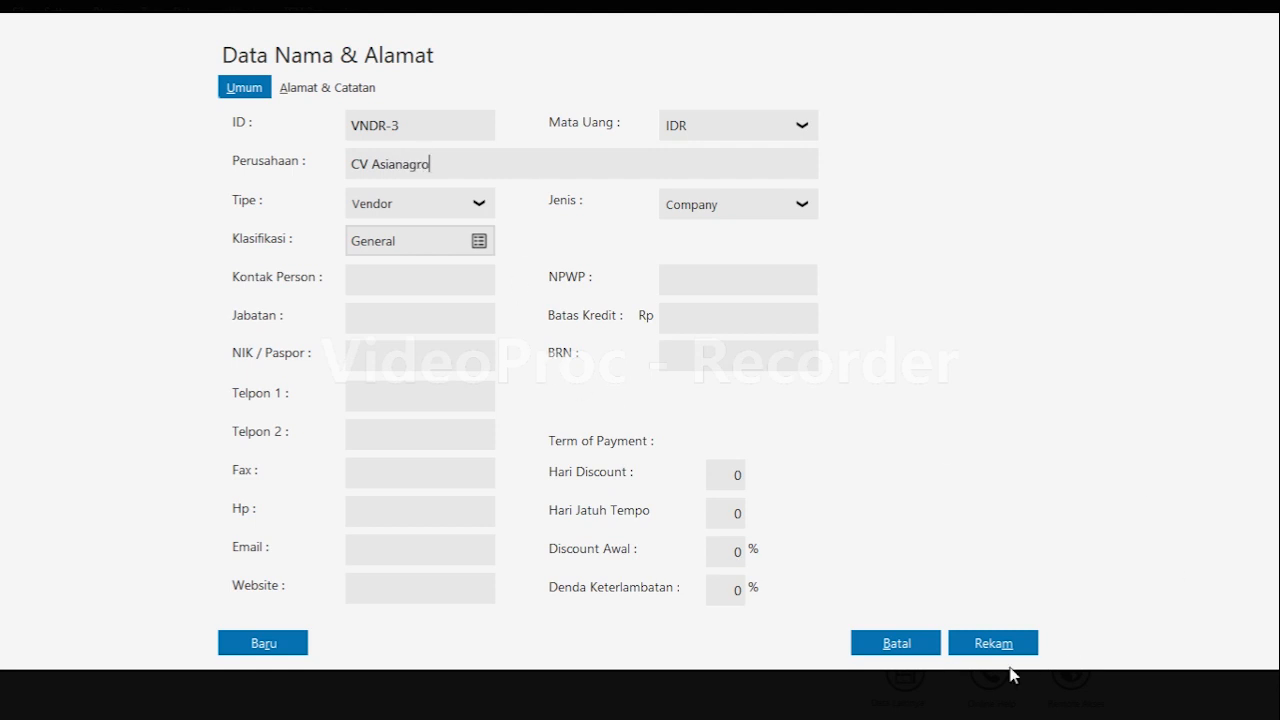
{"action": "left_click", "coordinate": [979, 652]}
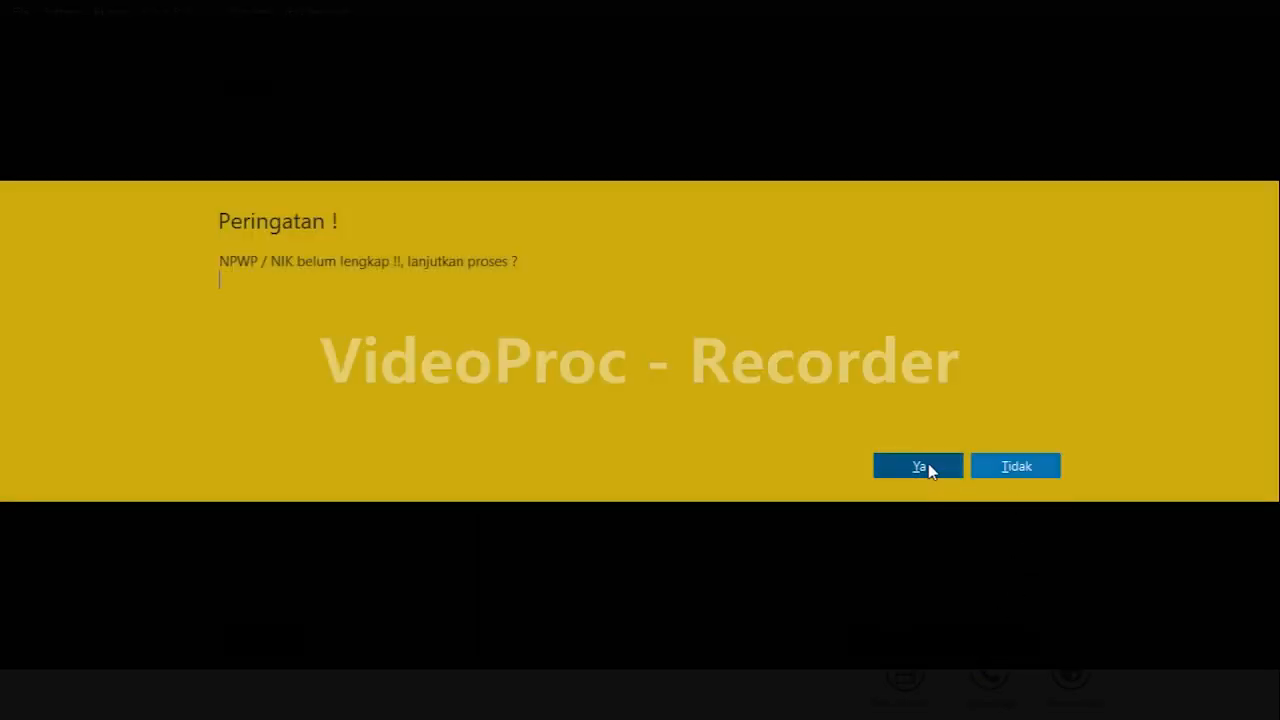
{"action": "left_click", "coordinate": [927, 466]}
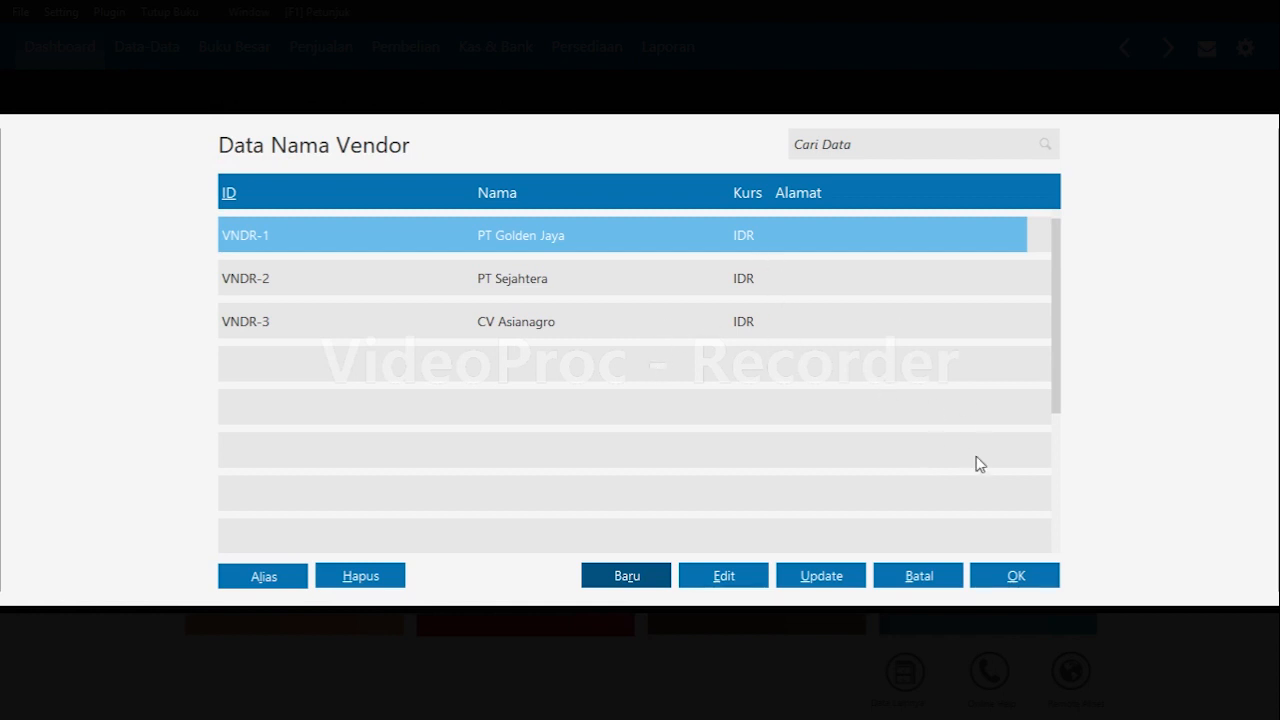
Record PT Golden Jaya's opening payable dated 5 November 2019 with invoice INV-01 for Rp 10,000,000.
{"action": "left_click", "coordinate": [1040, 578]}
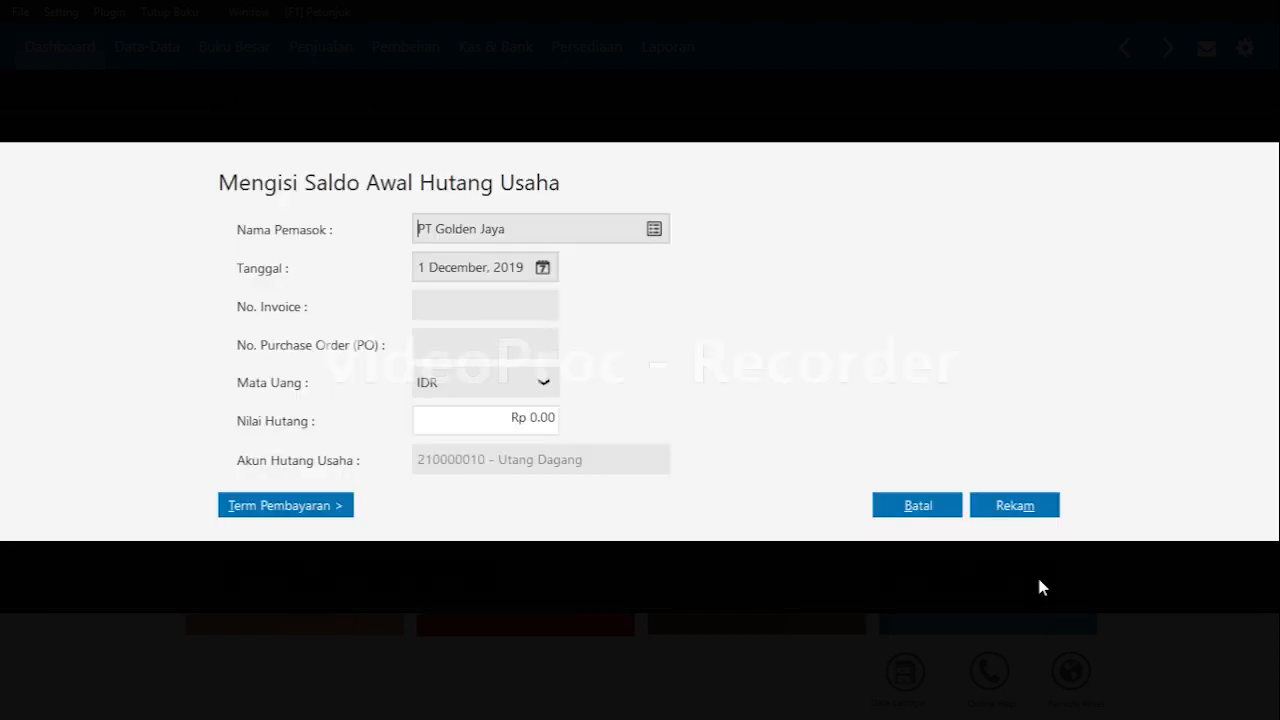
{"action": "left_click", "coordinate": [483, 268]}
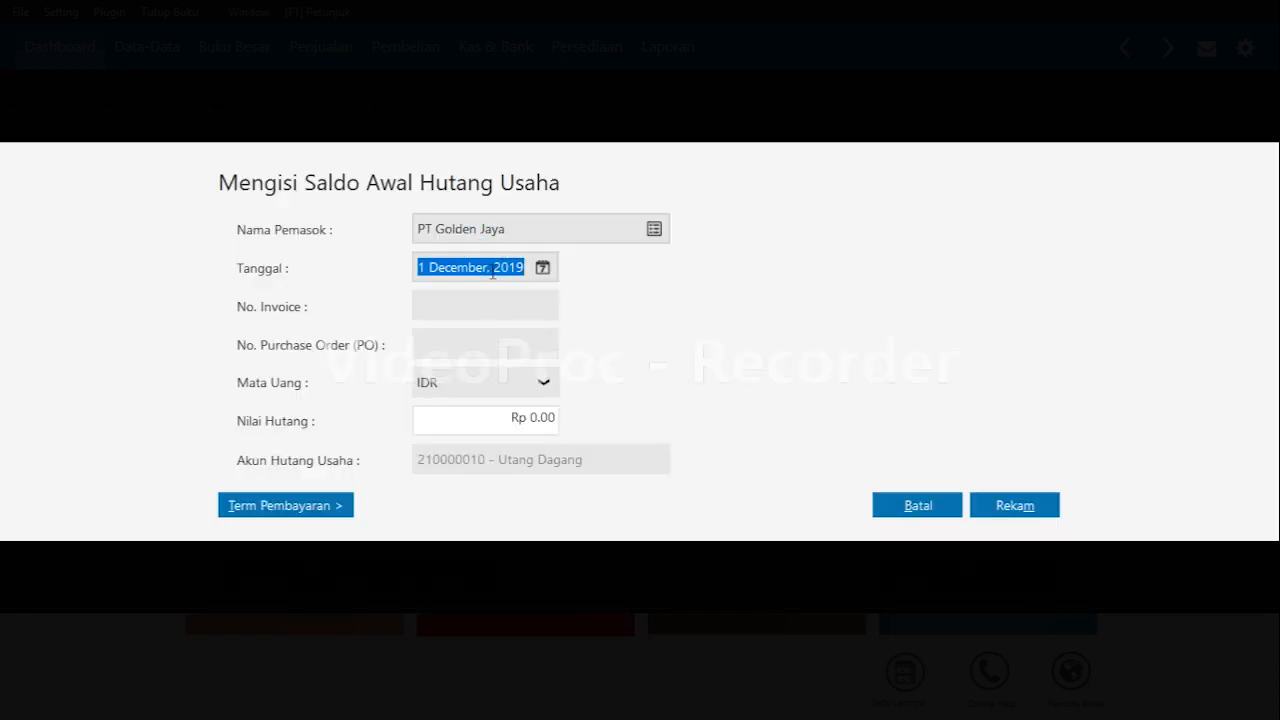
{"action": "left_click", "coordinate": [542, 268]}
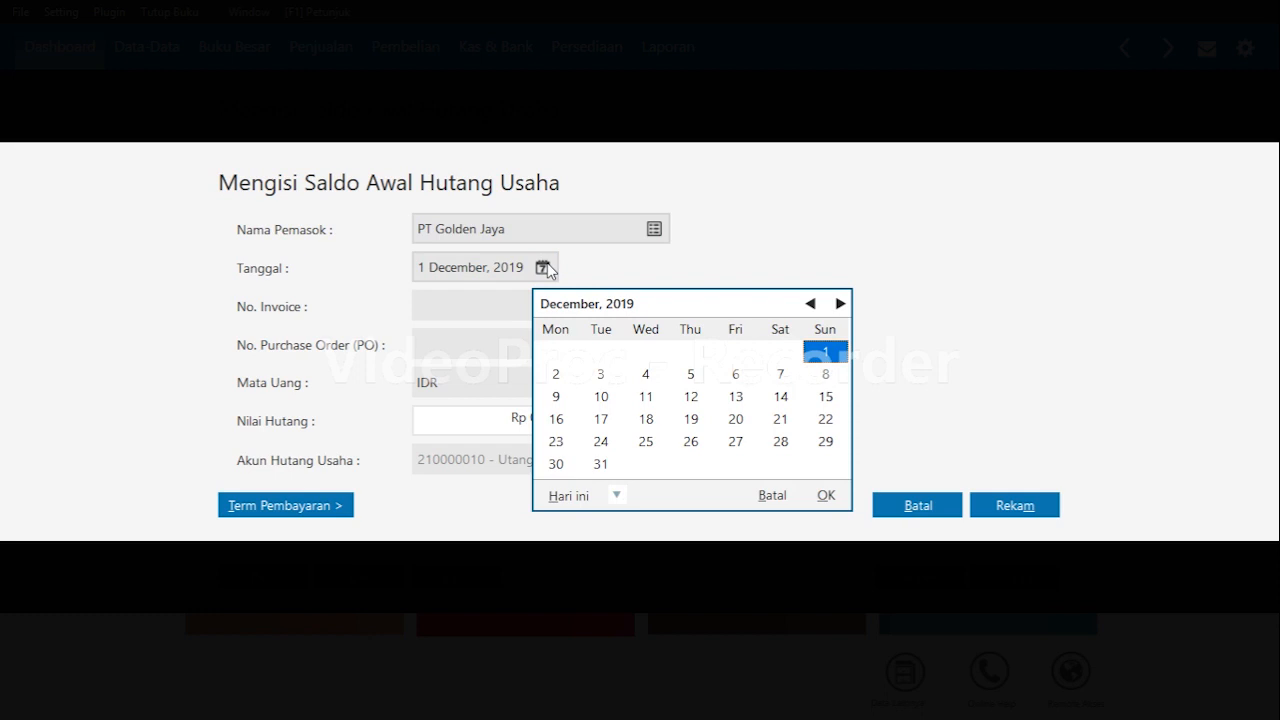
{"action": "left_click", "coordinate": [810, 303]}
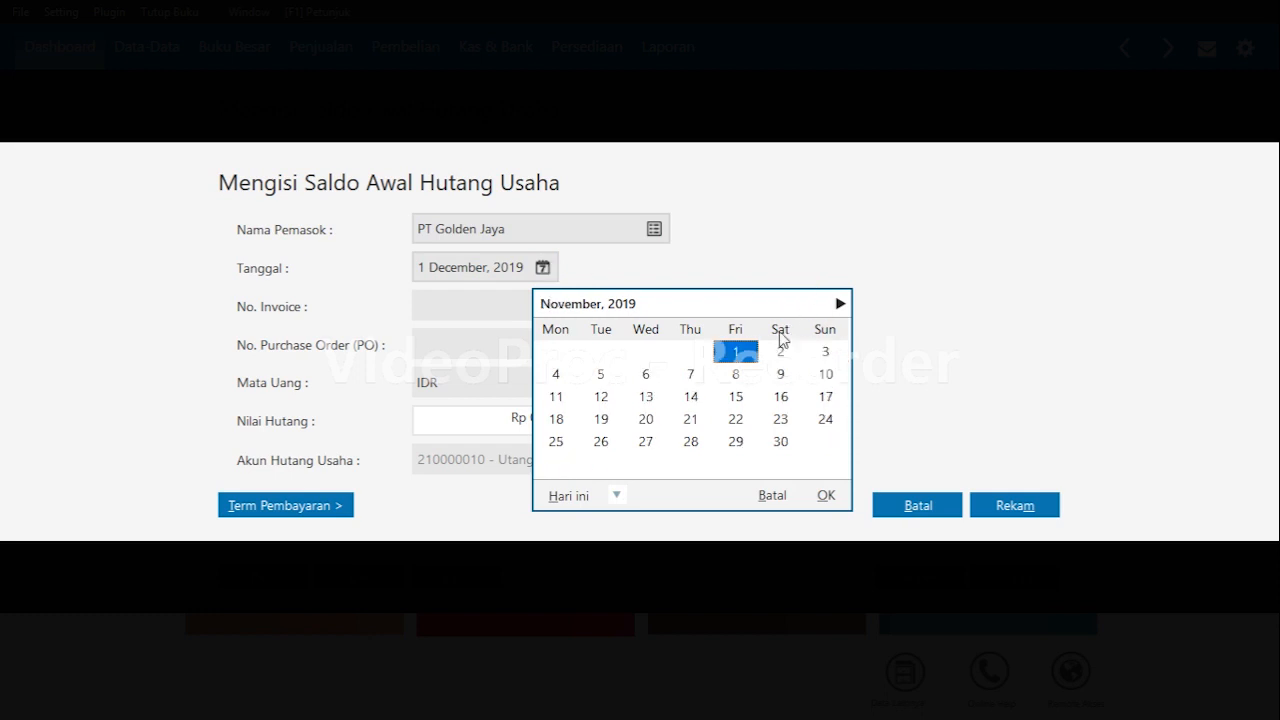
{"action": "left_click", "coordinate": [601, 375]}
{"action": "left_click", "coordinate": [825, 495]}
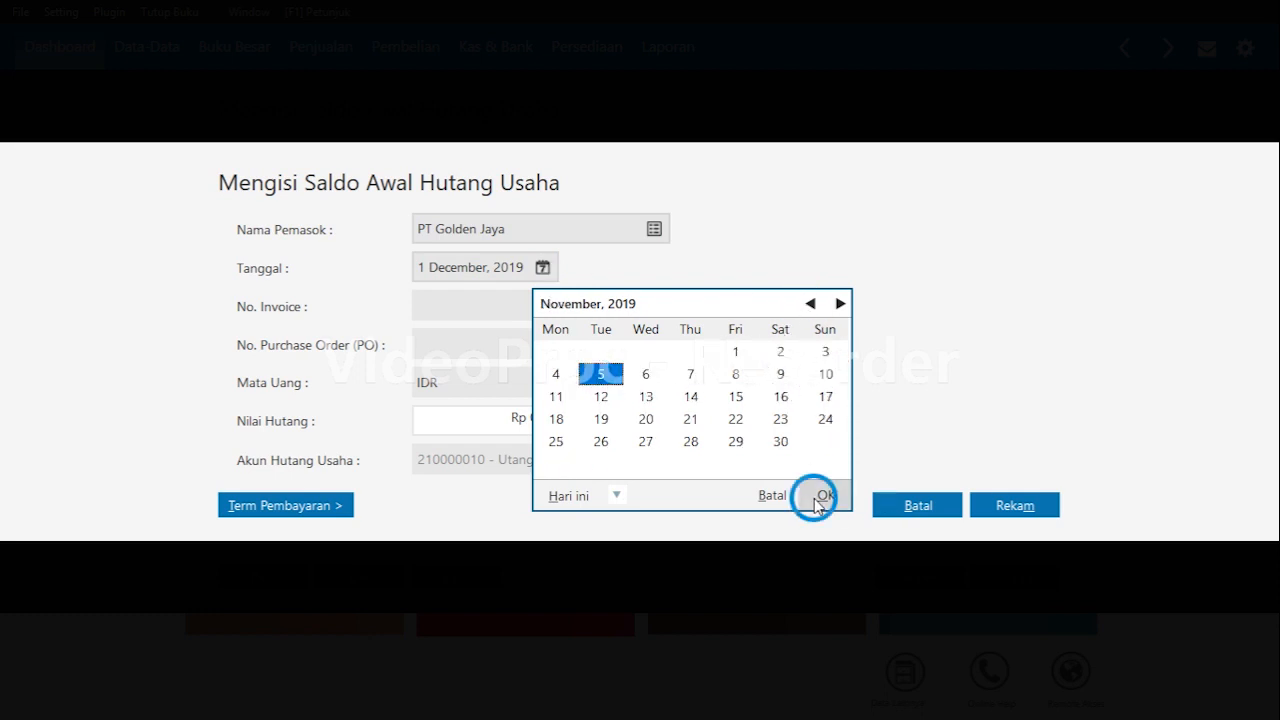
{"action": "left_click", "coordinate": [454, 306]}
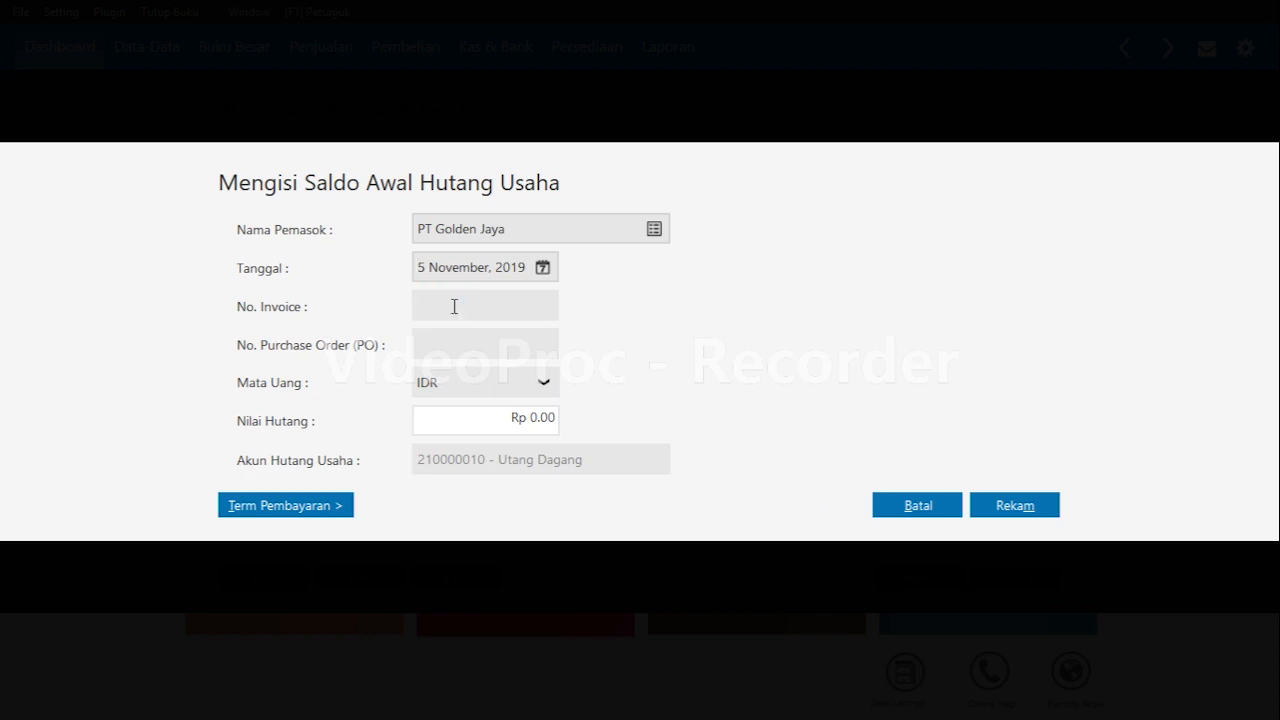
{"action": "type", "text": "INV-01"}
{"action": "key", "text": "Tab"}
{"action": "key", "text": "Tab"}
{"action": "key", "text": "Tab"}
{"action": "type", "text": "10,000,000"}
{"action": "key", "text": "Tab"}
{"action": "key", "text": "Tab"}
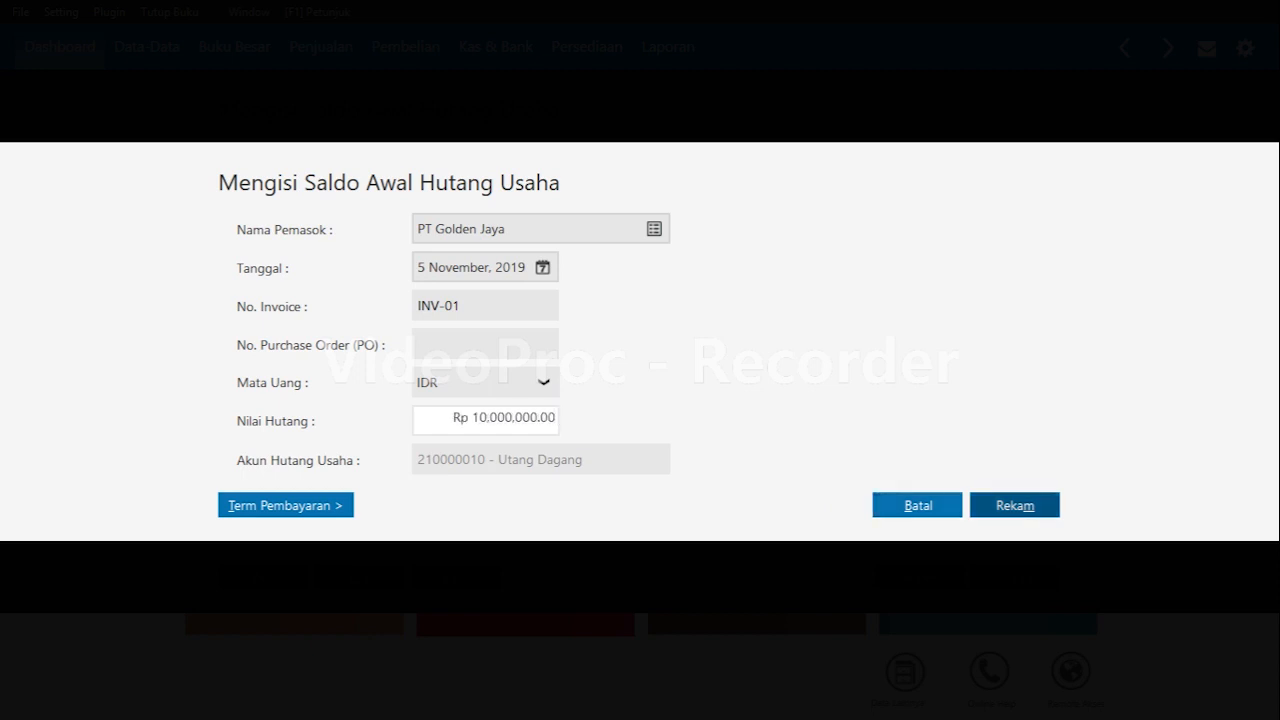
{"action": "key", "text": "Return"}
Record PT Sejahtera's opening payable dated 20 November 2019 with invoice INV-02 for Rp 6,000,000.
{"action": "key", "text": "Return"}
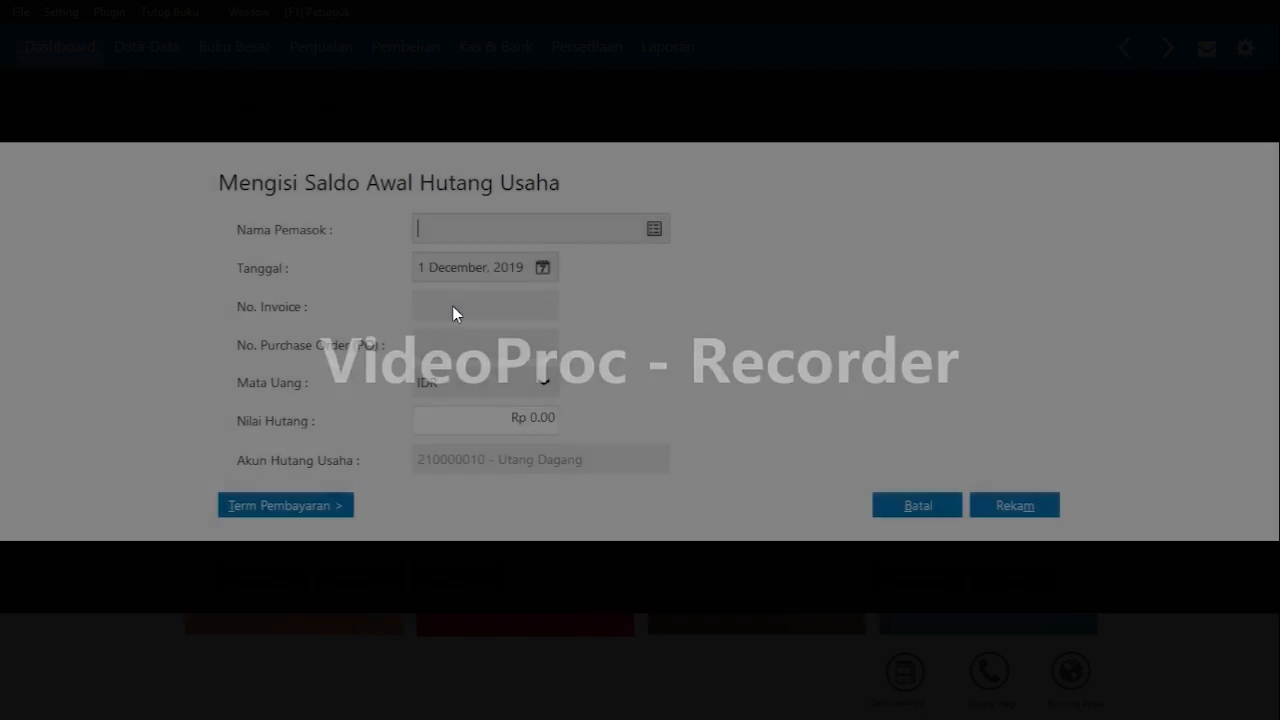
{"action": "key", "text": "Return"}
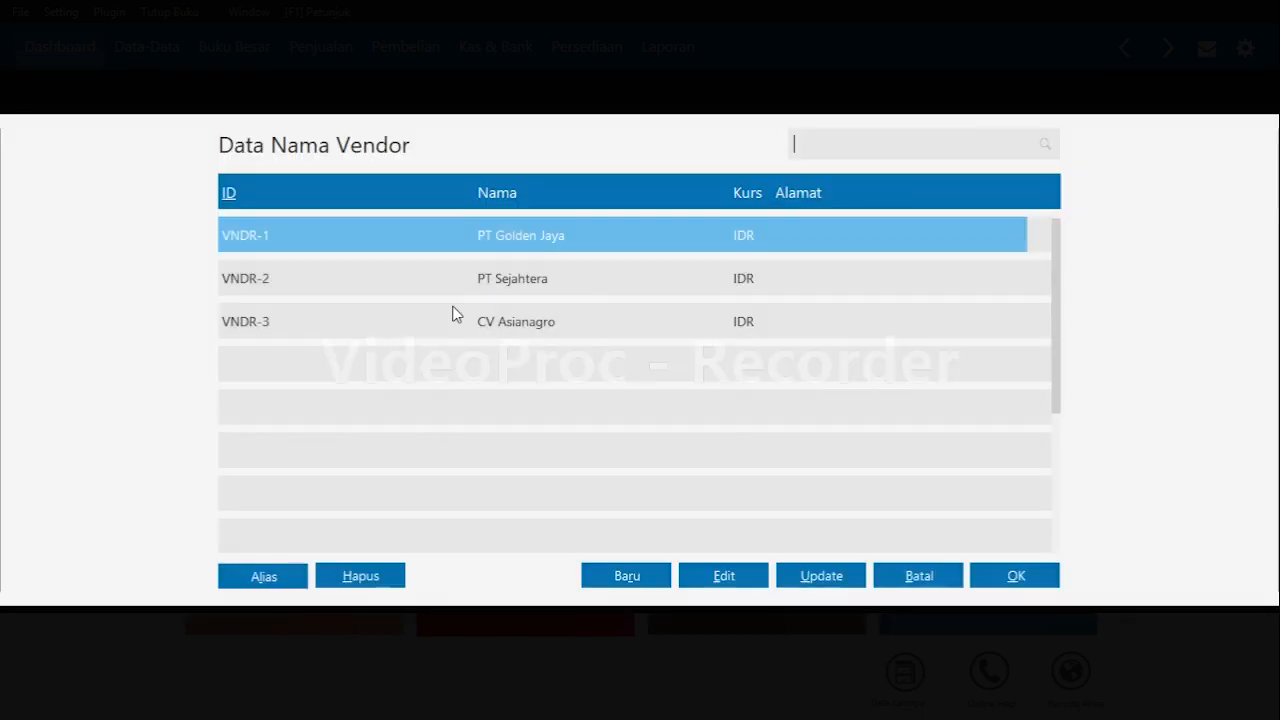
{"action": "key", "text": "Down"}
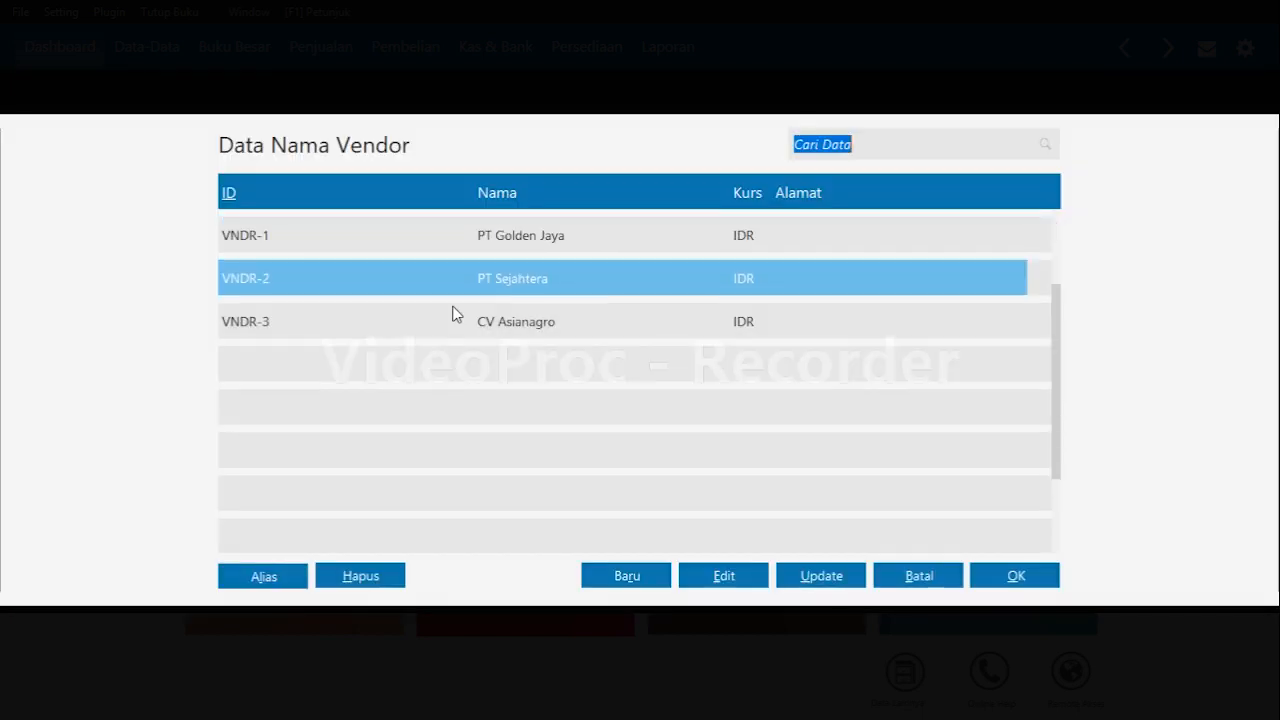
{"action": "key", "text": "Return"}
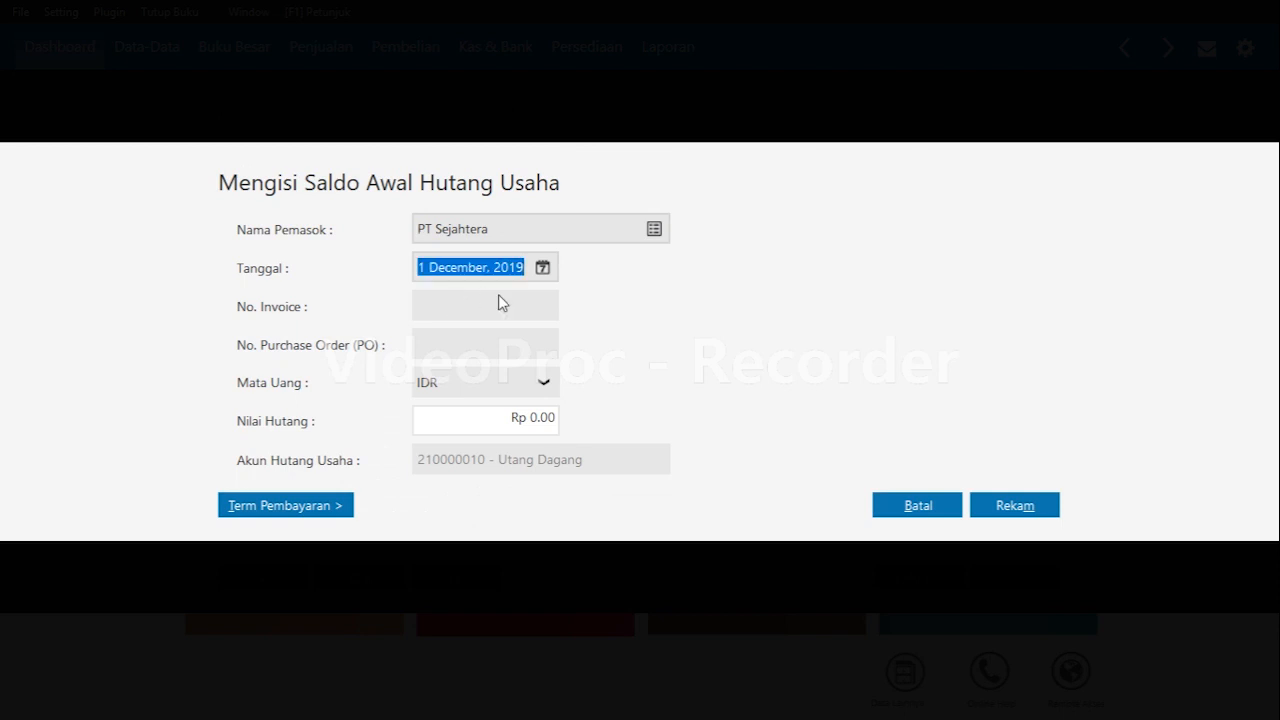
{"action": "left_click", "coordinate": [542, 267]}
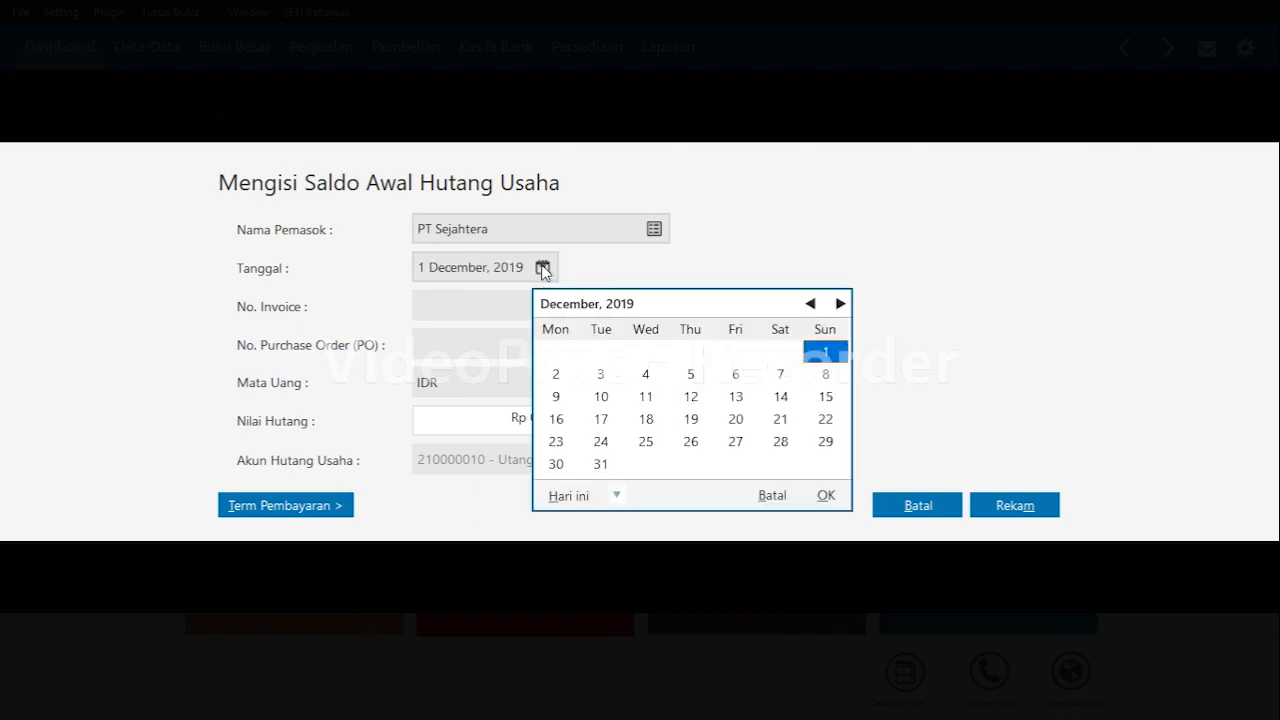
{"action": "left_click", "coordinate": [810, 304]}
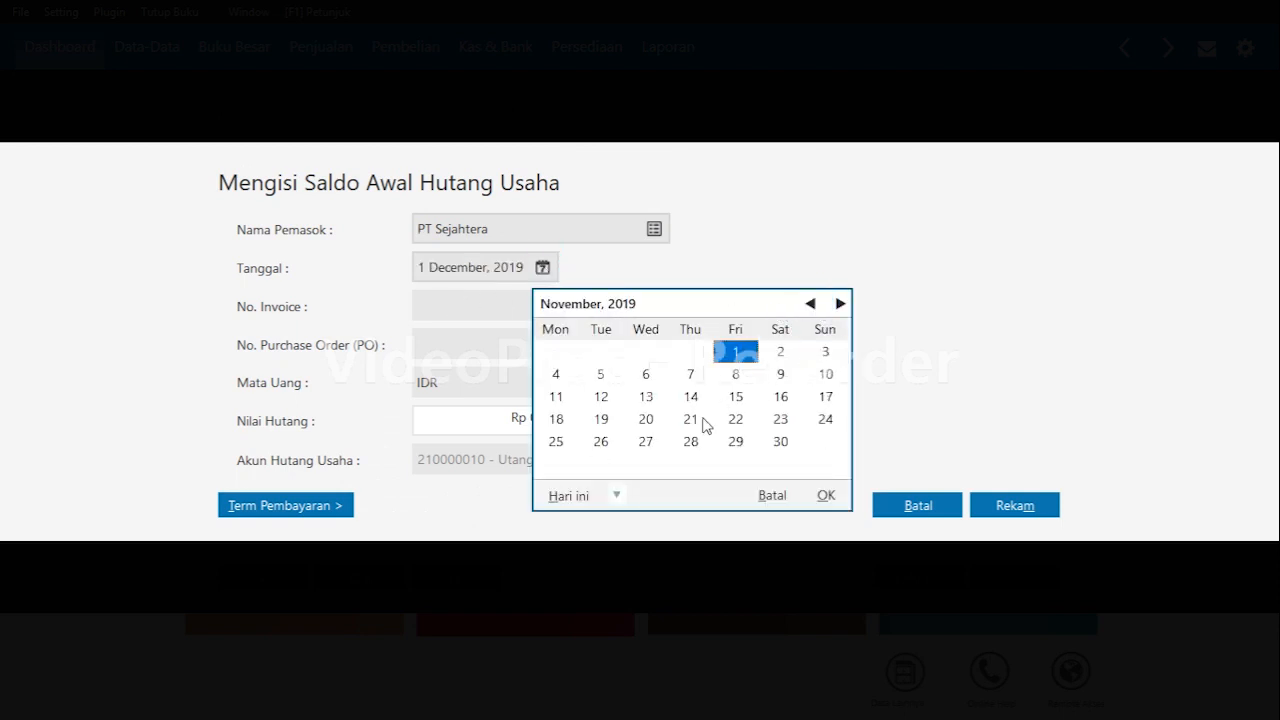
{"action": "left_click", "coordinate": [646, 420]}
{"action": "left_click", "coordinate": [828, 496]}
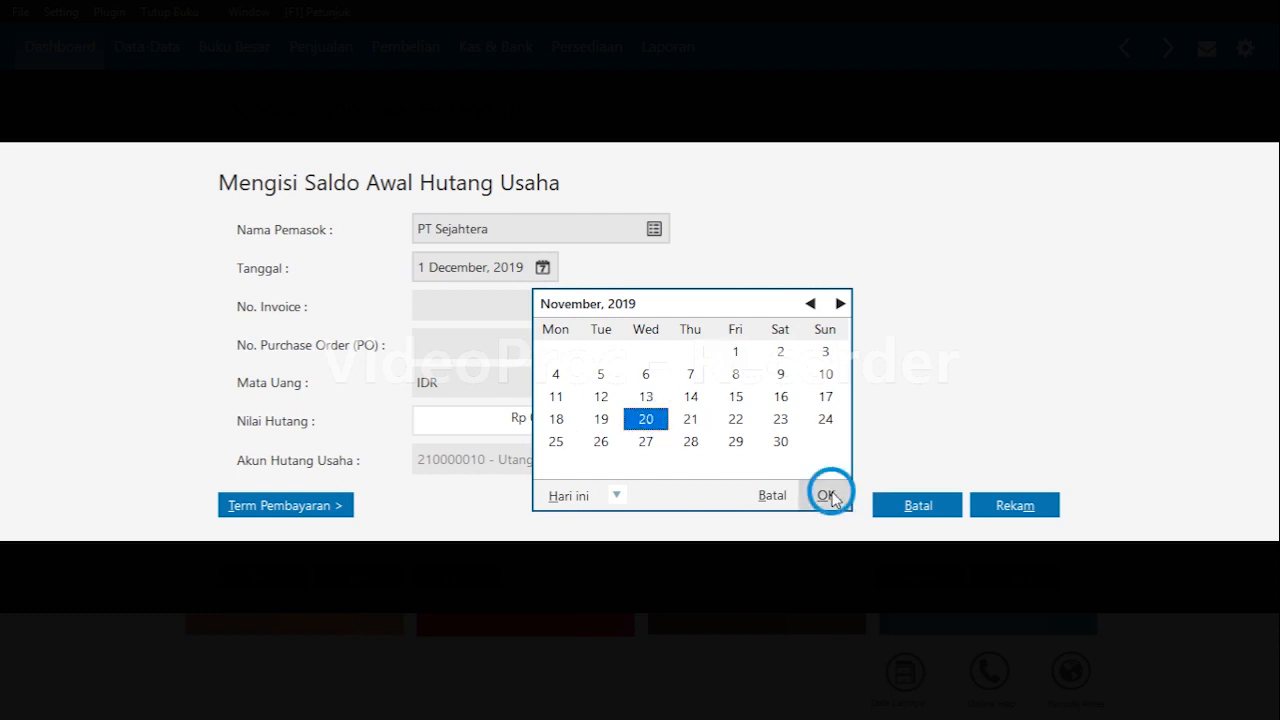
{"action": "left_click", "coordinate": [471, 305]}
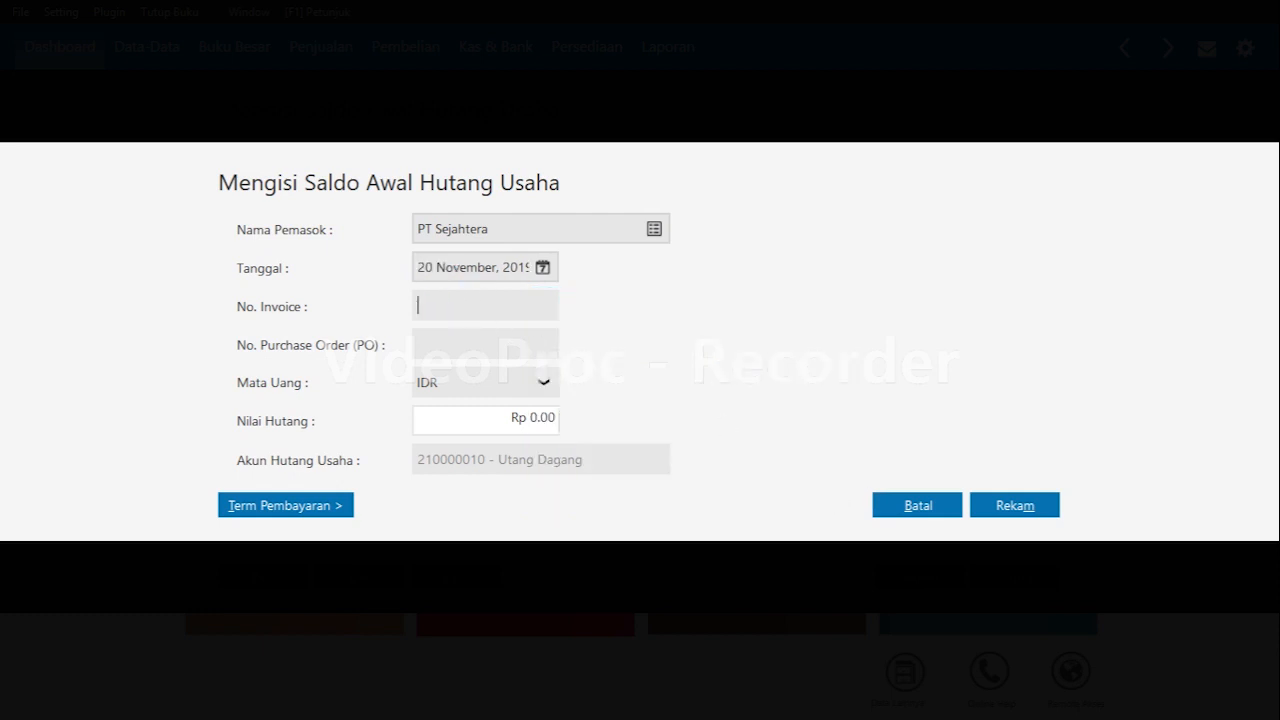
{"action": "type", "text": "INV-02"}
{"action": "key", "text": "Tab"}
{"action": "key", "text": "Tab"}
{"action": "type", "text": "6,"}
{"action": "type", "text": "000,000"}
{"action": "key", "text": "Tab"}
{"action": "key", "text": "Tab"}
{"action": "key", "text": "Return"}
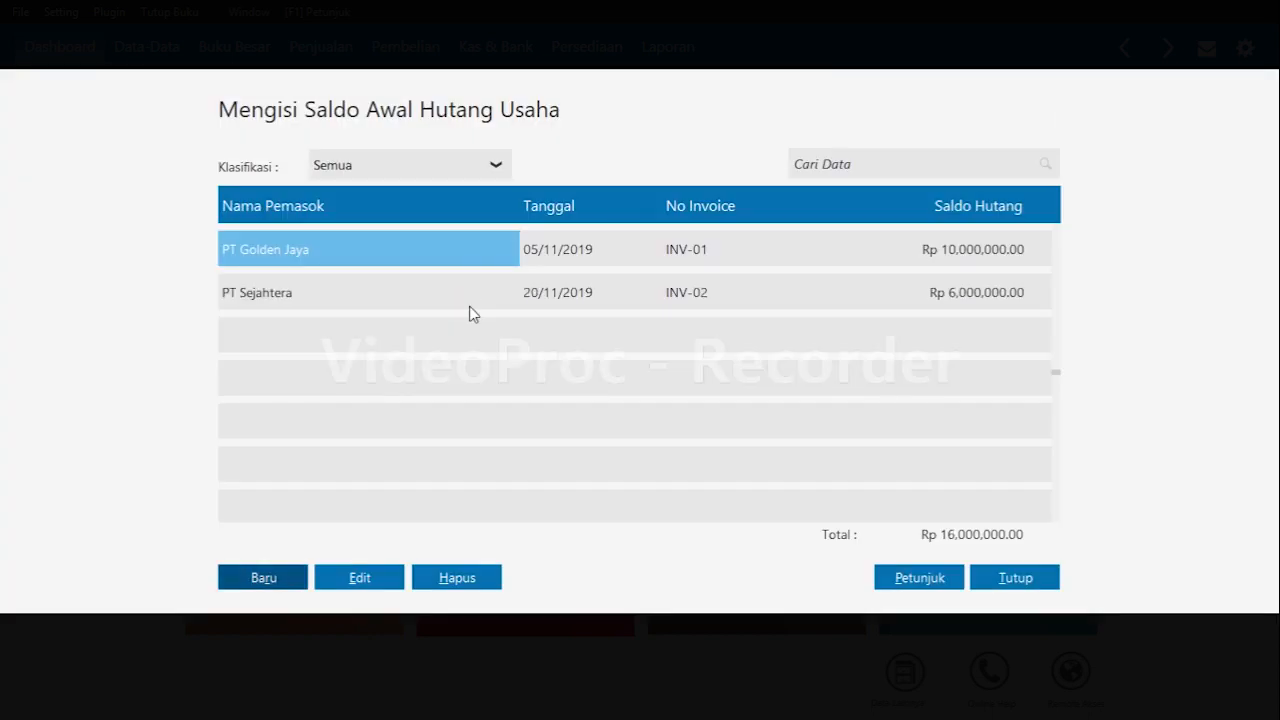
Record CV Asianagro's opening payable dated 27 December 2019 with invoice INV-03 for Rp 4,000,000, then close the payables list.
{"action": "key", "text": "Return"}
{"action": "key", "text": "Escape"}
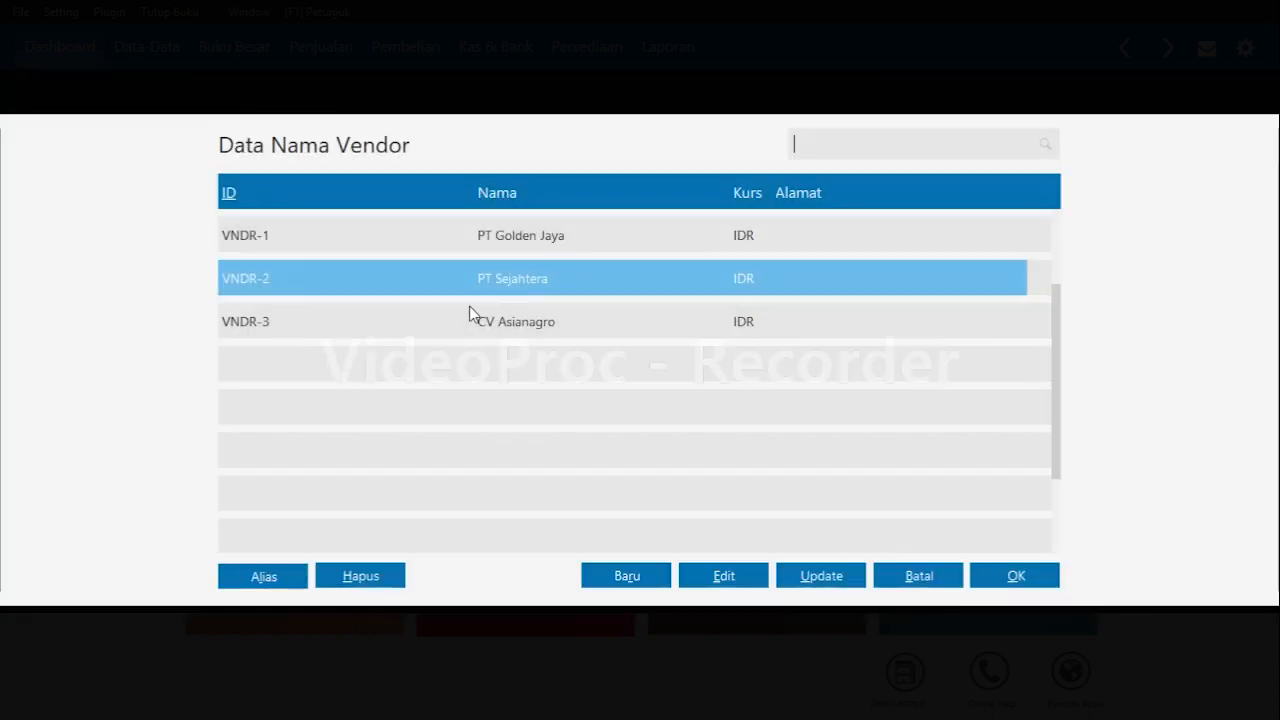
{"action": "key", "text": "Down"}
{"action": "key", "text": "Return"}
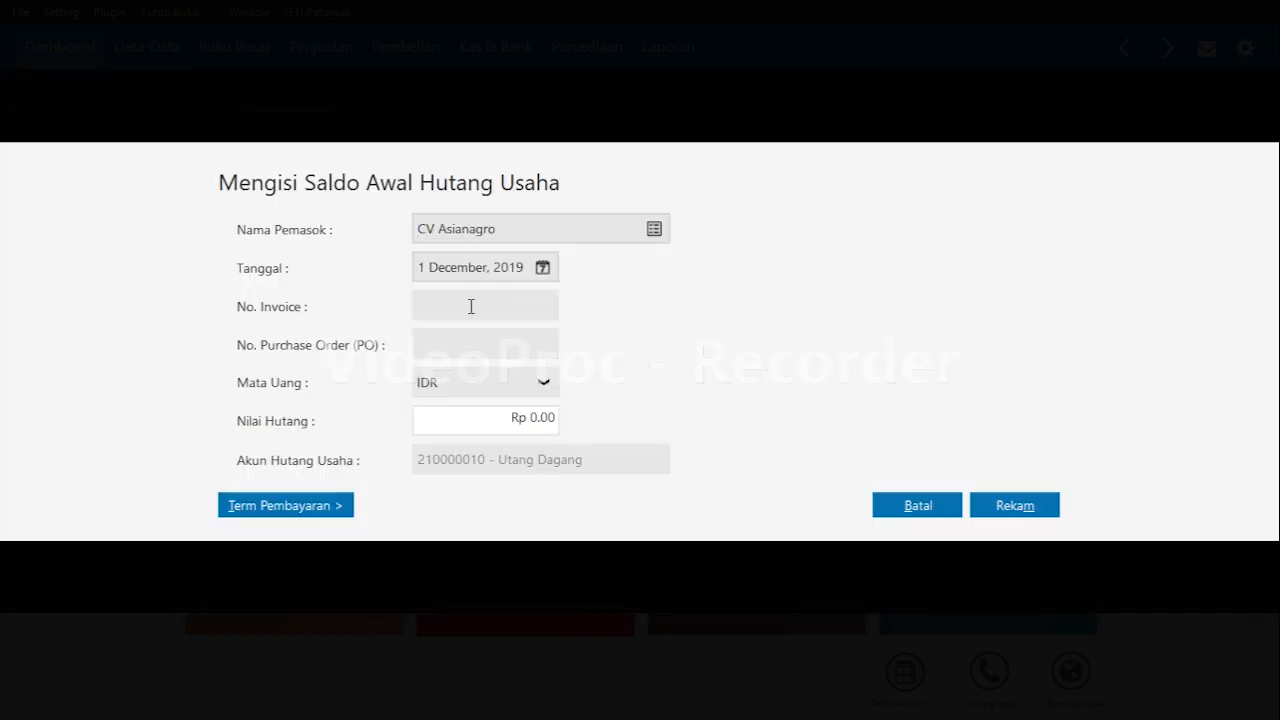
{"action": "key", "text": "Tab"}
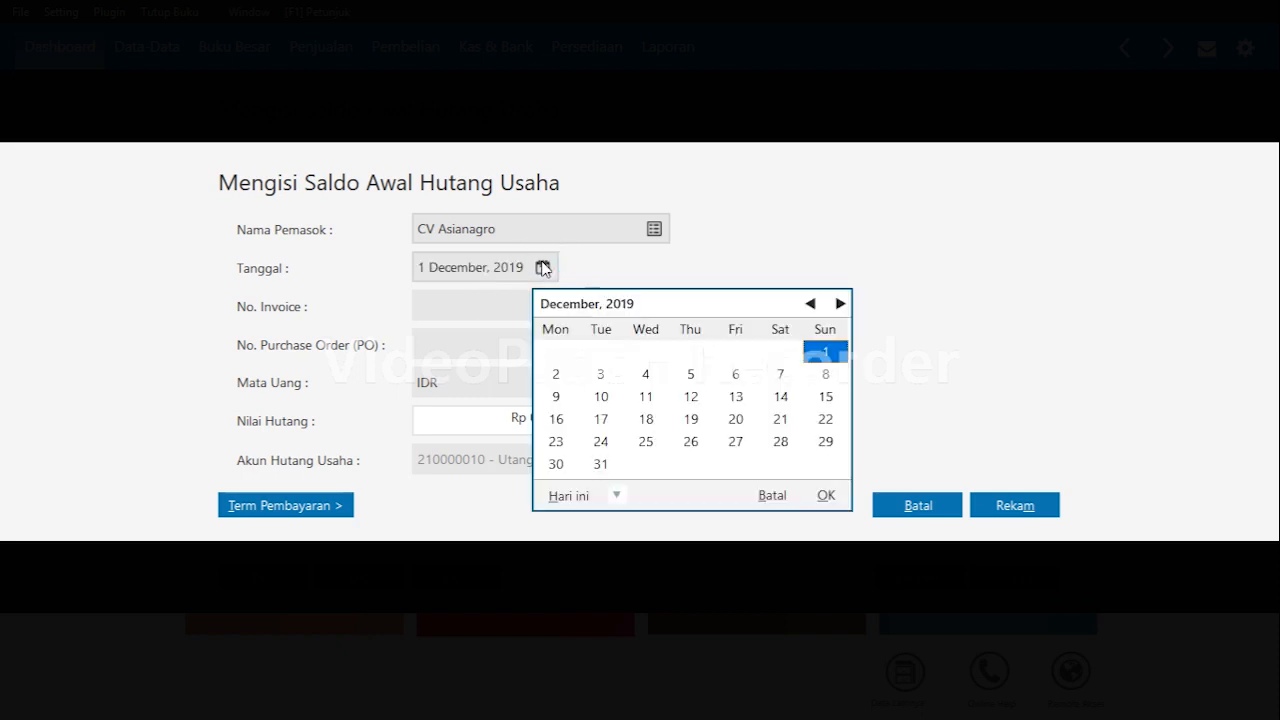
{"action": "left_click", "coordinate": [544, 268]}
{"action": "left_click", "coordinate": [735, 441]}
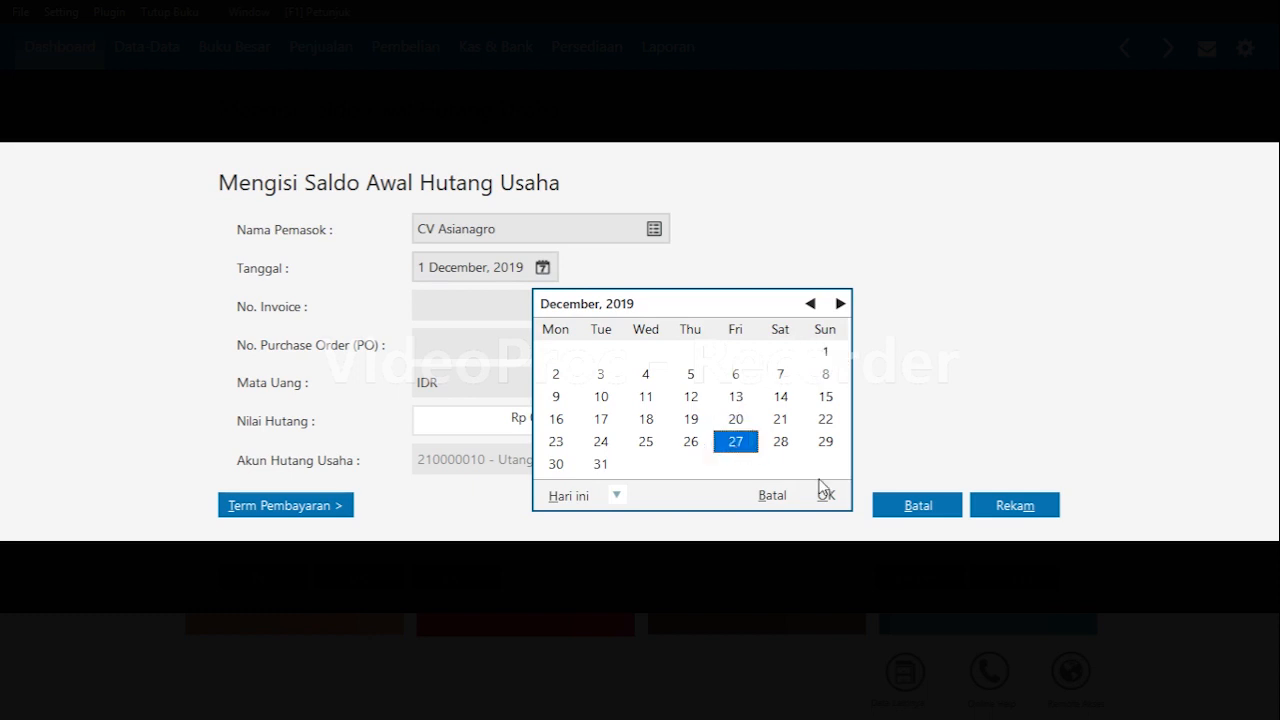
{"action": "left_click", "coordinate": [826, 495]}
{"action": "left_click", "coordinate": [464, 303]}
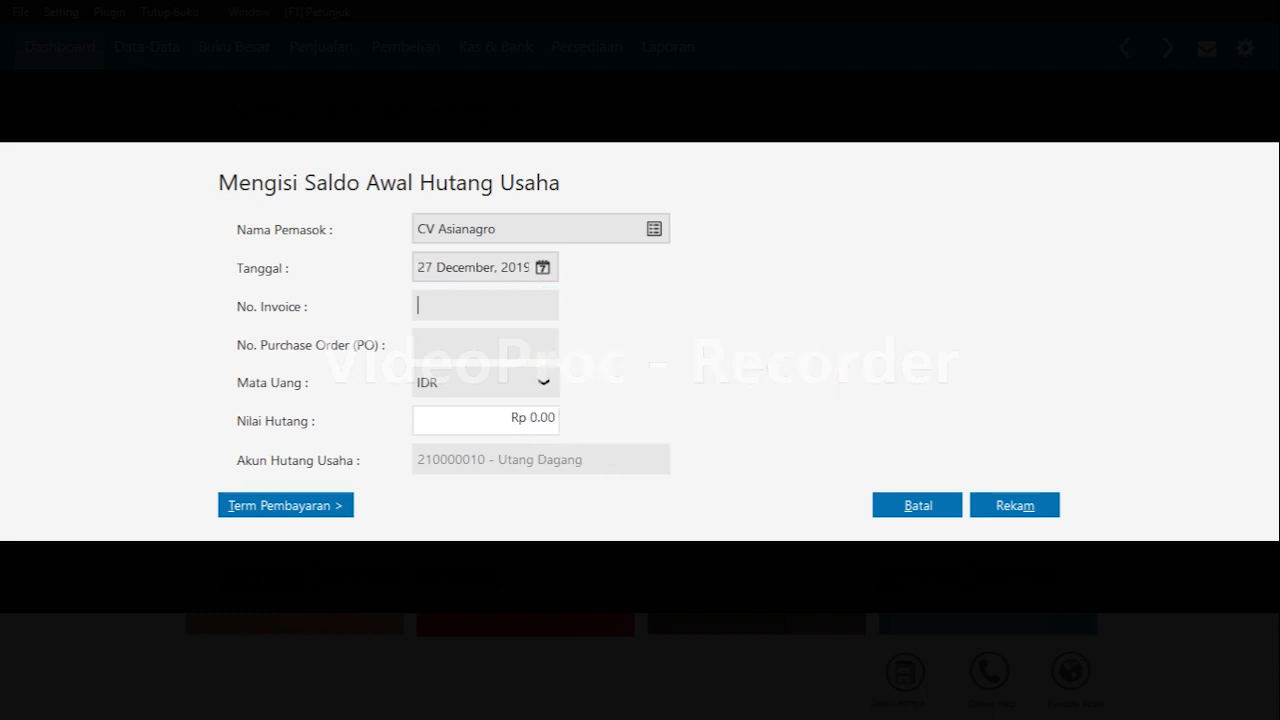
{"action": "type", "text": "INV-03"}
{"action": "key", "text": "Tab"}
{"action": "key", "text": "Tab"}
{"action": "key", "text": "Tab"}
{"action": "type", "text": "4000000"}
{"action": "key", "text": "Tab"}
{"action": "key", "text": "Tab"}
{"action": "key", "text": "Return"}
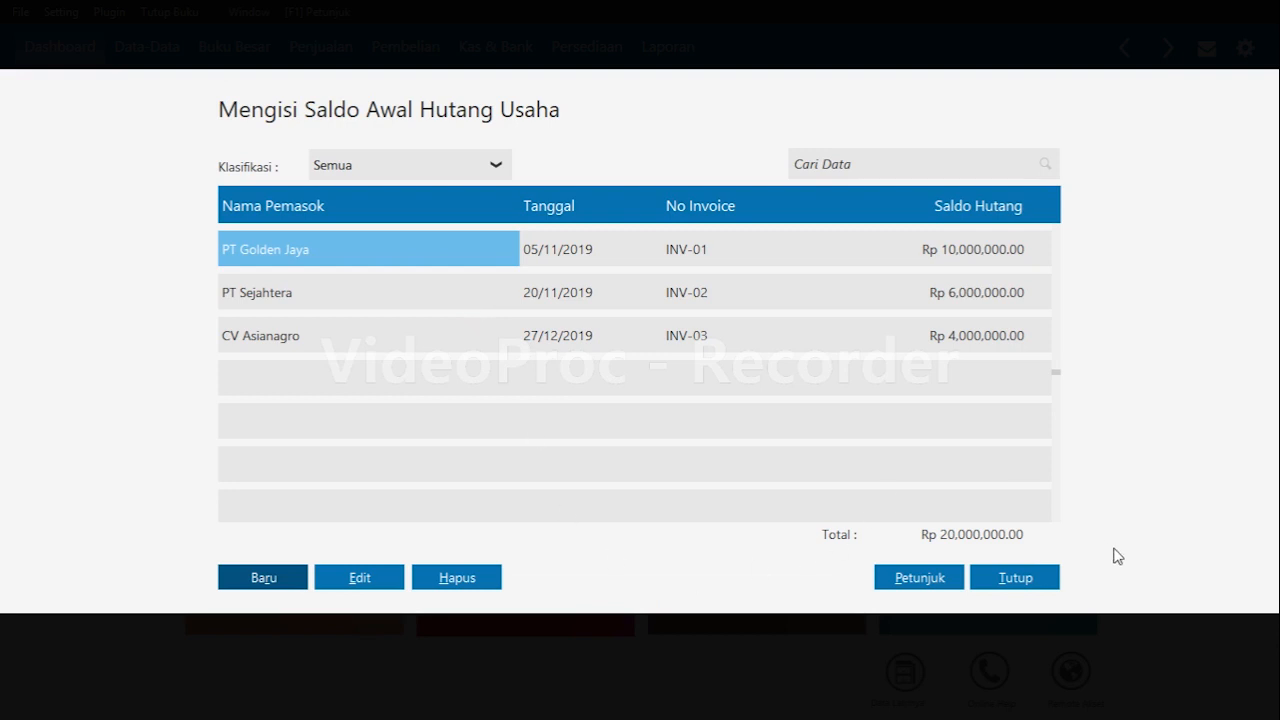
{"action": "left_click", "coordinate": [1014, 578]}
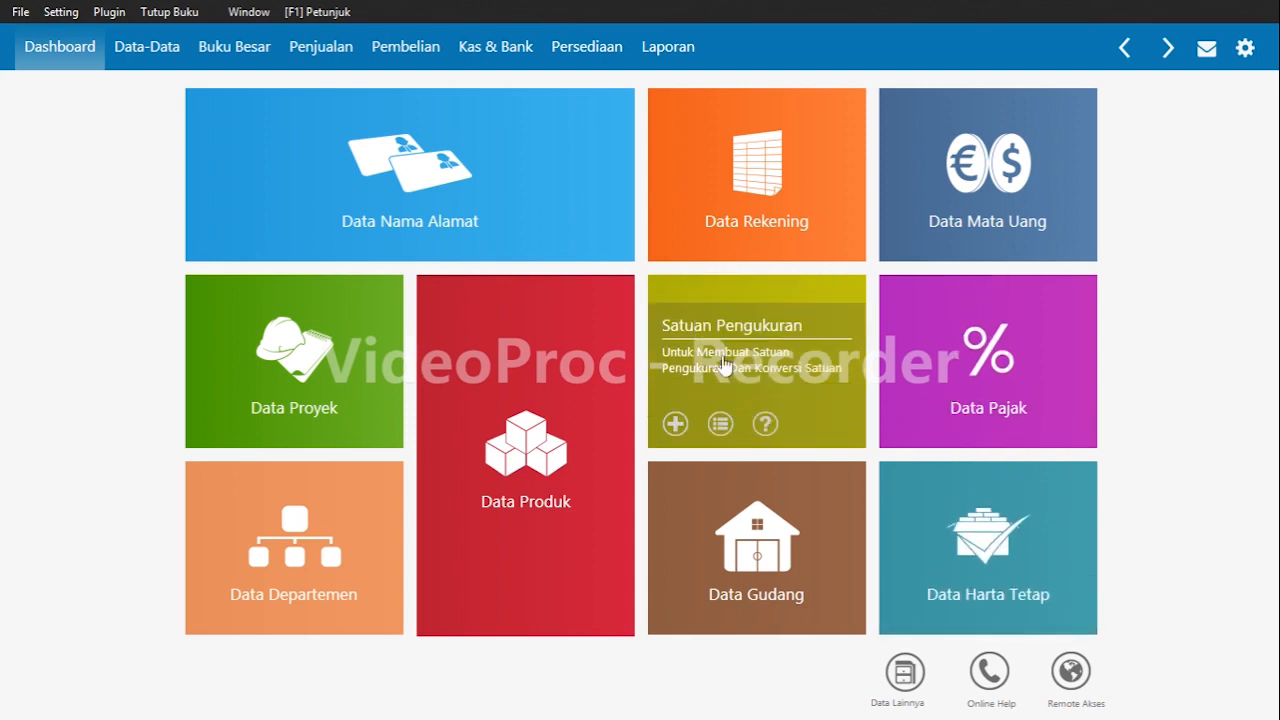
Add a measurement unit with code pack and name Pack, marked as a base unit.
{"action": "left_click", "coordinate": [673, 424]}
{"action": "left_click", "coordinate": [416, 258]}
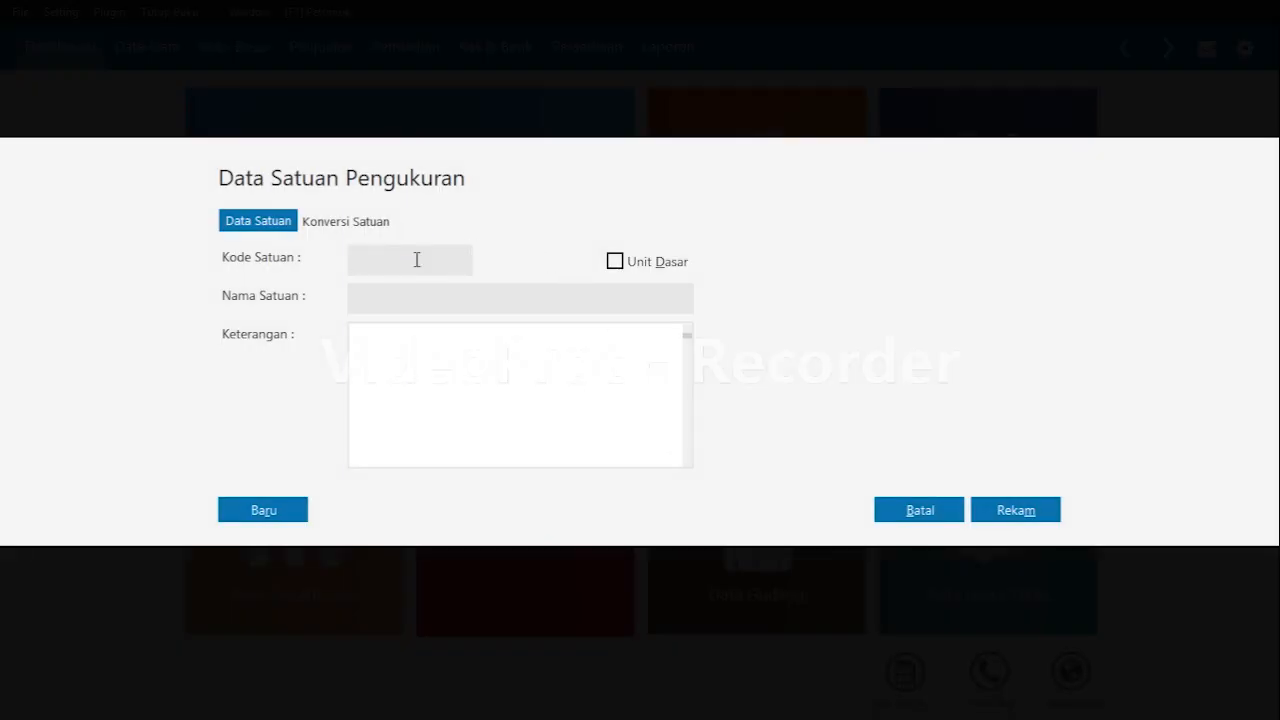
{"action": "type", "text": "pack"}
{"action": "left_click", "coordinate": [615, 263]}
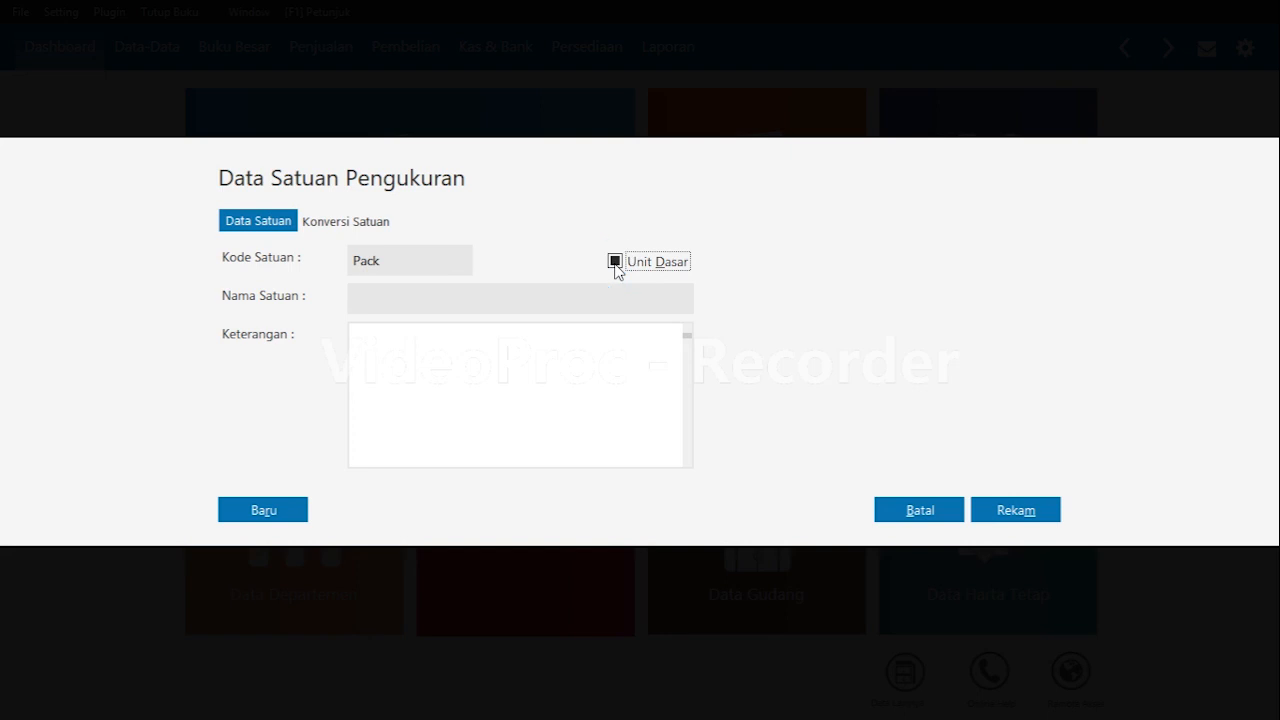
{"action": "left_click", "coordinate": [544, 302]}
{"action": "type", "text": "Pack"}
{"action": "left_click", "coordinate": [1022, 514]}
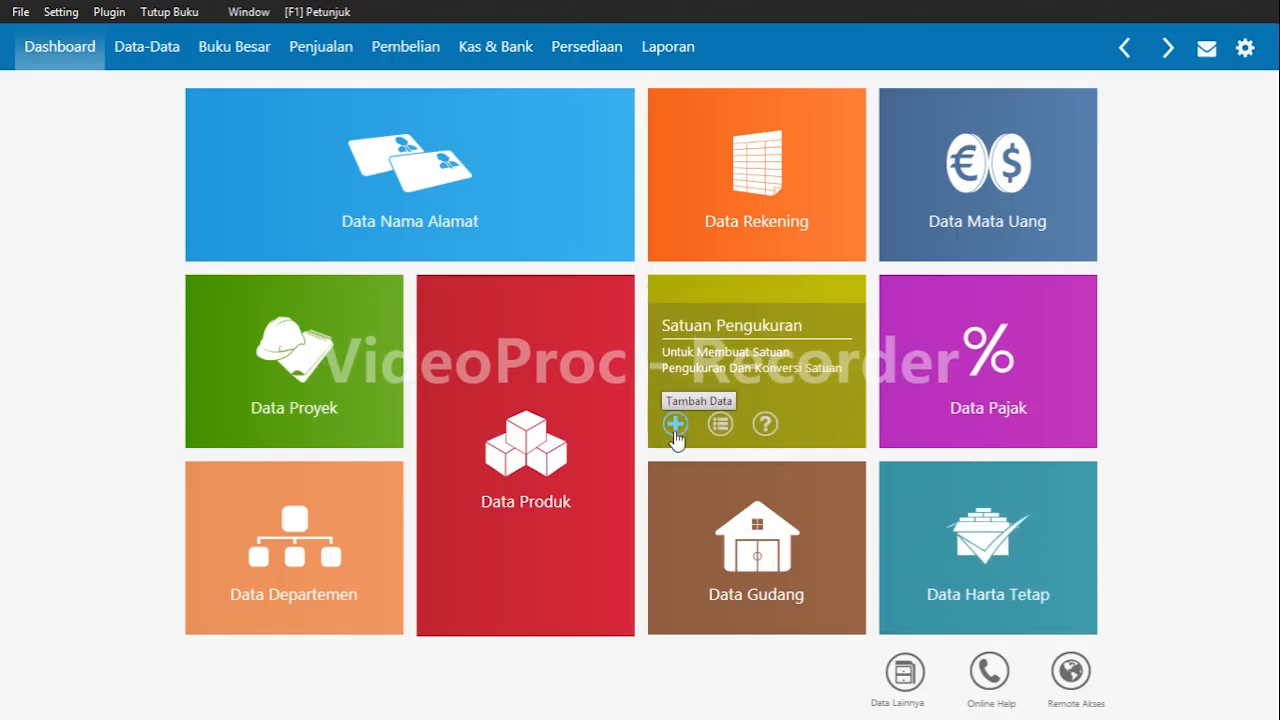
Add a second measurement unit with code Unit and name Unit, marked as a base unit.
{"action": "left_click", "coordinate": [674, 432]}
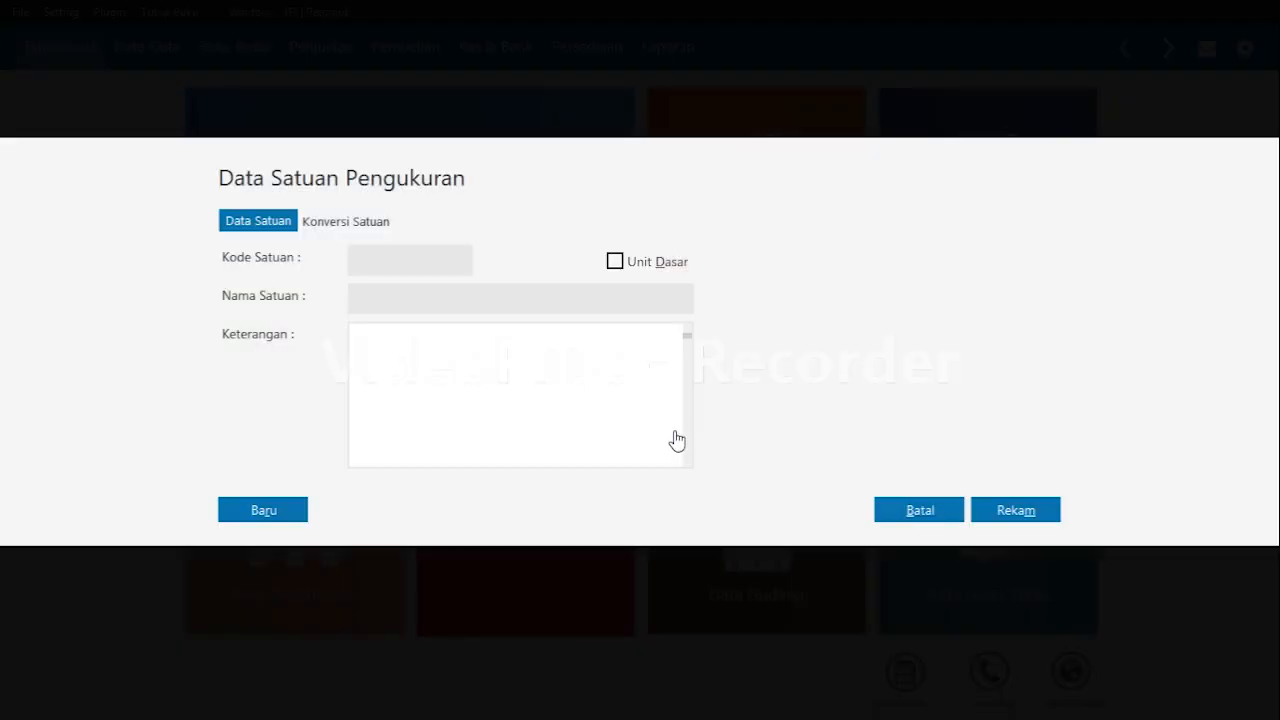
{"action": "left_click", "coordinate": [428, 262]}
{"action": "type", "text": "Unit"}
{"action": "left_click", "coordinate": [430, 303]}
{"action": "type", "text": "Unit"}
{"action": "left_click", "coordinate": [615, 261]}
{"action": "left_click", "coordinate": [1016, 511]}
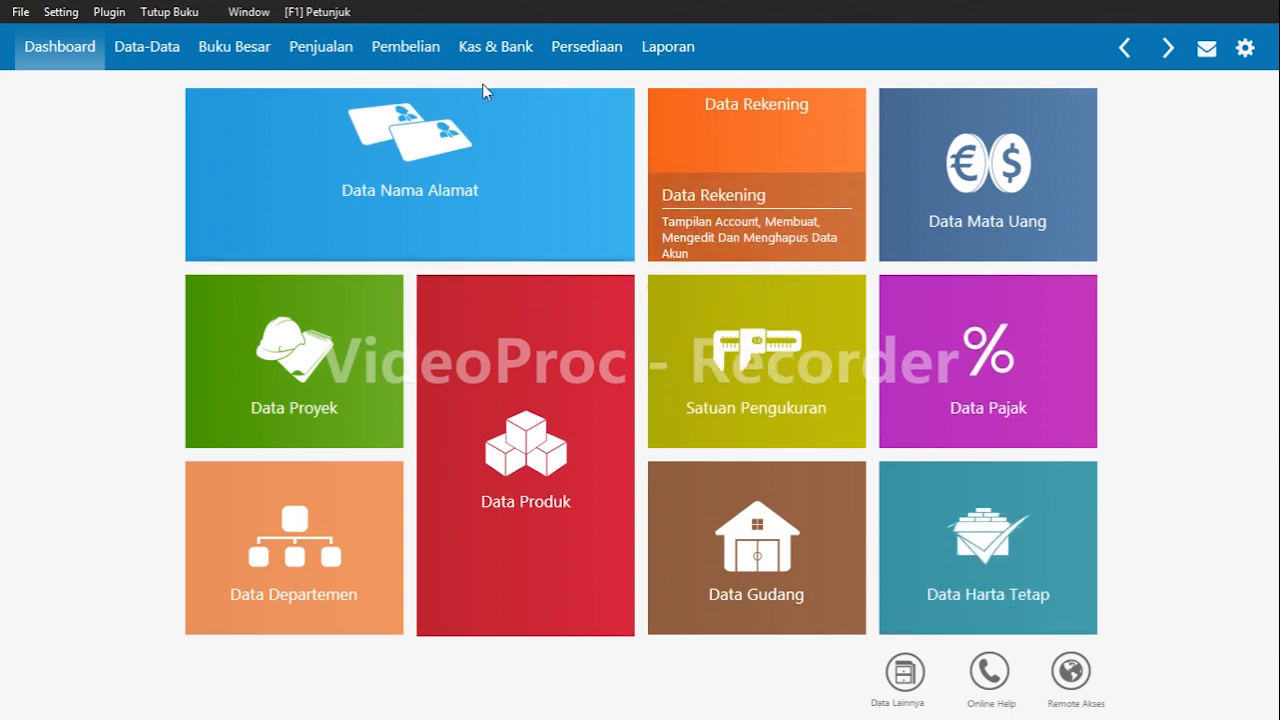
Start a new inventory item with code B01 and description Pulpen Snowman.
{"action": "mouse_move", "coordinate": [586, 517]}
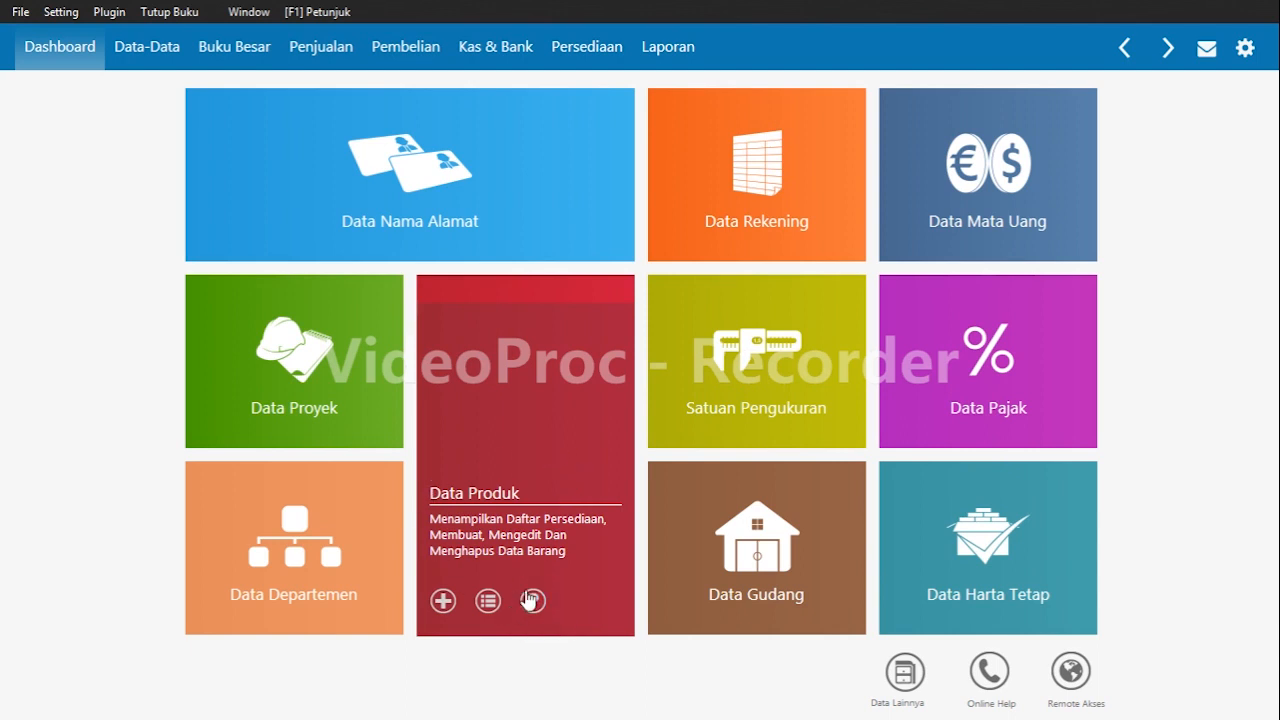
{"action": "left_click", "coordinate": [442, 601]}
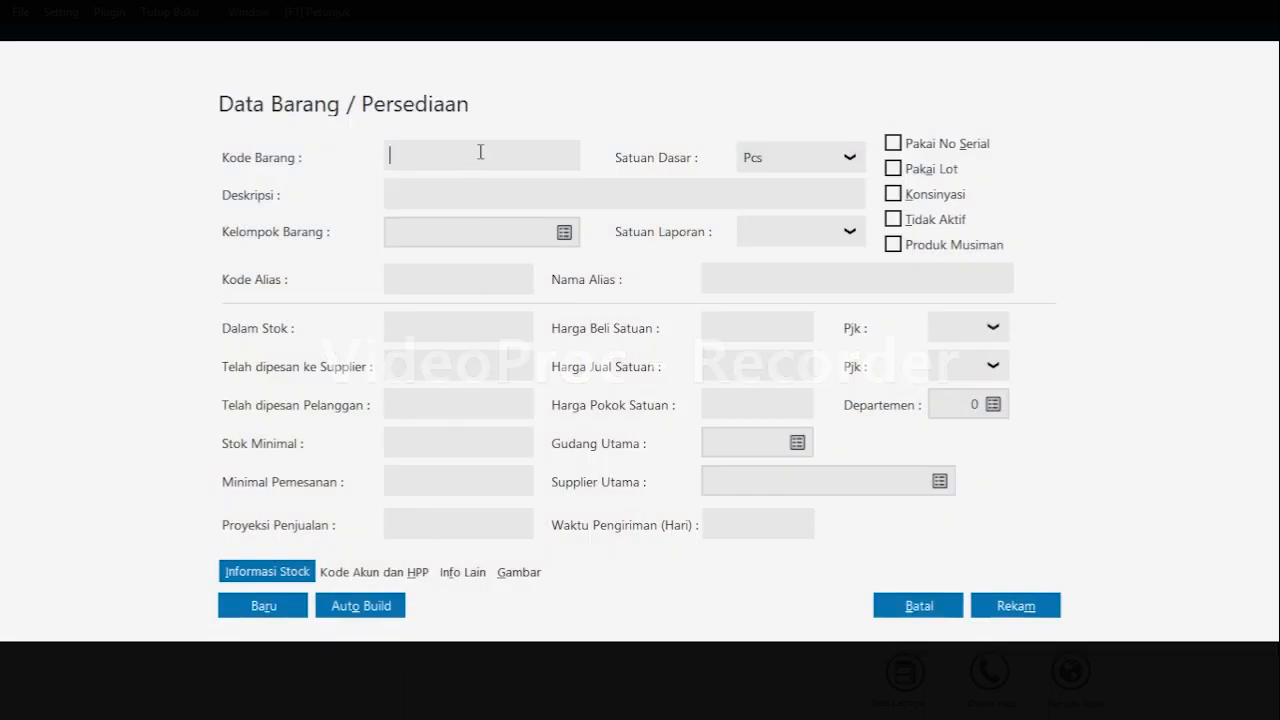
{"action": "type", "text": "B01"}
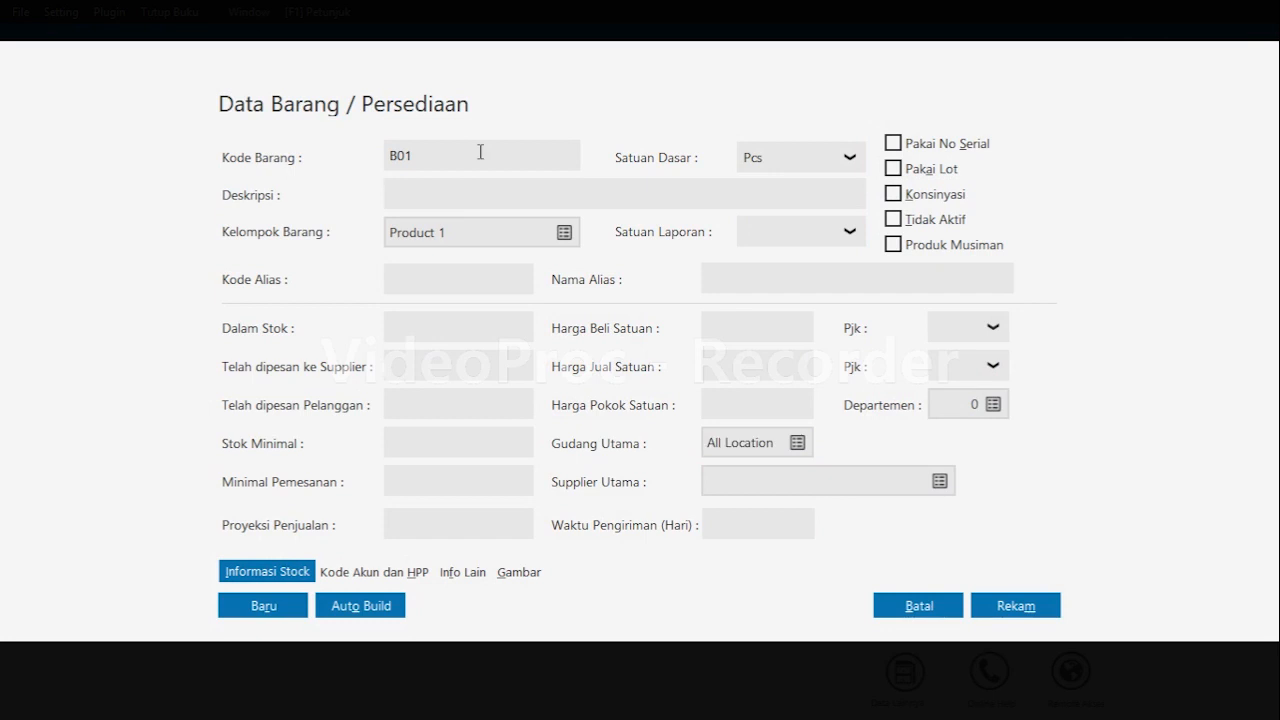
{"action": "type", "text": "P"}
{"action": "type", "text": "ulpen Snowman"}
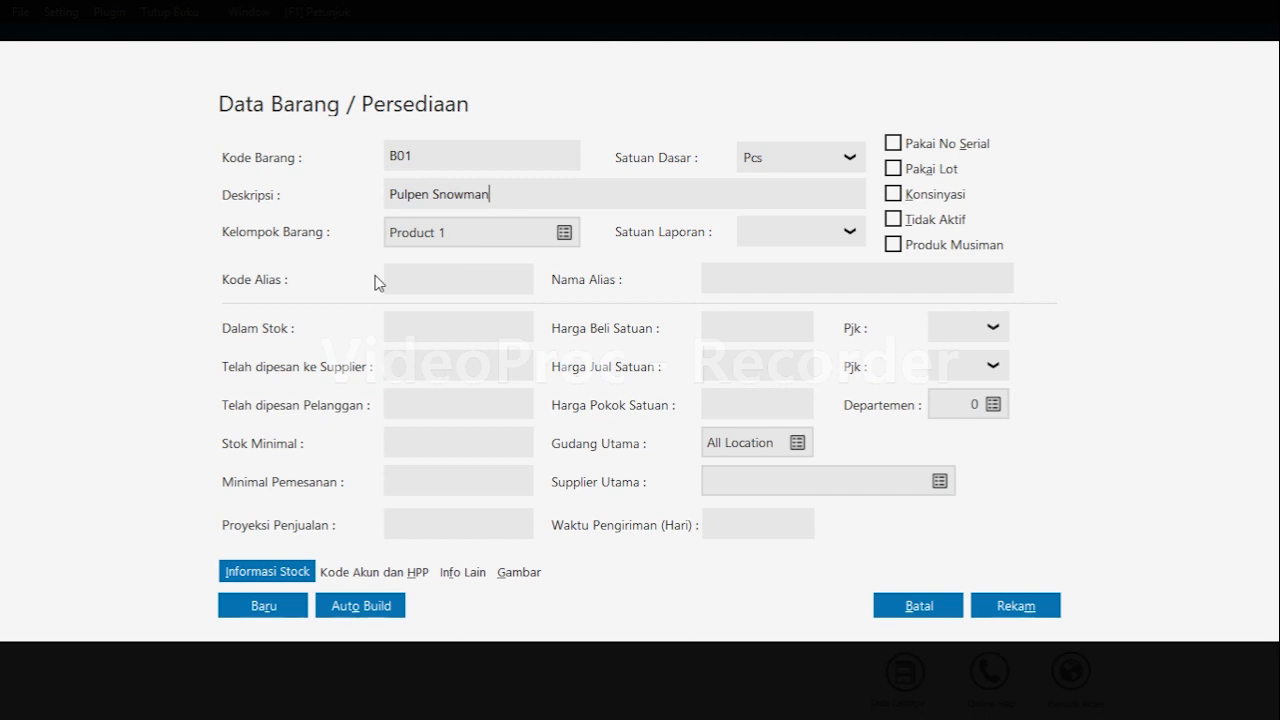
Edit the item group Product 1 from the item's group lookup and rename it Persediaan Barang Dagang.
{"action": "left_click", "coordinate": [564, 232]}
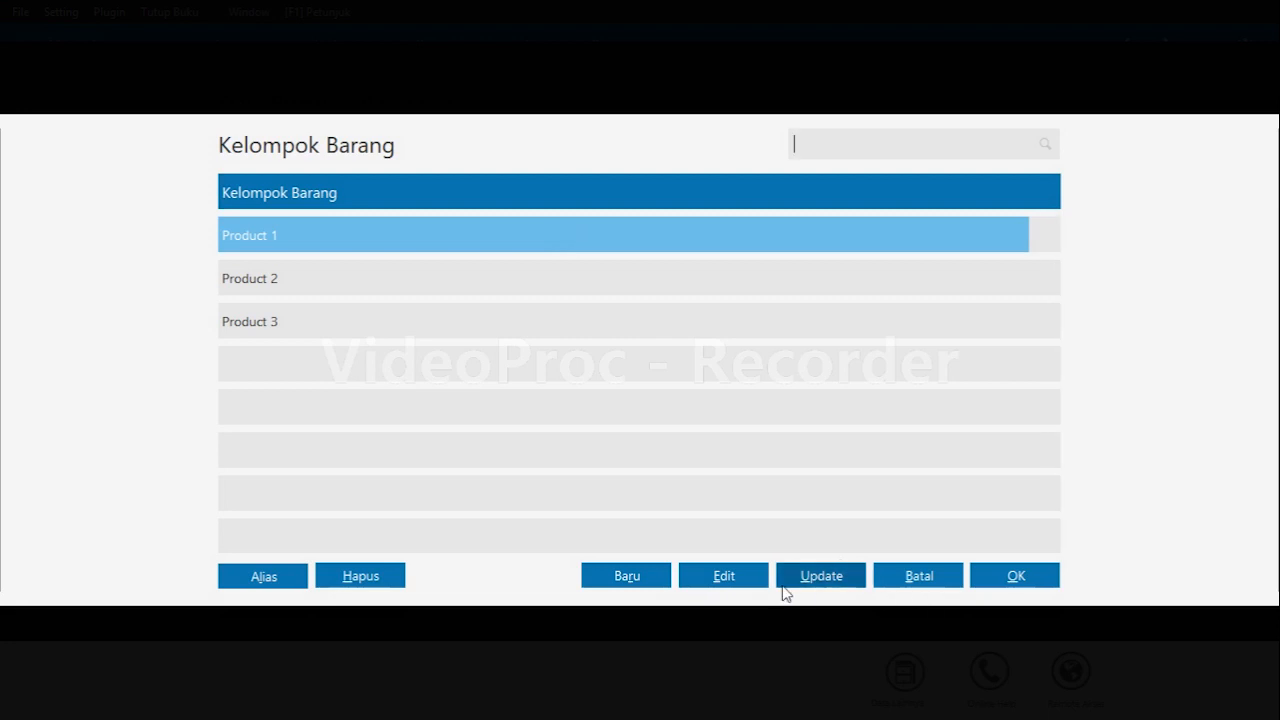
{"action": "left_click", "coordinate": [714, 586]}
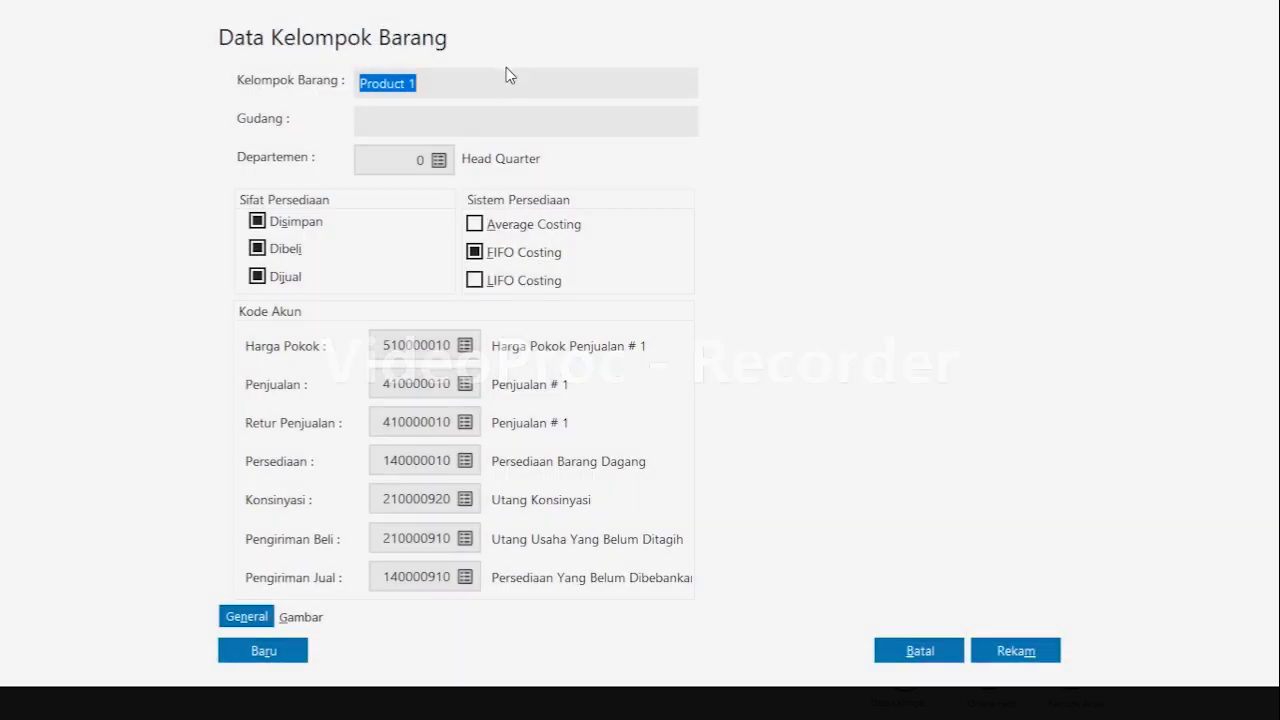
{"action": "left_click", "coordinate": [505, 77]}
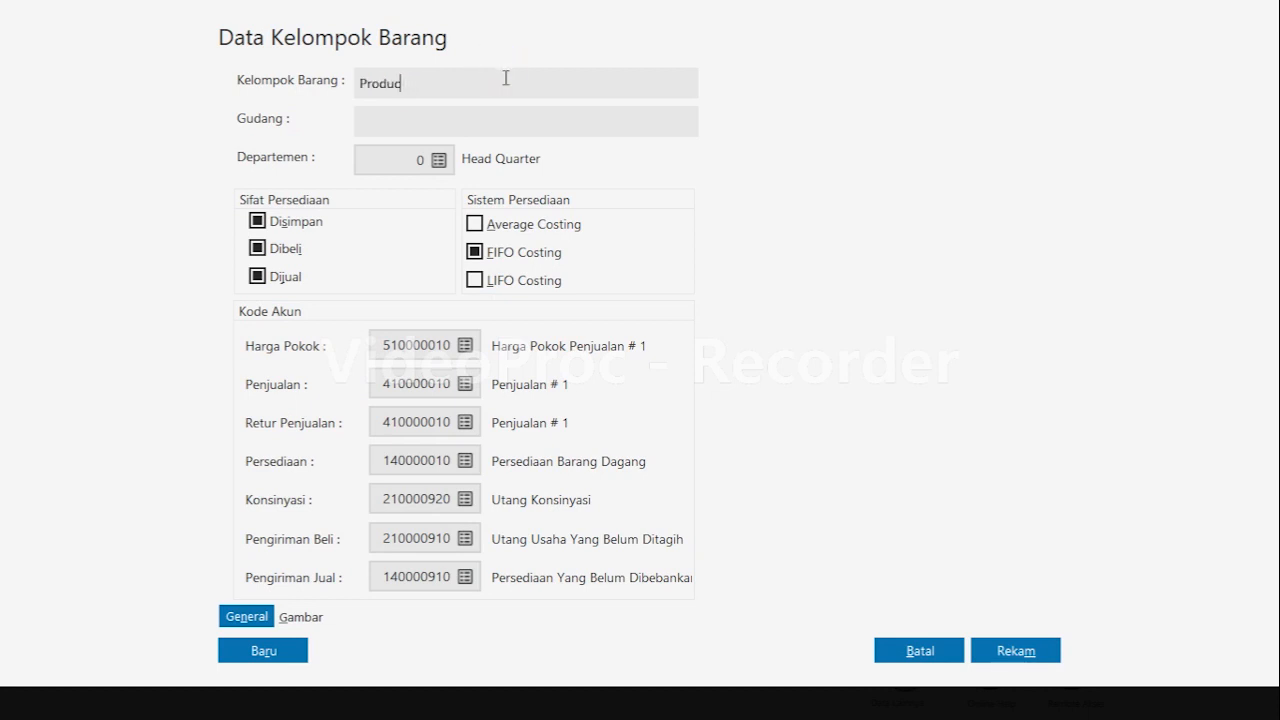
{"action": "key", "text": "BackSpace"}
{"action": "key", "text": "BackSpace"}
{"action": "key", "text": "BackSpace"}
{"action": "type", "text": "Persediaan Barang Dagang"}
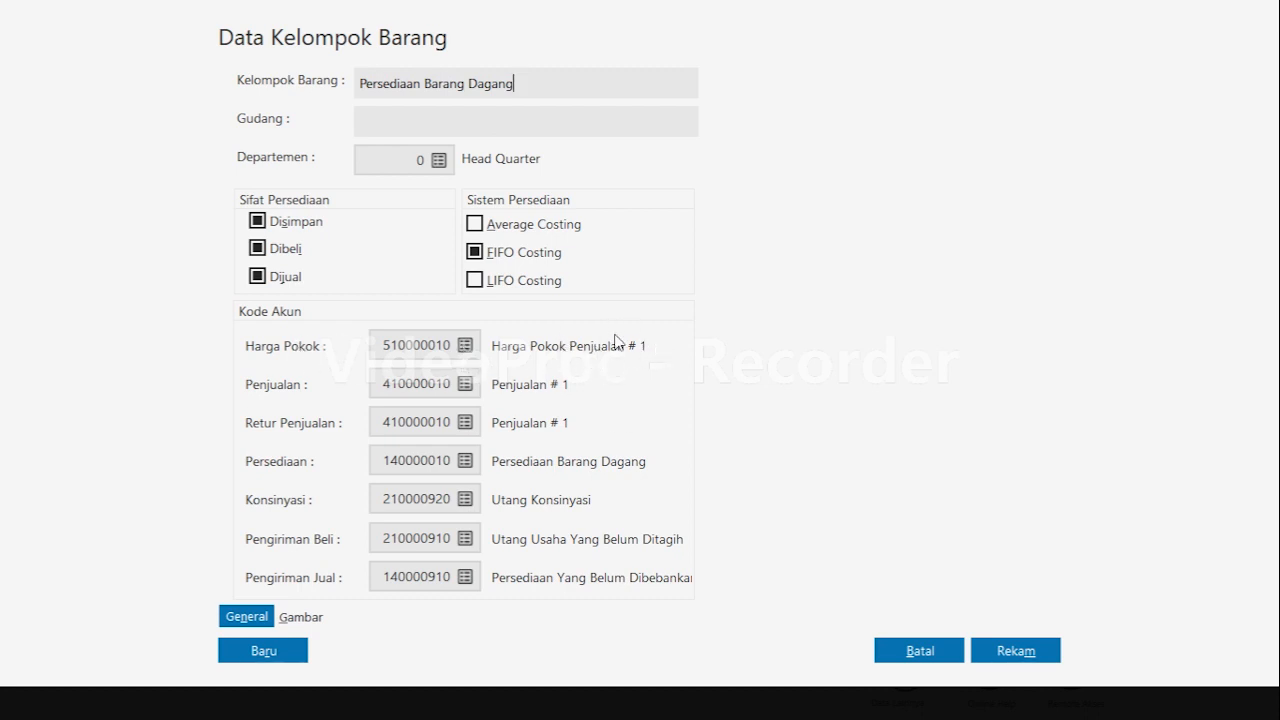
Rename the item group's cost of goods sold account 510000010 to Harga Pokok Penjualan, acknowledging the warning.
{"action": "left_click", "coordinate": [474, 348]}
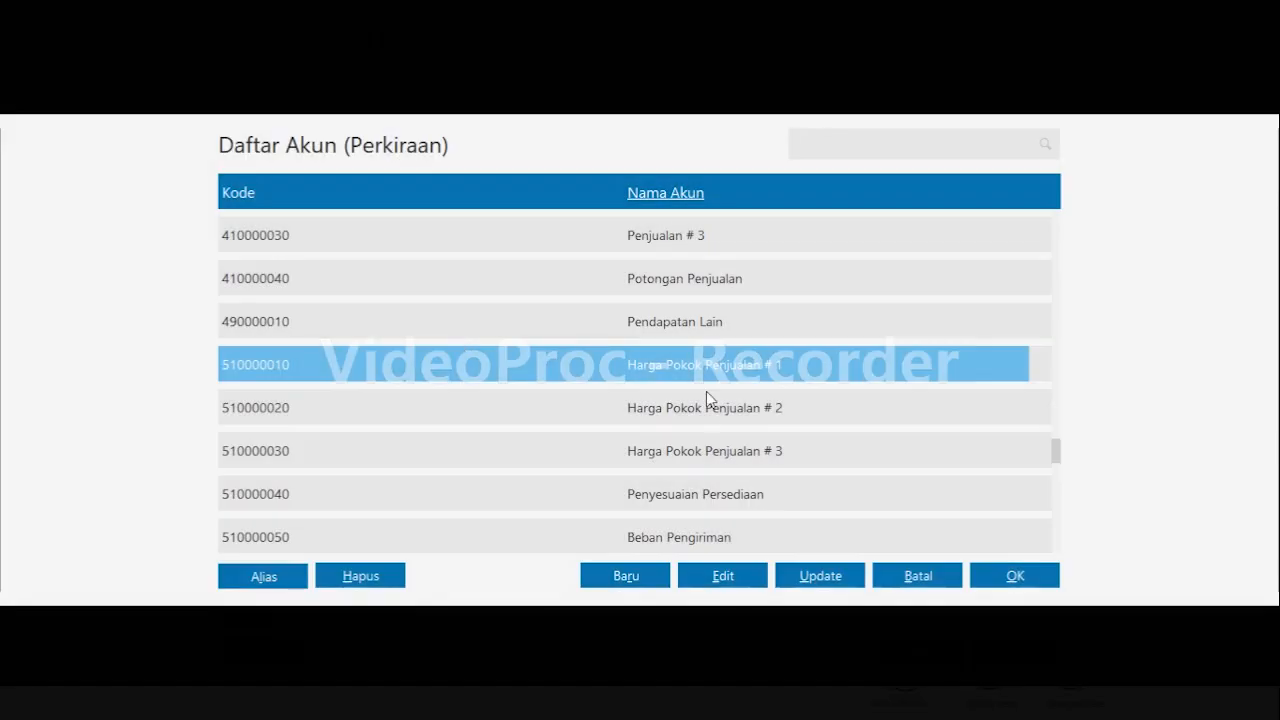
{"action": "left_click", "coordinate": [726, 575]}
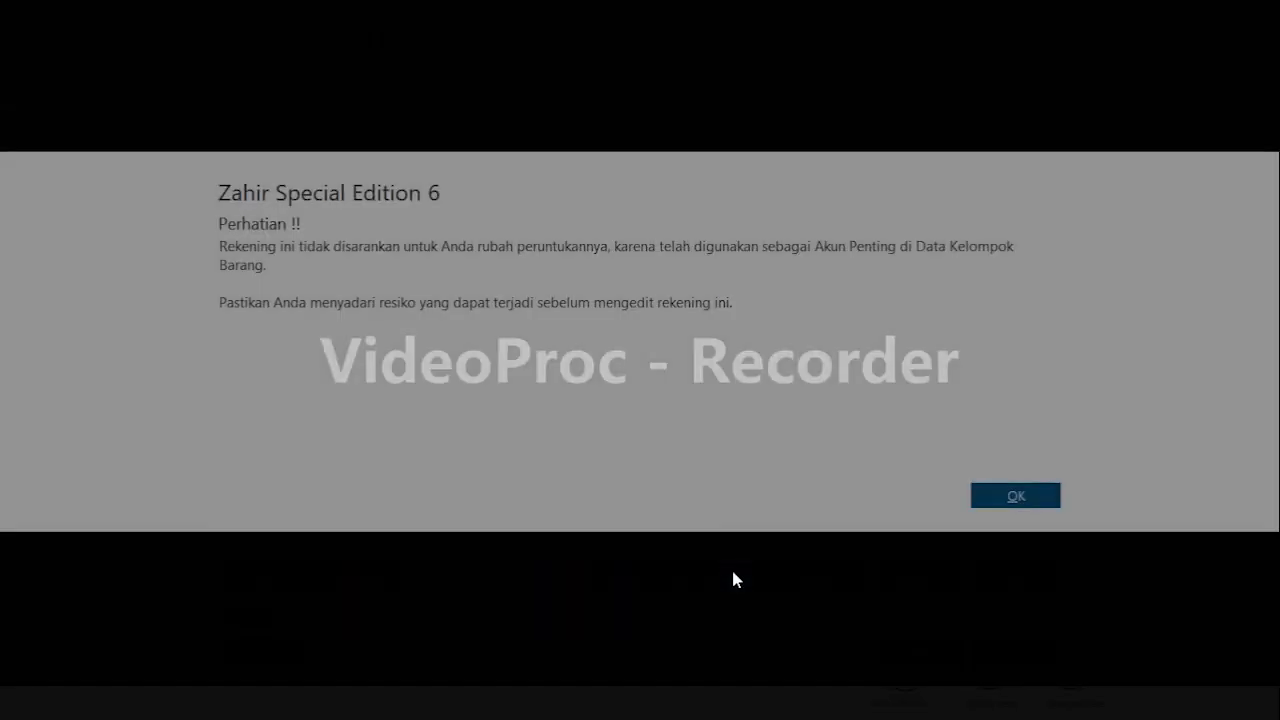
{"action": "left_click", "coordinate": [1018, 492]}
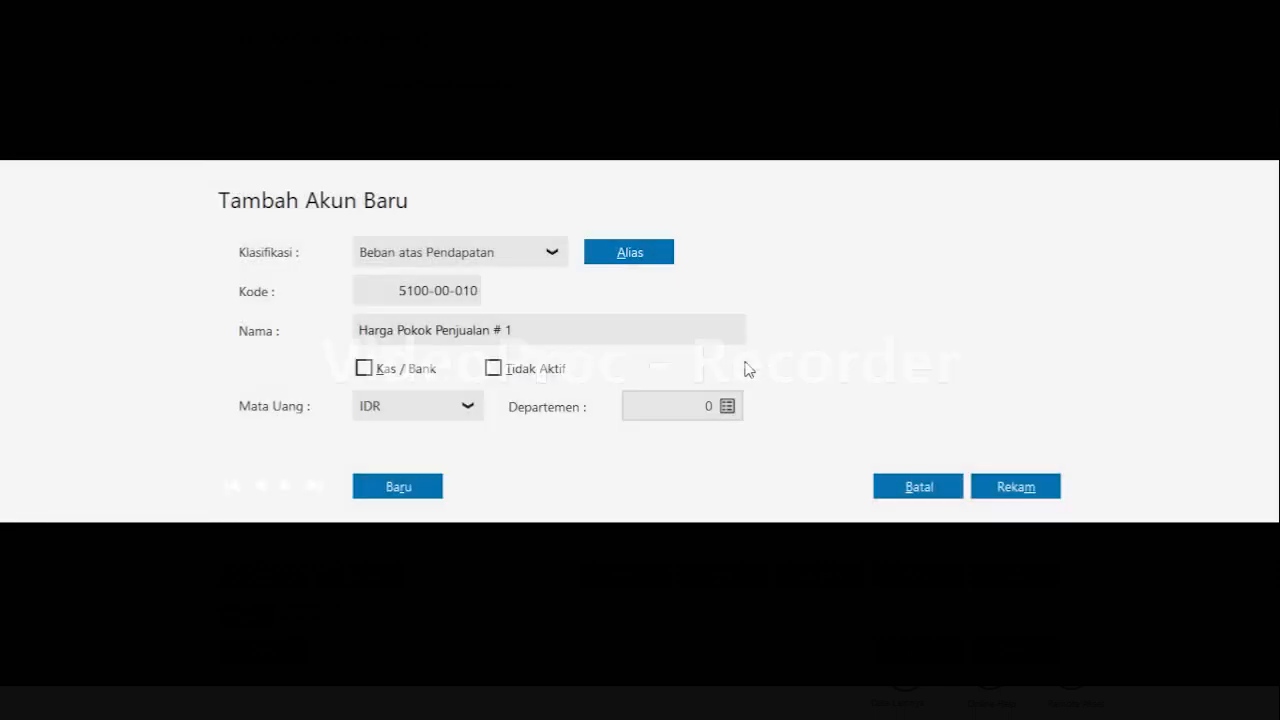
{"action": "left_click", "coordinate": [576, 322]}
{"action": "double_click", "coordinate": [576, 322]}
{"action": "key", "text": "BackSpace"}
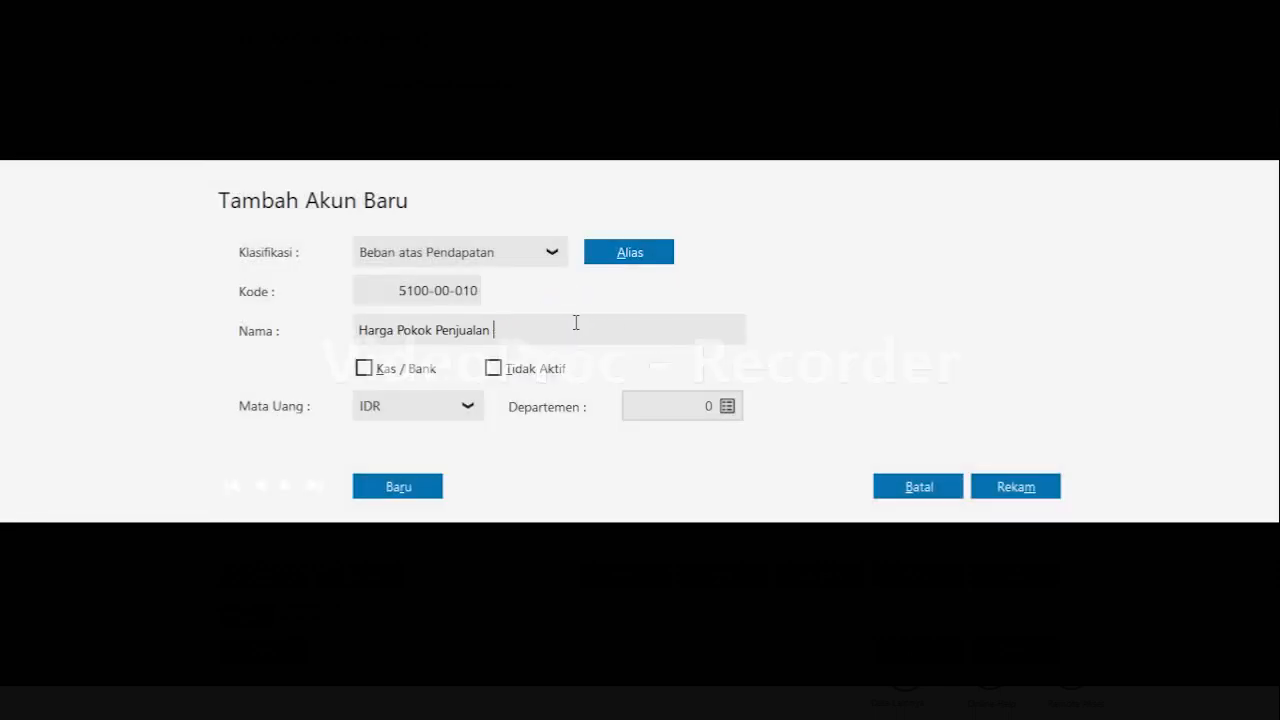
{"action": "left_click", "coordinate": [1023, 486]}
{"action": "left_click", "coordinate": [996, 571]}
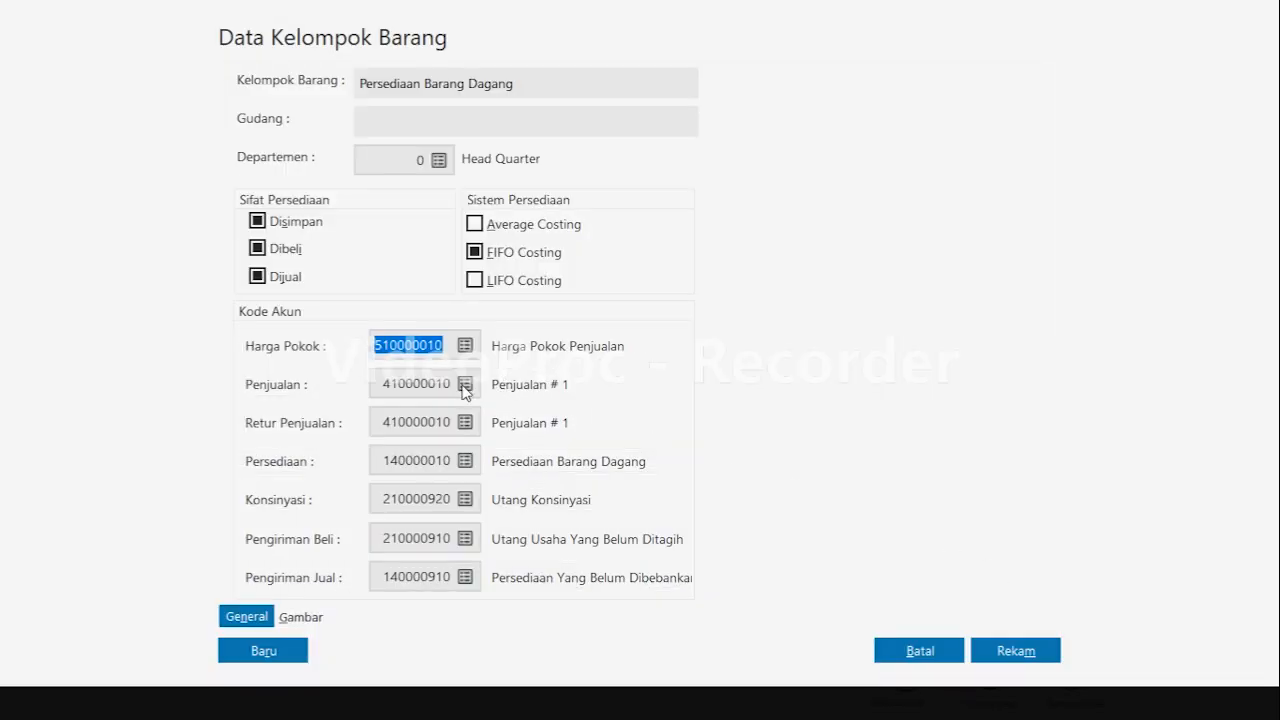
Rename the sales account 410000010 to Penjualan, acknowledging the warning.
{"action": "left_click", "coordinate": [464, 384]}
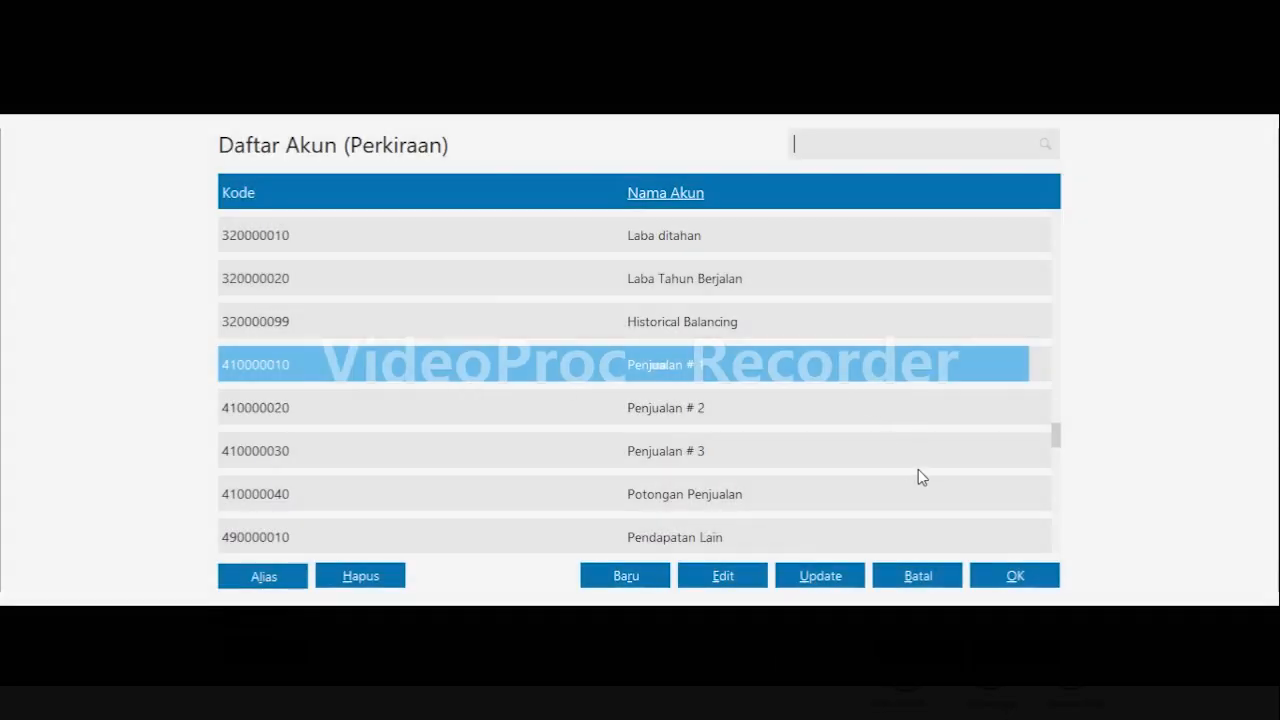
{"action": "left_click", "coordinate": [724, 576]}
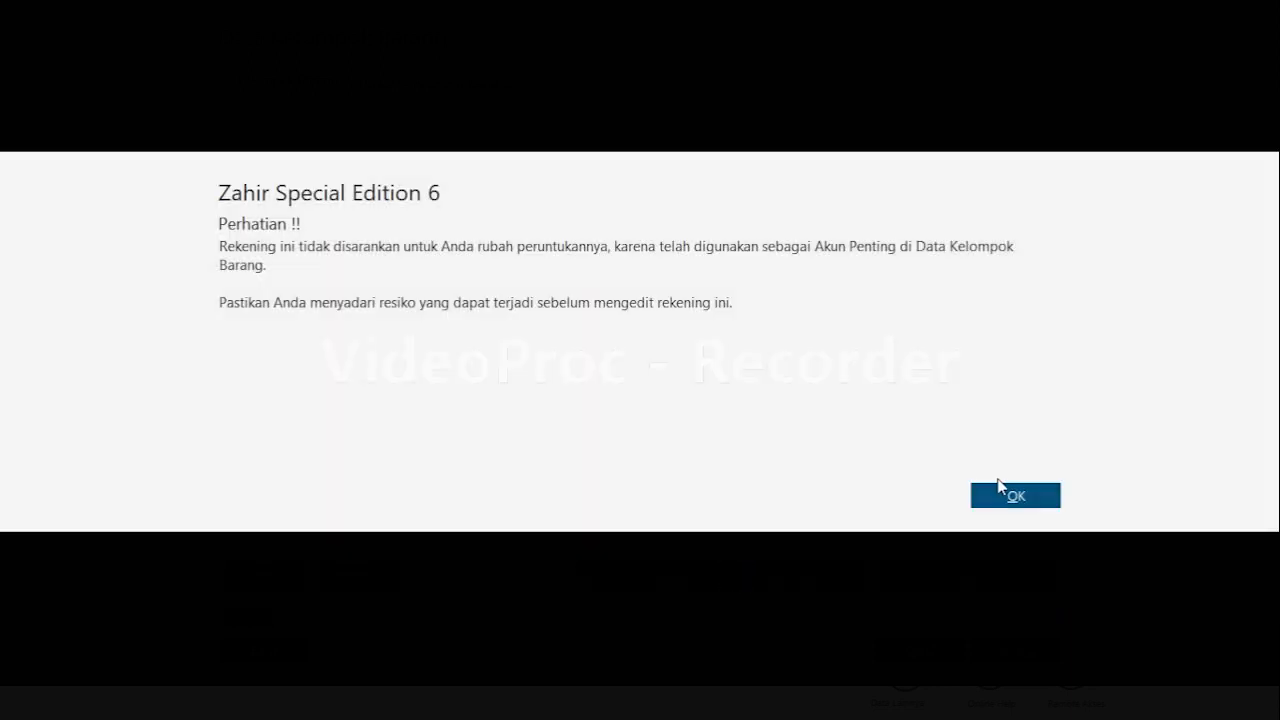
{"action": "left_click", "coordinate": [1000, 492]}
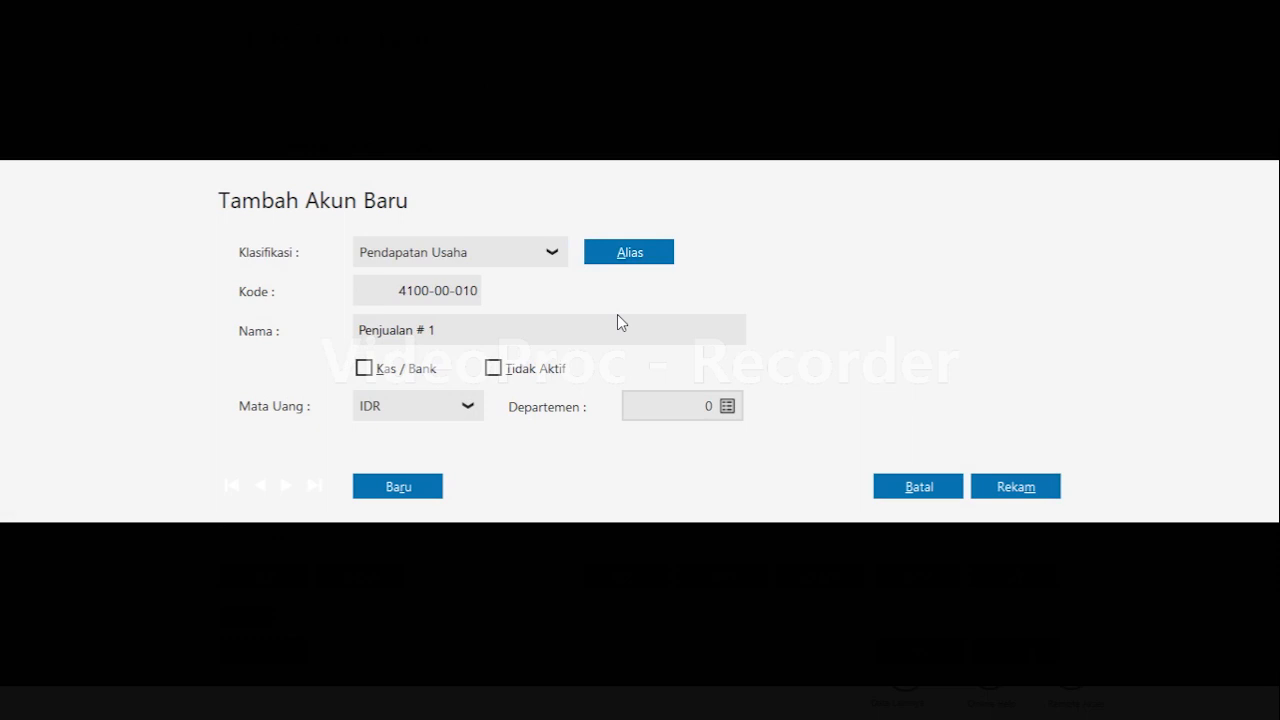
{"action": "double_click", "coordinate": [605, 328]}
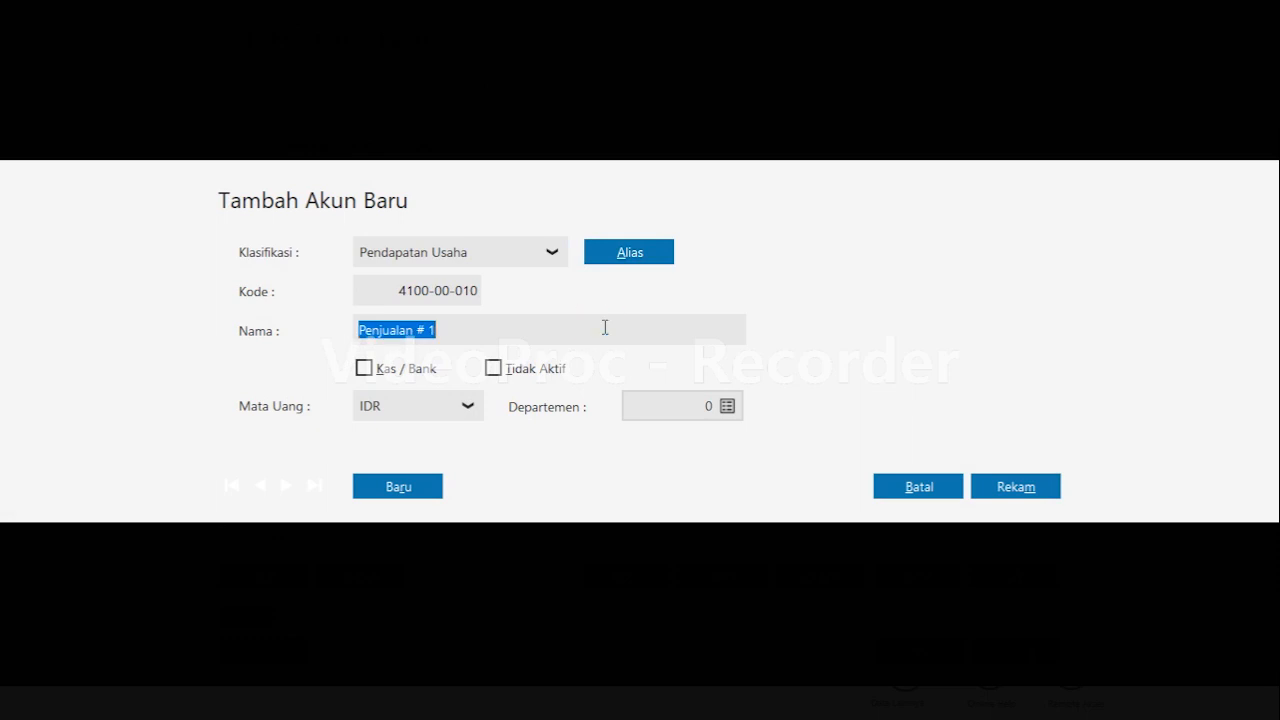
{"action": "key", "text": "BackSpace"}
{"action": "key", "text": "BackSpace"}
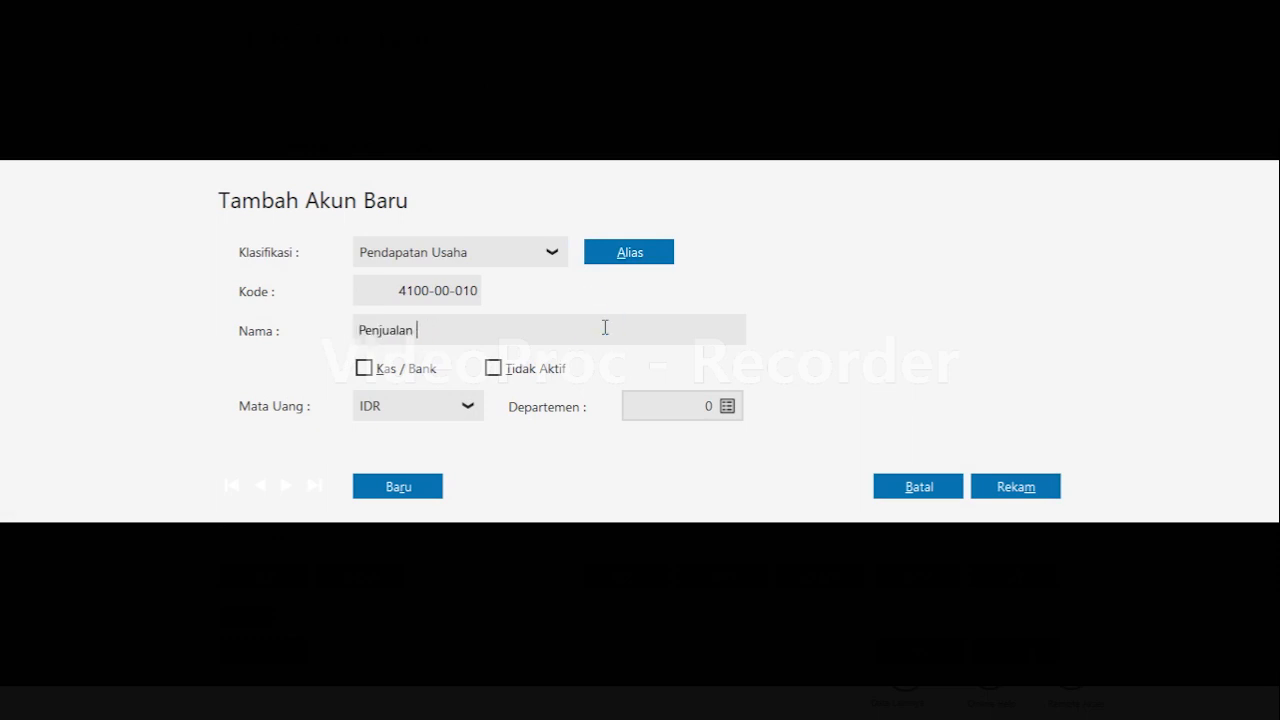
{"action": "left_click", "coordinate": [1045, 490]}
{"action": "left_click", "coordinate": [993, 575]}
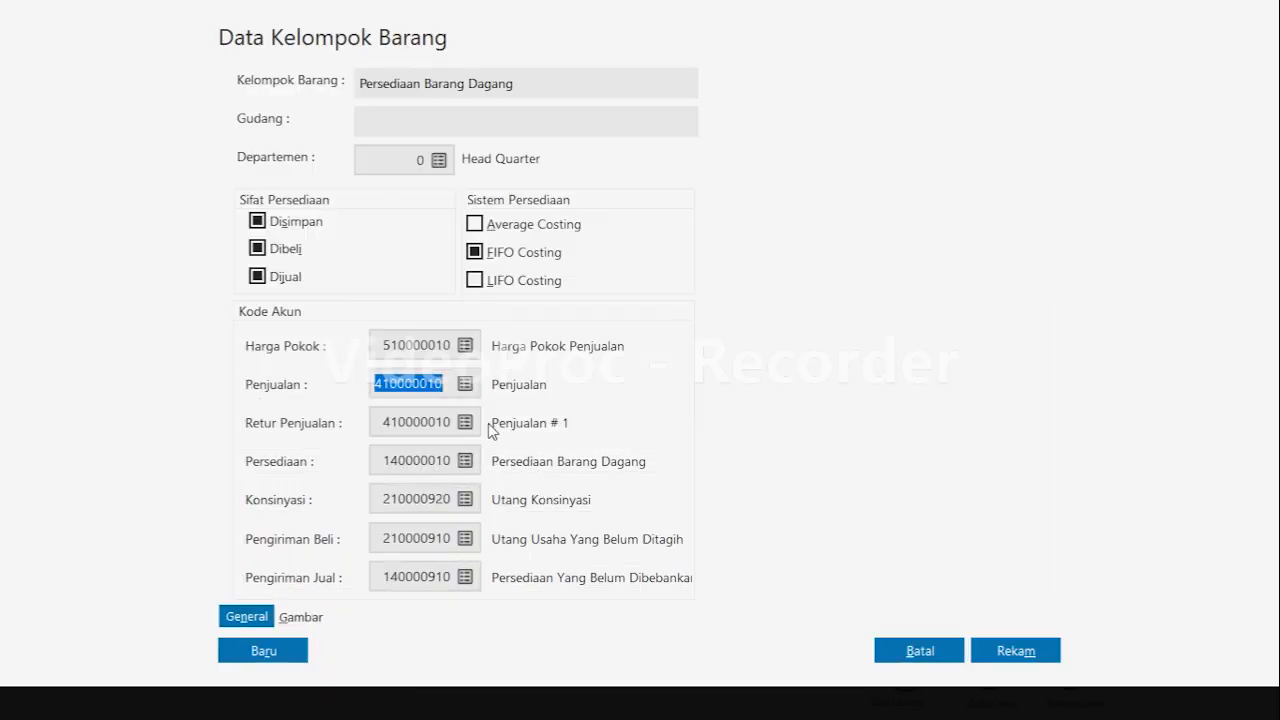
Save the Persediaan Barang Dagang item group and assign it to the item.
{"action": "key", "text": "Tab"}
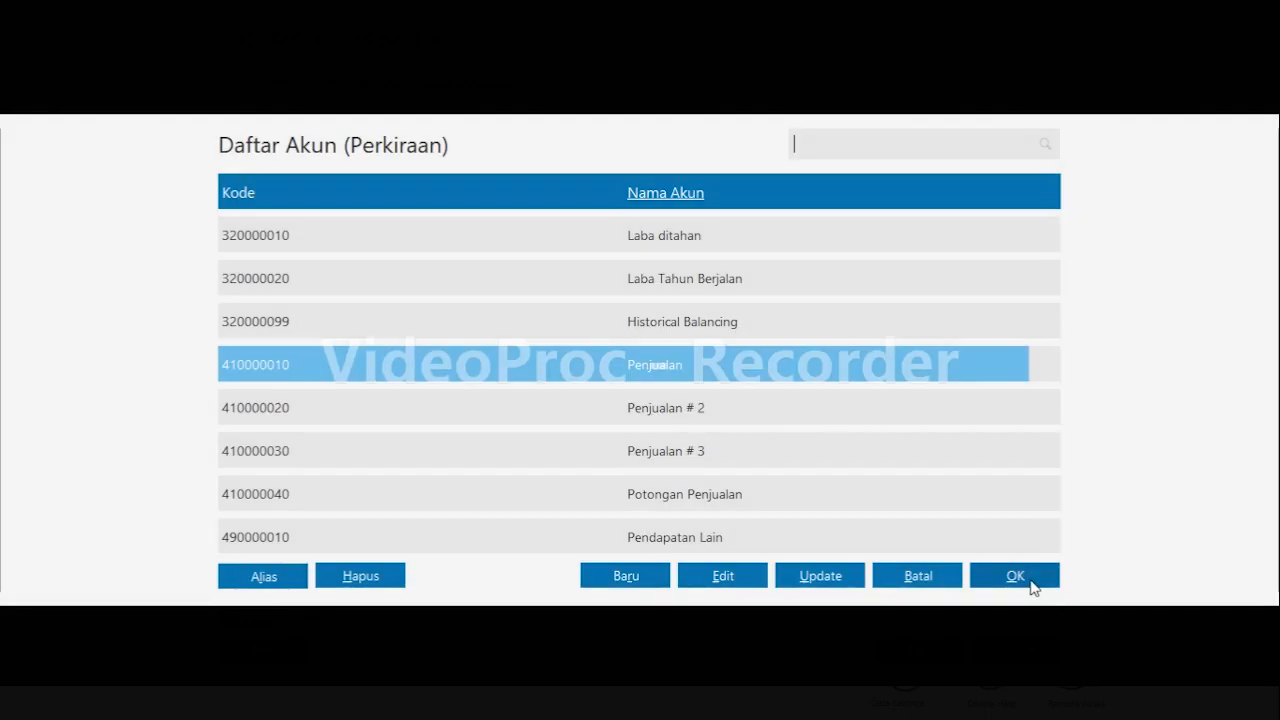
{"action": "left_click", "coordinate": [1014, 575]}
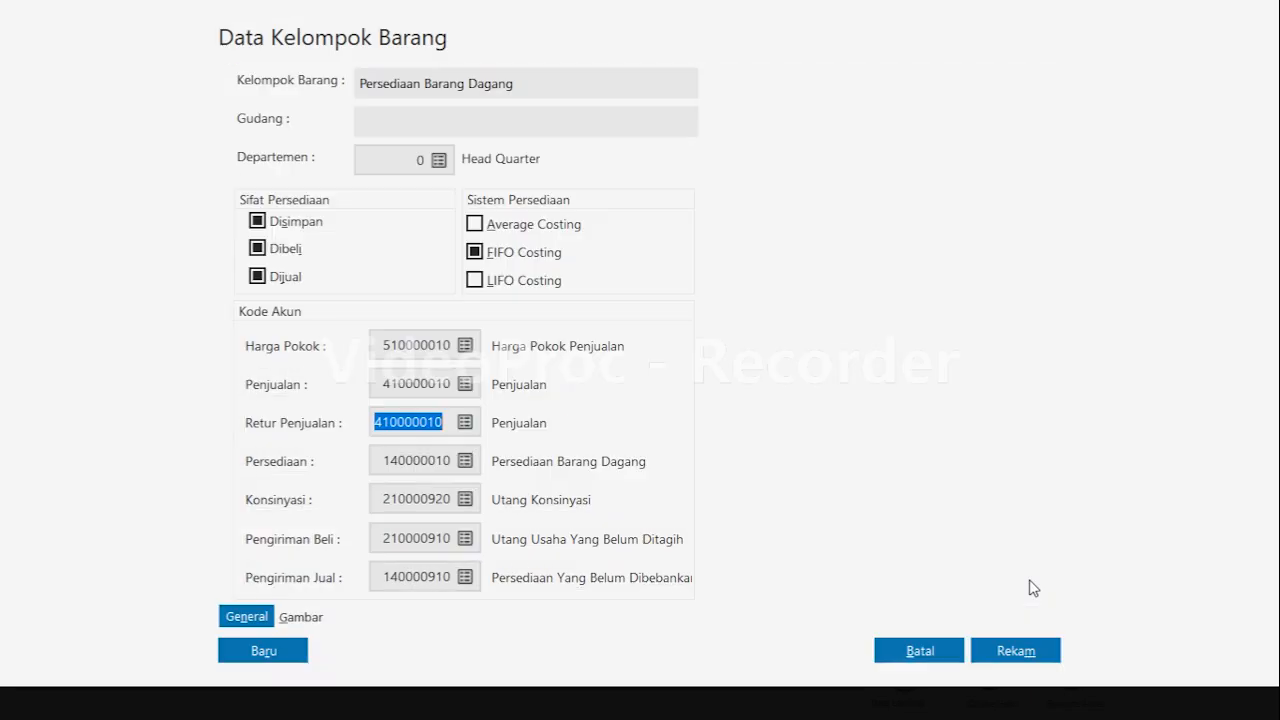
{"action": "left_click", "coordinate": [1018, 655]}
{"action": "left_click", "coordinate": [950, 472]}
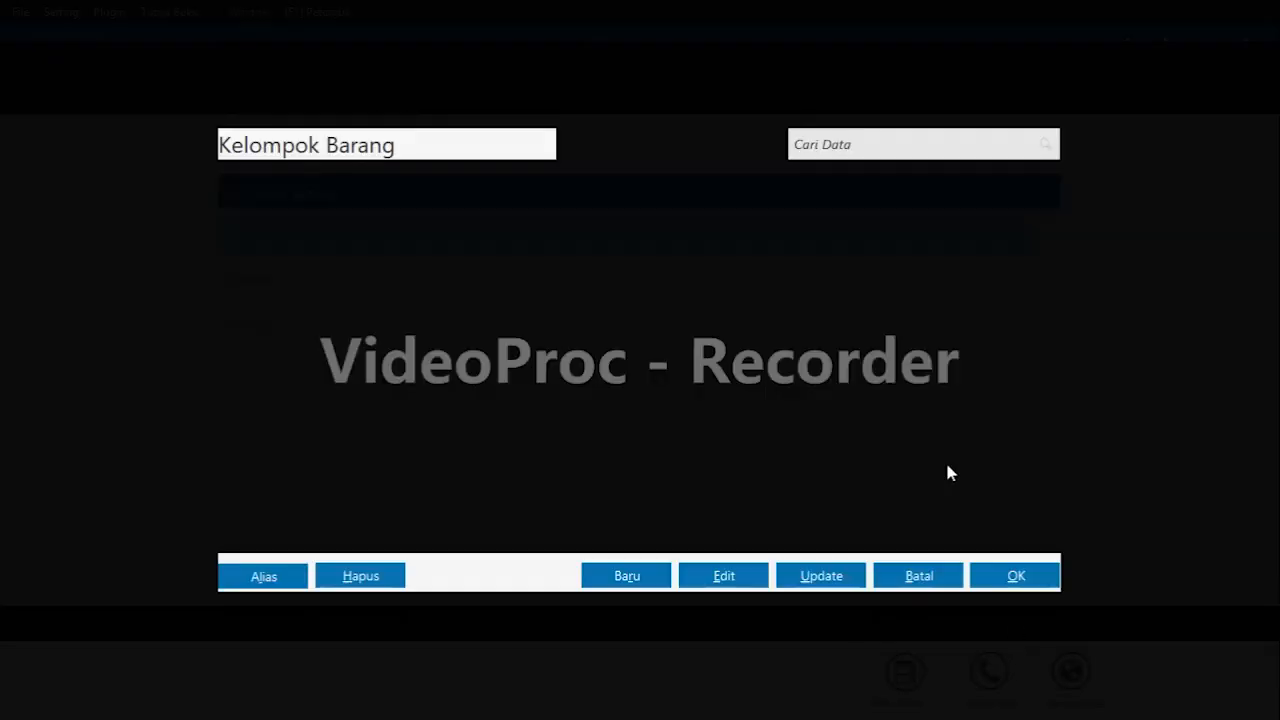
{"action": "left_click", "coordinate": [1049, 576]}
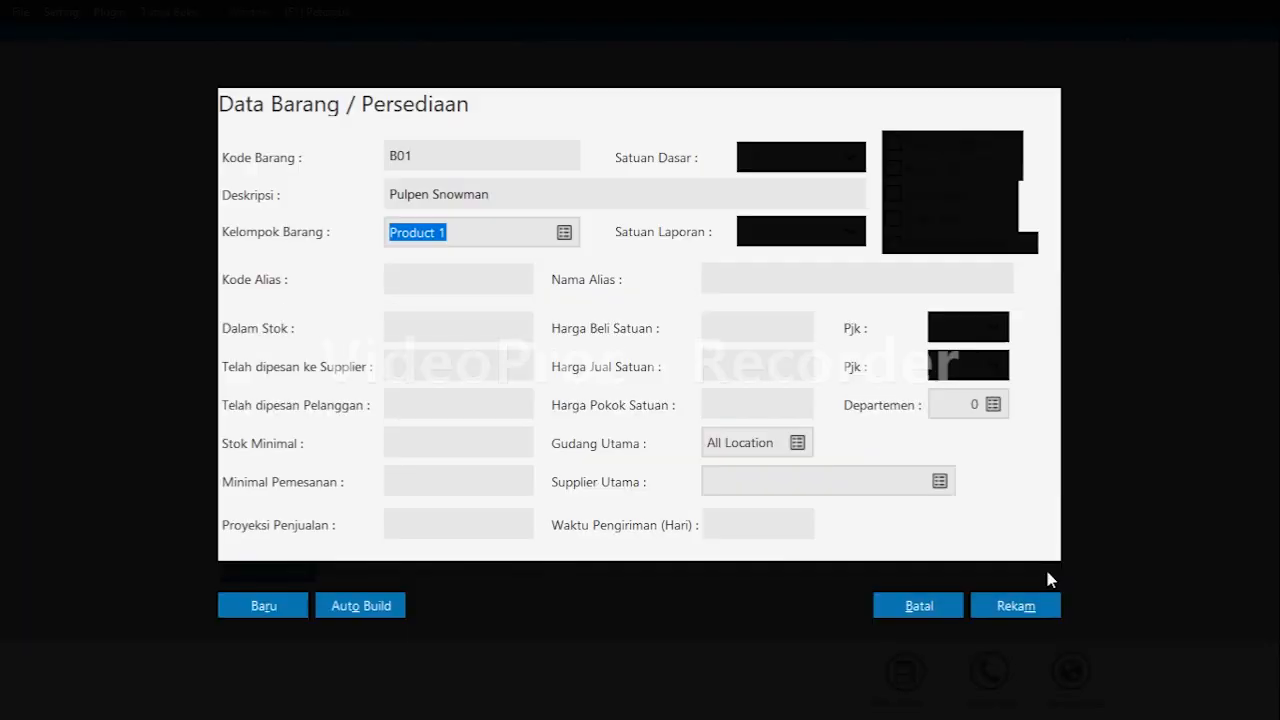
Set item B01's base unit to Pack and start another new item.
{"action": "left_click", "coordinate": [820, 162]}
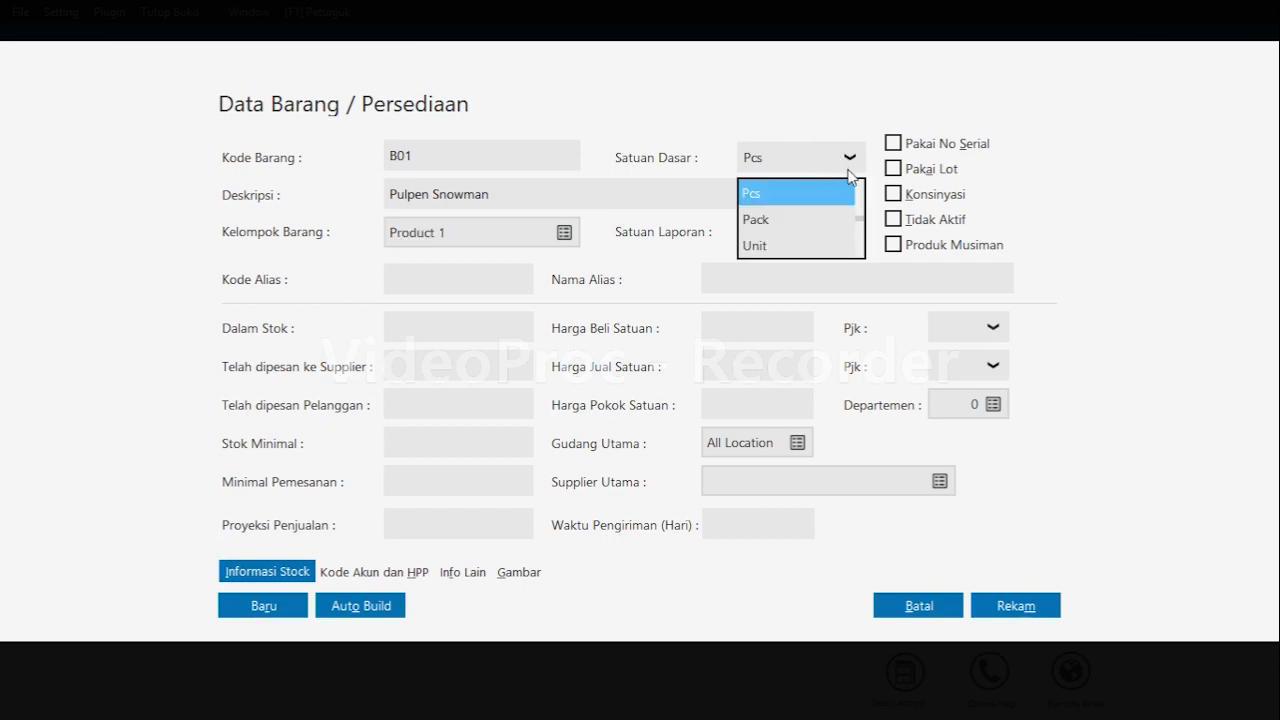
{"action": "left_click", "coordinate": [796, 221]}
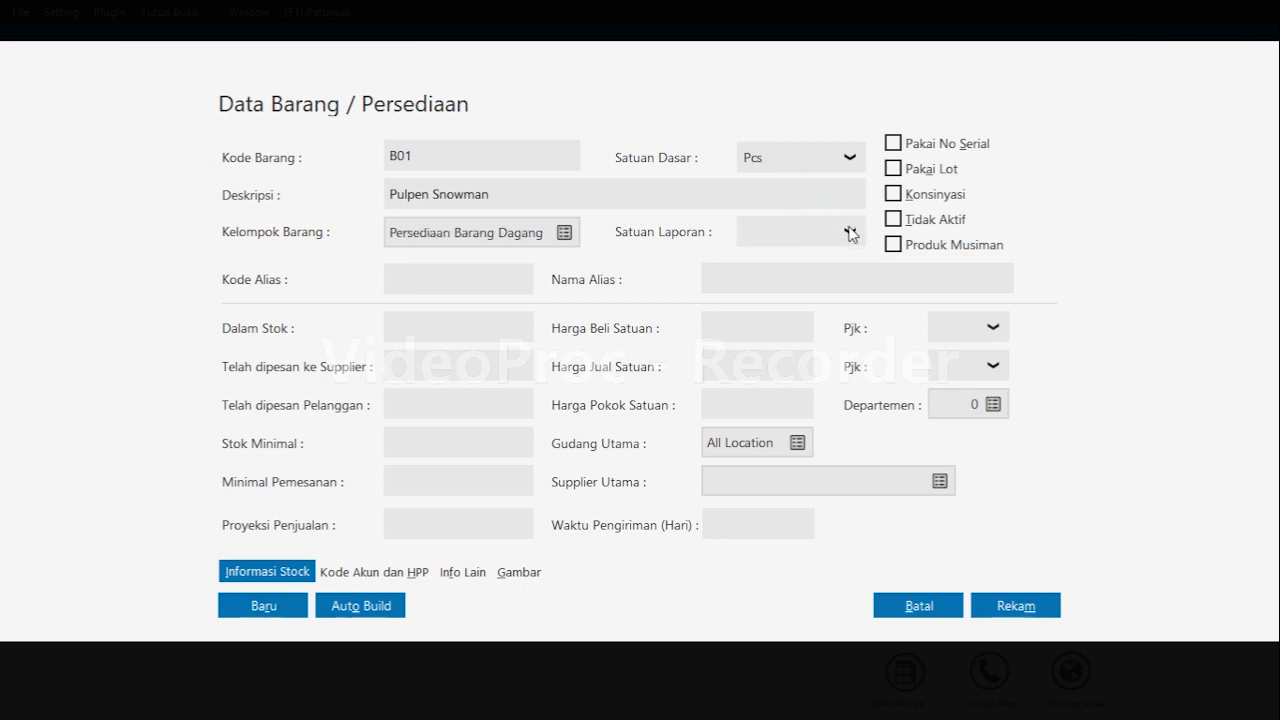
{"action": "left_click", "coordinate": [252, 613]}
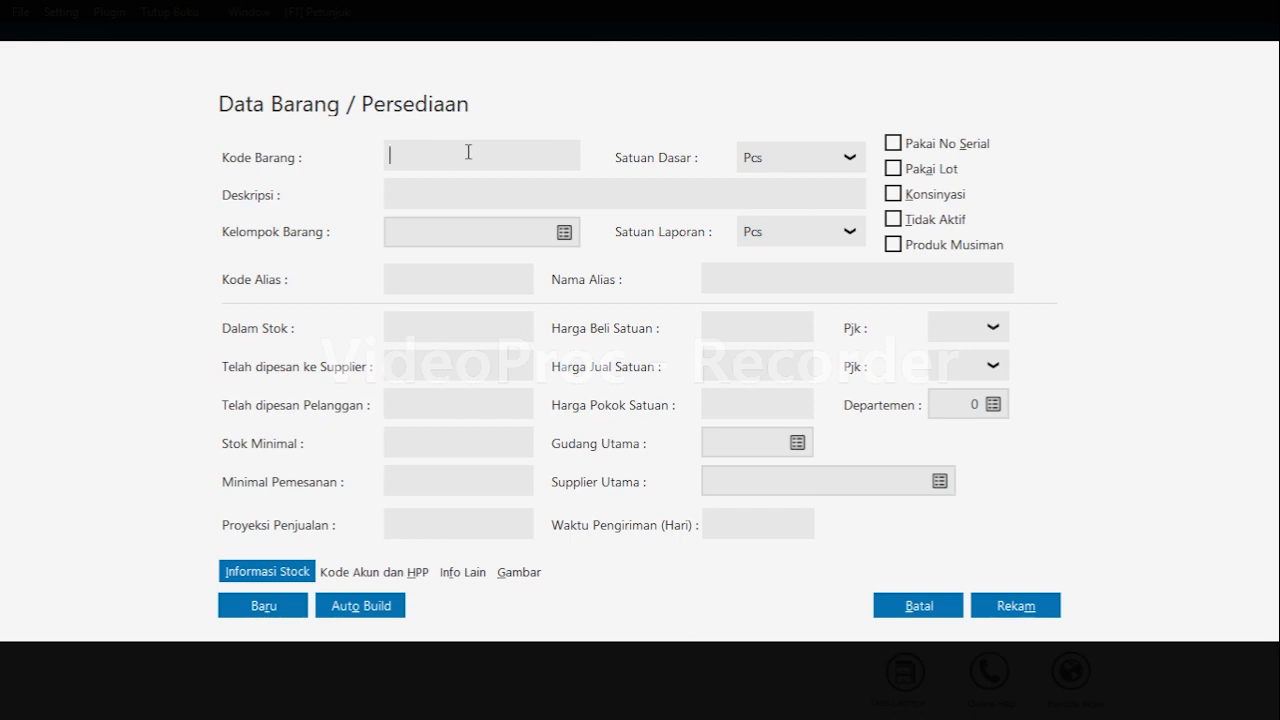
Enter item code B02 with description Buku Tulis BigBoss.
{"action": "type", "text": "B02"}
{"action": "key", "text": "Tab"}
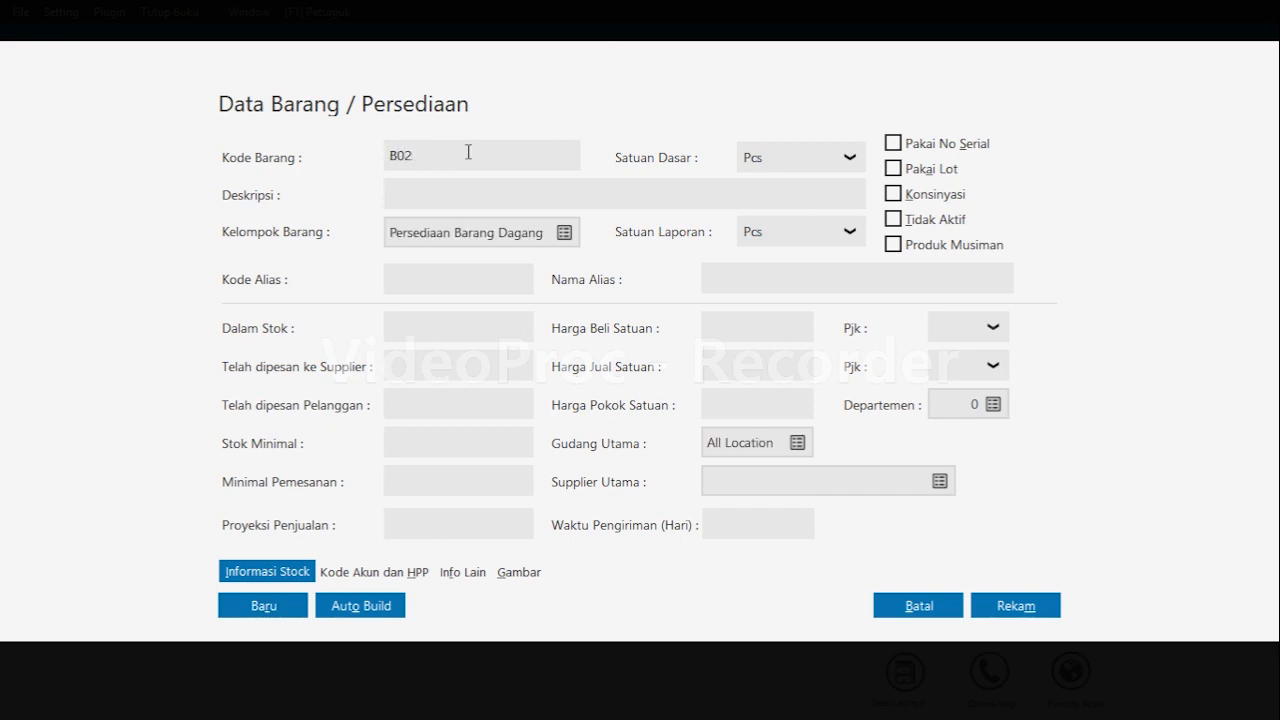
{"action": "type", "text": "Buku Tulis BigBoss"}
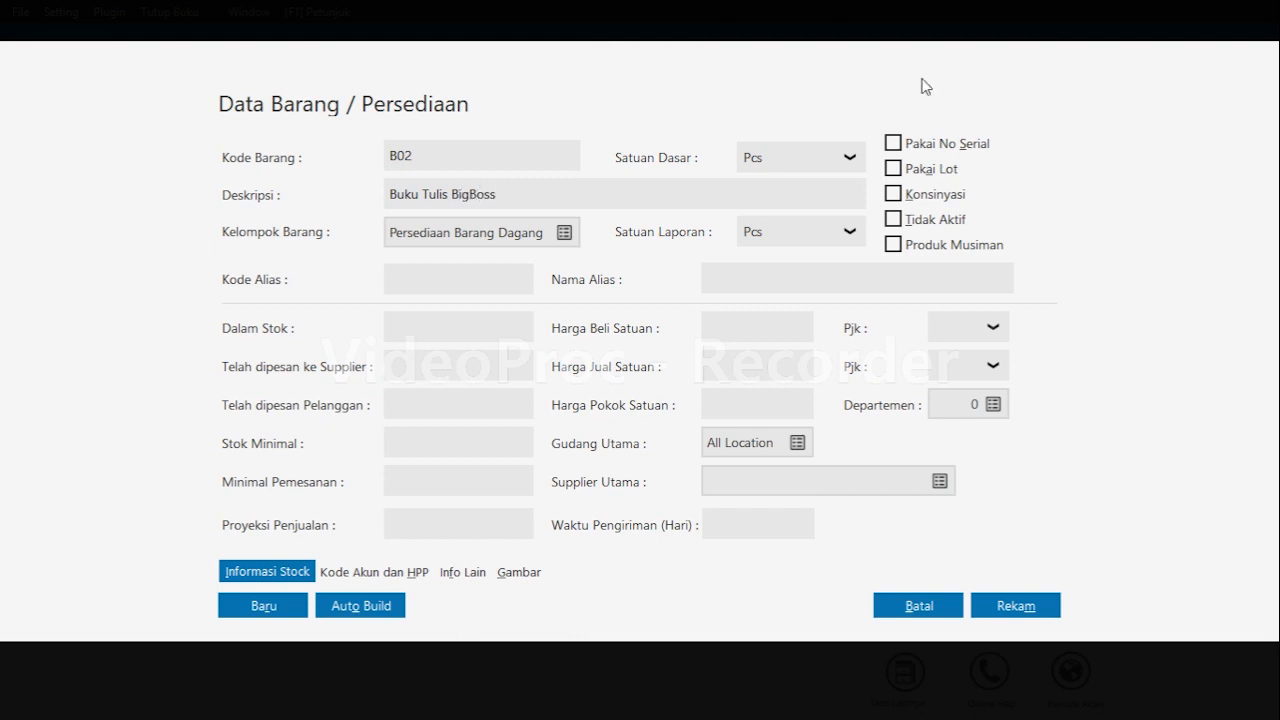
Set item B02's base unit to Pack and start another new item.
{"action": "left_click", "coordinate": [849, 157]}
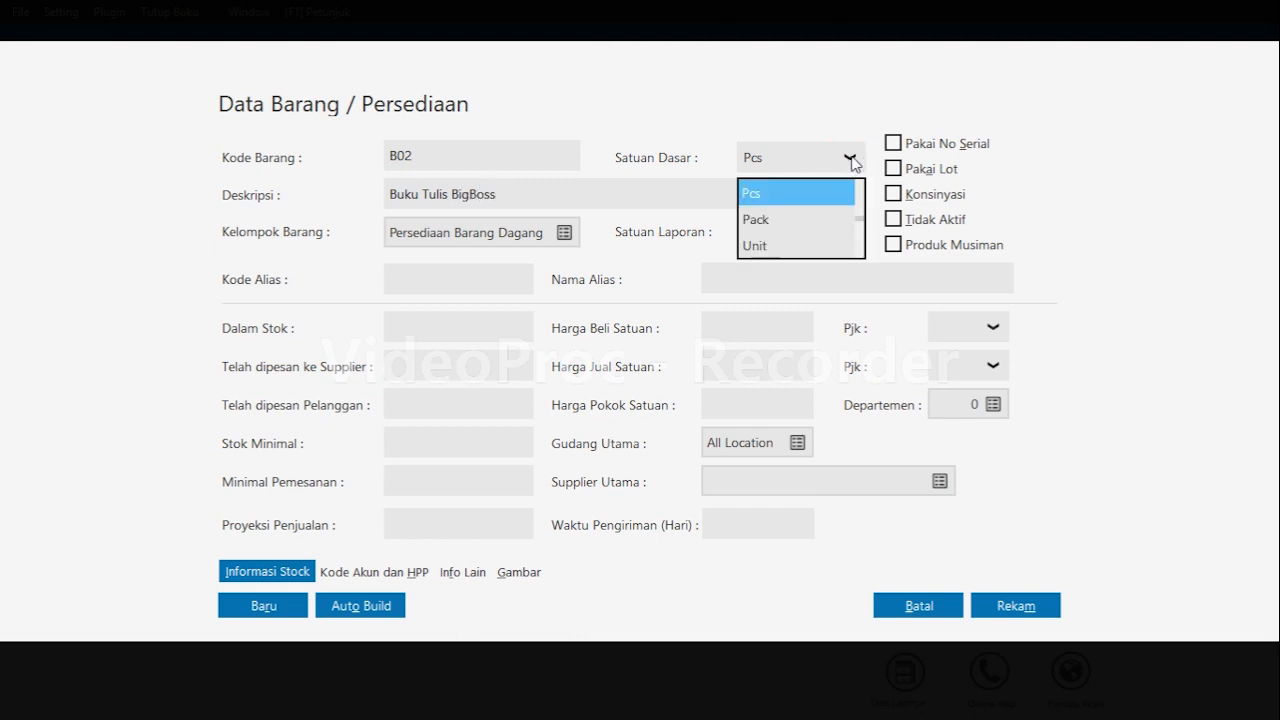
{"action": "left_click", "coordinate": [804, 213]}
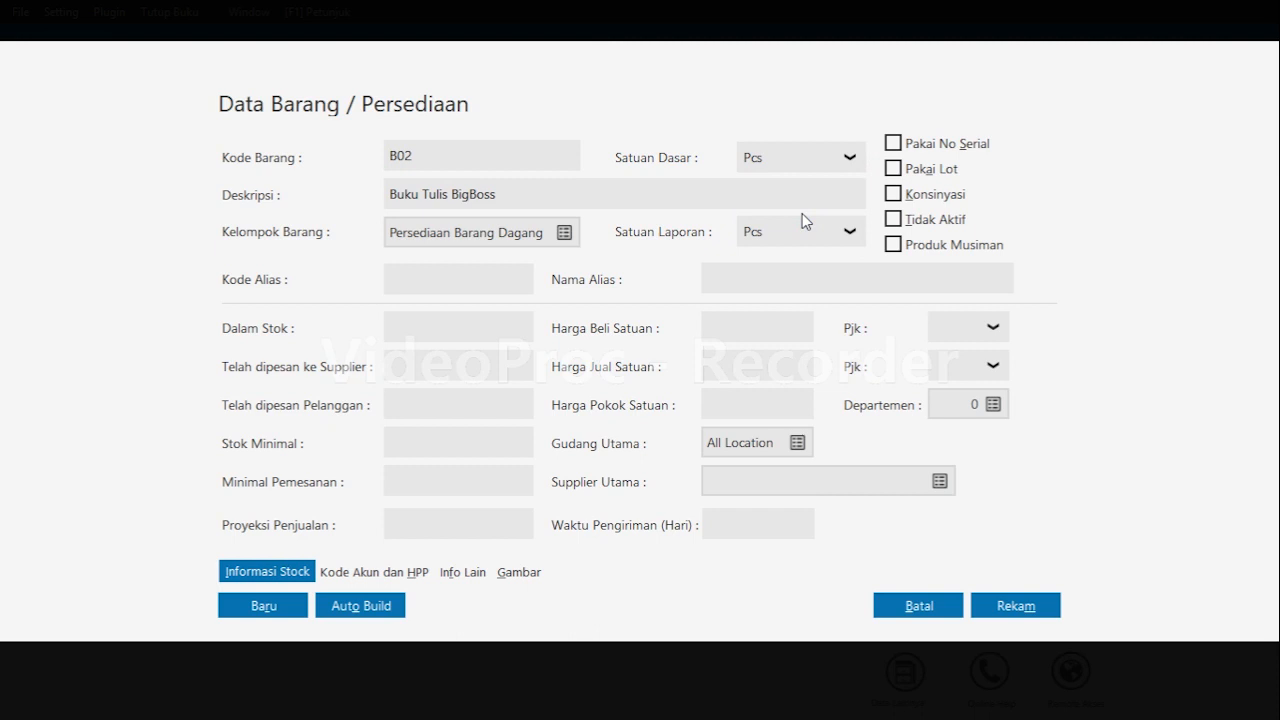
{"action": "left_click", "coordinate": [272, 611]}
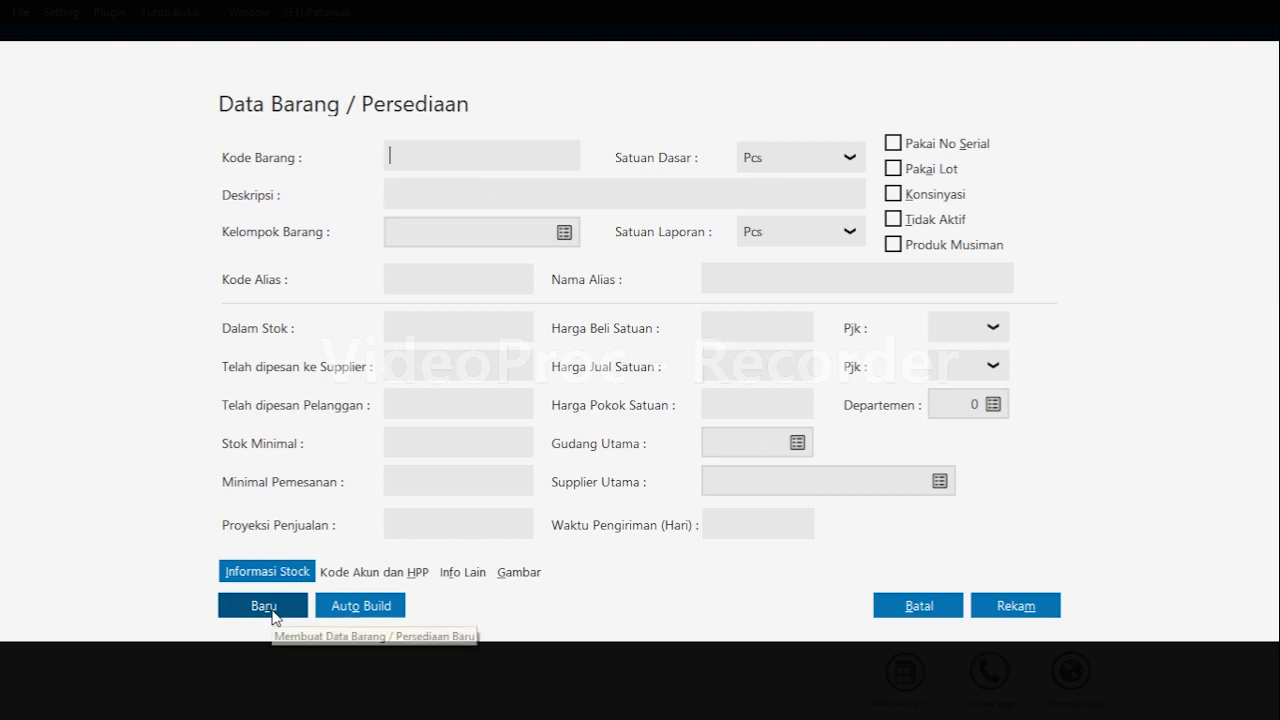
Enter item code B03 with description Spidol Snowman.
{"action": "type", "text": "b"}
{"action": "type", "text": "B0"}
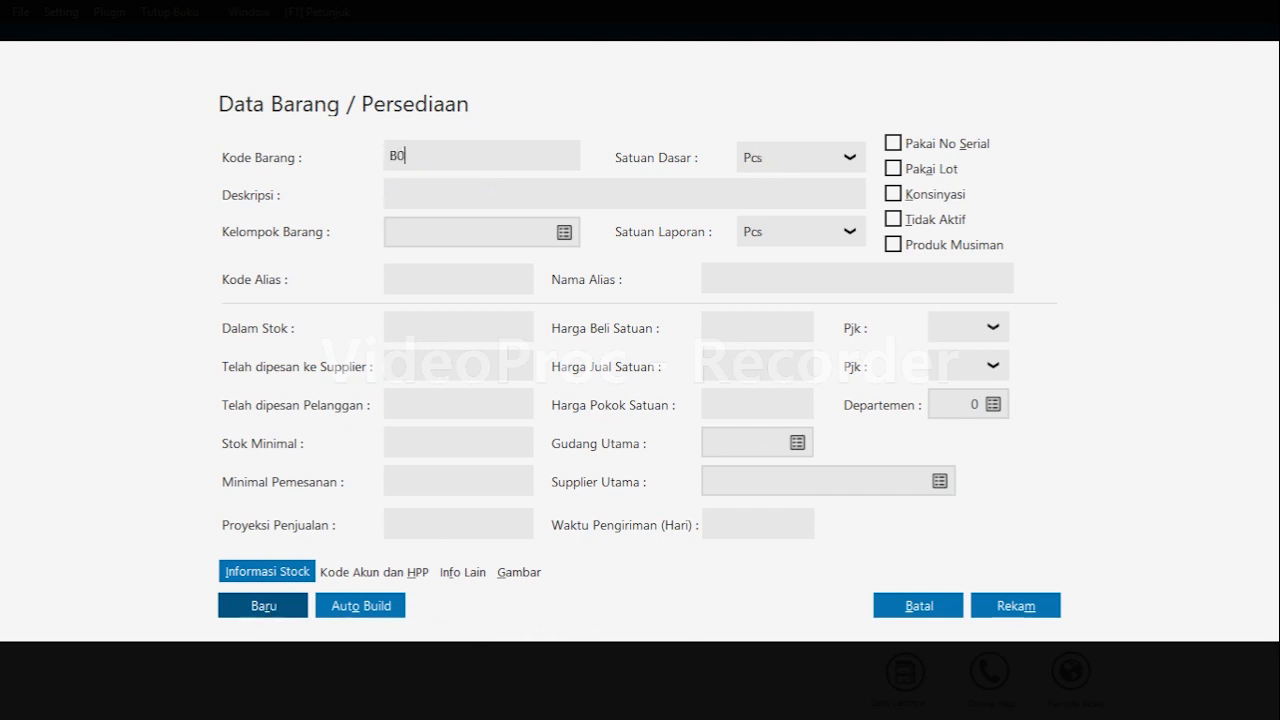
{"action": "type", "text": "3"}
{"action": "key", "text": "Tab"}
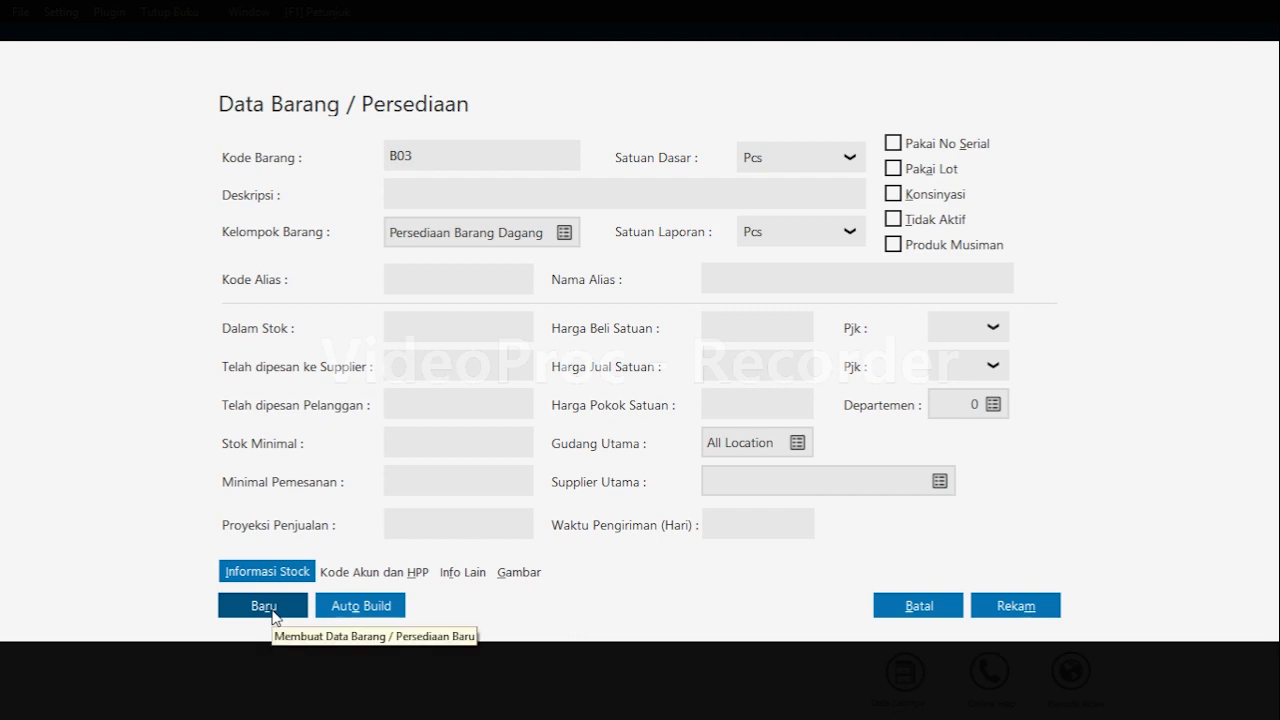
{"action": "type", "text": "Spid"}
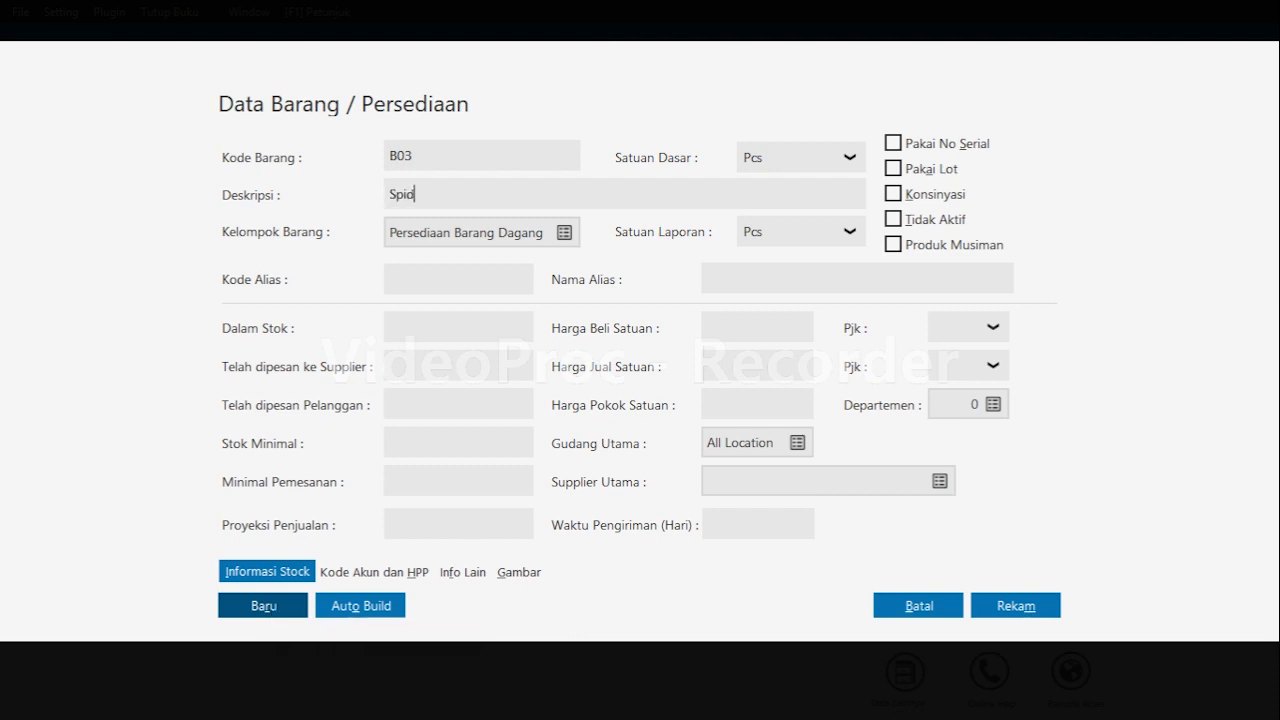
{"action": "type", "text": "ol Snowman"}
Set item B03's base unit to Pack and start another new item.
{"action": "left_click", "coordinate": [852, 159]}
{"action": "left_click", "coordinate": [797, 217]}
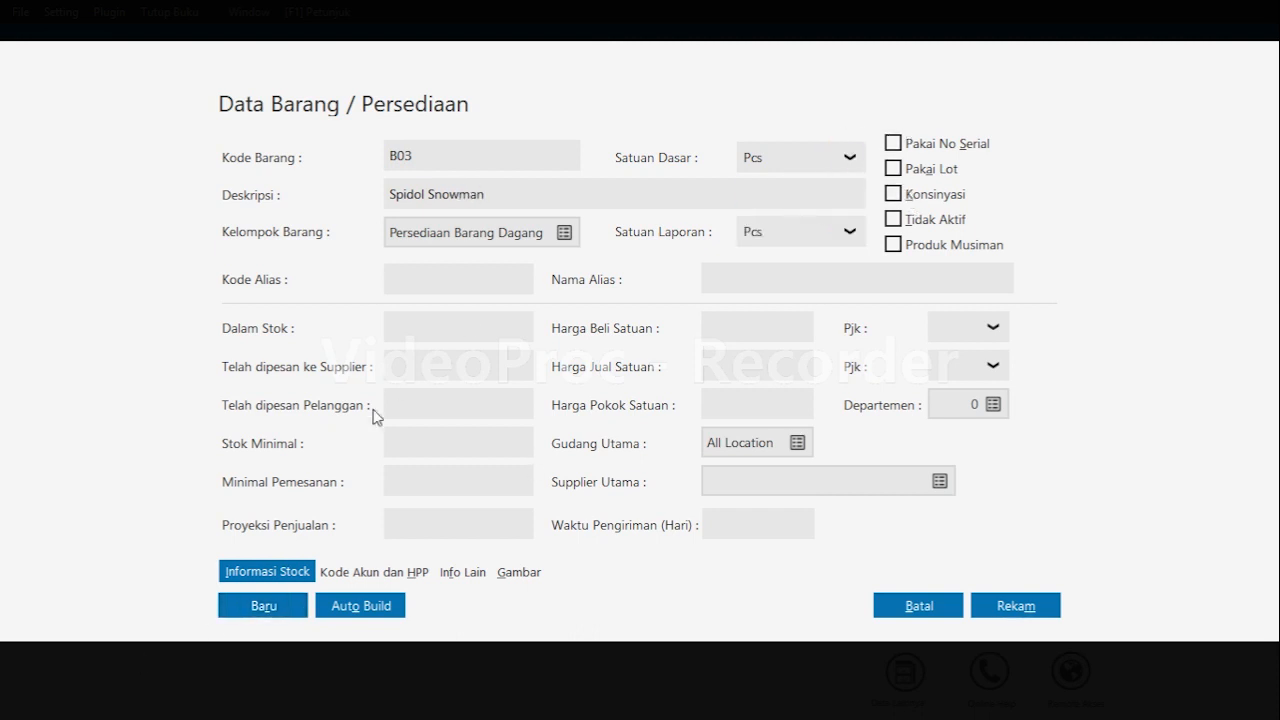
{"action": "left_click", "coordinate": [801, 232]}
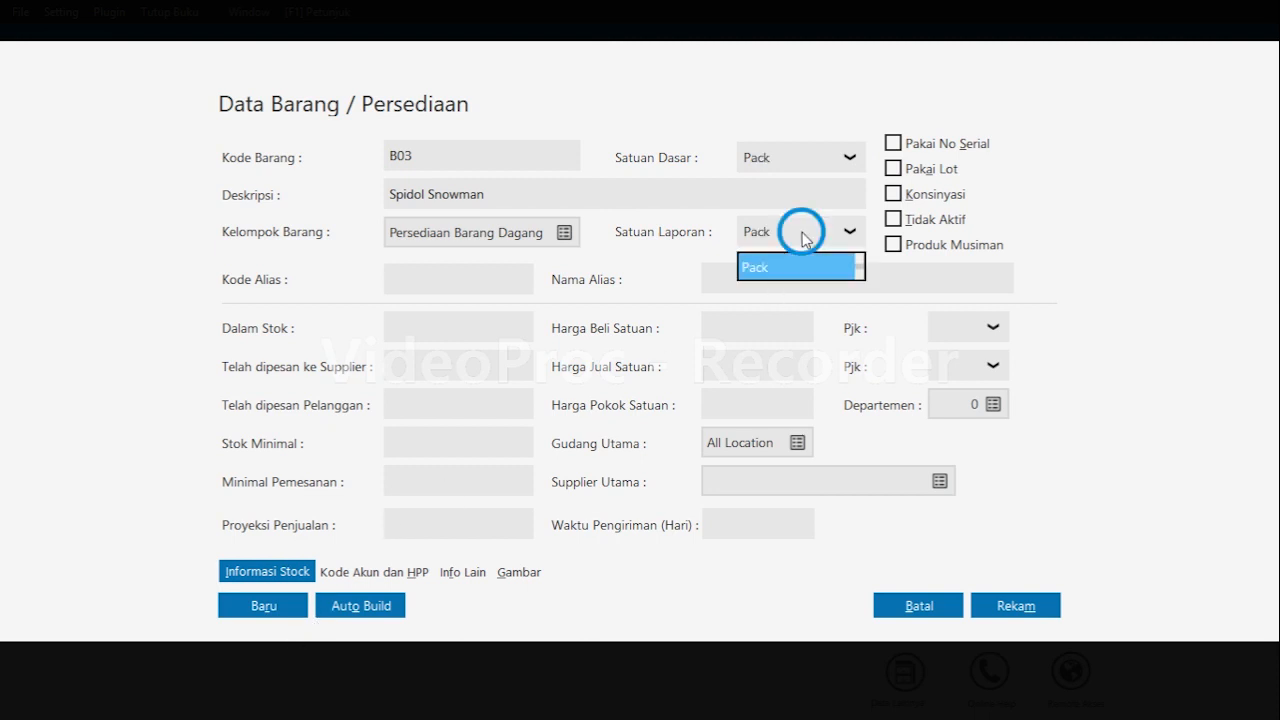
{"action": "left_click", "coordinate": [285, 613]}
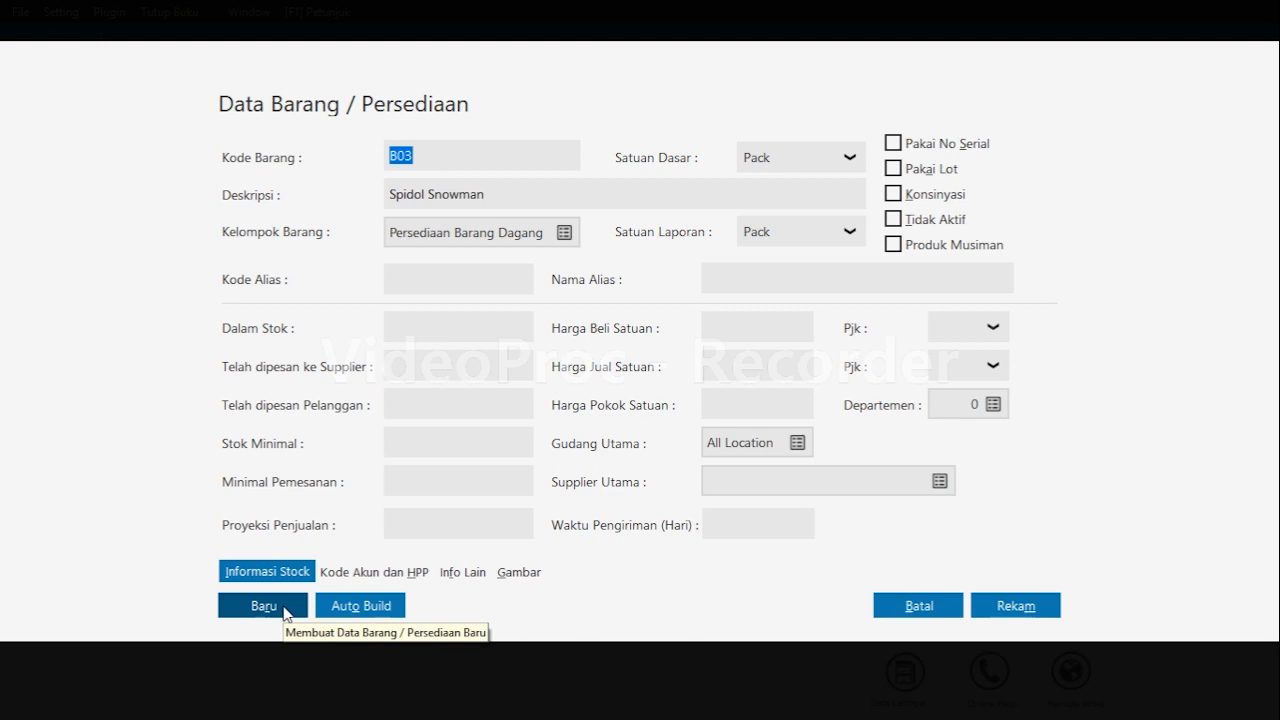
{"action": "left_click", "coordinate": [263, 606]}
Enter item code B04 with description Pensil 2B.
{"action": "left_click", "coordinate": [457, 152]}
{"action": "type", "text": "b"}
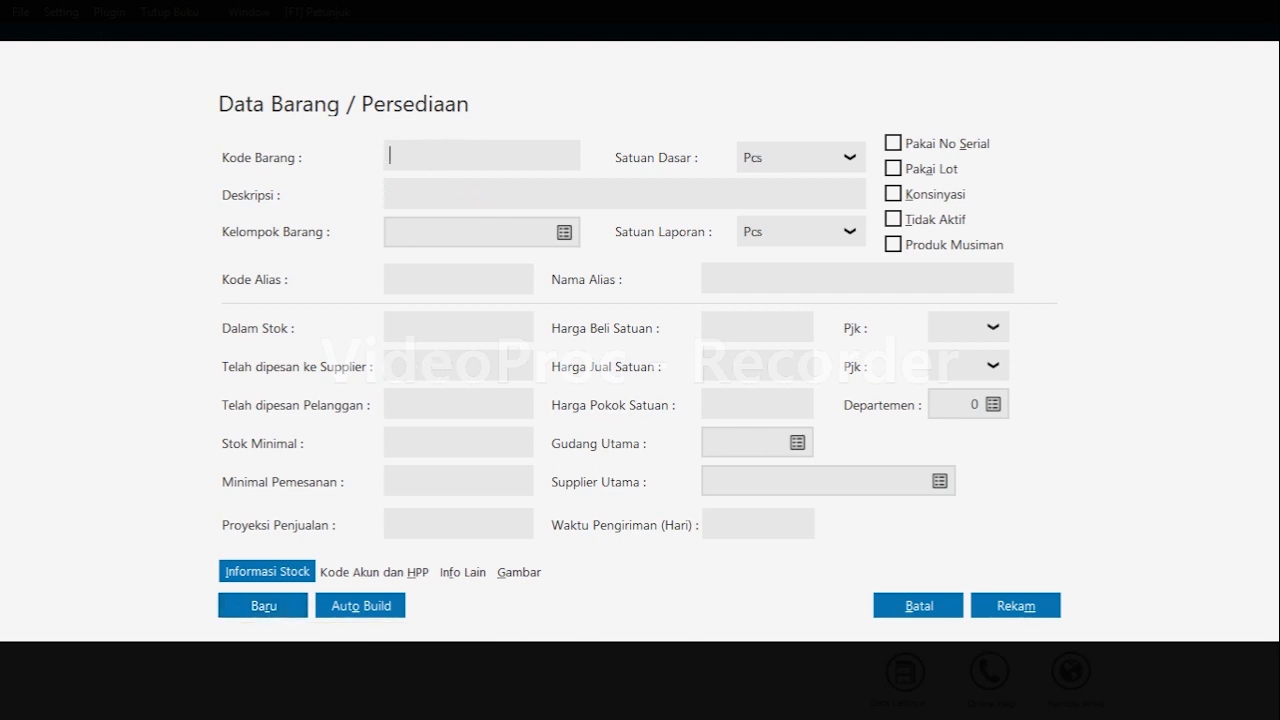
{"action": "type", "text": "B04"}
{"action": "key", "text": "Tab"}
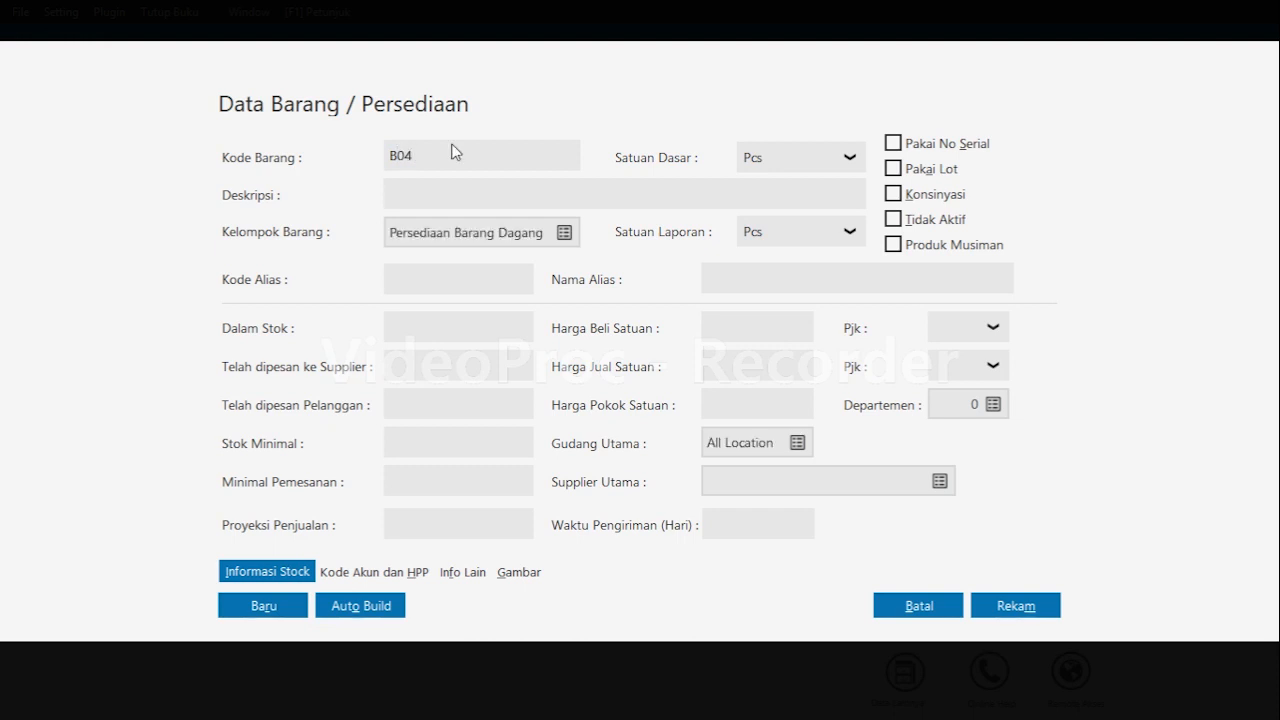
{"action": "type", "text": "Pensil 2B"}
Set item B04's base and reporting units to Pack and start another new item.
{"action": "left_click", "coordinate": [849, 155]}
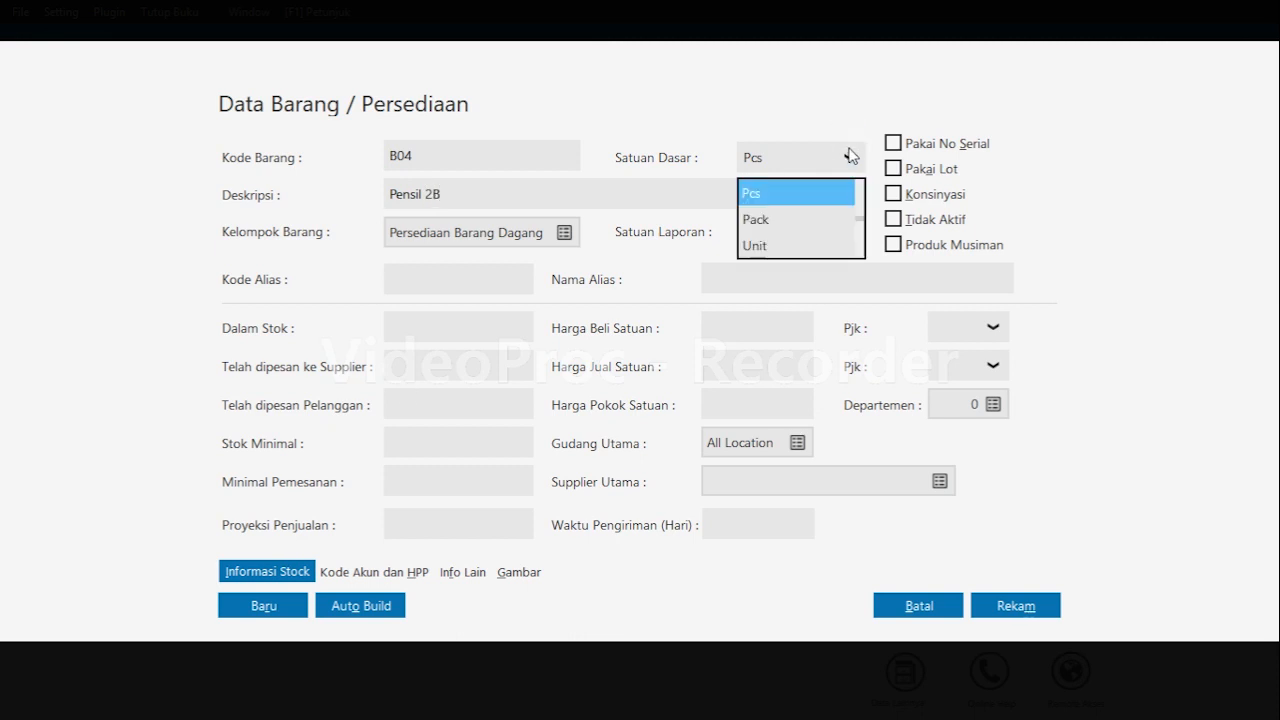
{"action": "left_click", "coordinate": [811, 203]}
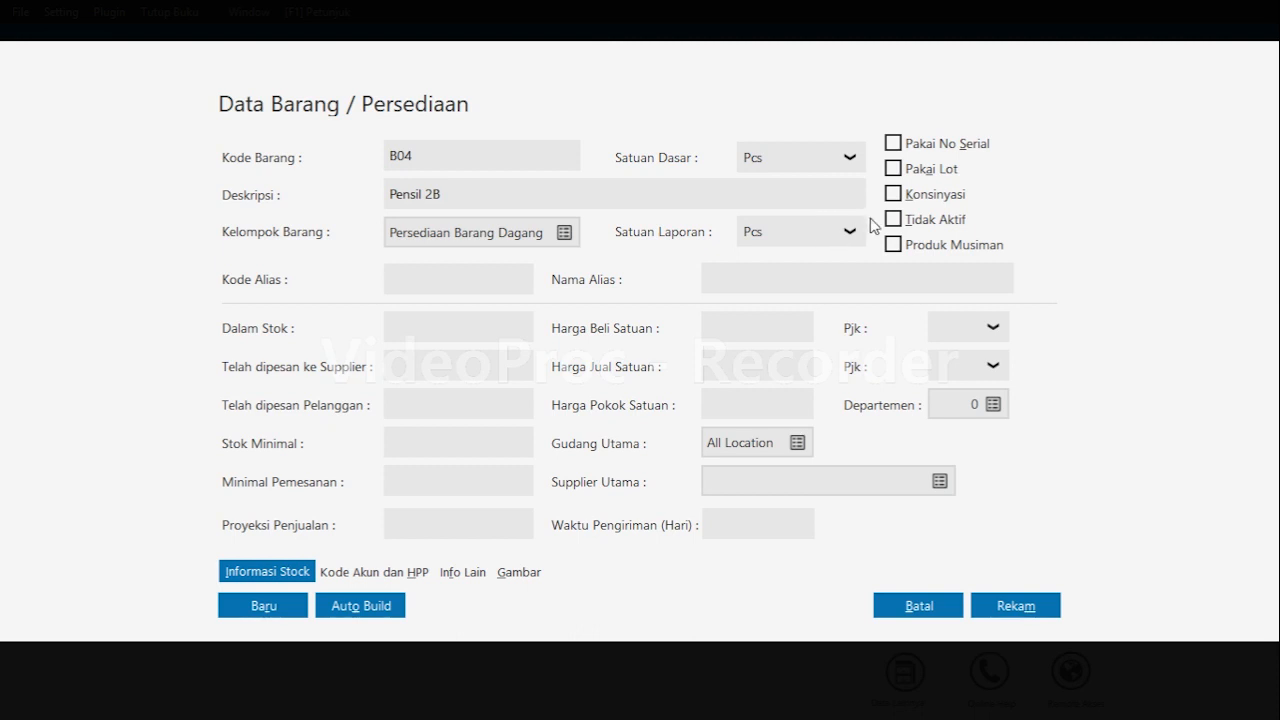
{"action": "left_click", "coordinate": [846, 230]}
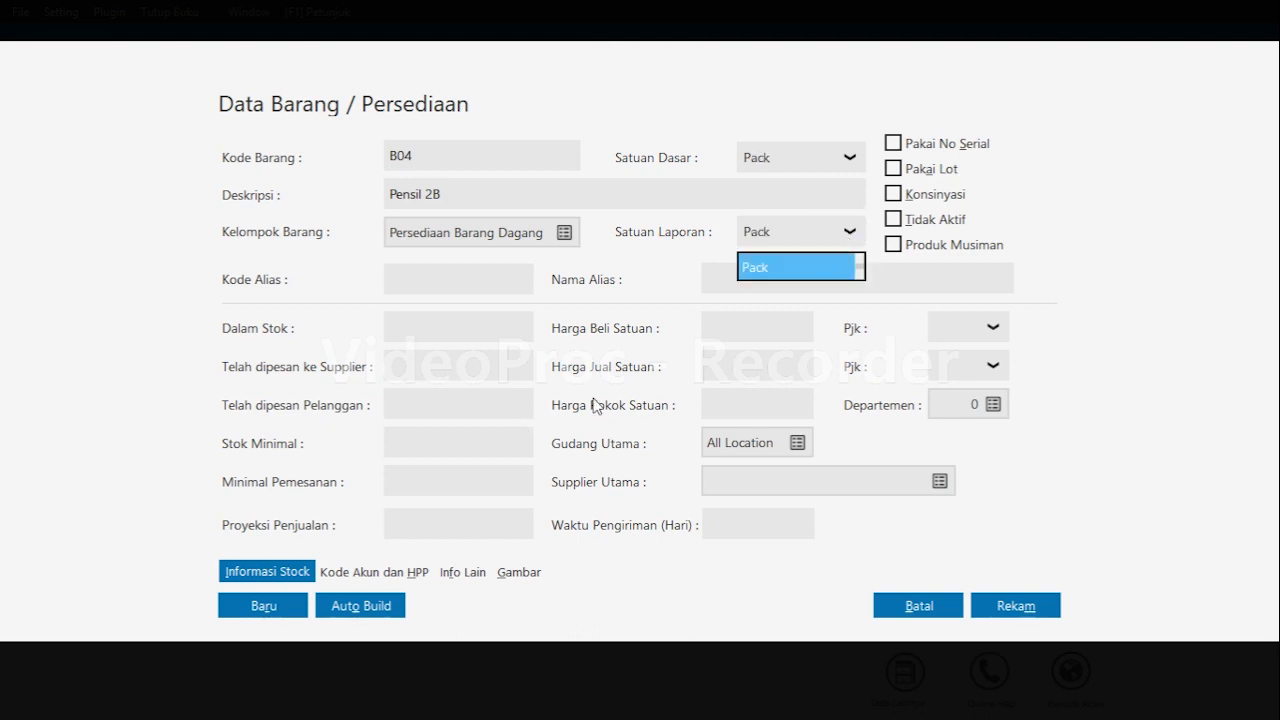
{"action": "left_click", "coordinate": [788, 268]}
{"action": "left_click", "coordinate": [276, 612]}
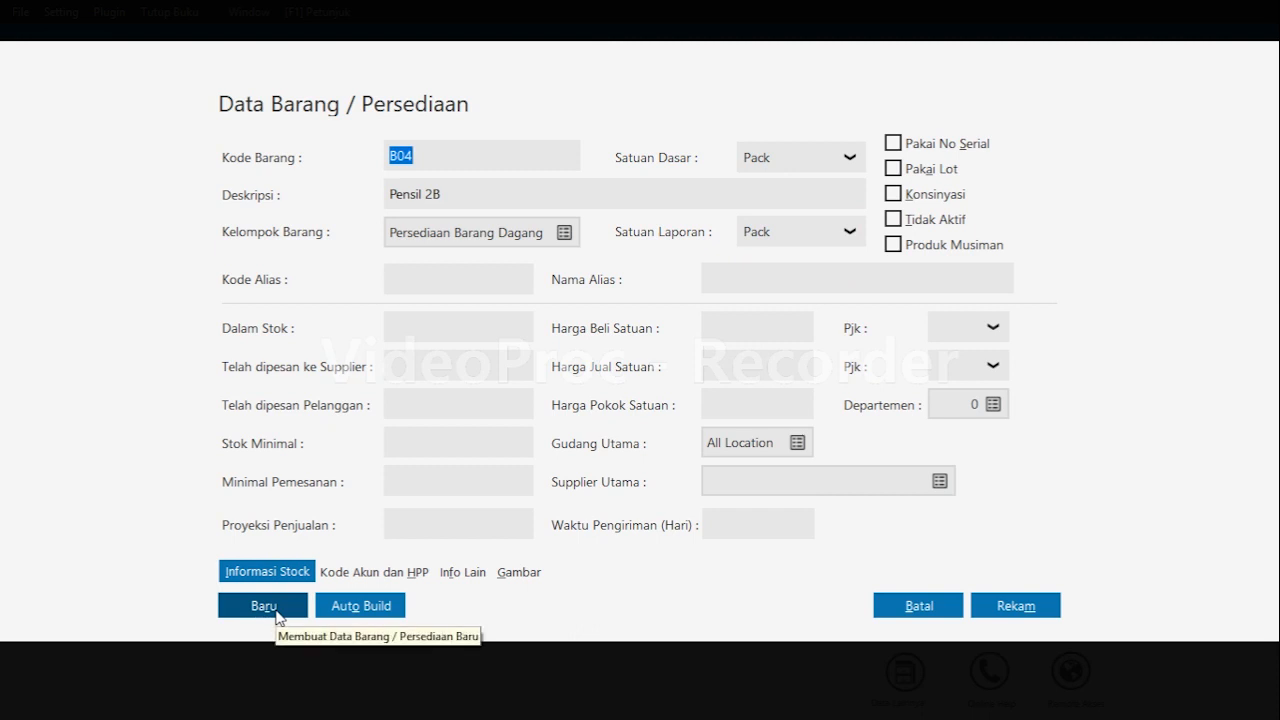
{"action": "left_click", "coordinate": [276, 612]}
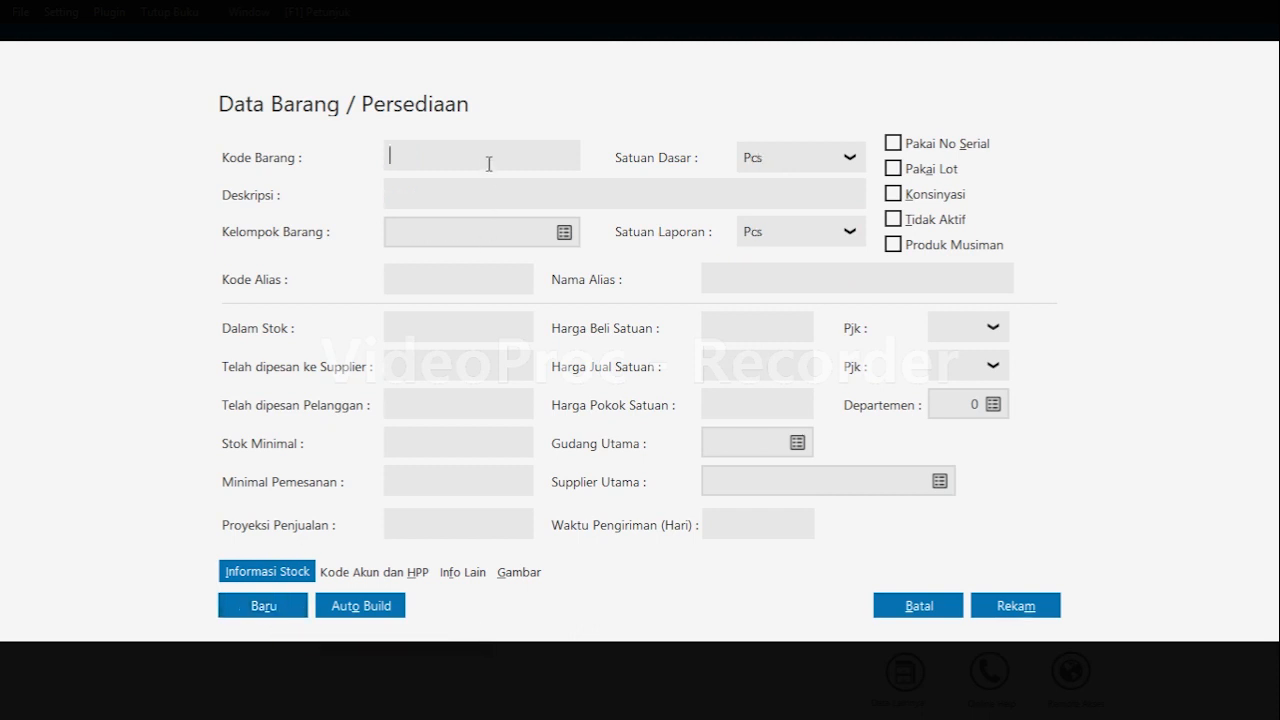
Enter item code B05 with description Kalkulator Sains.
{"action": "type", "text": "b"}
{"action": "type", "text": "B05"}
{"action": "key", "text": "Tab"}
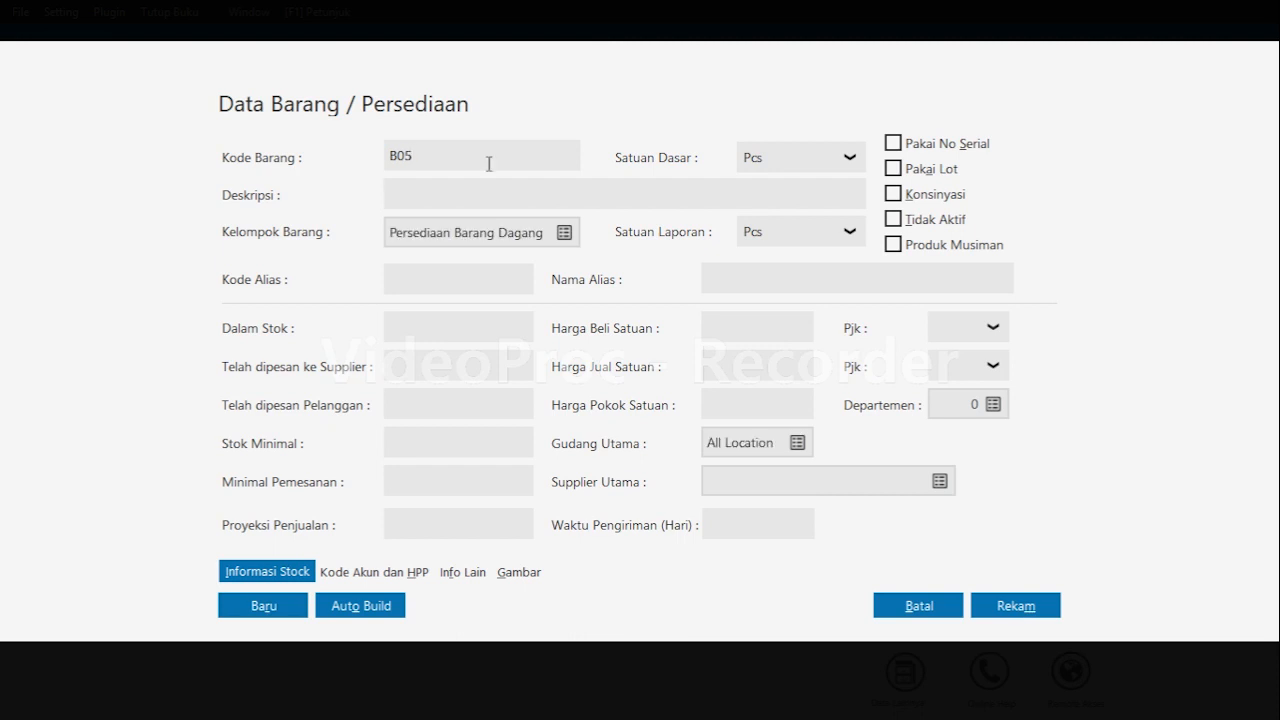
{"action": "type", "text": "K"}
{"action": "type", "text": "aluklator"}
{"action": "key", "text": "BackSpace"}
{"action": "key", "text": "BackSpace"}
{"action": "key", "text": "BackSpace"}
{"action": "key", "text": "BackSpace"}
{"action": "key", "text": "BackSpace"}
{"action": "key", "text": "BackSpace"}
{"action": "type", "text": "kulator Sains"}
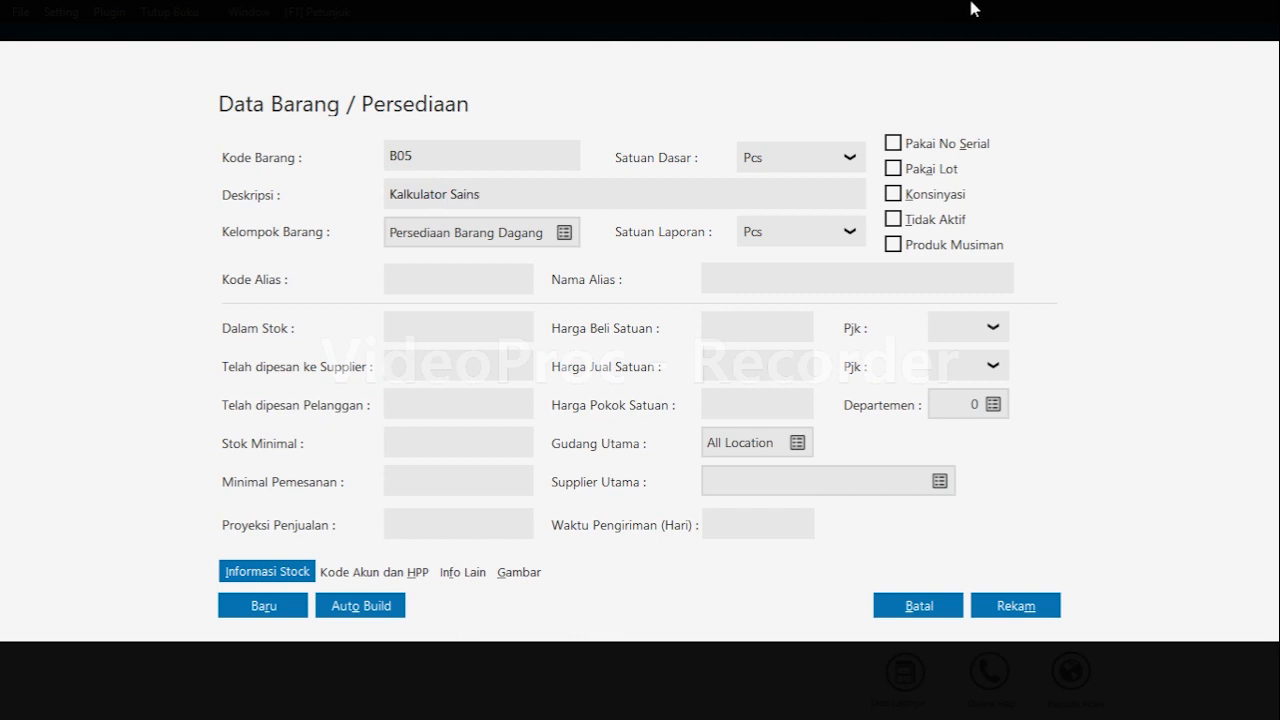
Set item B05's base and reporting units to Unit and start another new item.
{"action": "left_click", "coordinate": [849, 160]}
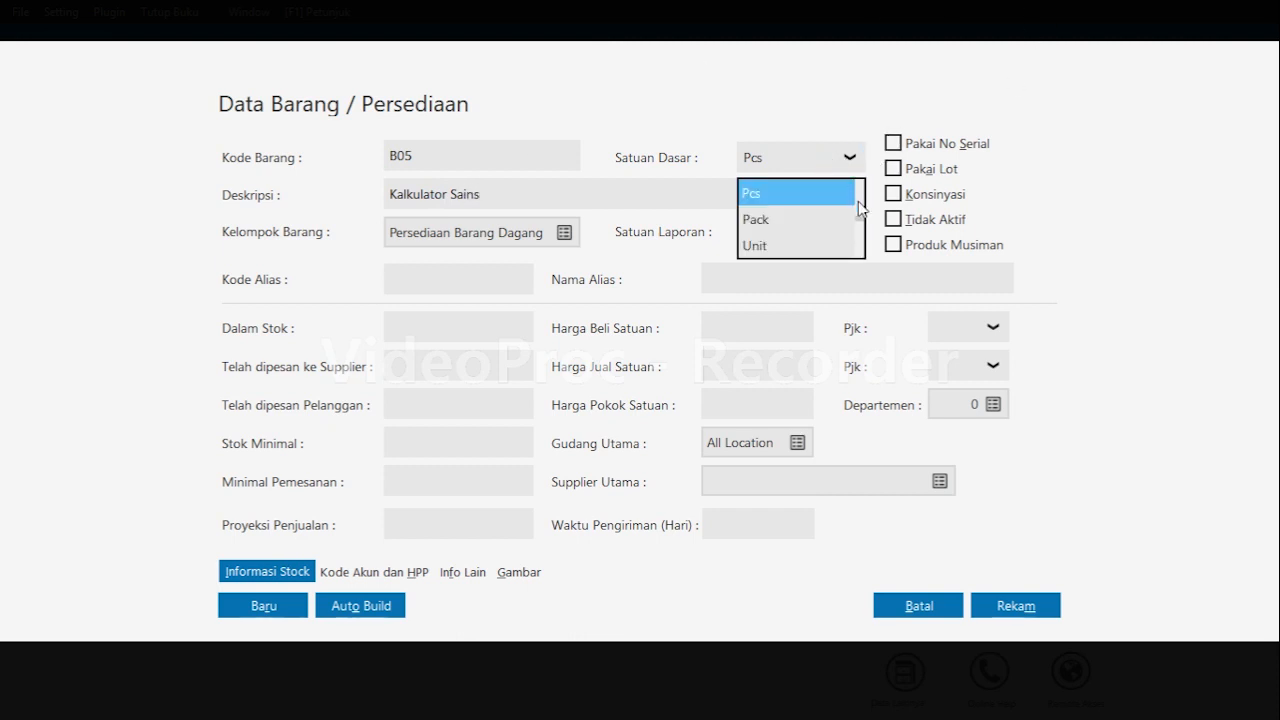
{"action": "left_click", "coordinate": [797, 248]}
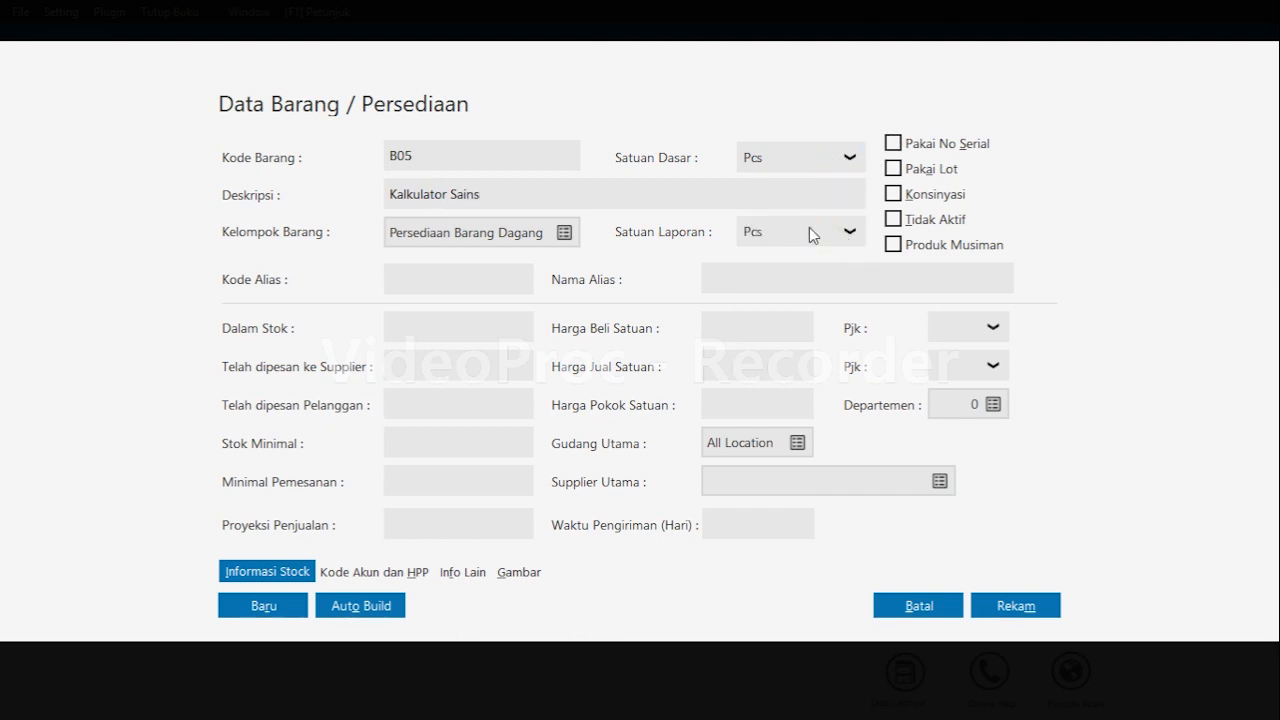
{"action": "left_click", "coordinate": [812, 234]}
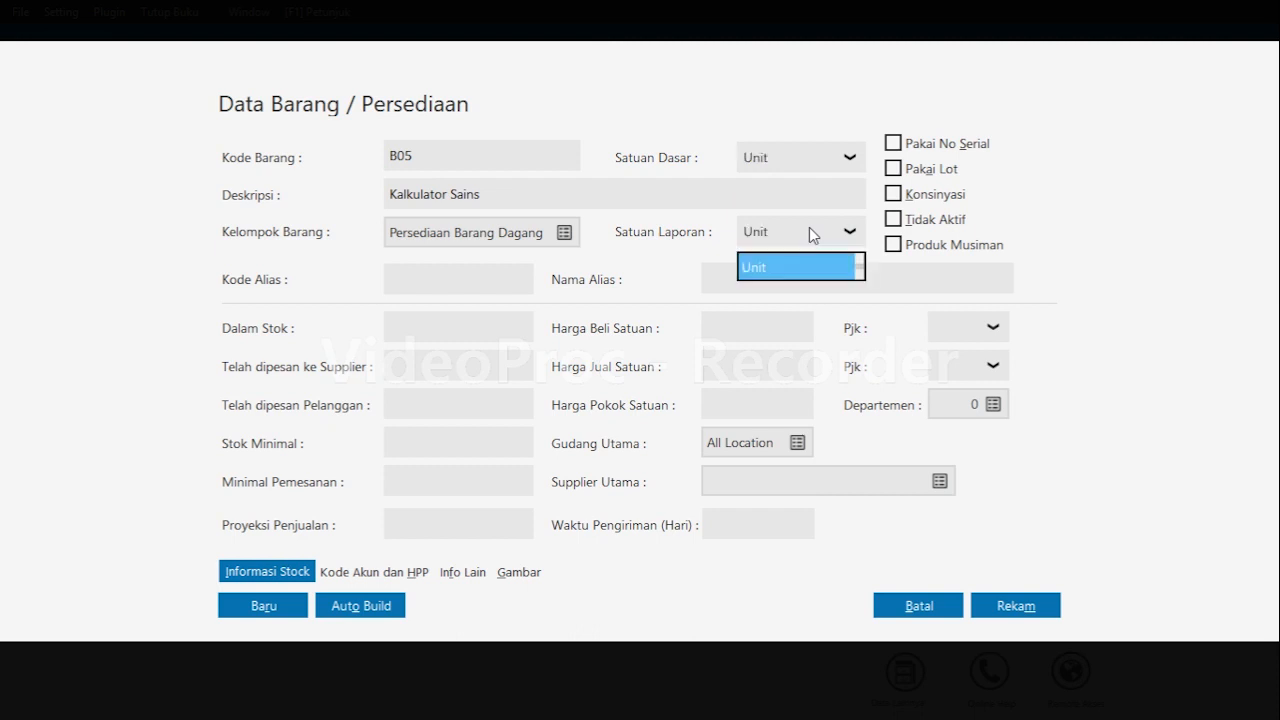
{"action": "left_click", "coordinate": [772, 267]}
{"action": "left_click", "coordinate": [279, 610]}
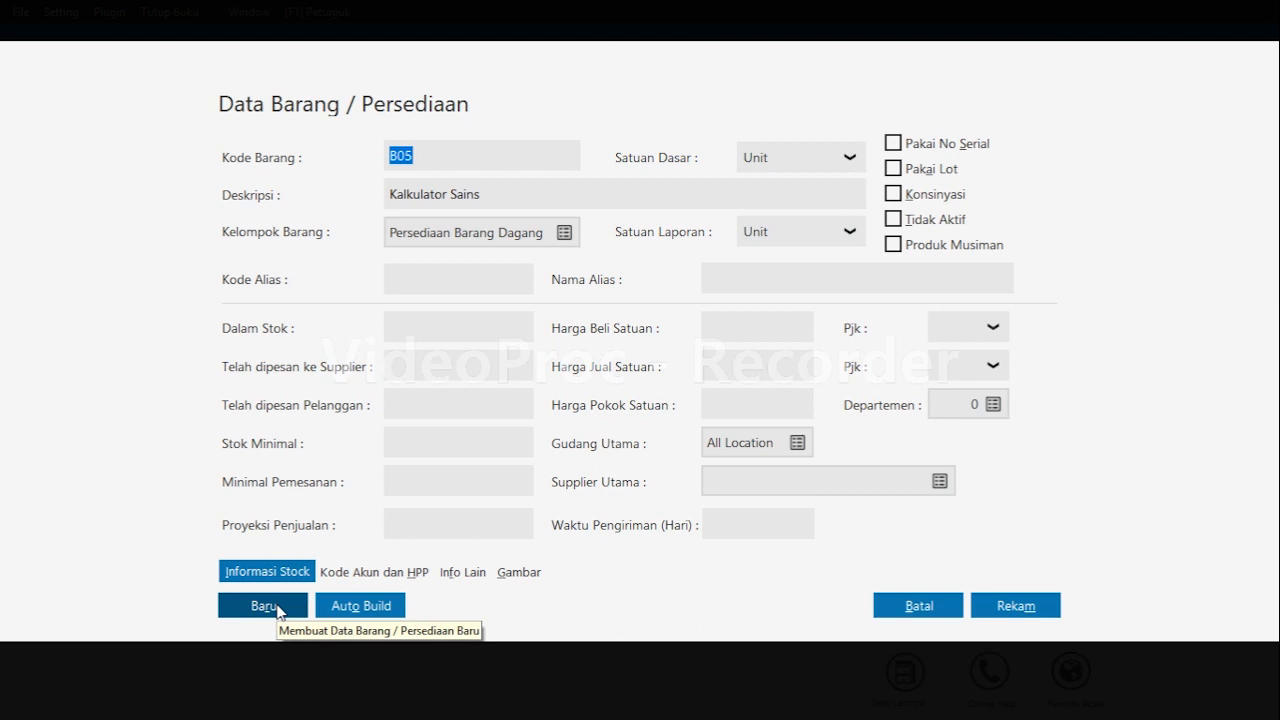
{"action": "left_click", "coordinate": [279, 610]}
Enter item code B06 with description Meja Belajar.
{"action": "type", "text": "B"}
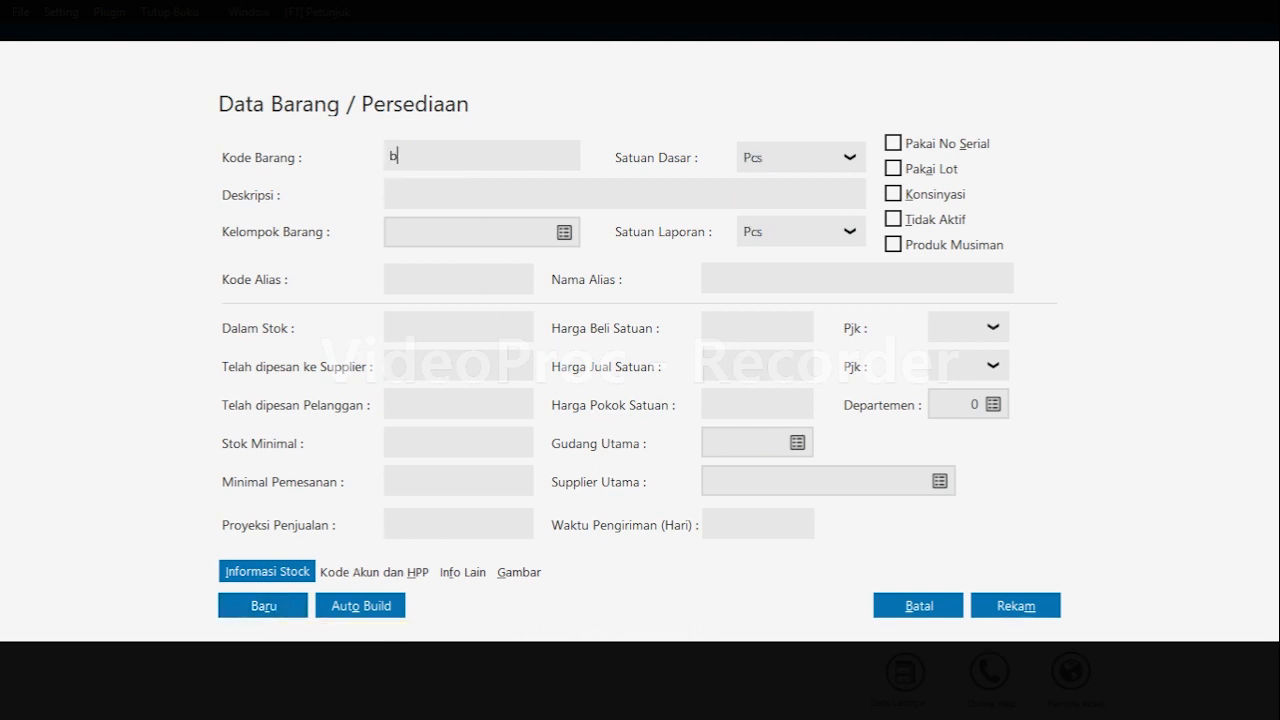
{"action": "key", "text": "Tab"}
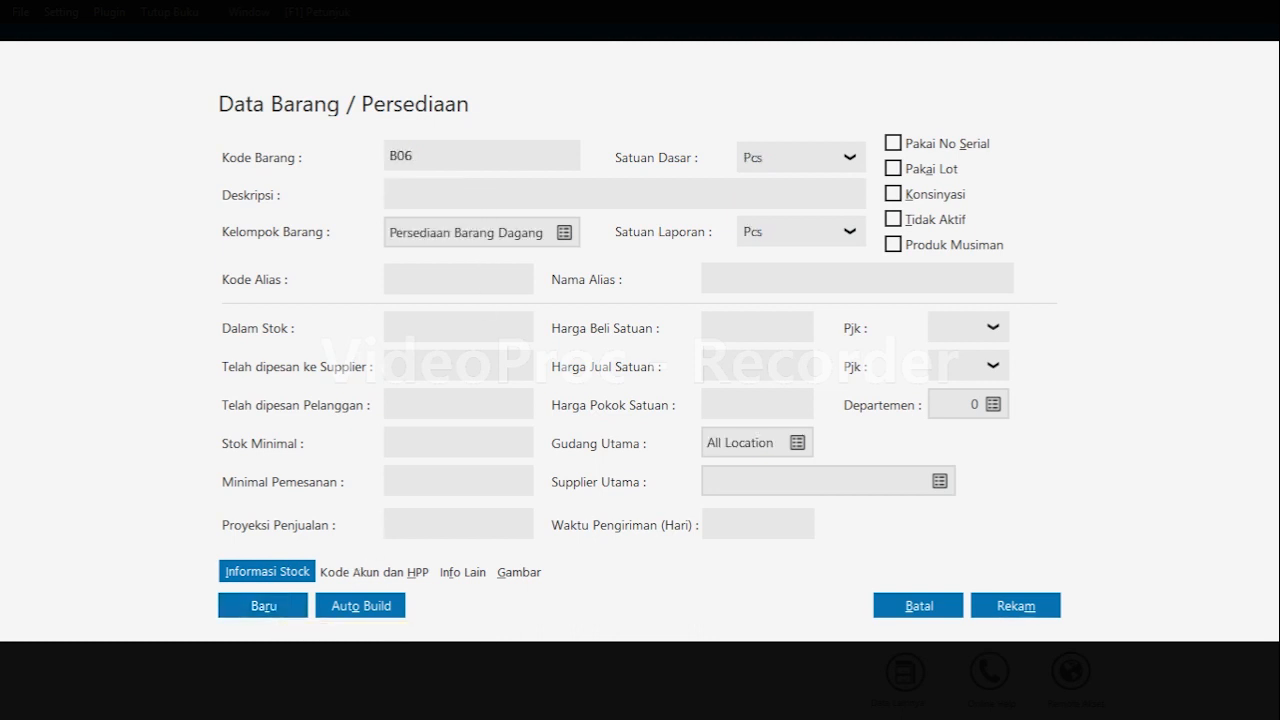
{"action": "type", "text": "Meja Belajar"}
Set item B06's base unit to Unit and save the item.
{"action": "left_click", "coordinate": [853, 165]}
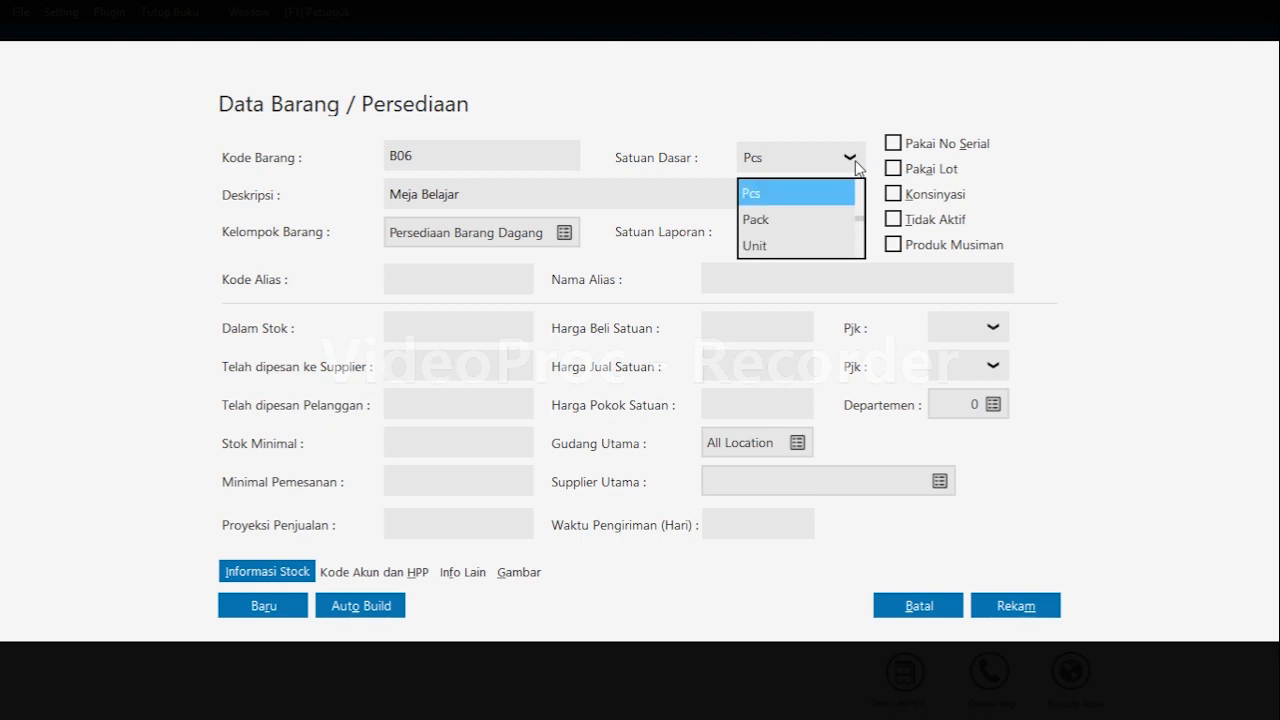
{"action": "left_click", "coordinate": [803, 236]}
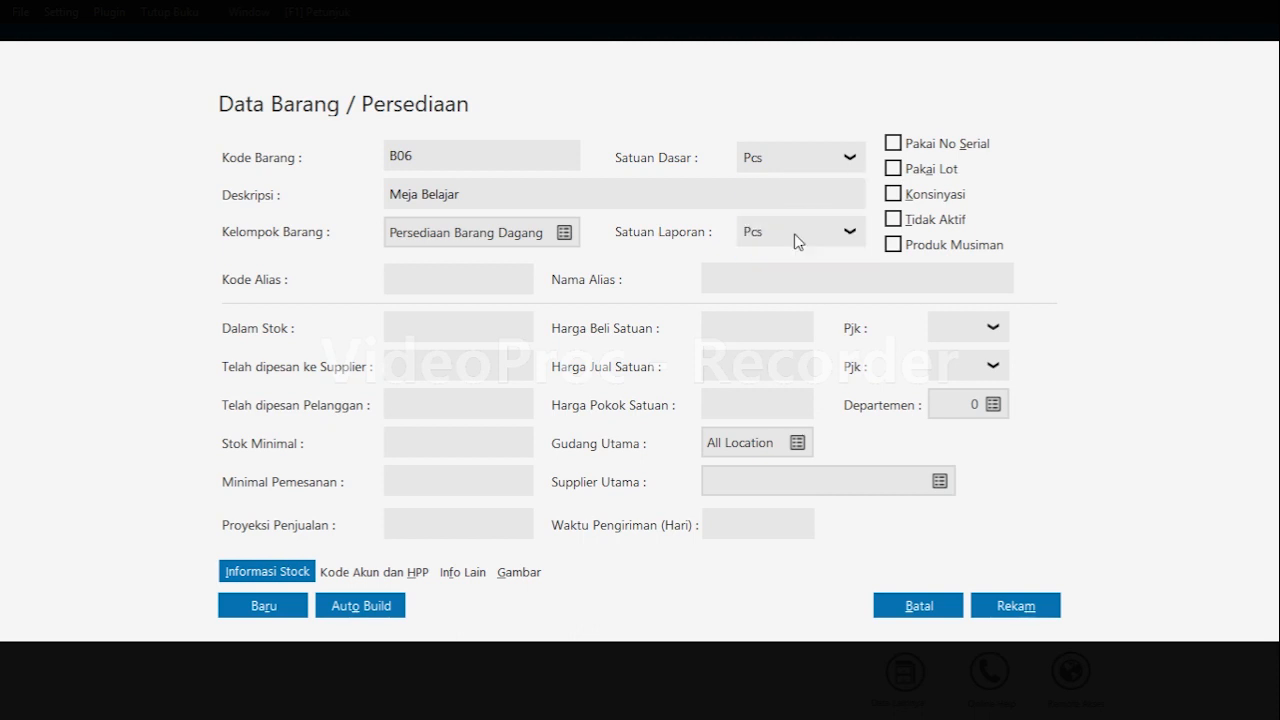
{"action": "left_click", "coordinate": [1017, 616]}
{"action": "left_click", "coordinate": [1015, 606]}
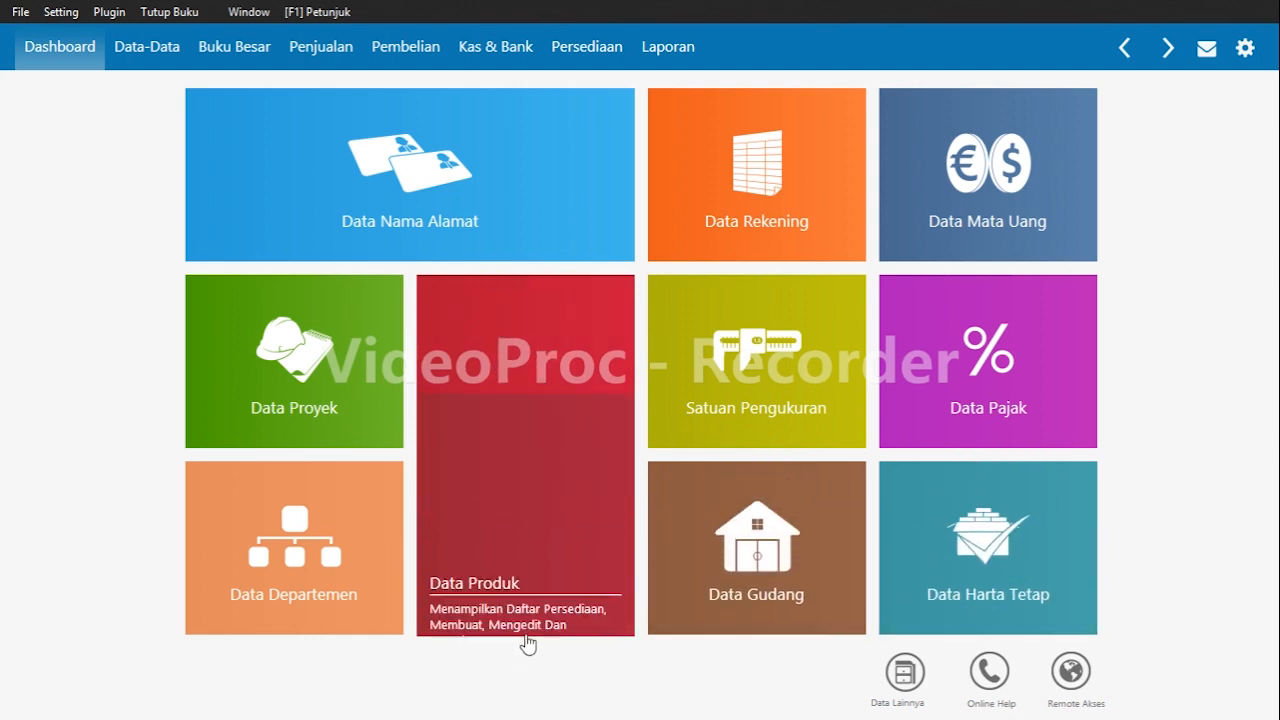
Open the product list to review the inventory items, then close it.
{"action": "mouse_move", "coordinate": [521, 628]}
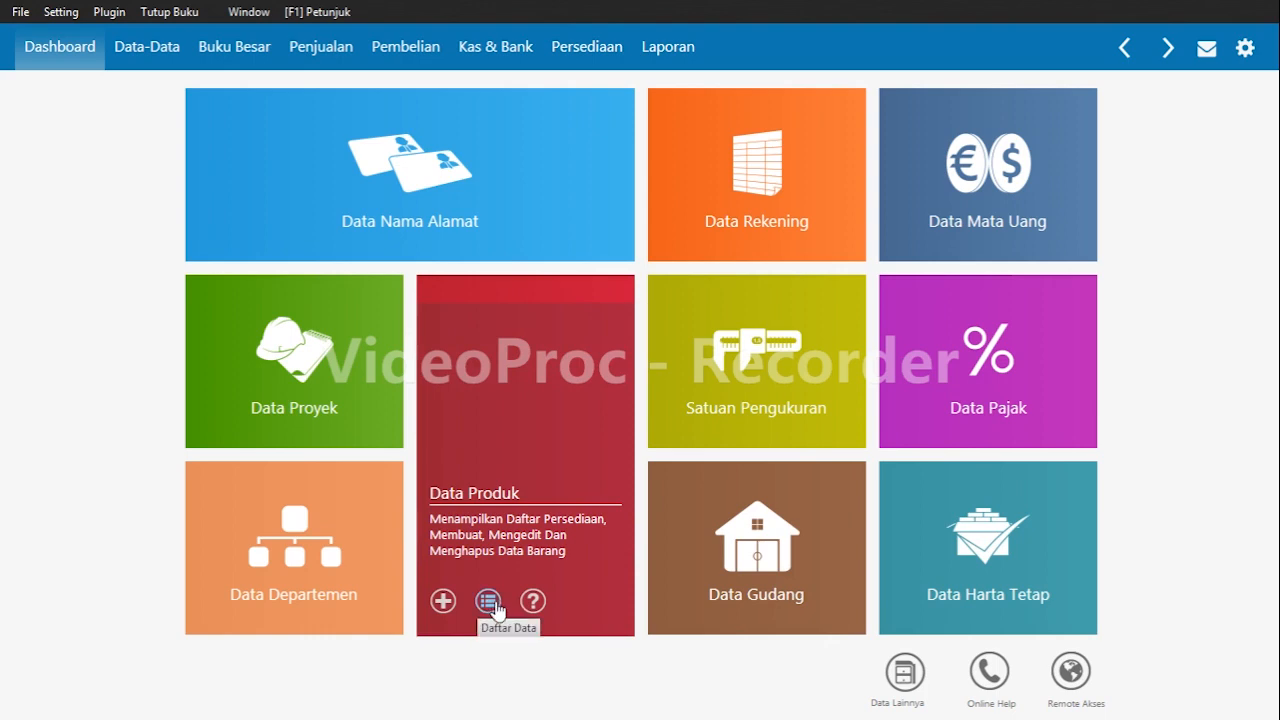
{"action": "left_click", "coordinate": [494, 606]}
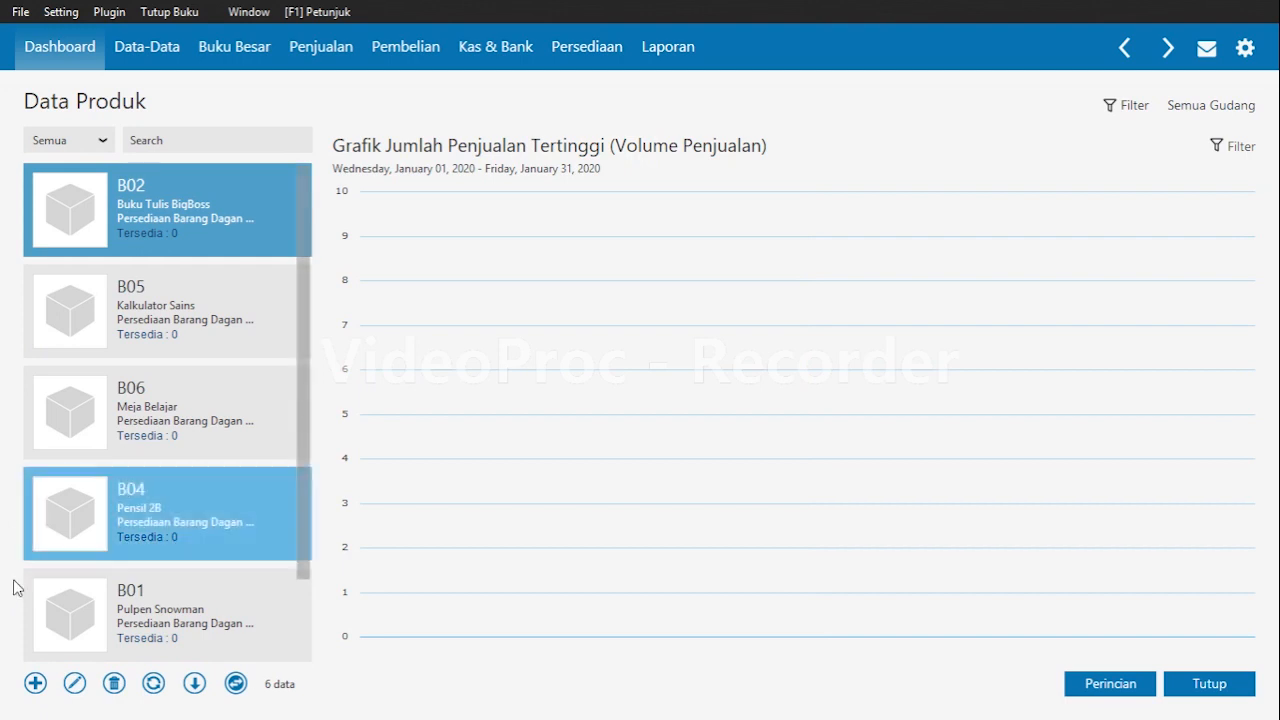
{"action": "left_click", "coordinate": [1230, 683]}
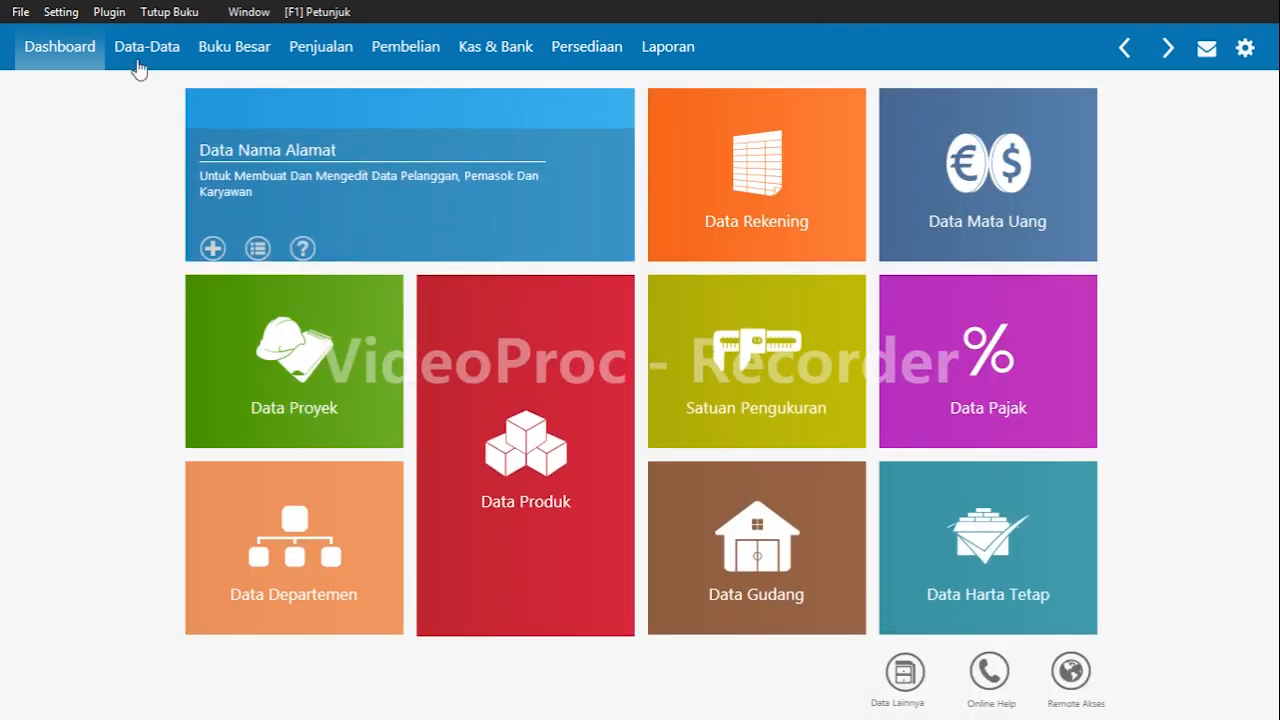
Open the inventory opening balances and add item B01 at Head Quarter with opening stock 40 and unit cost 50000.
{"action": "left_click", "coordinate": [72, 16]}
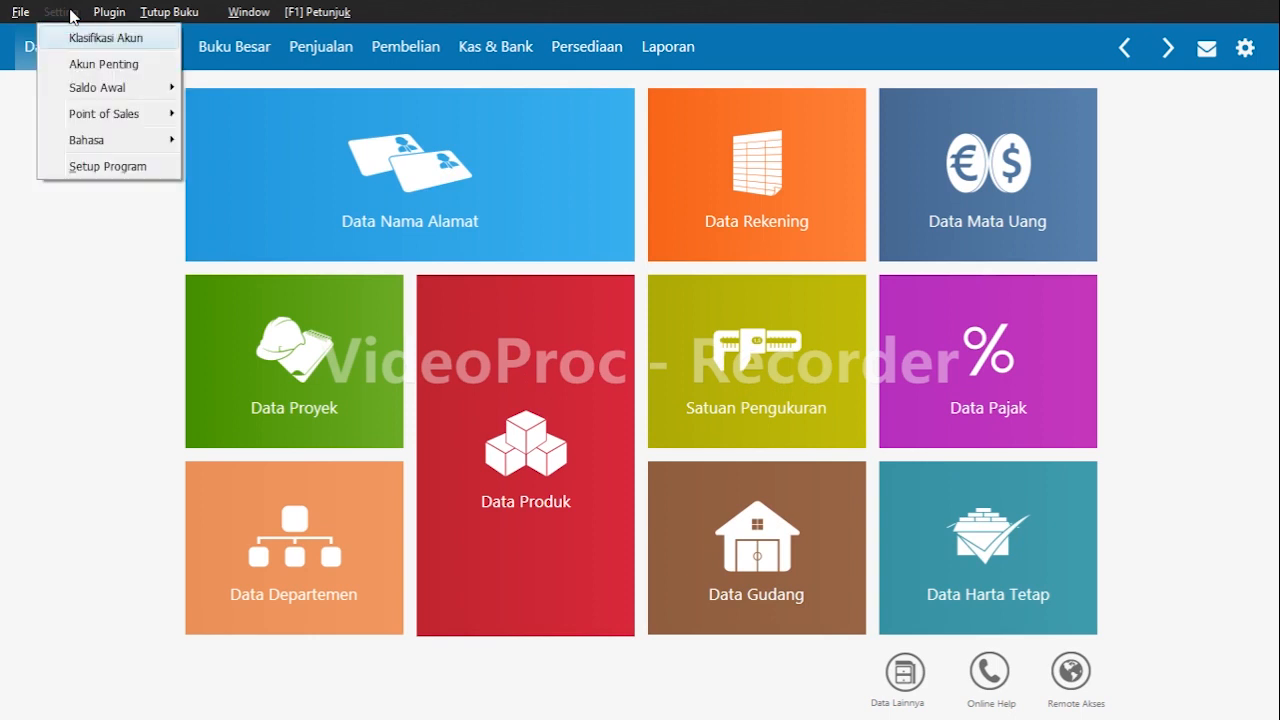
{"action": "mouse_move", "coordinate": [120, 94]}
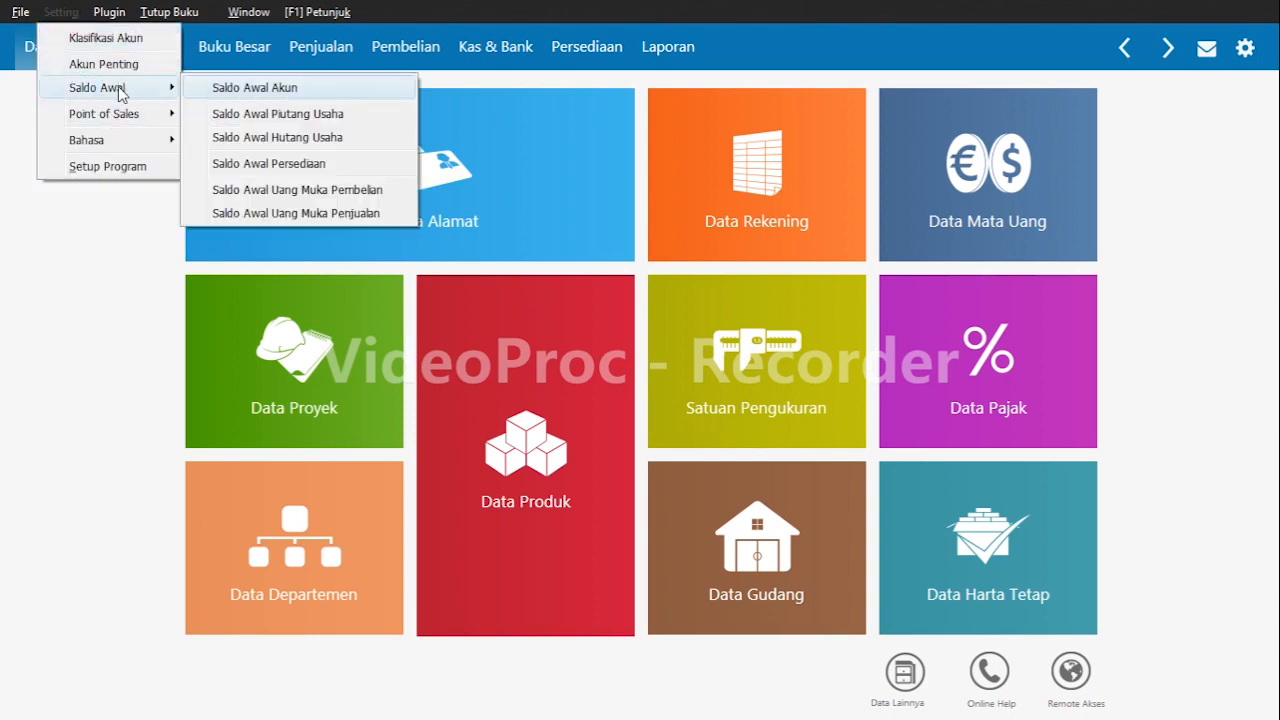
{"action": "left_click", "coordinate": [300, 163]}
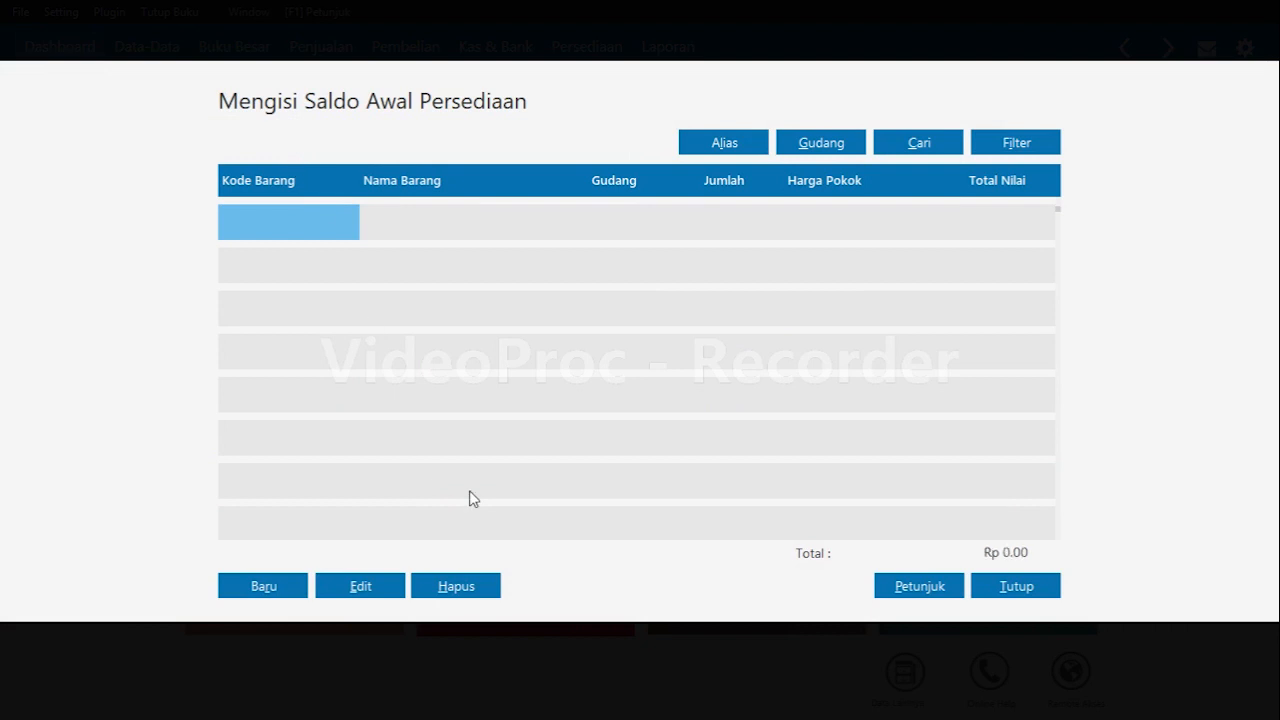
{"action": "left_click", "coordinate": [247, 591]}
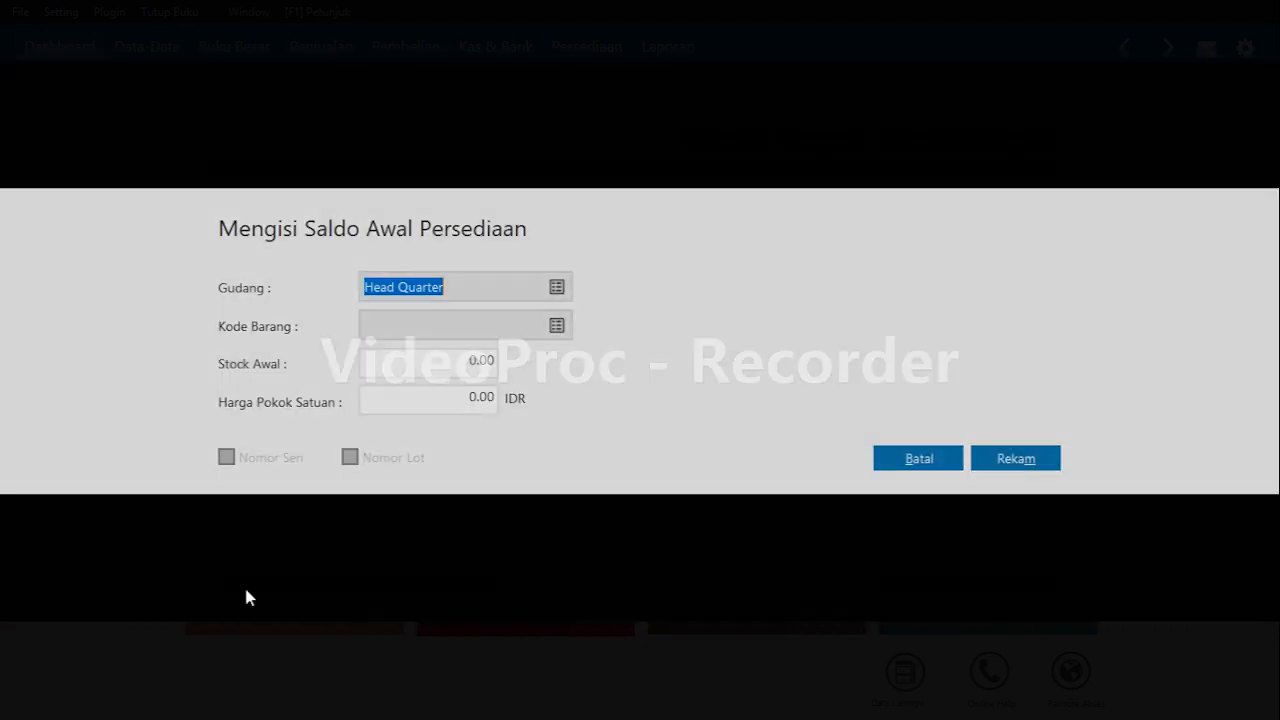
{"action": "key", "text": "Tab"}
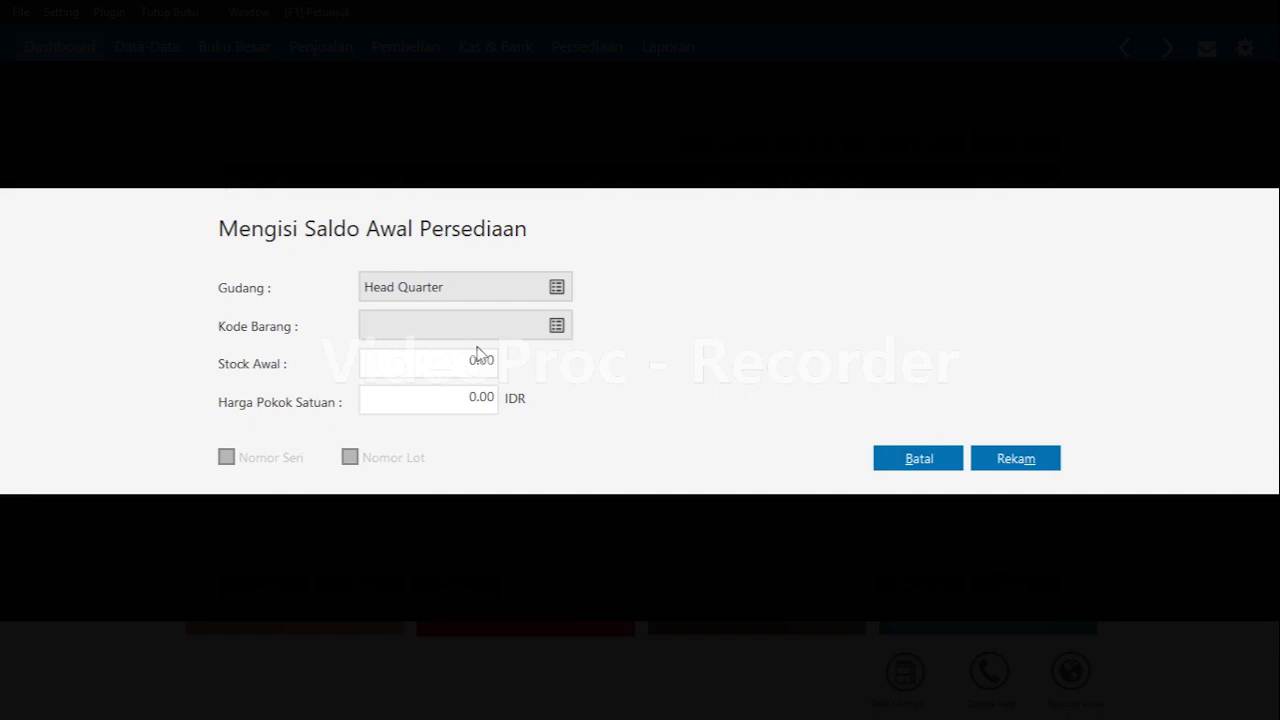
{"action": "key", "text": "Return"}
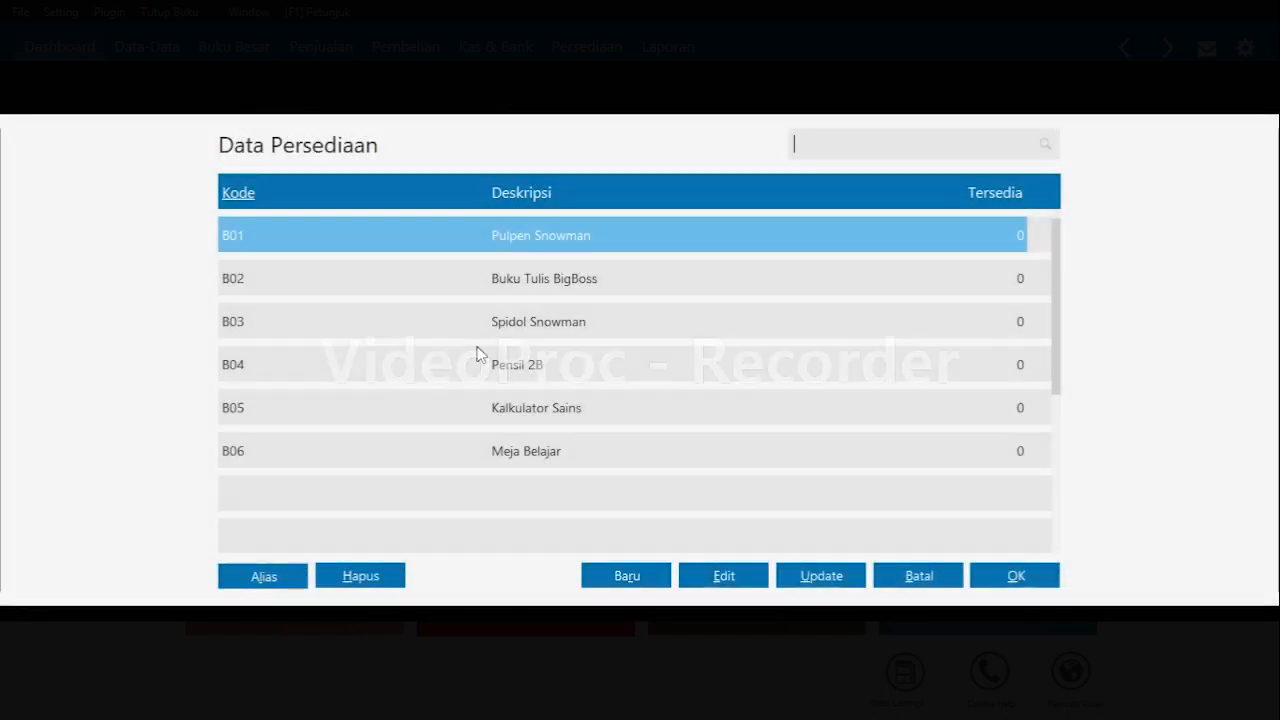
{"action": "key", "text": "Return"}
{"action": "key", "text": "Tab"}
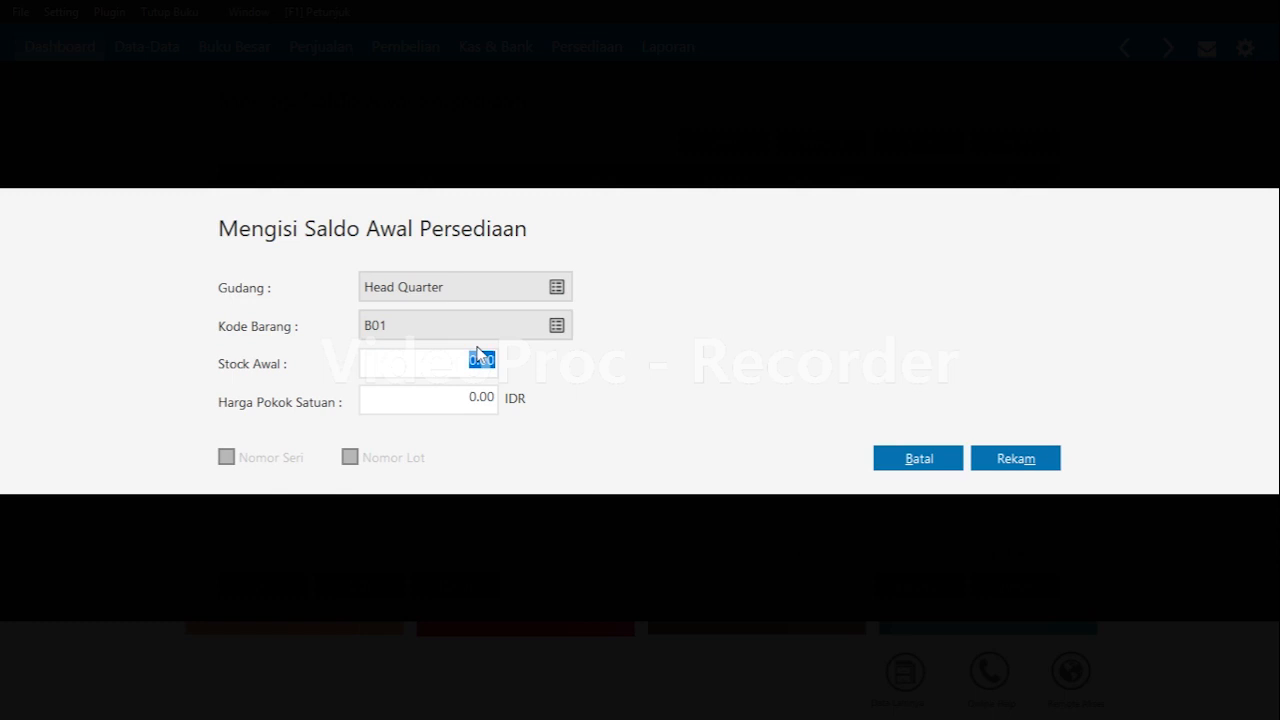
{"action": "type", "text": "40"}
{"action": "key", "text": "Tab"}
{"action": "type", "text": "50000"}
{"action": "key", "text": "Tab"}
{"action": "key", "text": "Tab"}
{"action": "key", "text": "Return"}
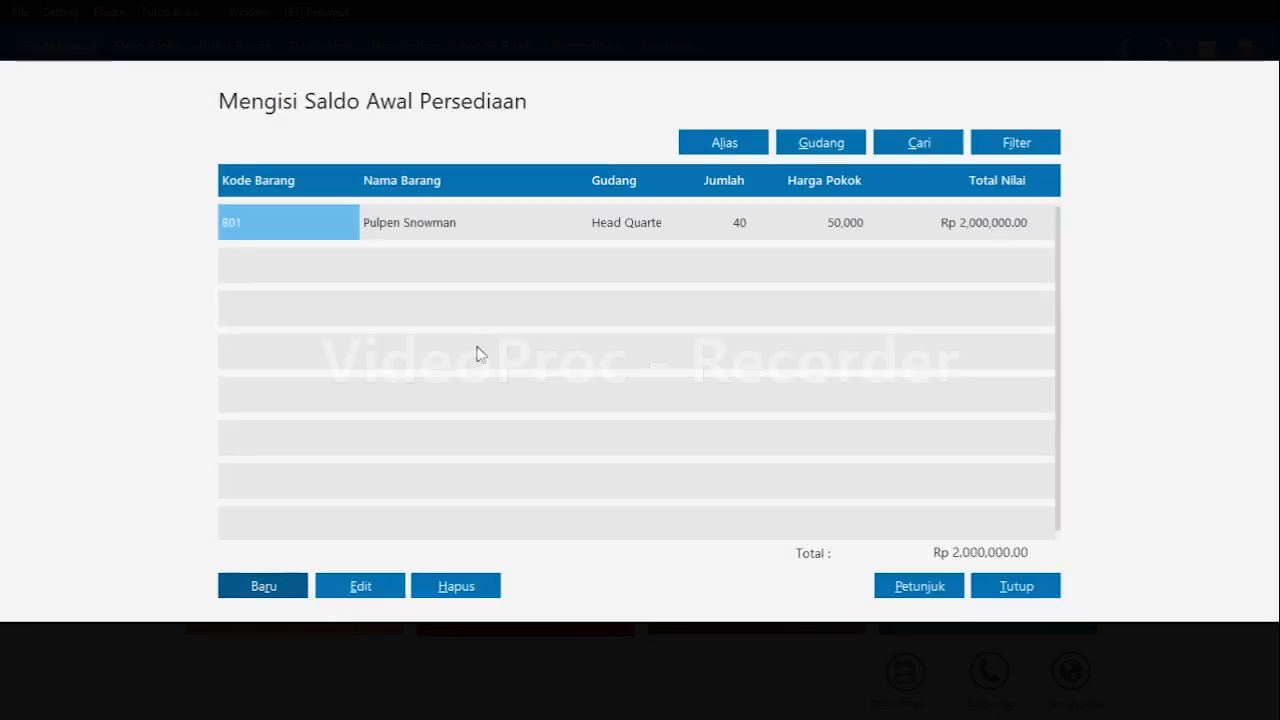
Add an opening balance for item B02 with opening stock 22 and unit cost 45000.
{"action": "key", "text": "Return"}
{"action": "key", "text": "Tab"}
{"action": "key", "text": "Return"}
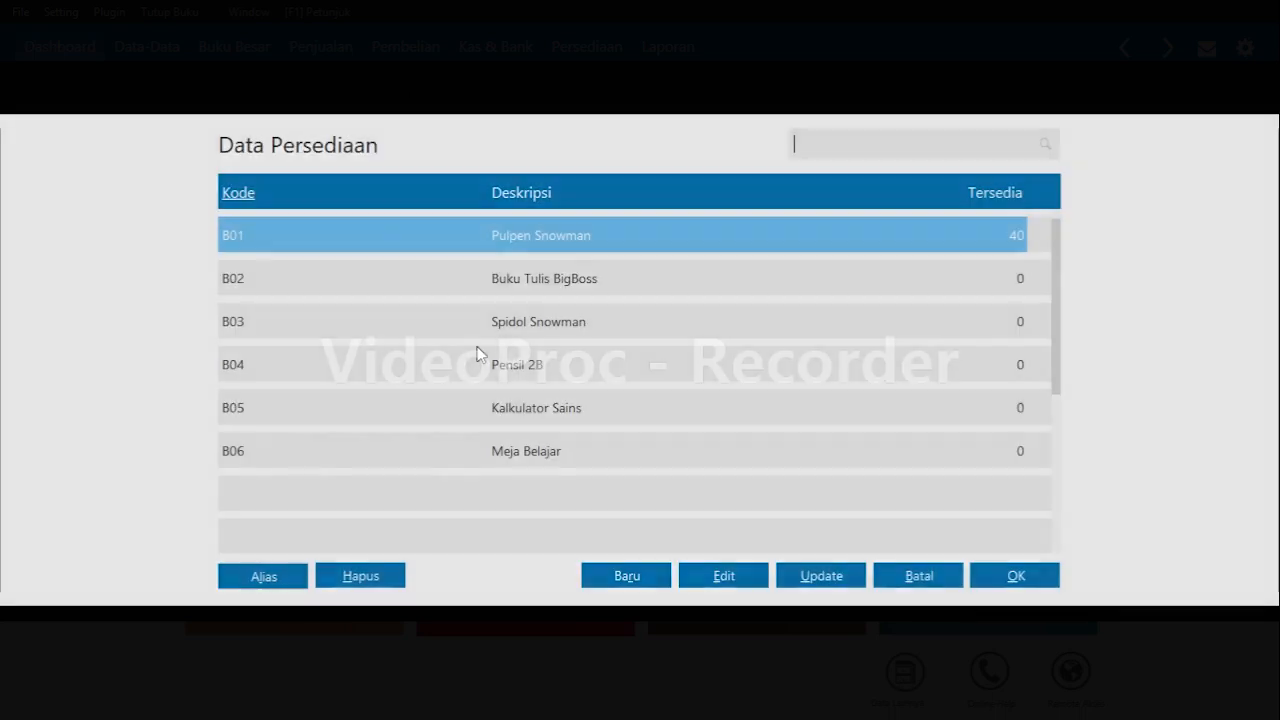
{"action": "key", "text": "Down"}
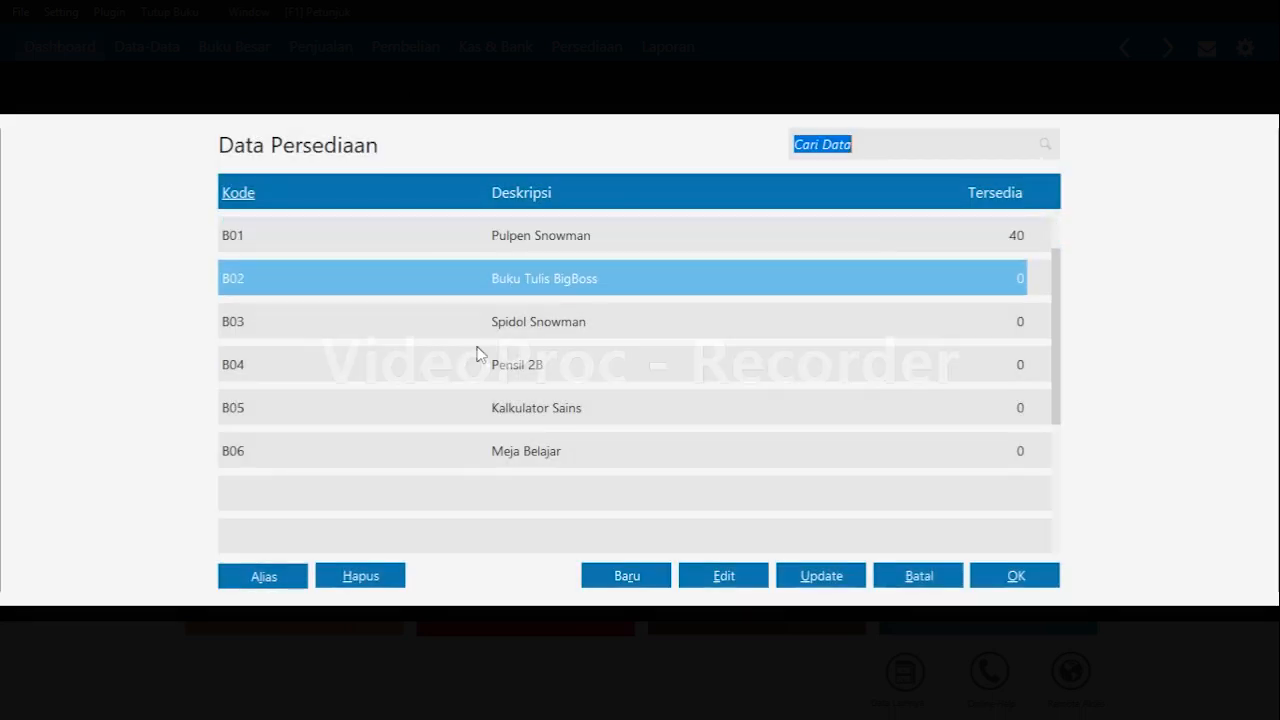
{"action": "key", "text": "Return"}
{"action": "key", "text": "Tab"}
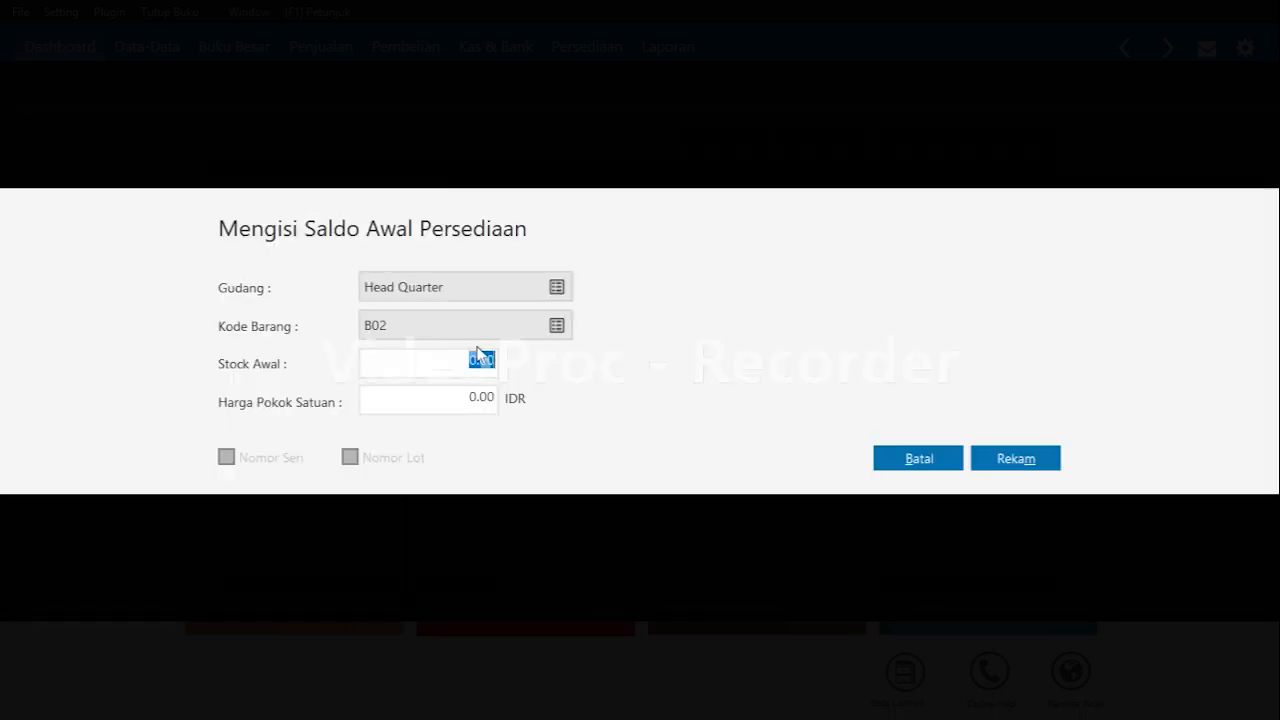
{"action": "type", "text": "22"}
{"action": "key", "text": "Tab"}
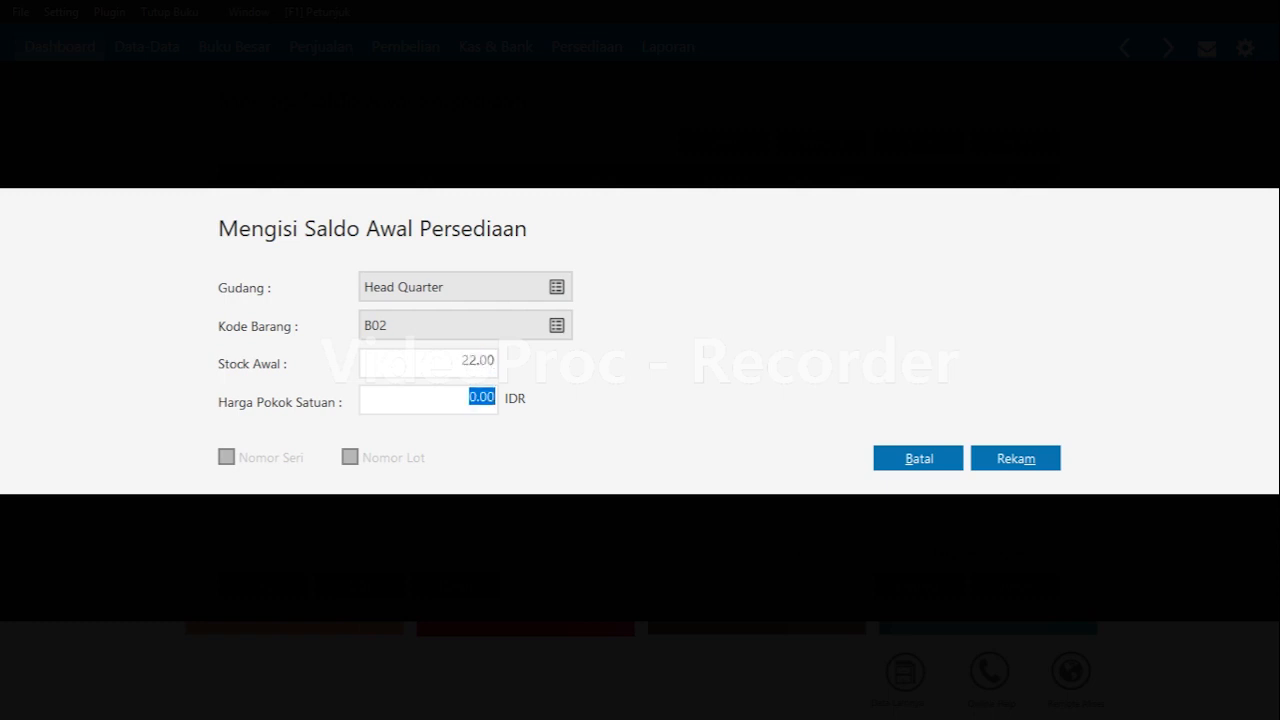
{"action": "type", "text": "45000"}
{"action": "key", "text": "Tab"}
Add an opening balance for item B03 with opening stock 20 and unit cost 80000.
{"action": "key", "text": "Tab"}
{"action": "key", "text": "Return"}
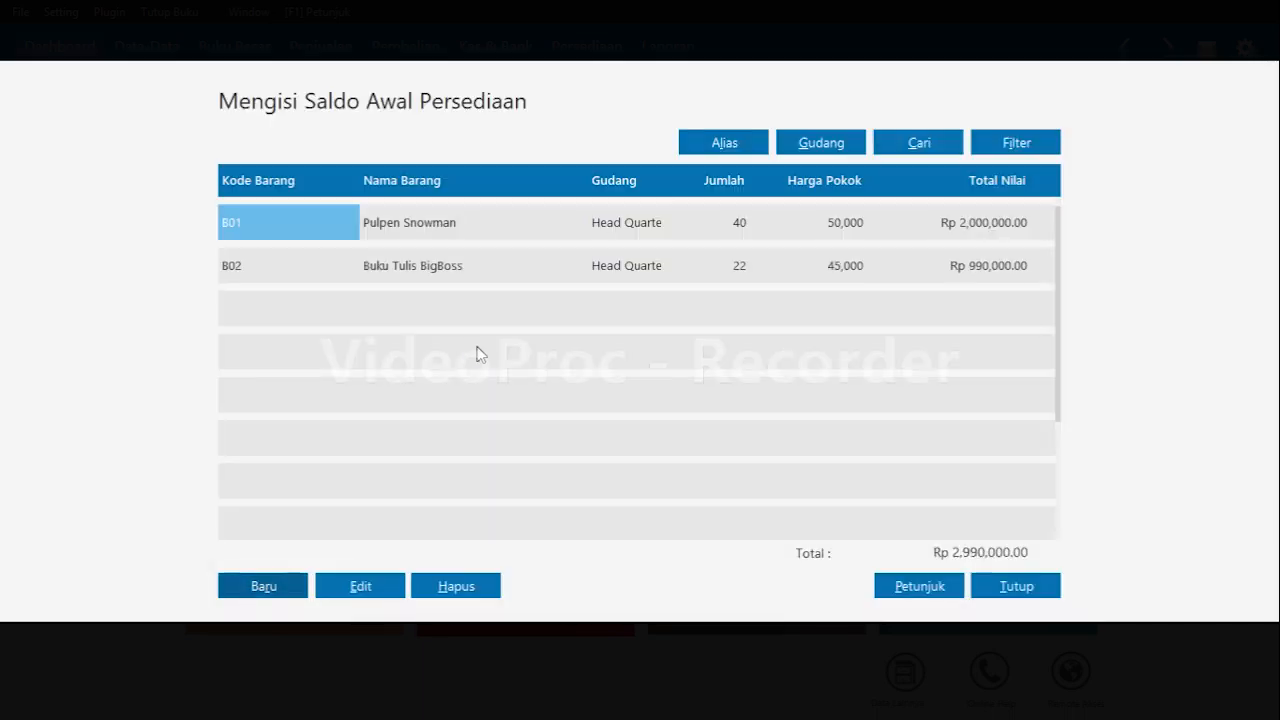
{"action": "key", "text": "Return"}
{"action": "key", "text": "Tab"}
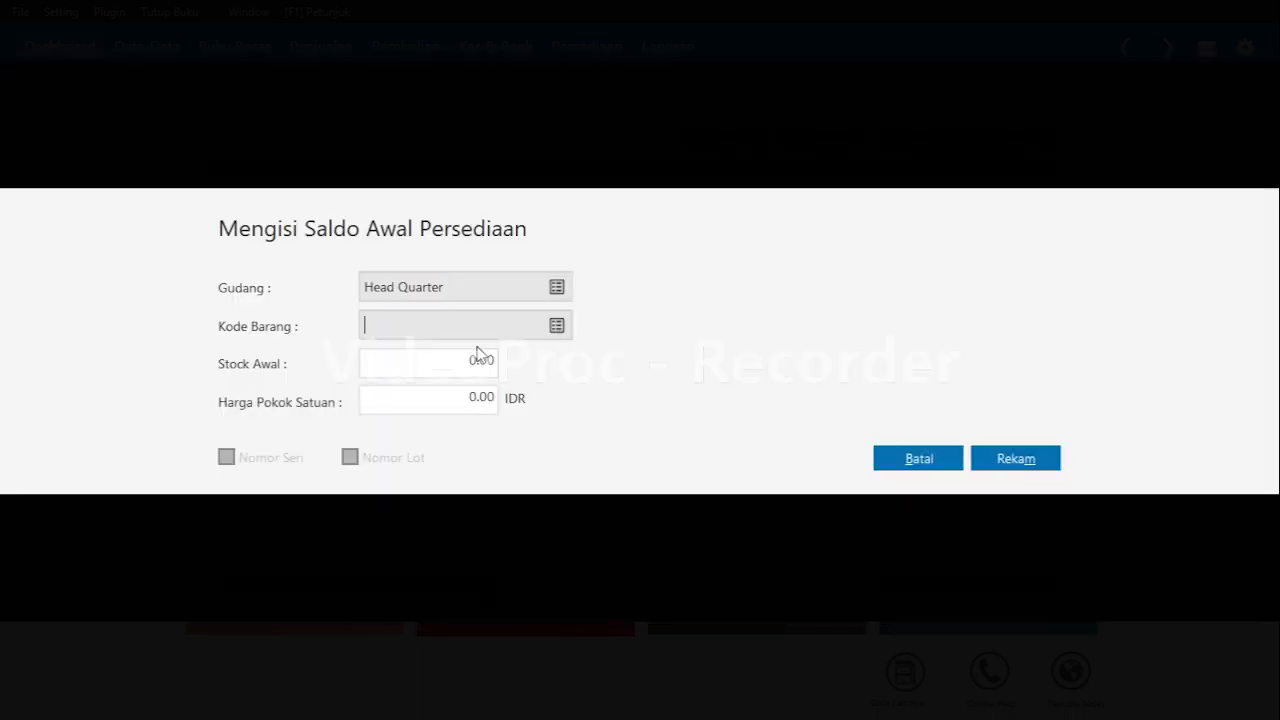
{"action": "key", "text": "Tab"}
{"action": "key", "text": "Down"}
{"action": "key", "text": "Return"}
{"action": "key", "text": "Tab"}
{"action": "type", "text": "20"}
{"action": "key", "text": "Tab"}
{"action": "type", "text": "80000"}
{"action": "key", "text": "Tab"}
{"action": "key", "text": "Tab"}
{"action": "key", "text": "Return"}
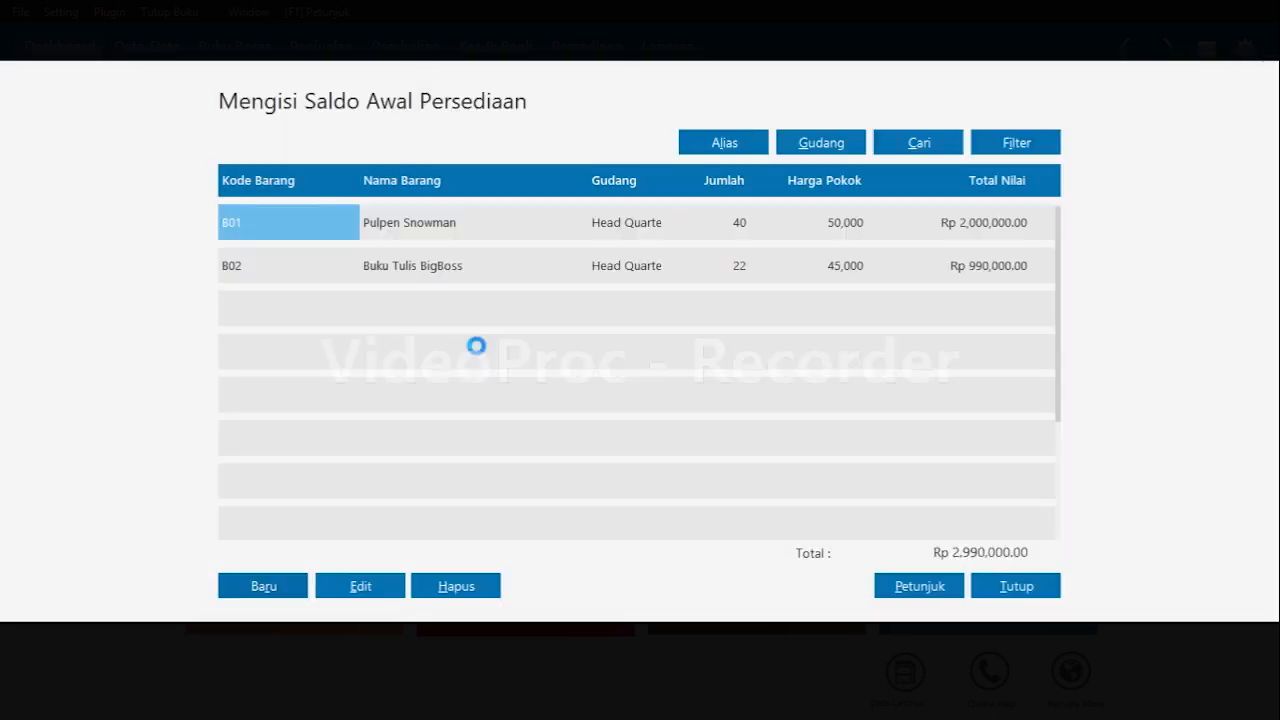
{"action": "key", "text": "Tab"}
{"action": "key", "text": "shift+Tab"}
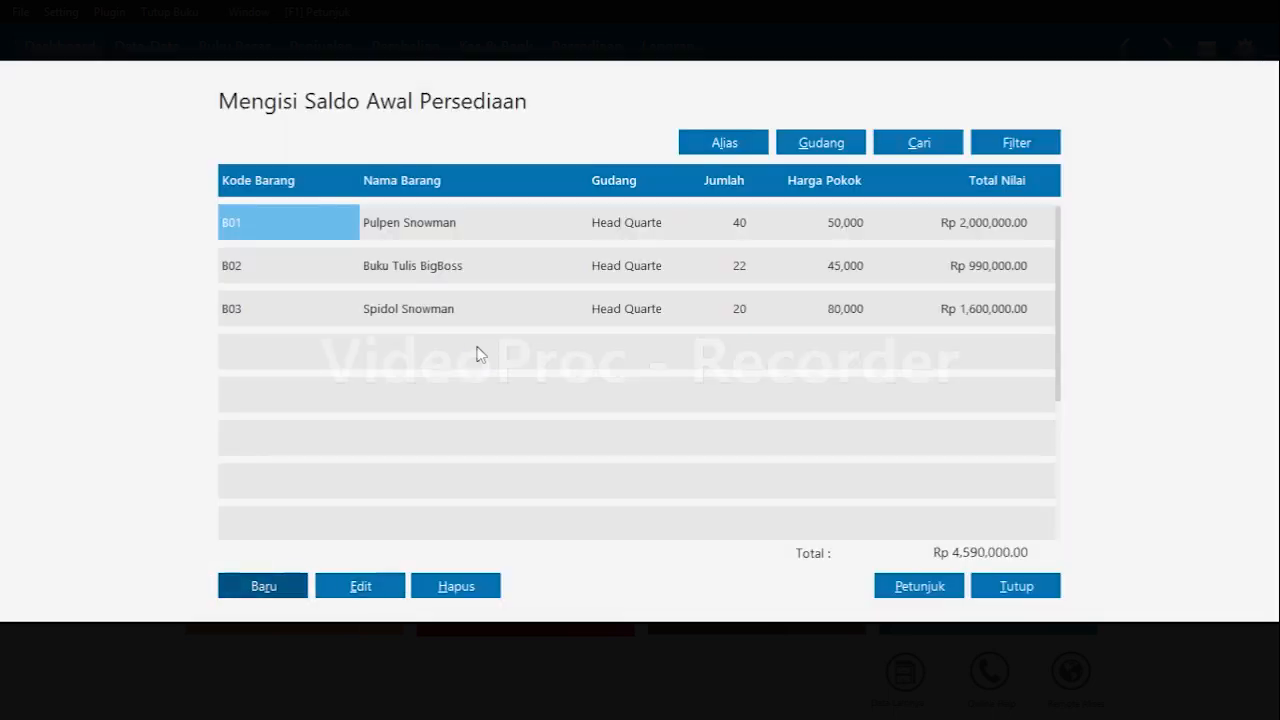
Add an inventory opening balance for item B04 with opening stock 45 and unit cost 40000.
{"action": "key", "text": "Return"}
{"action": "key", "text": "Escape"}
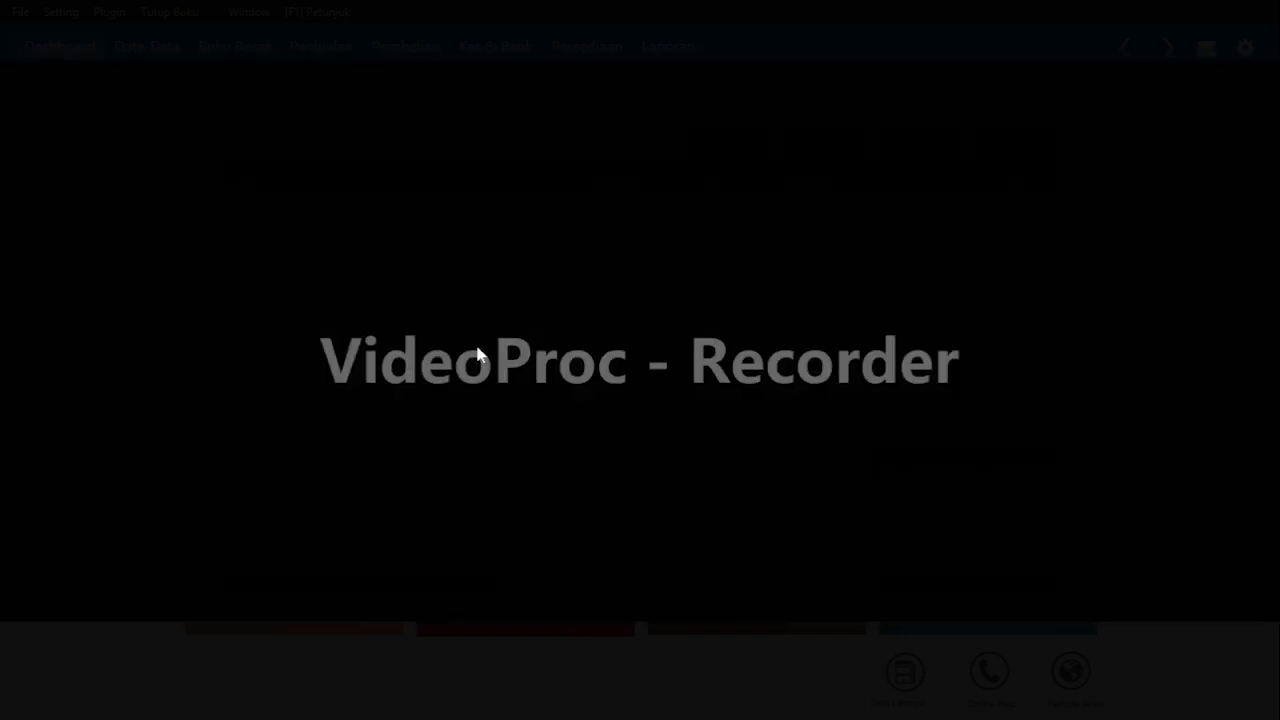
{"action": "key", "text": "Down"}
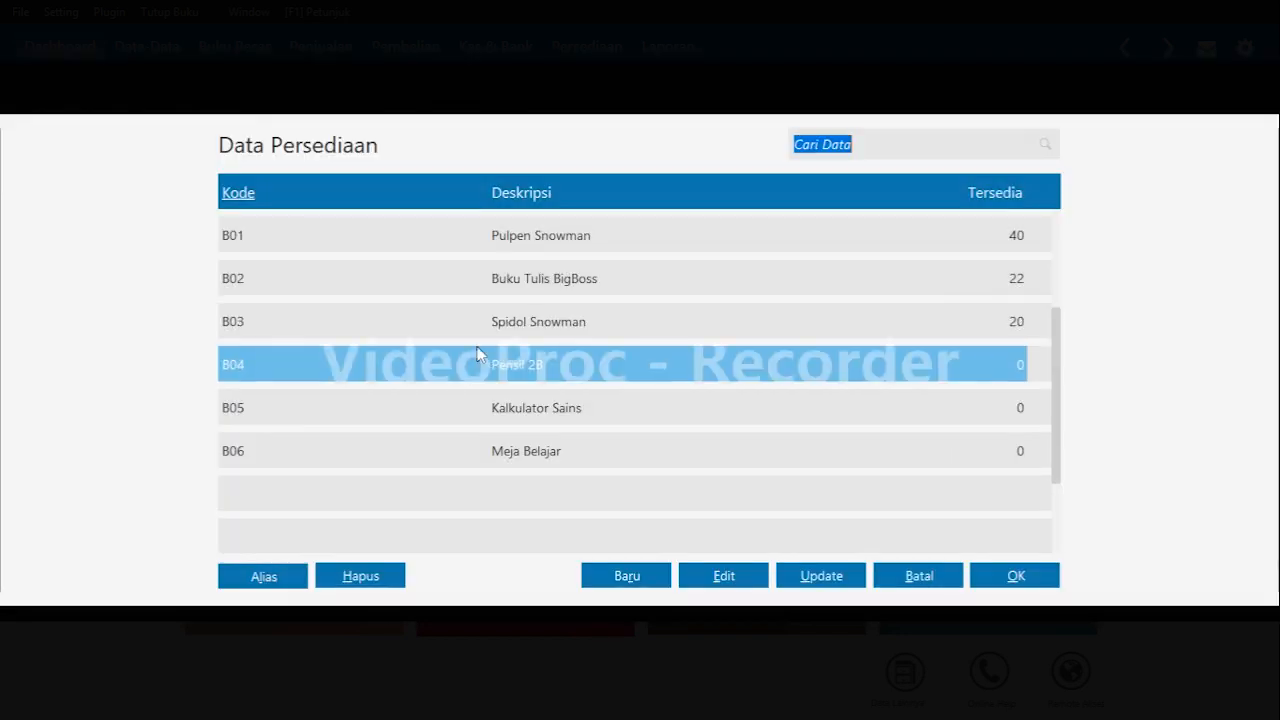
{"action": "key", "text": "Return"}
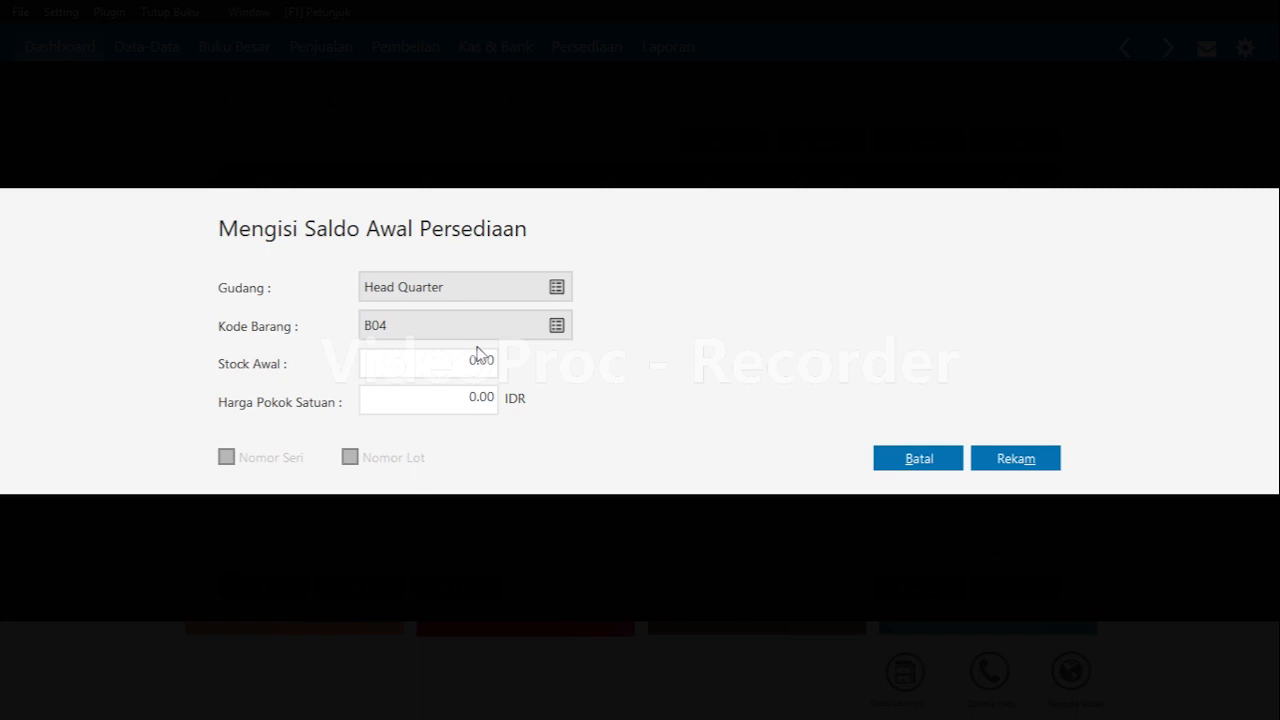
{"action": "left_click", "coordinate": [477, 352]}
{"action": "type", "text": "45"}
{"action": "key", "text": "Tab"}
{"action": "type", "text": "40000"}
{"action": "key", "text": "Tab"}
{"action": "key", "text": "Tab"}
{"action": "key", "text": "Return"}
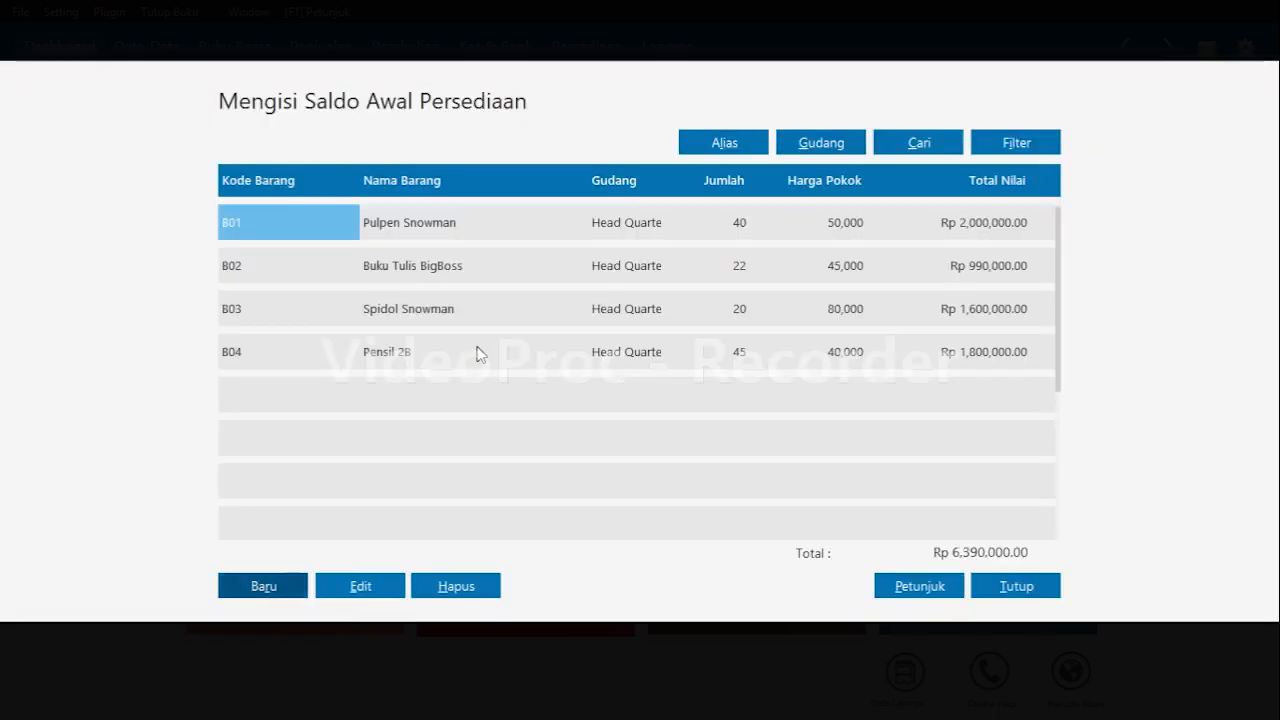
Add an opening balance for item B05 with opening stock 20 and unit cost 110000.
{"action": "key", "text": "Return"}
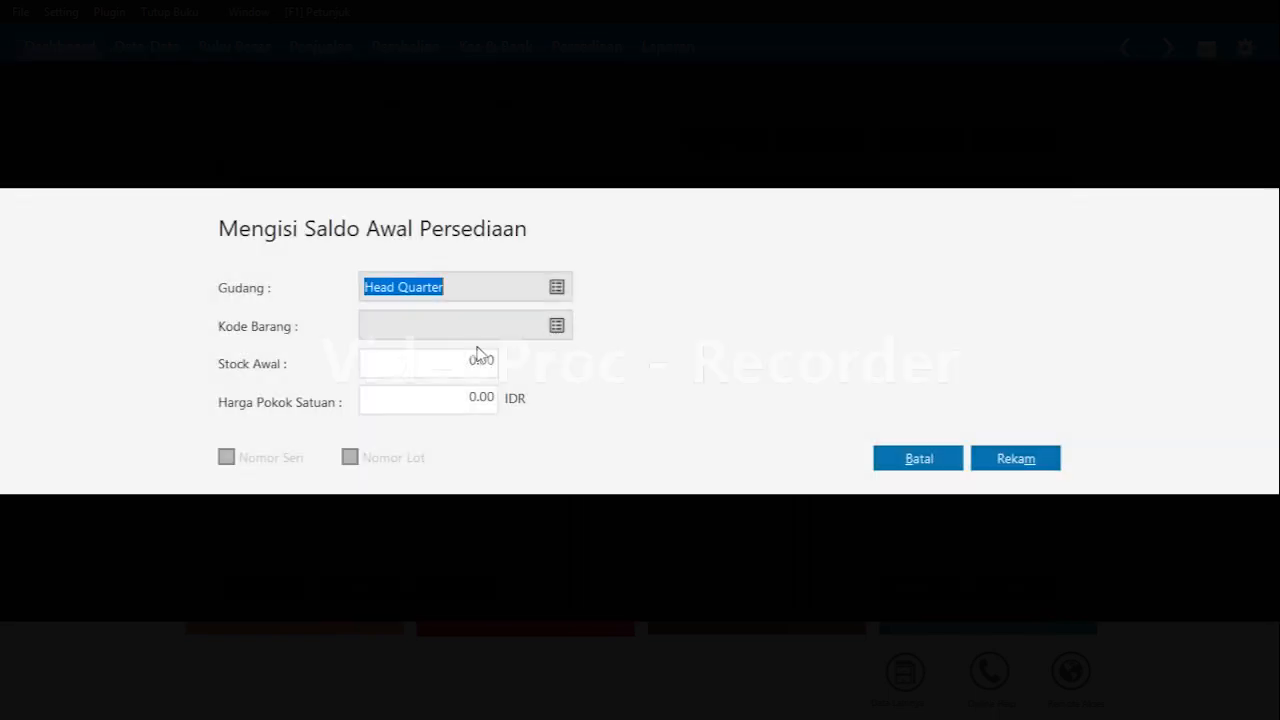
{"action": "key", "text": "Return"}
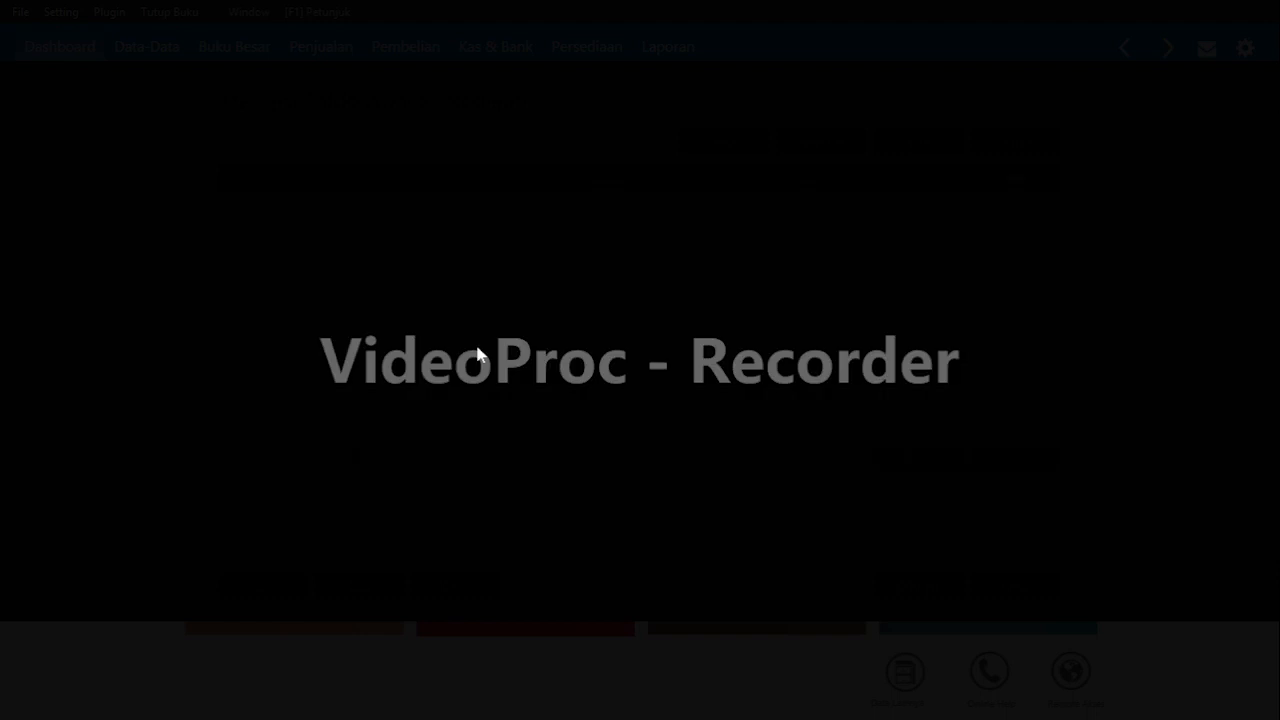
{"action": "key", "text": "Down"}
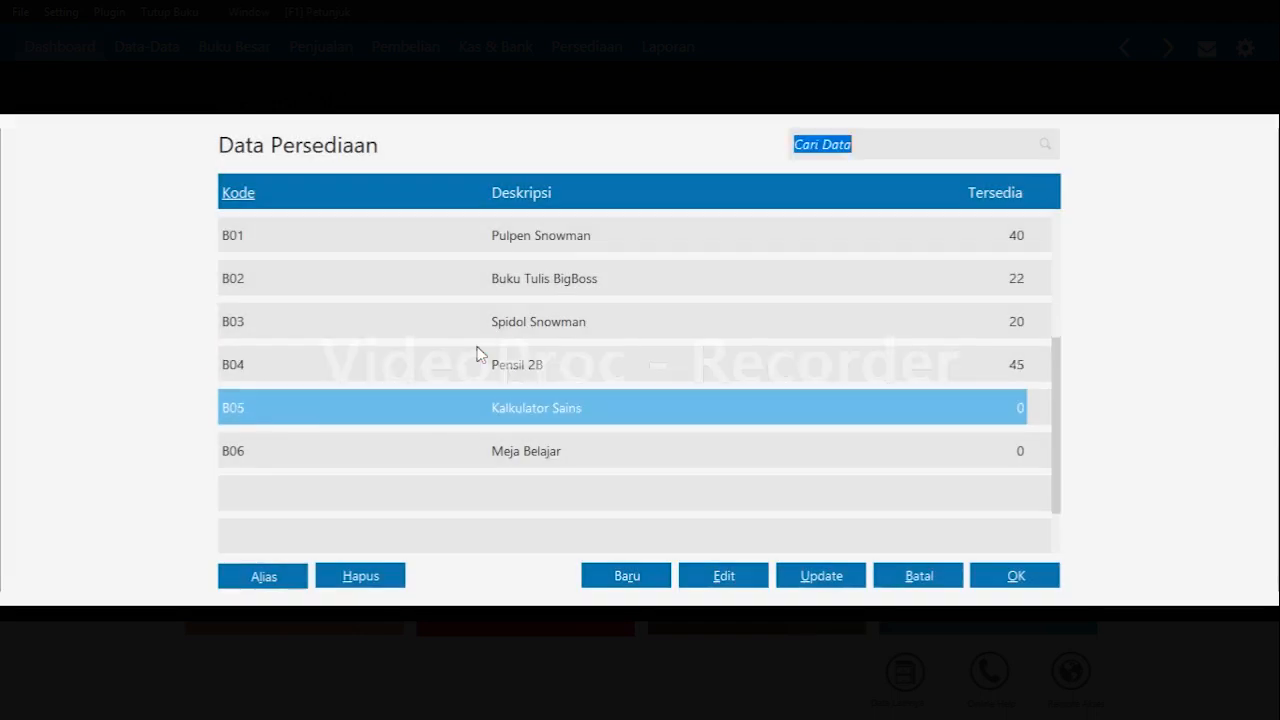
{"action": "key", "text": "Return"}
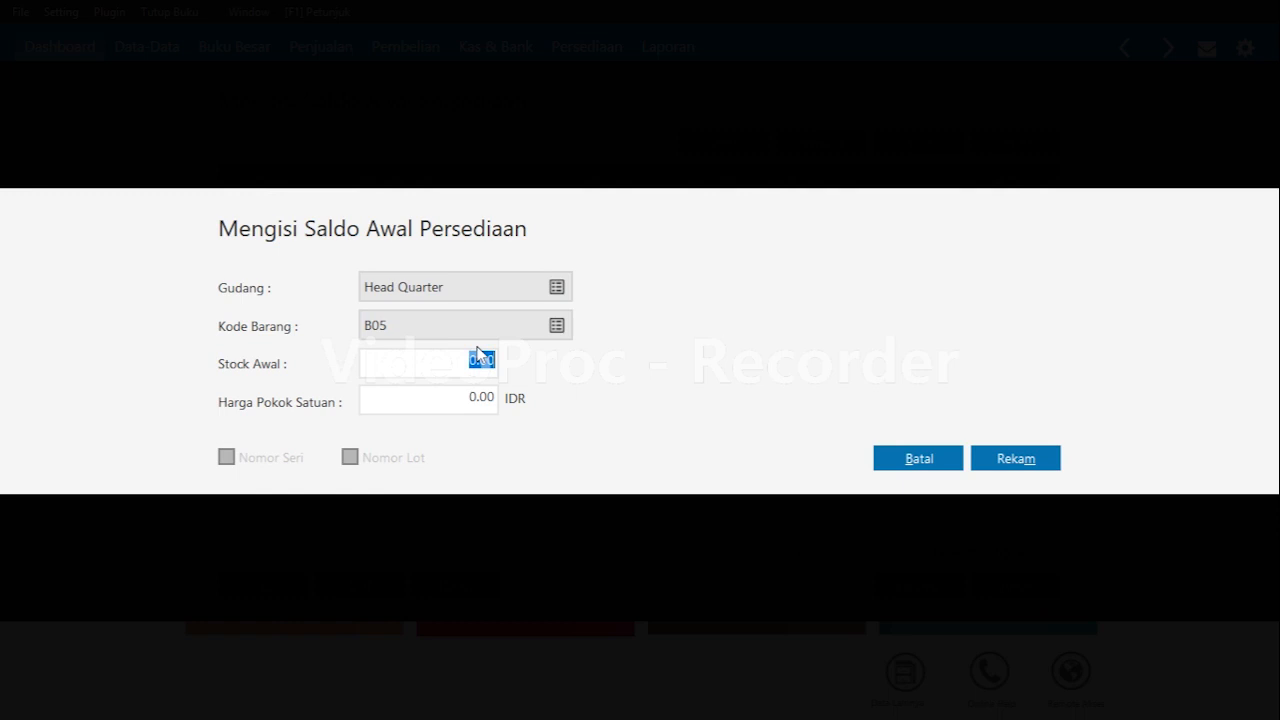
{"action": "type", "text": "20"}
{"action": "key", "text": "Return"}
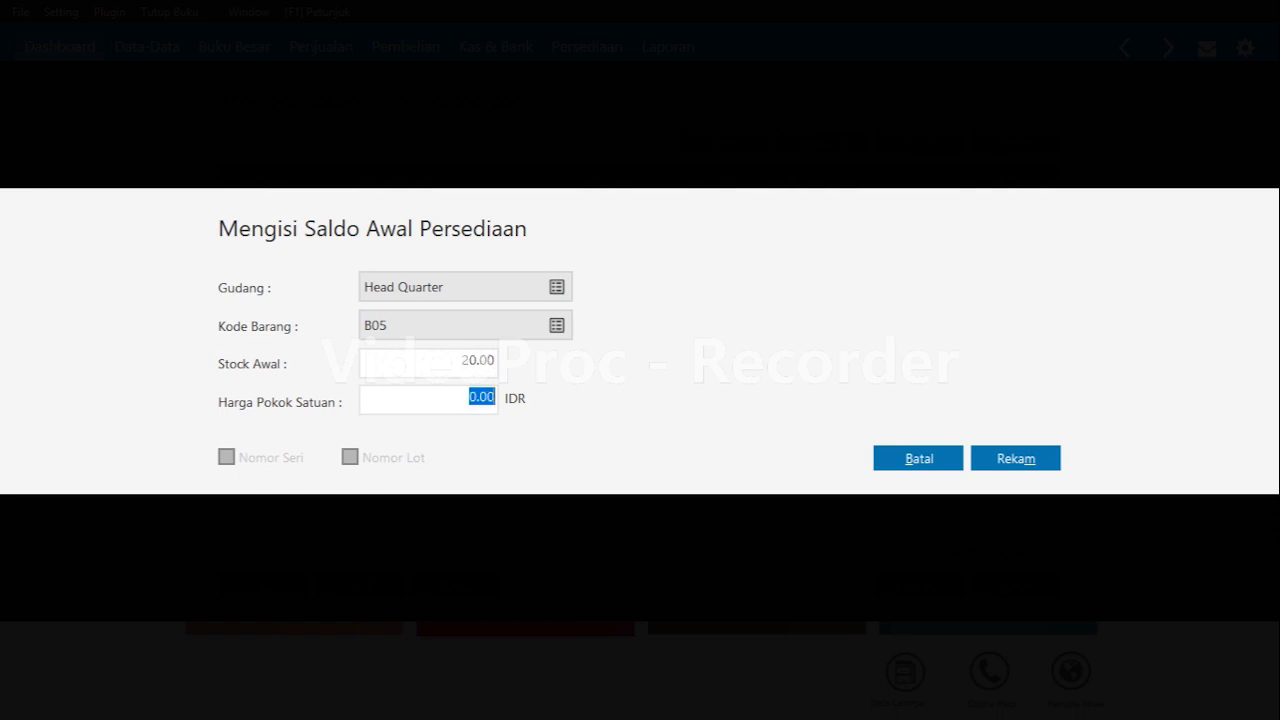
{"action": "type", "text": "110"}
{"action": "type", "text": "000"}
{"action": "key", "text": "BackSpace"}
{"action": "key", "text": "BackSpace"}
{"action": "type", "text": "00"}
{"action": "key", "text": "Return"}
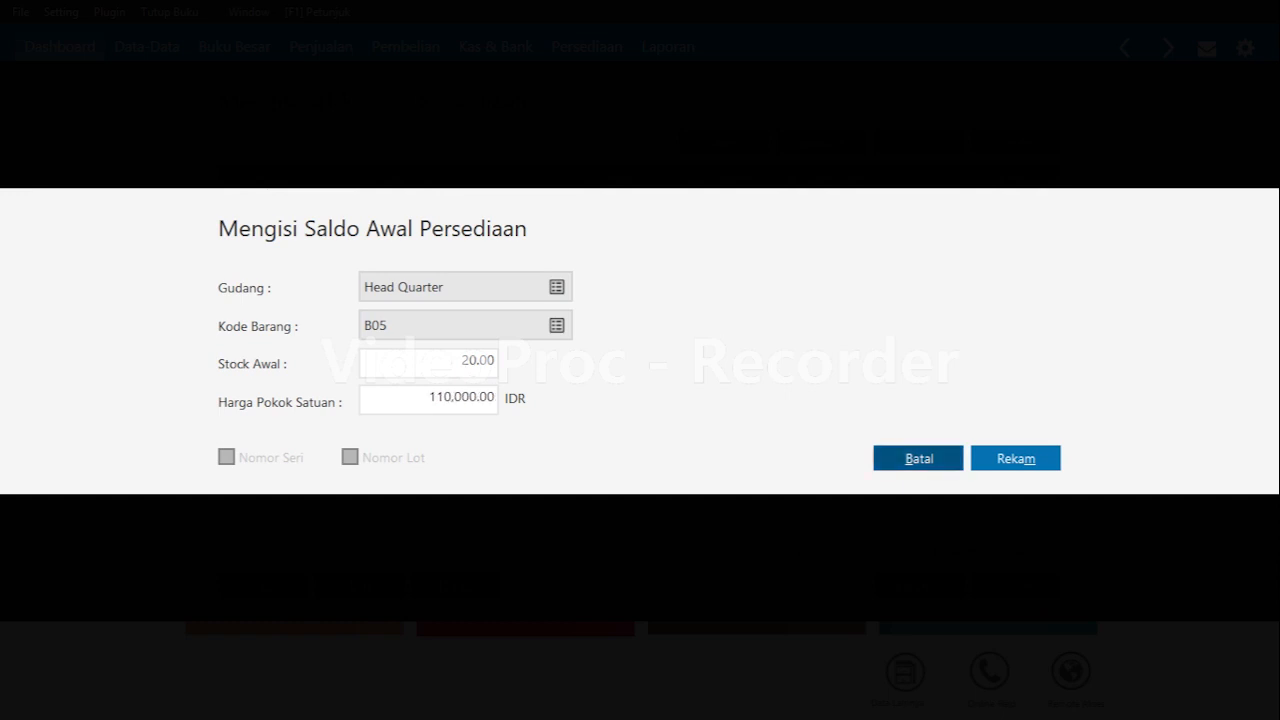
{"action": "key", "text": "Tab"}
{"action": "key", "text": "Return"}
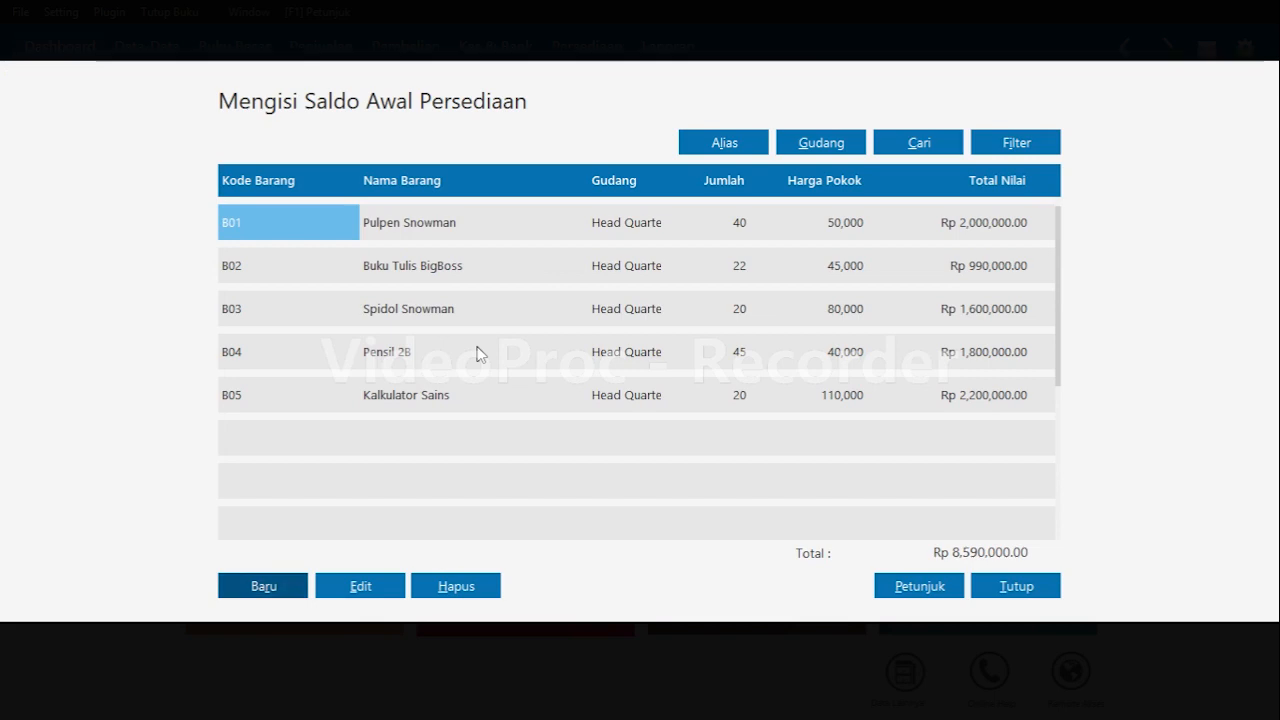
Add an opening balance for item B06 with stock 20 and unit cost 40000, then close the window declining recalculation.
{"action": "key", "text": "Return"}
{"action": "key", "text": "Tab"}
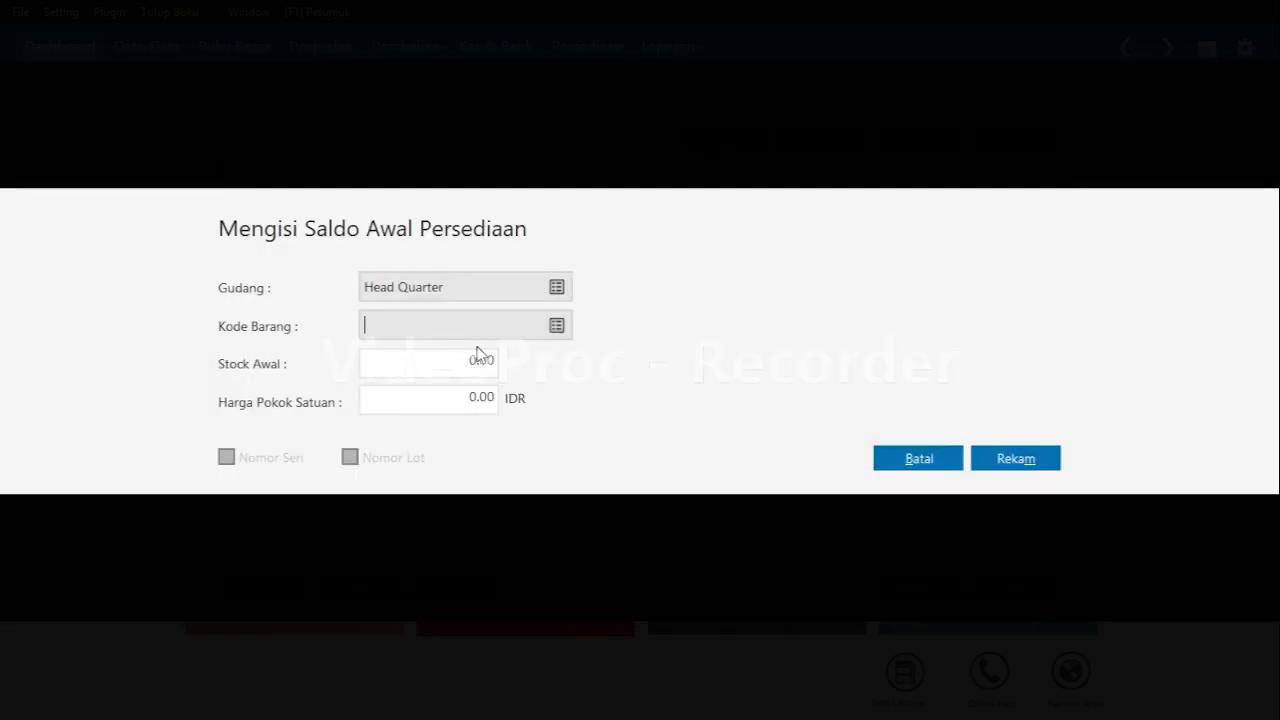
{"action": "key", "text": "Return"}
{"action": "key", "text": "Down"}
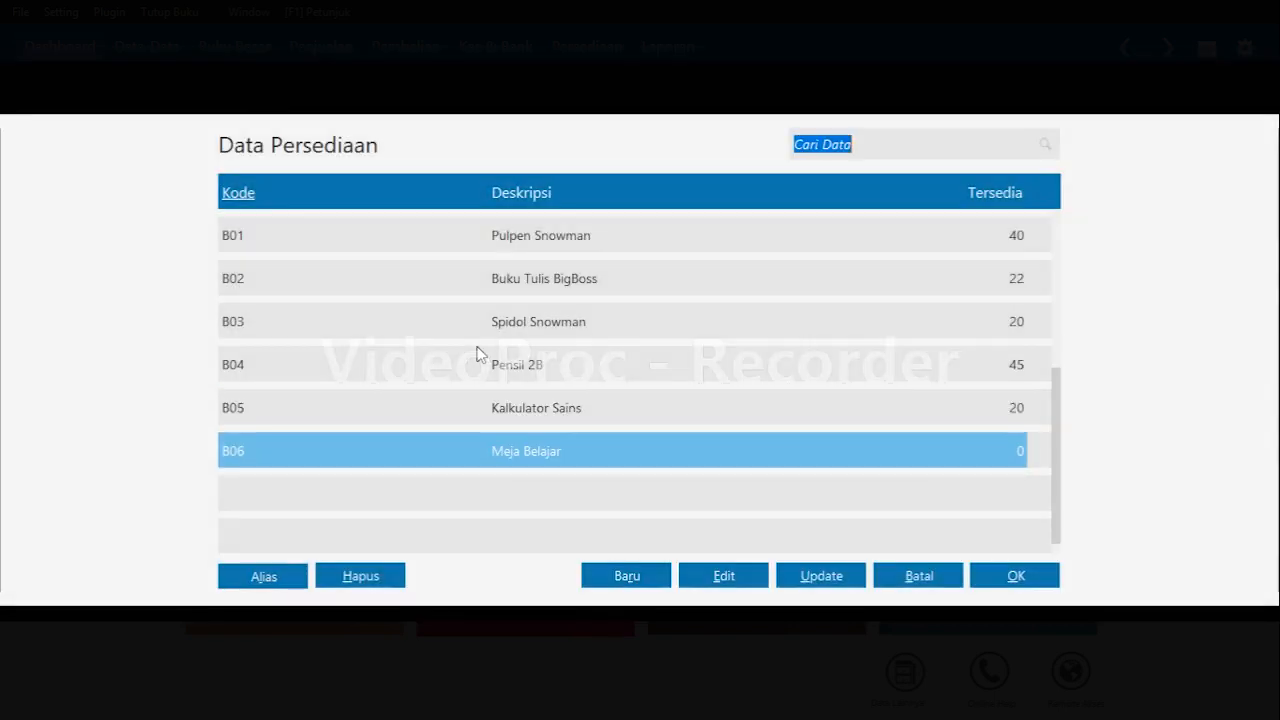
{"action": "key", "text": "Return"}
{"action": "key", "text": "Tab"}
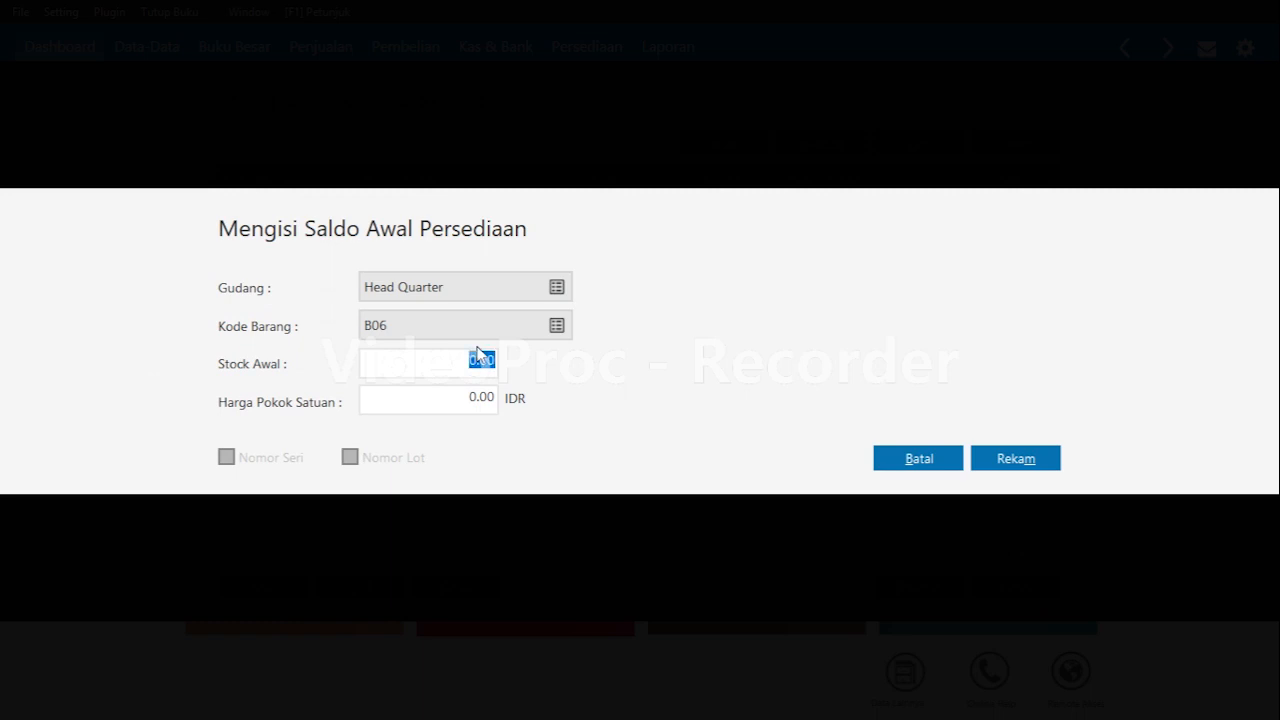
{"action": "type", "text": "20"}
{"action": "key", "text": "Tab"}
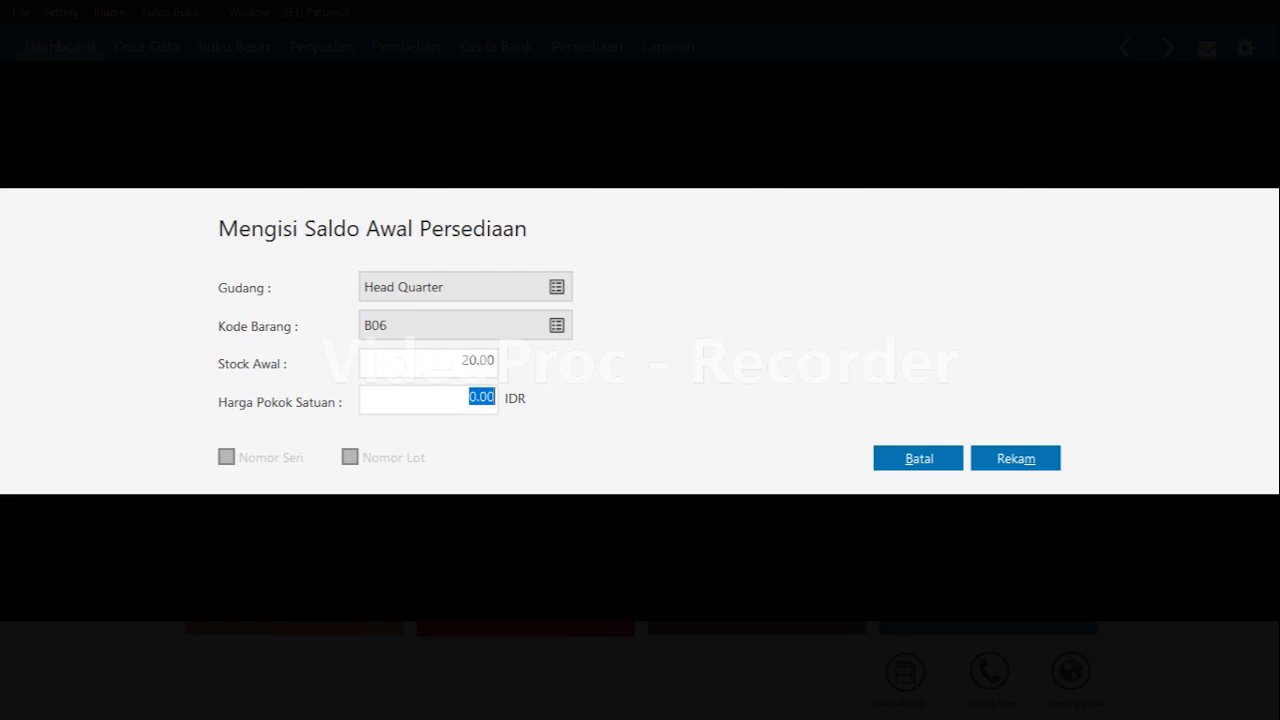
{"action": "type", "text": "40000"}
{"action": "key", "text": "Tab"}
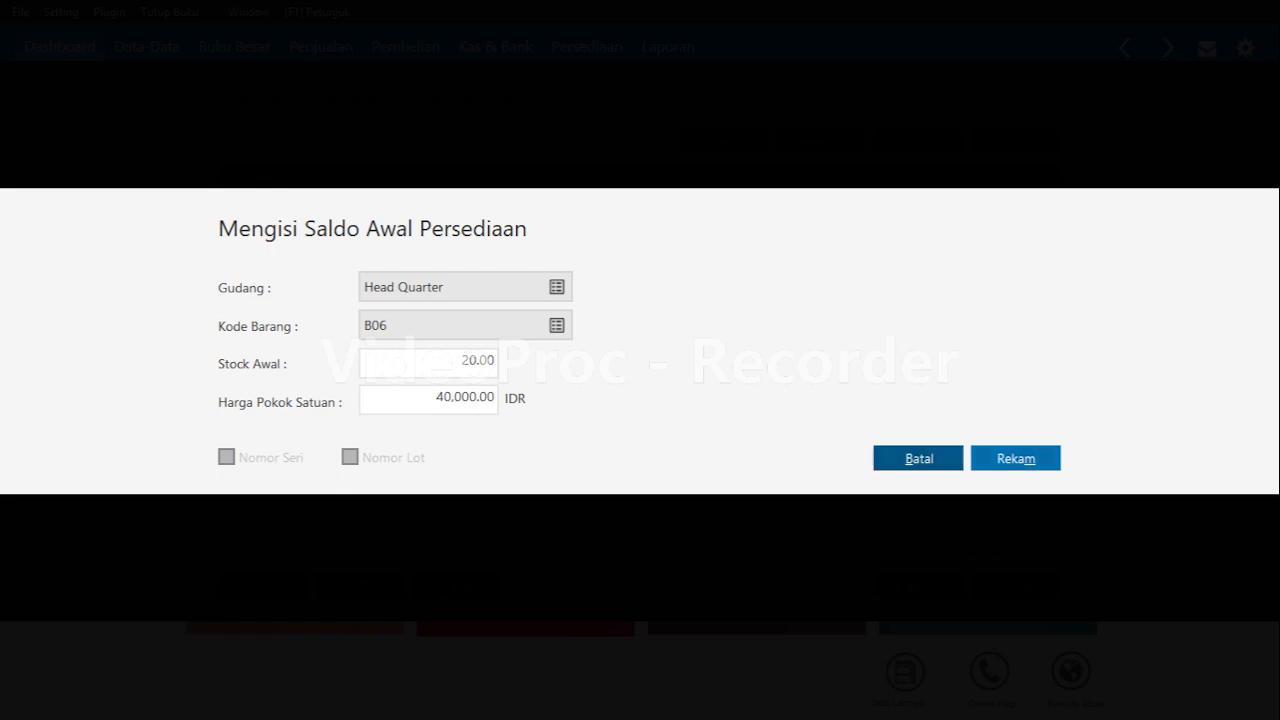
{"action": "key", "text": "Tab"}
{"action": "key", "text": "Return"}
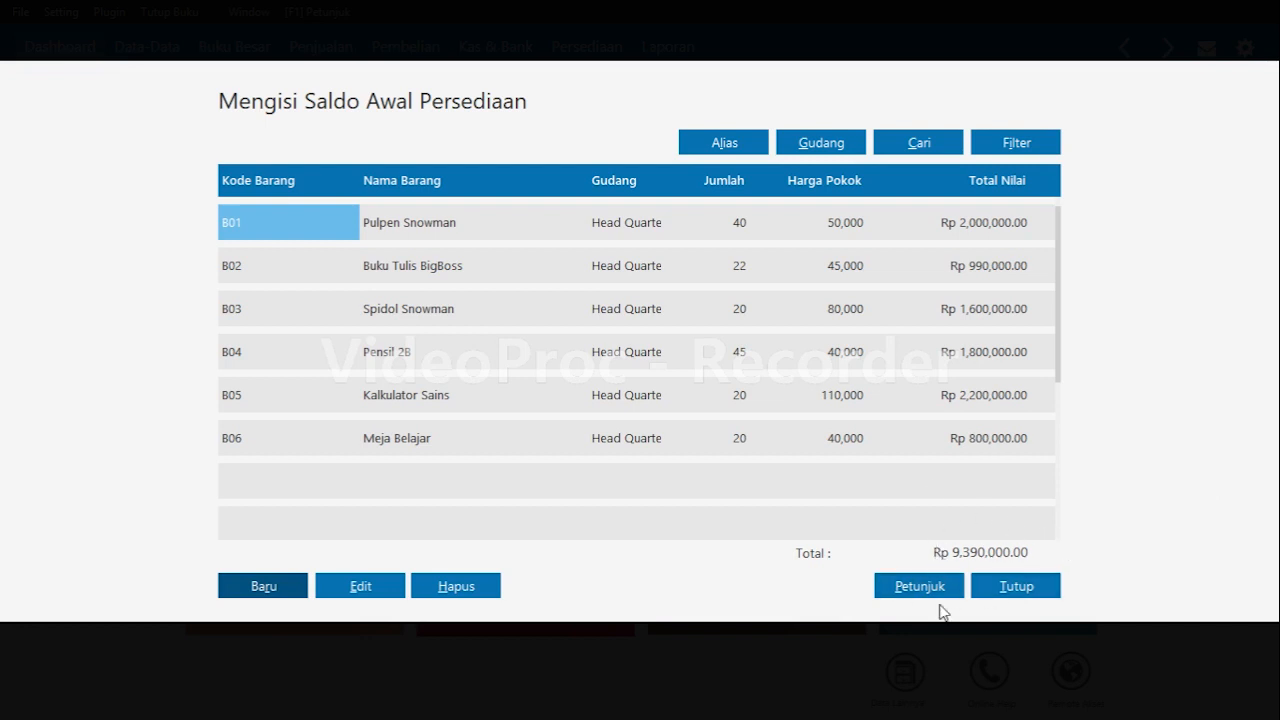
{"action": "left_click", "coordinate": [1045, 586]}
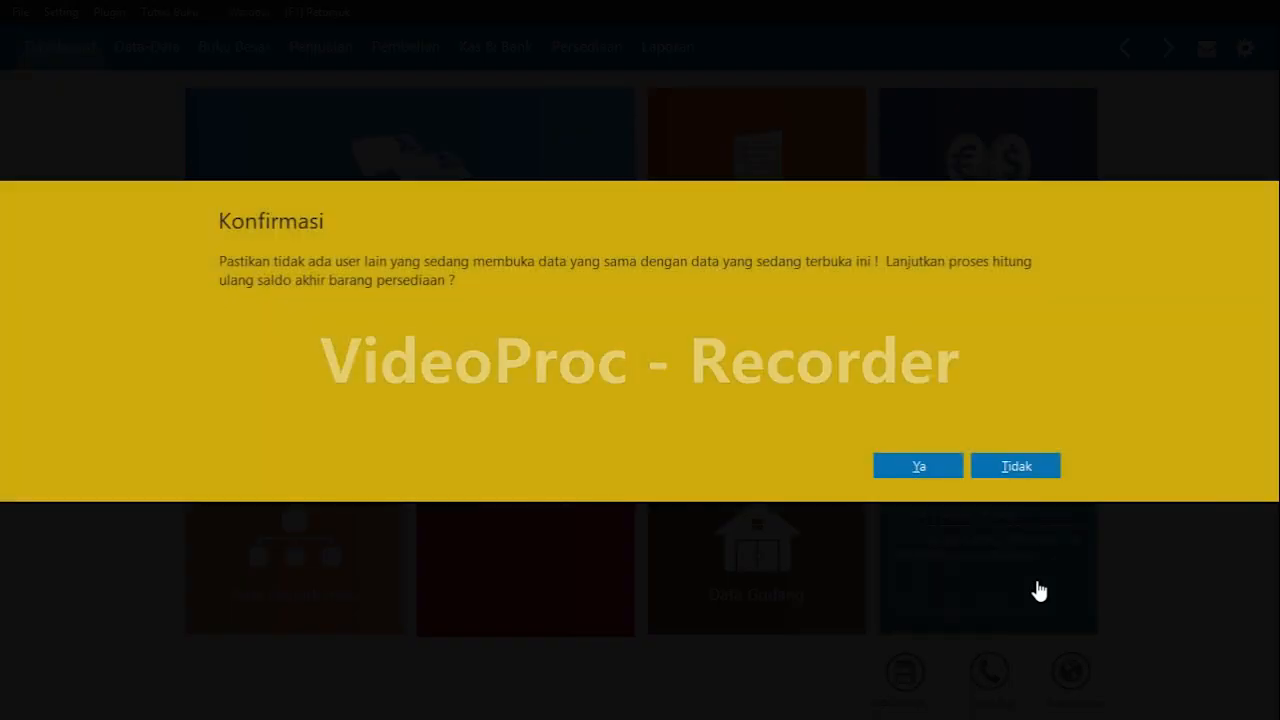
{"action": "left_click", "coordinate": [1022, 463]}
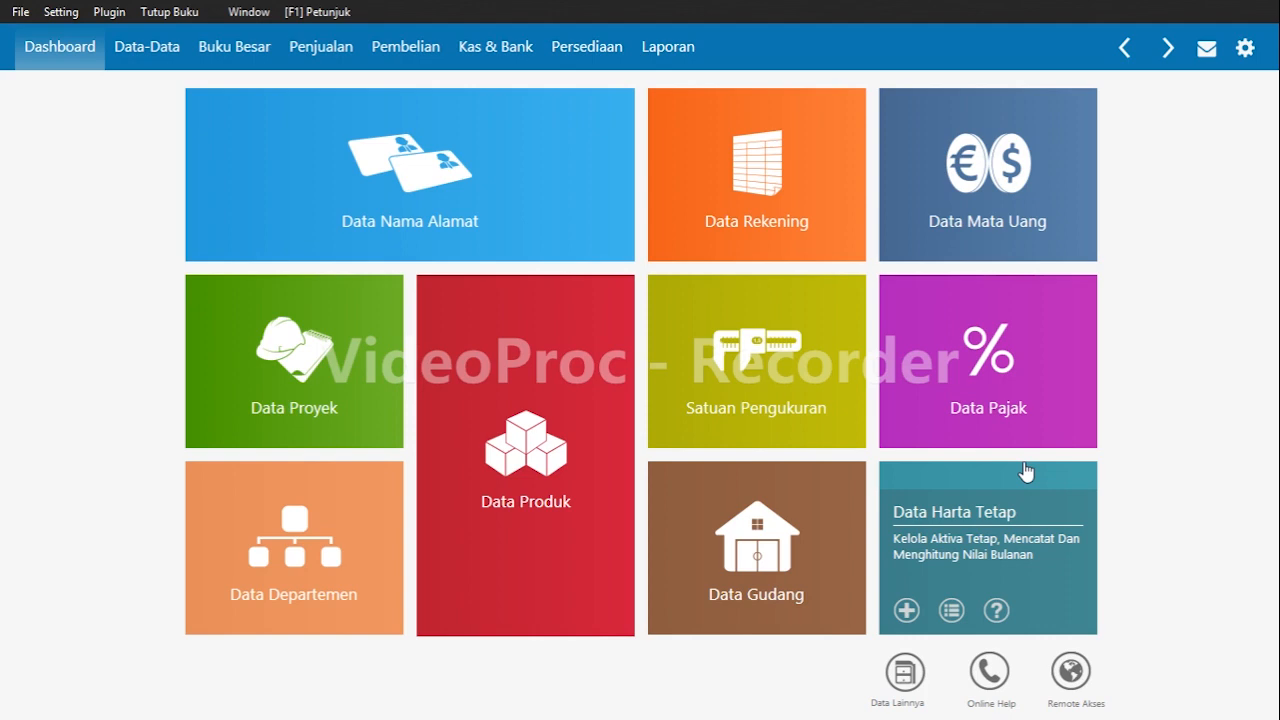
Start a new cash disbursement (Kas Keluar) and choose Kas as the cash account.
{"action": "left_click", "coordinate": [478, 58]}
{"action": "mouse_move", "coordinate": [294, 363]}
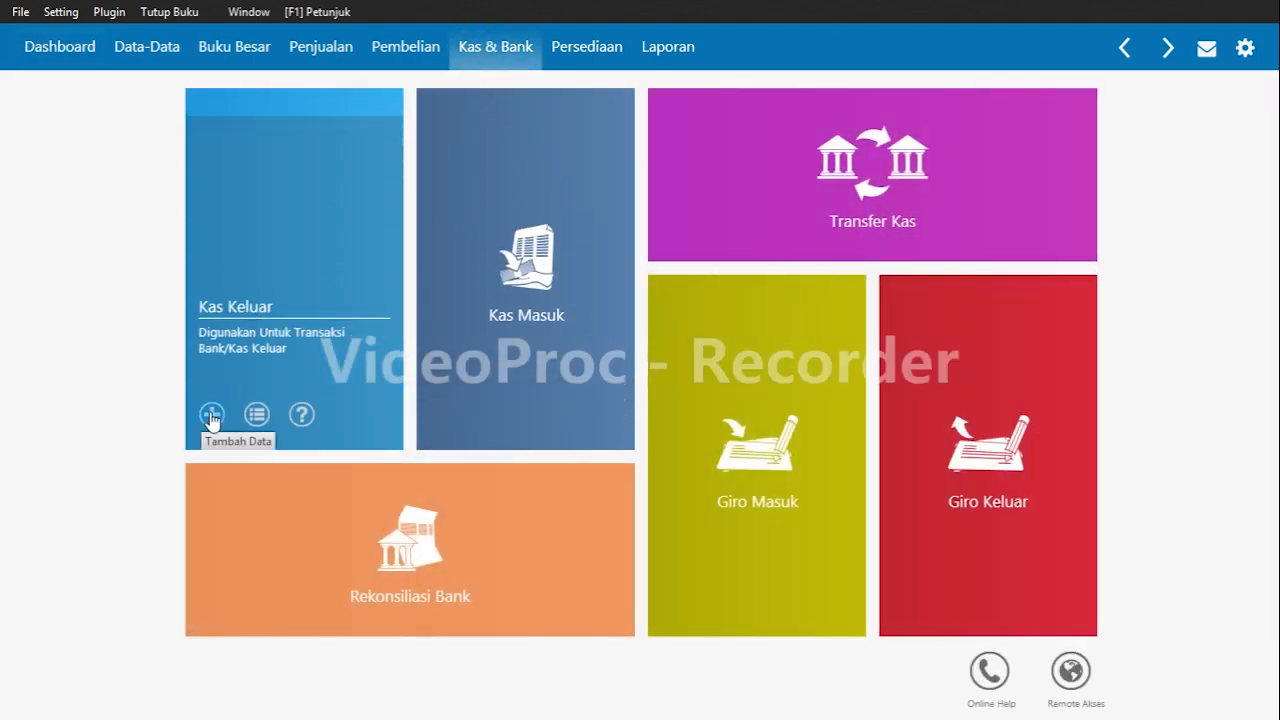
{"action": "left_click", "coordinate": [211, 415]}
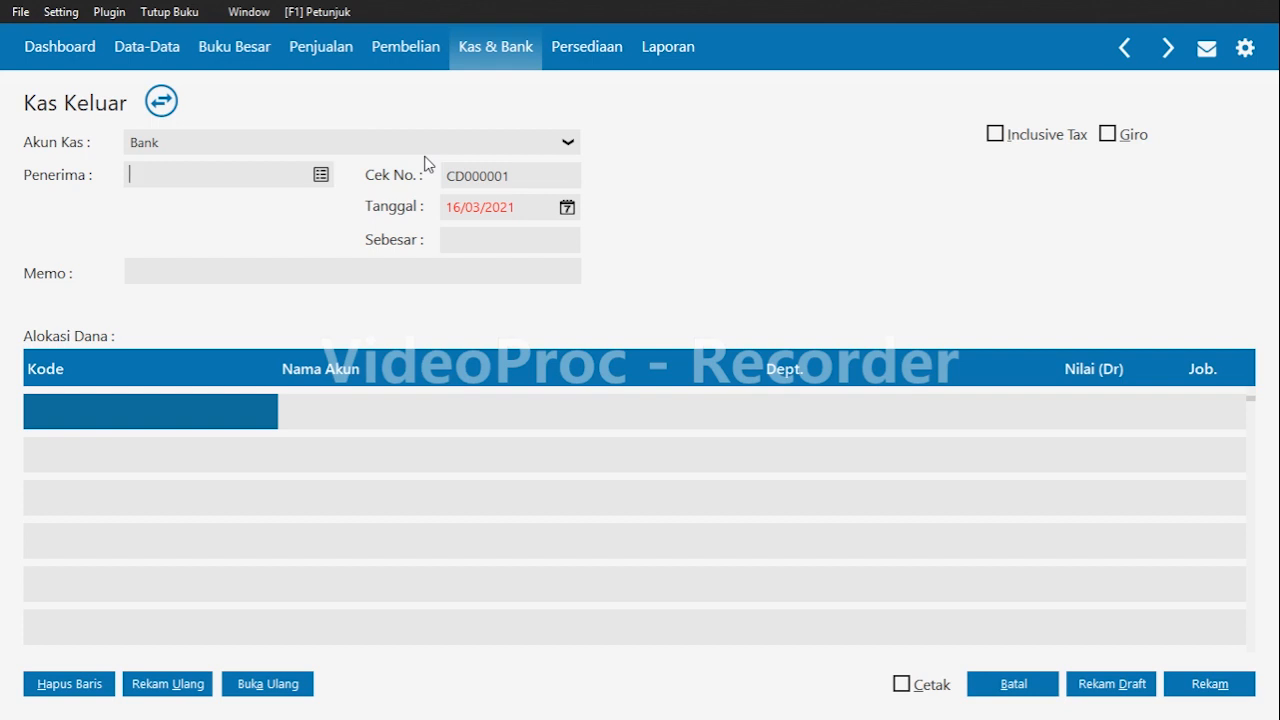
{"action": "left_click", "coordinate": [568, 142]}
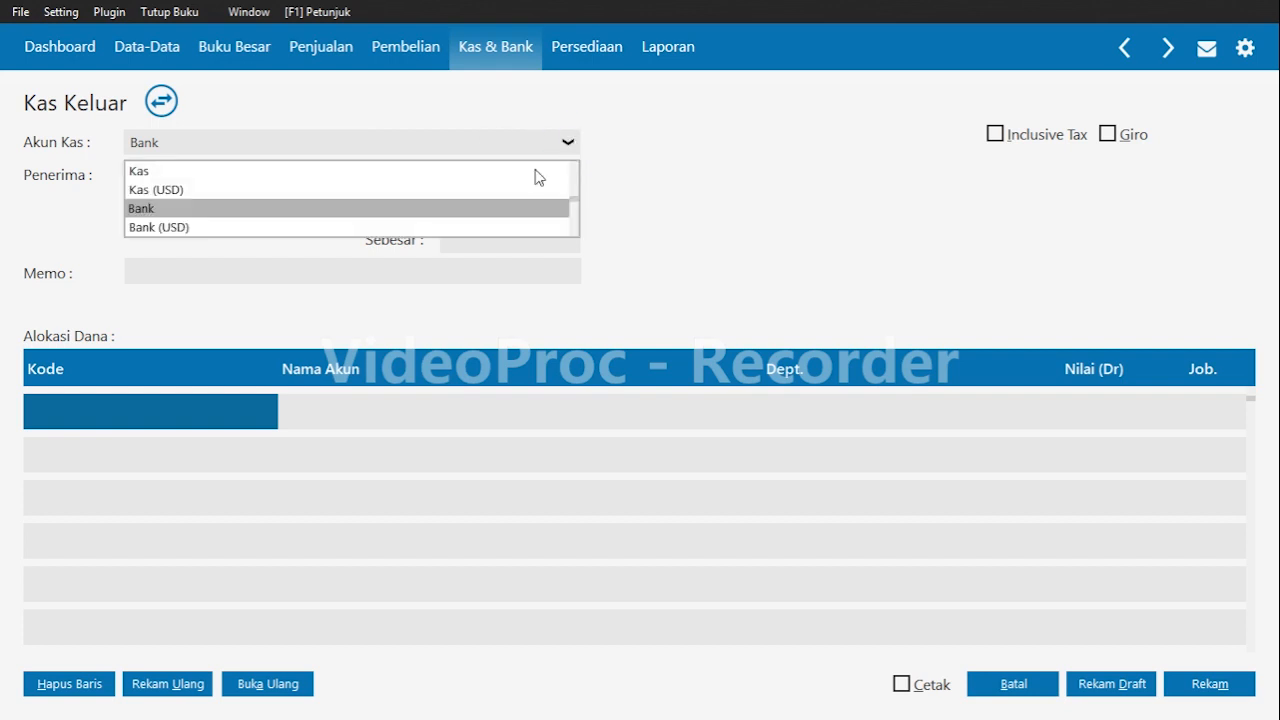
{"action": "left_click", "coordinate": [302, 170]}
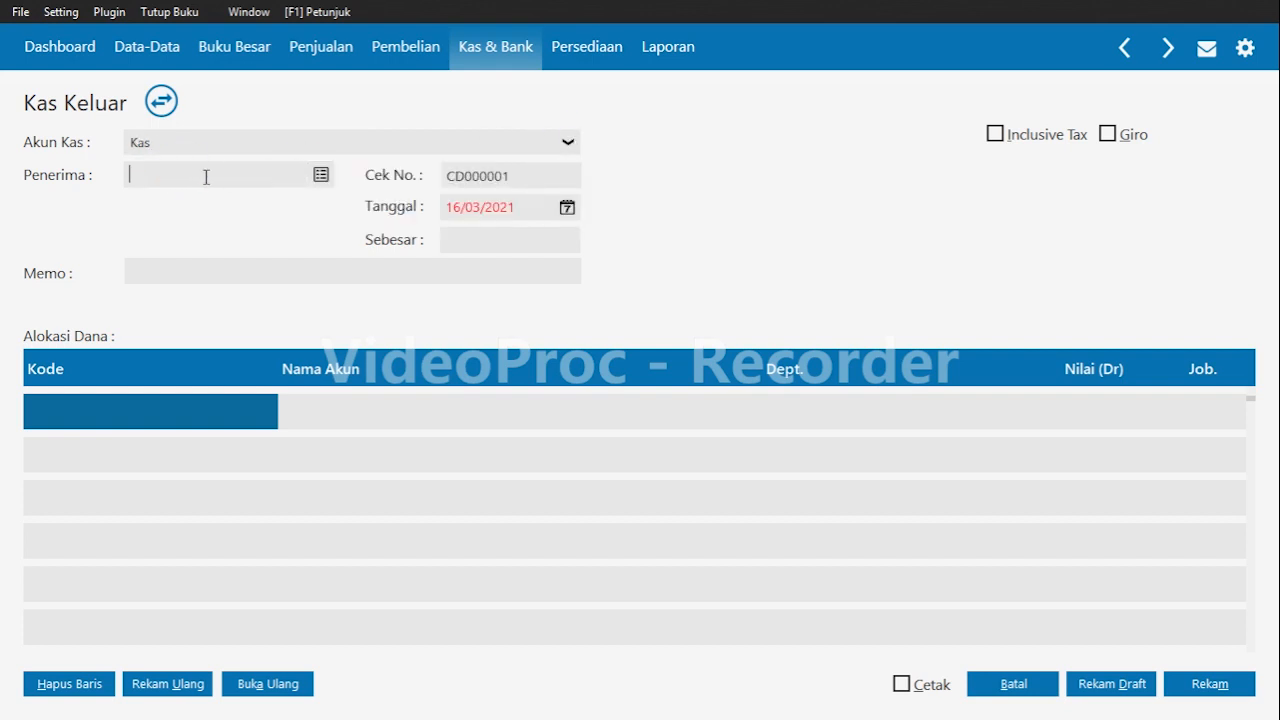
Create a new contact of type Others named Petugas Kebersihan and select it as the payment recipient.
{"action": "left_click", "coordinate": [322, 175]}
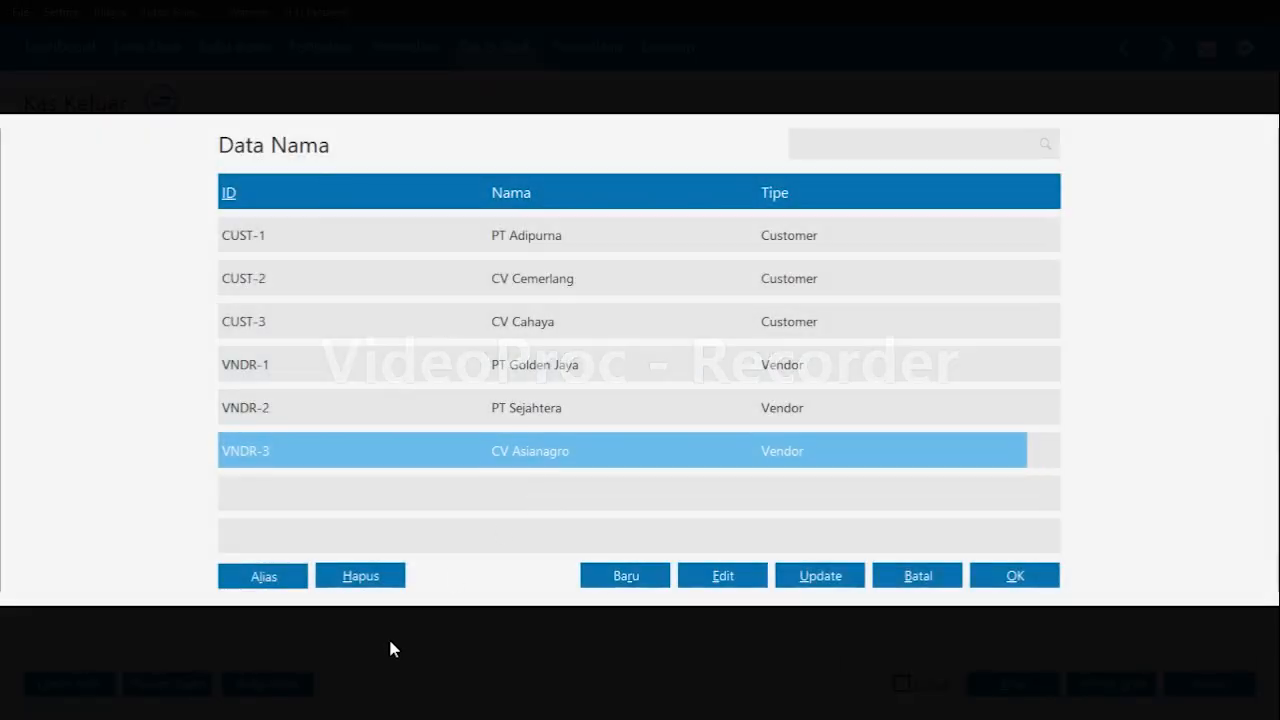
{"action": "left_click", "coordinate": [648, 578]}
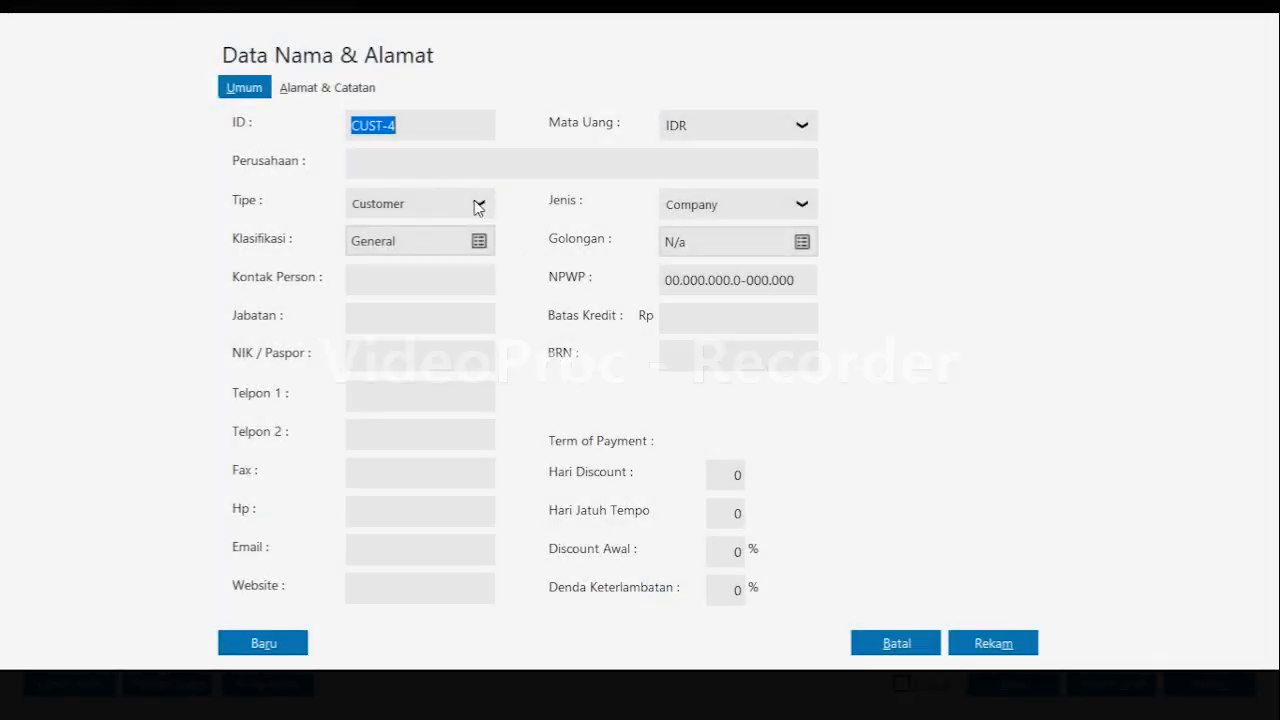
{"action": "left_click", "coordinate": [478, 206]}
{"action": "left_click", "coordinate": [414, 317]}
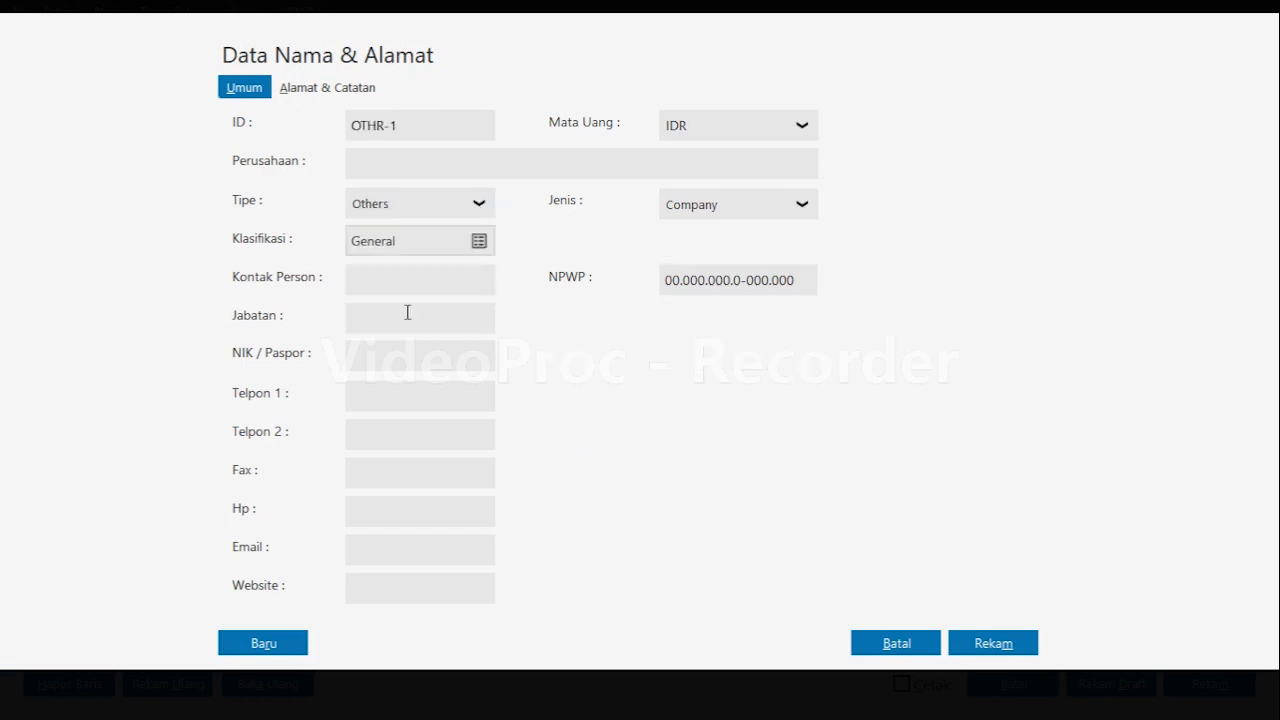
{"action": "left_click", "coordinate": [478, 166]}
{"action": "type", "text": "Petugas Kebersihan"}
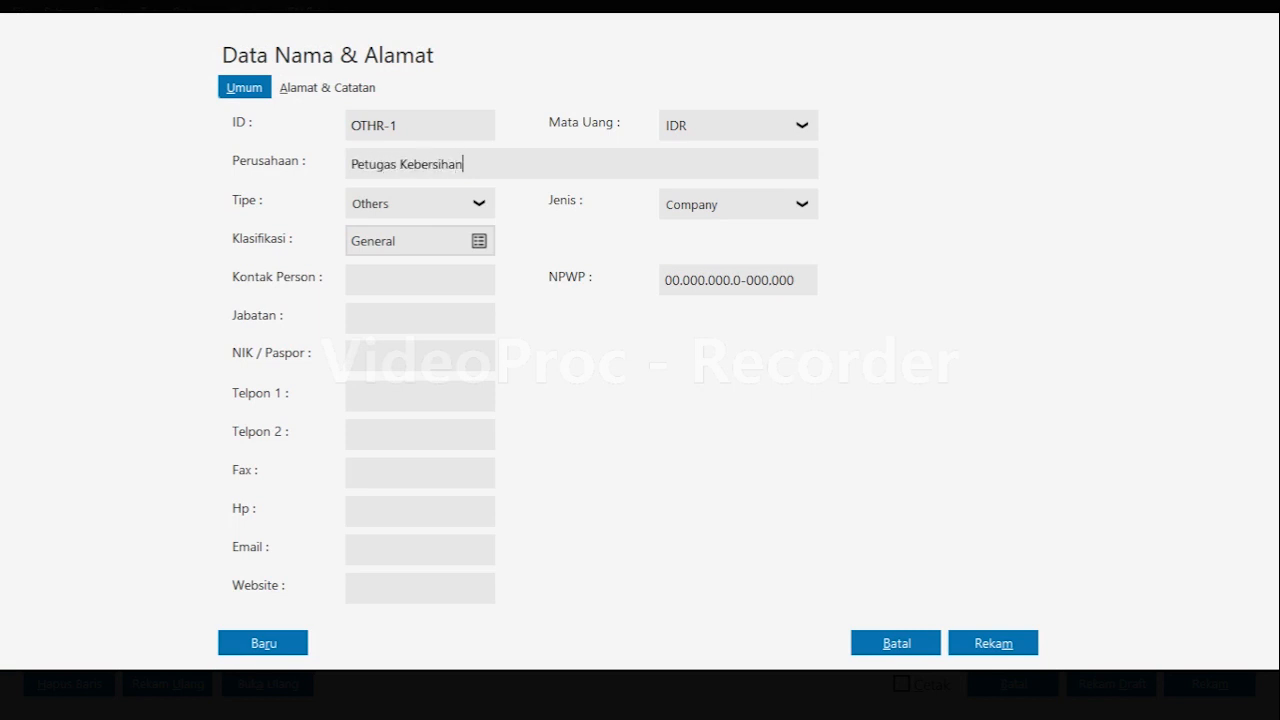
{"action": "left_click", "coordinate": [993, 643]}
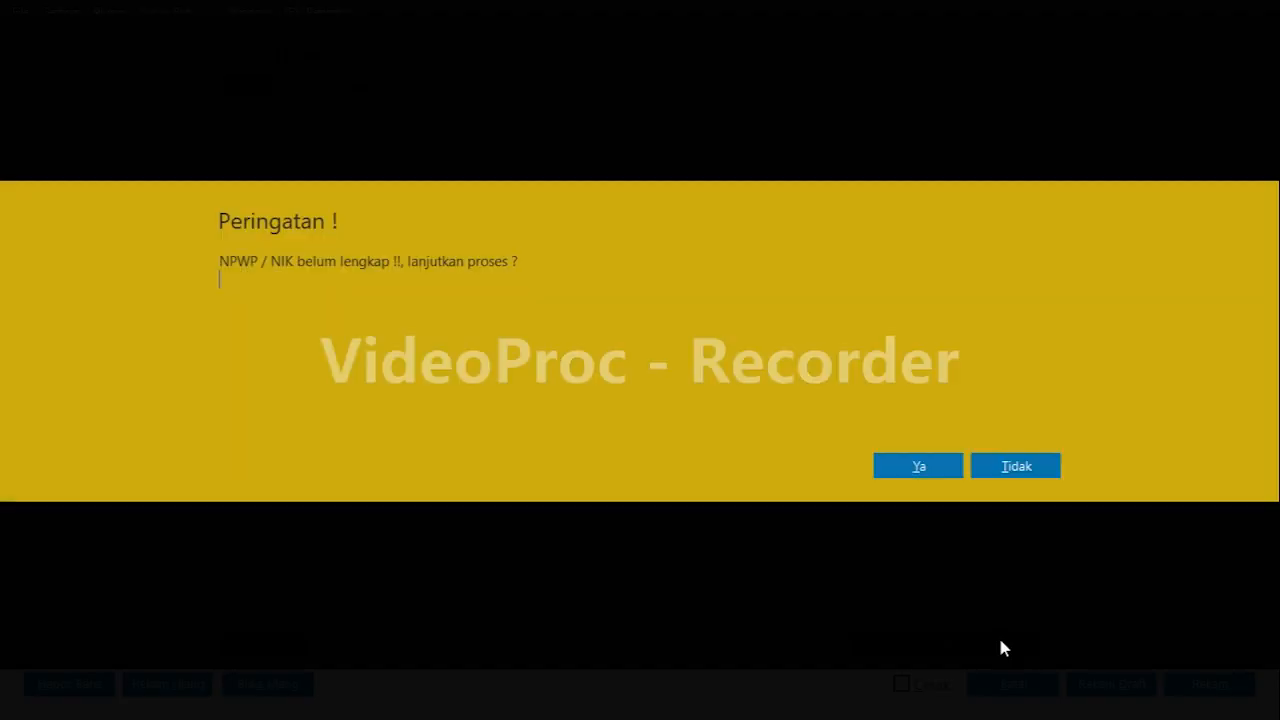
{"action": "left_click", "coordinate": [955, 470]}
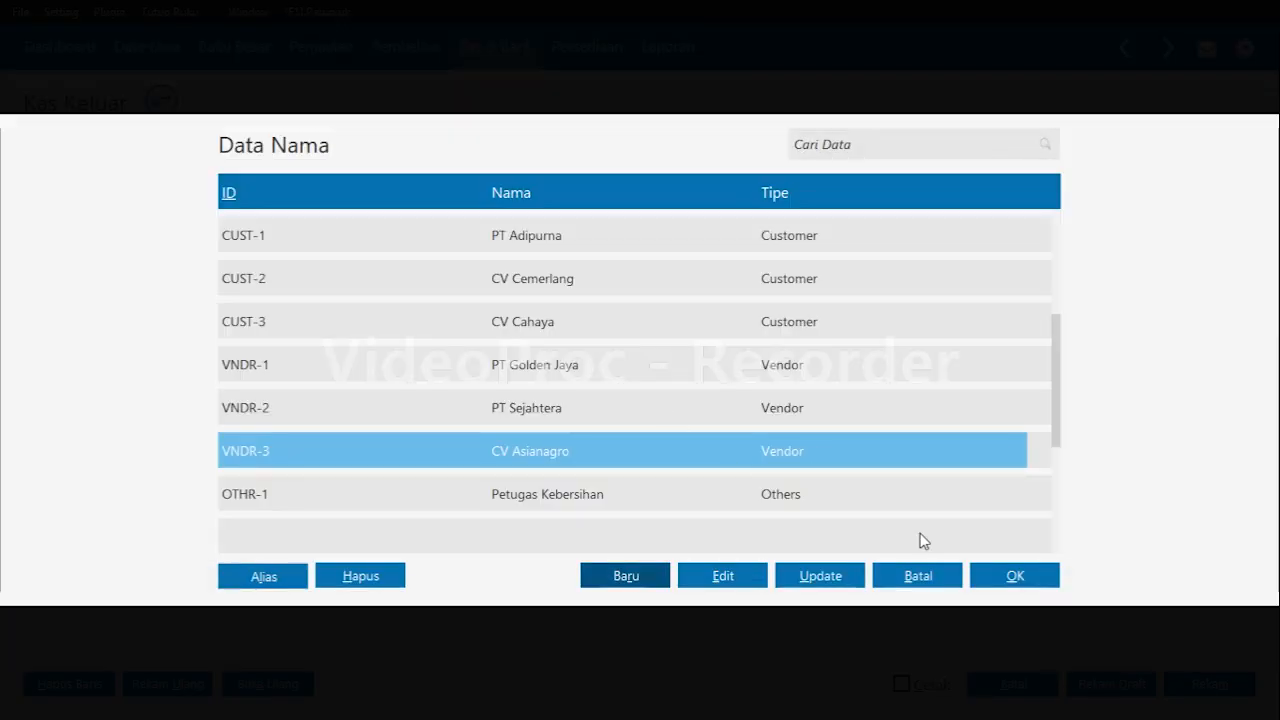
{"action": "left_click", "coordinate": [894, 491]}
{"action": "left_click", "coordinate": [1003, 572]}
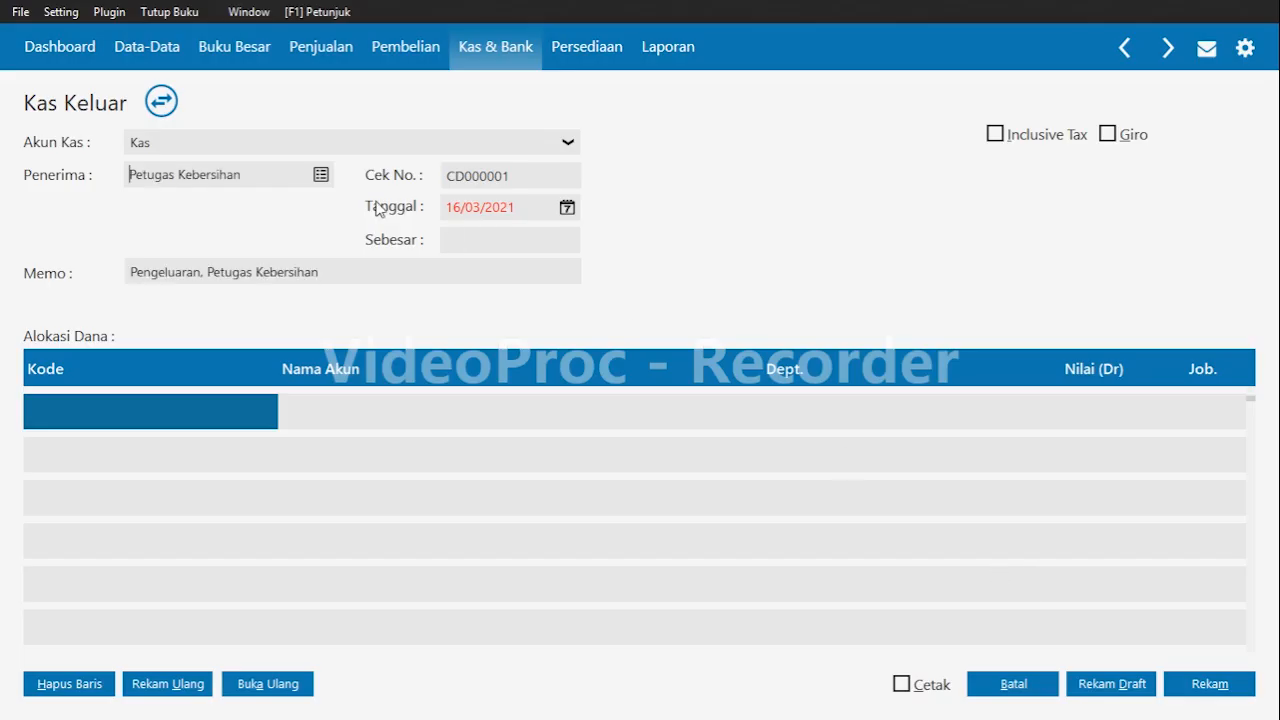
Set the transaction date to 03/01/2020.
{"action": "left_click", "coordinate": [536, 214]}
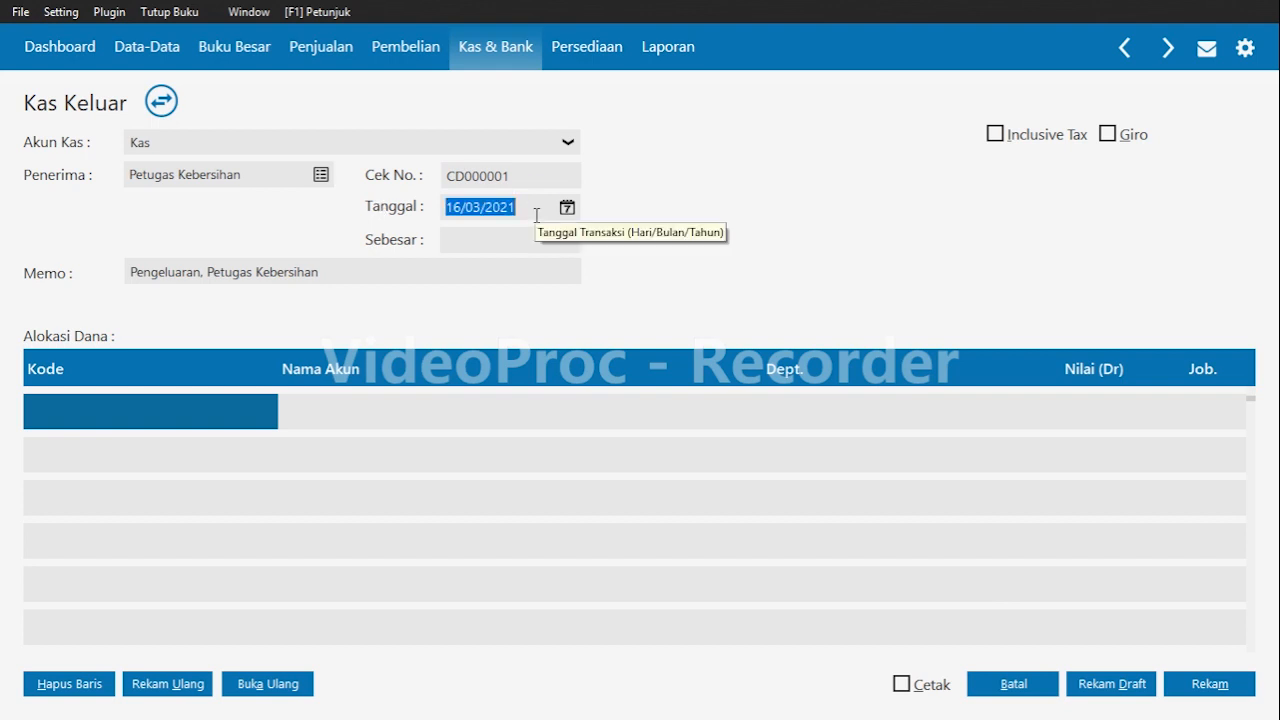
{"action": "type", "text": "03/__/0"}
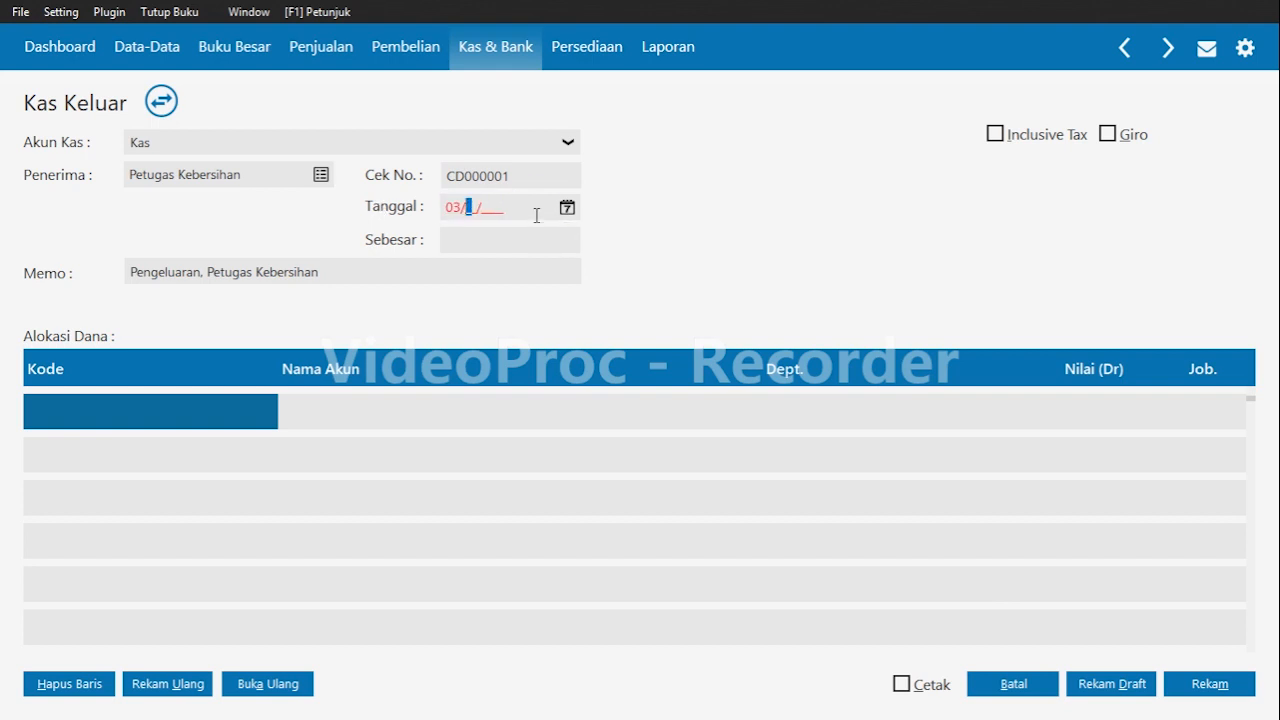
{"action": "type", "text": "120"}
{"action": "key", "text": "BackSpace"}
{"action": "key", "text": "BackSpace"}
{"action": "key", "text": "BackSpace"}
{"action": "key", "text": "BackSpace"}
{"action": "key", "text": "BackSpace"}
{"action": "key", "text": "BackSpace"}
{"action": "type", "text": "01/2020"}
{"action": "key", "text": "Tab"}
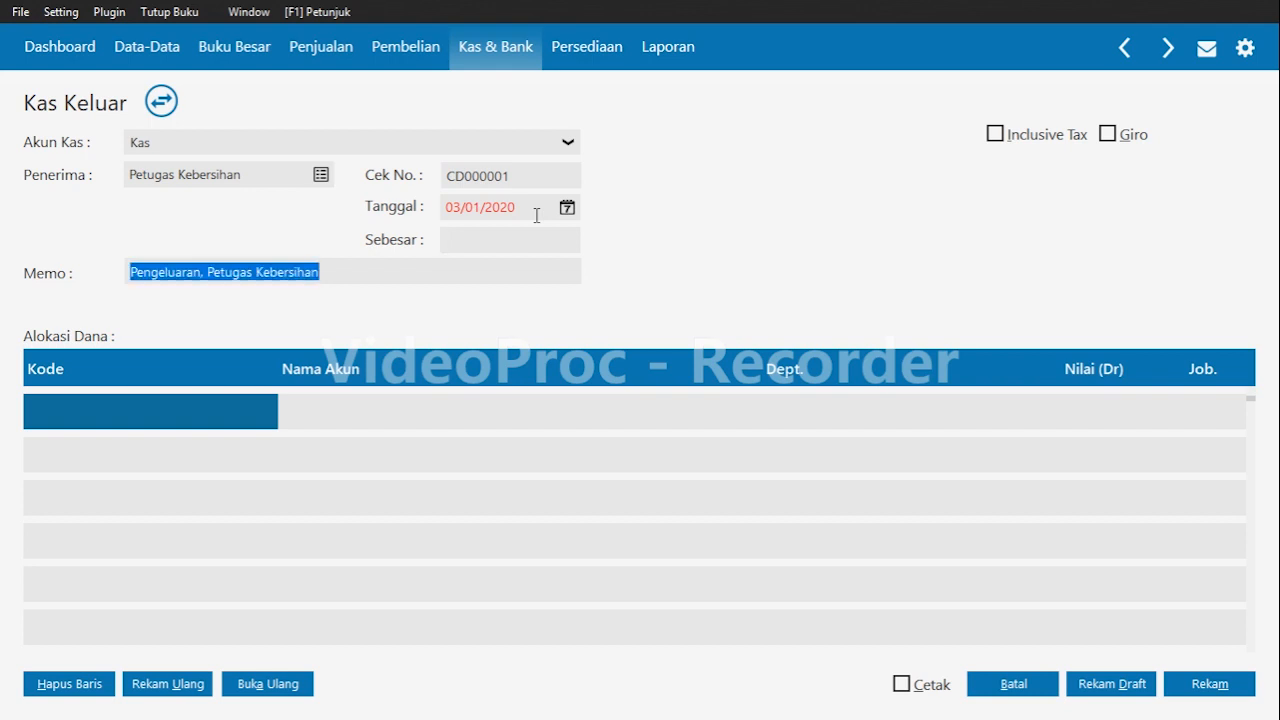
Replace the memo with "Pembayaran iuran kebersihan".
{"action": "type", "text": "P"}
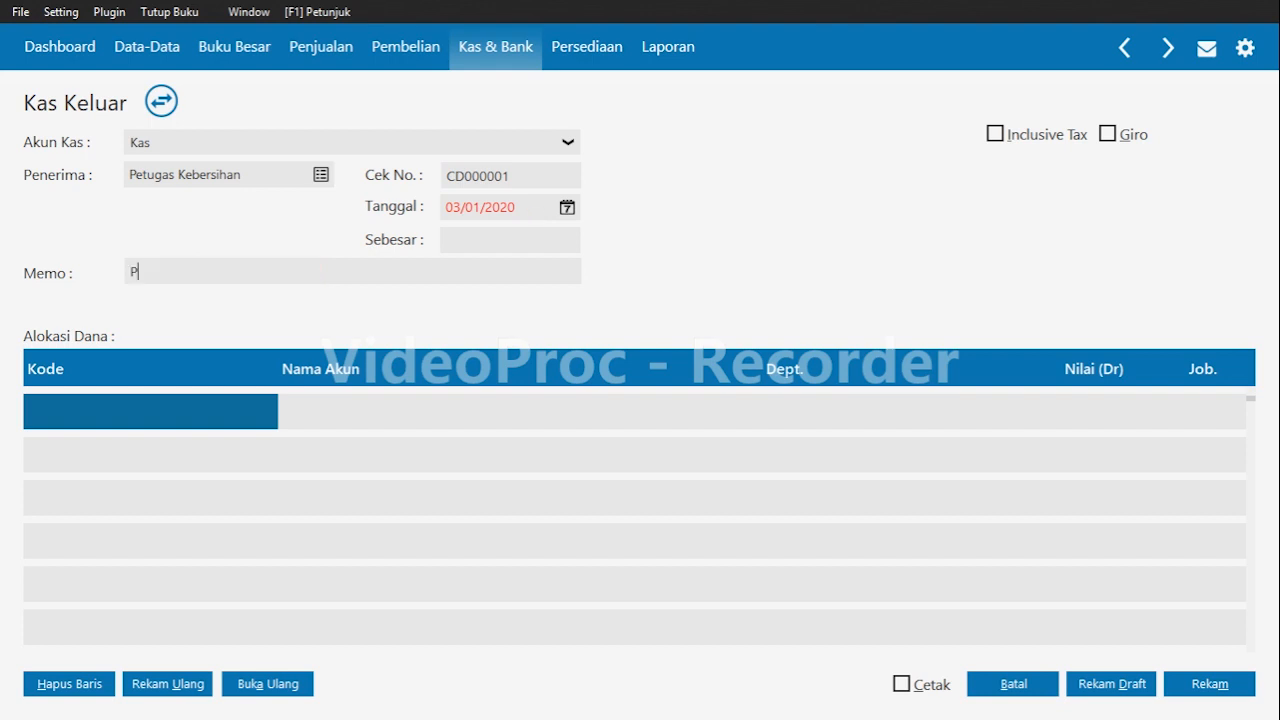
{"action": "type", "text": "embayaran iuran kebersihan"}
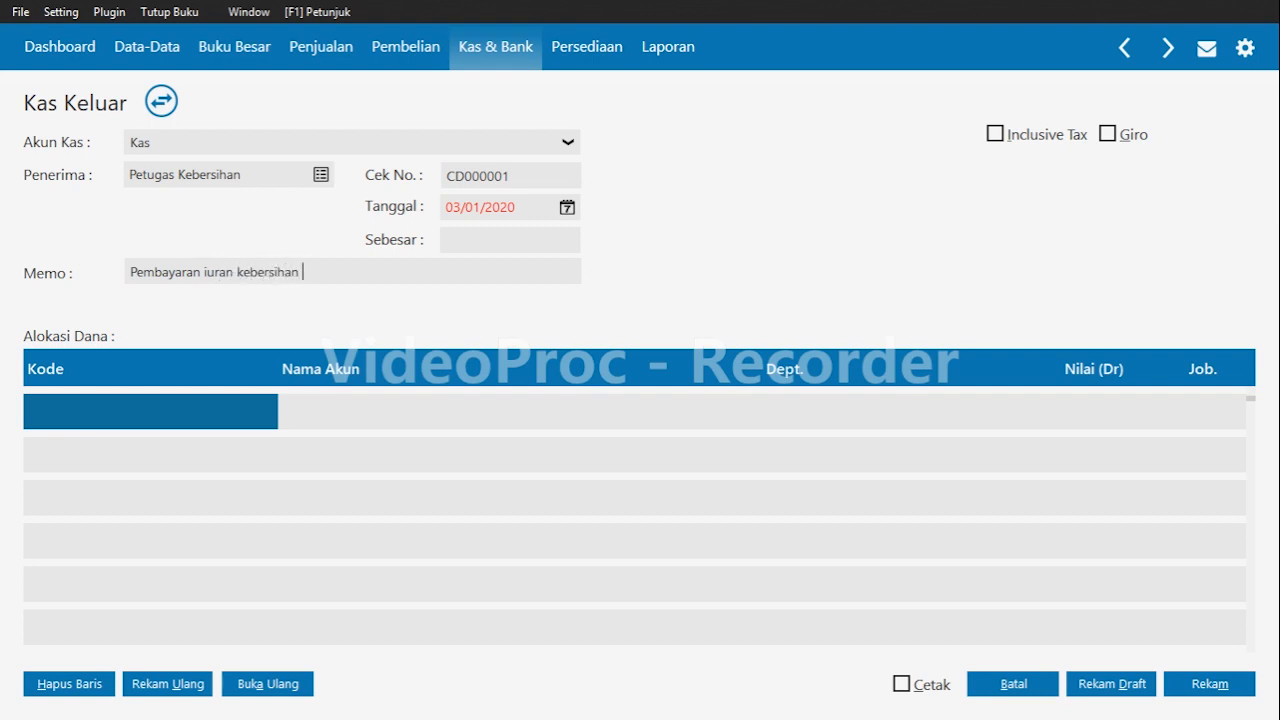
{"action": "type", "text": " dan keamanan menggunaka"}
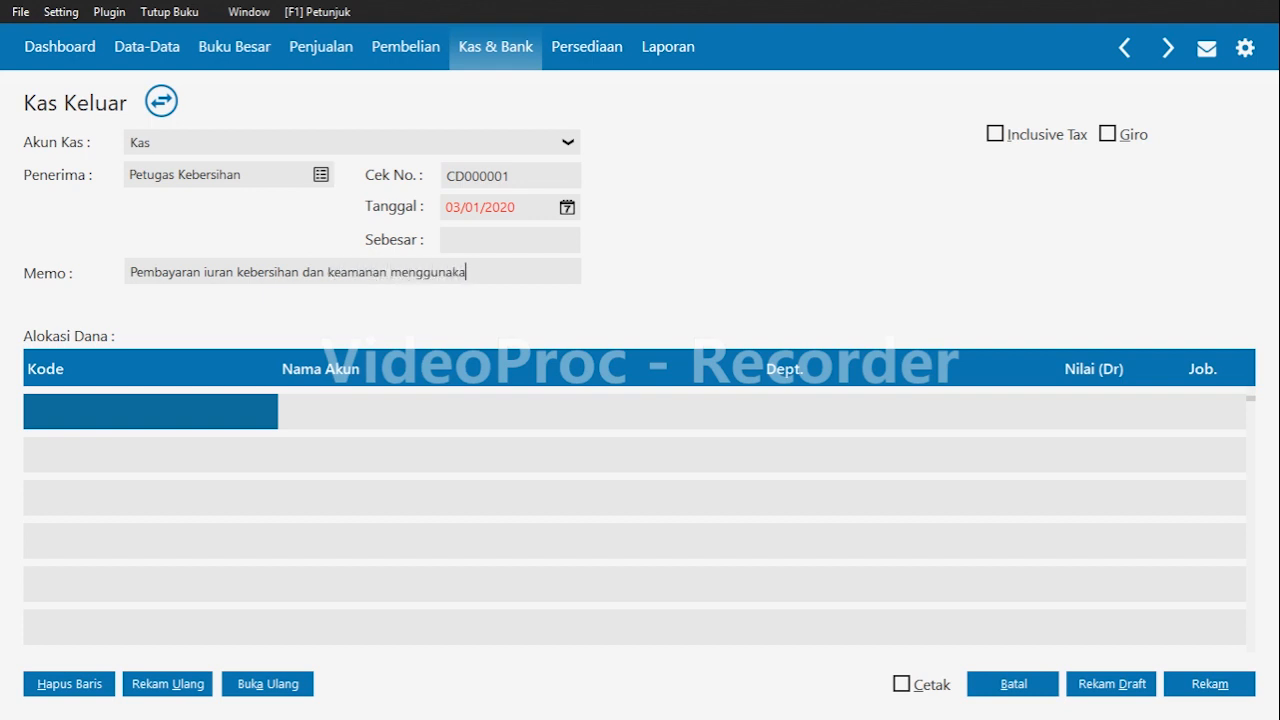
{"action": "type", "text": "n kas"}
Allocate 200000 to the Beban Lain expense account in the first allocation line.
{"action": "left_click", "coordinate": [100, 414]}
{"action": "double_click", "coordinate": [97, 414]}
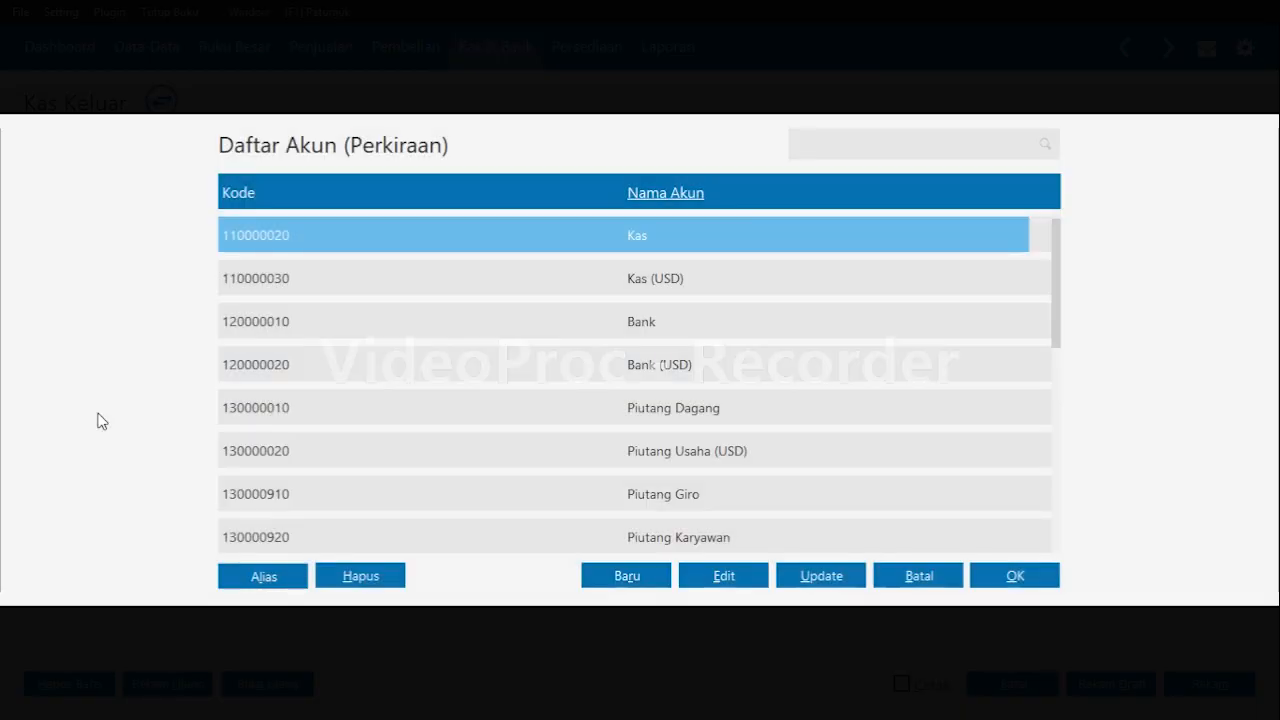
{"action": "type", "text": "beban"}
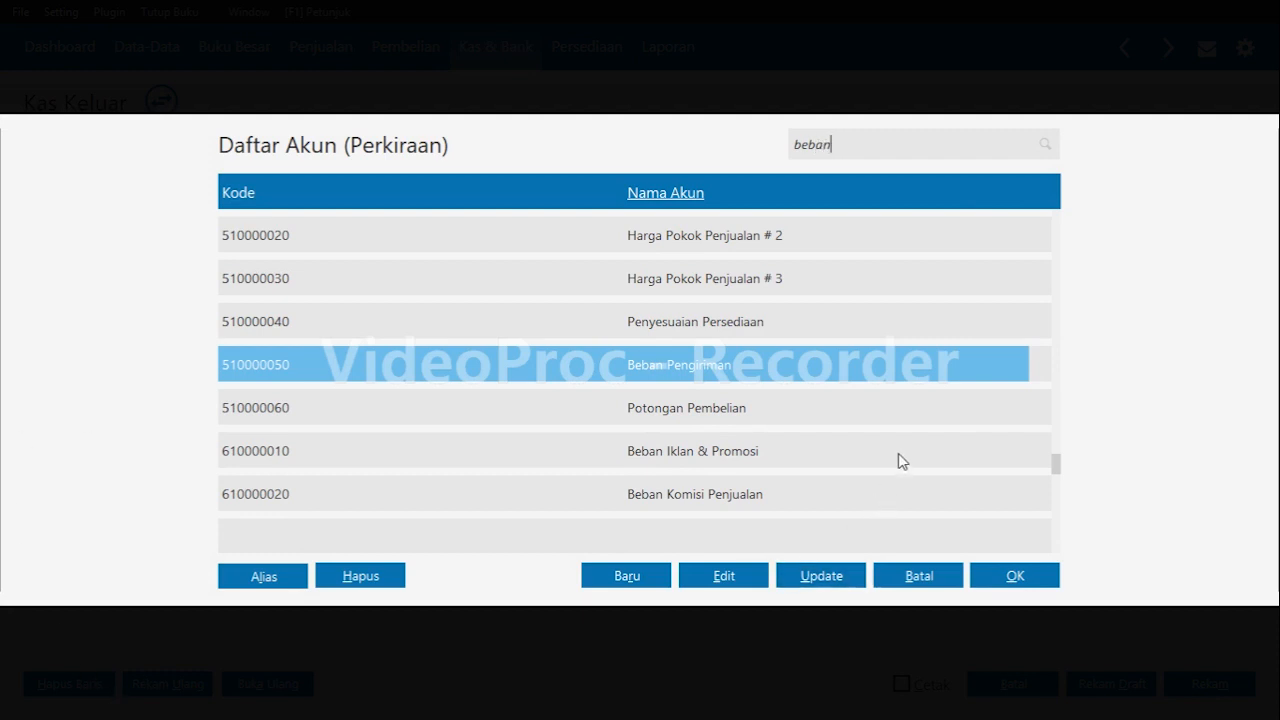
{"action": "key", "text": "Down"}
{"action": "key", "text": "Down"}
{"action": "key", "text": "Down"}
{"action": "key", "text": "Down"}
{"action": "key", "text": "Down"}
{"action": "key", "text": "Down"}
{"action": "key", "text": "Down"}
{"action": "key", "text": "Down"}
{"action": "key", "text": "Down"}
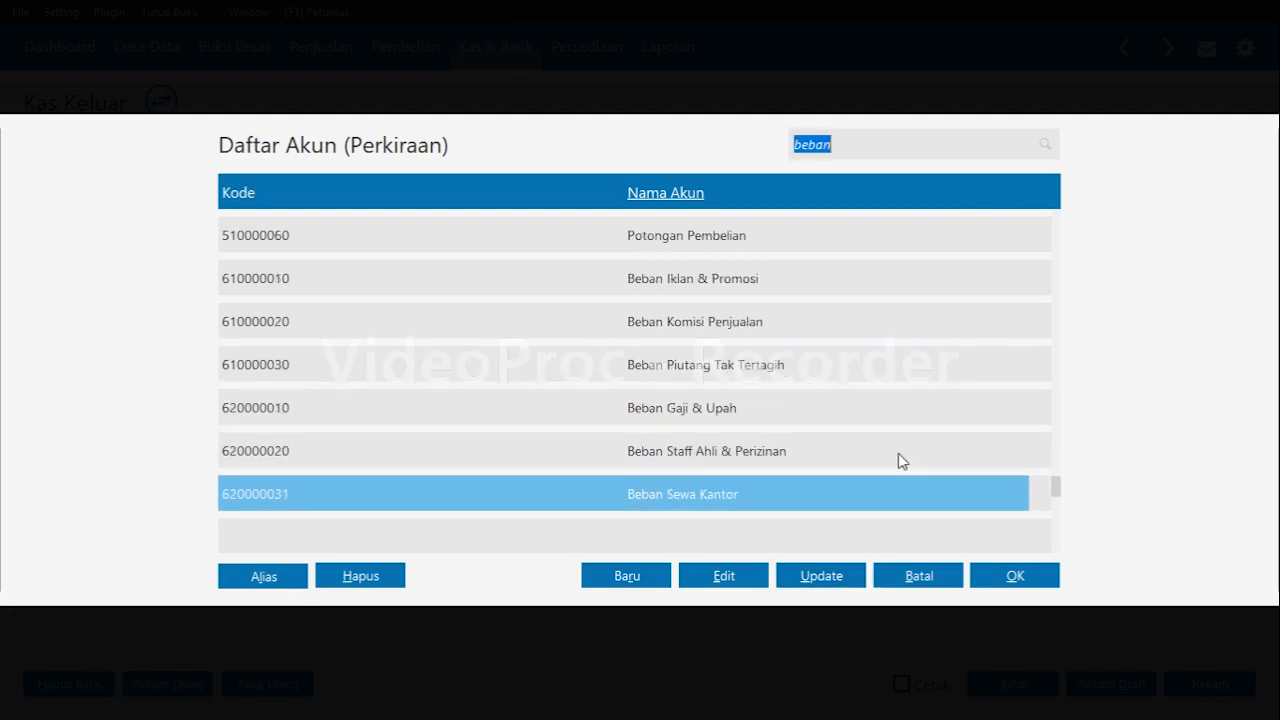
{"action": "key", "text": "Down"}
{"action": "key", "text": "Down"}
{"action": "key", "text": "Down"}
{"action": "key", "text": "Down"}
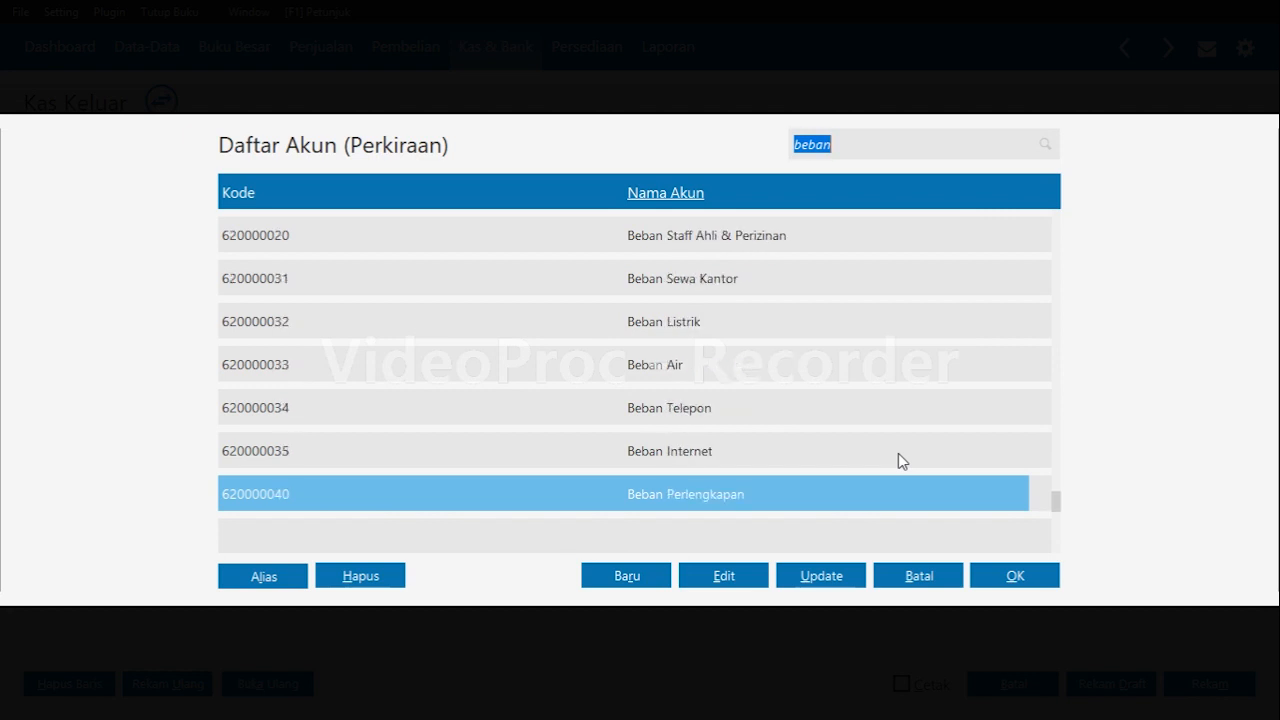
{"action": "key", "text": "Down"}
{"action": "key", "text": "Up"}
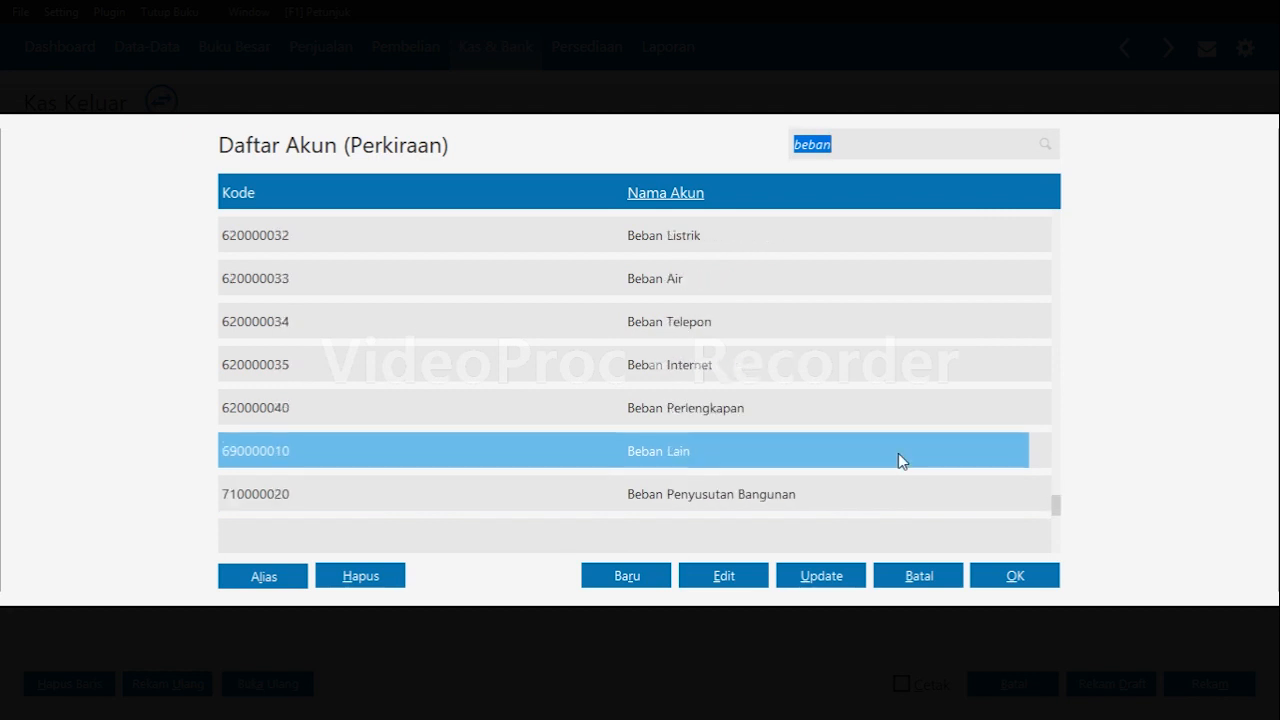
{"action": "left_click", "coordinate": [1016, 575]}
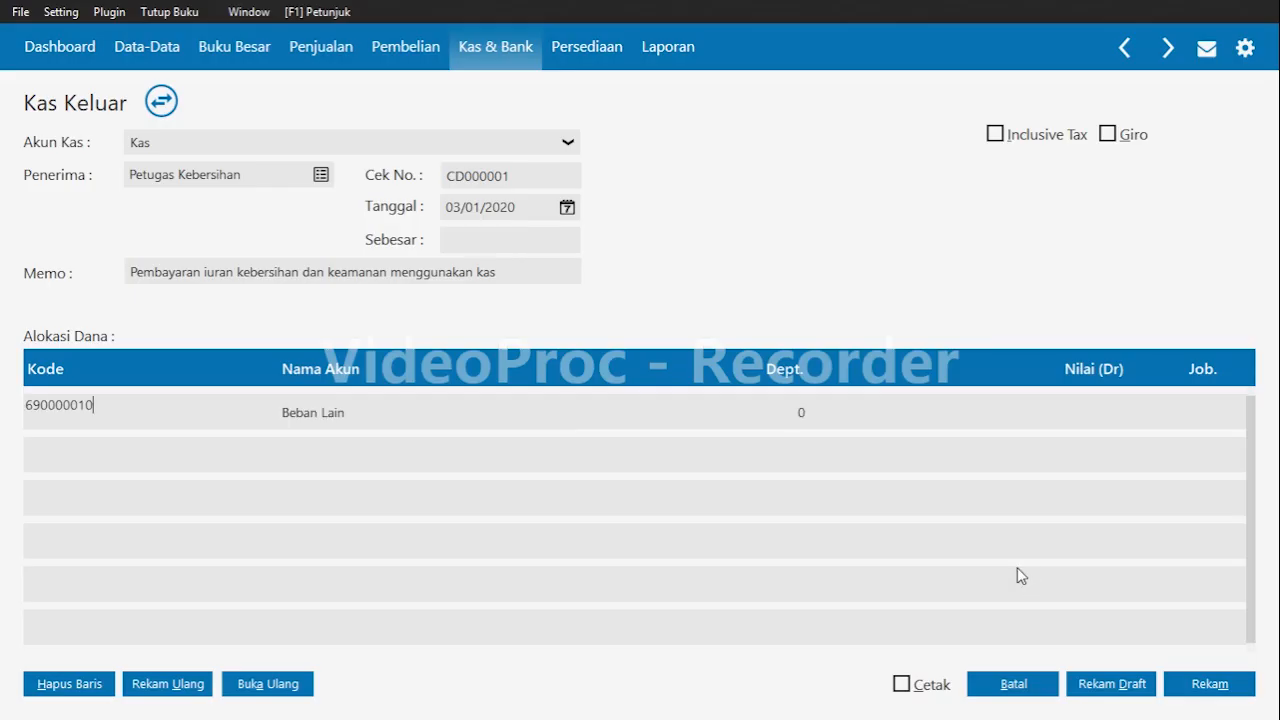
{"action": "key", "text": "Tab"}
{"action": "key", "text": "Tab"}
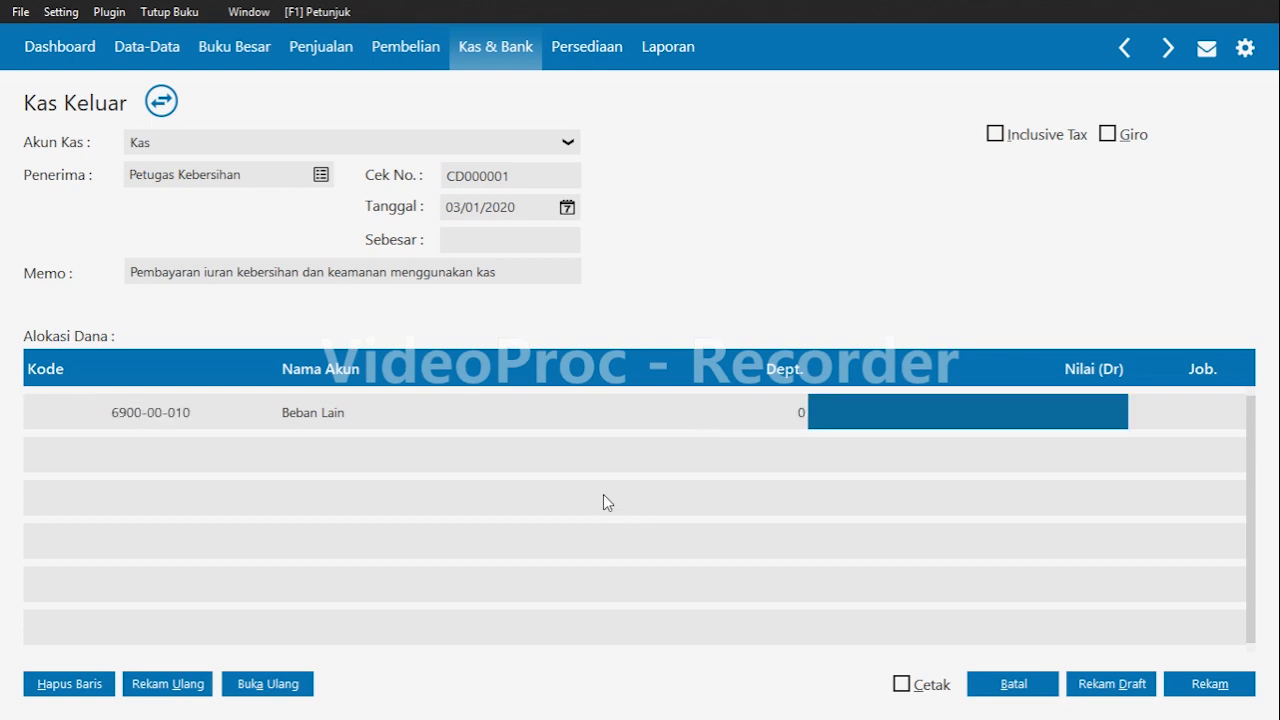
{"action": "type", "text": "200000"}
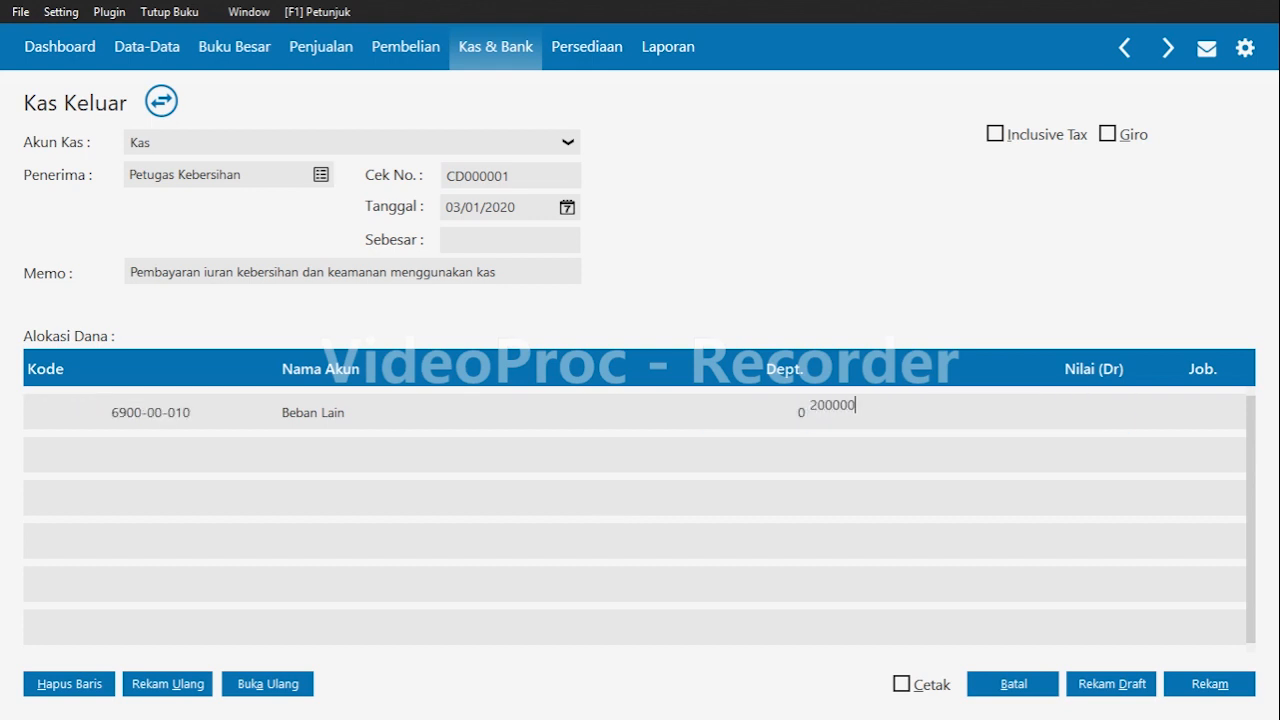
{"action": "key", "text": "Tab"}
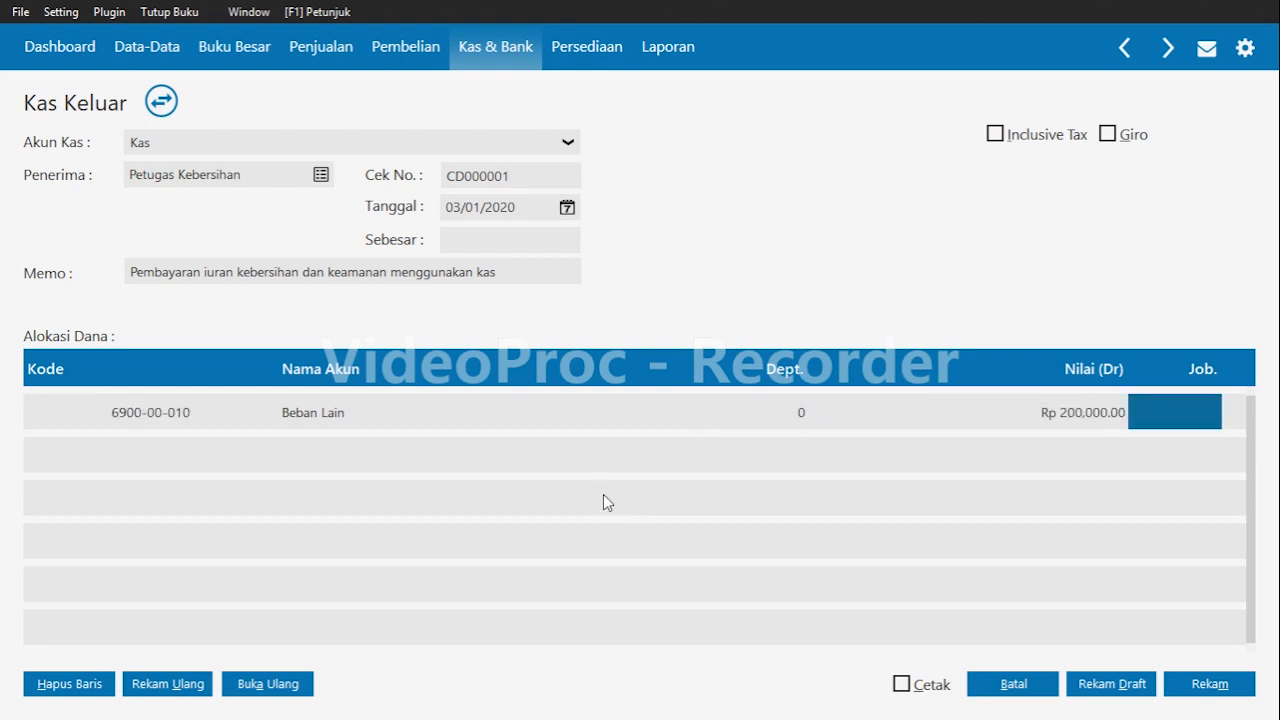
Fill in the payment total from the allocation and record the cash disbursement.
{"action": "left_click", "coordinate": [544, 243]}
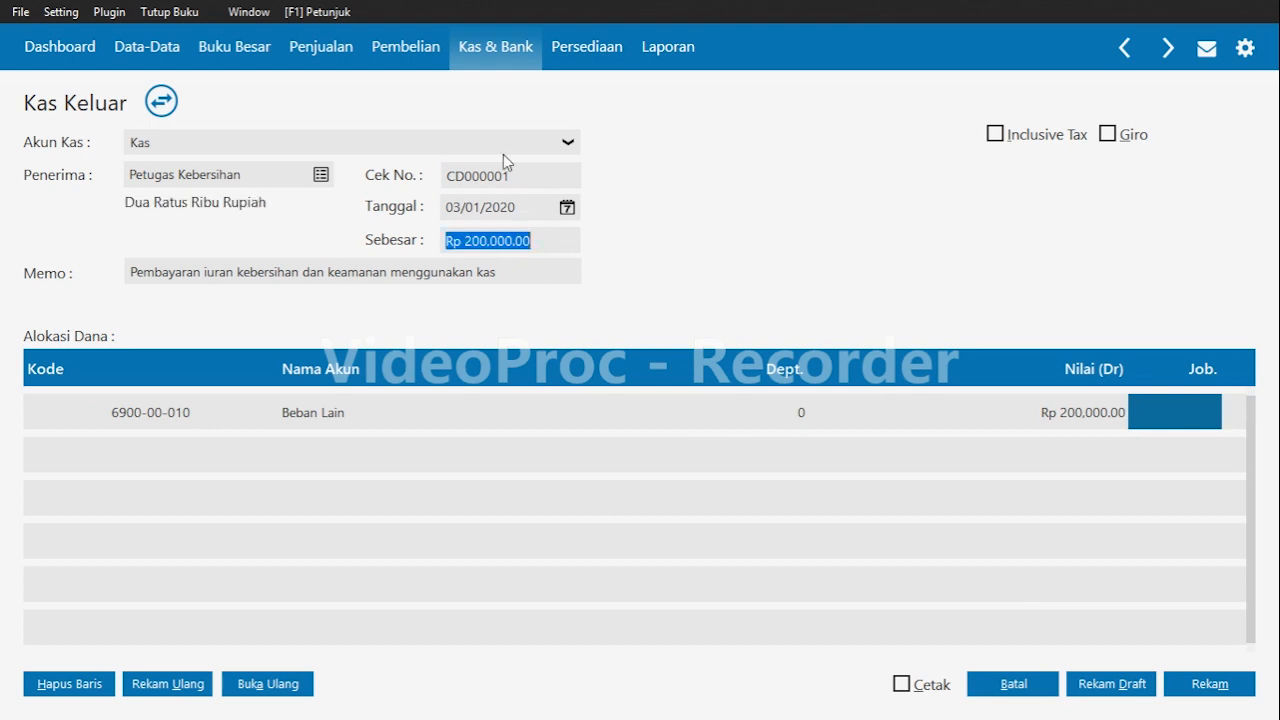
{"action": "left_click", "coordinate": [1202, 404]}
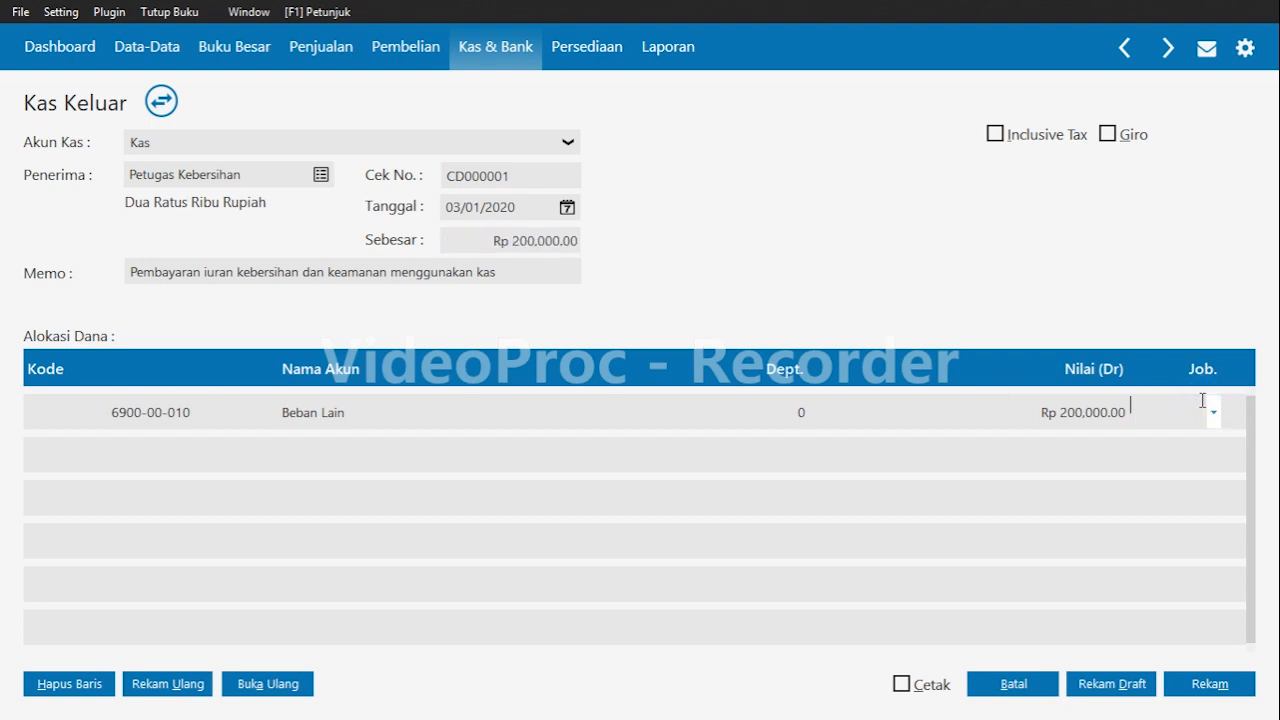
{"action": "key", "text": "Return"}
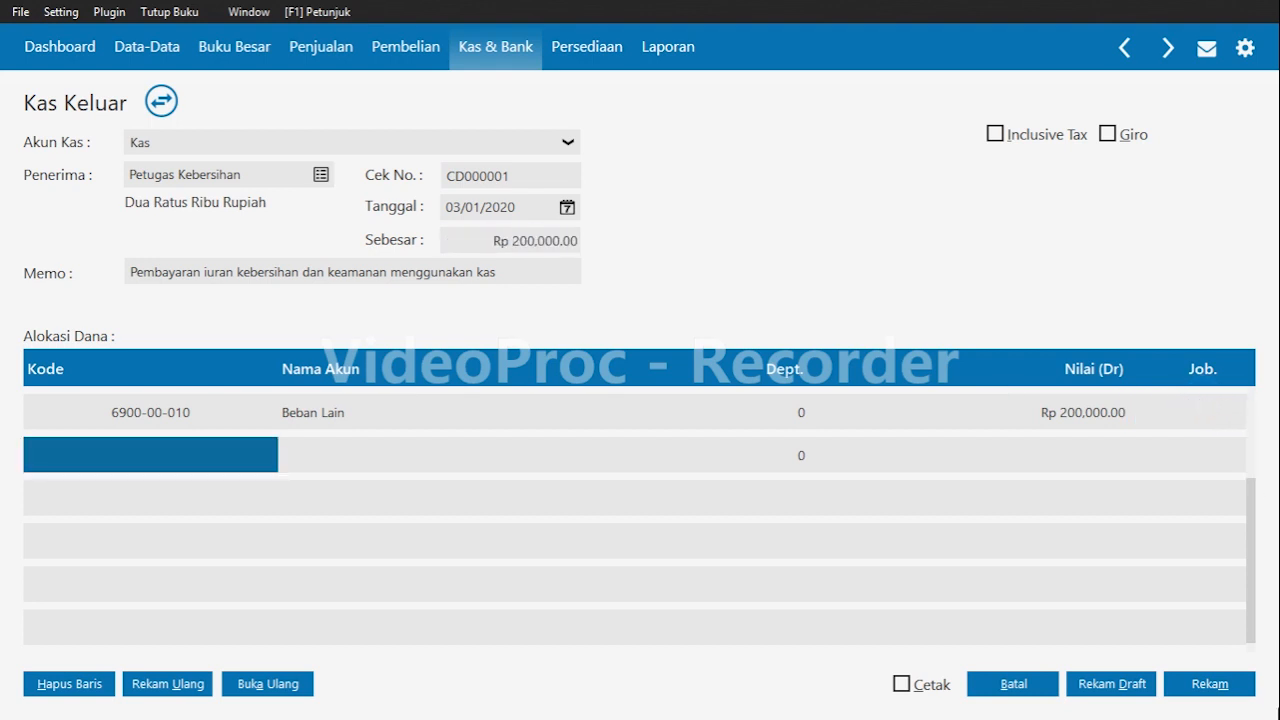
{"action": "left_click", "coordinate": [1224, 692]}
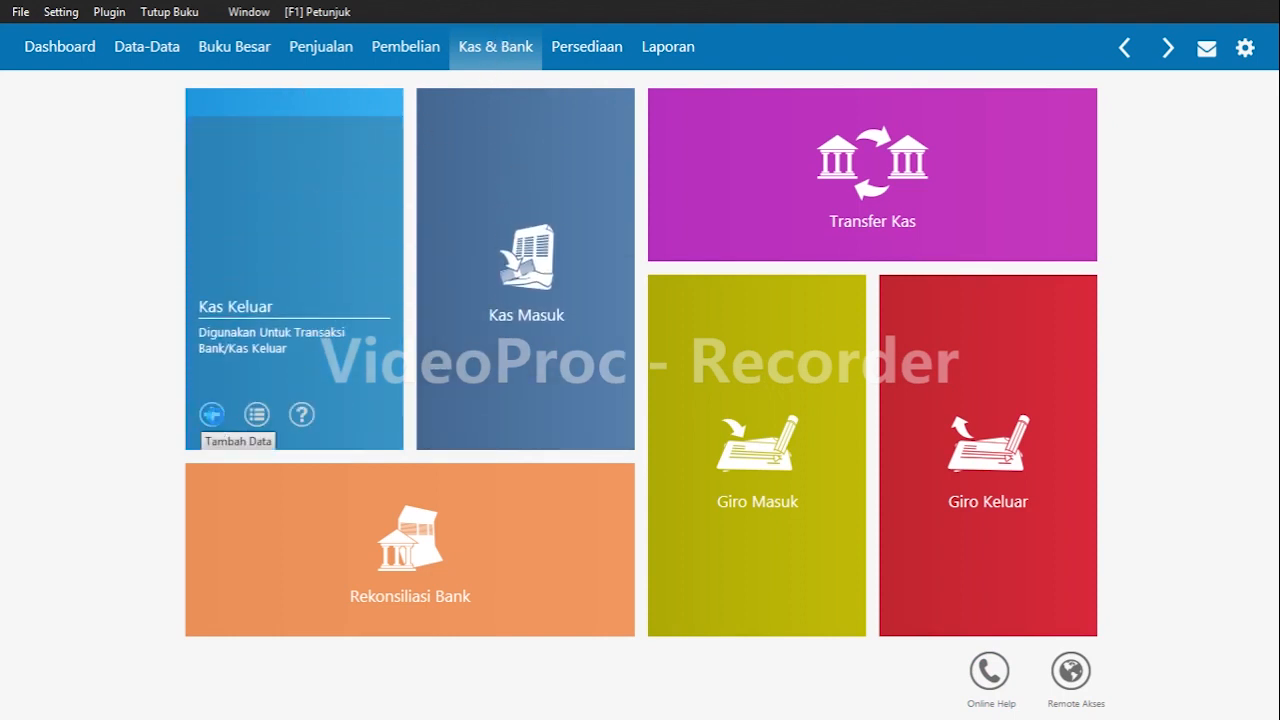
Start another cash disbursement and choose Kas as the cash account.
{"action": "left_click", "coordinate": [212, 414]}
{"action": "left_click", "coordinate": [258, 143]}
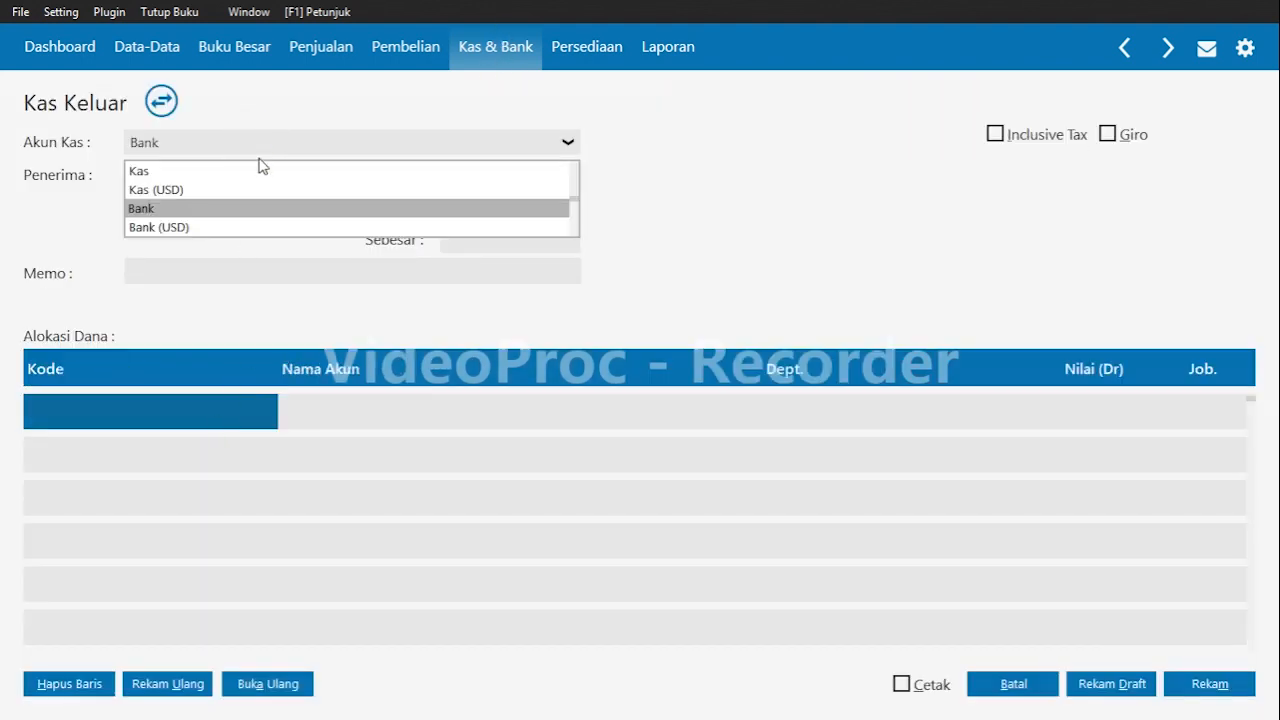
{"action": "left_click", "coordinate": [249, 168]}
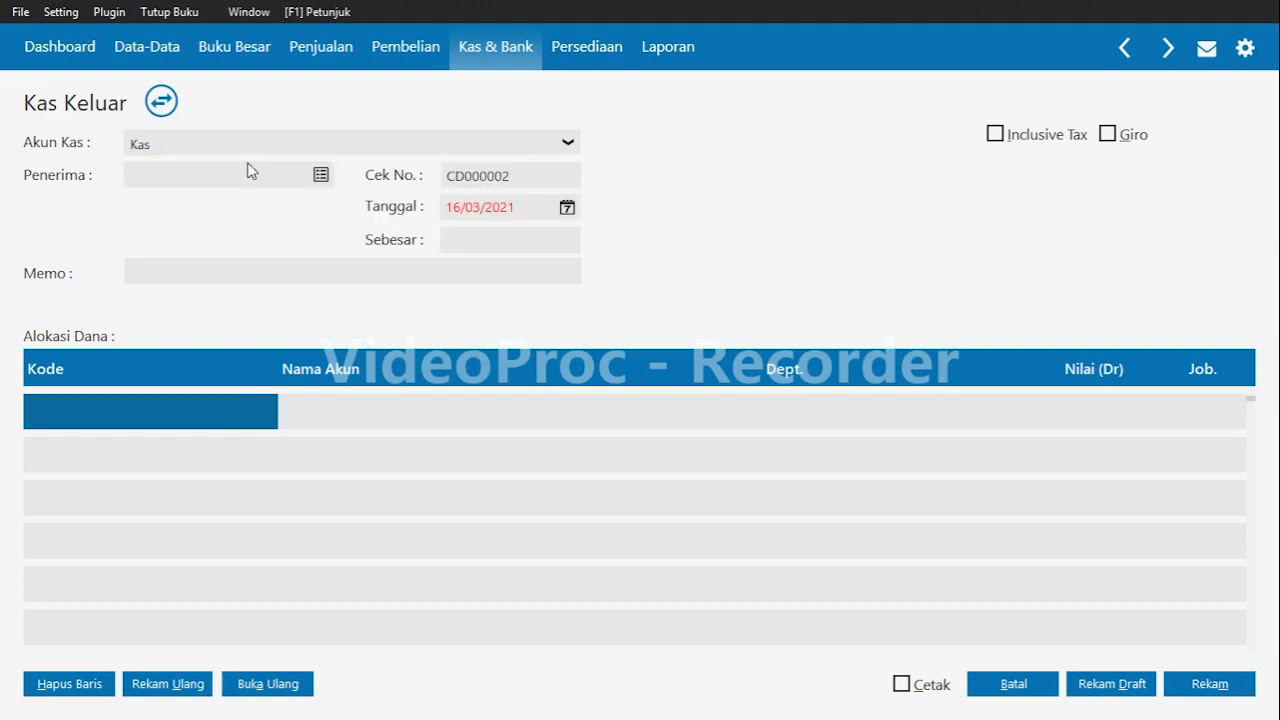
Create a new contact of type Others named CV Pratama and select it as the payment recipient.
{"action": "left_click", "coordinate": [238, 167]}
{"action": "left_click", "coordinate": [322, 176]}
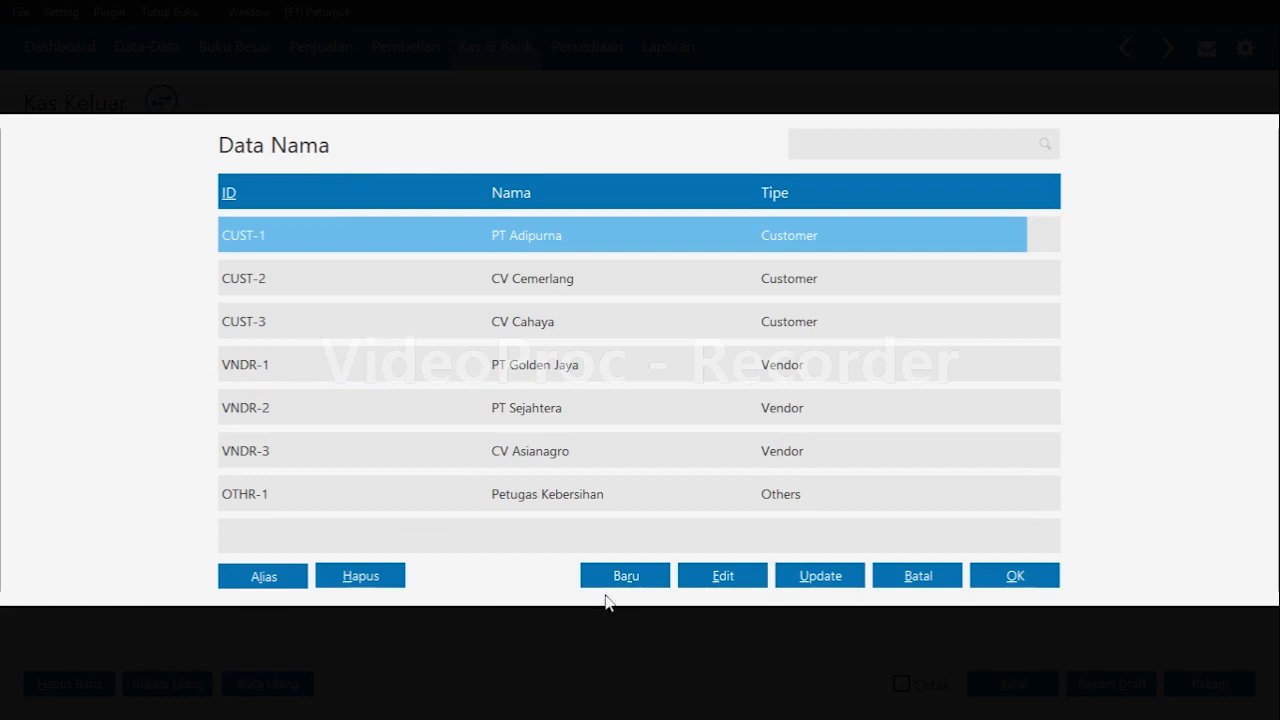
{"action": "left_click", "coordinate": [604, 582]}
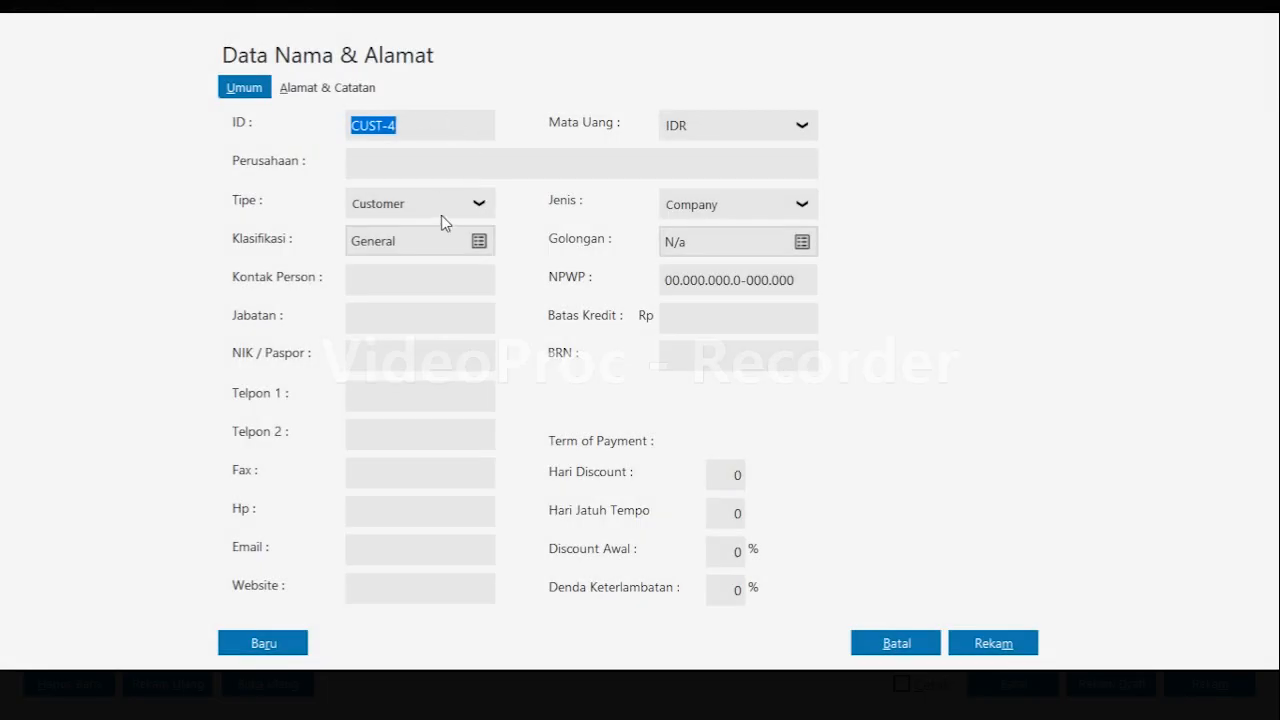
{"action": "left_click", "coordinate": [441, 215]}
{"action": "left_click", "coordinate": [409, 324]}
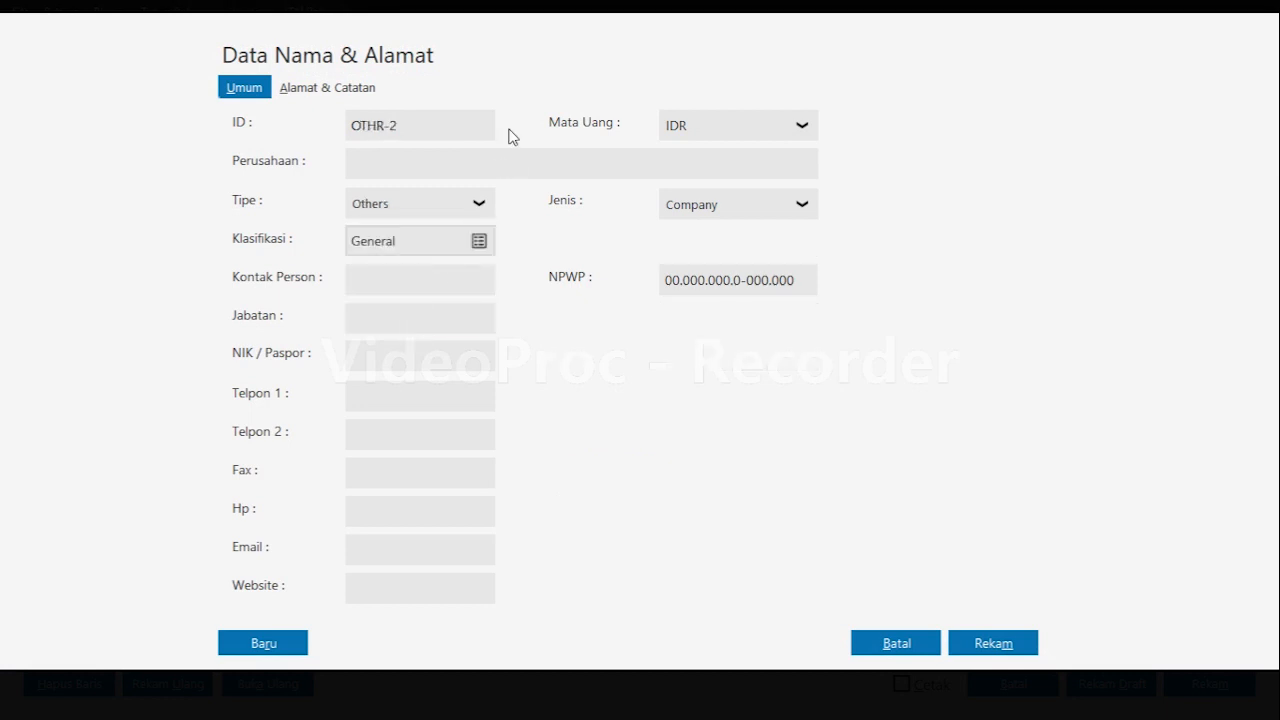
{"action": "left_click", "coordinate": [505, 170]}
{"action": "type", "text": "CV Pratama"}
{"action": "left_click", "coordinate": [993, 643]}
{"action": "left_click", "coordinate": [916, 465]}
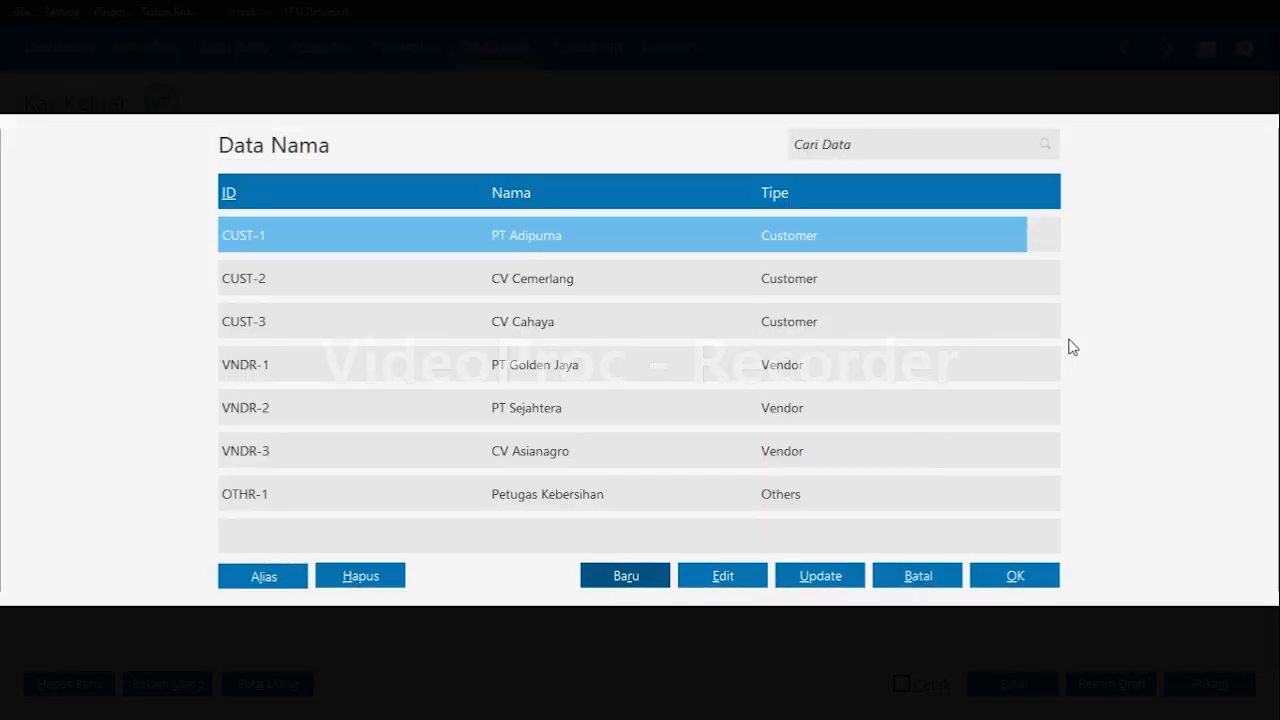
{"action": "left_click_drag", "start_coordinate": [1057, 302], "coordinate": [1055, 500]}
{"action": "left_click", "coordinate": [950, 490]}
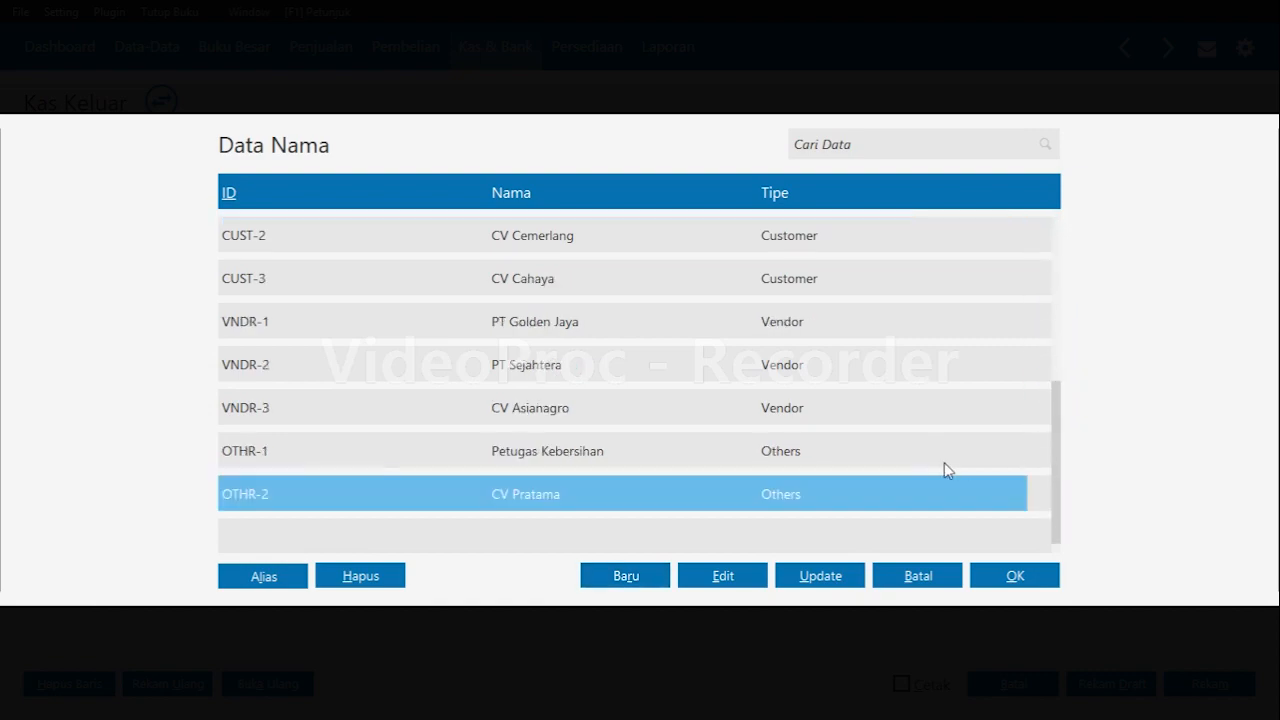
{"action": "left_click", "coordinate": [1045, 577]}
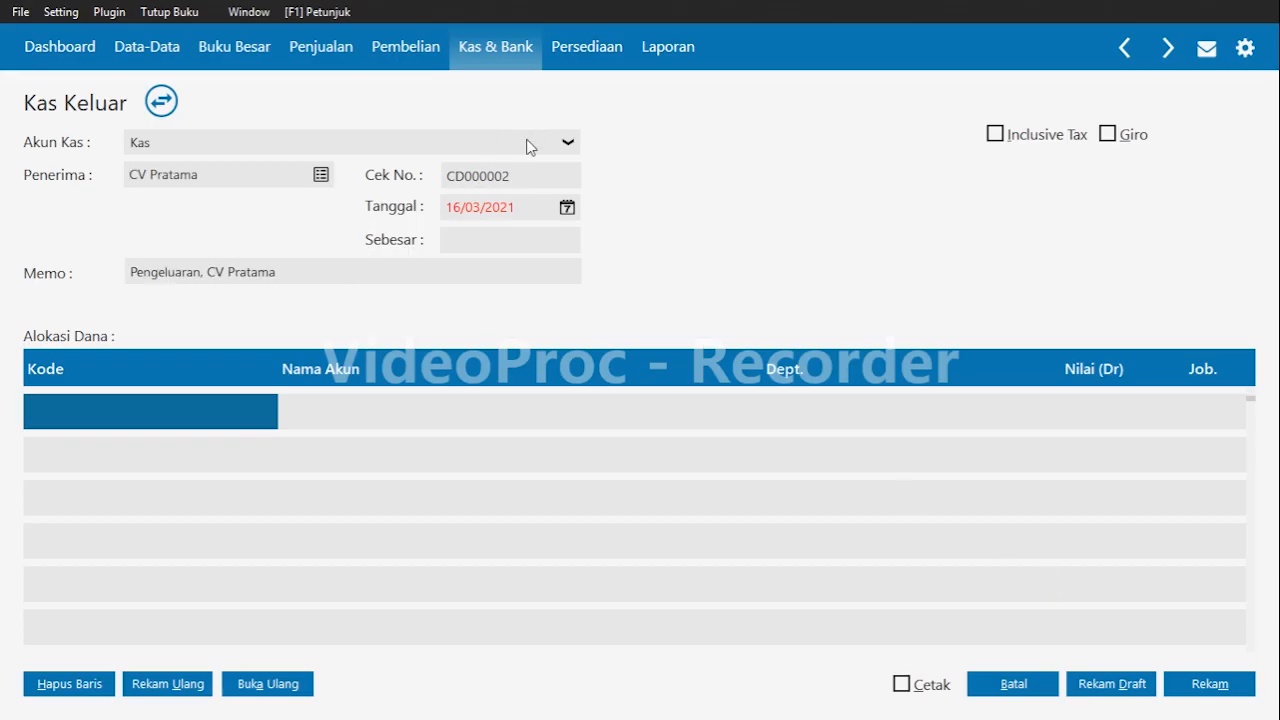
Set the transaction date to 06/01/2020.
{"action": "left_click", "coordinate": [527, 204]}
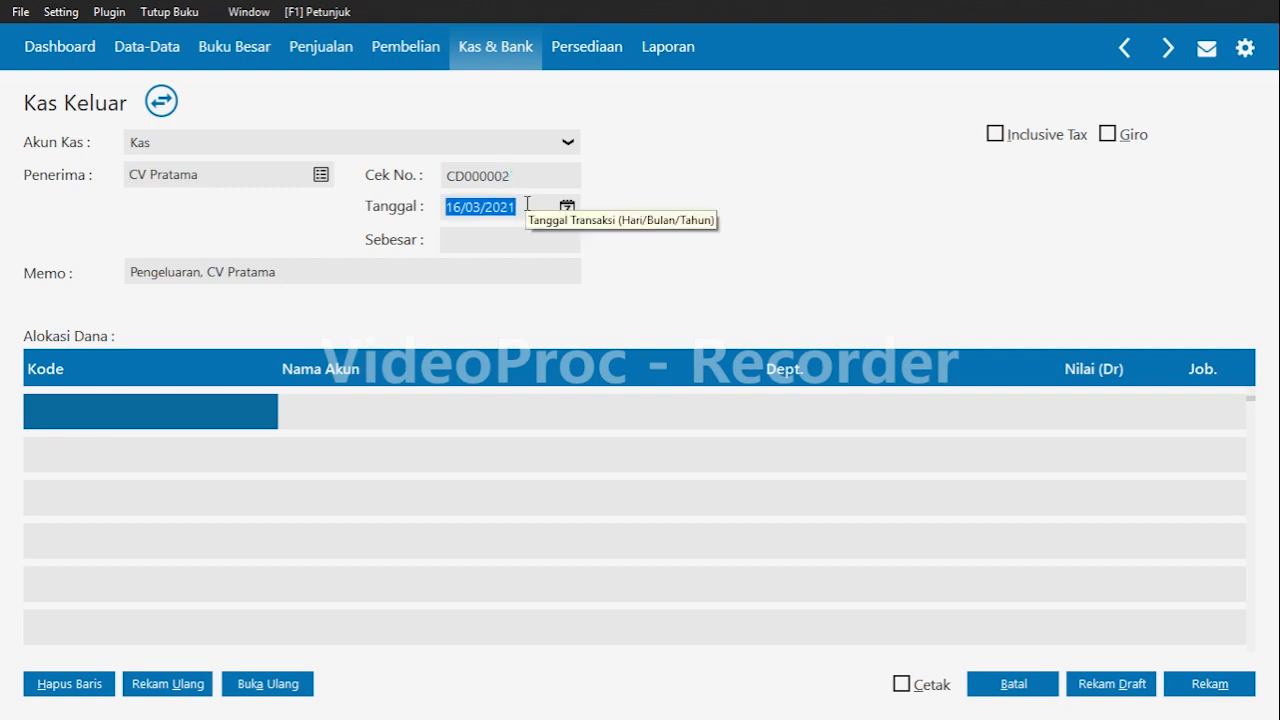
{"action": "type", "text": "06/01/2020"}
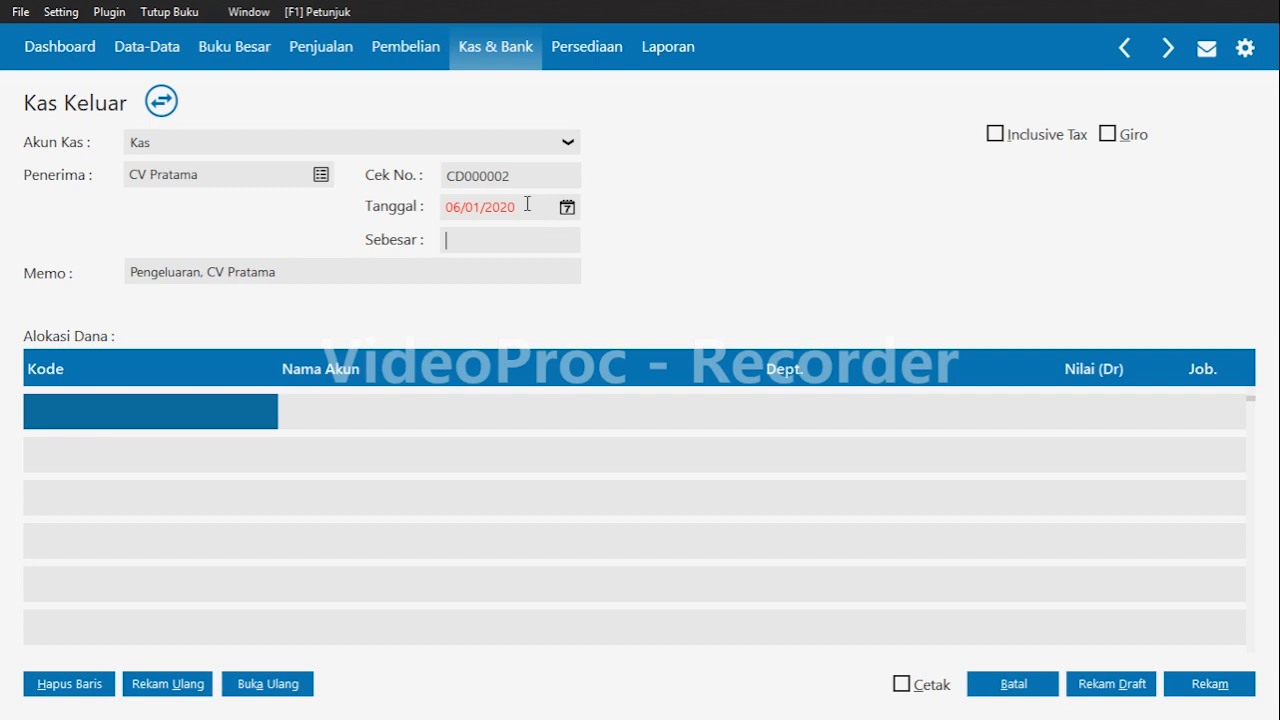
{"action": "key", "text": "Tab"}
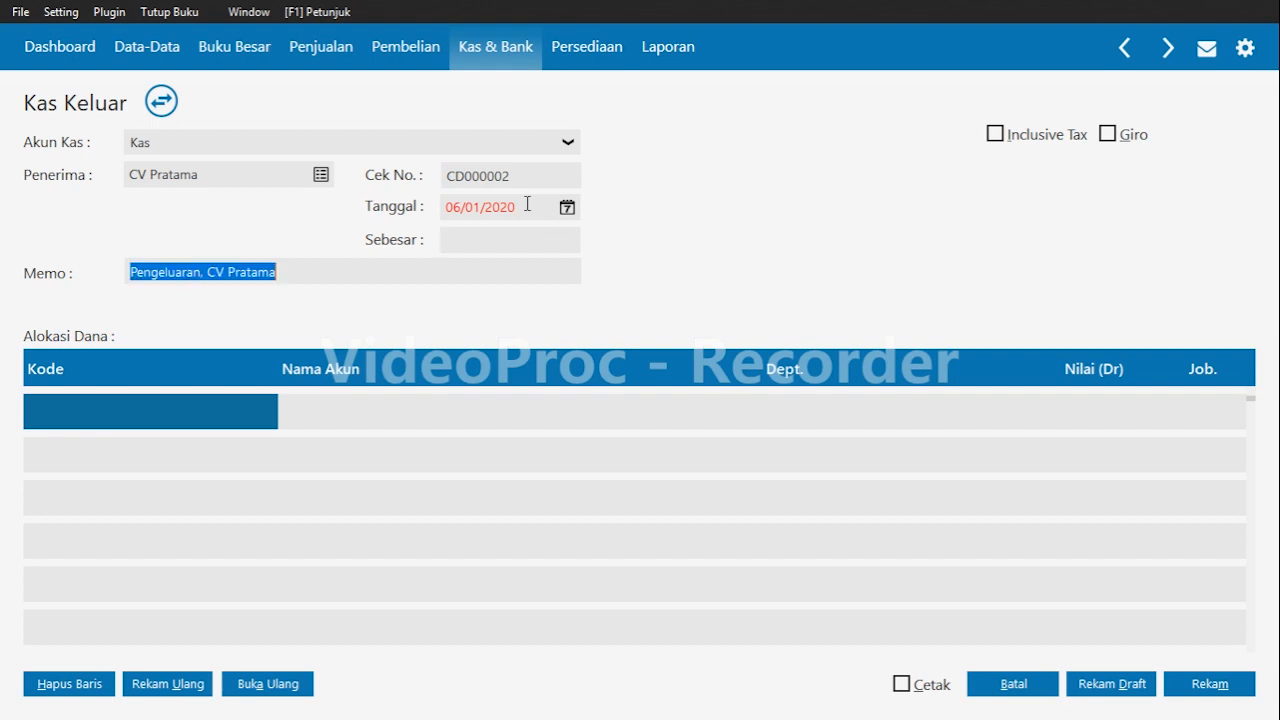
Replace the memo with "Pembayaran iklan untuk 12 bulan".
{"action": "key", "text": "BackSpace"}
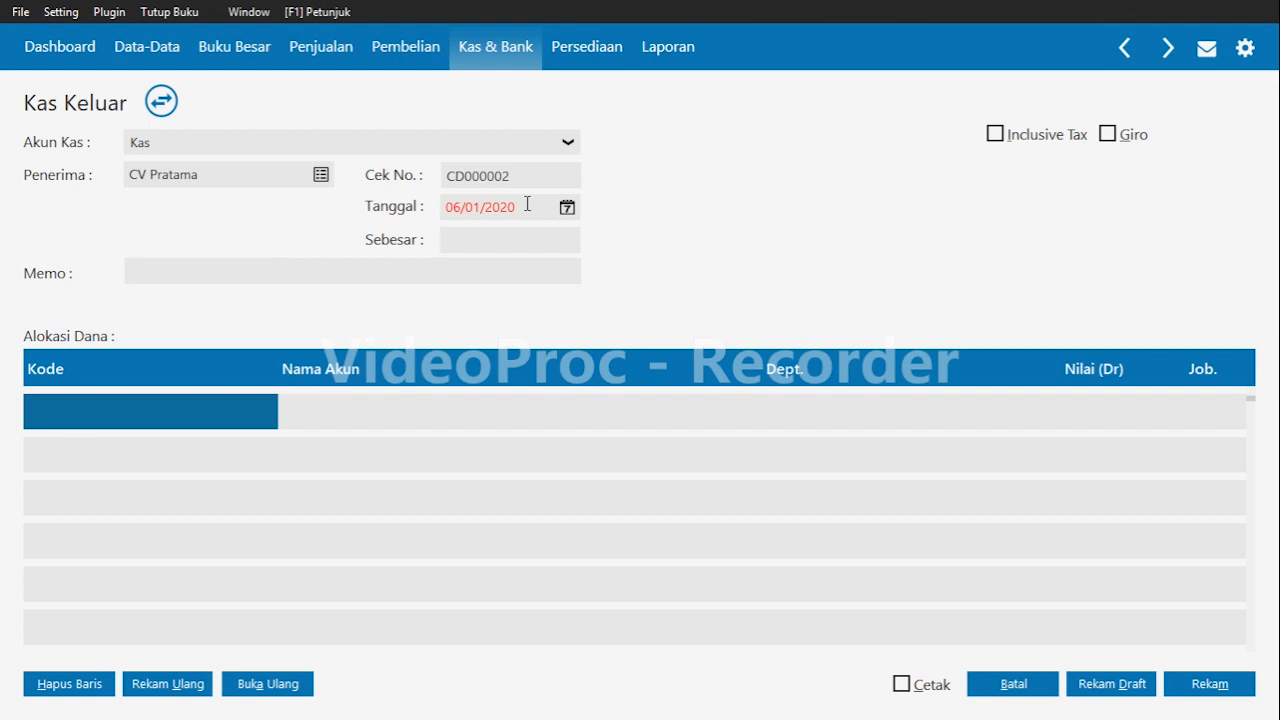
{"action": "type", "text": "p"}
{"action": "type", "text": "embaha"}
{"action": "key", "text": "BackSpace"}
{"action": "key", "text": "BackSpace"}
{"action": "type", "text": "yaran iklan untuk 12 bulan"}
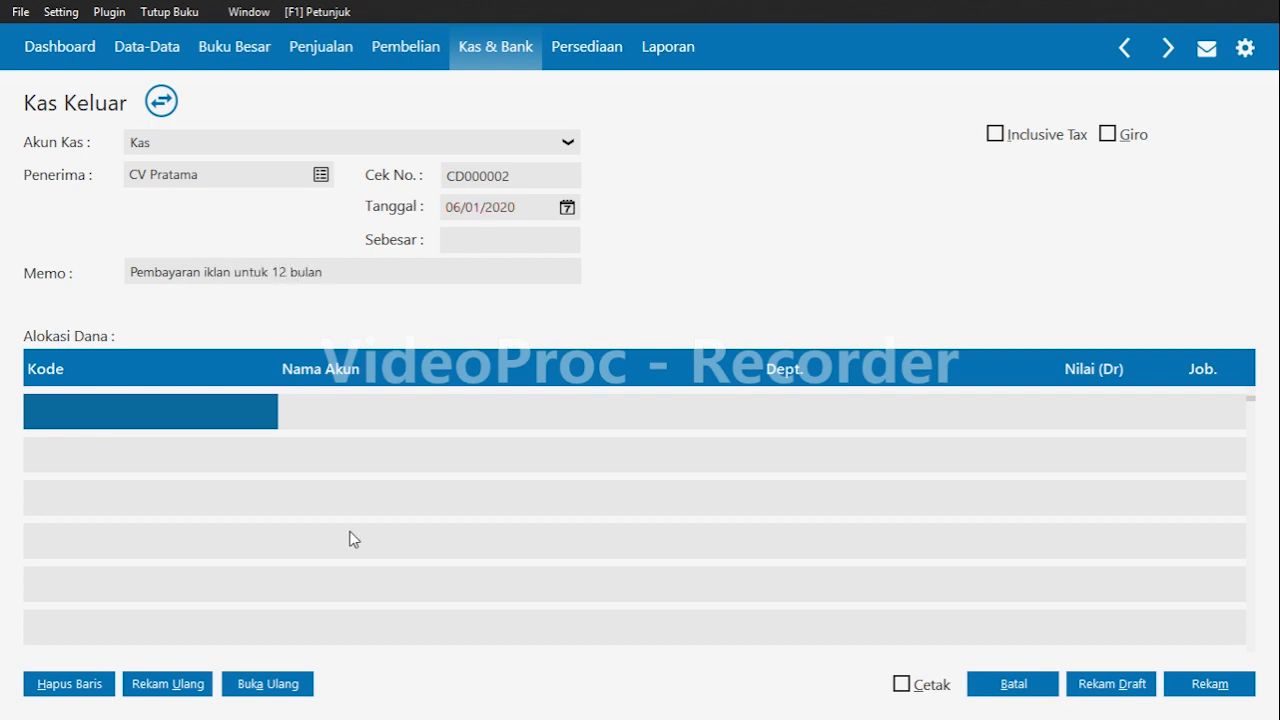
Allocate 1,200,000 to the Iklan Dibayar di Muka account in the first allocation line.
{"action": "left_click", "coordinate": [134, 391]}
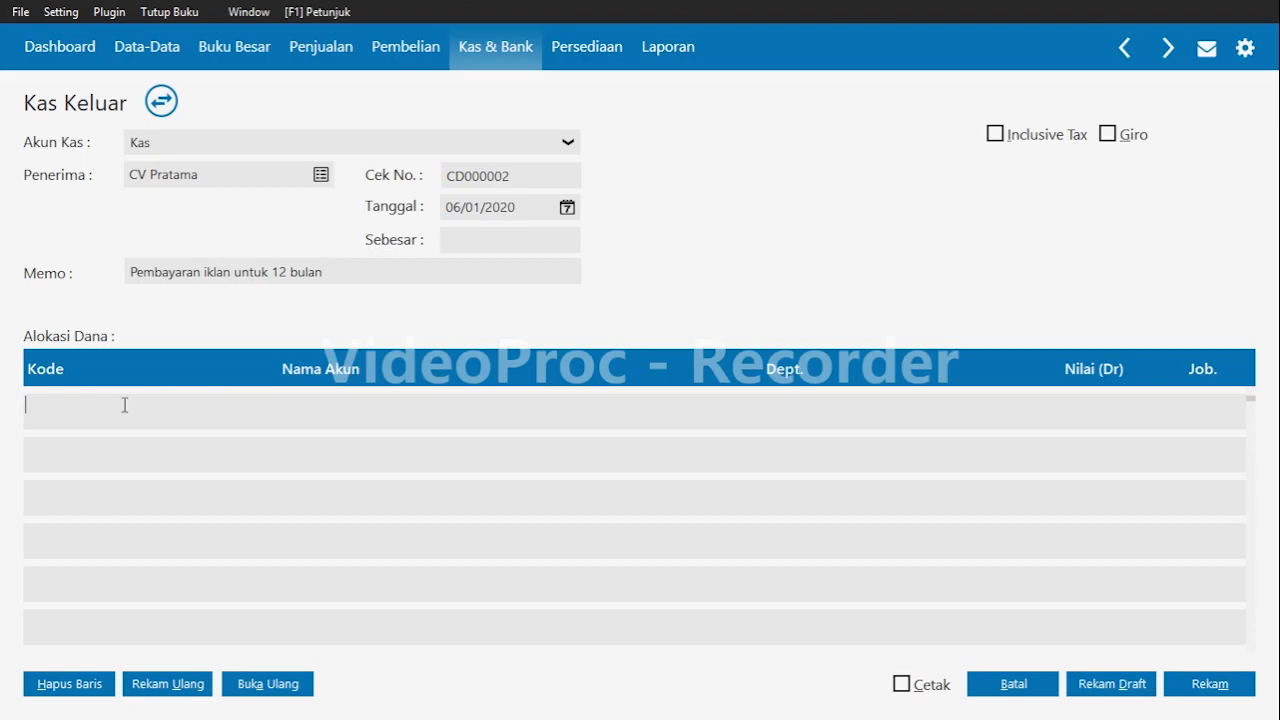
{"action": "double_click", "coordinate": [123, 404]}
{"action": "type", "text": "iklan"}
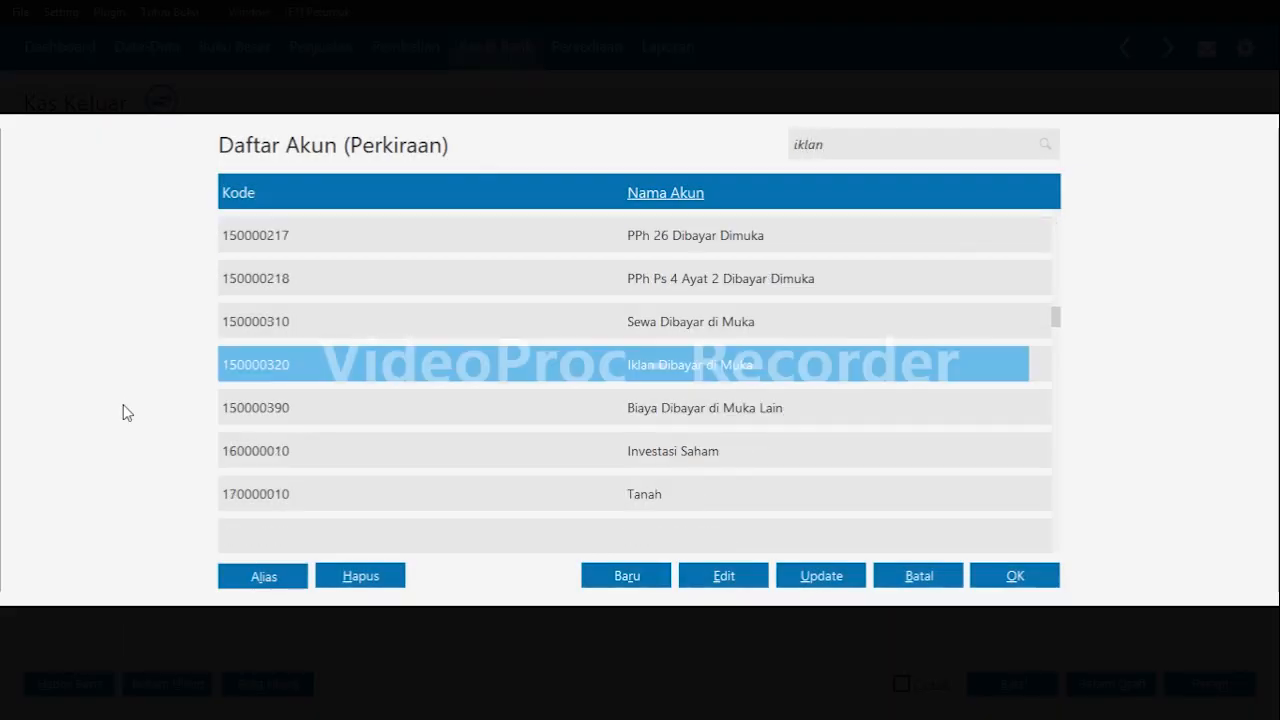
{"action": "key", "text": "Return"}
{"action": "key", "text": "Up"}
{"action": "key", "text": "Return"}
{"action": "key", "text": "Return"}
{"action": "key", "text": "Return"}
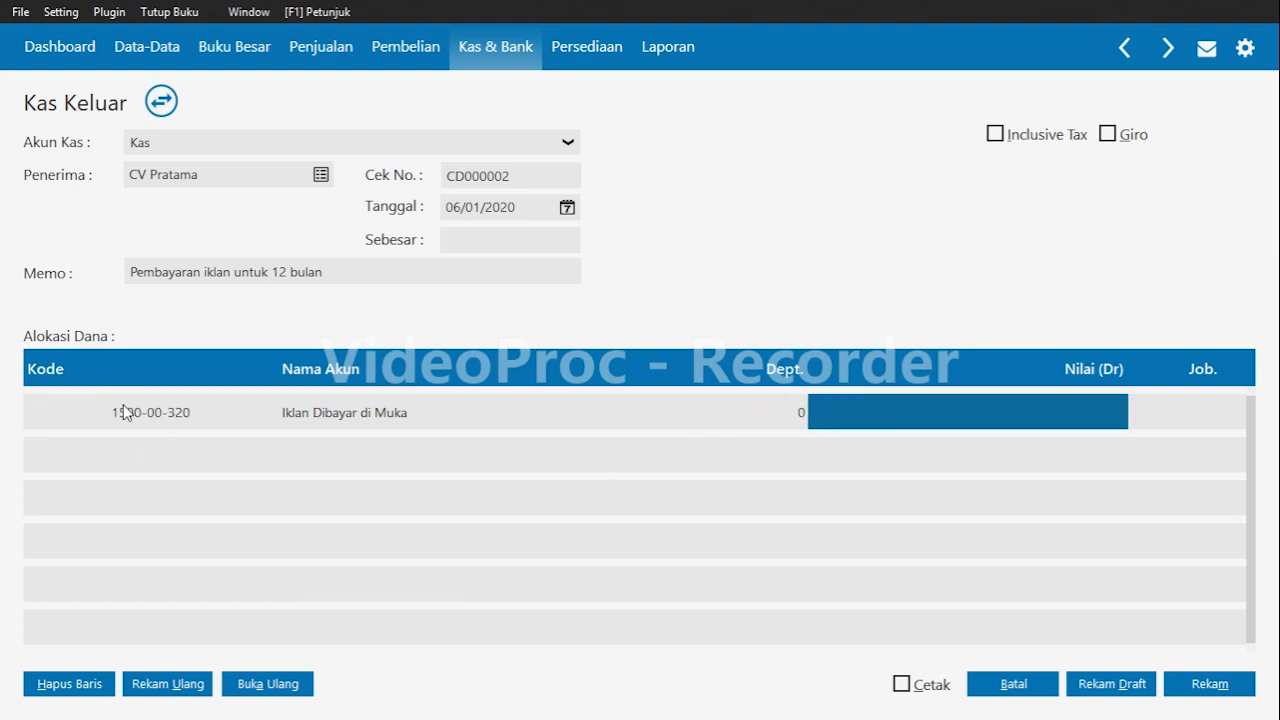
{"action": "type", "text": "1,200,"}
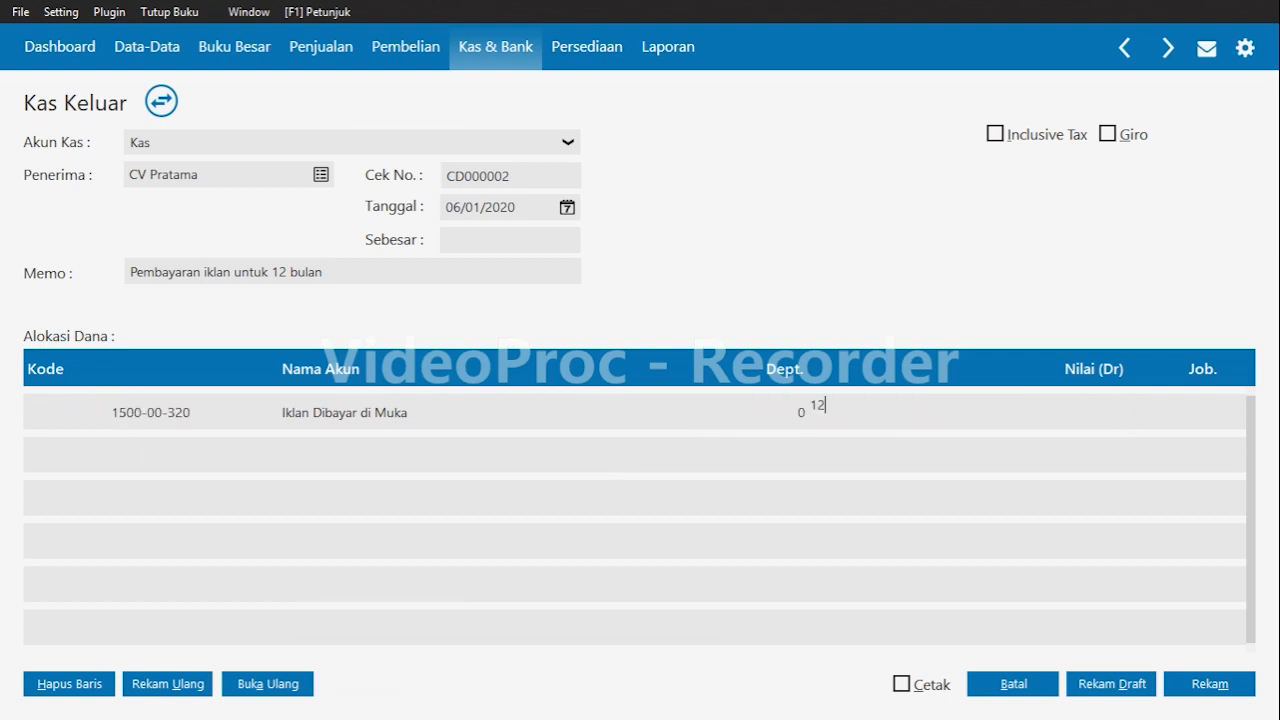
{"action": "type", "text": "00000"}
{"action": "key", "text": "Return"}
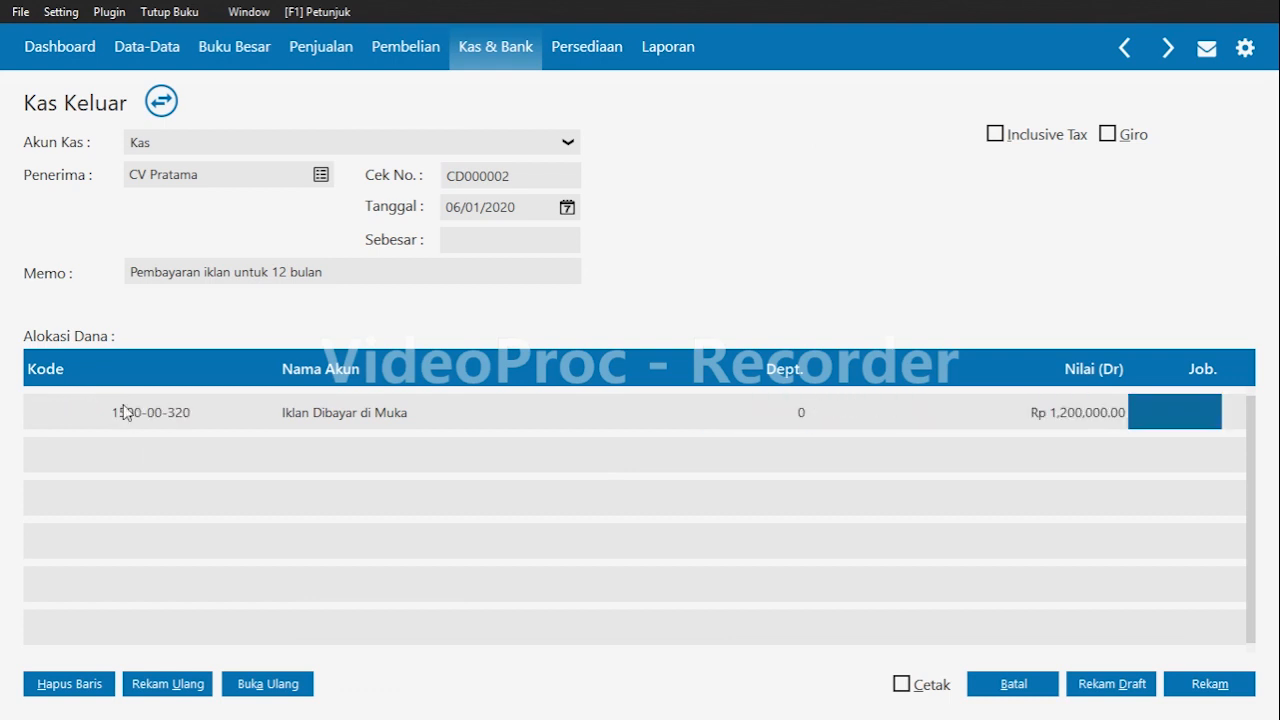
Fill in the payment total from the allocation and record the cash disbursement.
{"action": "left_click", "coordinate": [546, 240]}
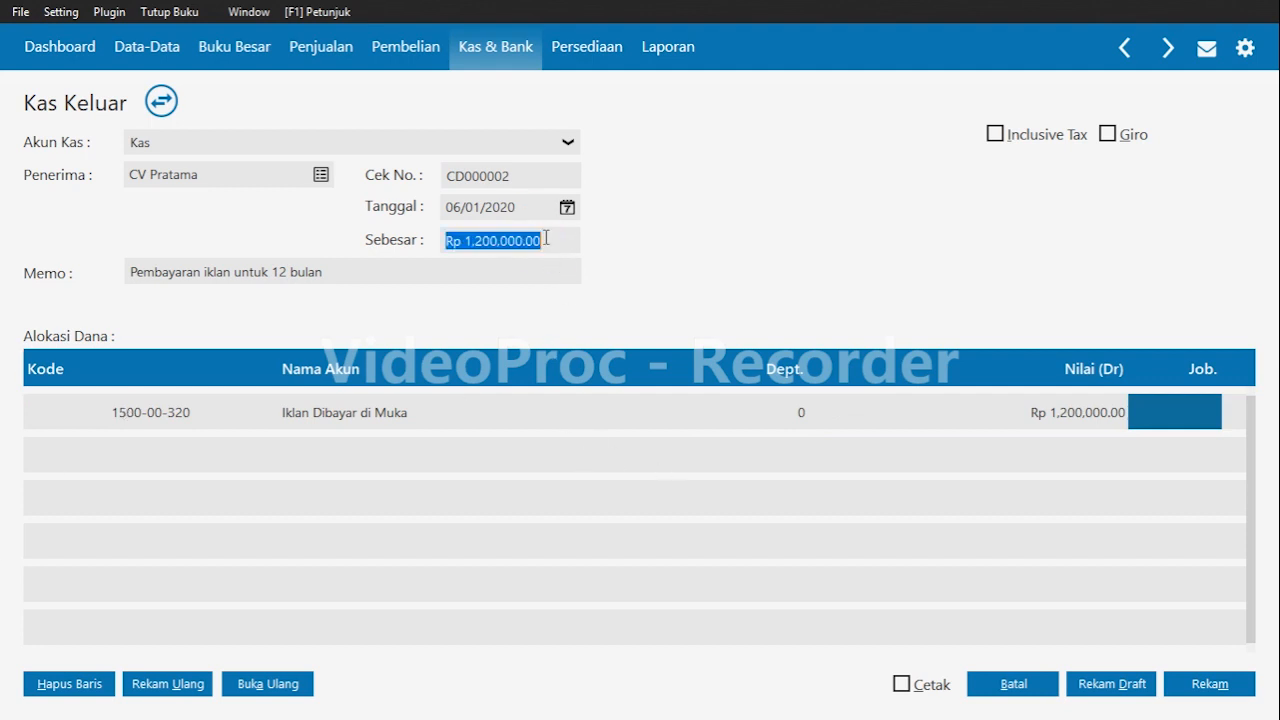
{"action": "left_click", "coordinate": [1218, 452]}
{"action": "key", "text": "Return"}
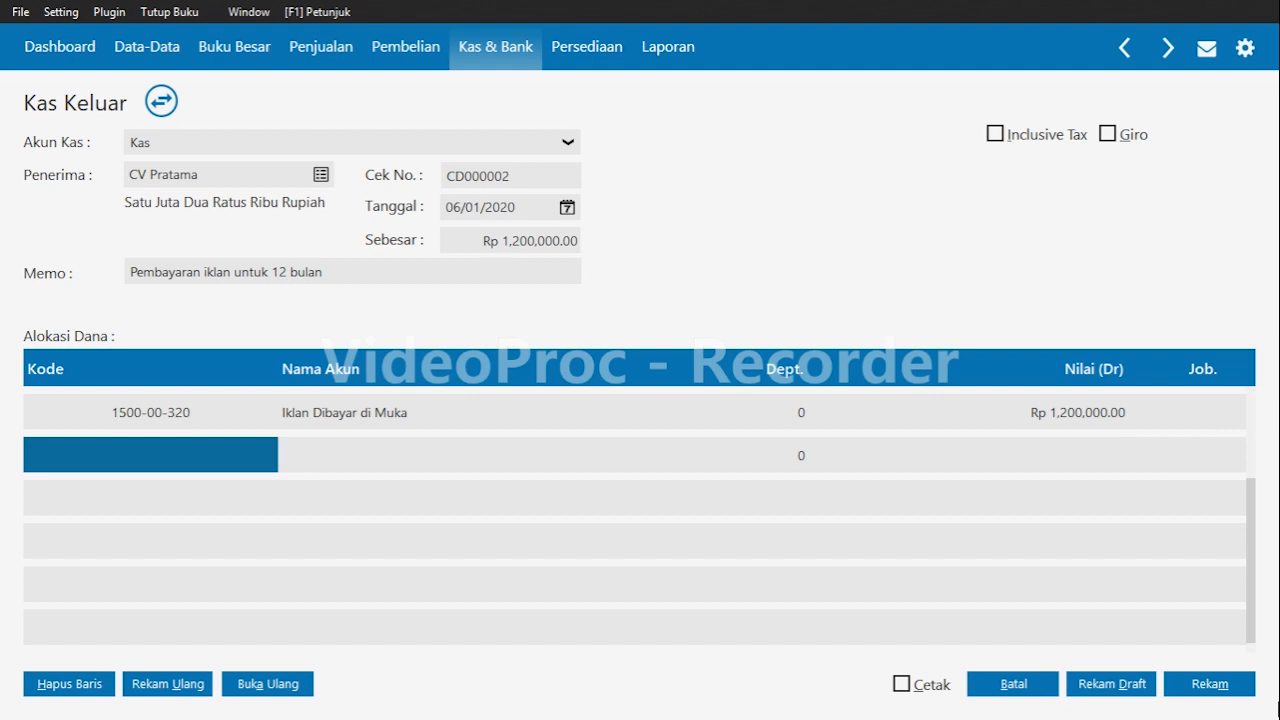
{"action": "left_click", "coordinate": [1188, 692]}
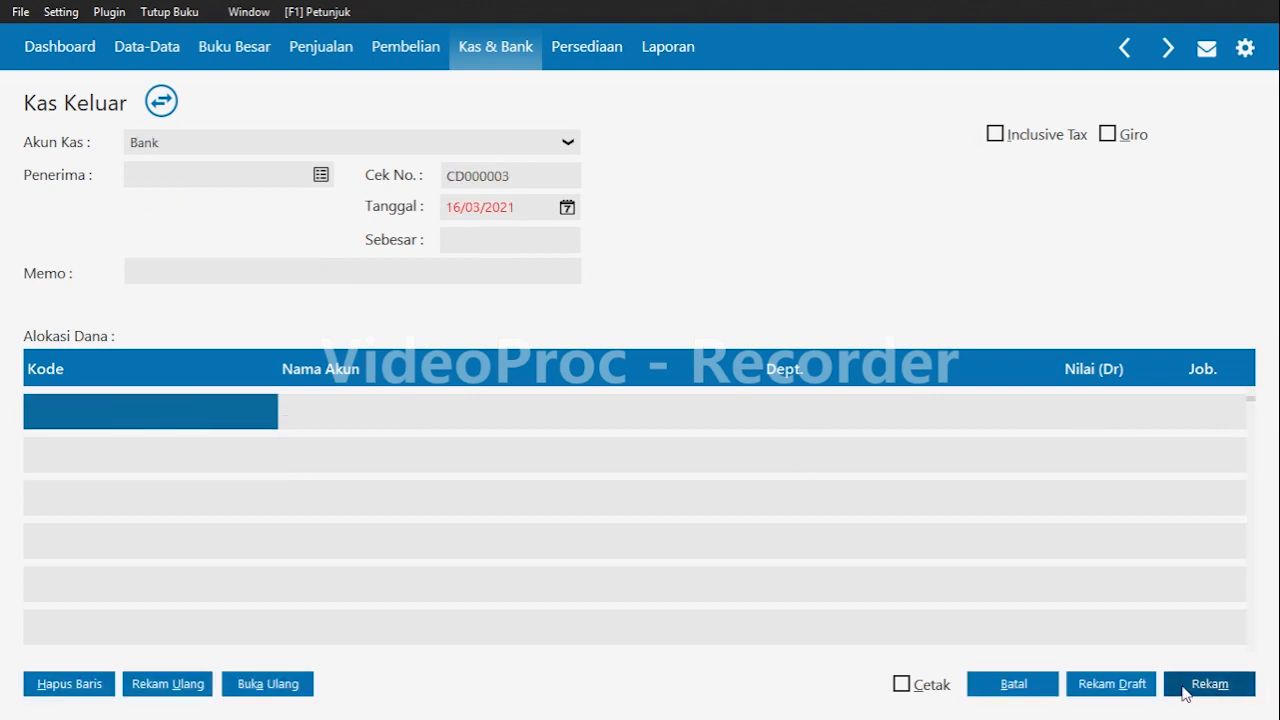
Close the cash disbursement form and start a new sales invoice marked as a cash (Tunai) sale.
{"action": "left_click", "coordinate": [1025, 688]}
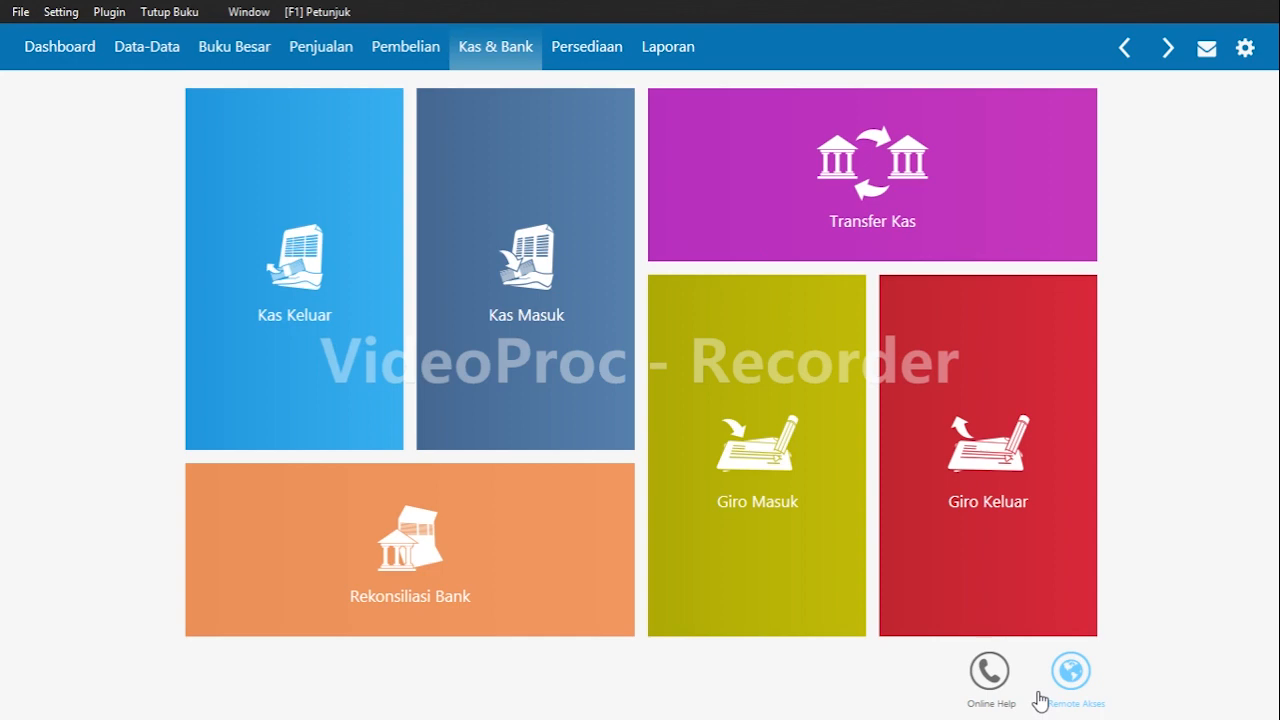
{"action": "left_click", "coordinate": [323, 66]}
{"action": "mouse_move", "coordinate": [451, 400]}
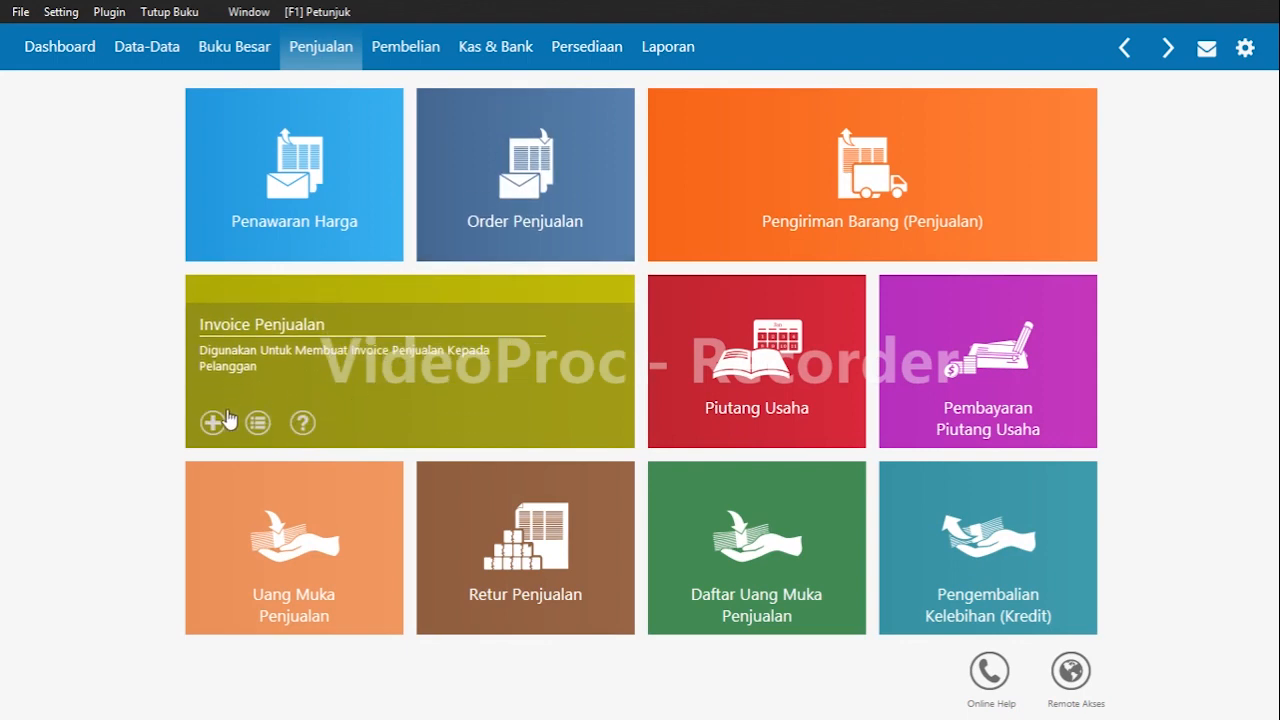
{"action": "left_click", "coordinate": [214, 425]}
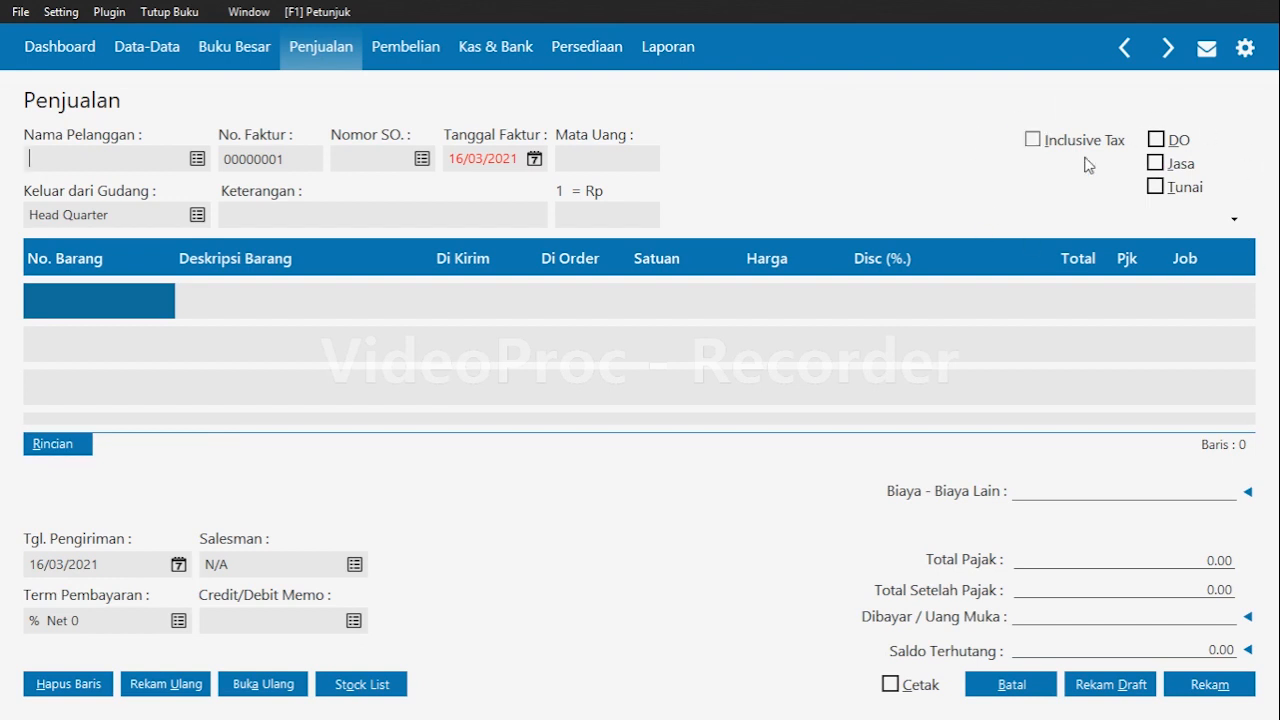
{"action": "left_click", "coordinate": [1160, 193]}
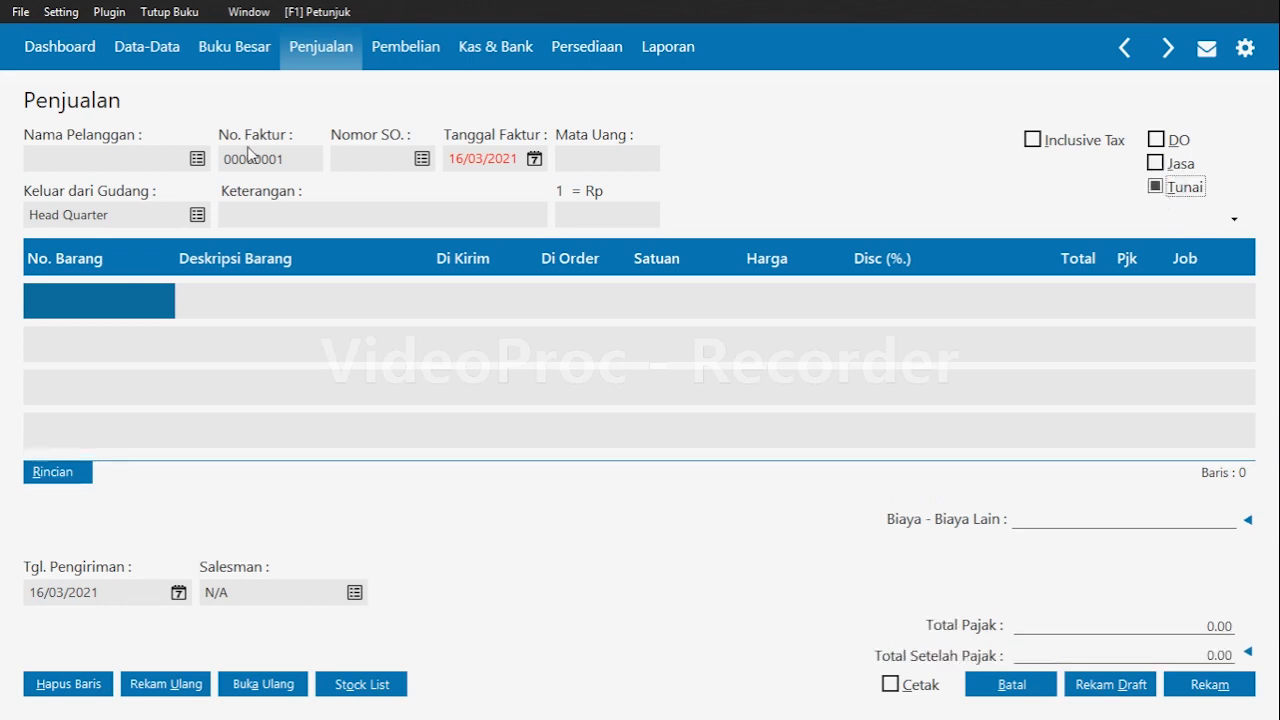
Choose CV Cahaya as the customer and set the invoice date to 07/01/2020.
{"action": "left_click", "coordinate": [196, 158]}
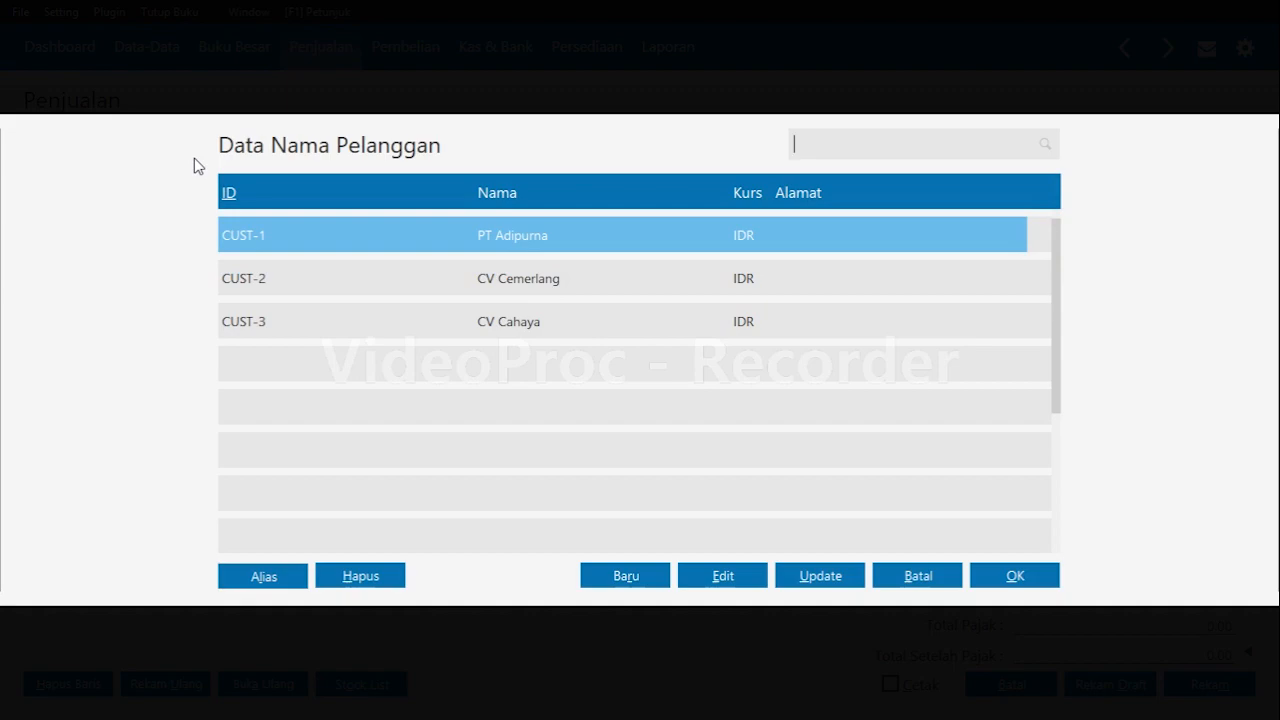
{"action": "left_click", "coordinate": [360, 306]}
{"action": "left_click", "coordinate": [1010, 577]}
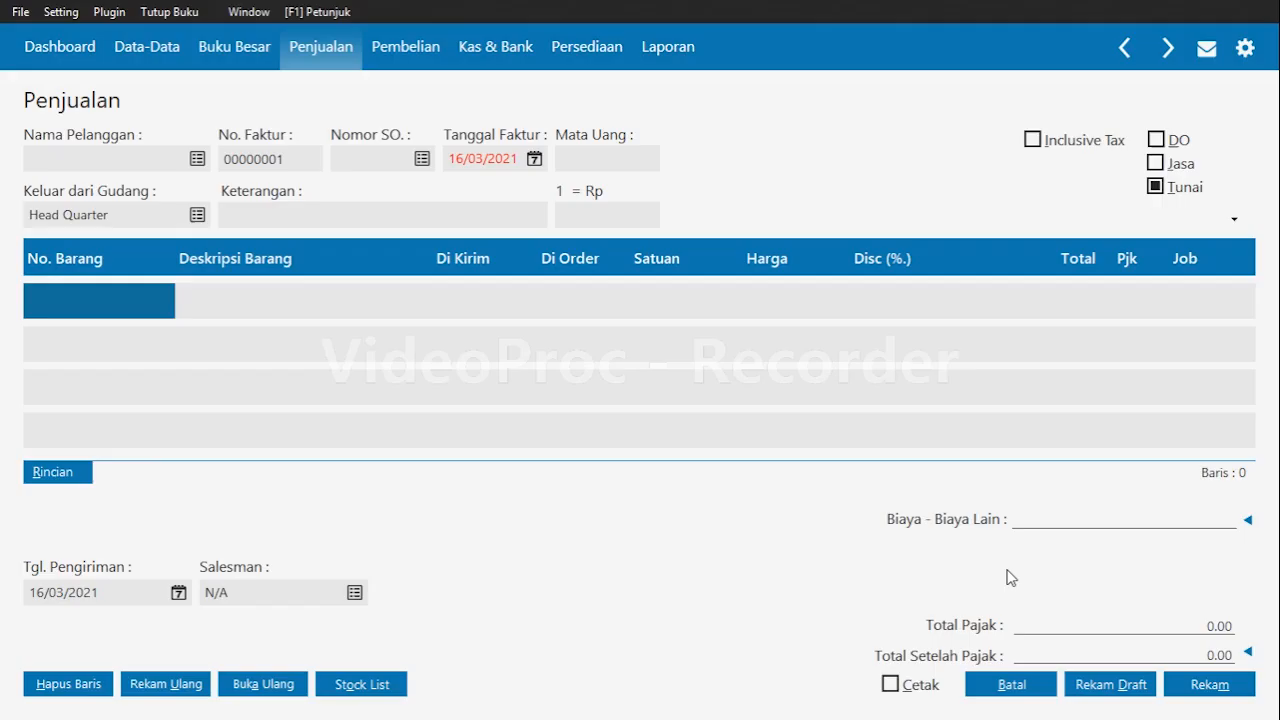
{"action": "left_click", "coordinate": [511, 152]}
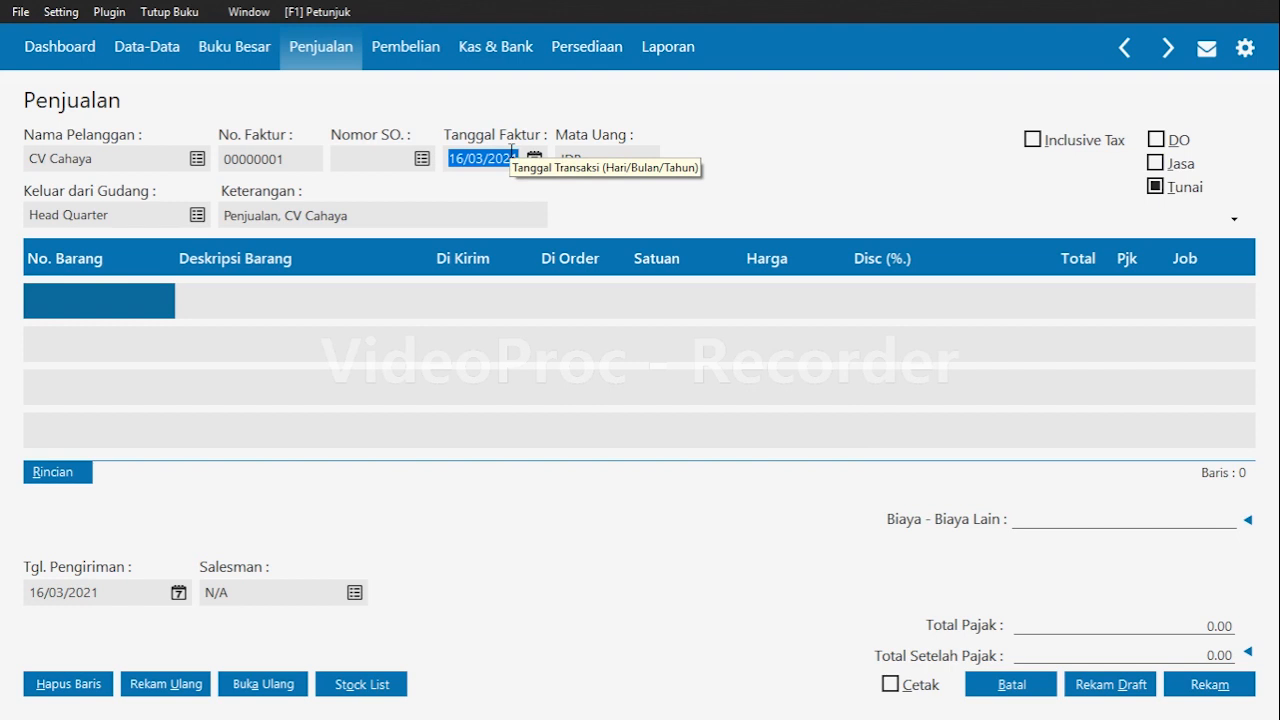
{"action": "type", "text": "07/01/2020"}
{"action": "key", "text": "Tab"}
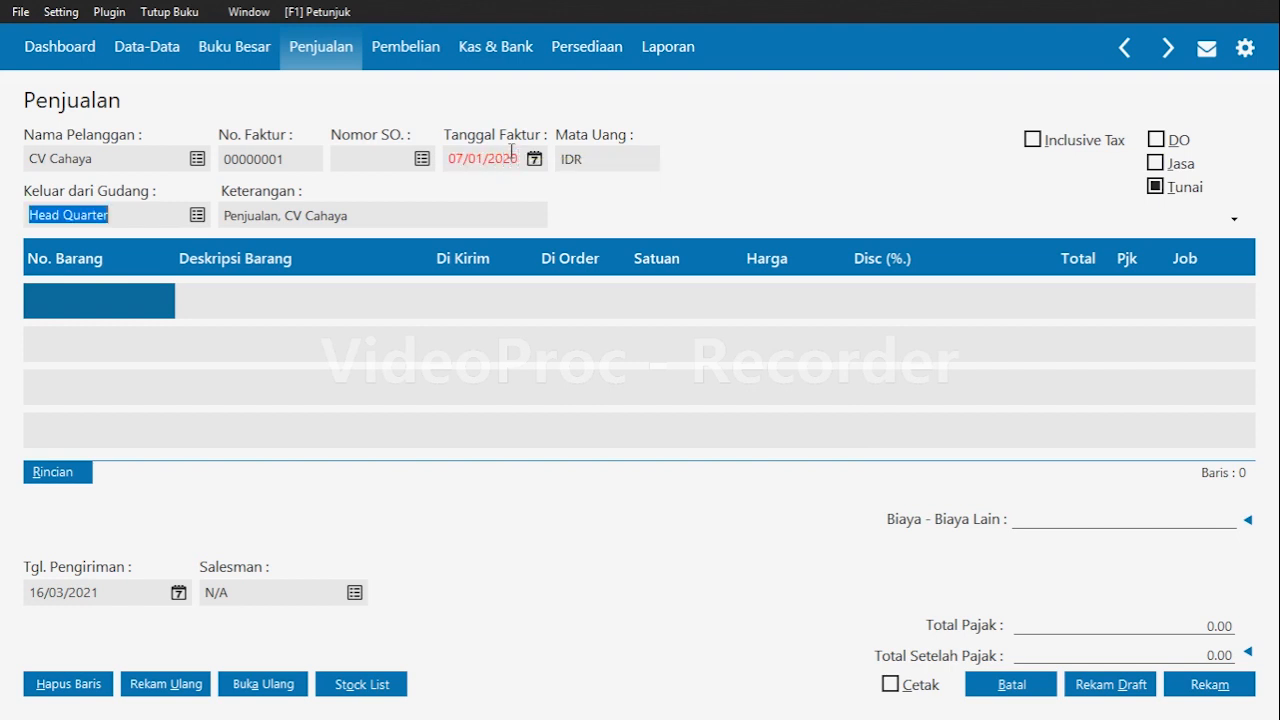
Add item B01 Pulpen Snowman with quantity 10, price 55000 and VAT tax.
{"action": "left_click", "coordinate": [152, 300]}
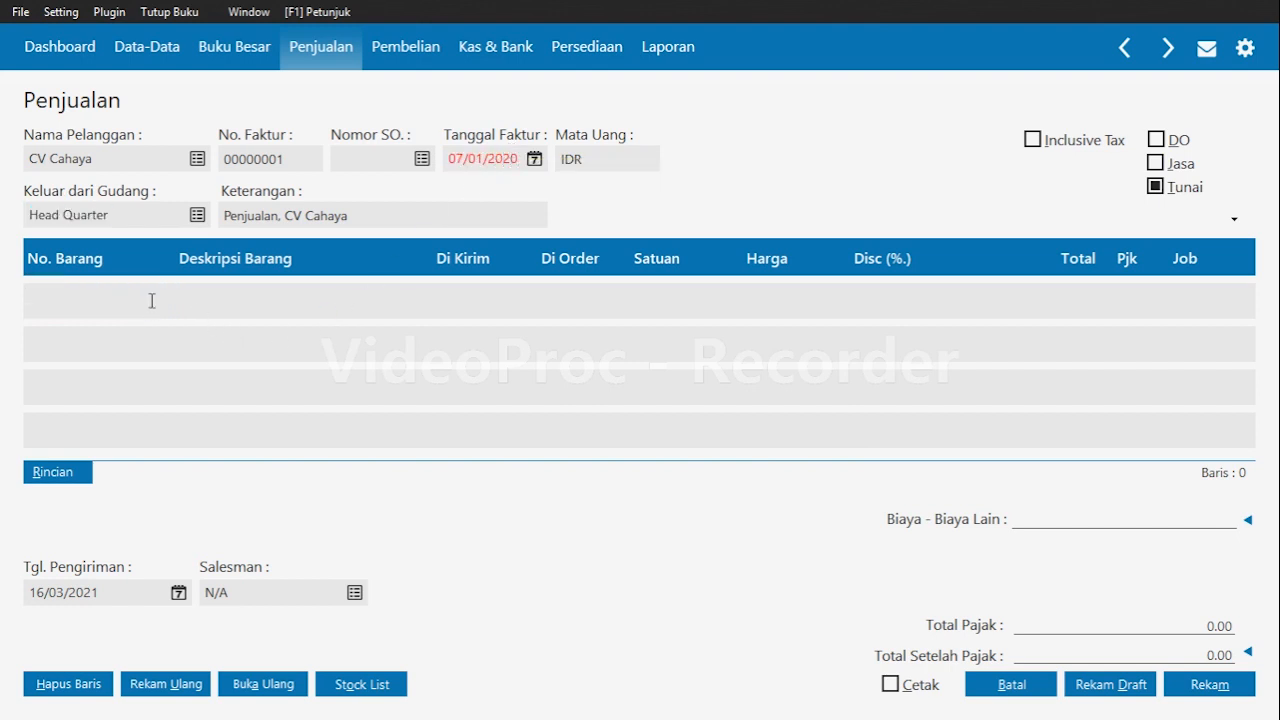
{"action": "double_click", "coordinate": [152, 300]}
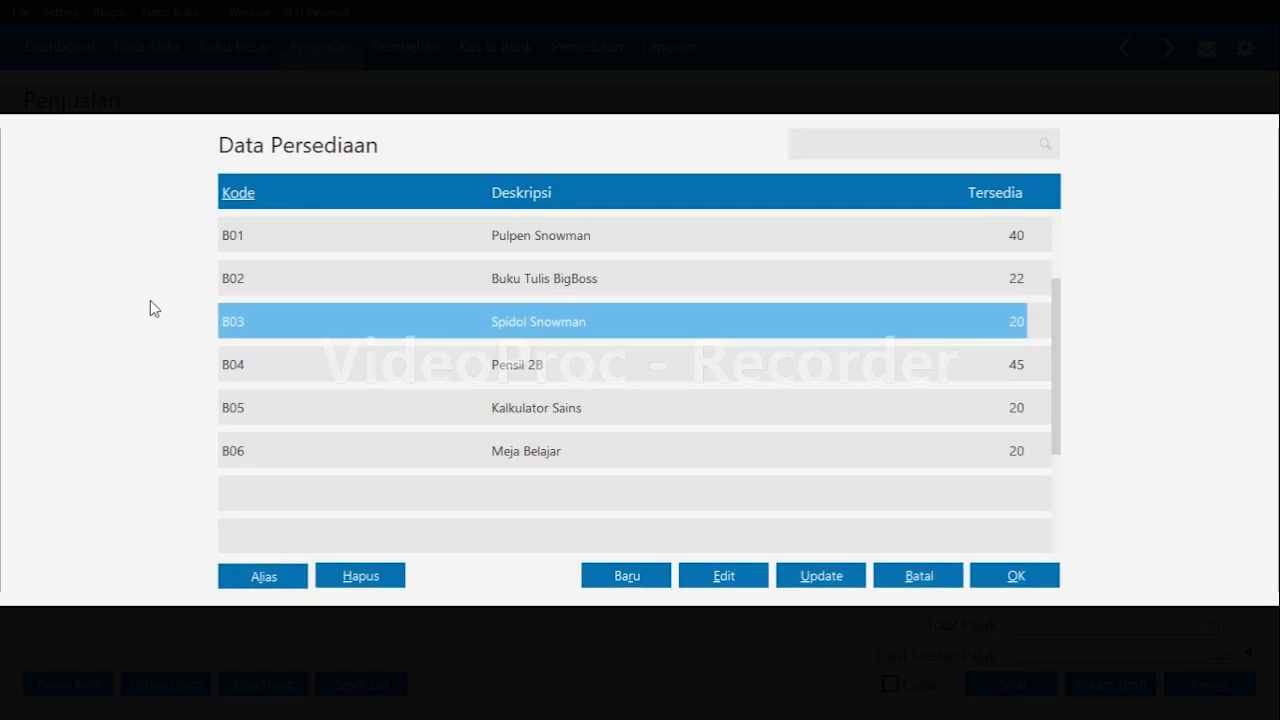
{"action": "key", "text": "Up"}
{"action": "key", "text": "Up"}
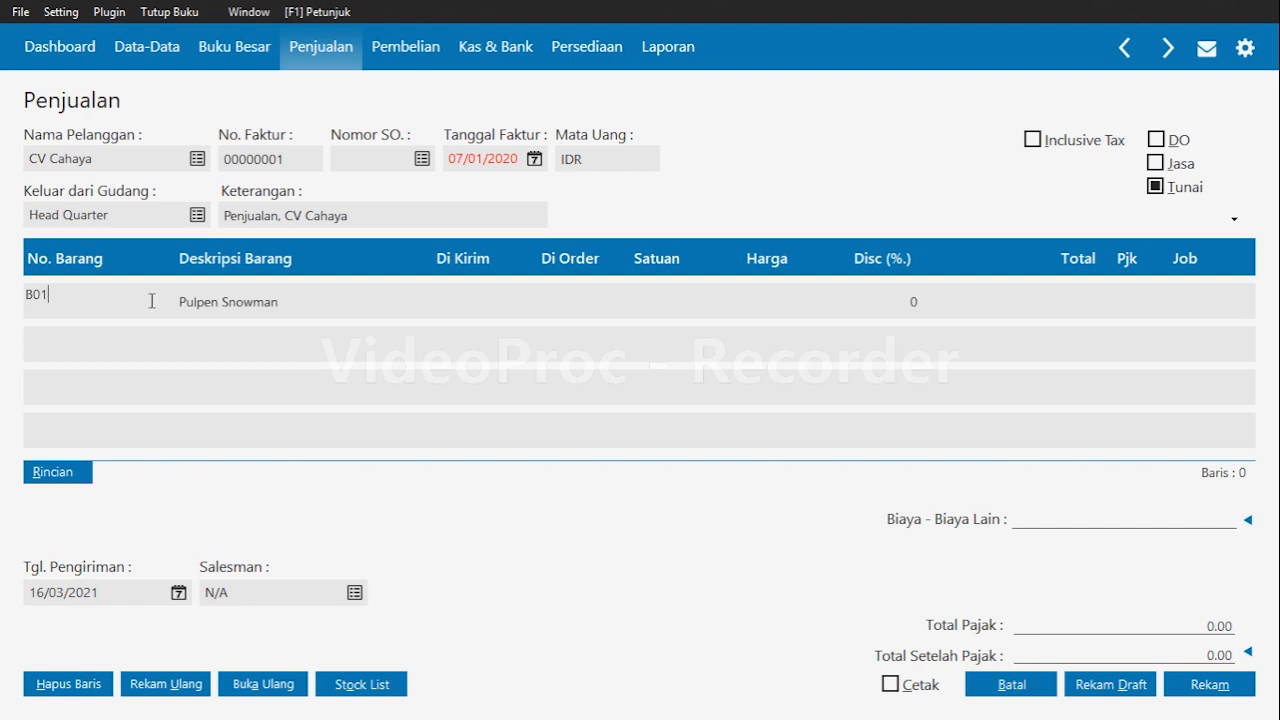
{"action": "key", "text": "Tab"}
{"action": "key", "text": "Tab"}
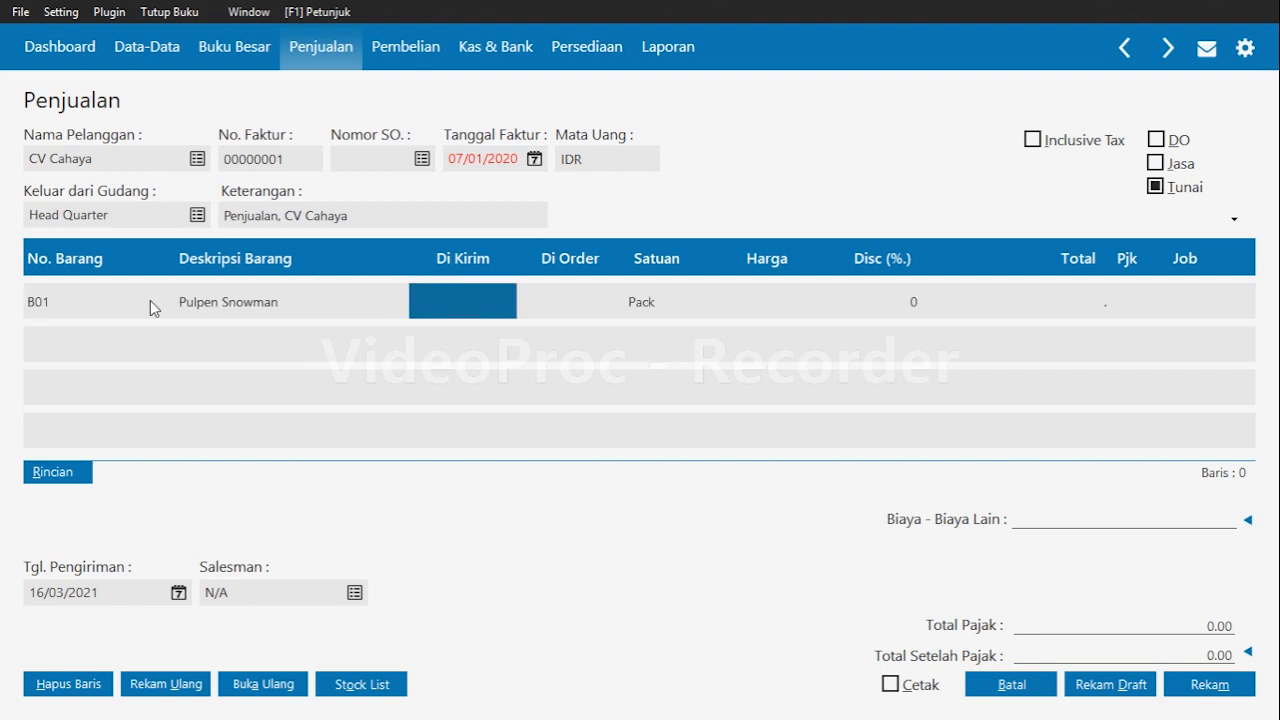
{"action": "type", "text": "10"}
{"action": "key", "text": "Tab"}
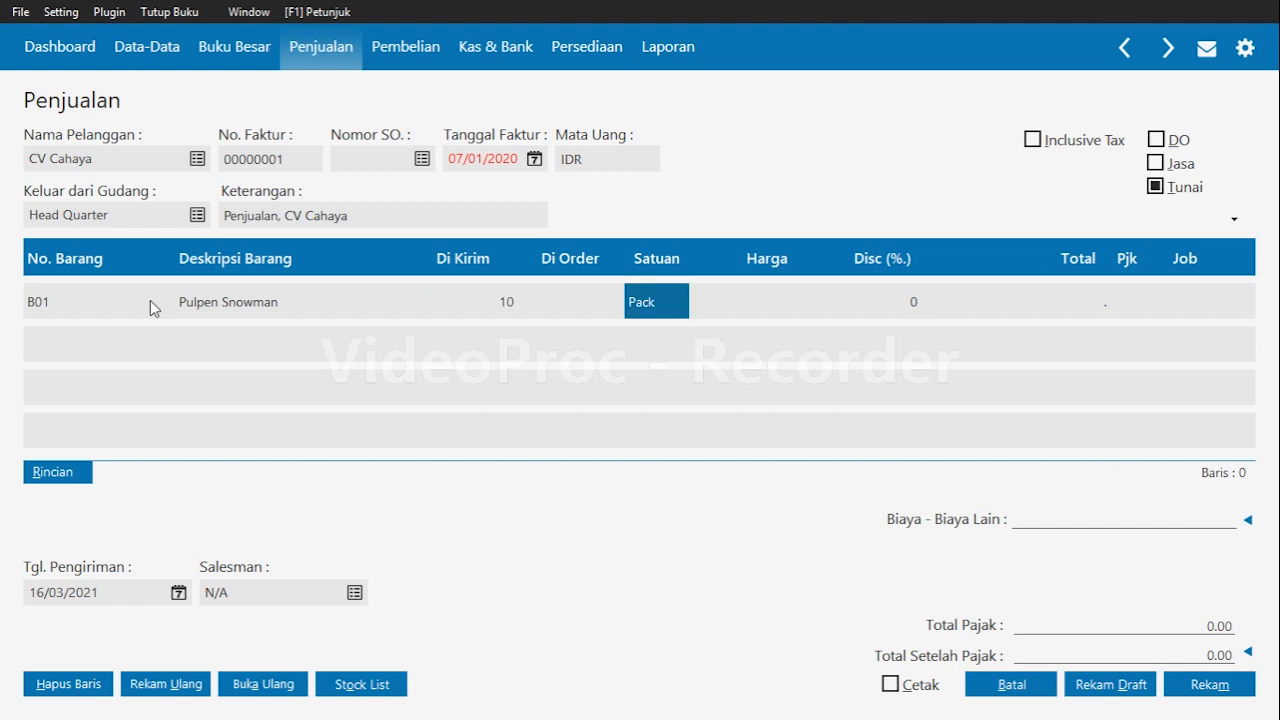
{"action": "key", "text": "Tab"}
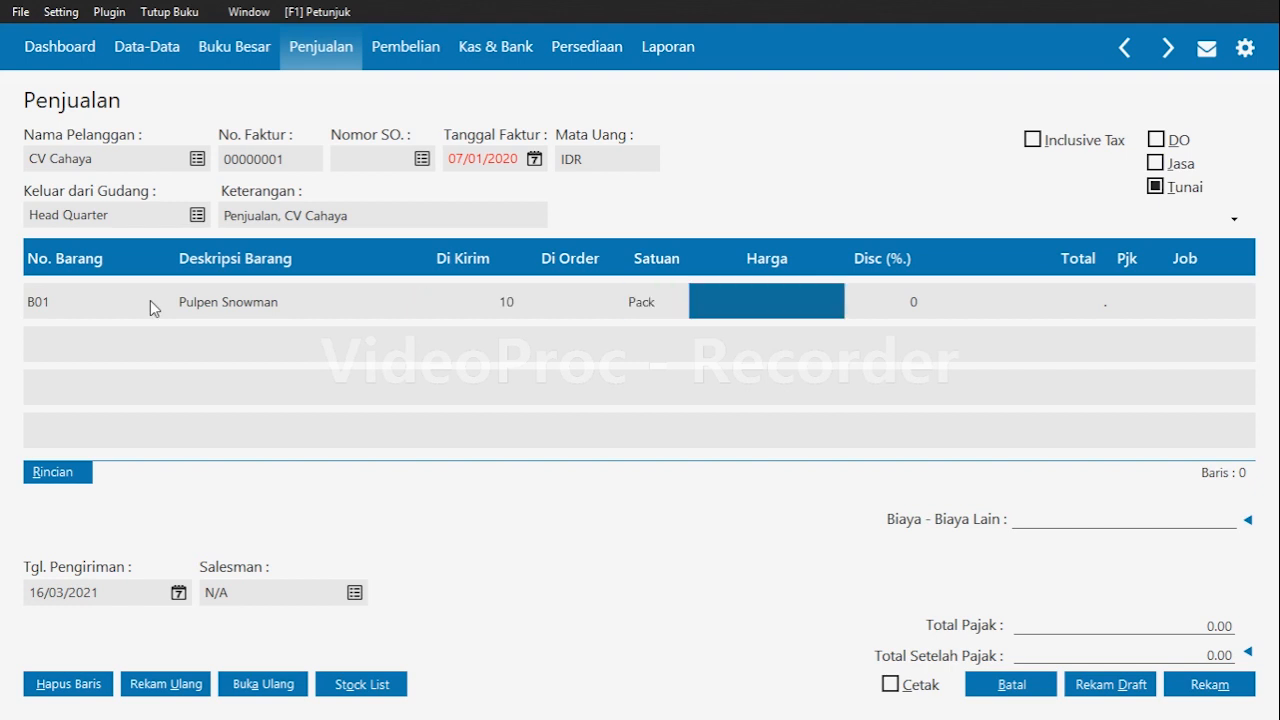
{"action": "type", "text": "55000"}
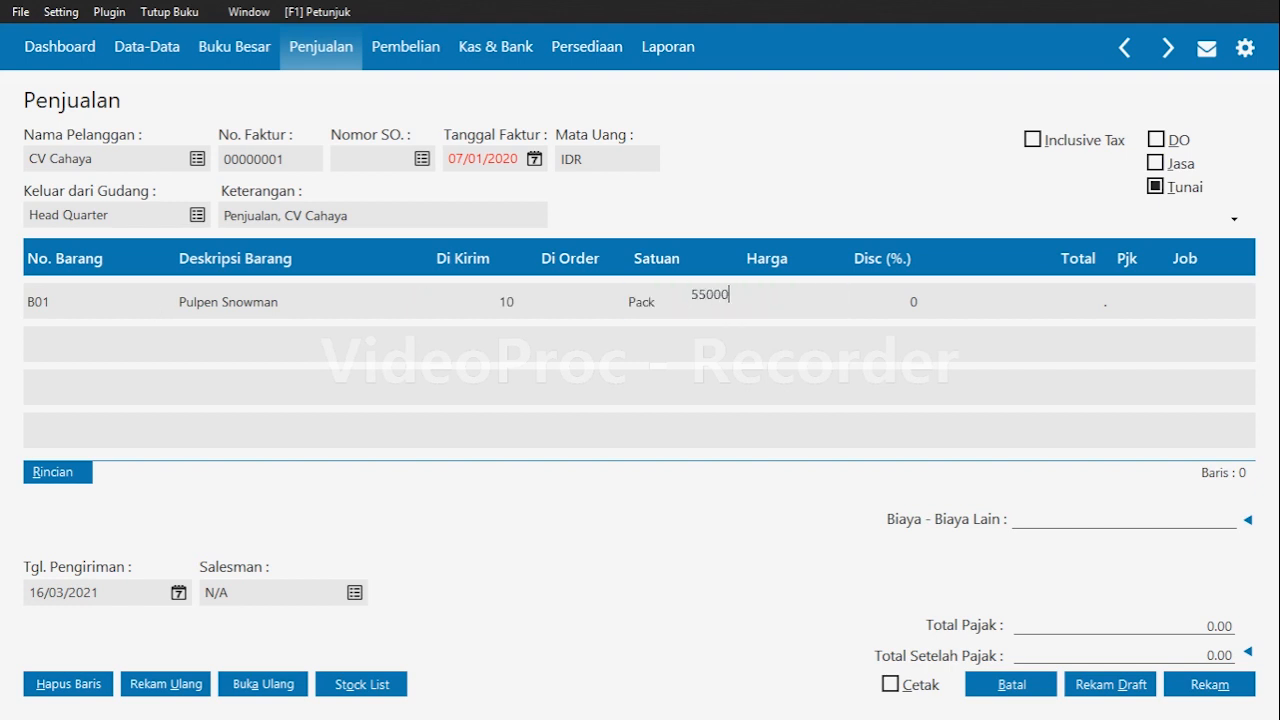
{"action": "key", "text": "Tab"}
{"action": "key", "text": "Tab"}
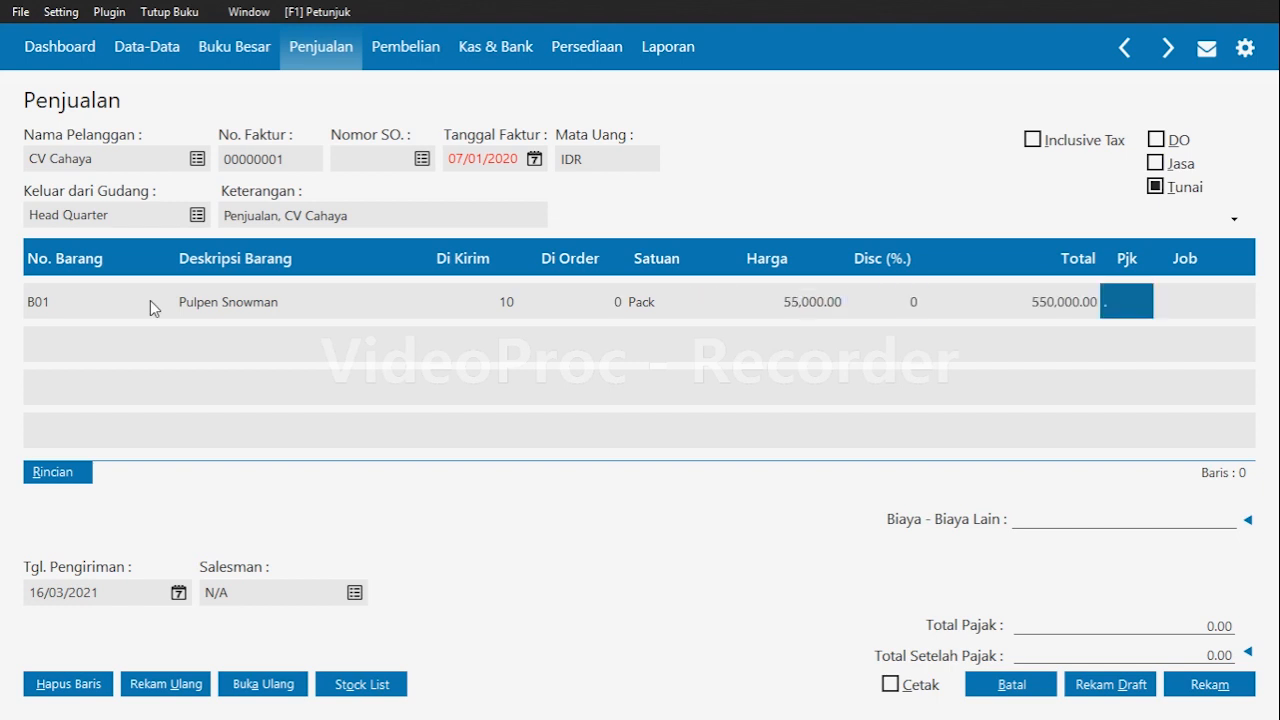
{"action": "key", "text": "Return"}
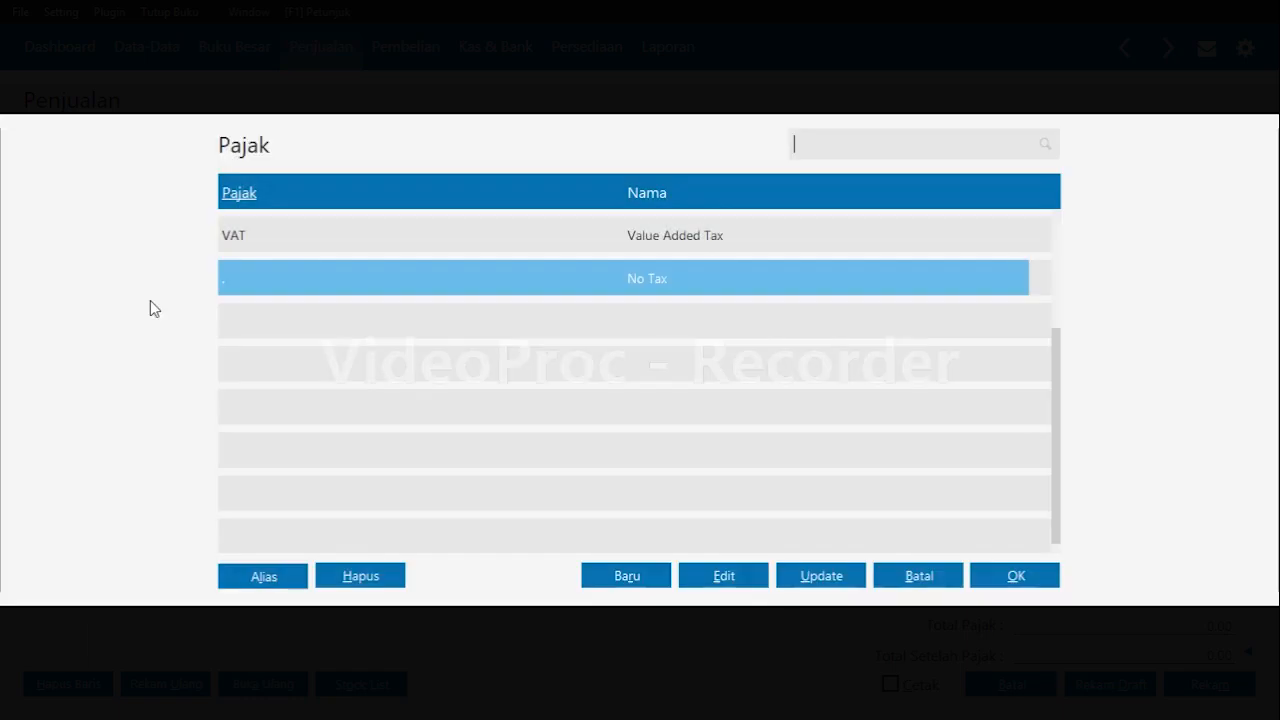
{"action": "key", "text": "Up"}
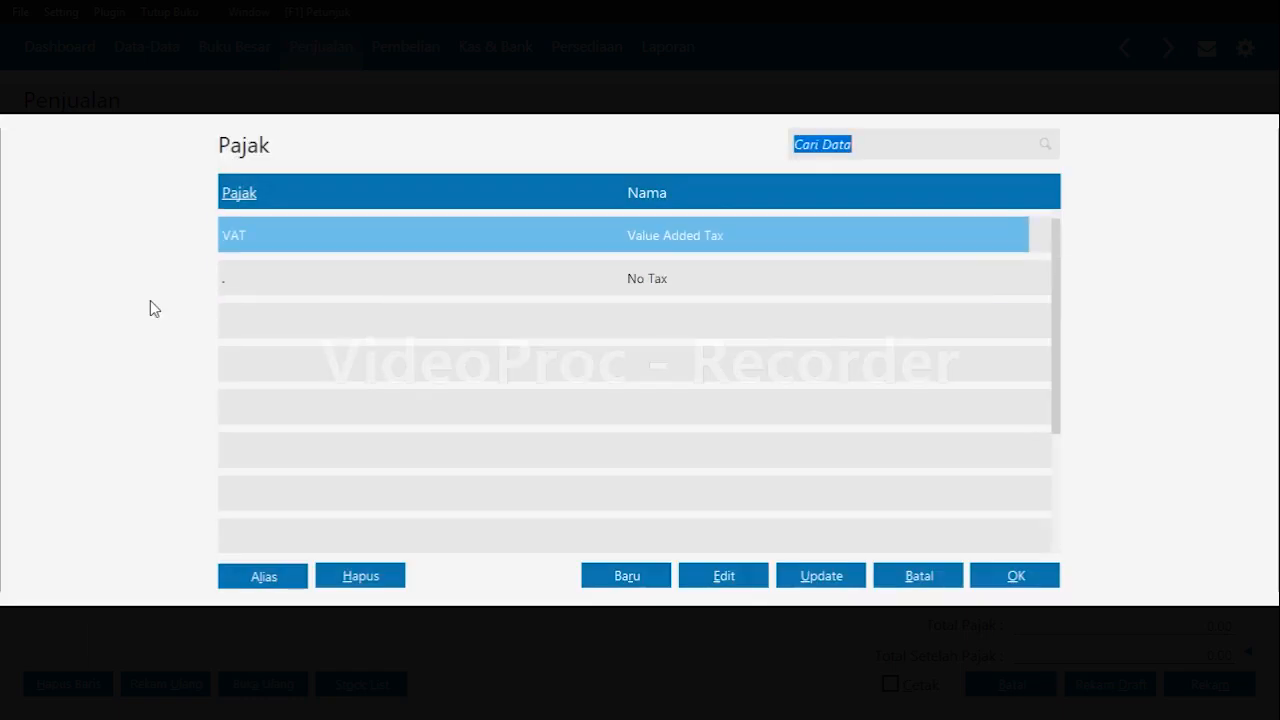
{"action": "key", "text": "Return"}
Add item B02 Buku Tulis BigBoss with quantity 5, price 50000 and VAT tax.
{"action": "key", "text": "Return"}
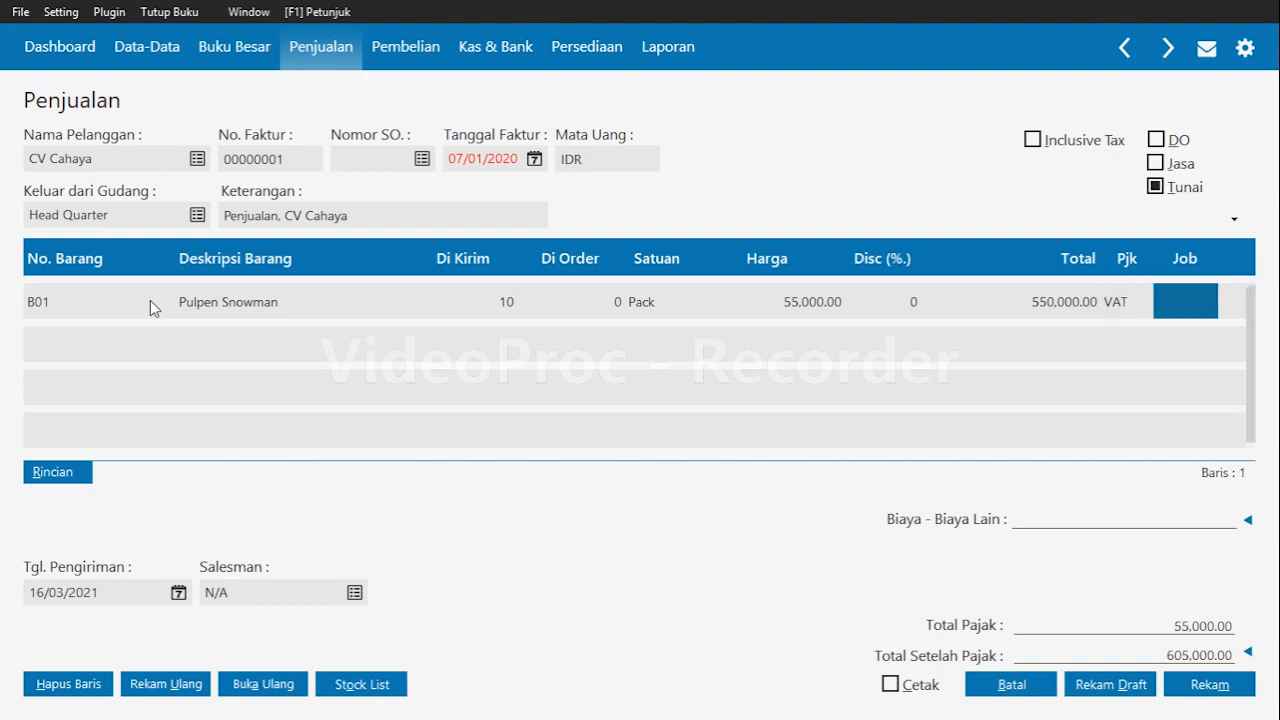
{"action": "key", "text": "Return"}
{"action": "key", "text": "Return"}
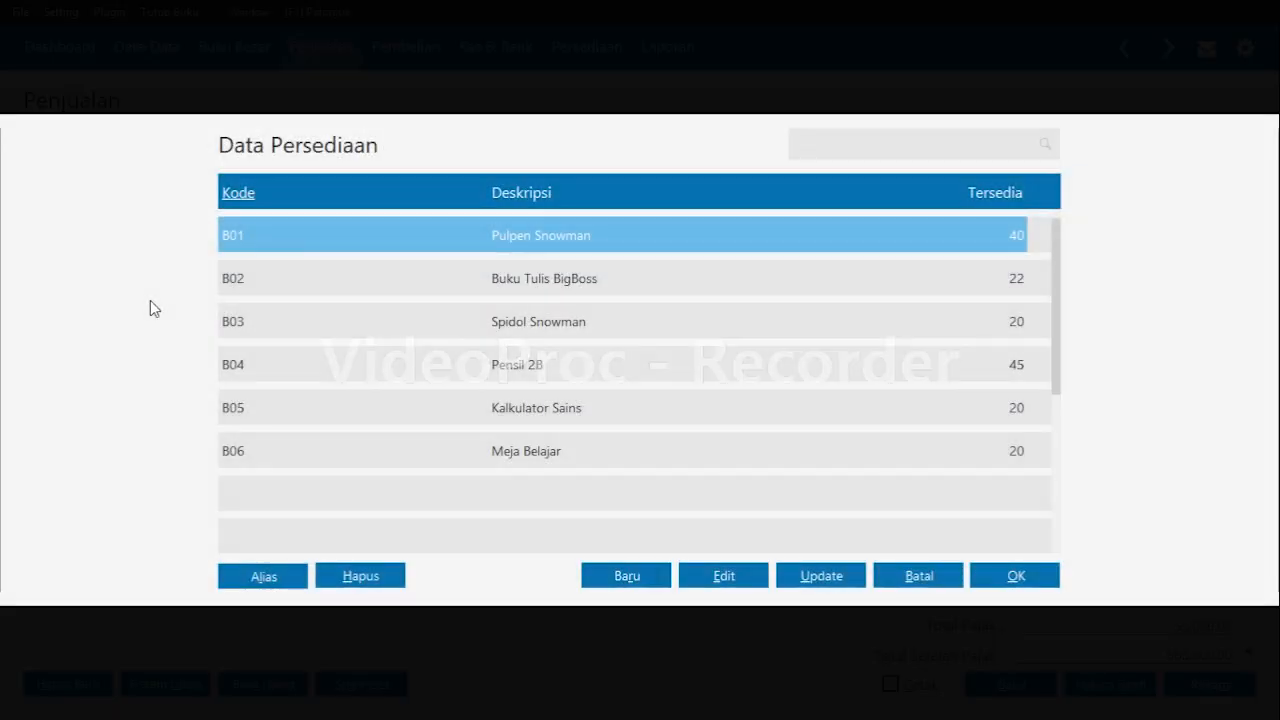
{"action": "key", "text": "Down"}
{"action": "key", "text": "Return"}
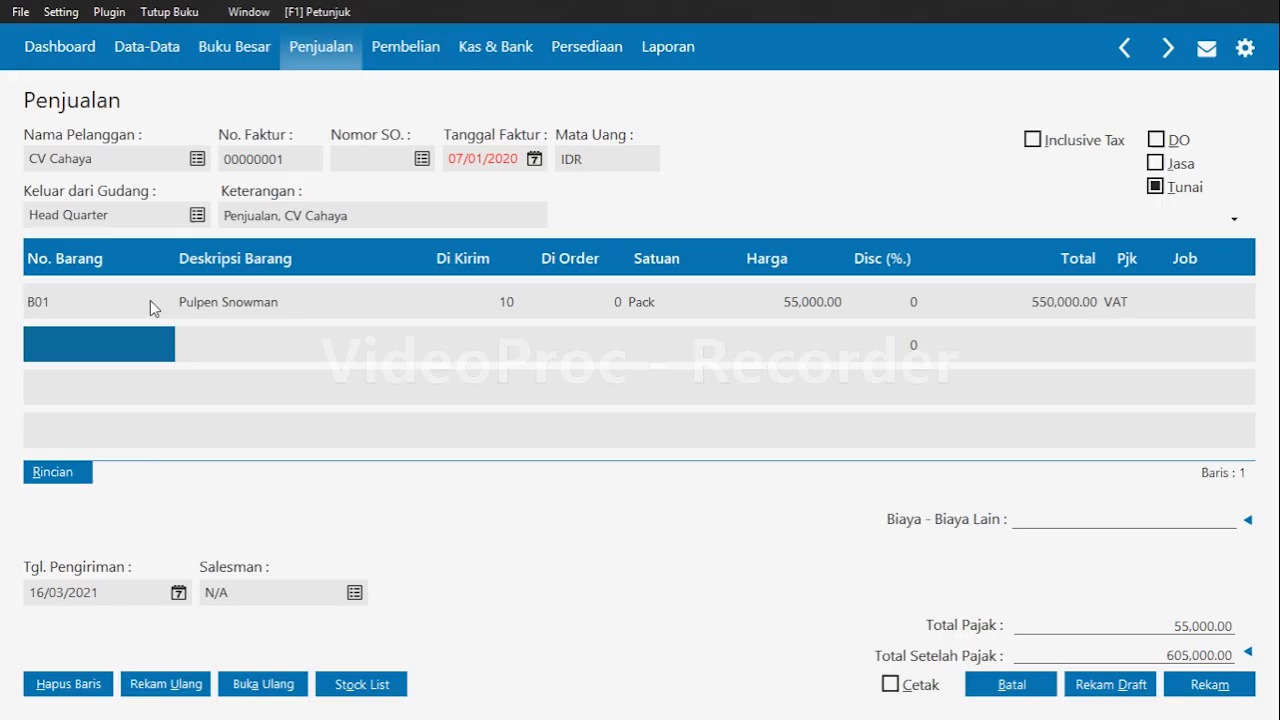
{"action": "key", "text": "Return"}
{"action": "key", "text": "Return"}
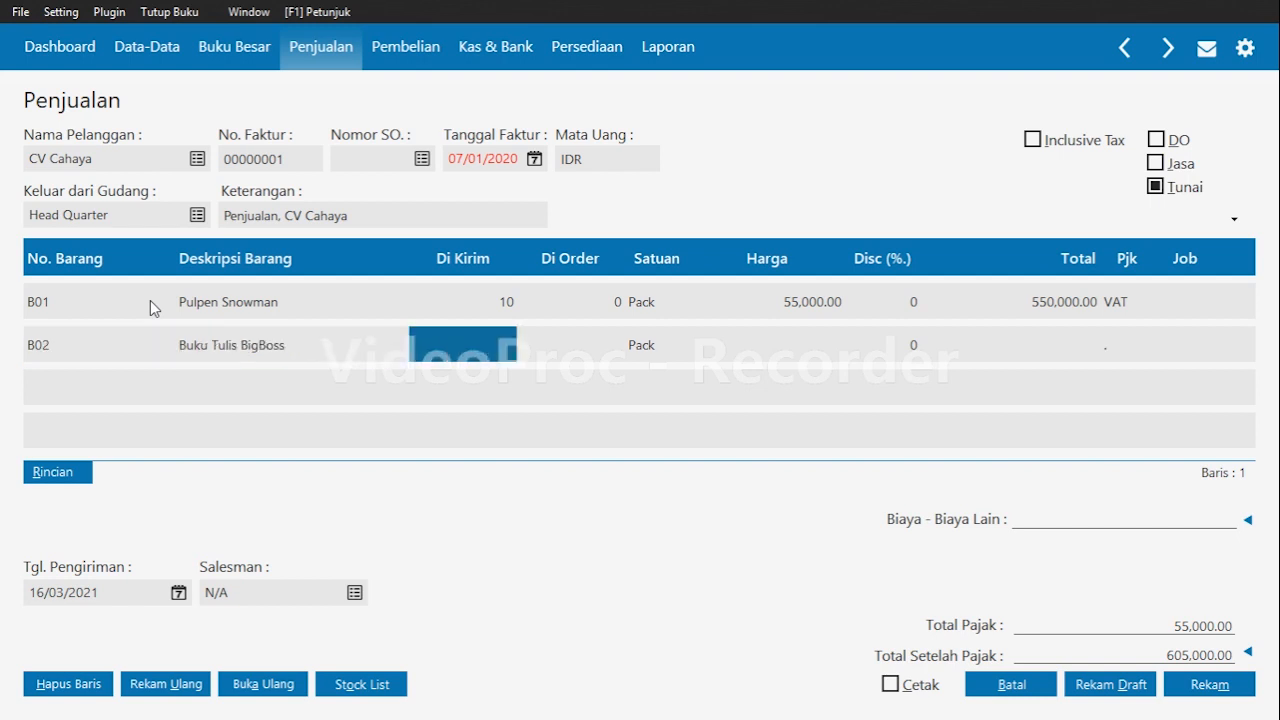
{"action": "type", "text": "5"}
{"action": "key", "text": "Return"}
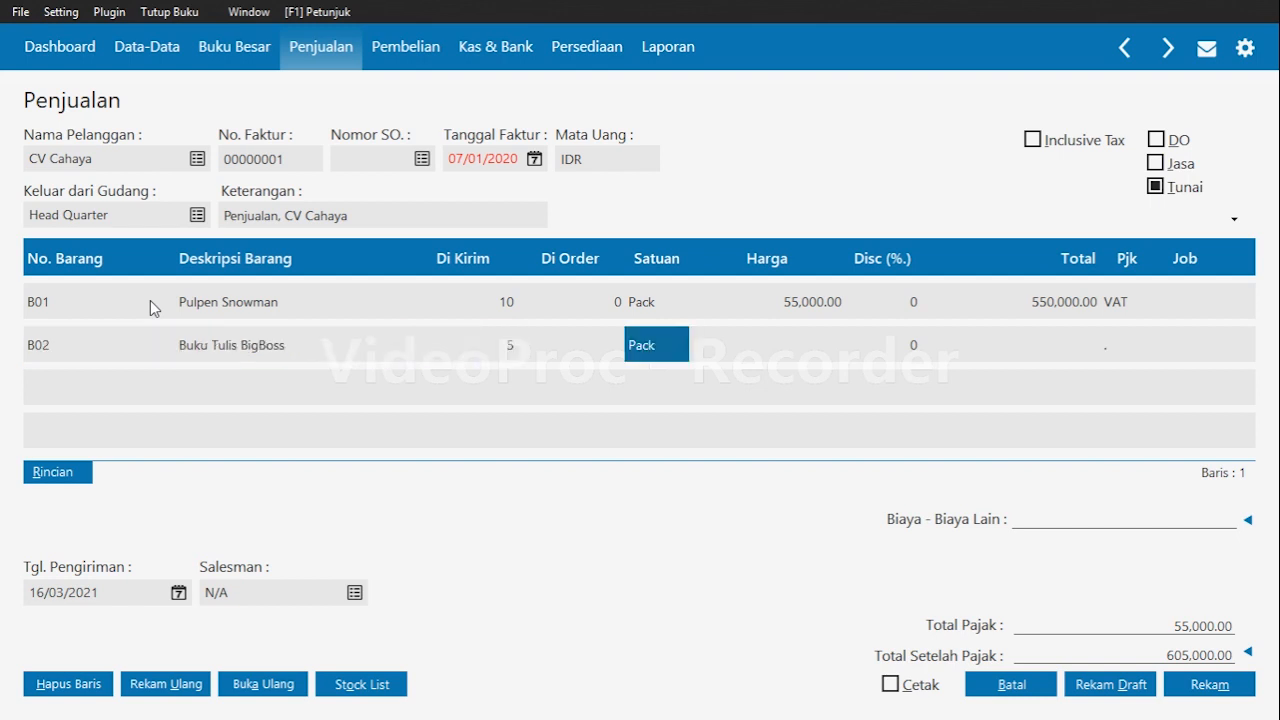
{"action": "key", "text": "Return"}
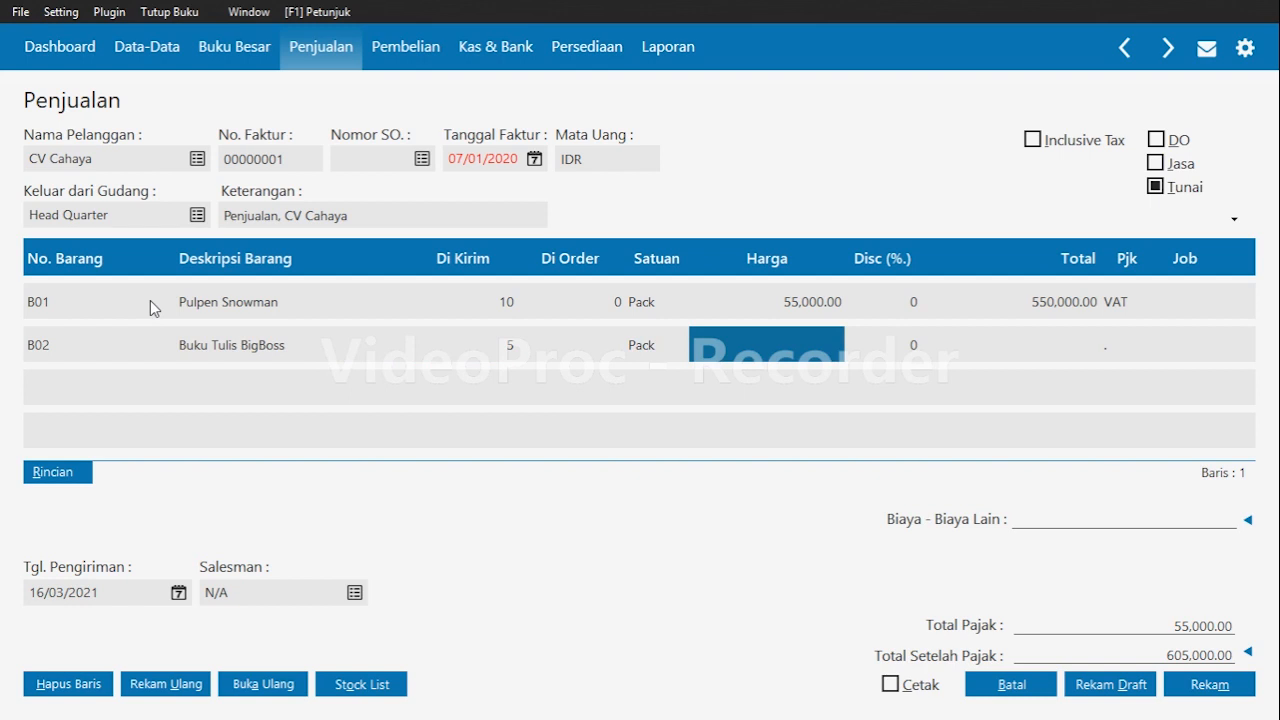
{"action": "type", "text": "500000"}
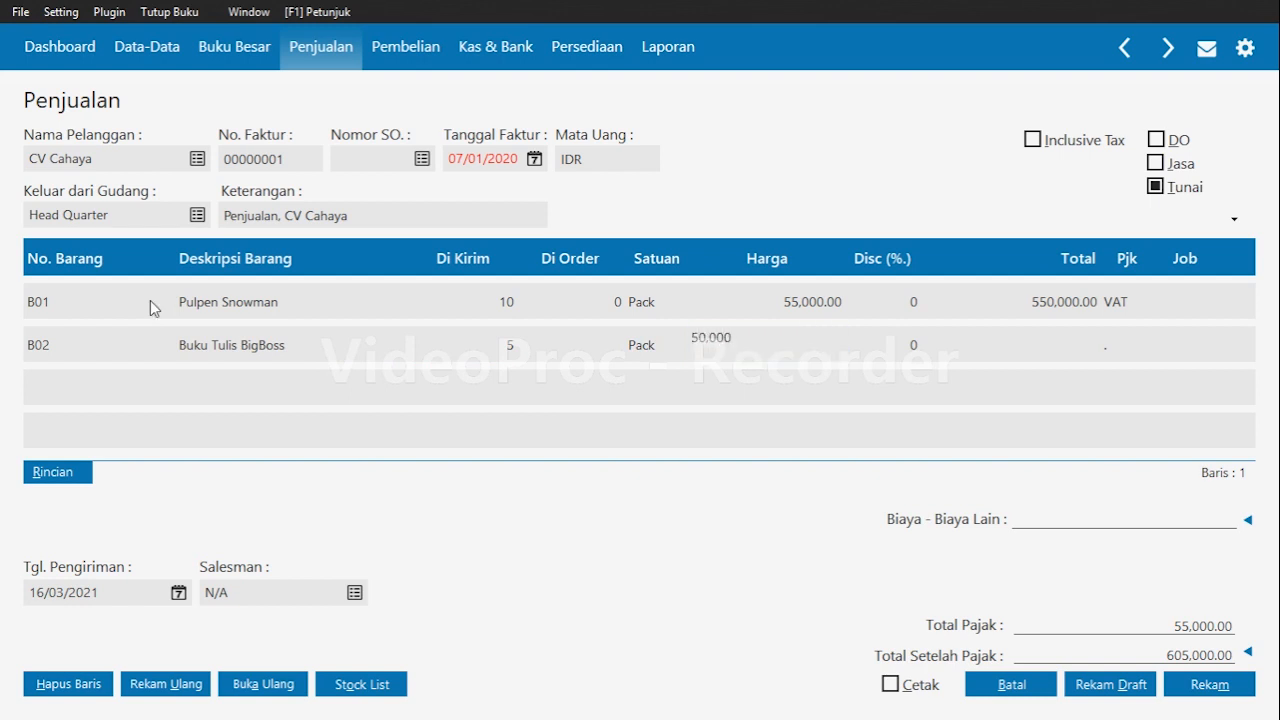
{"action": "key", "text": "Return"}
{"action": "key", "text": "Return"}
{"action": "key", "text": "Return"}
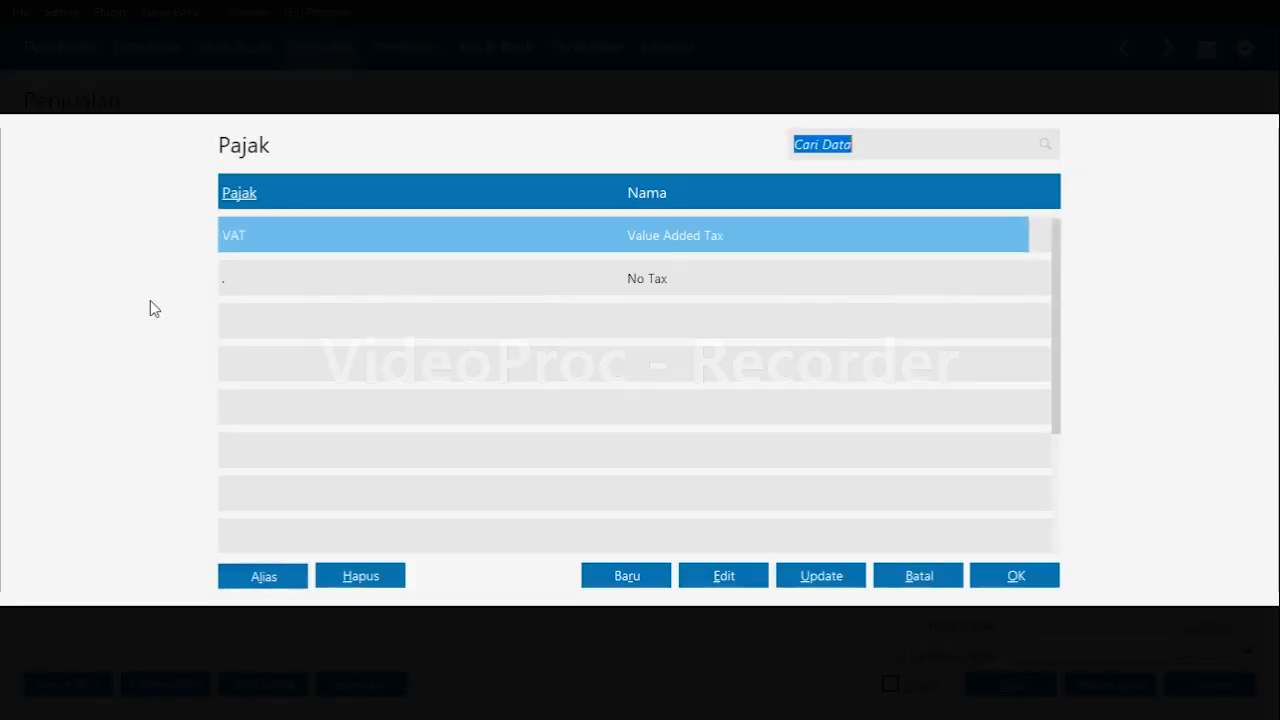
{"action": "key", "text": "Return"}
{"action": "key", "text": "Return"}
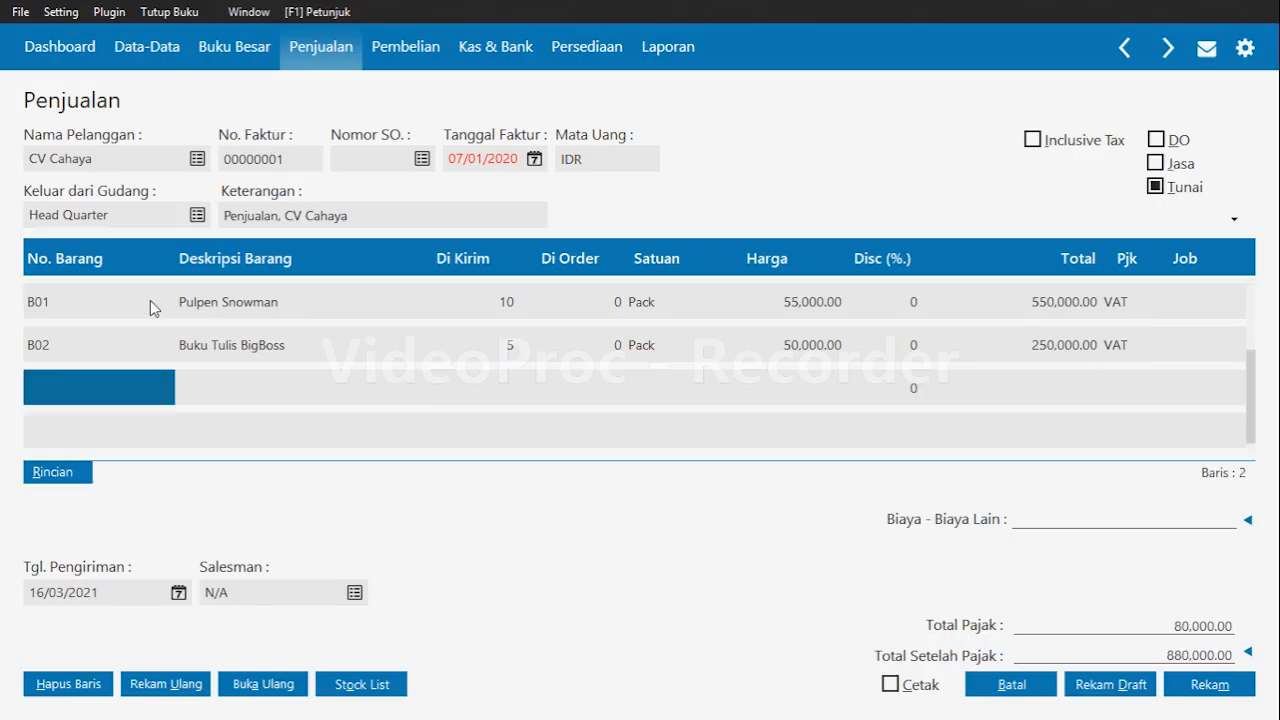
Add item B06 Meja Belajar with quantity 5, price 60000 and VAT tax, and save the cash sales invoice.
{"action": "key", "text": "Return"}
{"action": "key", "text": "Down"}
{"action": "key", "text": "Down"}
{"action": "key", "text": "Down"}
{"action": "key", "text": "Down"}
{"action": "key", "text": "Down"}
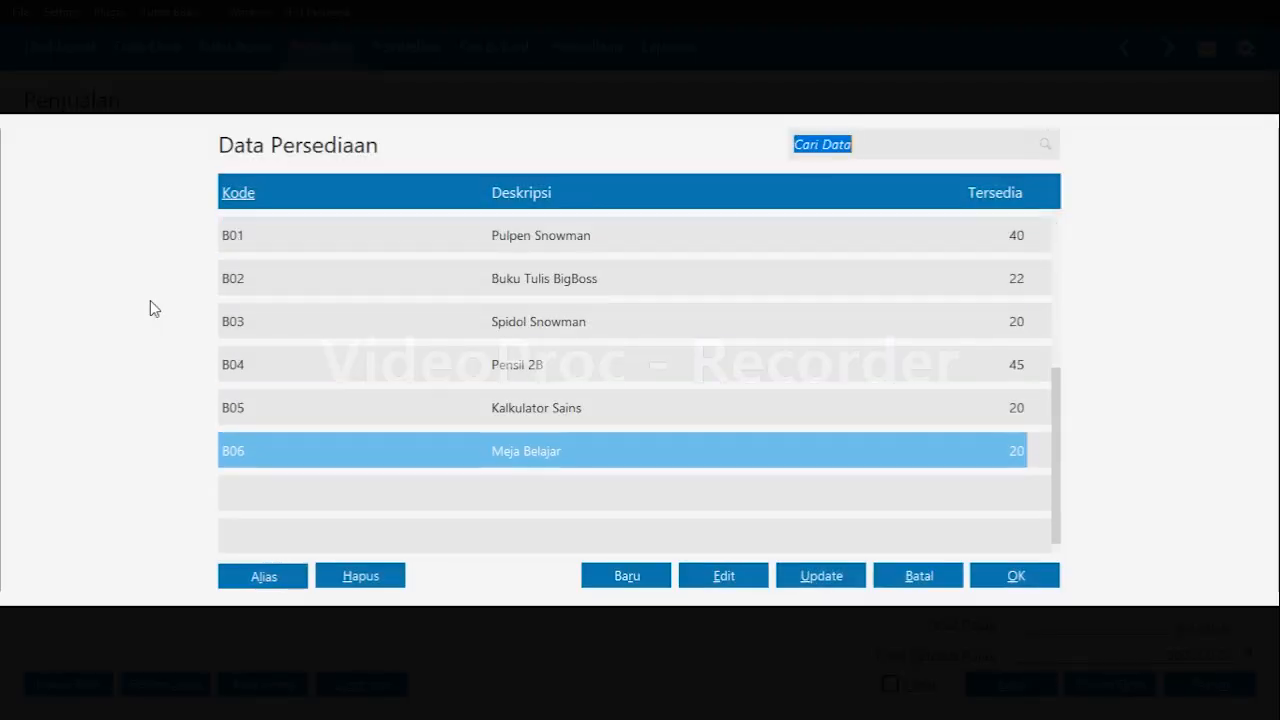
{"action": "key", "text": "Return"}
{"action": "key", "text": "Return"}
{"action": "key", "text": "Return"}
{"action": "key", "text": "Return"}
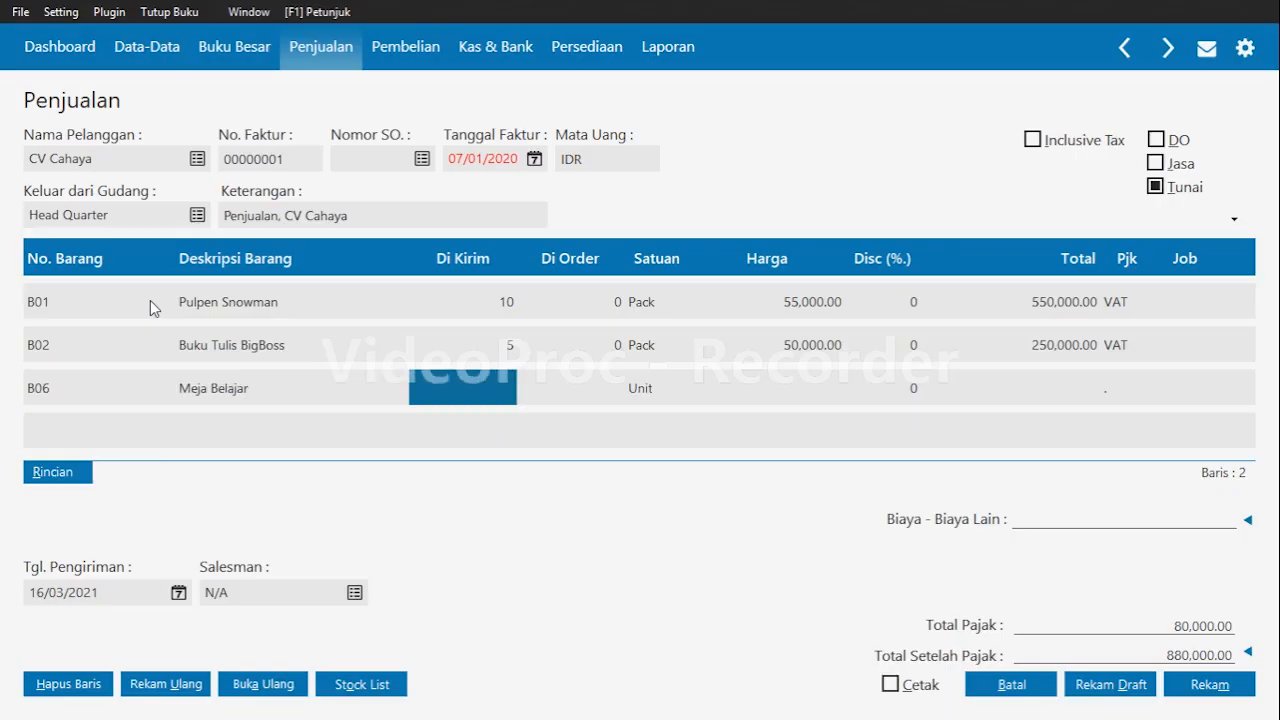
{"action": "key", "text": "Left"}
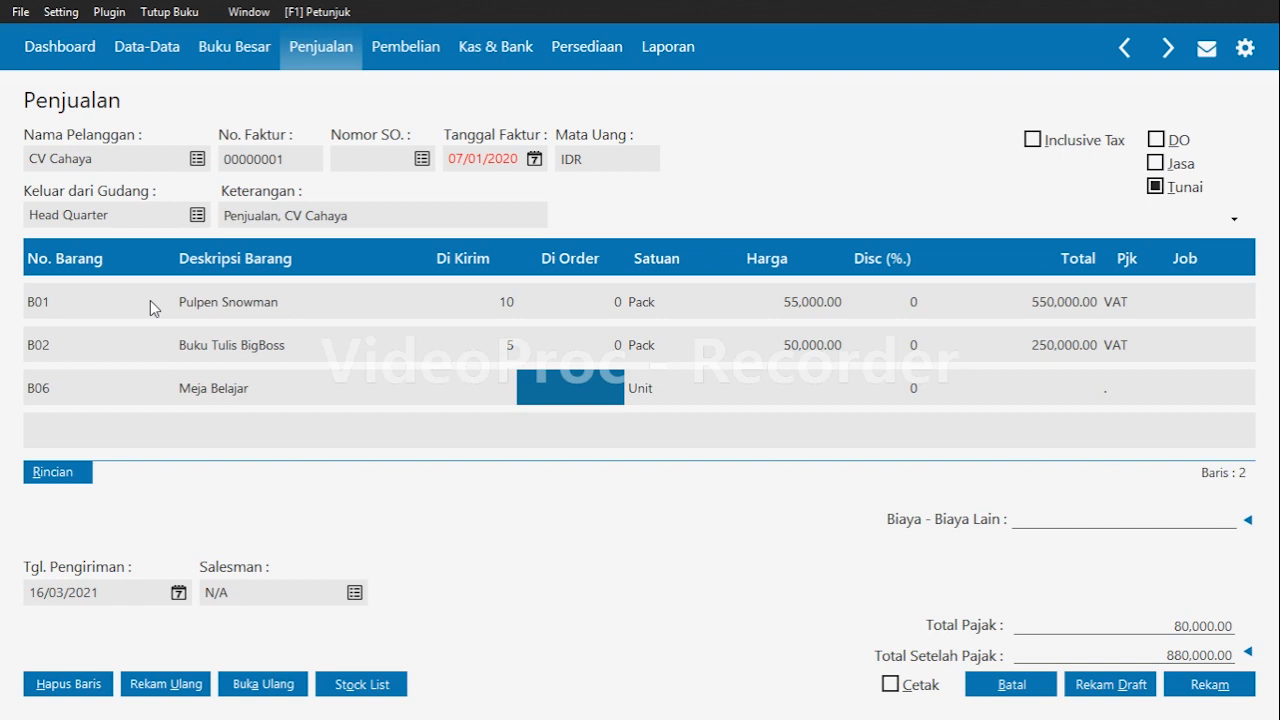
{"action": "key", "text": "Left"}
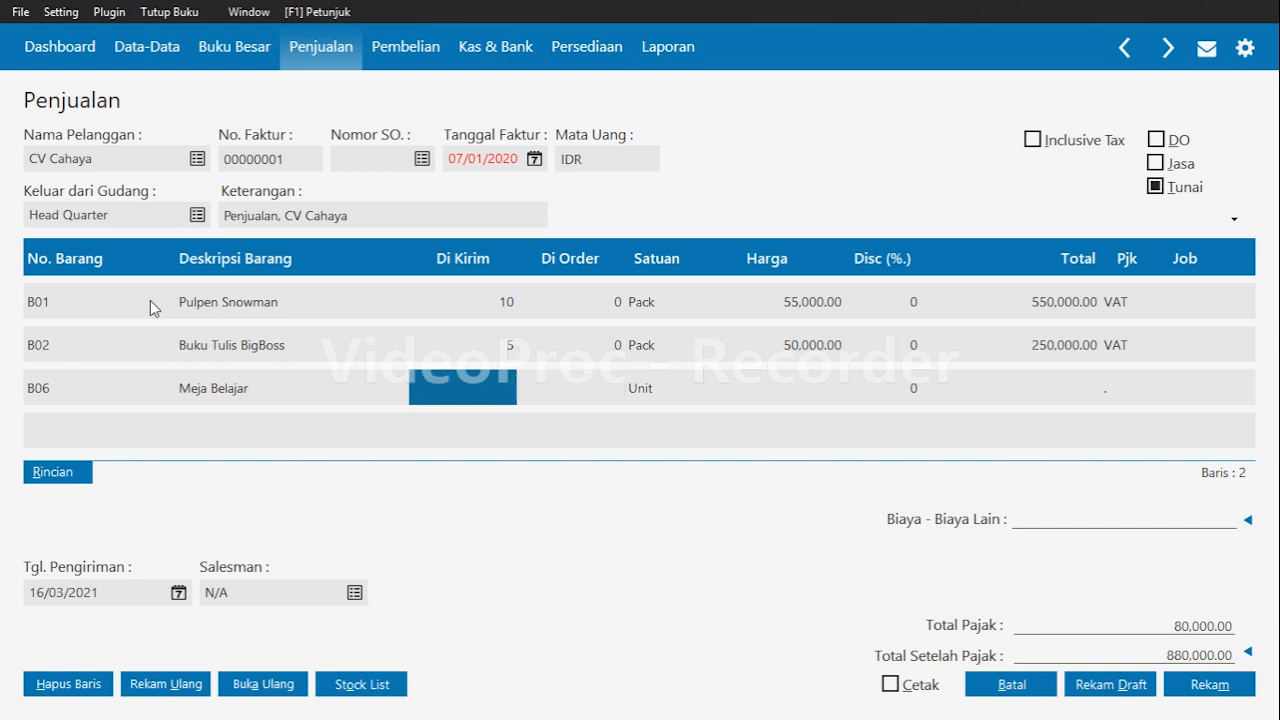
{"action": "type", "text": "5"}
{"action": "key", "text": "Return"}
{"action": "key", "text": "Return"}
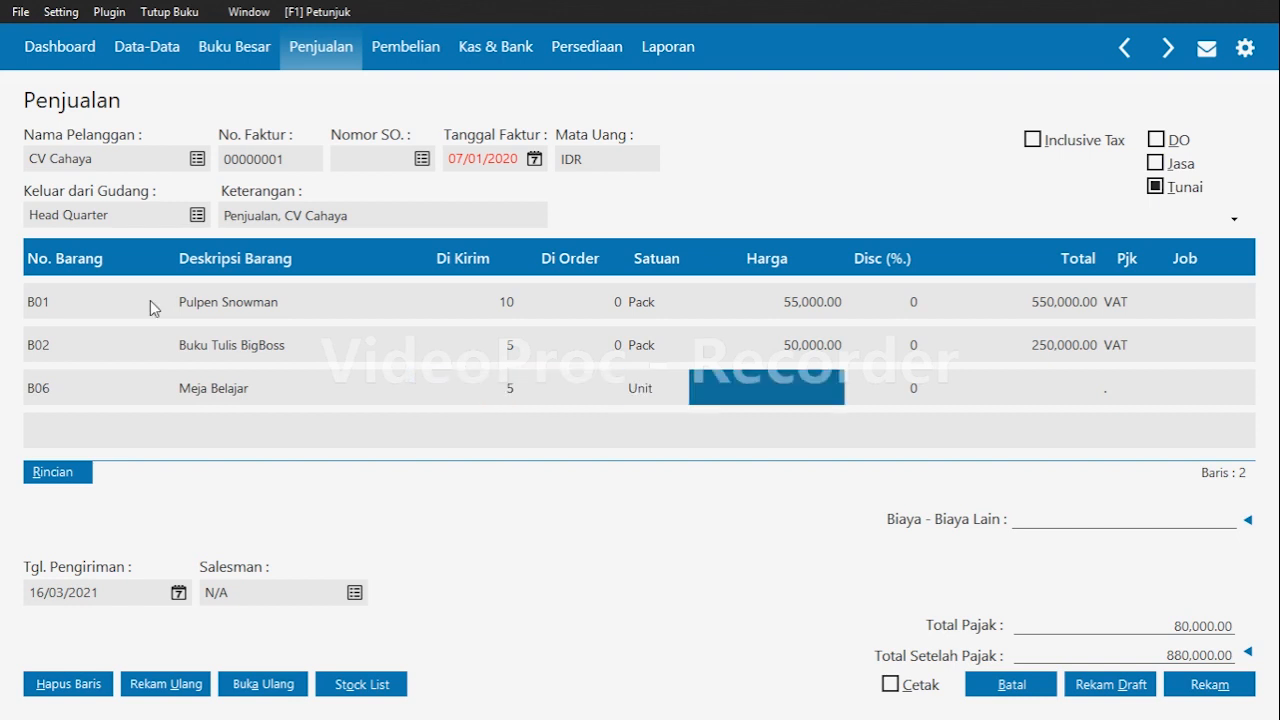
{"action": "type", "text": "60000"}
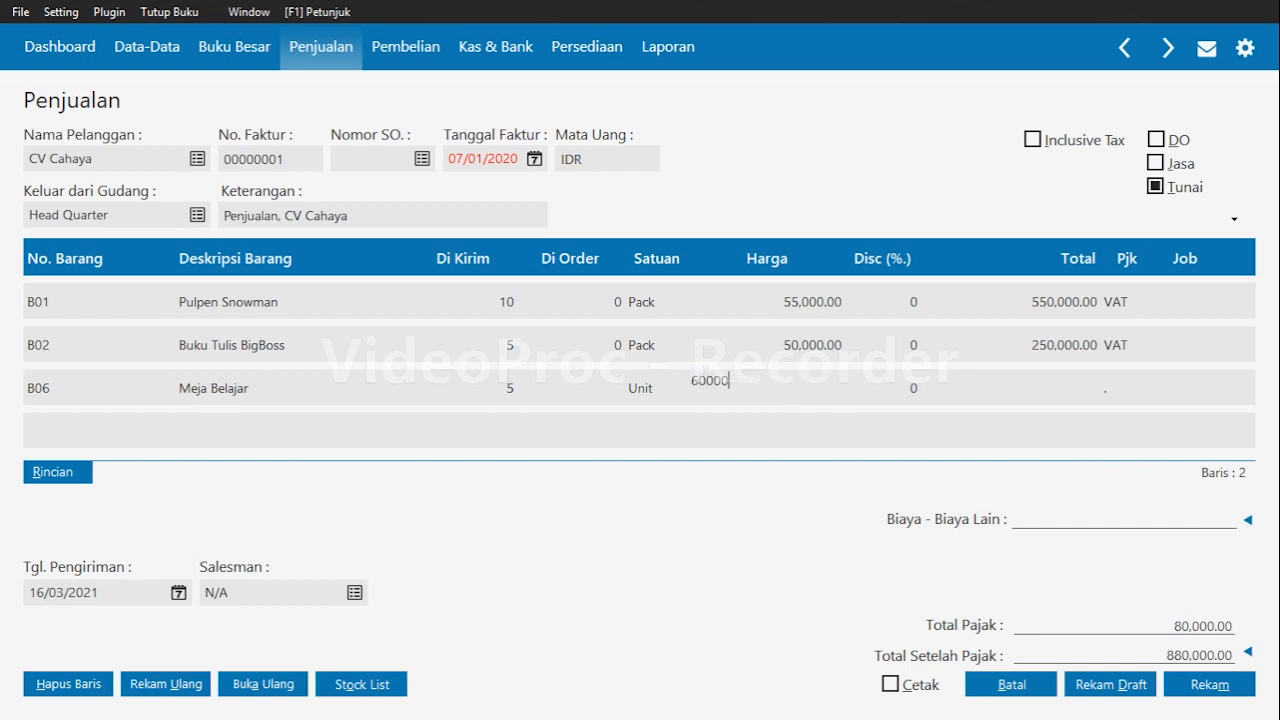
{"action": "key", "text": "Return"}
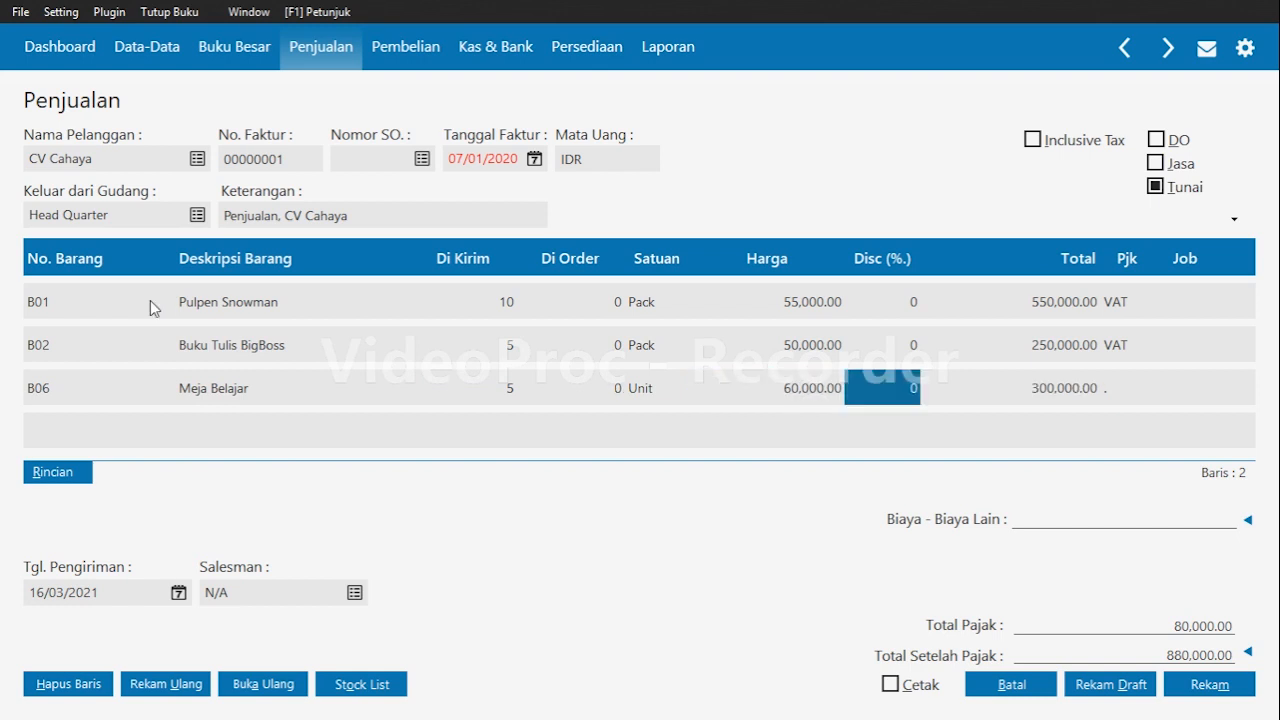
{"action": "key", "text": "Return"}
{"action": "key", "text": "Return"}
{"action": "key", "text": "Up"}
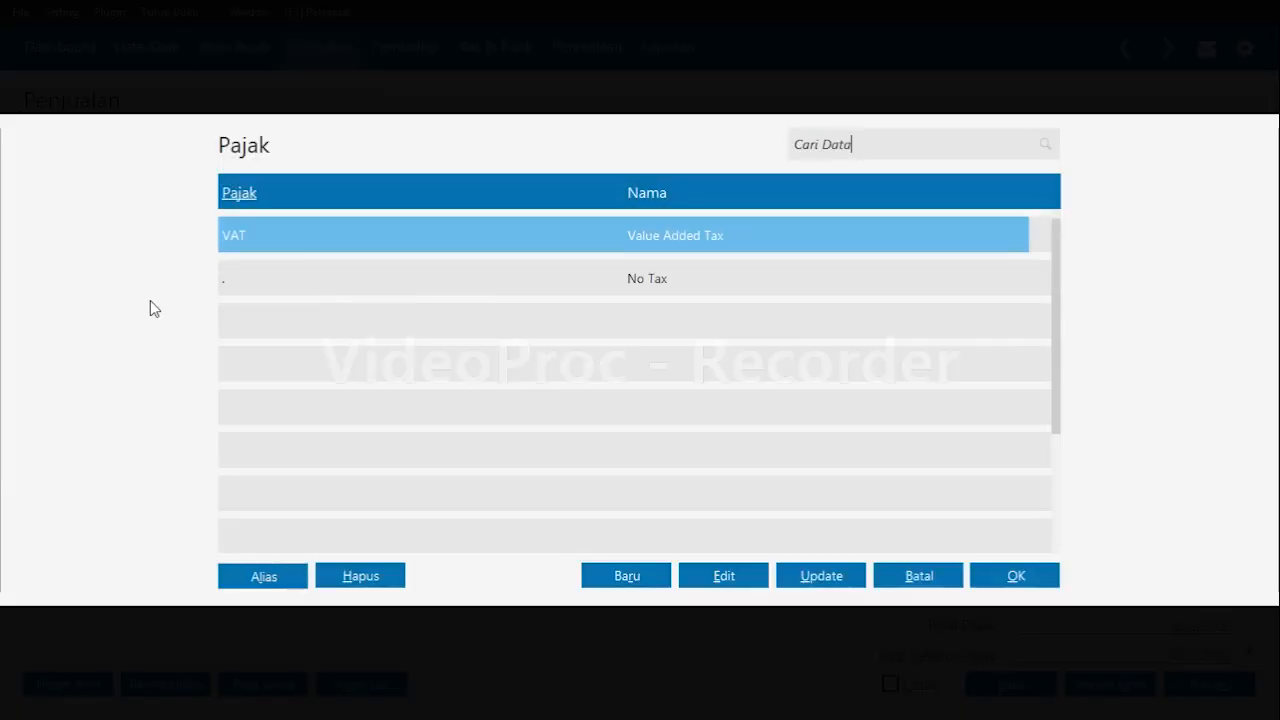
{"action": "key", "text": "Return"}
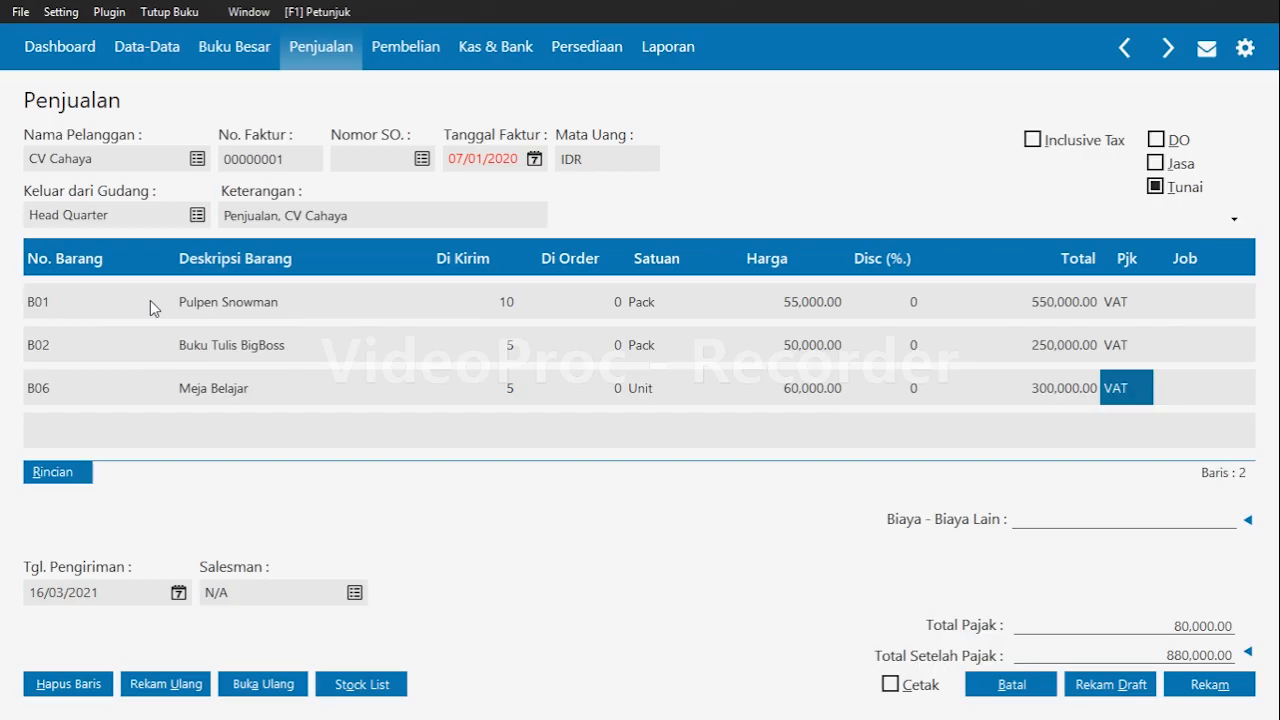
{"action": "key", "text": "Return"}
{"action": "key", "text": "Return"}
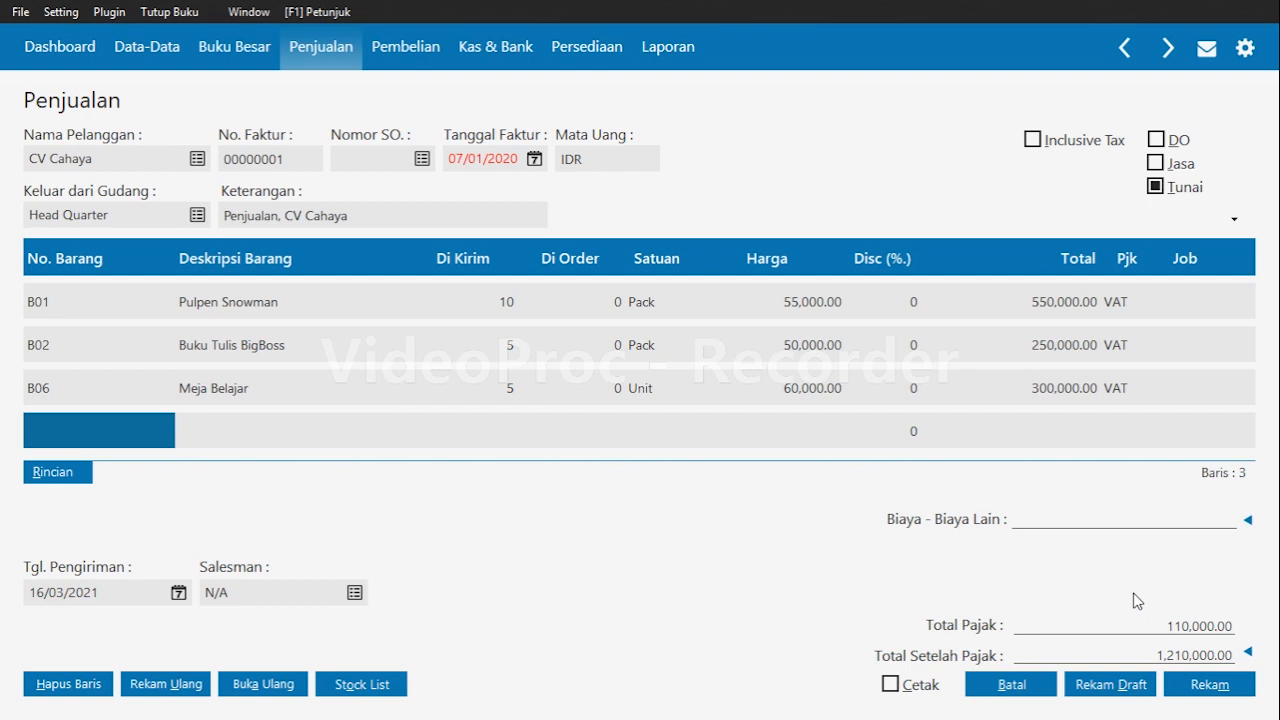
{"action": "left_click", "coordinate": [1207, 688]}
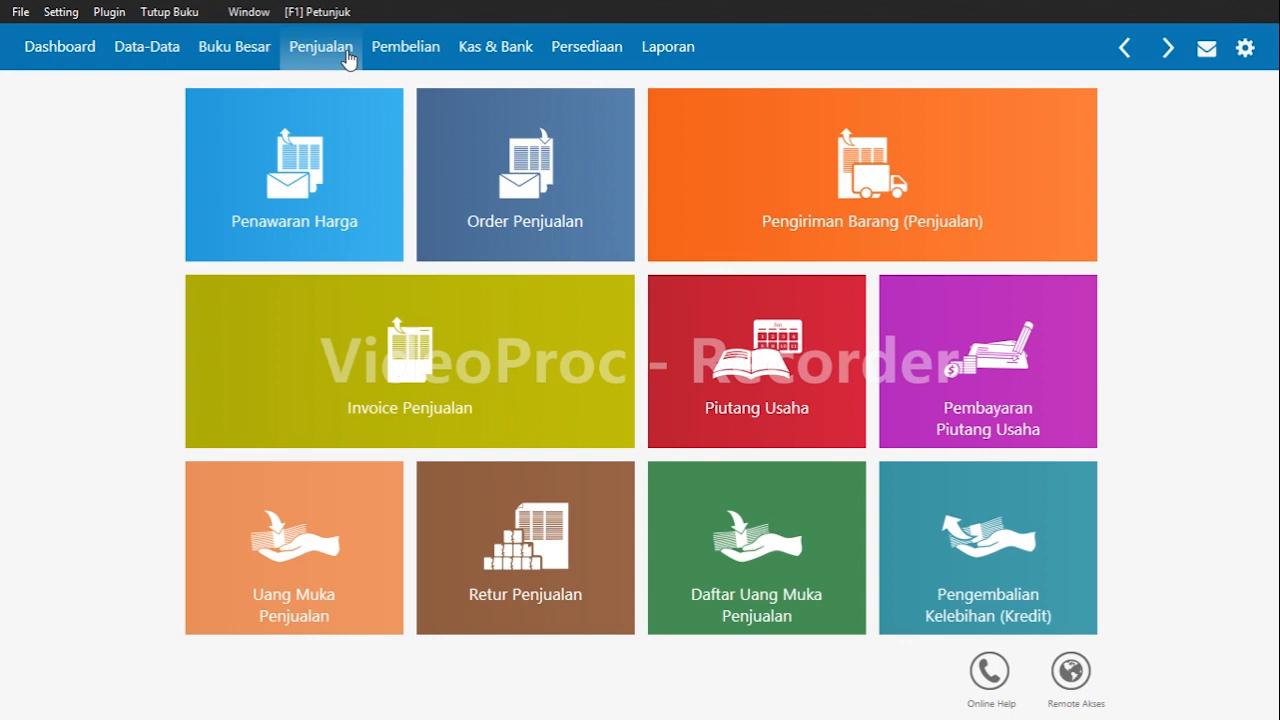
Start a new sales down payment (Uang Muka Penjualan) and choose PT Adipurna as the customer.
{"action": "mouse_move", "coordinate": [271, 576]}
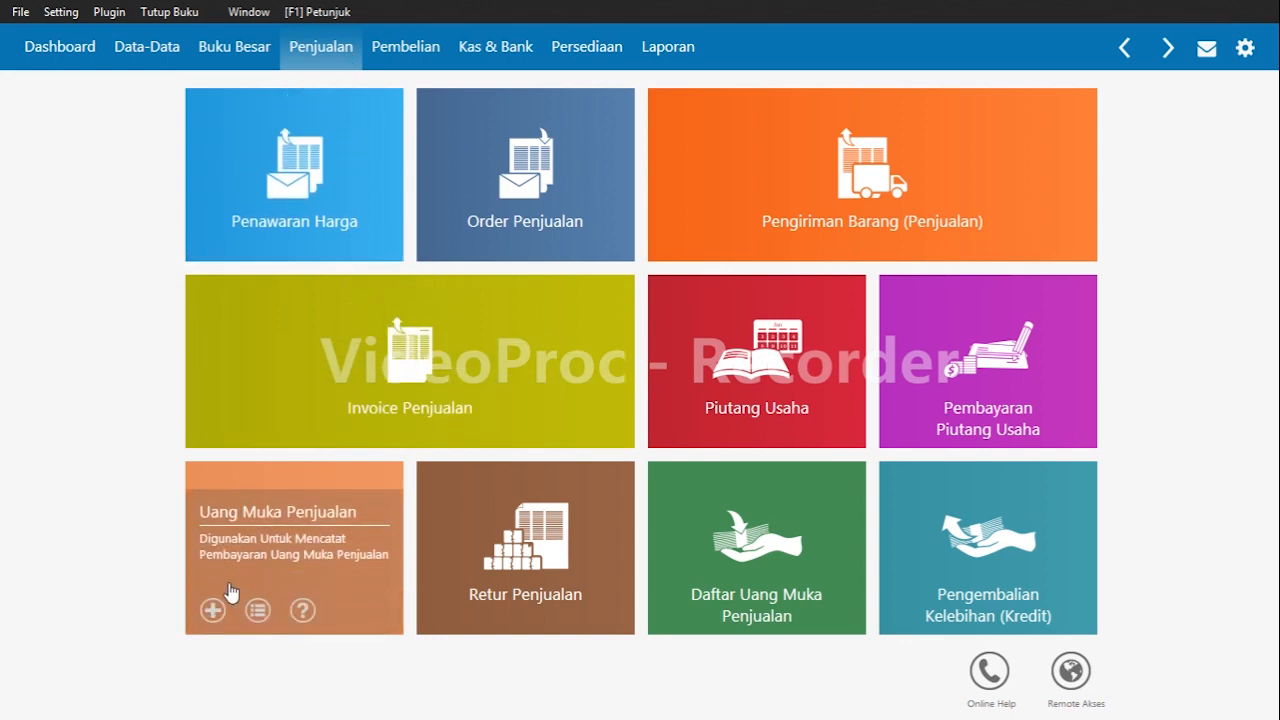
{"action": "left_click", "coordinate": [208, 614]}
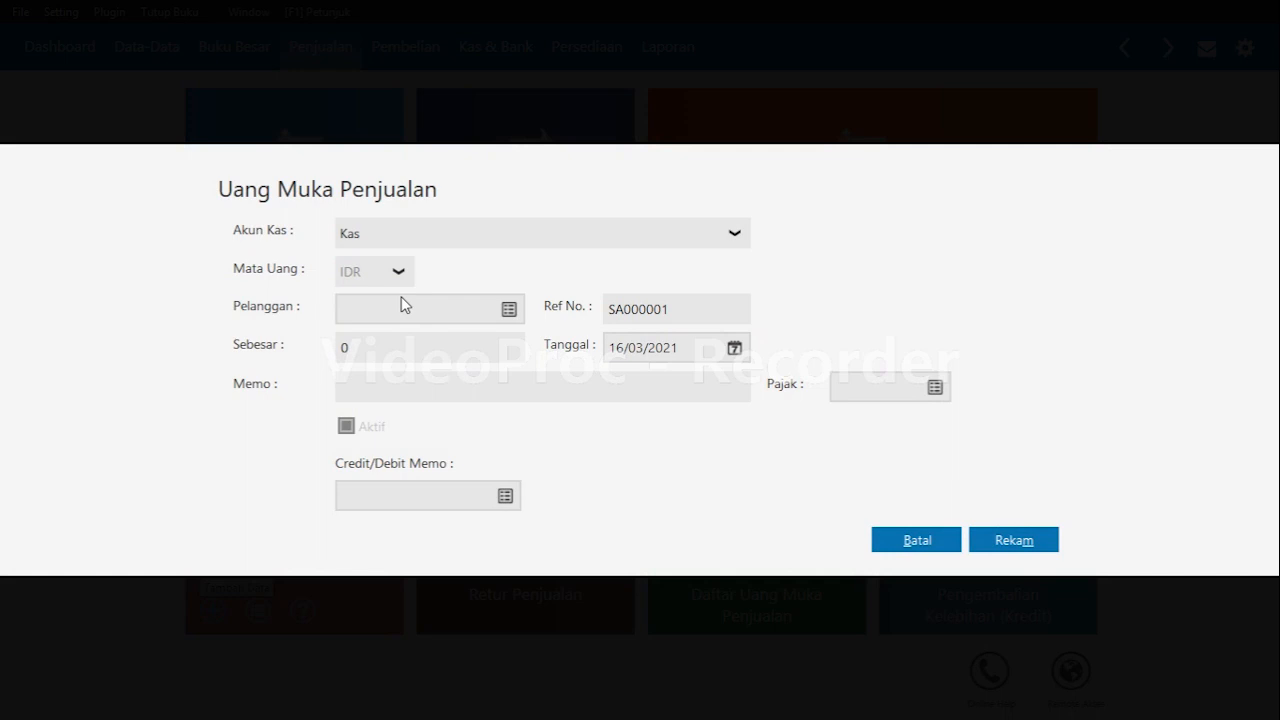
{"action": "left_click", "coordinate": [509, 310]}
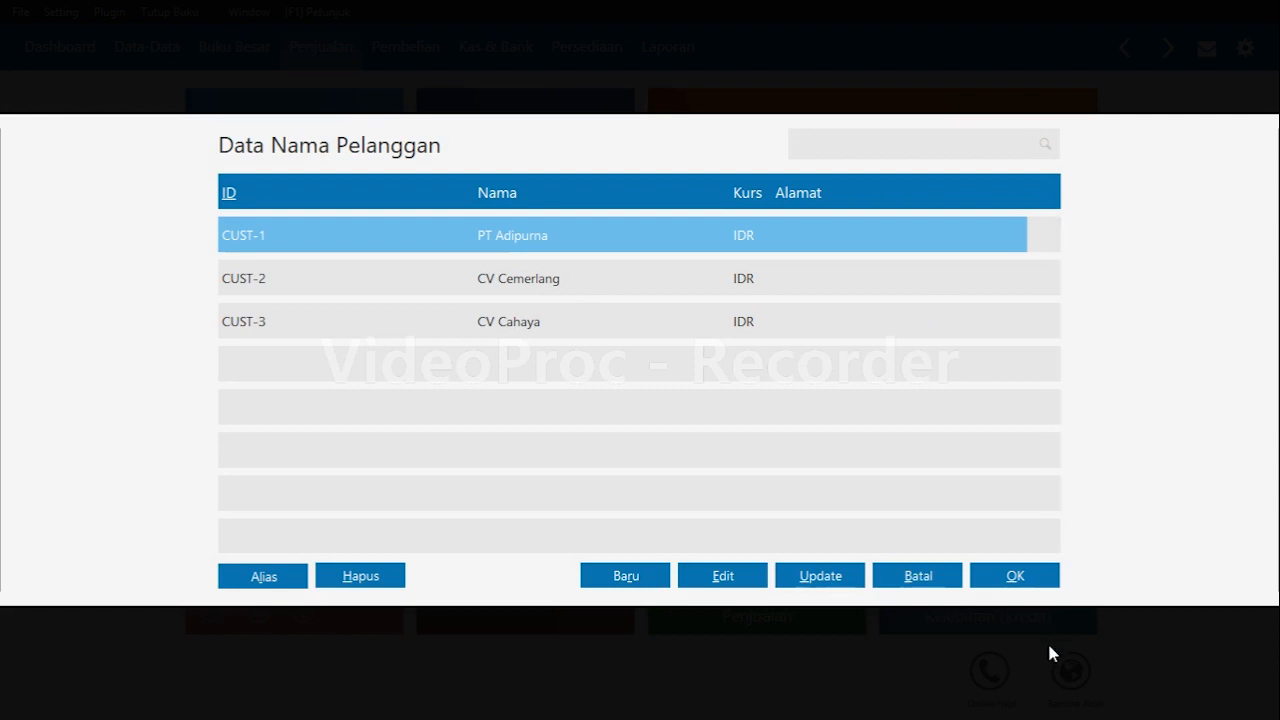
{"action": "left_click", "coordinate": [1028, 586]}
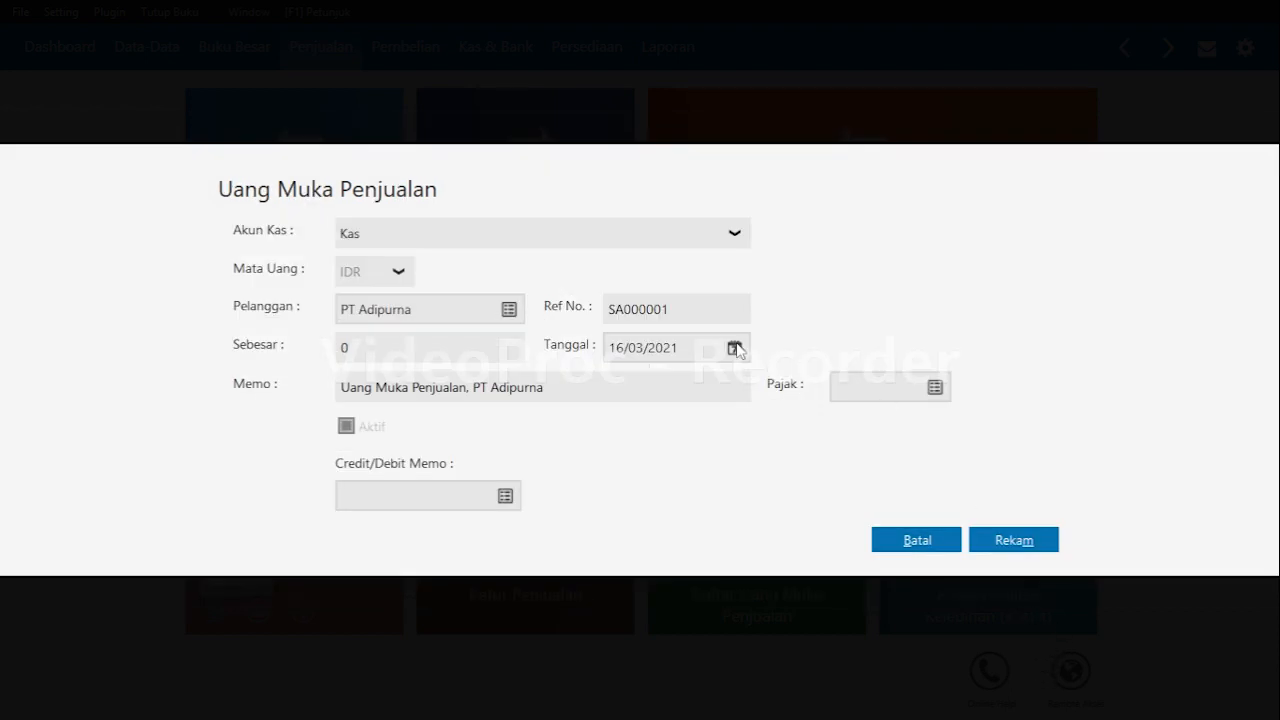
Set the down payment date to 09/01/2020 and the amount to 1.000.000, and save the down payment.
{"action": "left_click", "coordinate": [684, 347]}
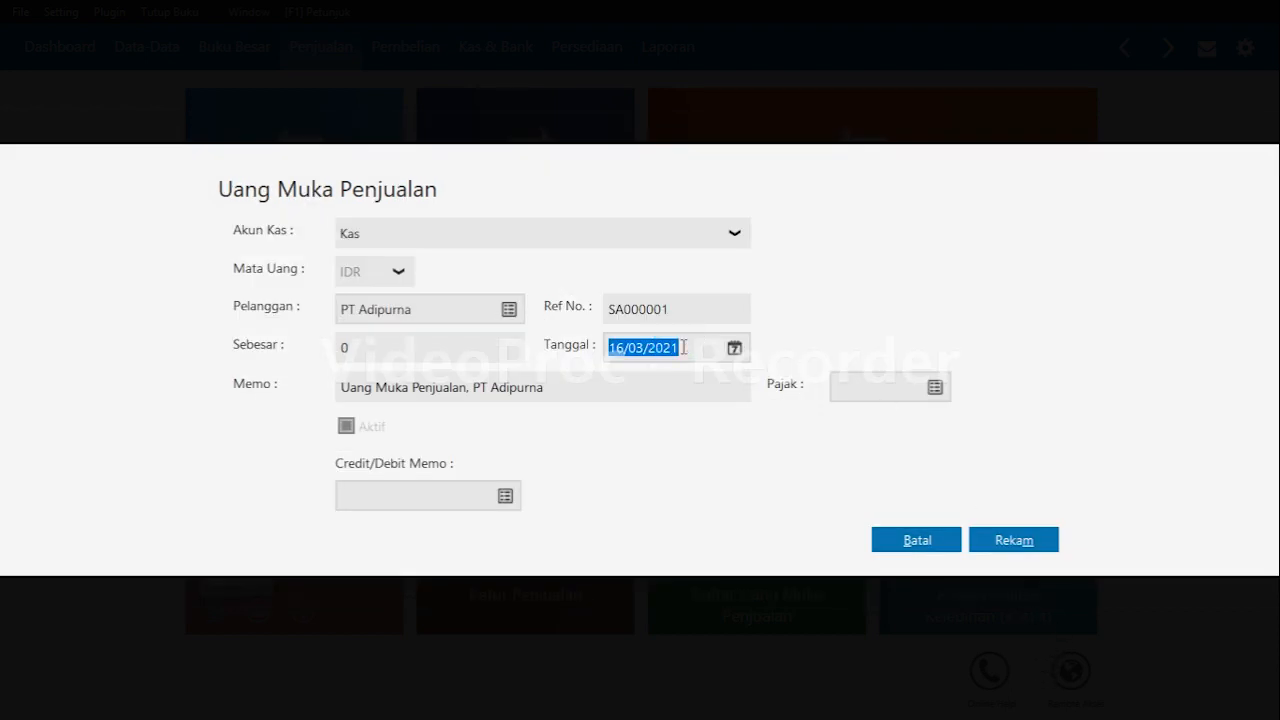
{"action": "key", "text": "BackSpace"}
{"action": "type", "text": "09/01/"}
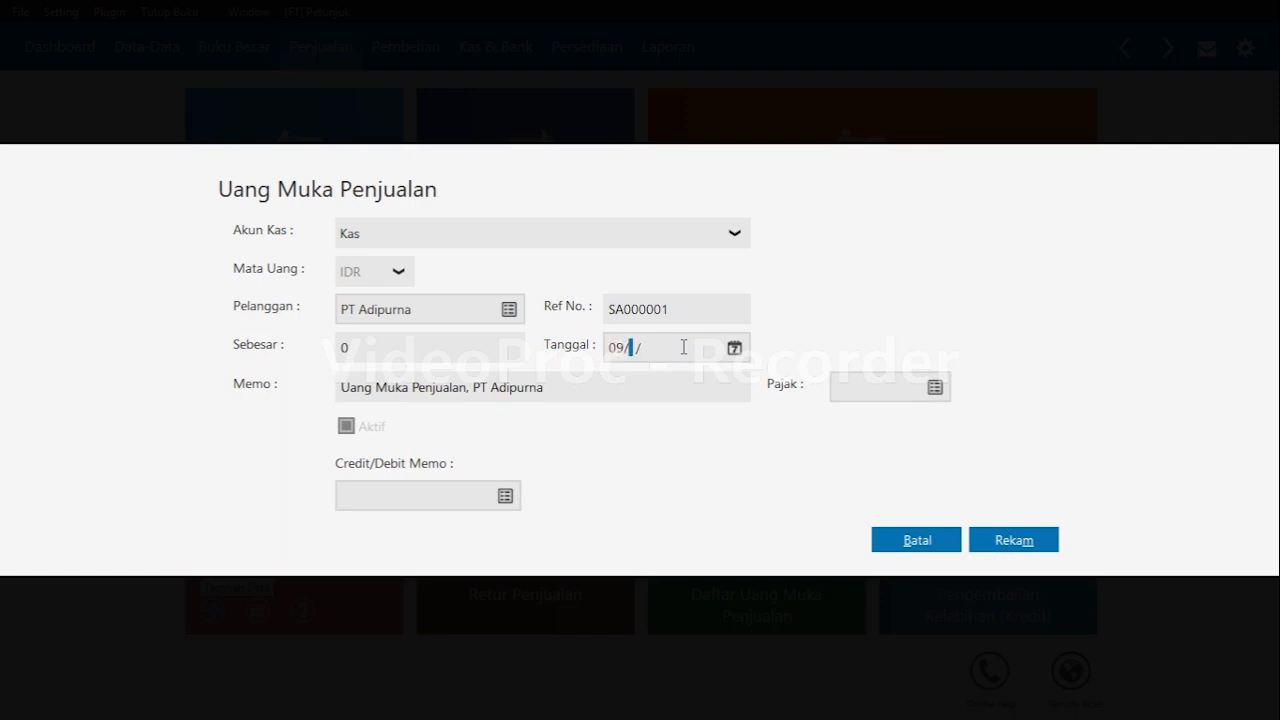
{"action": "type", "text": "2020"}
{"action": "left_click", "coordinate": [434, 357]}
{"action": "type", "text": "1.000."}
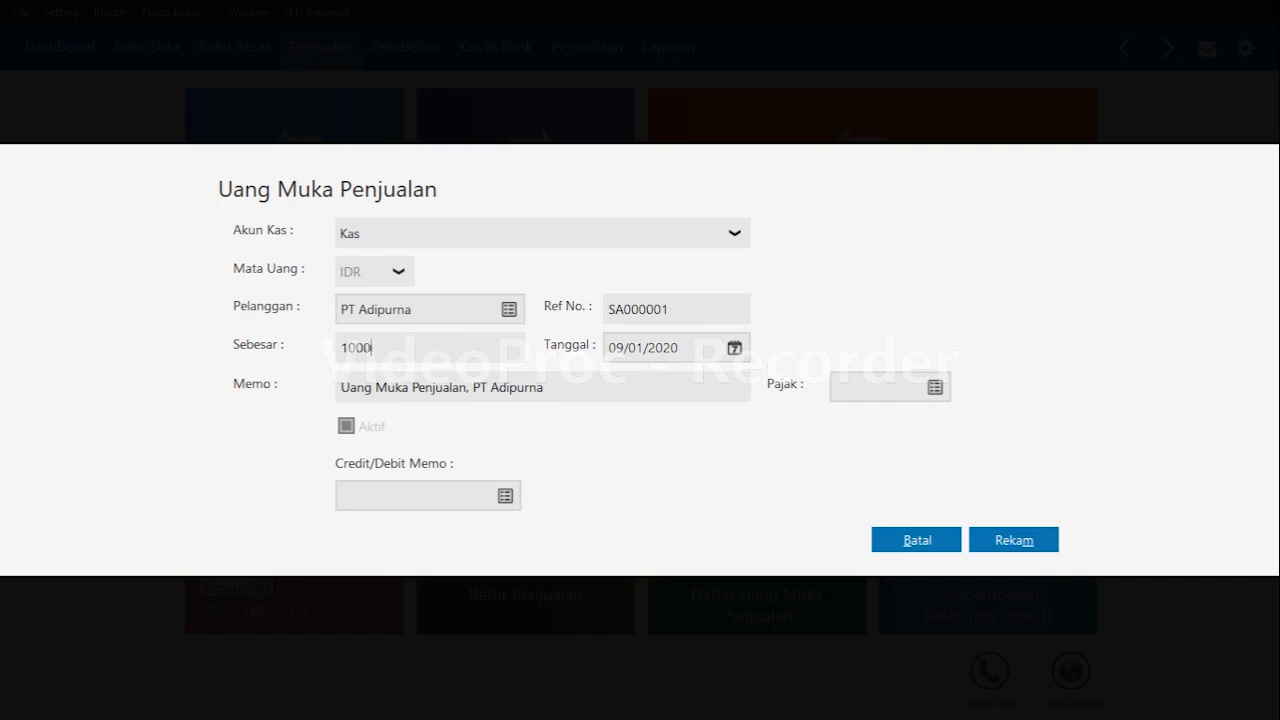
{"action": "type", "text": "000"}
{"action": "key", "text": "Tab"}
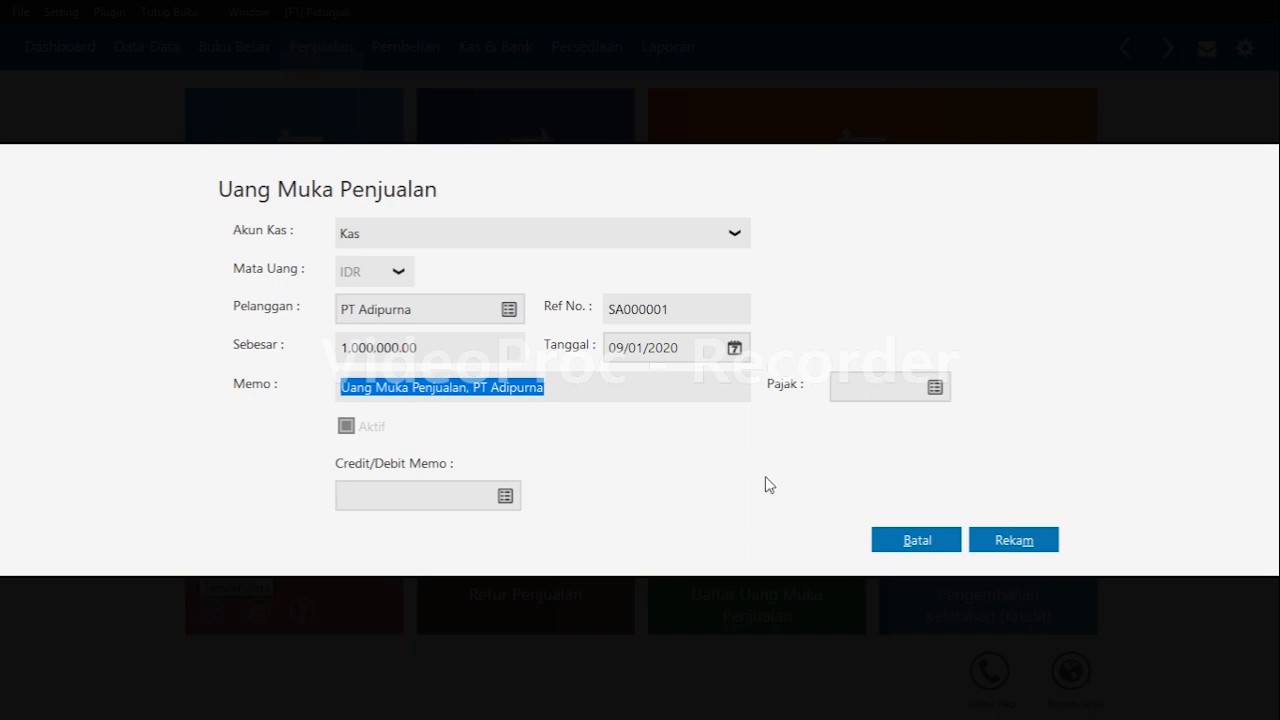
{"action": "left_click", "coordinate": [1041, 543]}
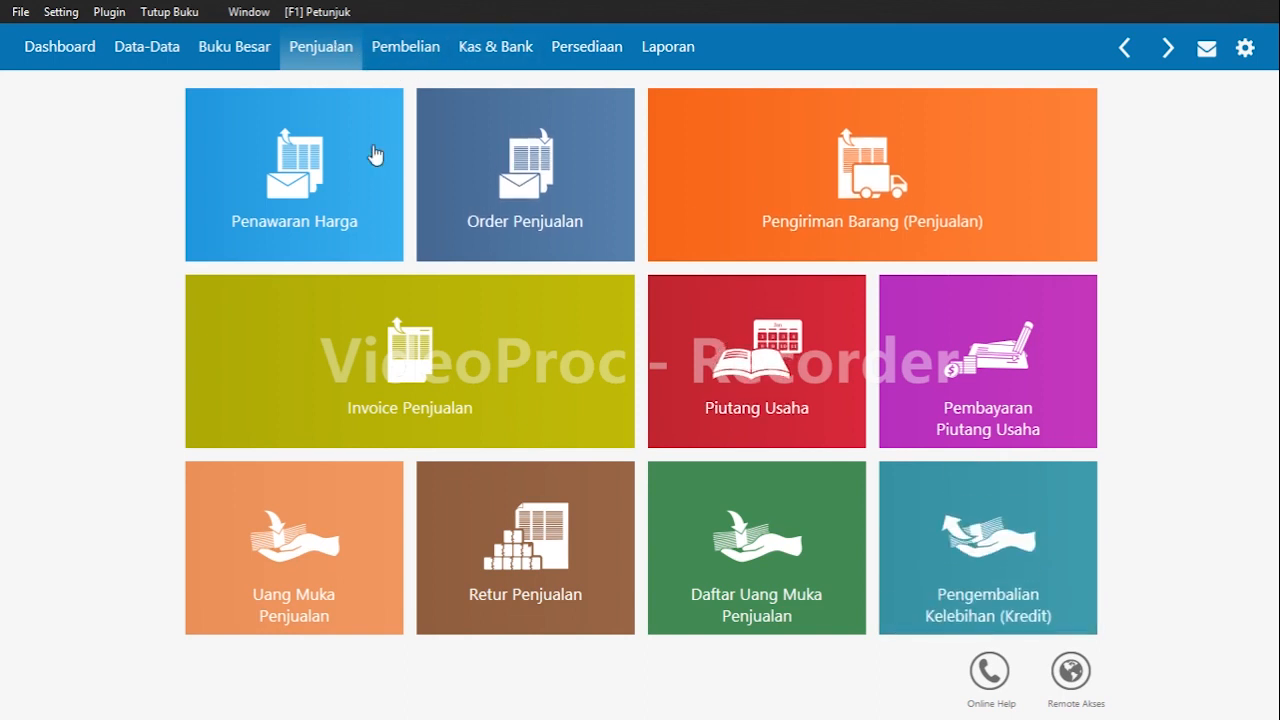
Start a new sales invoice and choose PT Adipurna as the customer.
{"action": "mouse_move", "coordinate": [300, 425]}
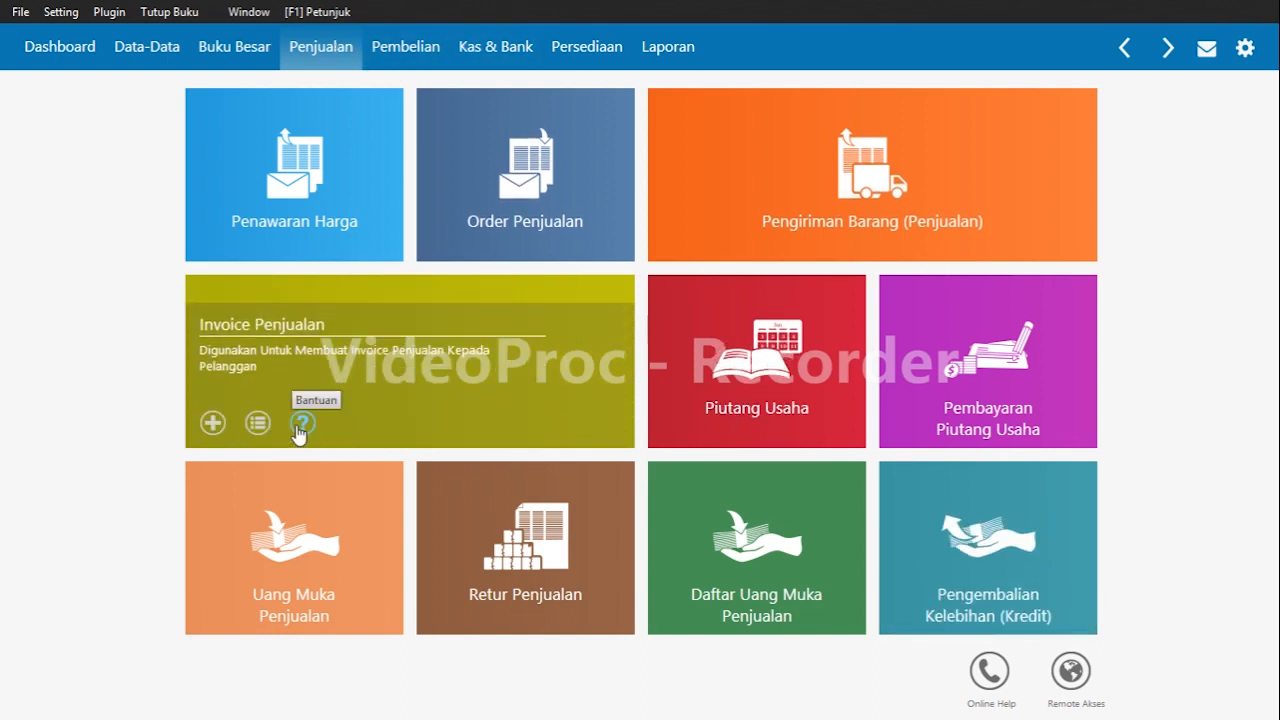
{"action": "left_click", "coordinate": [212, 424]}
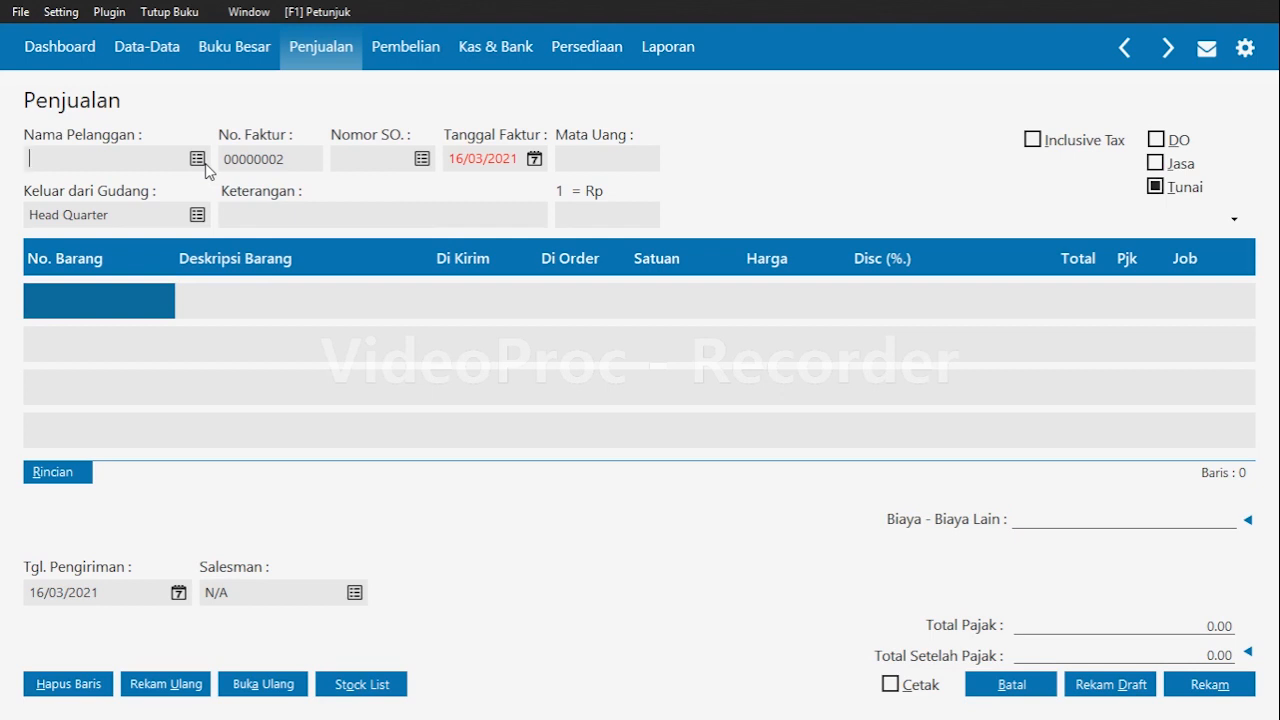
{"action": "left_click", "coordinate": [200, 161]}
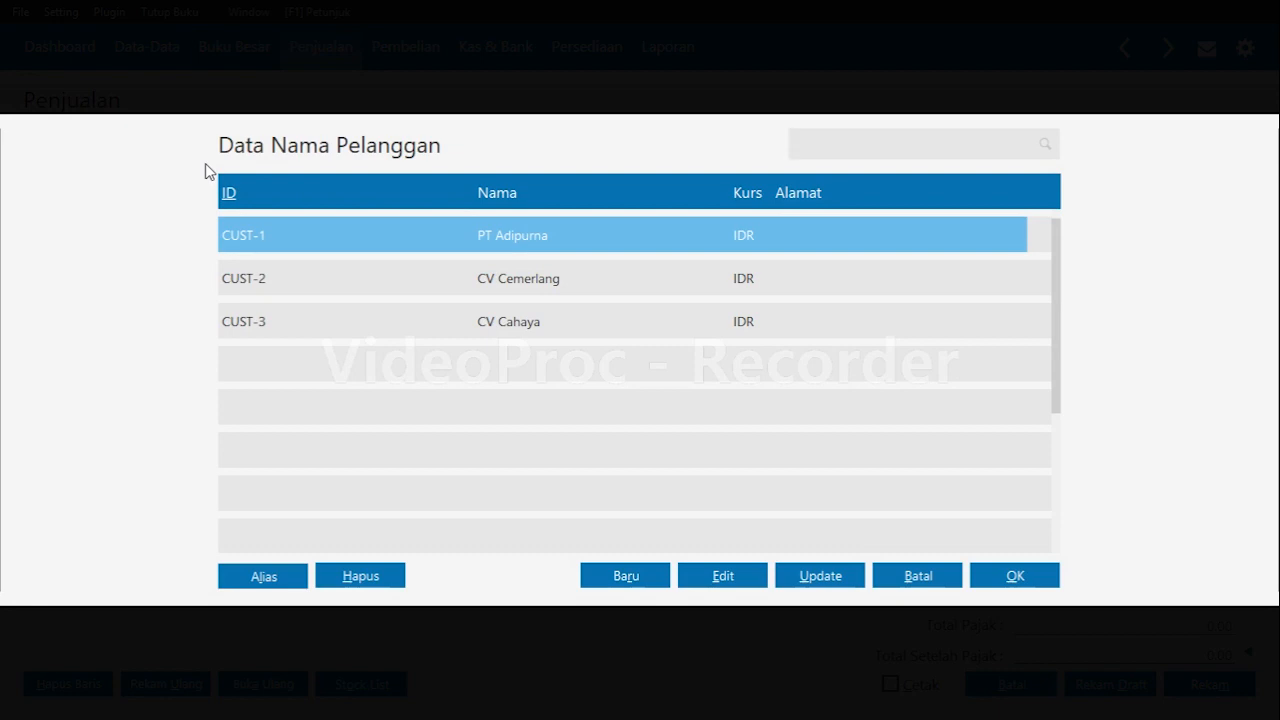
{"action": "left_click", "coordinate": [1013, 577]}
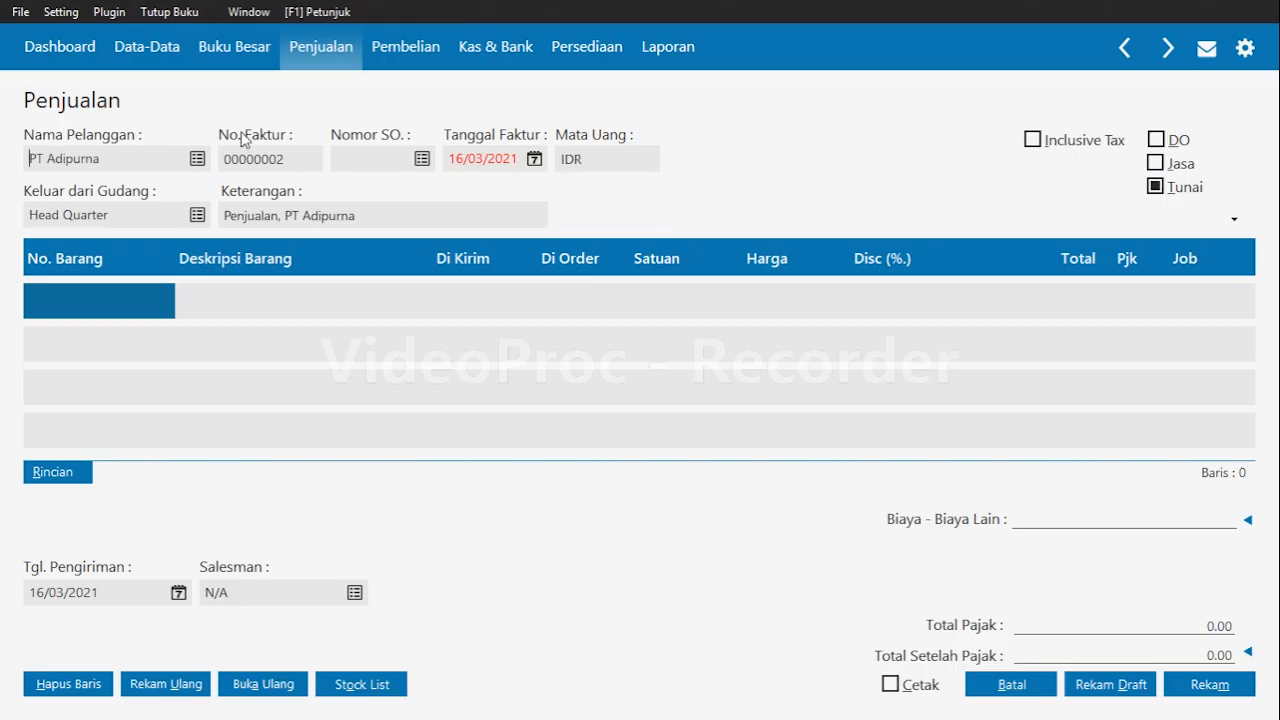
Set the invoice date to 09/01/2020 and untick the cash (Tunai) option to make it a credit sale.
{"action": "left_click", "coordinate": [508, 160]}
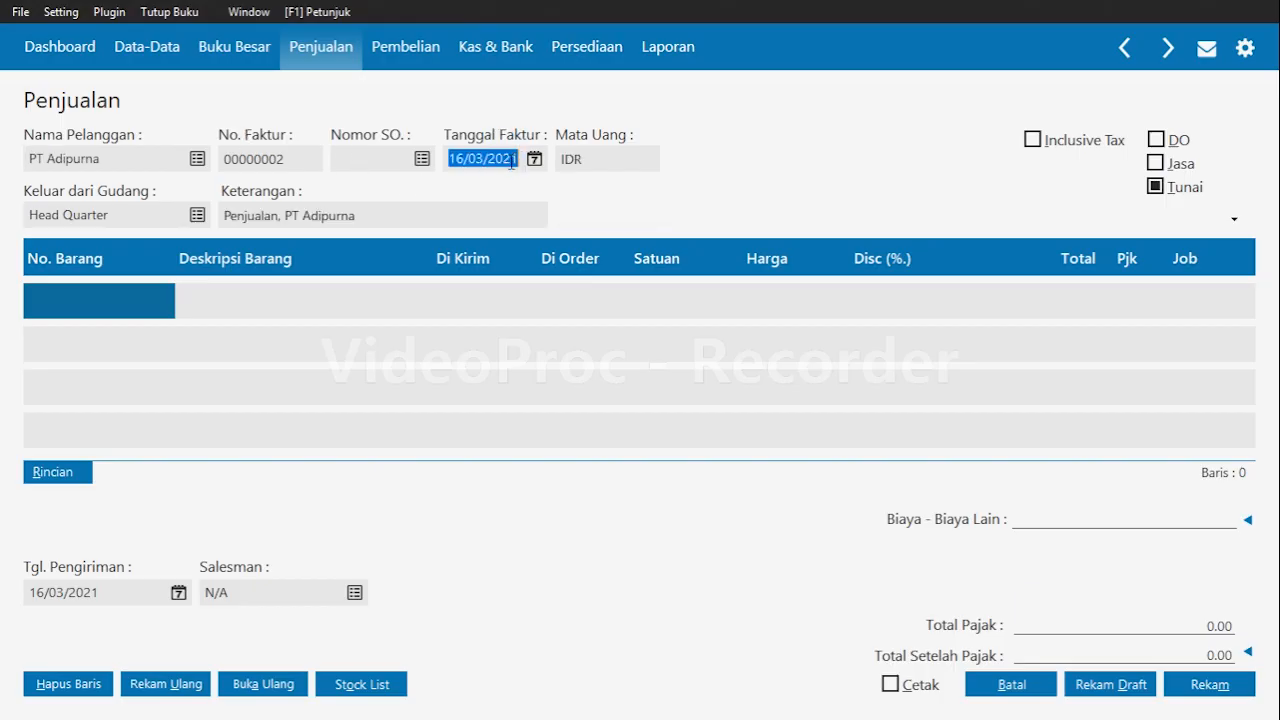
{"action": "type", "text": "09/01/2020"}
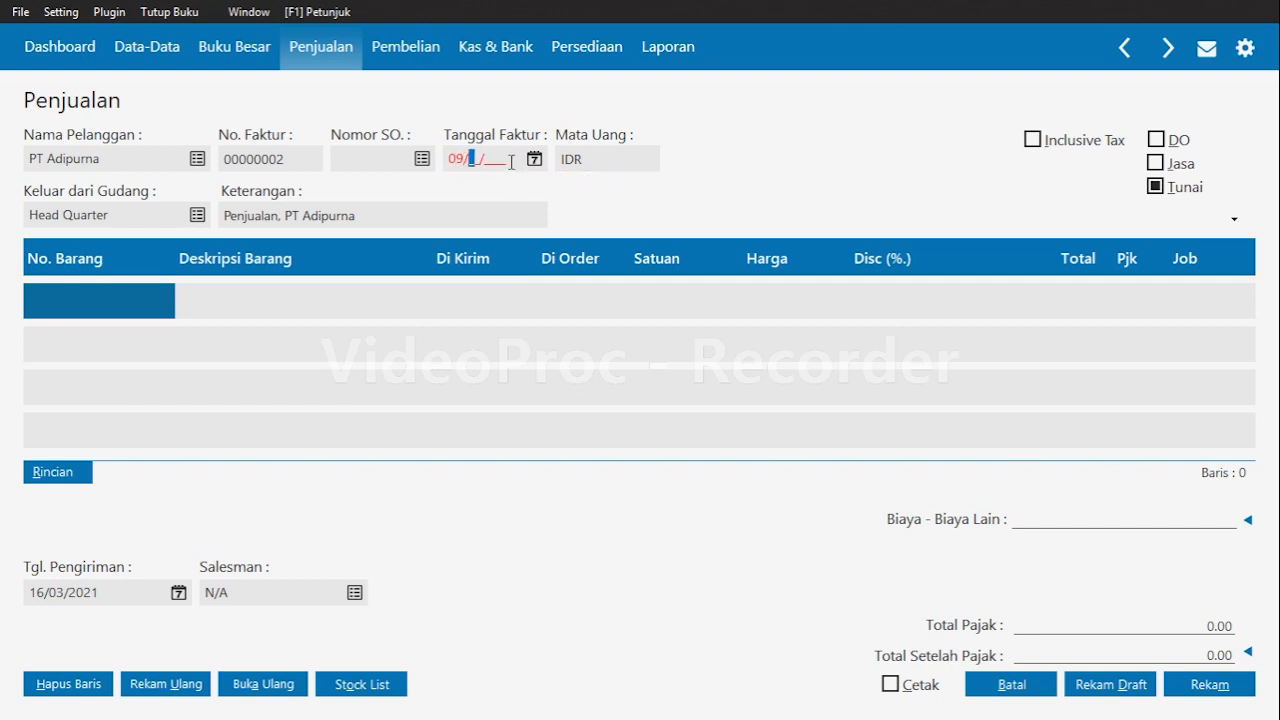
{"action": "key", "text": "Return"}
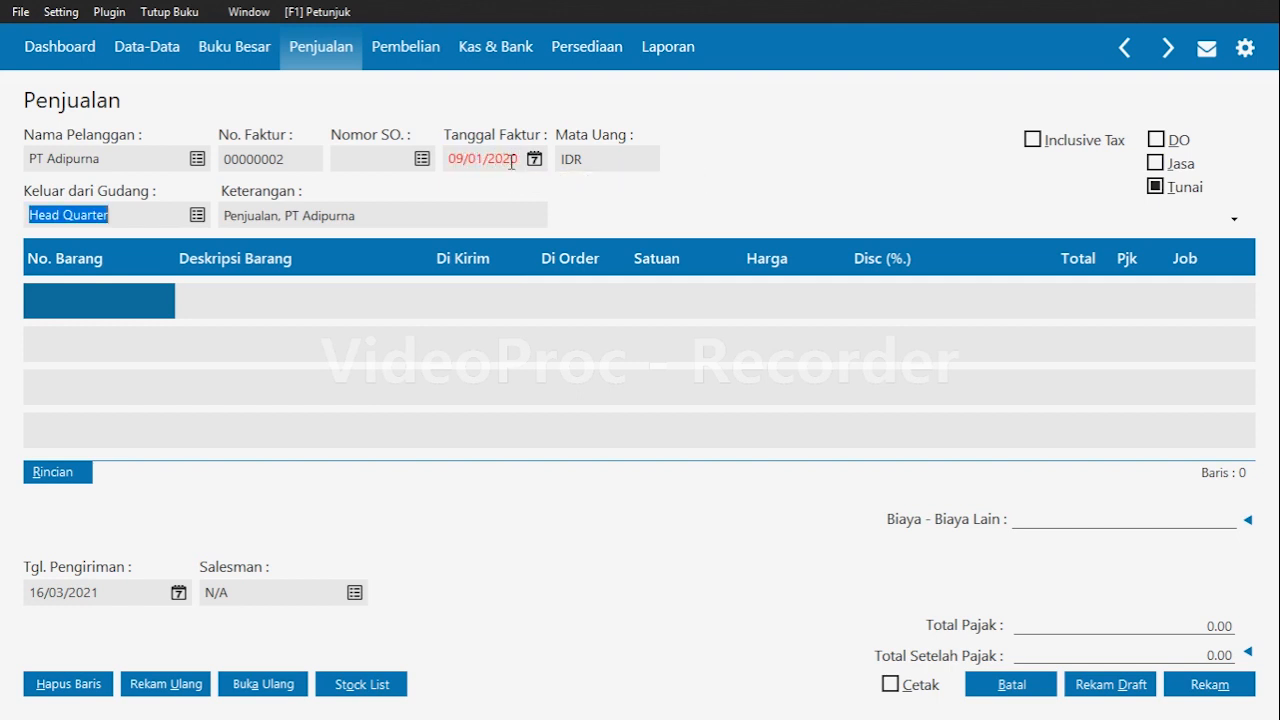
{"action": "key", "text": "Return"}
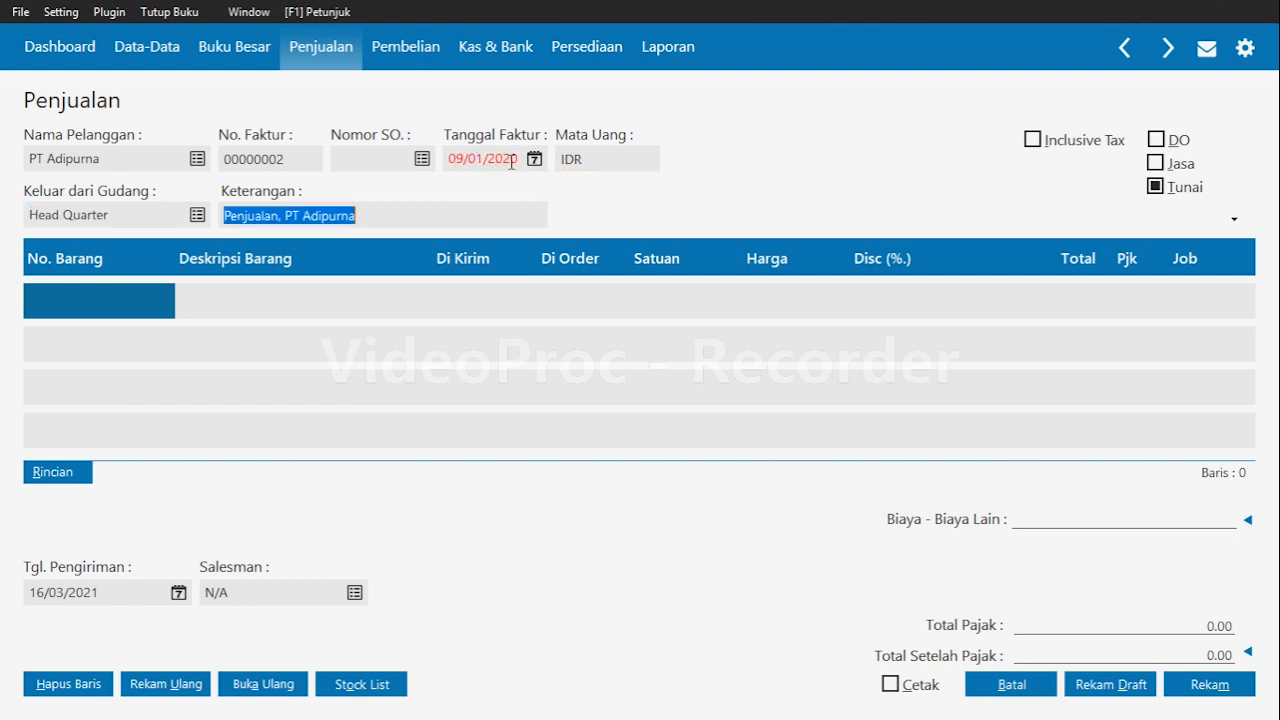
{"action": "left_click", "coordinate": [1163, 192]}
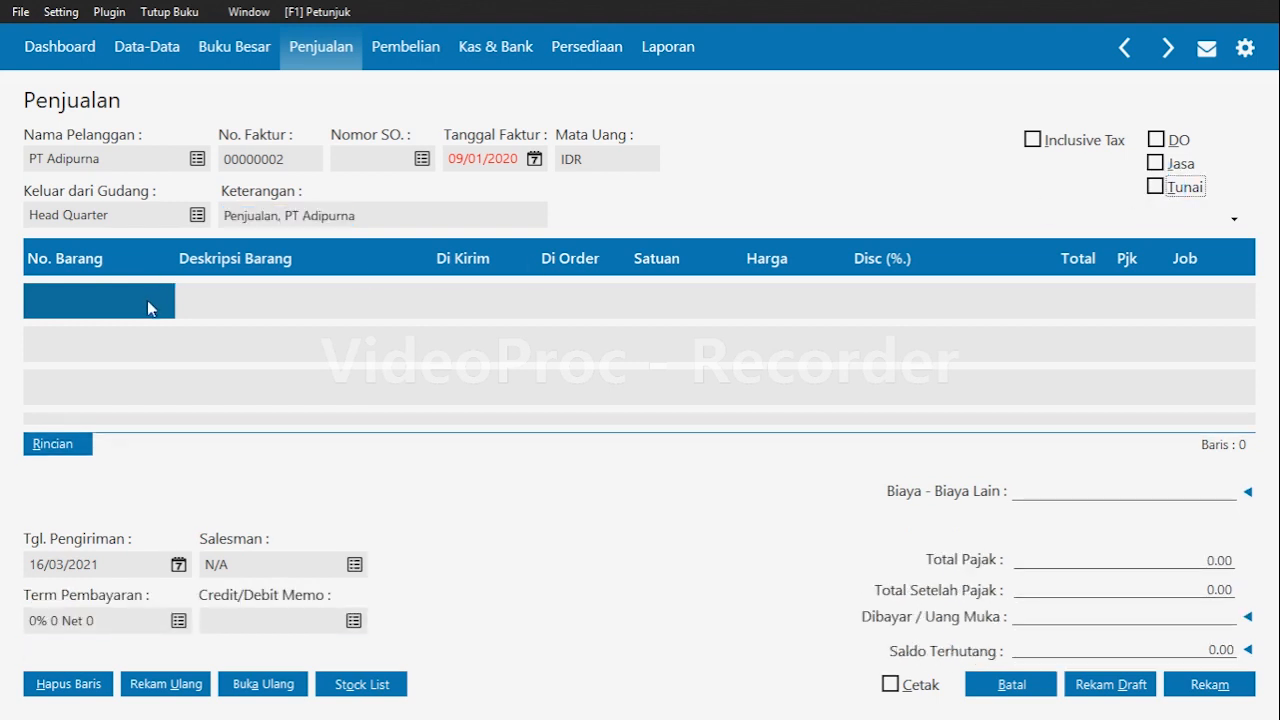
Add item B01 Pulpen Snowman to the invoice with quantity 10, price 55000 and VAT tax.
{"action": "left_click", "coordinate": [95, 316]}
{"action": "key", "text": "Return"}
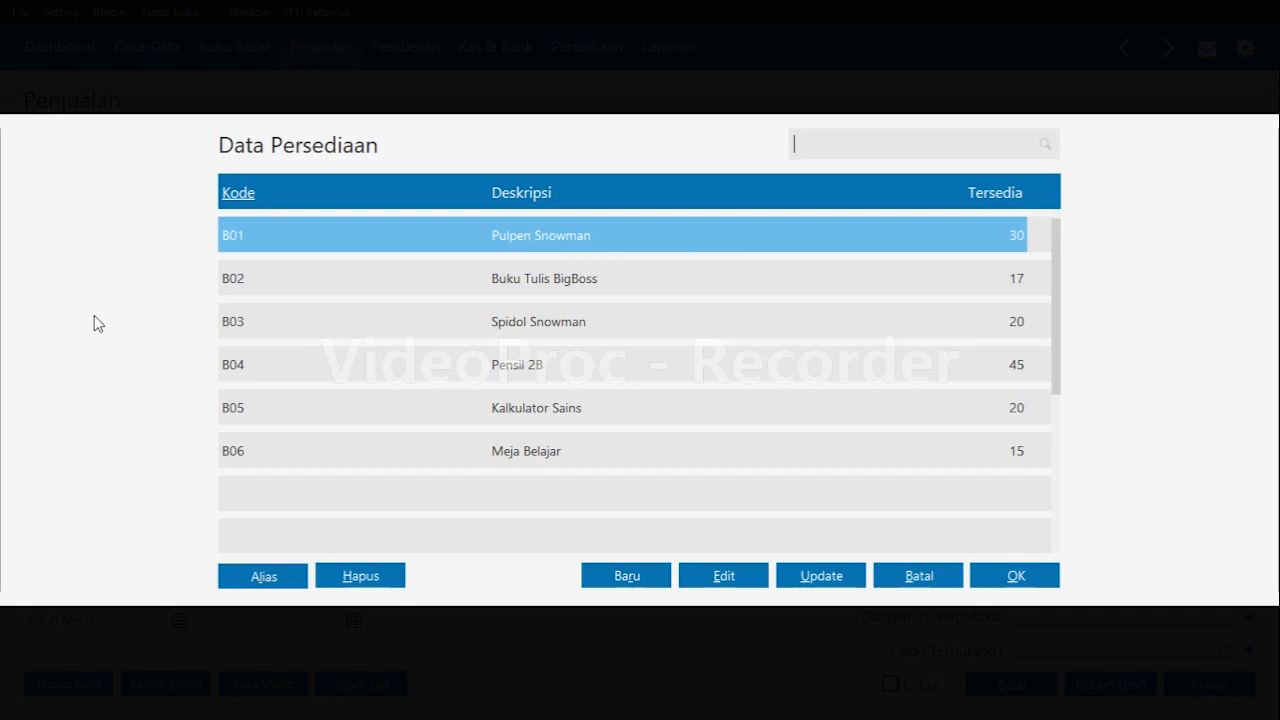
{"action": "key", "text": "Return"}
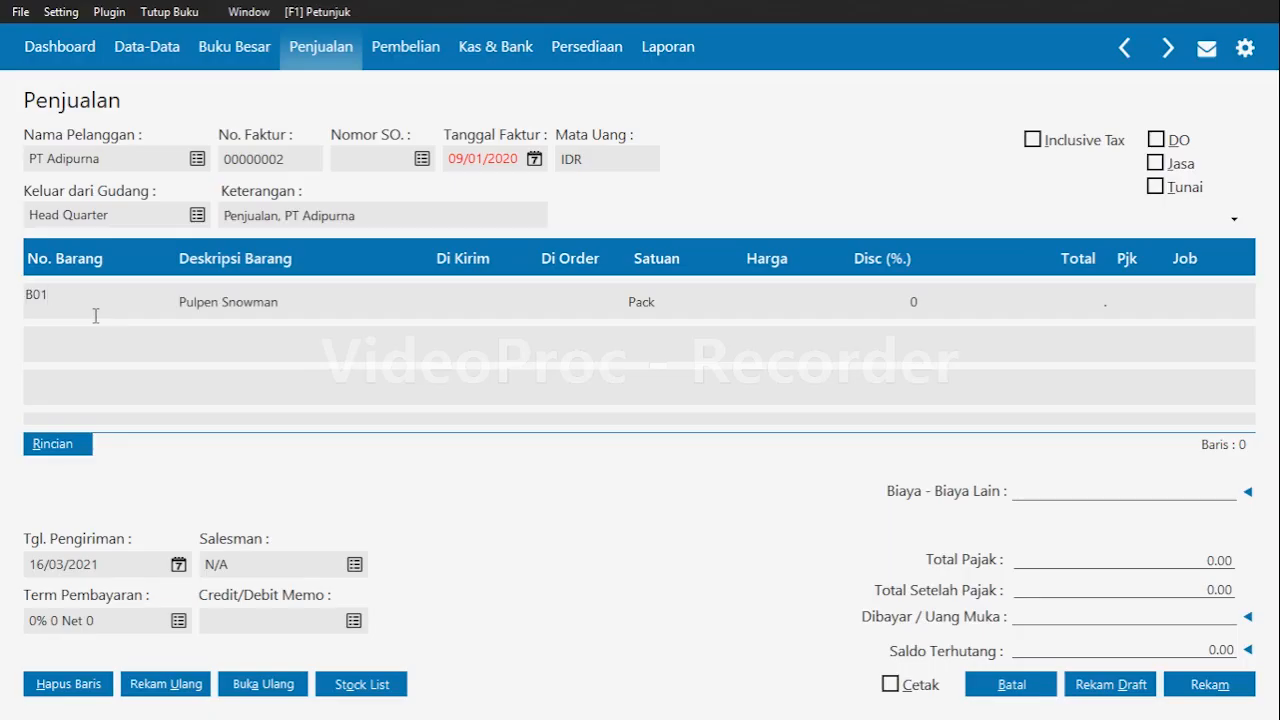
{"action": "key", "text": "Return"}
{"action": "key", "text": "Return"}
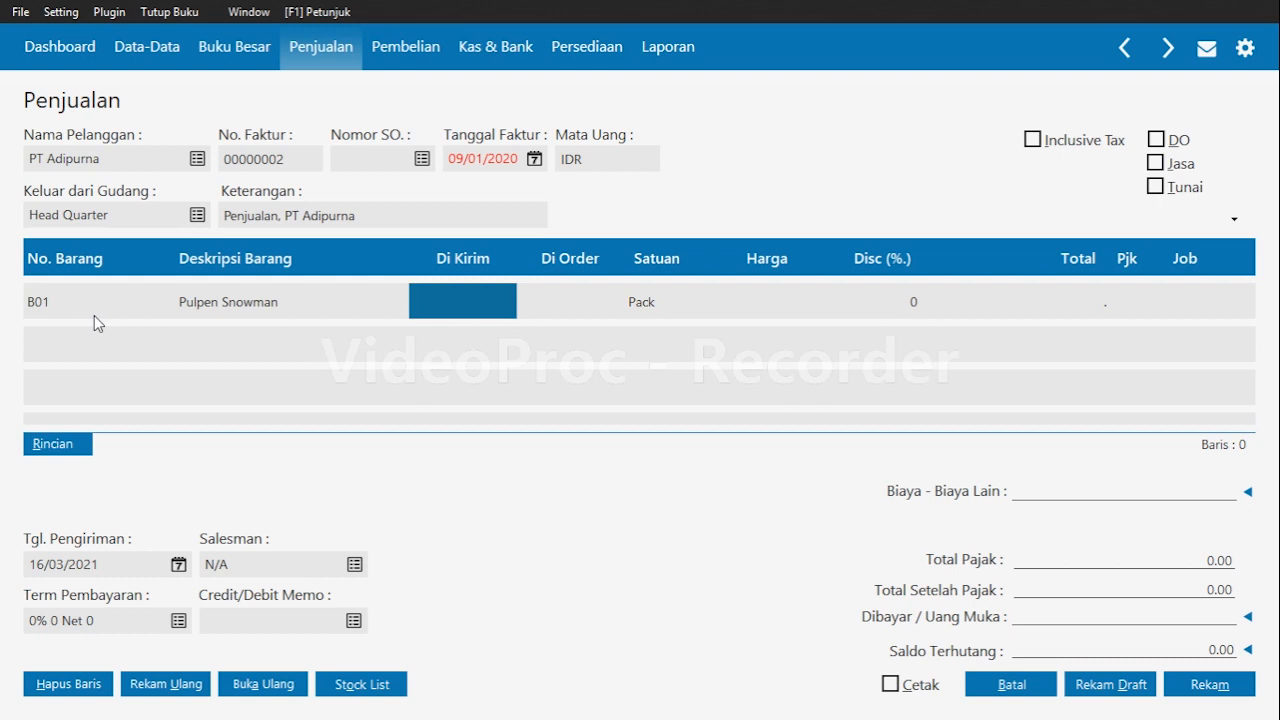
{"action": "type", "text": "10"}
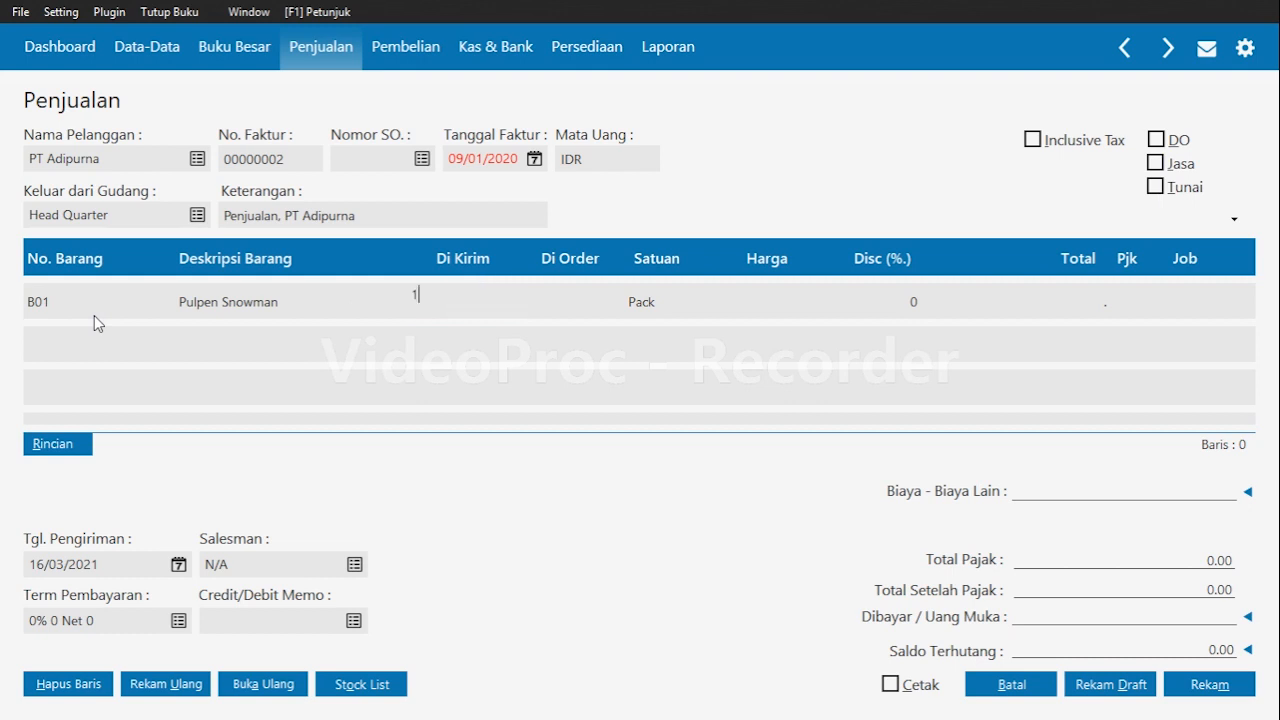
{"action": "key", "text": "Return"}
{"action": "key", "text": "Return"}
{"action": "type", "text": "55000"}
{"action": "key", "text": "Return"}
{"action": "key", "text": "Return"}
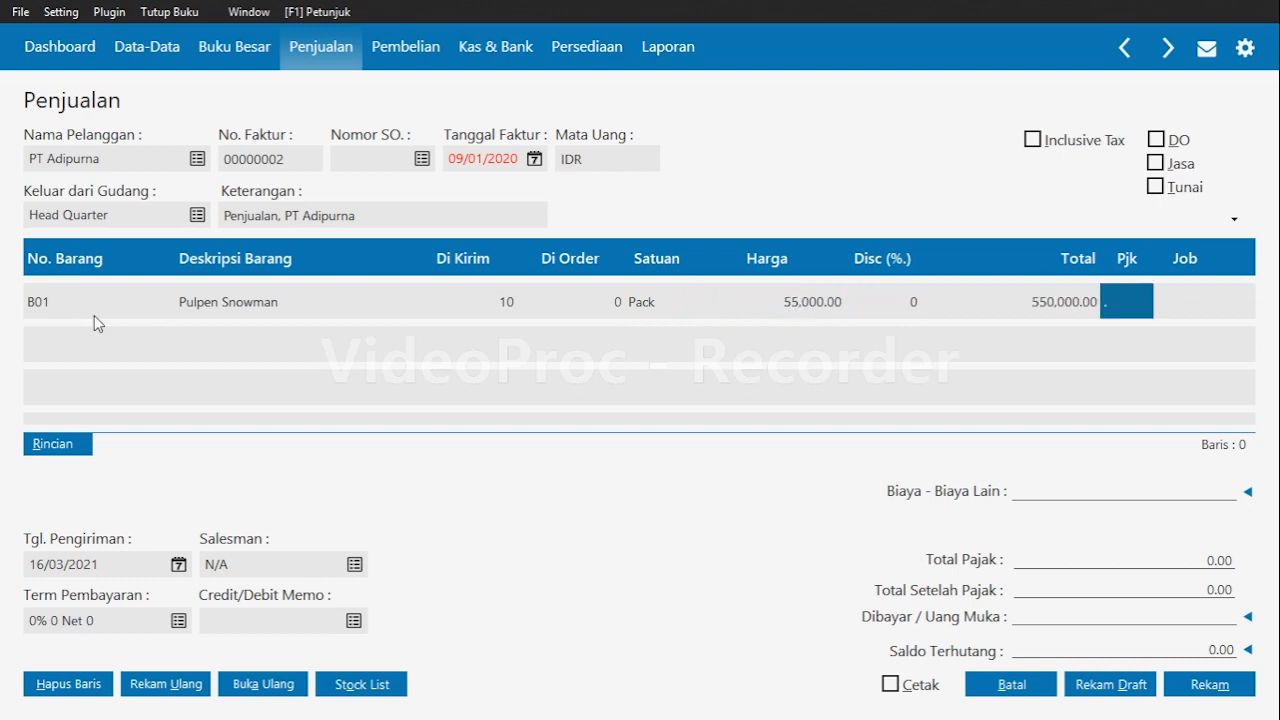
{"action": "key", "text": "Return"}
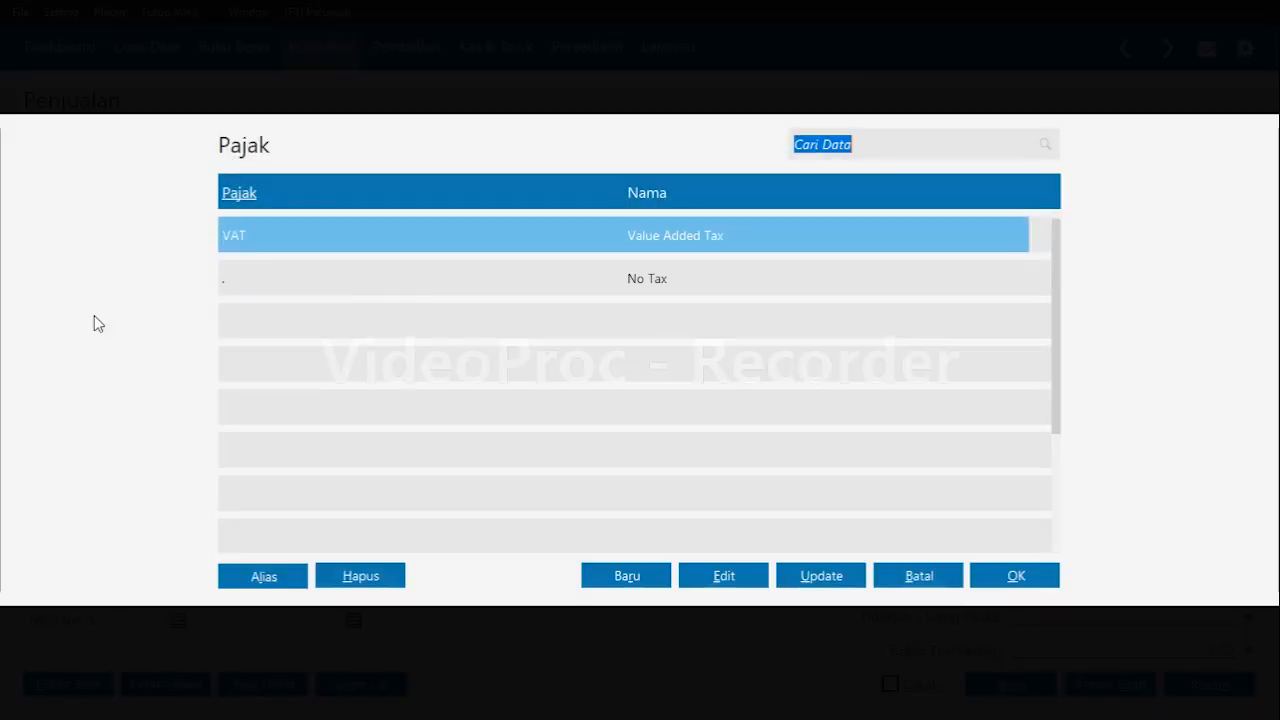
{"action": "key", "text": "Return"}
{"action": "key", "text": "Return"}
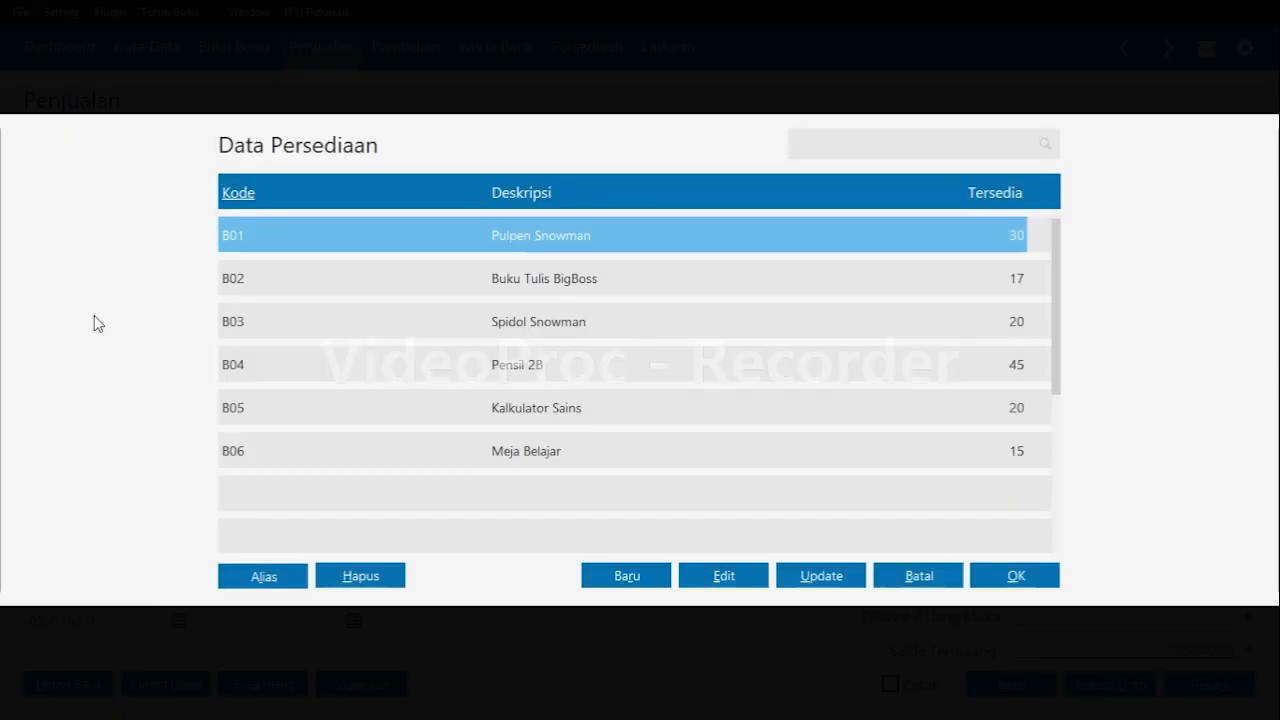
Add item B03 Spidol Snowman with quantity 10, price 90000 and VAT tax.
{"action": "key", "text": "Down"}
{"action": "key", "text": "Down"}
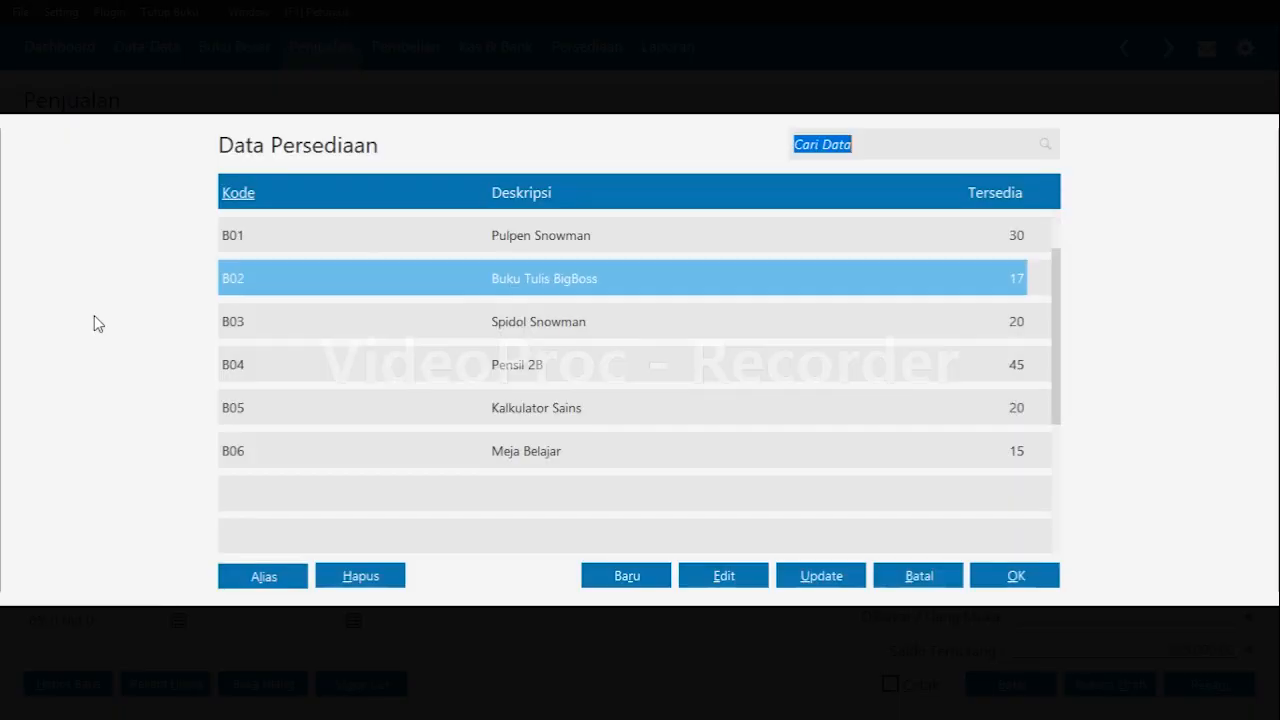
{"action": "key", "text": "Return"}
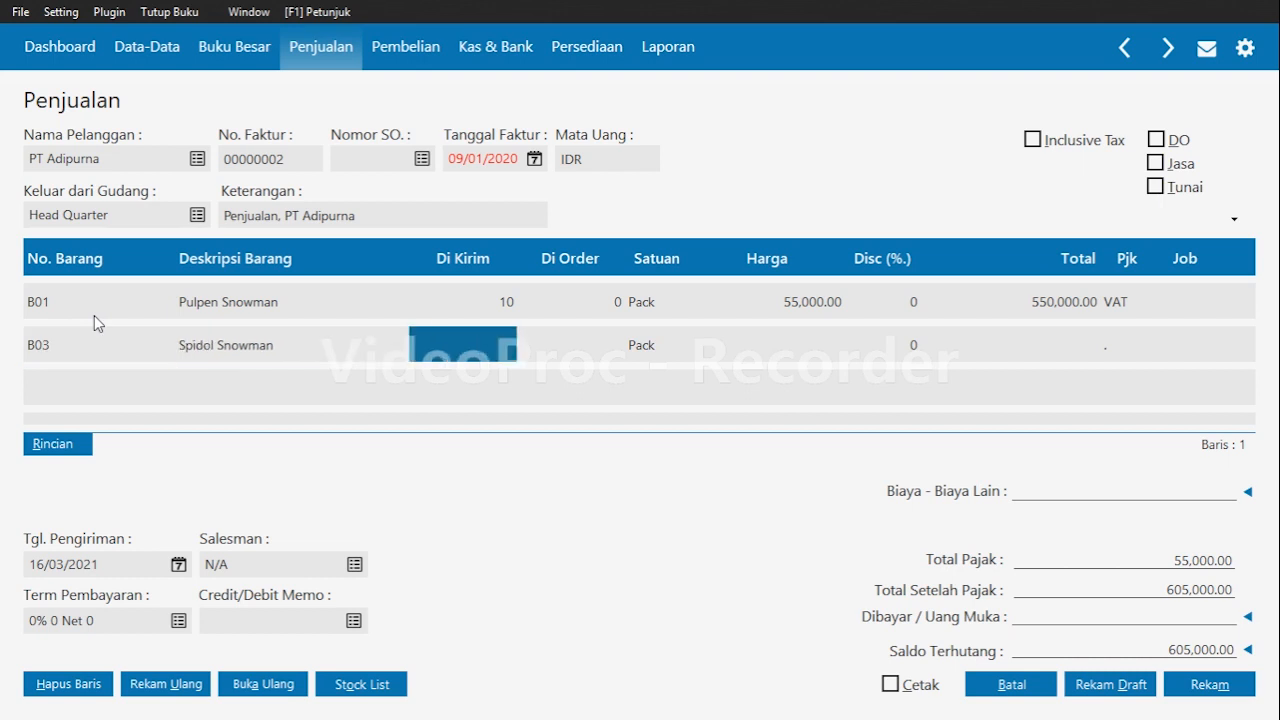
{"action": "type", "text": "10"}
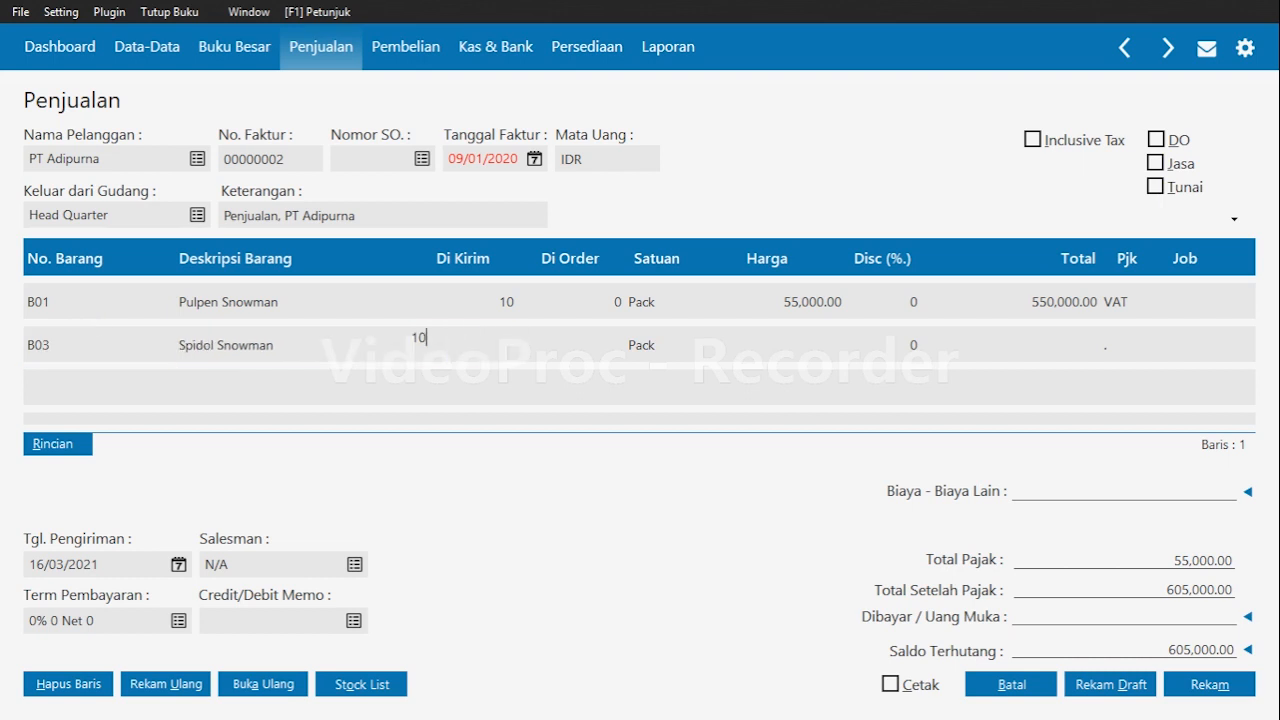
{"action": "key", "text": "Return"}
{"action": "key", "text": "Return"}
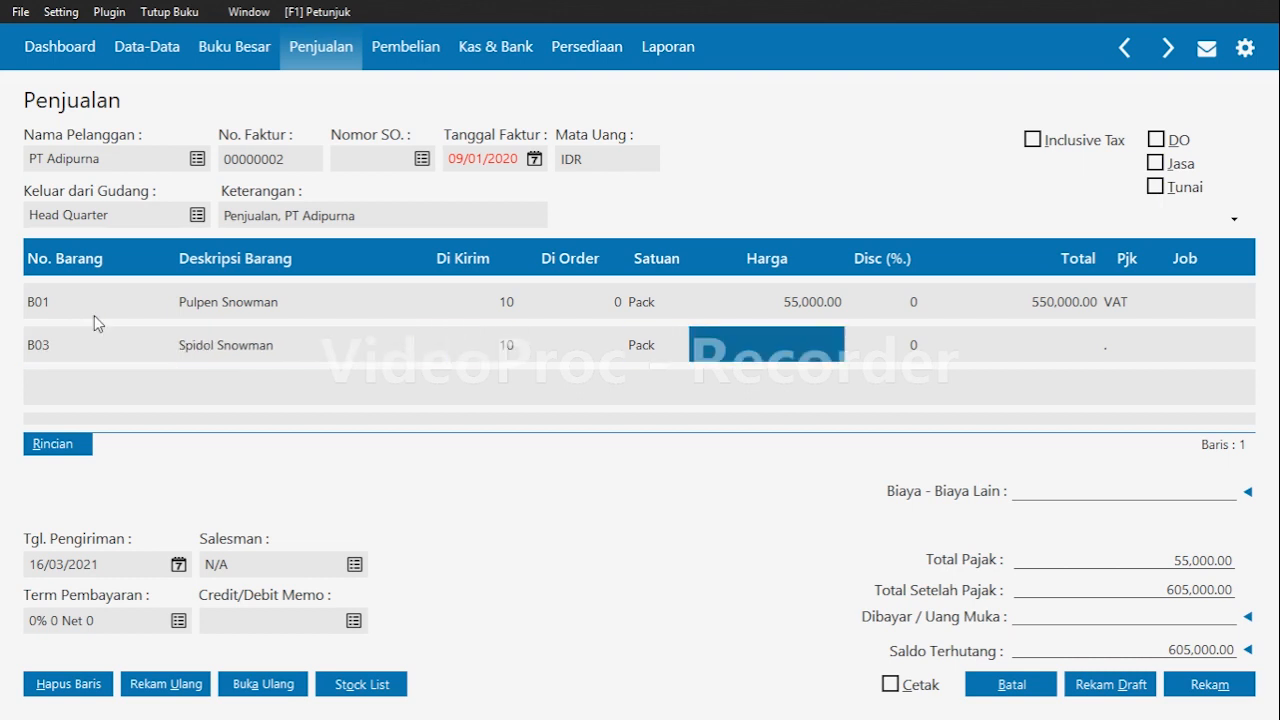
{"action": "type", "text": "90000"}
{"action": "key", "text": "Return"}
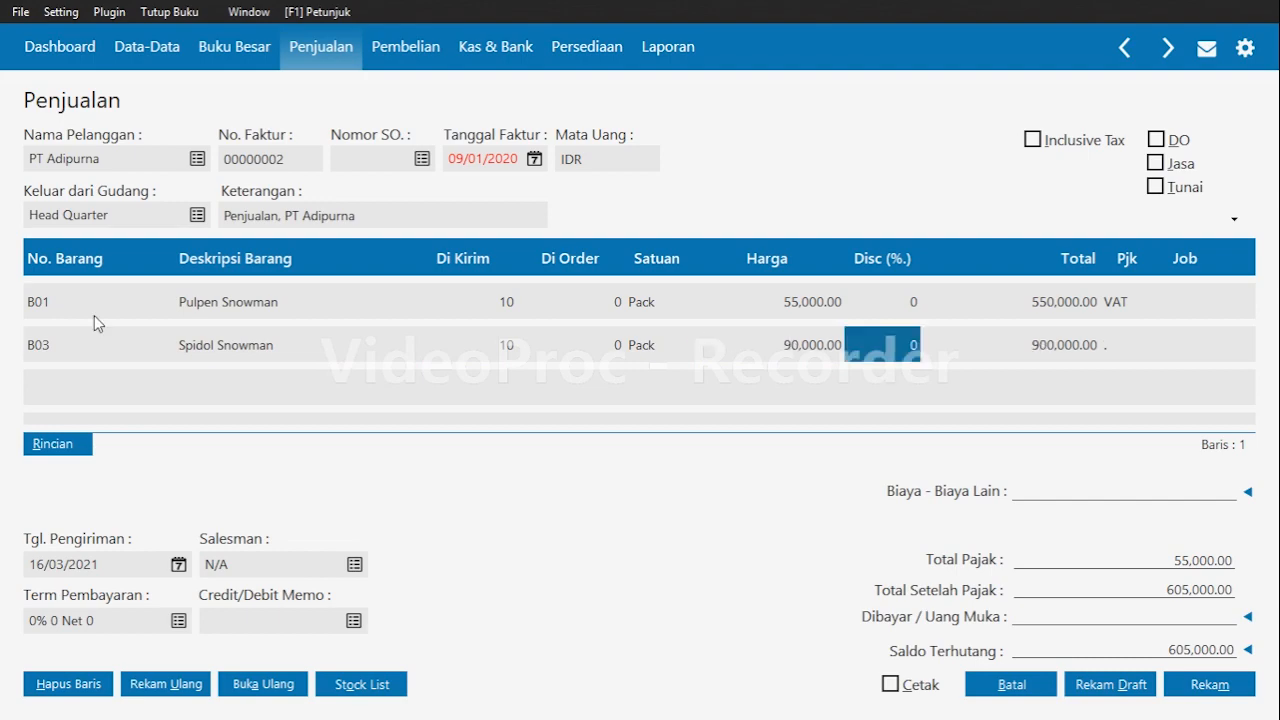
{"action": "key", "text": "Return"}
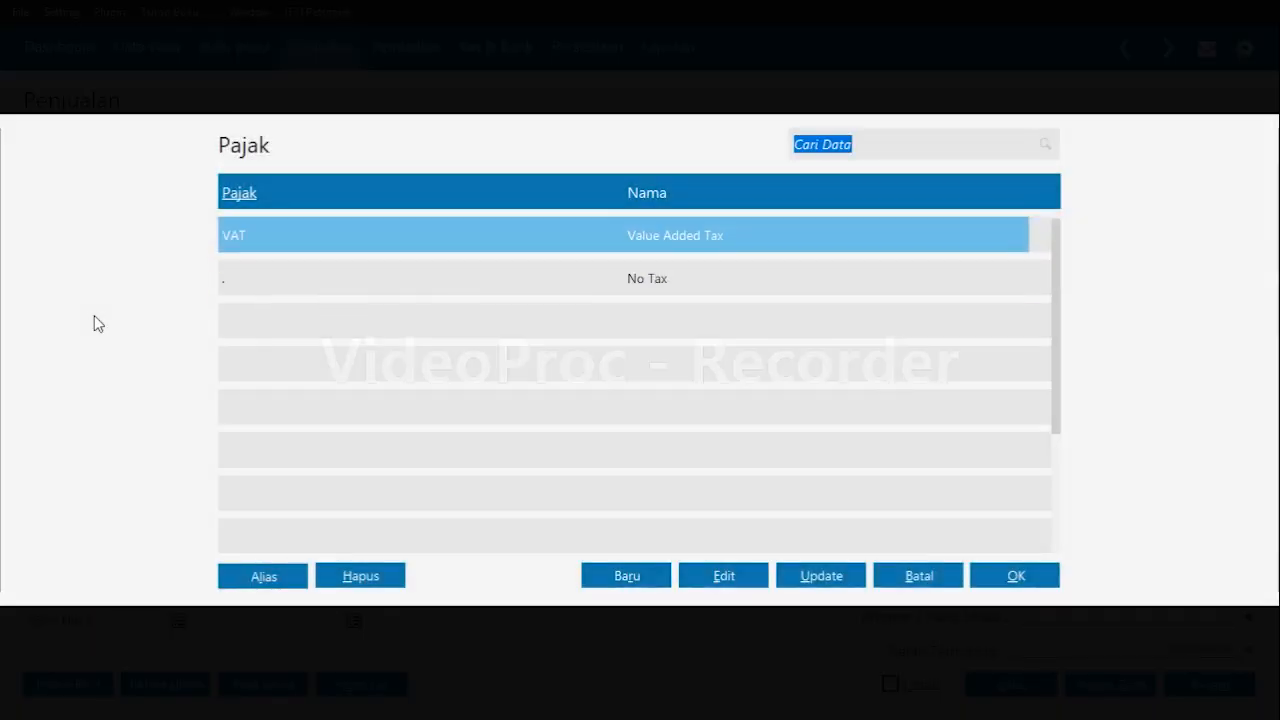
{"action": "key", "text": "Return"}
Add item B05 Kalkulator Sains with quantity 5, price 115000 and VAT tax.
{"action": "key", "text": "Return"}
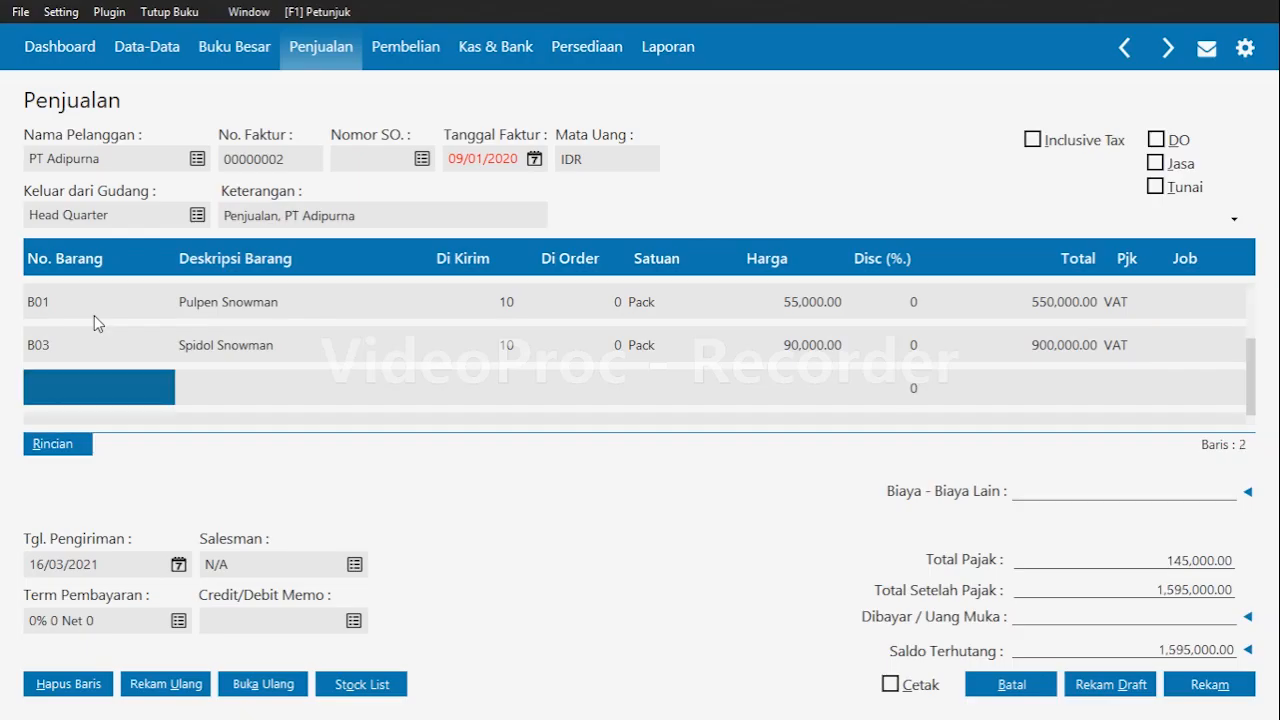
{"action": "key", "text": "Return"}
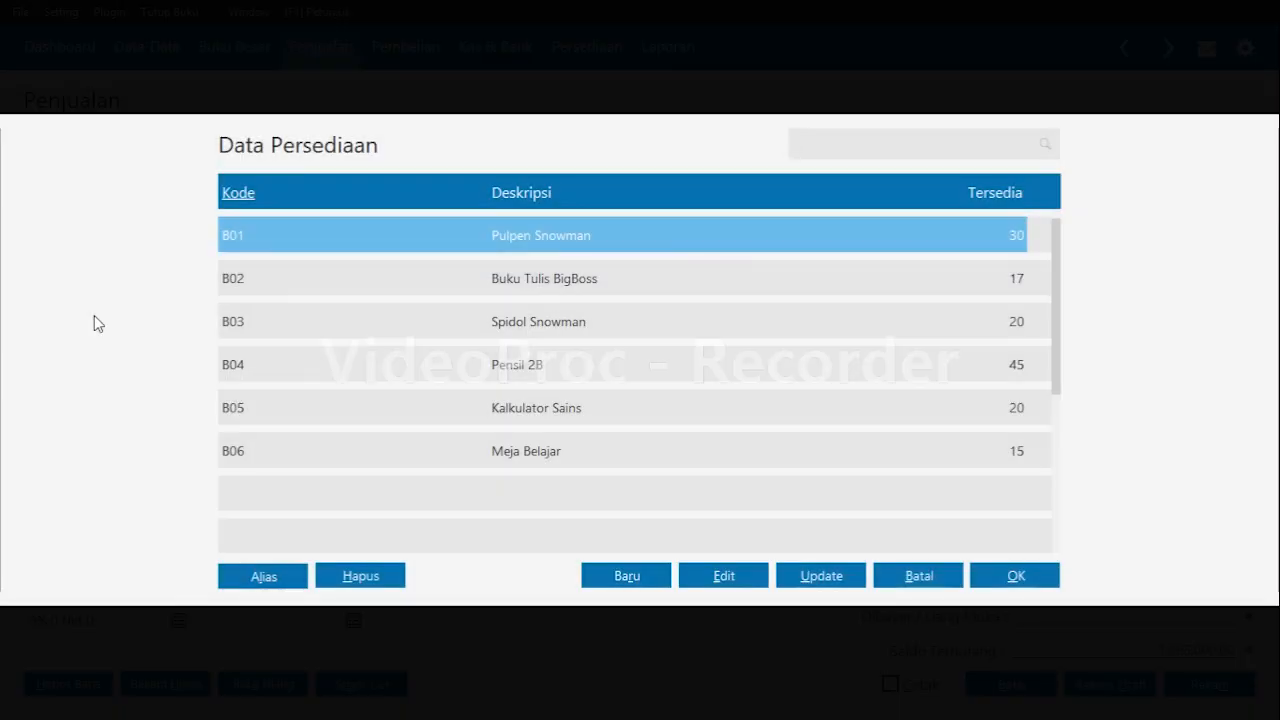
{"action": "key", "text": "Down"}
{"action": "key", "text": "Down"}
{"action": "key", "text": "Down"}
{"action": "key", "text": "Down"}
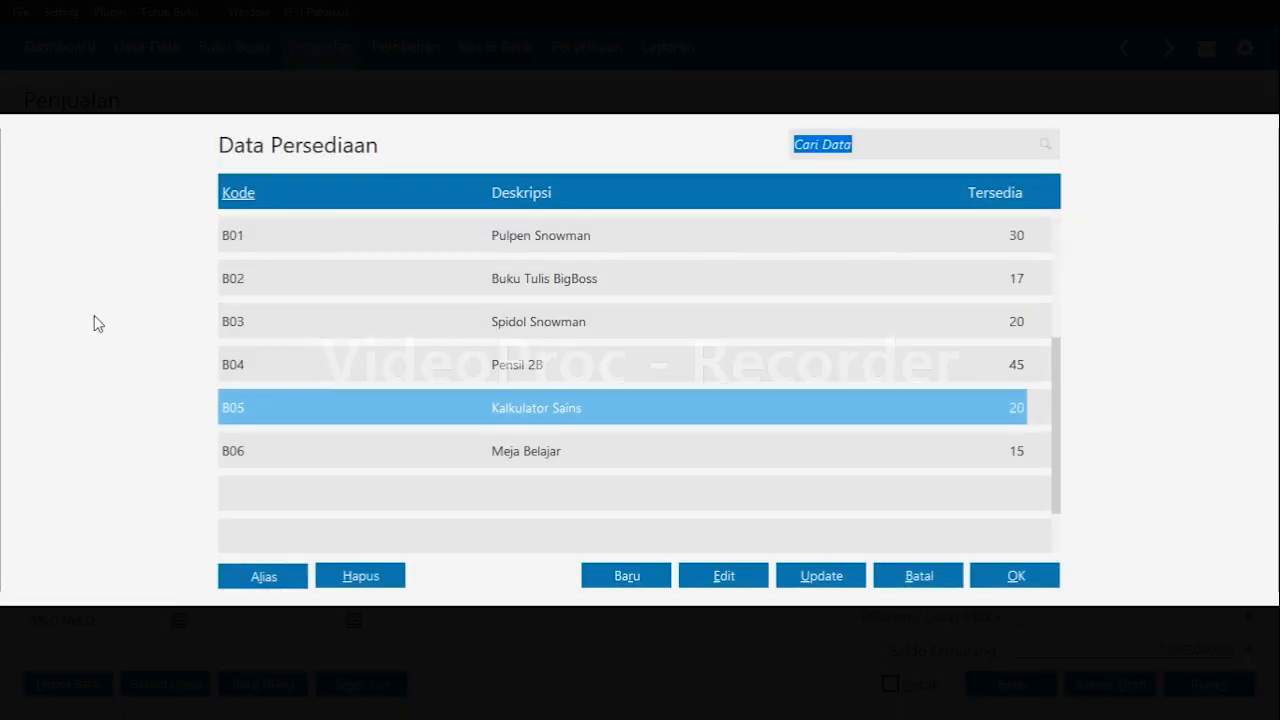
{"action": "key", "text": "Return"}
{"action": "key", "text": "Return"}
{"action": "key", "text": "Return"}
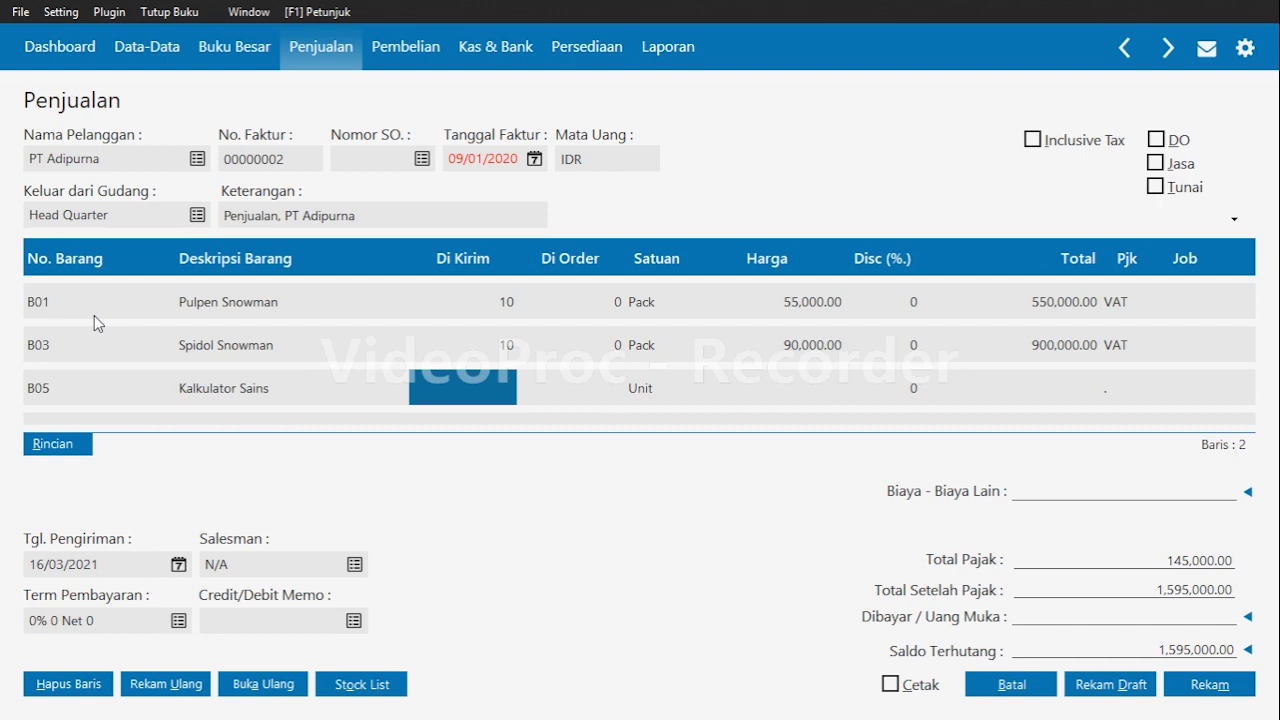
{"action": "type", "text": "5"}
{"action": "key", "text": "Return"}
{"action": "key", "text": "Return"}
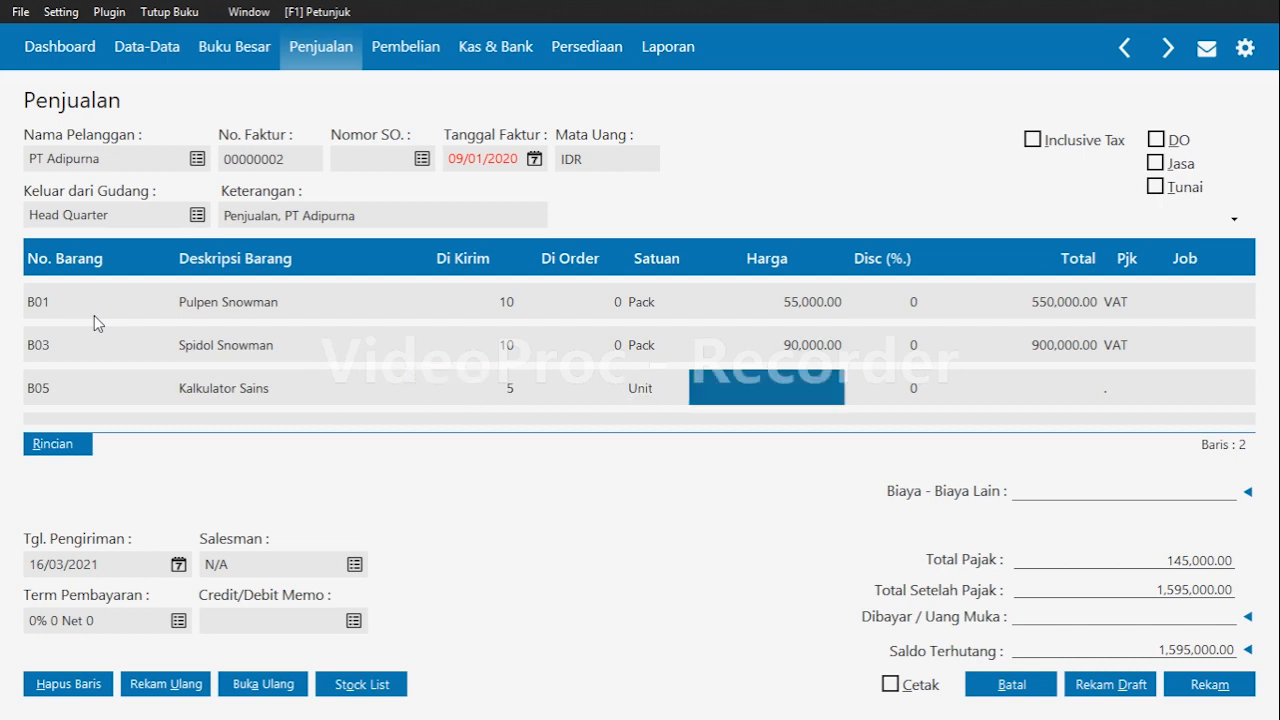
{"action": "type", "text": "115000"}
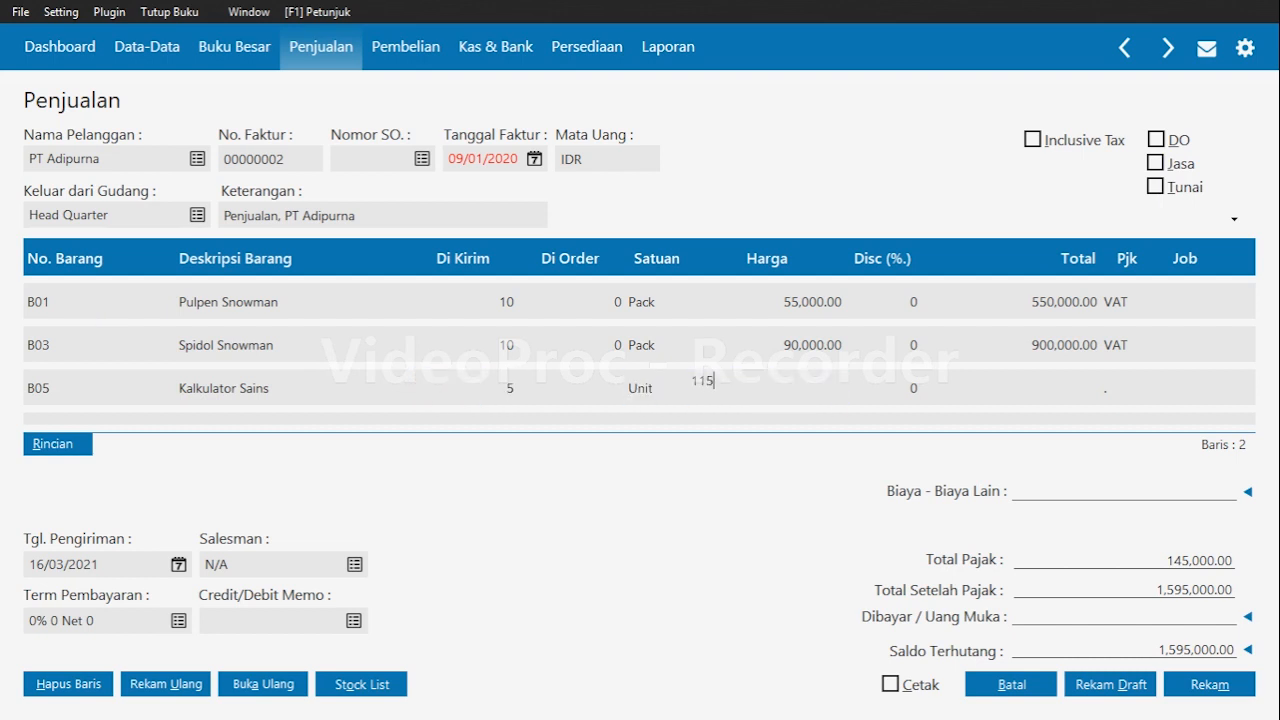
{"action": "key", "text": "Return"}
{"action": "key", "text": "Return"}
{"action": "key", "text": "Return"}
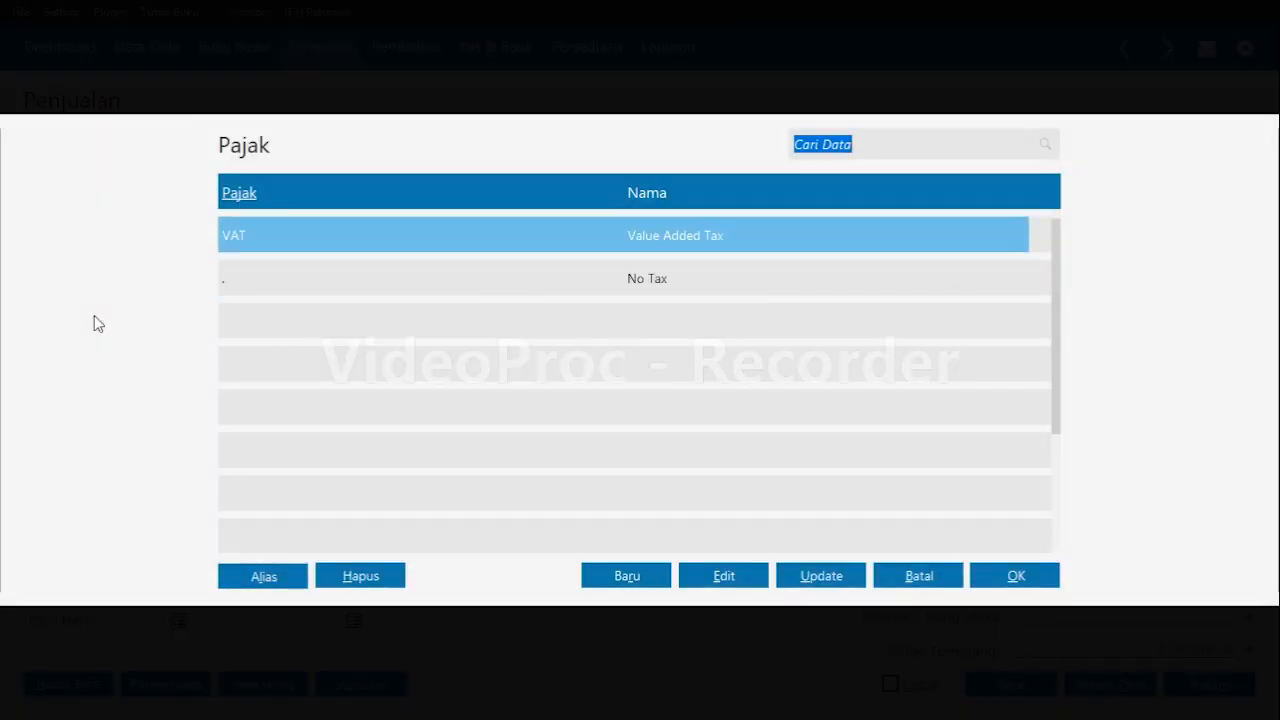
{"action": "key", "text": "Return"}
{"action": "key", "text": "Return"}
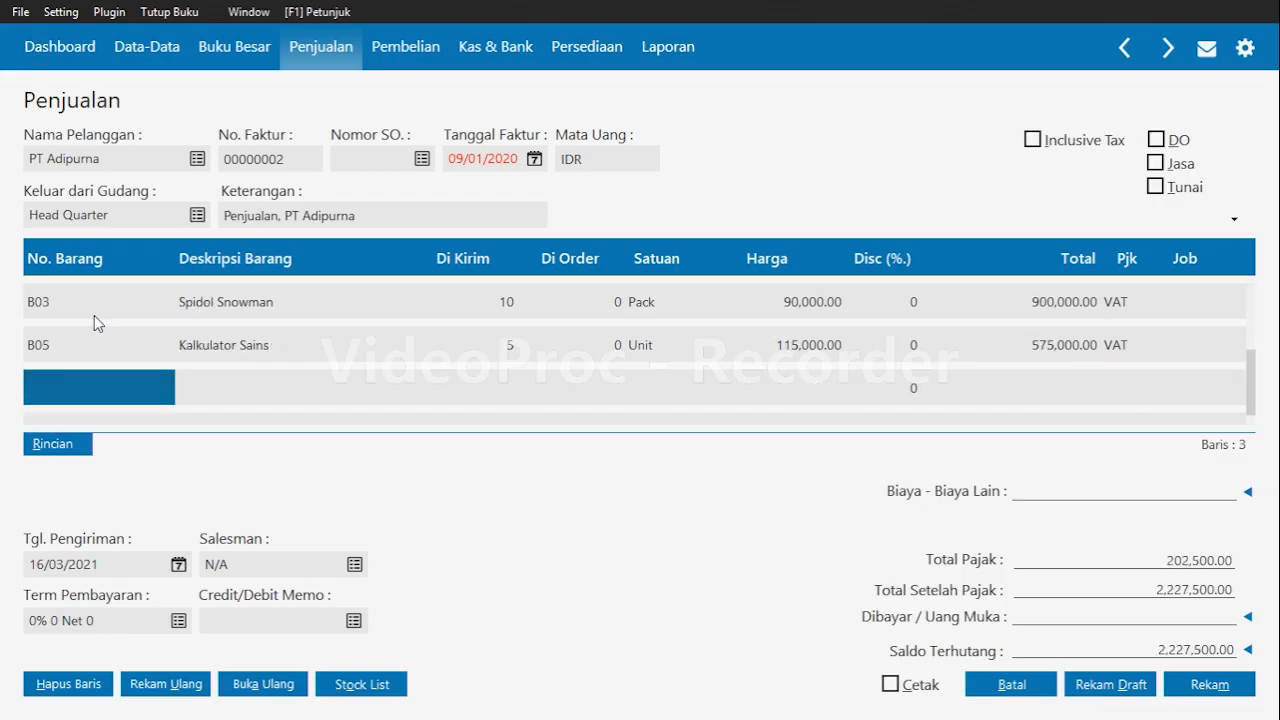
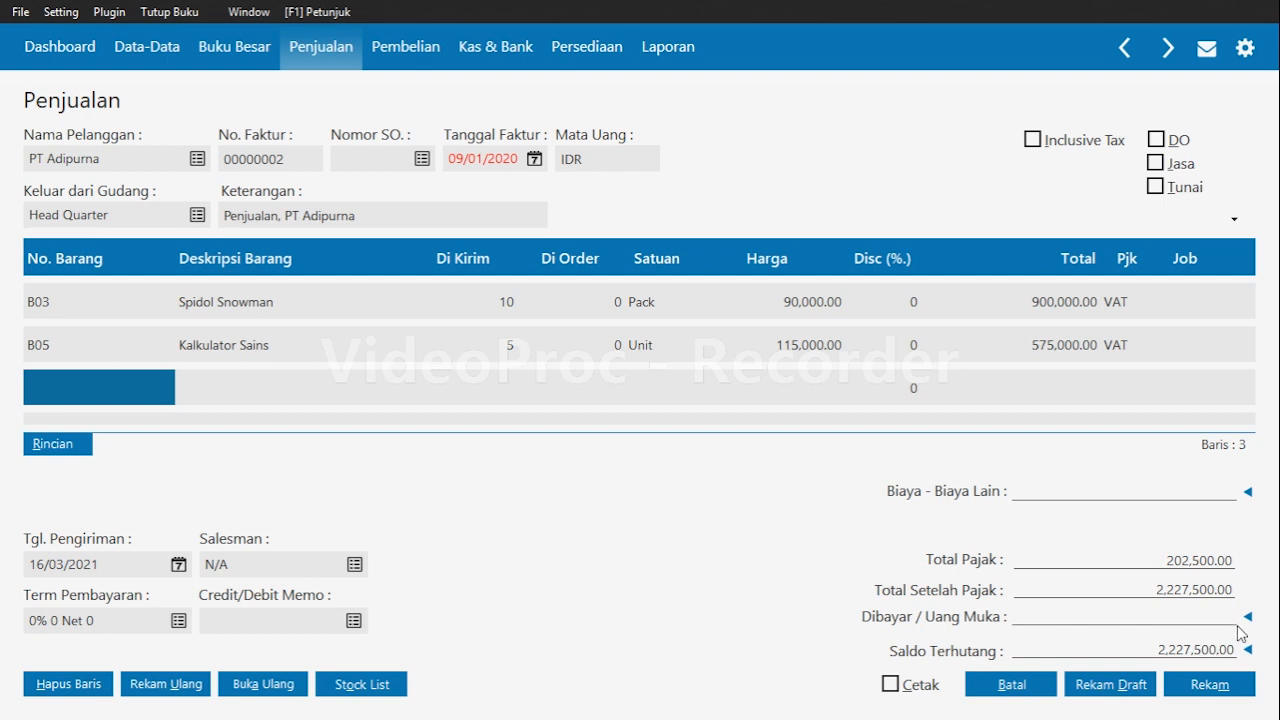
Apply down payment SA000001 to the credit sales invoice and save the invoice.
{"action": "left_click", "coordinate": [1194, 346]}
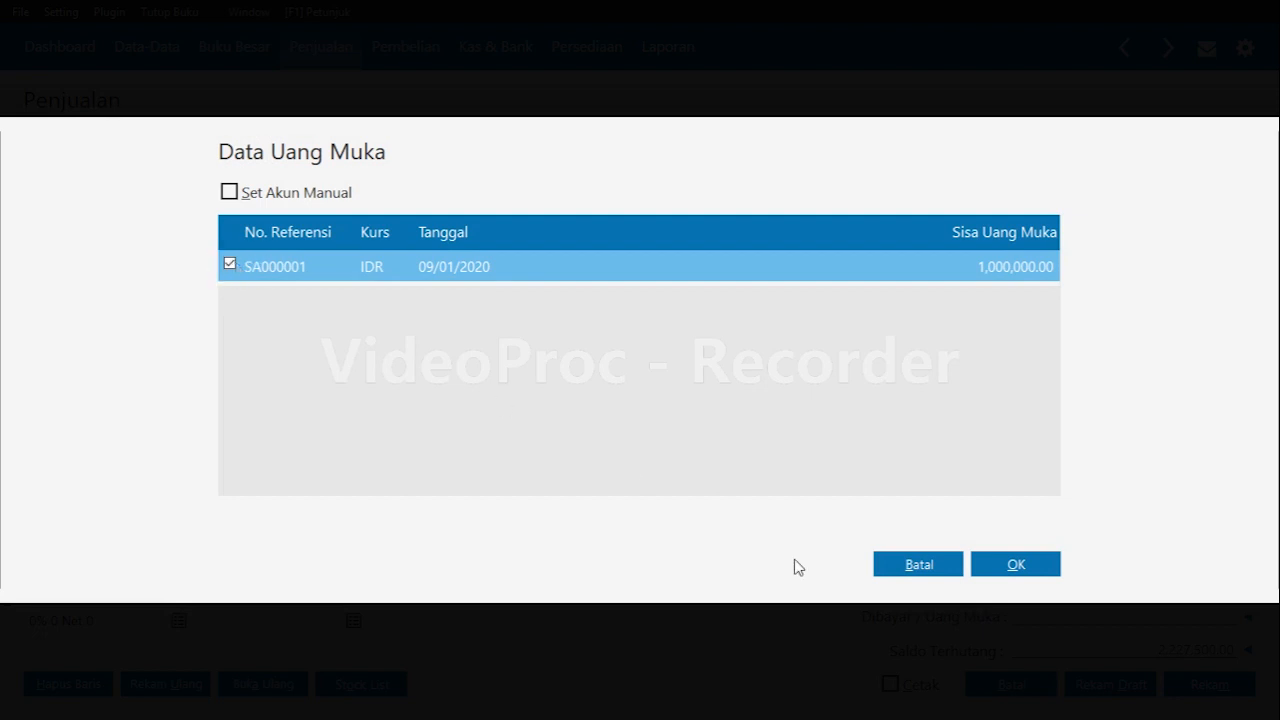
{"action": "left_click", "coordinate": [1036, 569]}
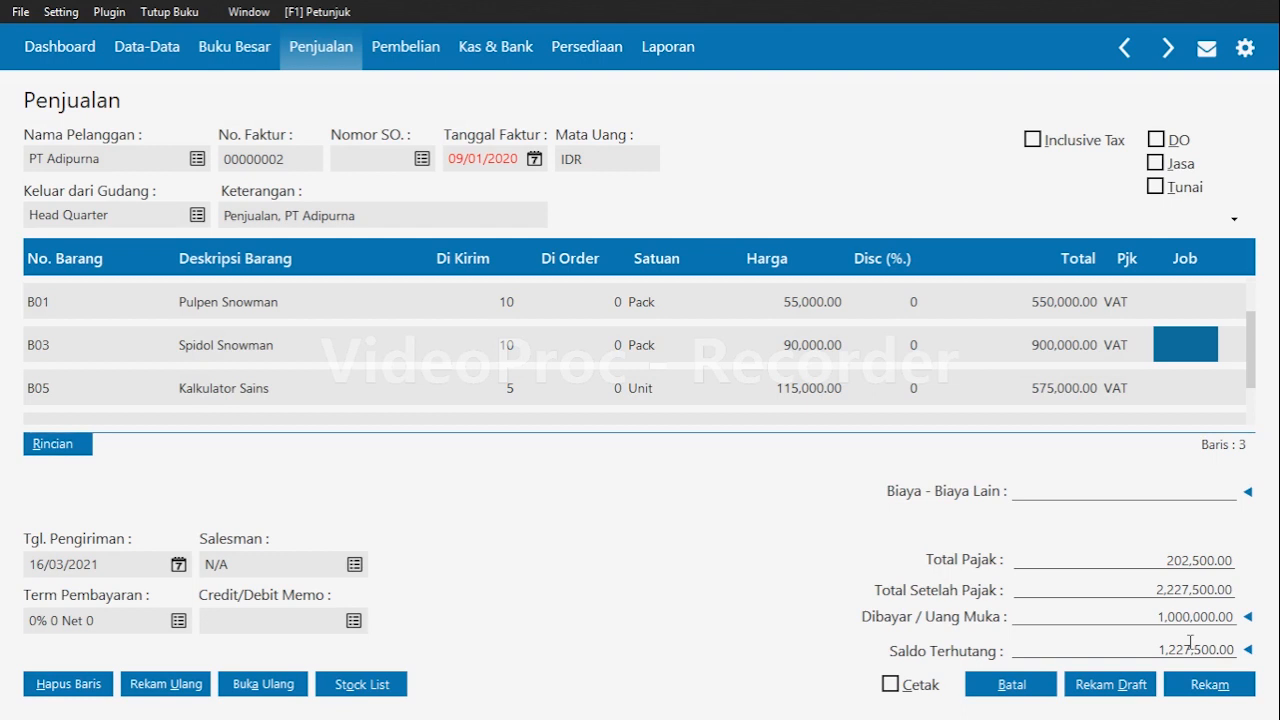
{"action": "left_click", "coordinate": [1210, 684]}
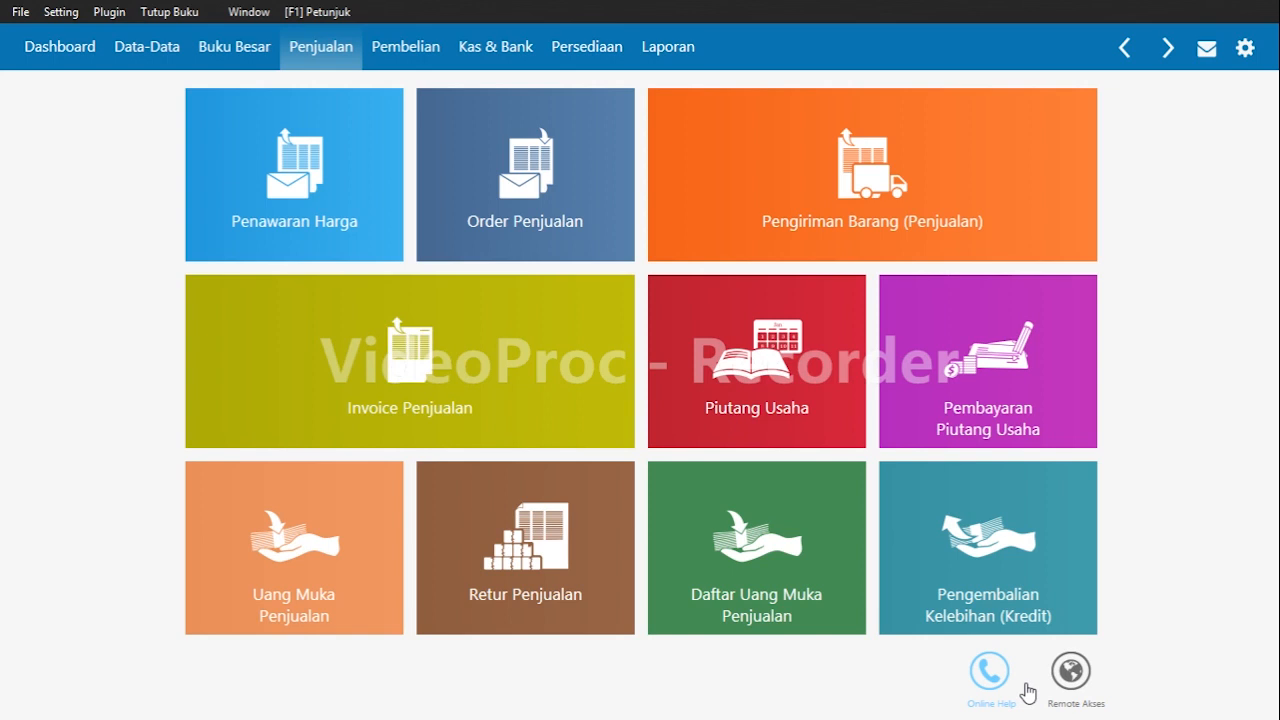
Start a new purchase invoice and select supplier CV Asianagro.
{"action": "mouse_move", "coordinate": [750, 322]}
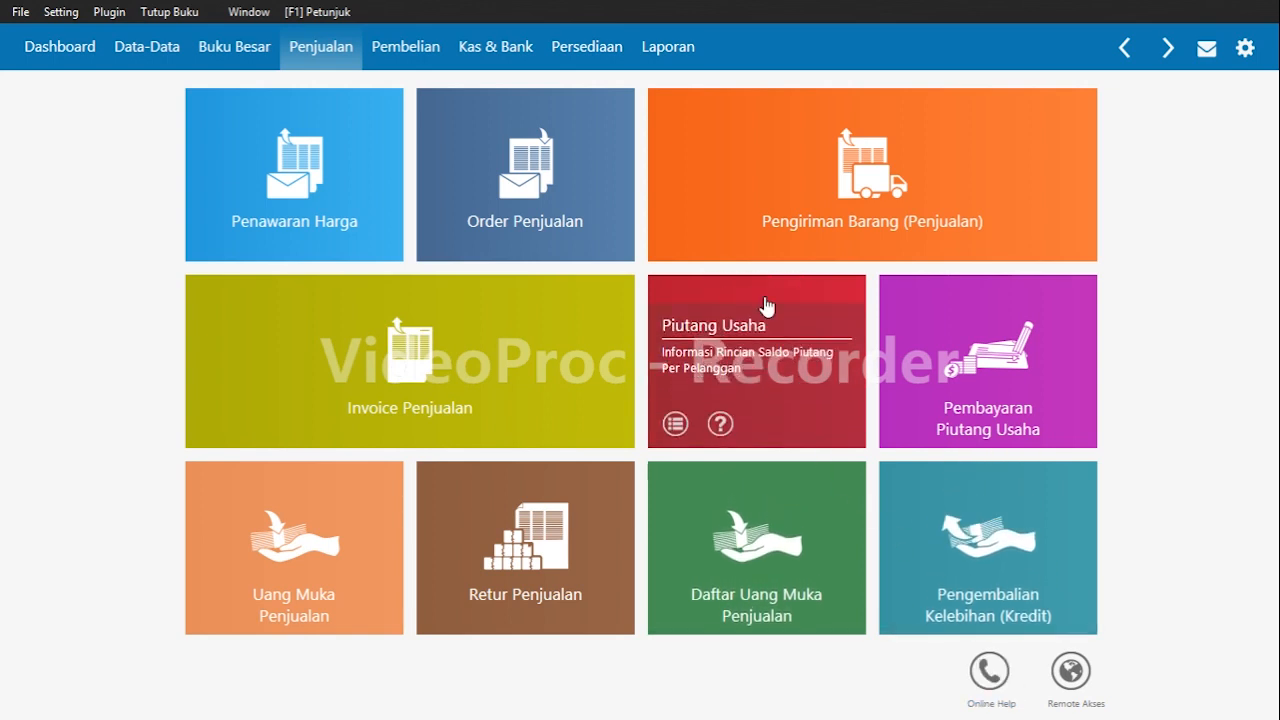
{"action": "left_click", "coordinate": [414, 50]}
{"action": "mouse_move", "coordinate": [303, 423]}
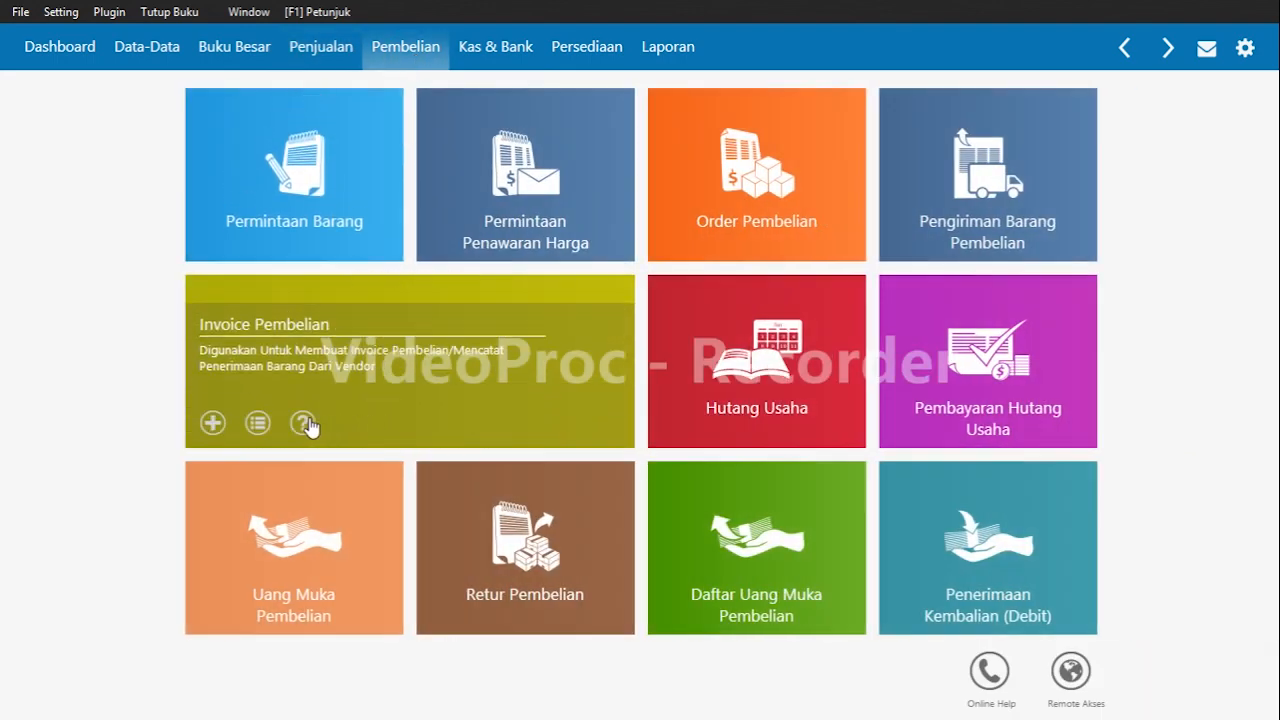
{"action": "left_click", "coordinate": [212, 423]}
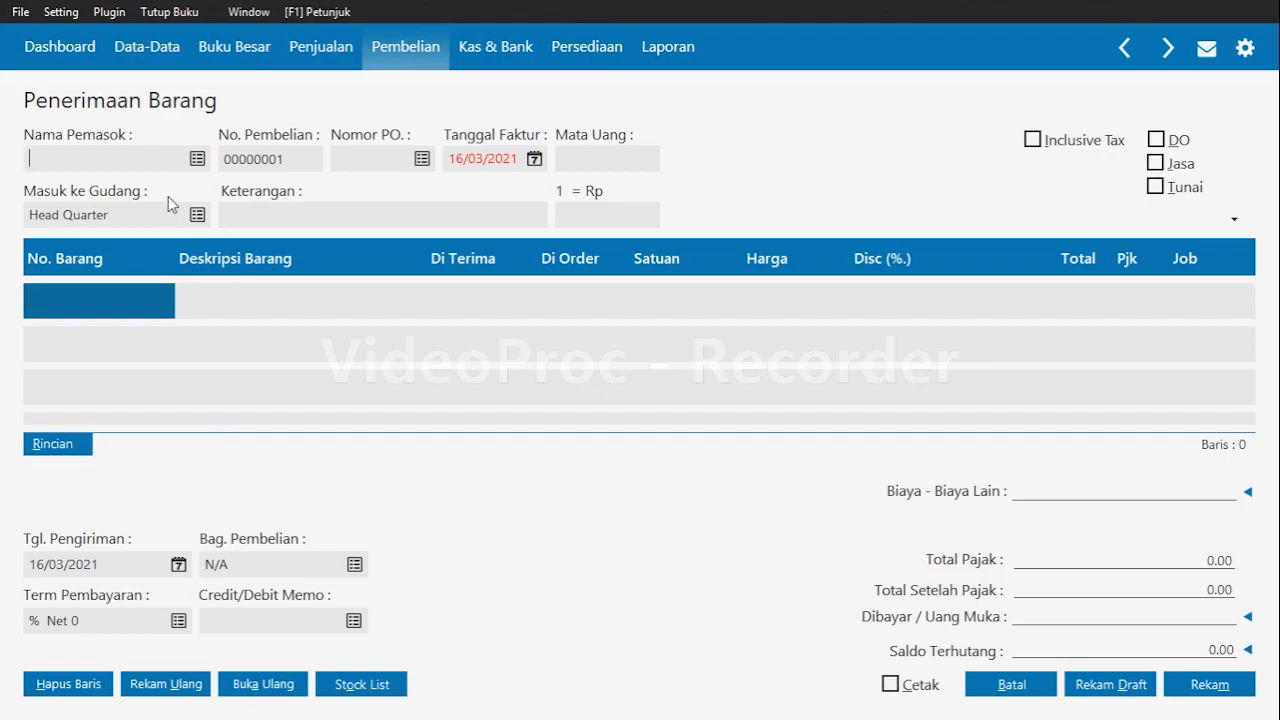
{"action": "left_click", "coordinate": [201, 158]}
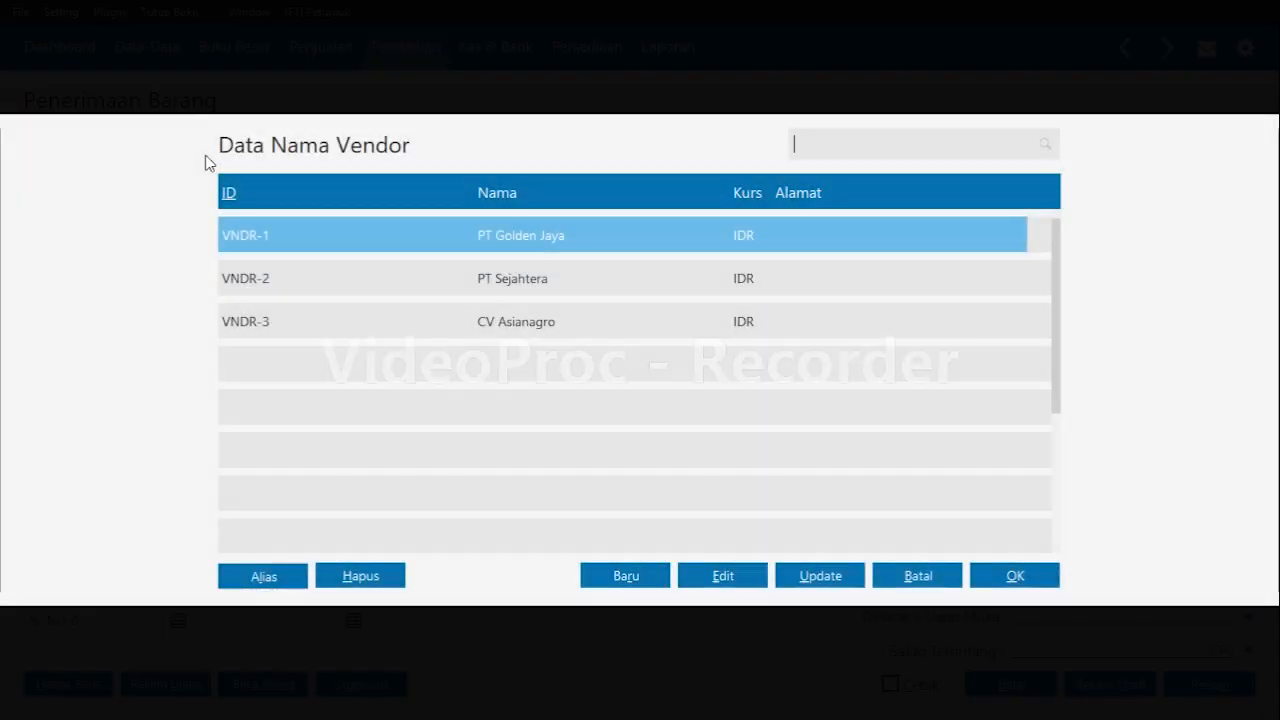
{"action": "left_click", "coordinate": [594, 273]}
{"action": "left_click", "coordinate": [597, 322]}
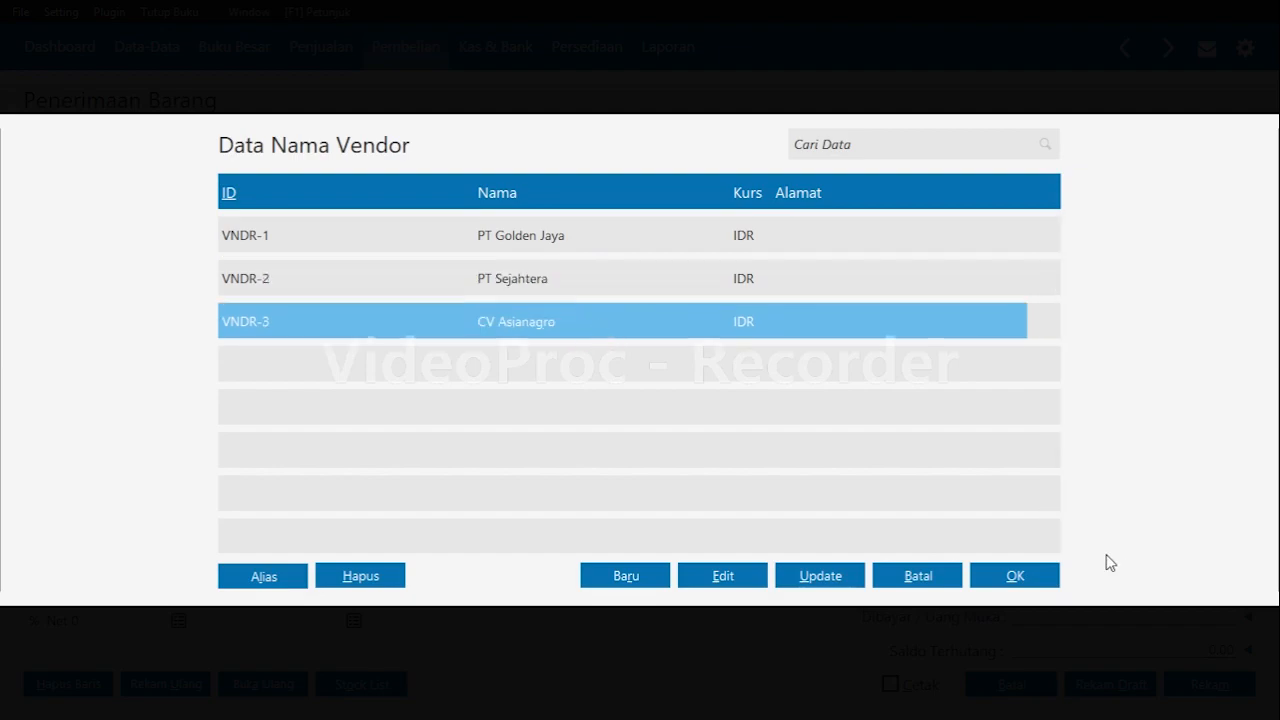
{"action": "left_click", "coordinate": [1030, 573]}
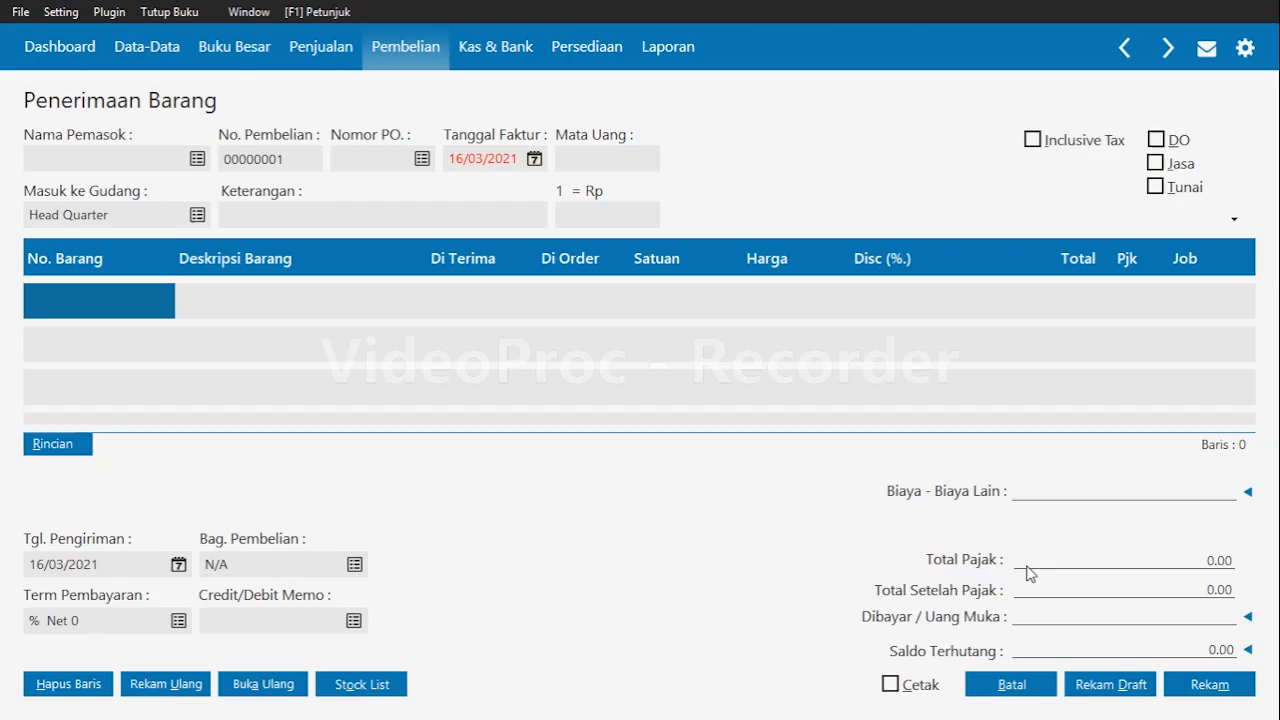
Set the purchase invoice date to 12/01/2020.
{"action": "left_click", "coordinate": [485, 158]}
{"action": "type", "text": "12/0"}
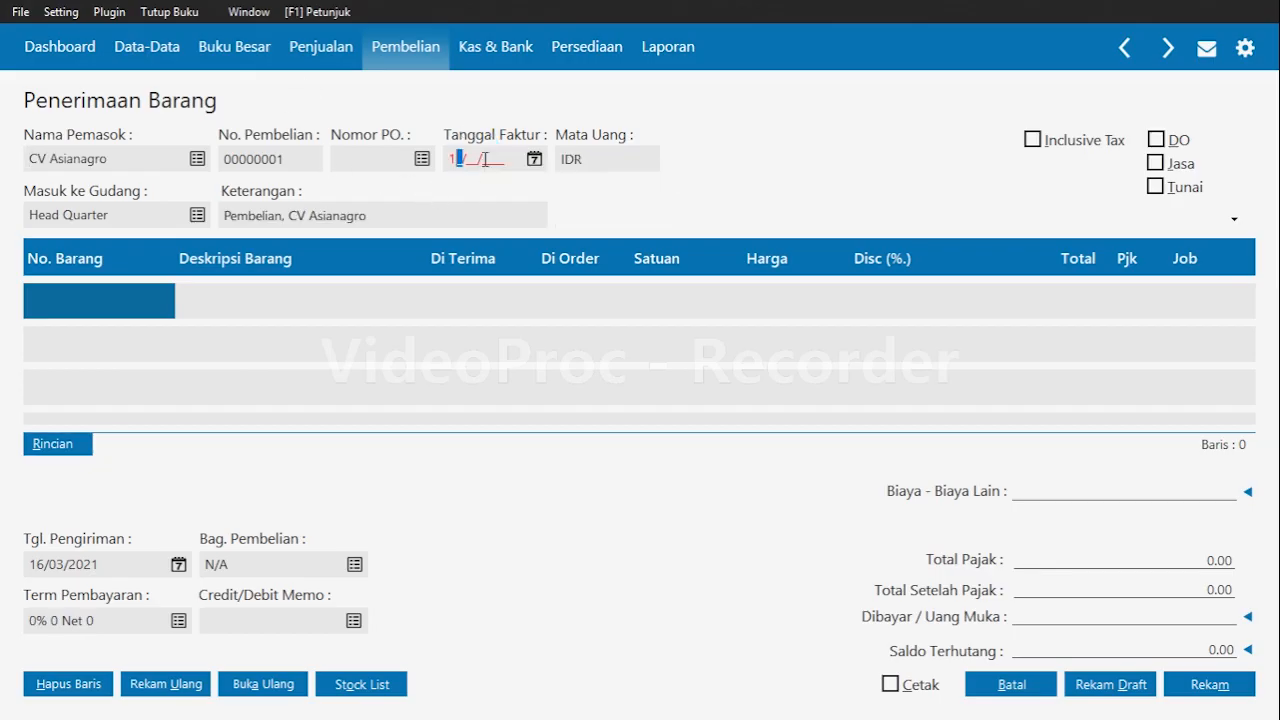
{"action": "type", "text": "1/2020"}
{"action": "key", "text": "Tab"}
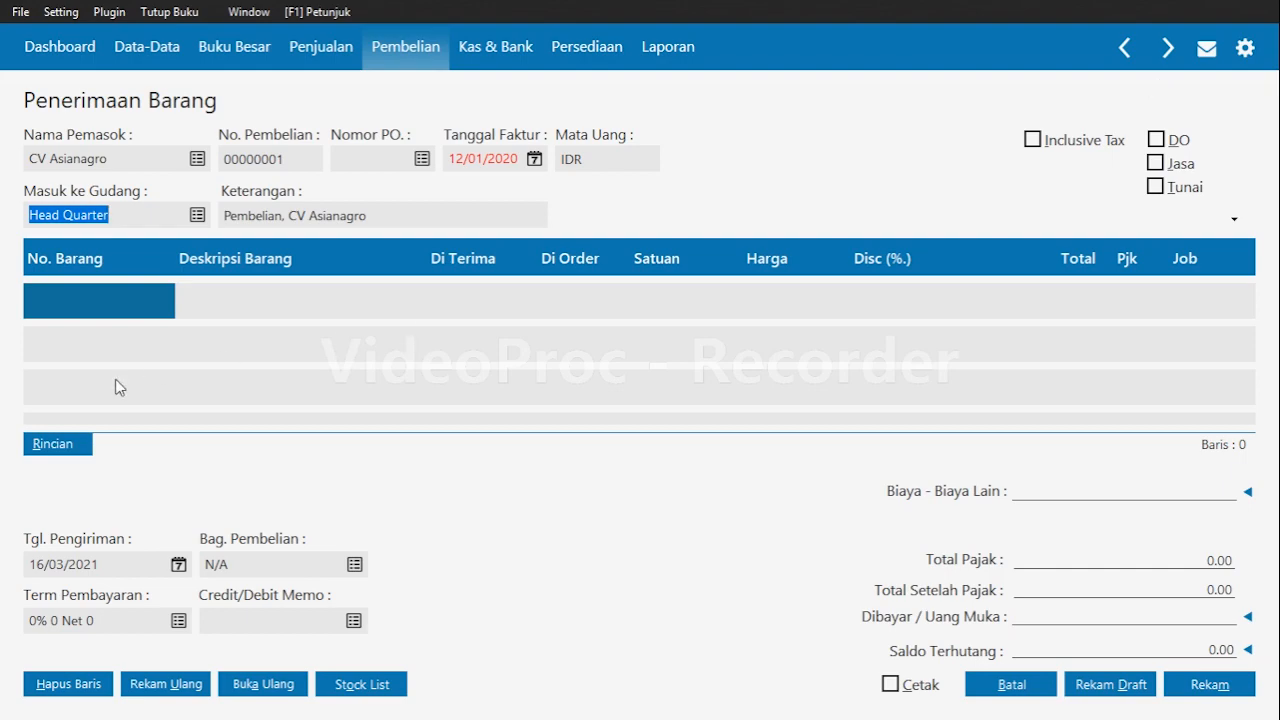
Add item B01 Pulpen Snowman to the purchase invoice with quantity 10.
{"action": "left_click", "coordinate": [29, 306]}
{"action": "key", "text": "Return"}
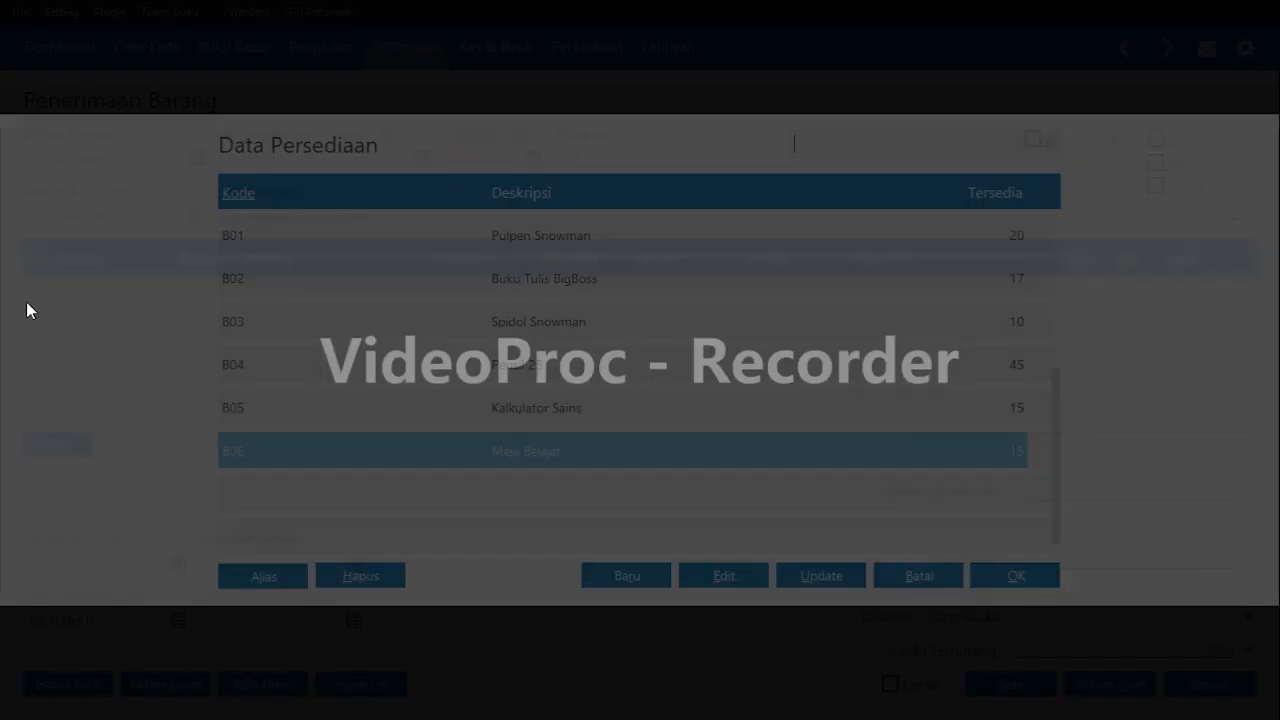
{"action": "key", "text": "Up"}
{"action": "key", "text": "Up"}
{"action": "key", "text": "Up"}
{"action": "key", "text": "Up"}
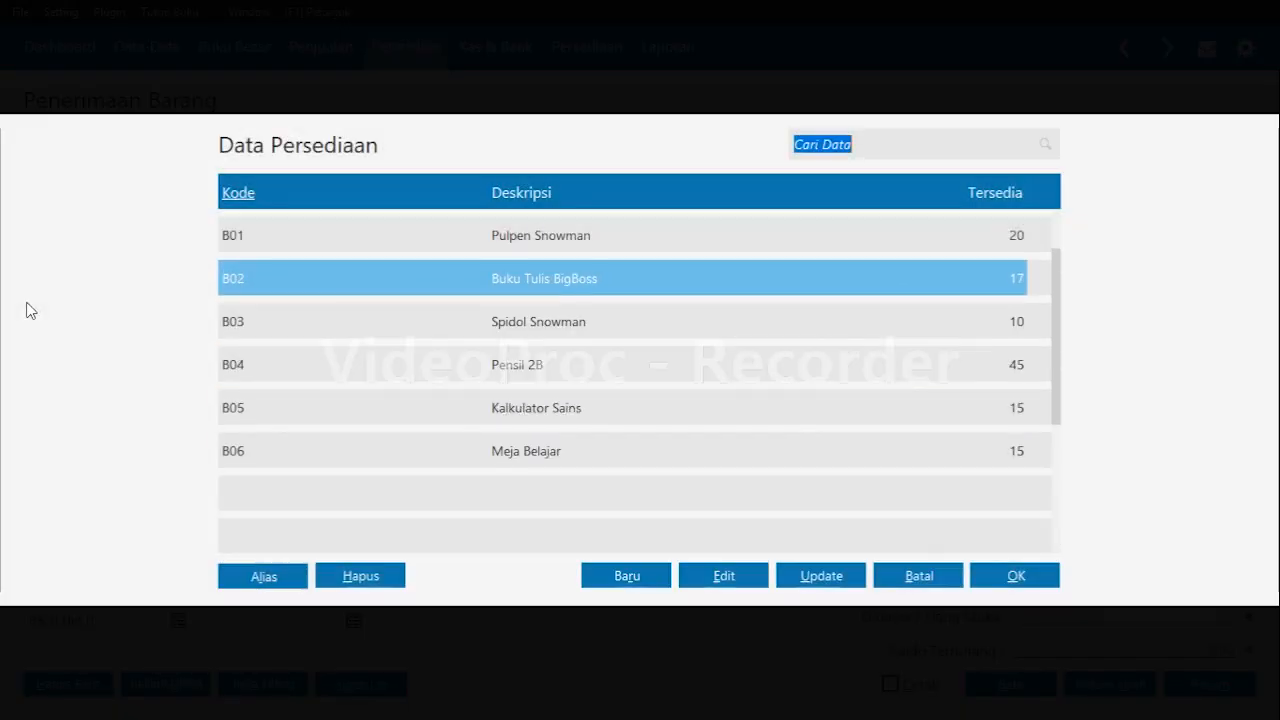
{"action": "key", "text": "Up"}
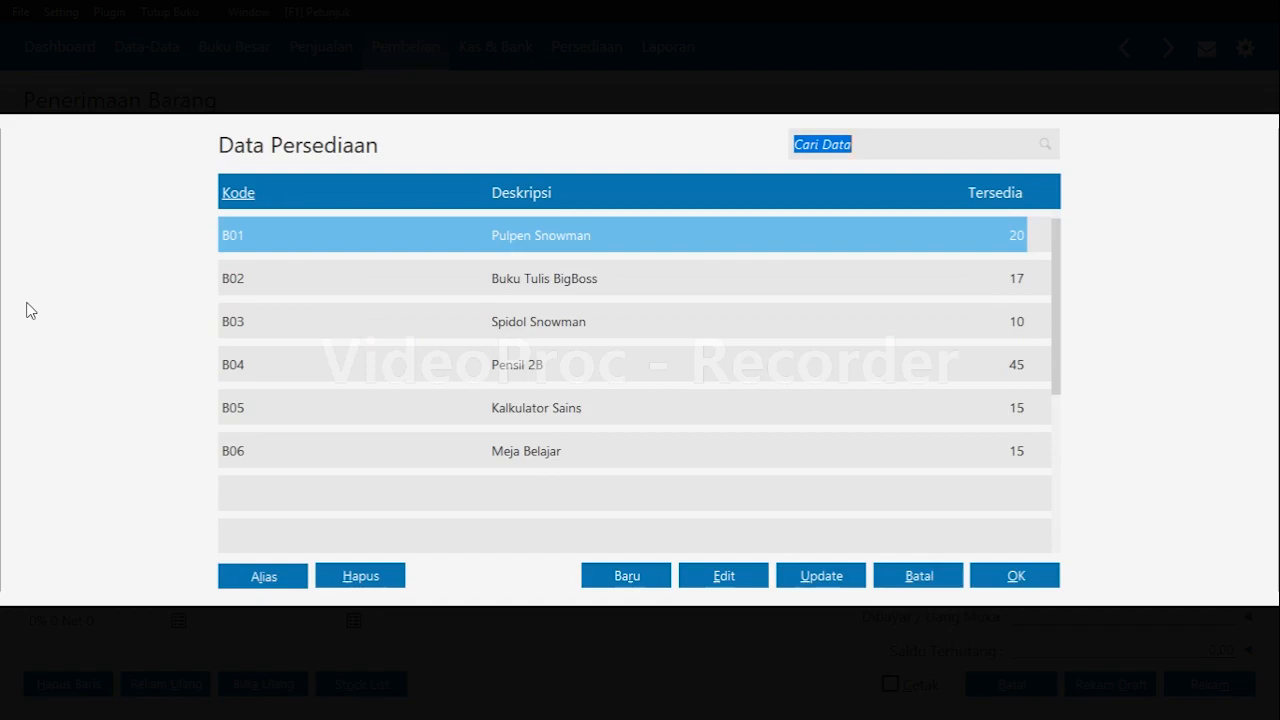
{"action": "key", "text": "Return"}
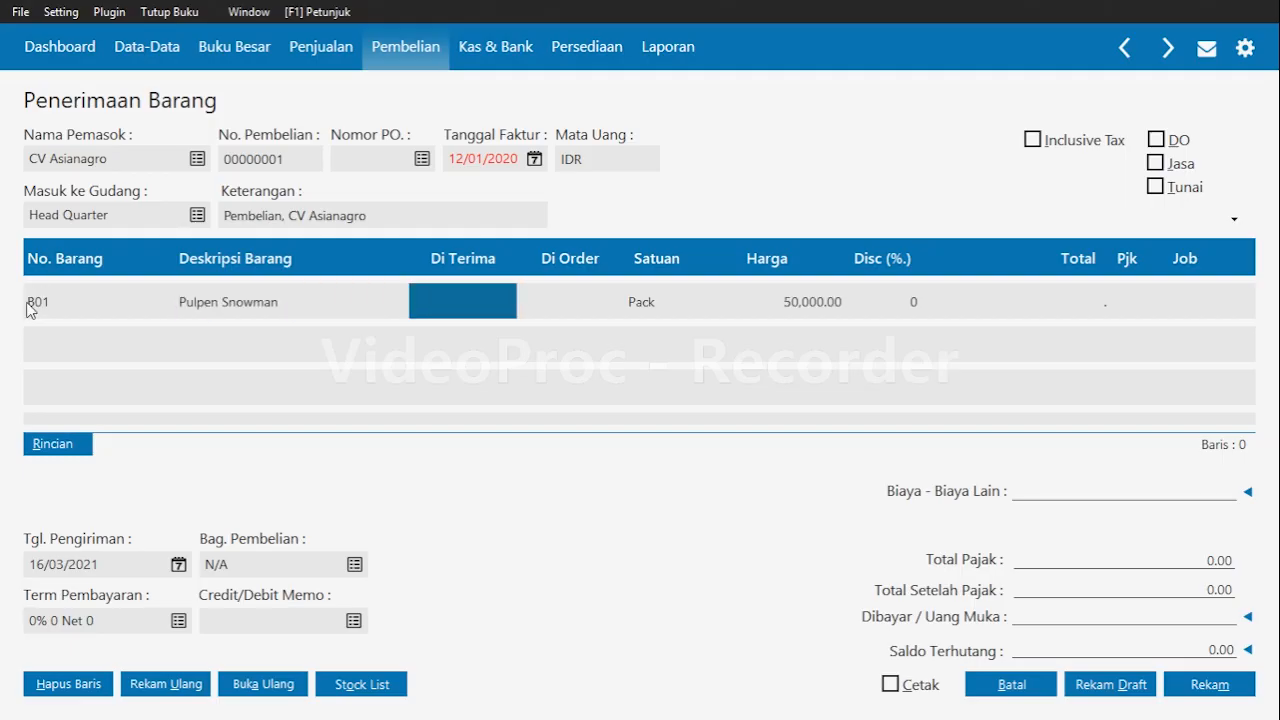
{"action": "type", "text": "10"}
{"action": "key", "text": "Return"}
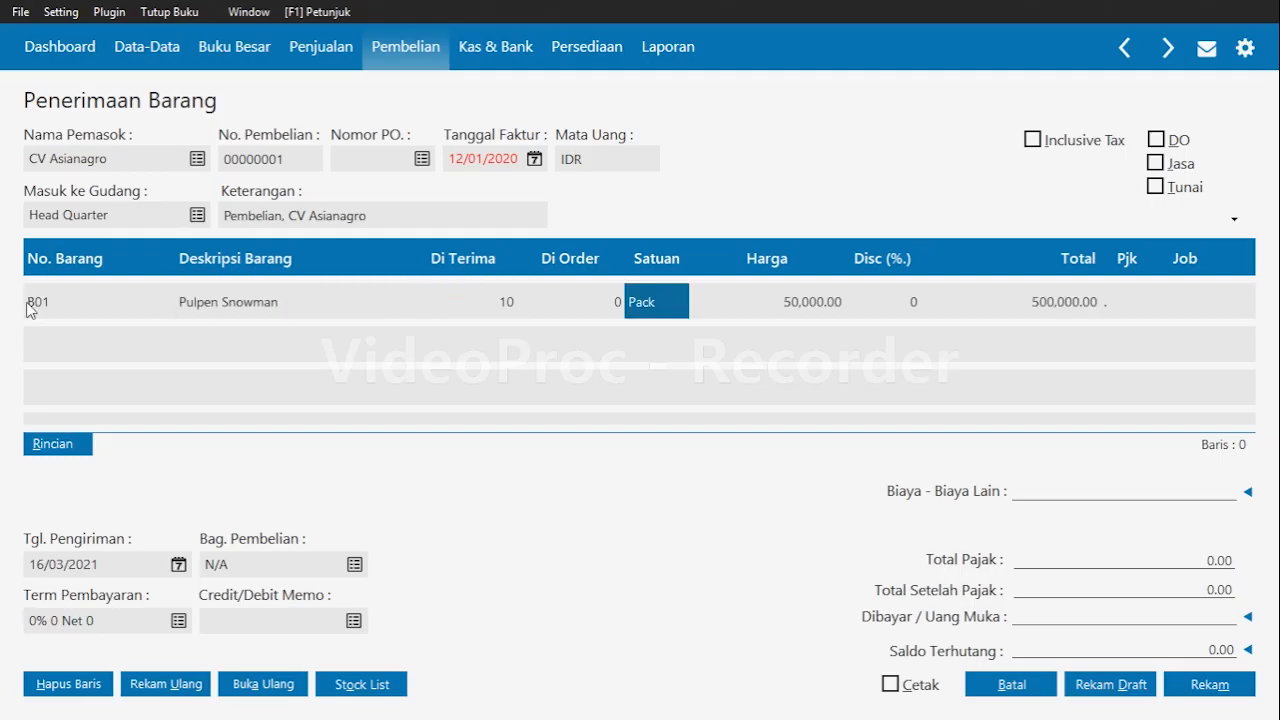
{"action": "key", "text": "Return"}
{"action": "key", "text": "Return"}
{"action": "key", "text": "Return"}
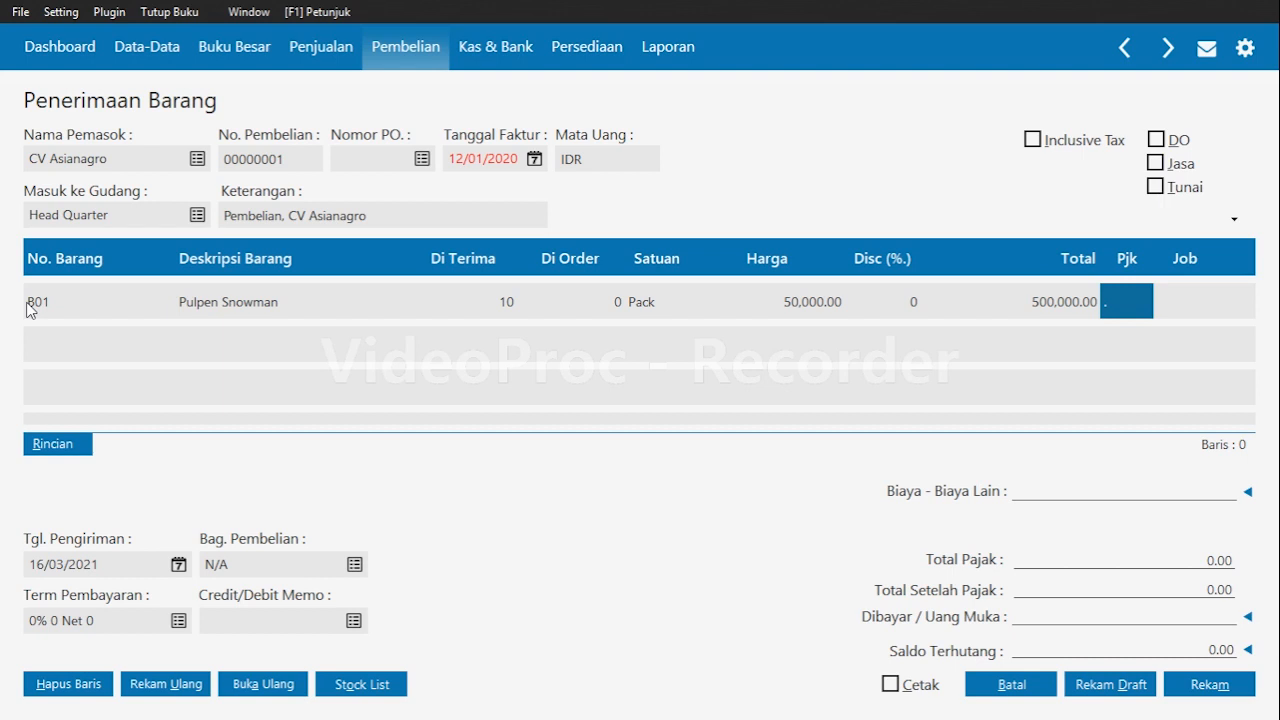
{"action": "key", "text": "Return"}
{"action": "key", "text": "Return"}
{"action": "key", "text": "Return"}
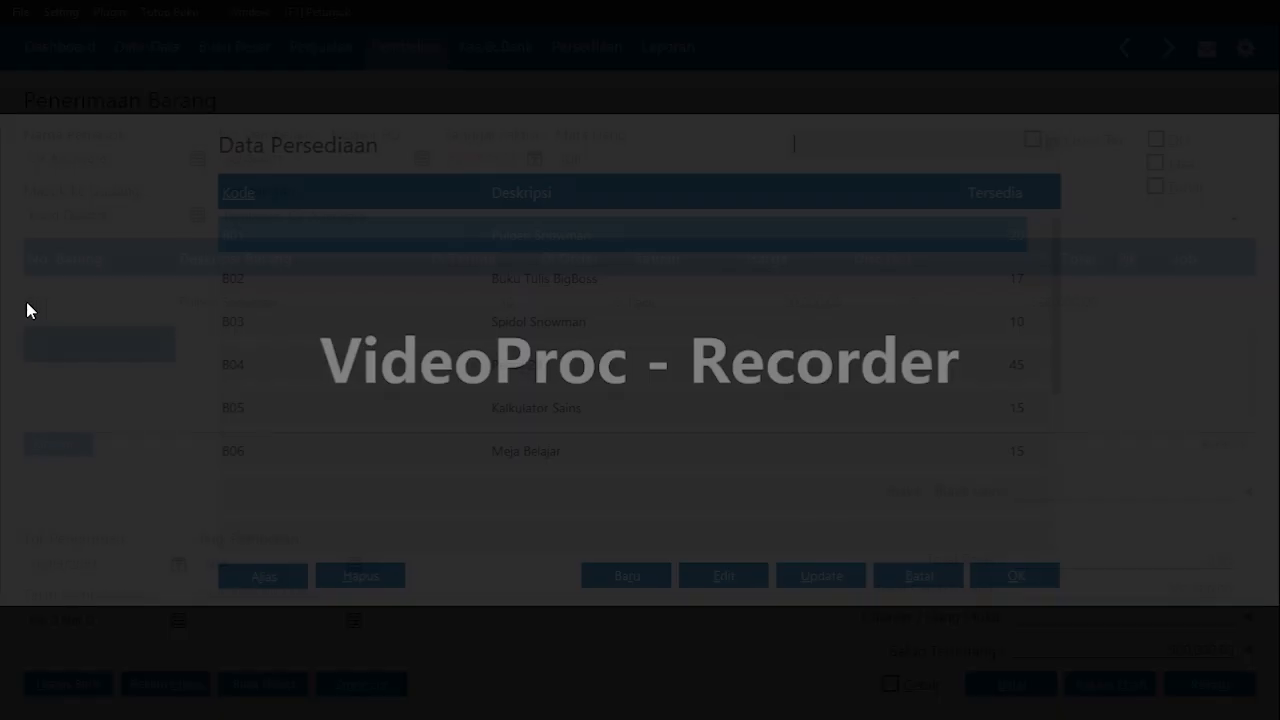
Add item B03 Spidol Snowman to the purchase invoice with quantity 5.
{"action": "key", "text": "Down"}
{"action": "key", "text": "Down"}
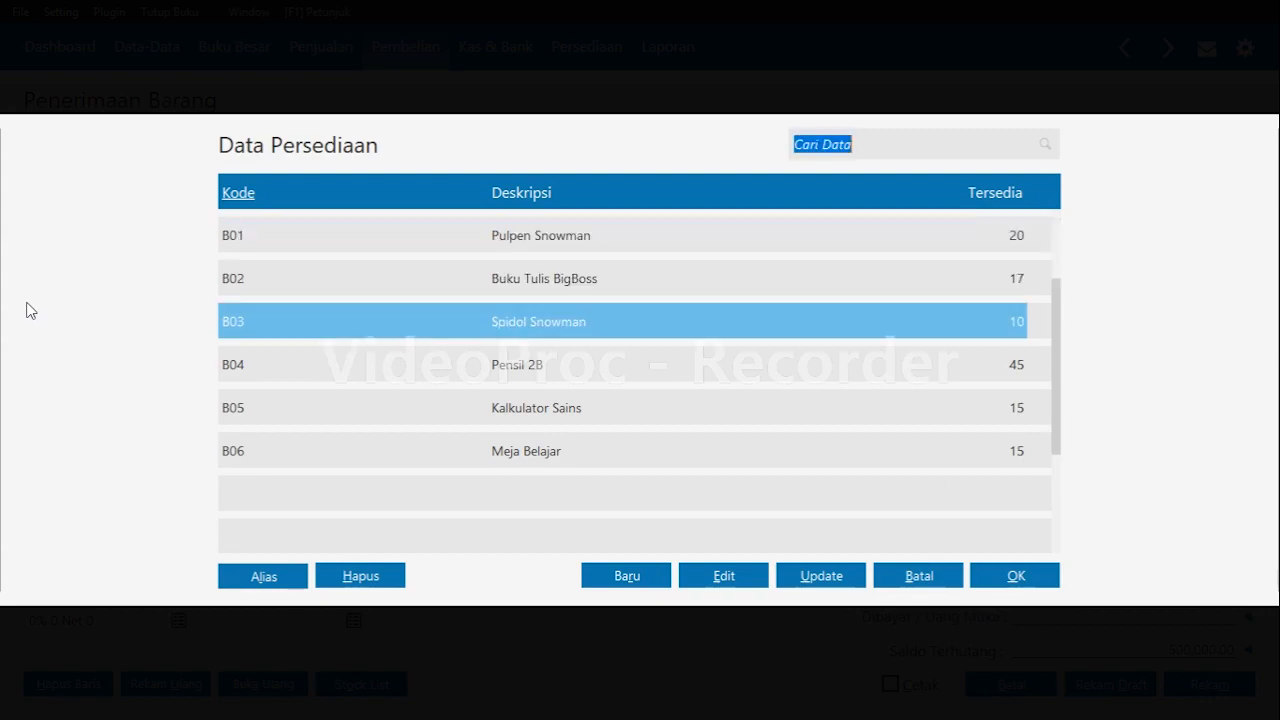
{"action": "key", "text": "Return"}
{"action": "key", "text": "Return"}
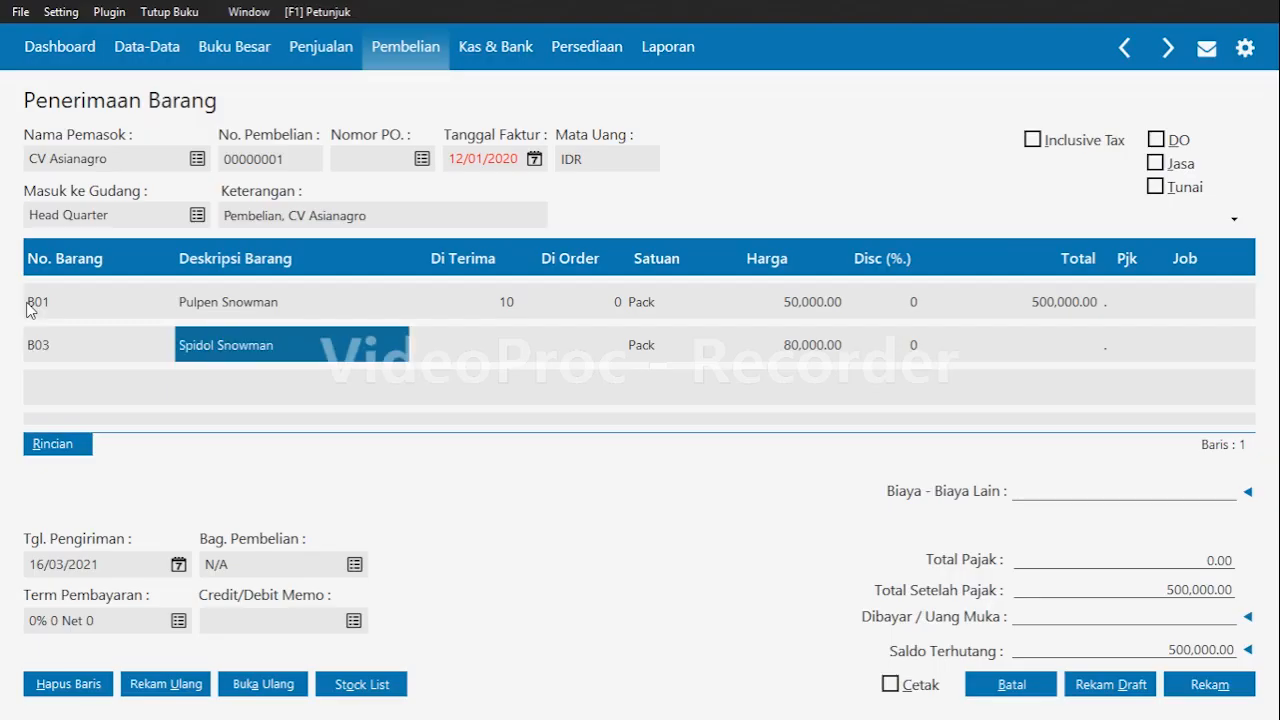
{"action": "key", "text": "Return"}
{"action": "type", "text": "5"}
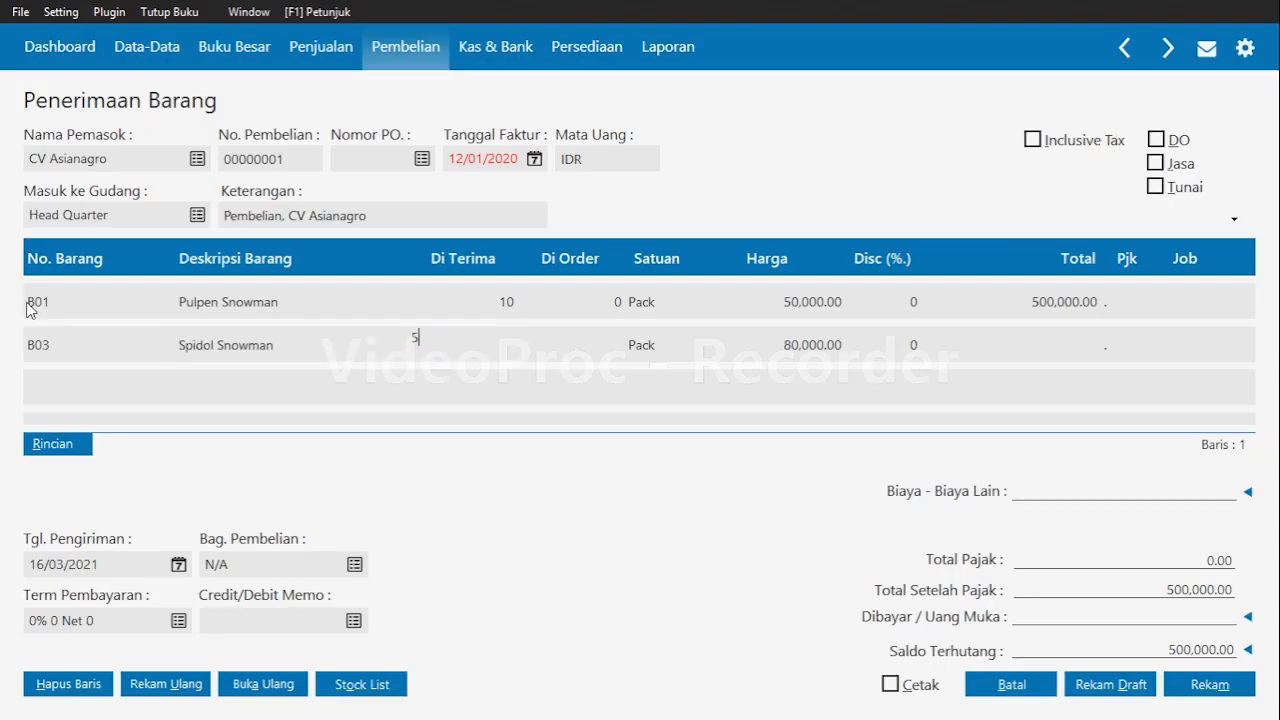
{"action": "key", "text": "Return"}
{"action": "key", "text": "Return"}
{"action": "key", "text": "Return"}
{"action": "key", "text": "Return"}
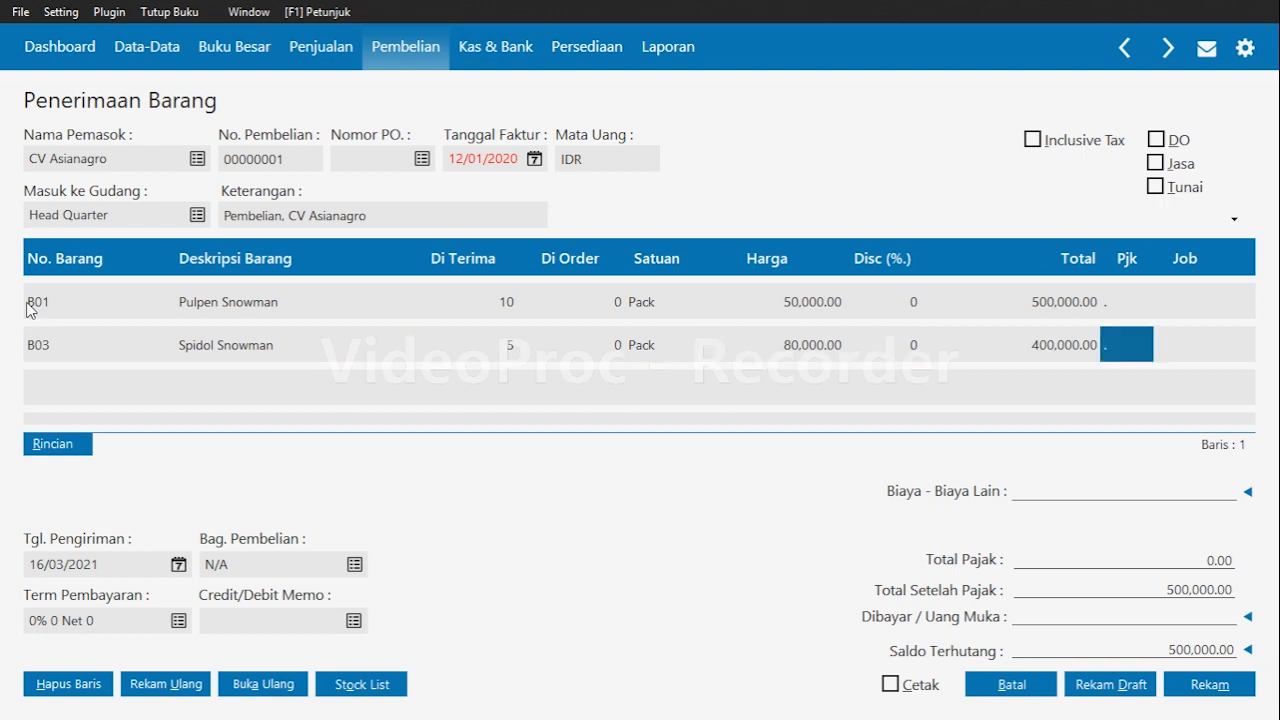
{"action": "key", "text": "Return"}
{"action": "key", "text": "Return"}
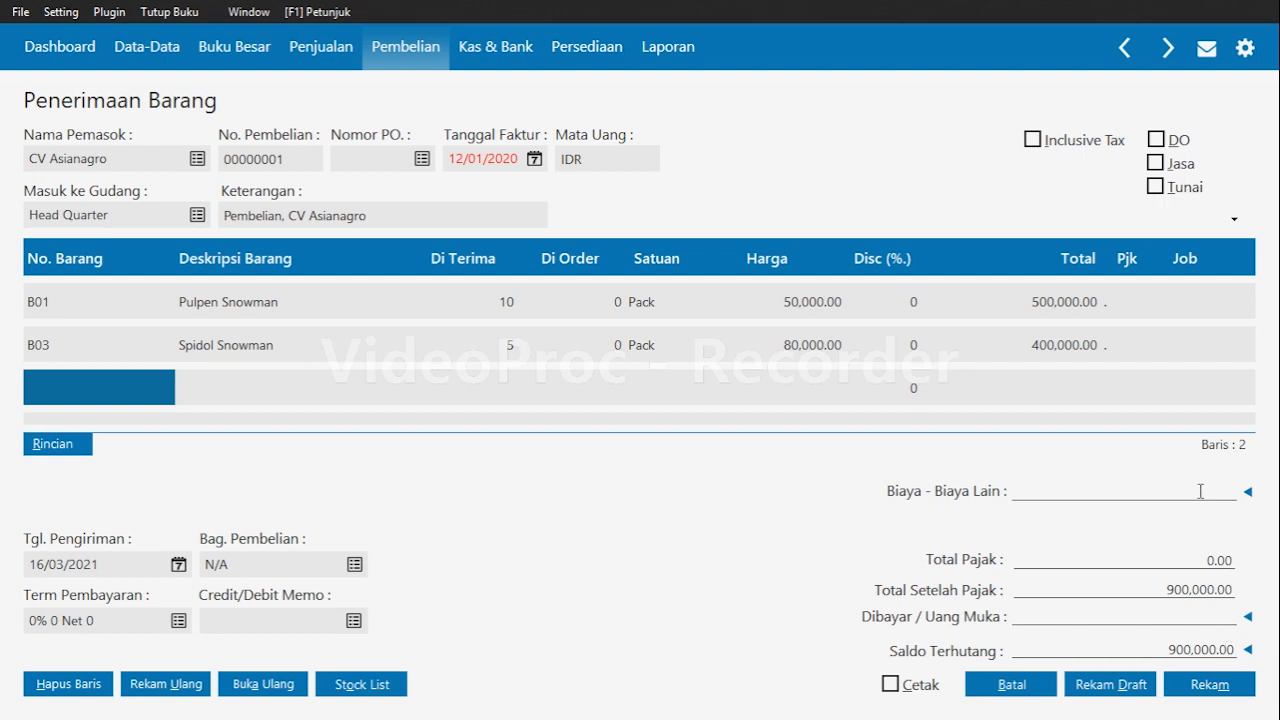
Add a 50,000 shipping cost posted to account 510000050 Beban Pengiriman and save the purchase invoice.
{"action": "left_click", "coordinate": [1166, 494]}
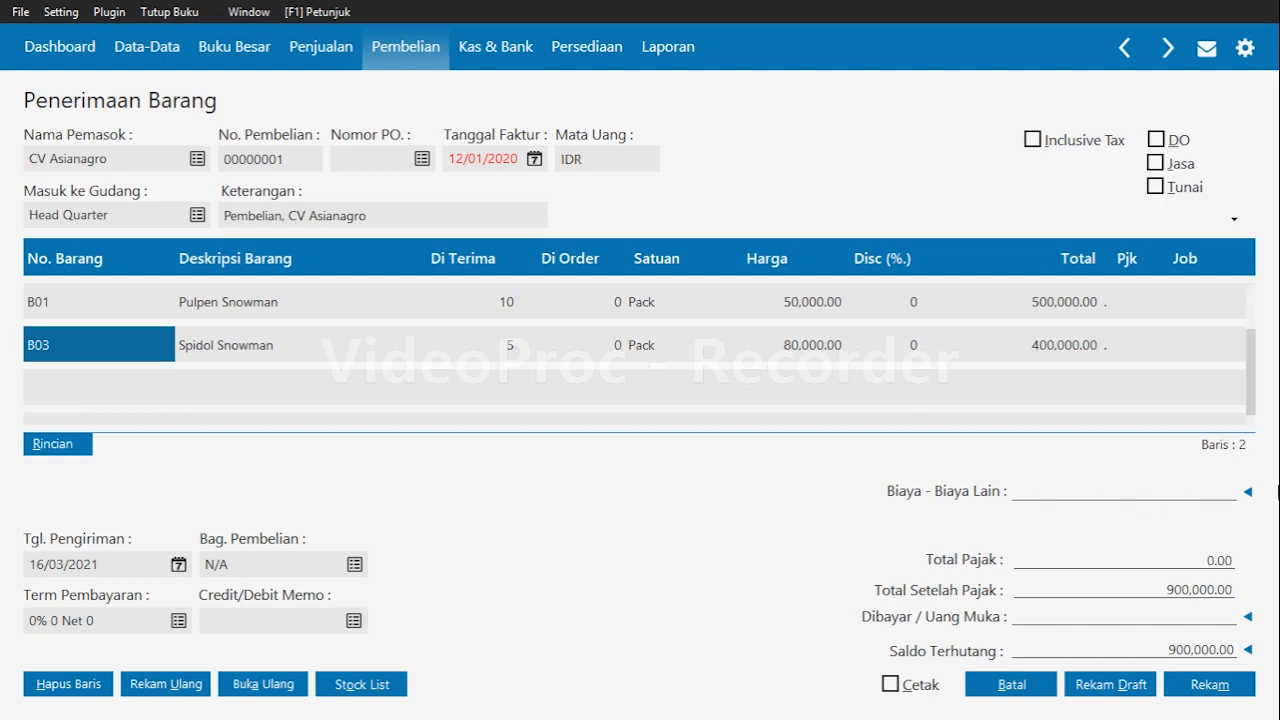
{"action": "left_click", "coordinate": [1249, 493]}
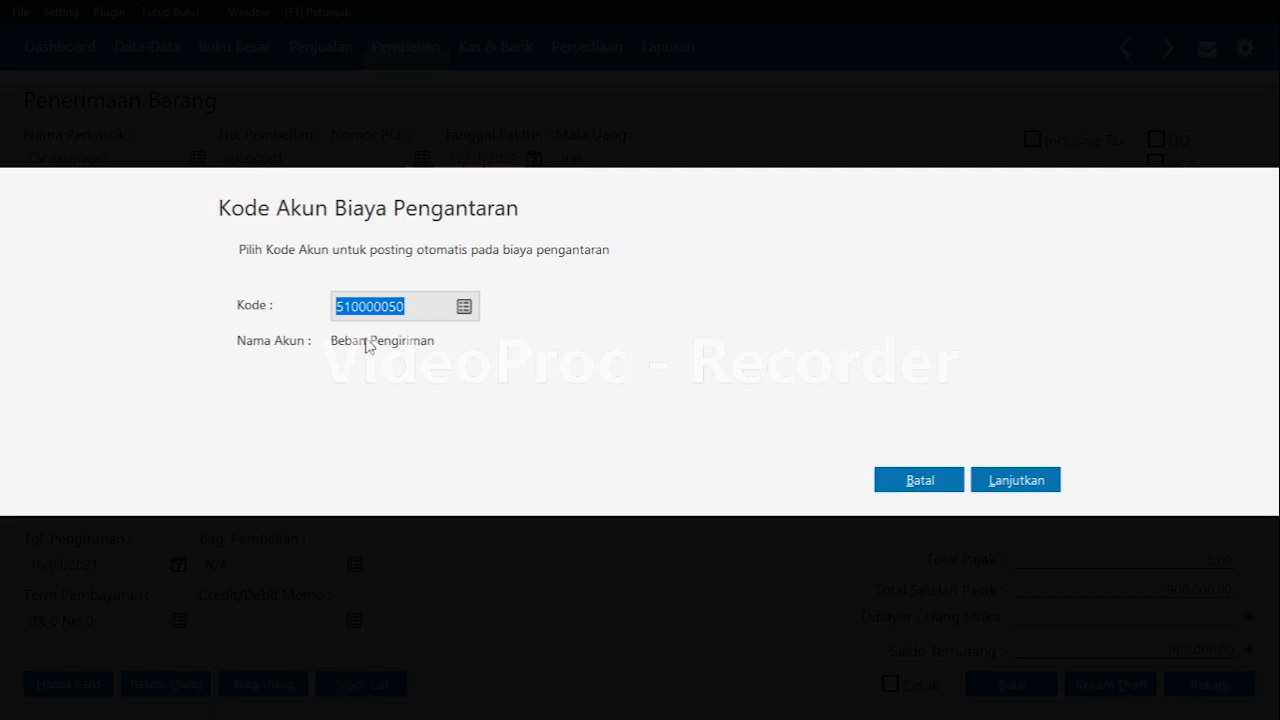
{"action": "left_click", "coordinate": [1023, 480]}
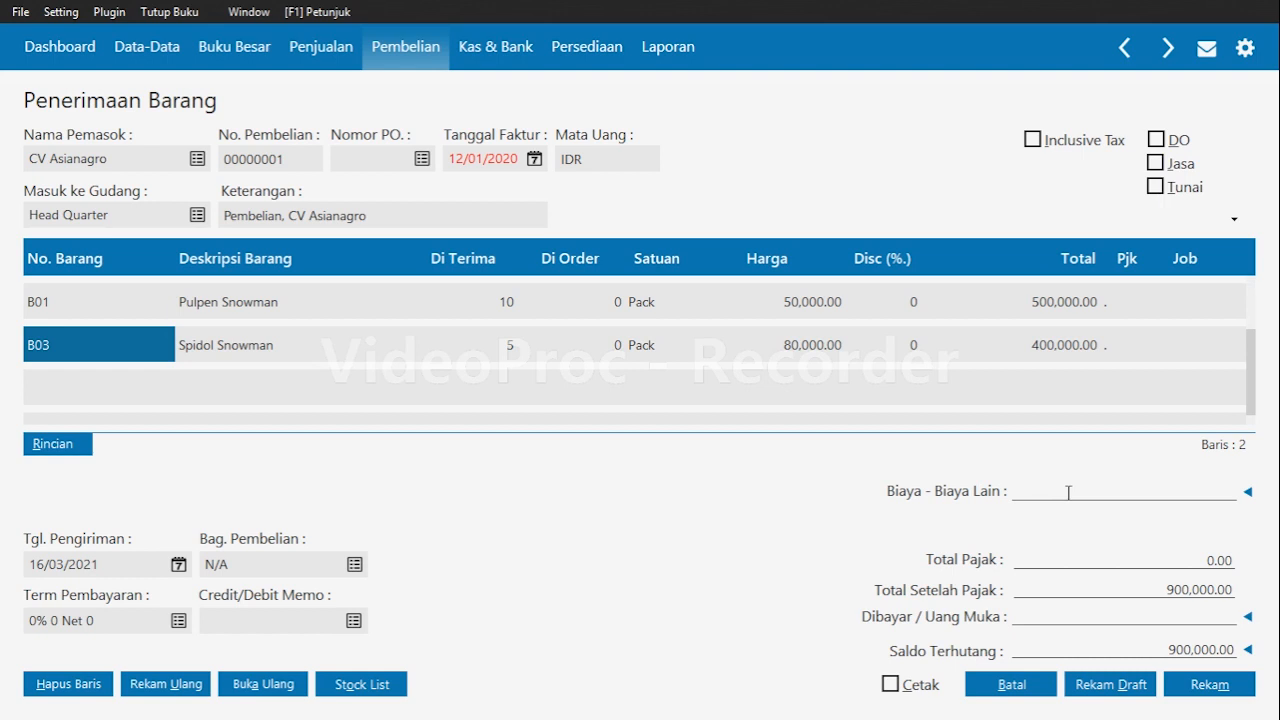
{"action": "type", "text": "50,000"}
{"action": "key", "text": "Return"}
{"action": "left_click", "coordinate": [1224, 677]}
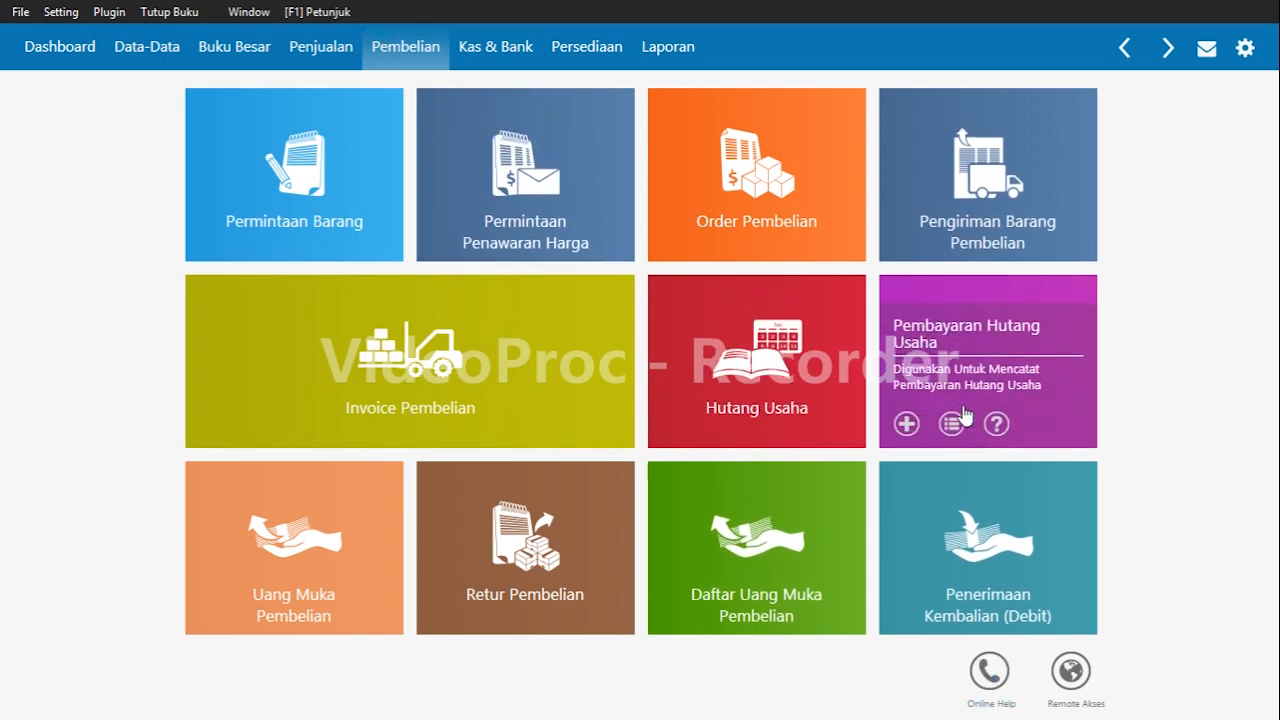
Start a debt payment from the Bank account to CV Asianagro dated 17/01/2020.
{"action": "left_click", "coordinate": [905, 426]}
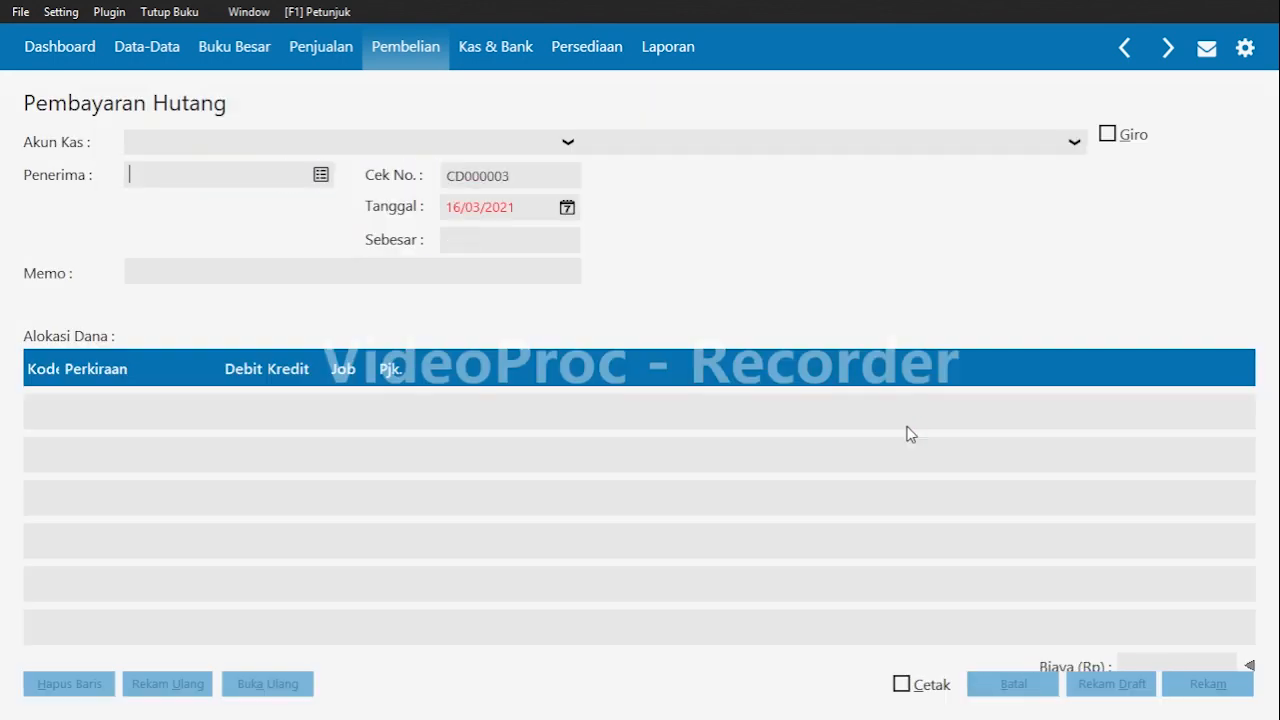
{"action": "left_click", "coordinate": [449, 152]}
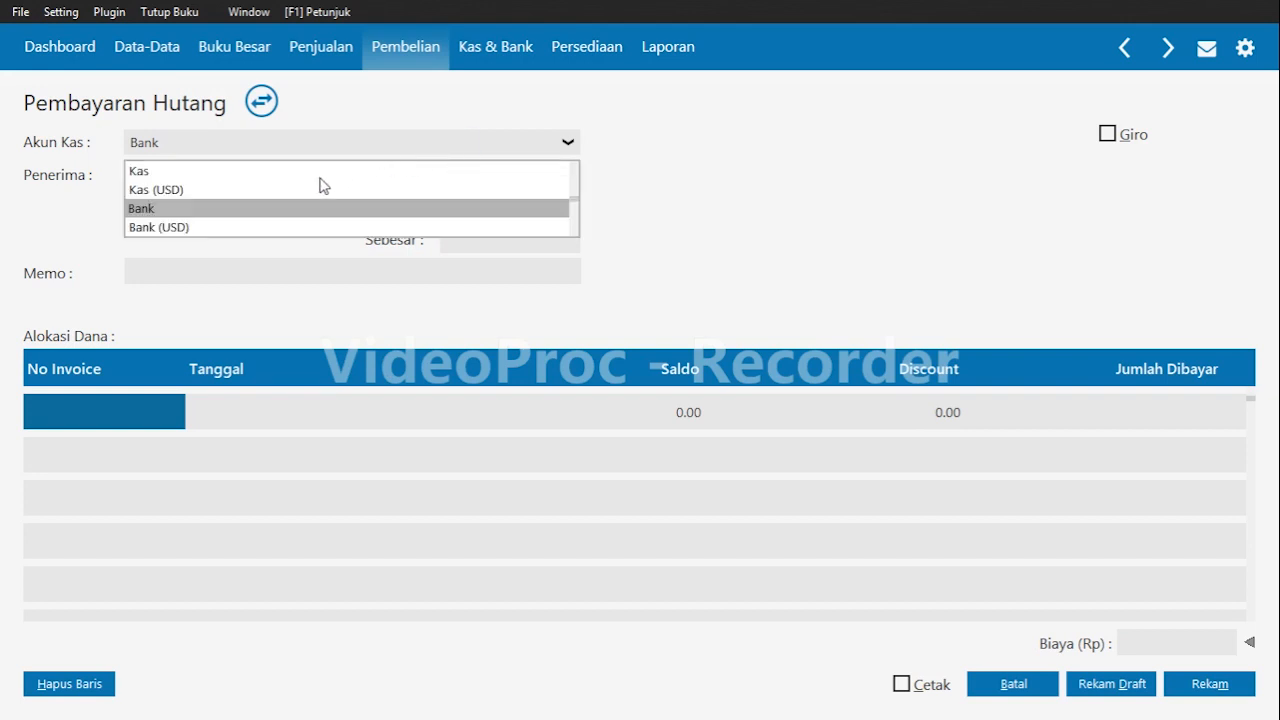
{"action": "left_click", "coordinate": [240, 211]}
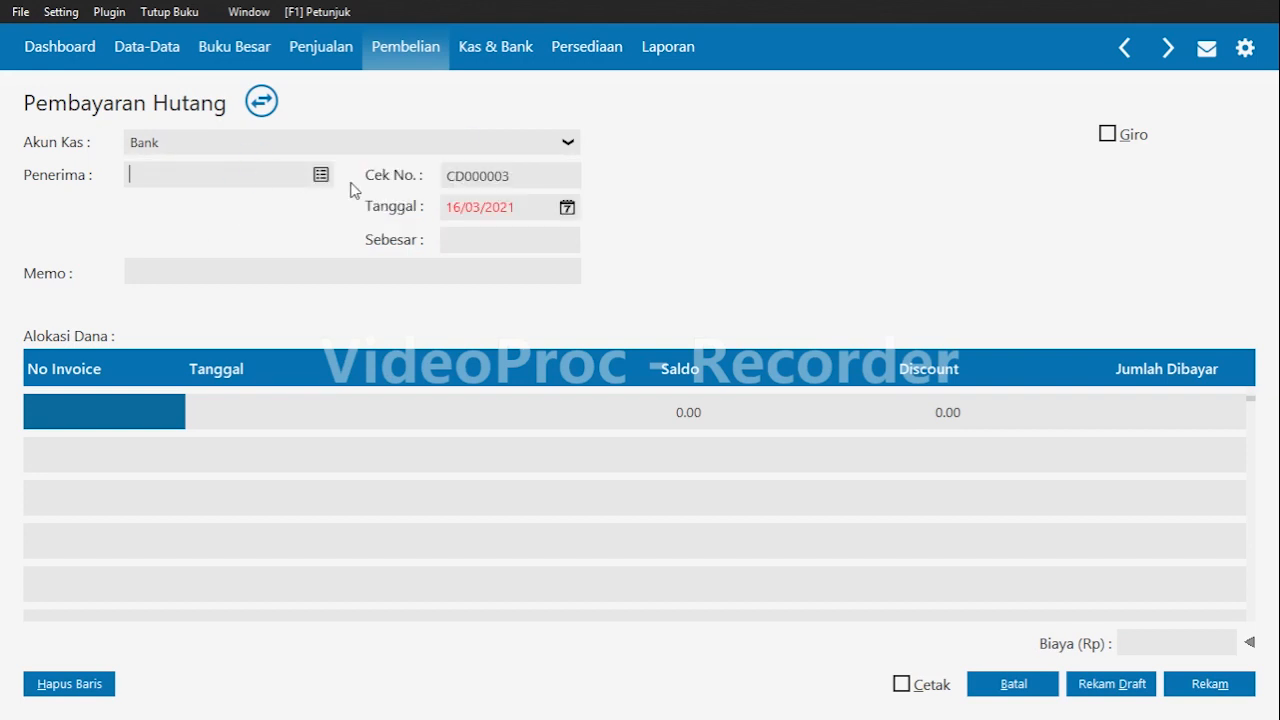
{"action": "left_click", "coordinate": [320, 175]}
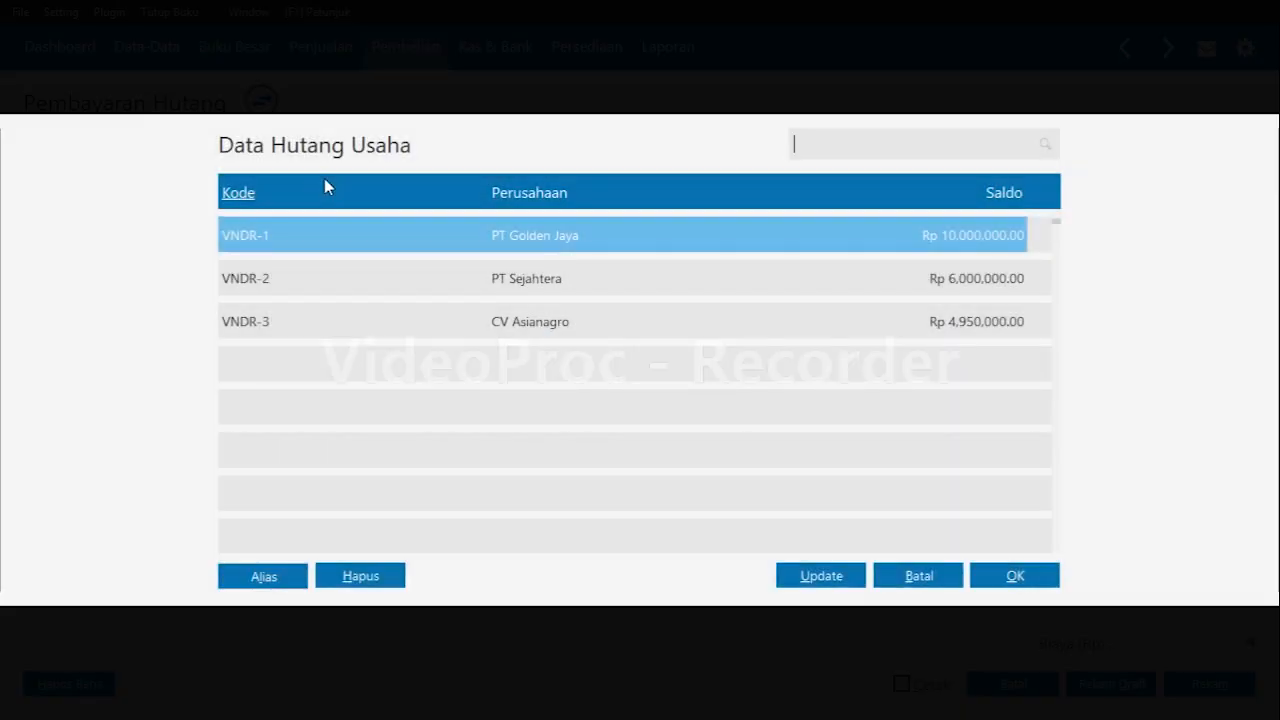
{"action": "left_click", "coordinate": [507, 323]}
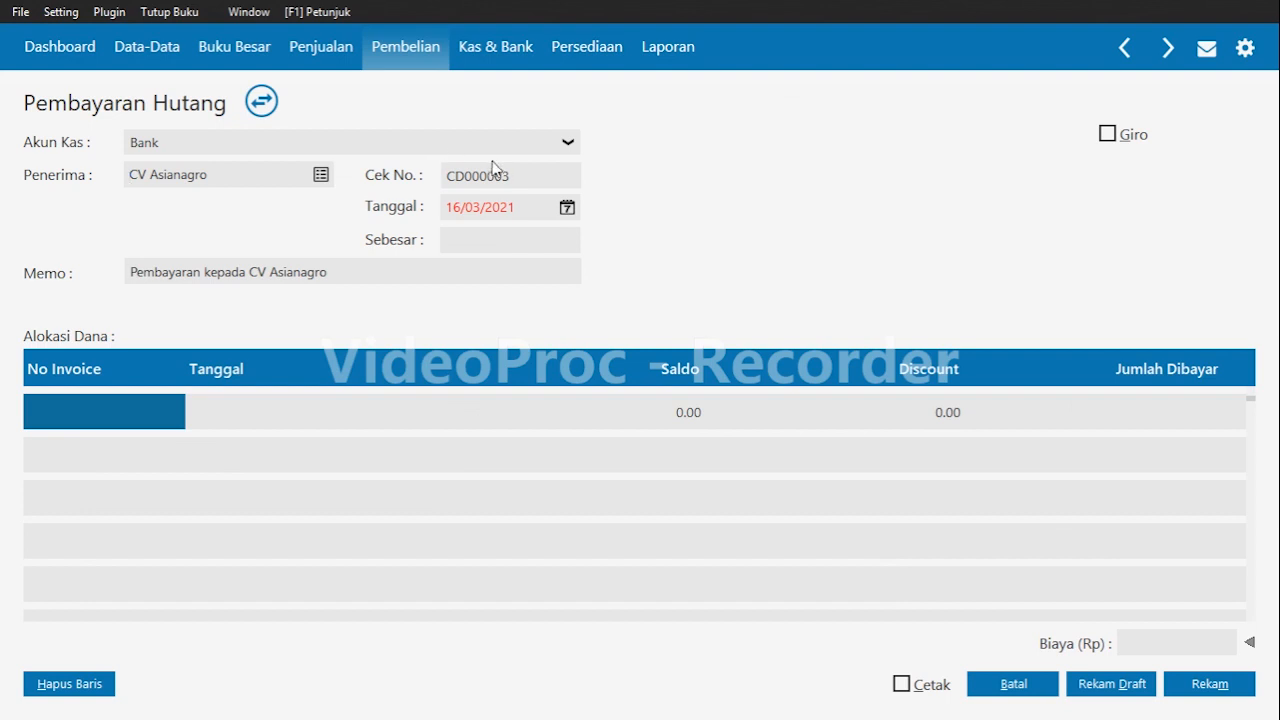
{"action": "left_click", "coordinate": [487, 206]}
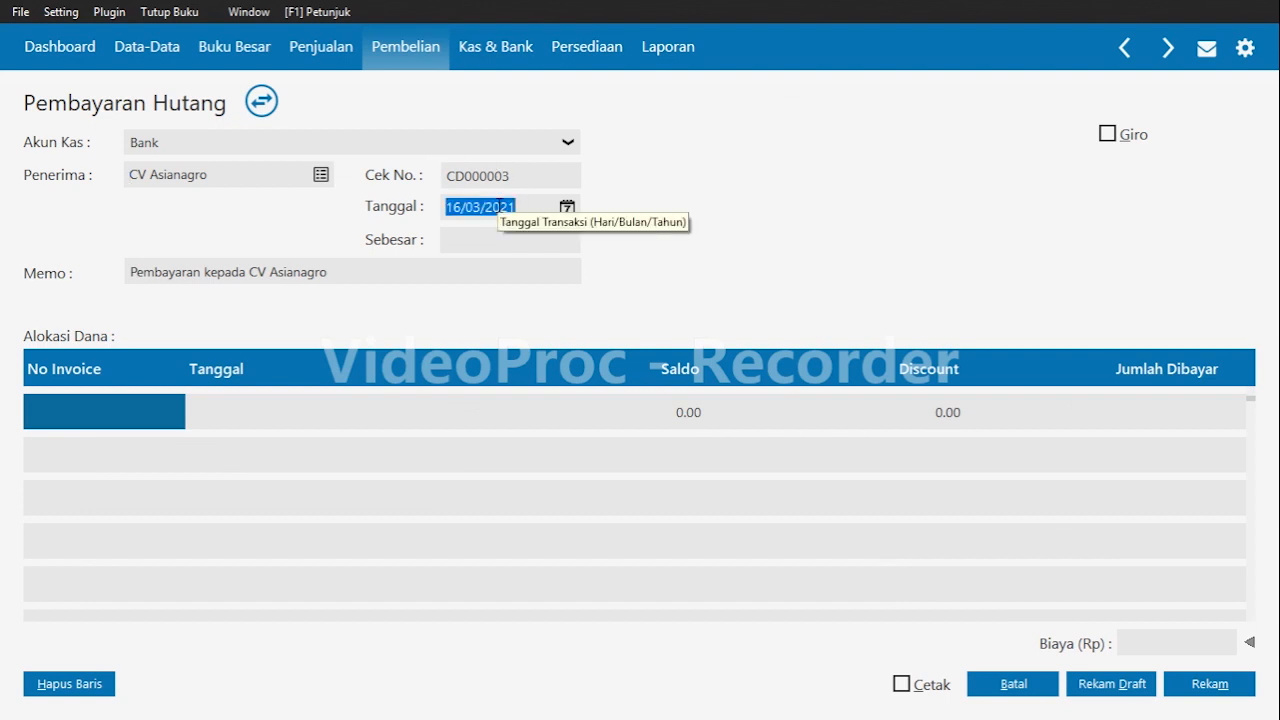
{"action": "type", "text": "17012020"}
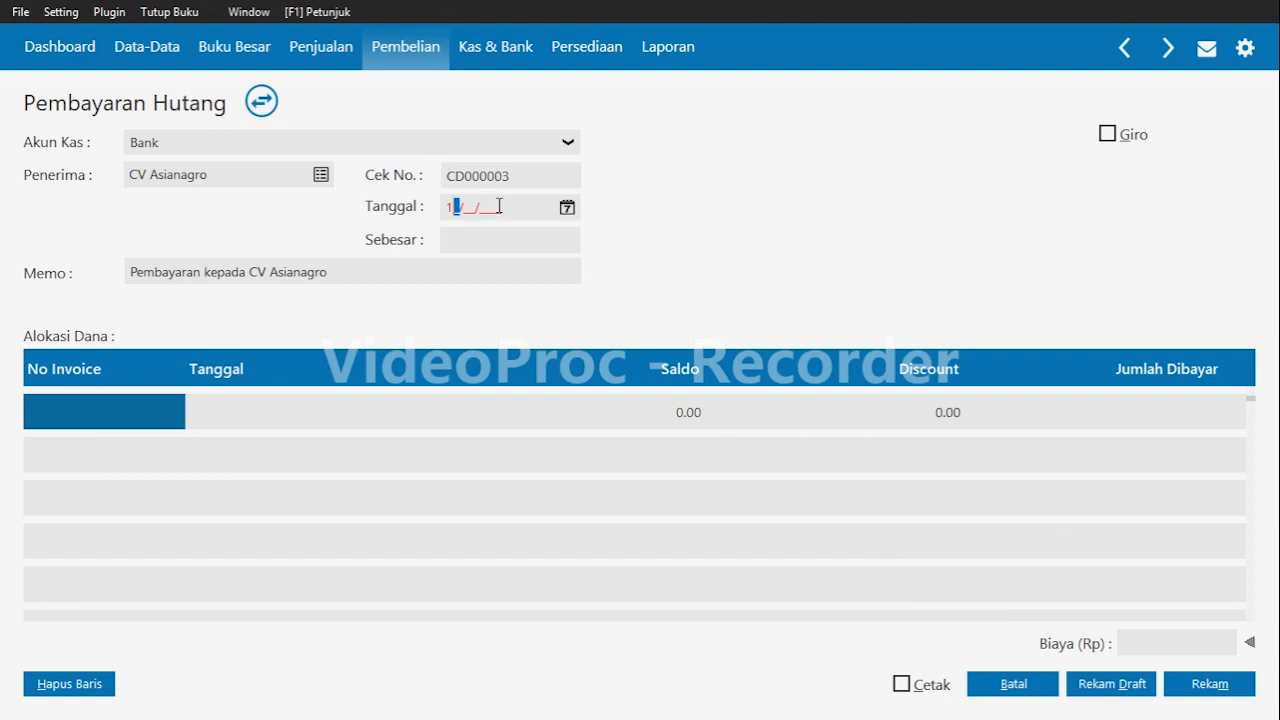
Allocate the debt payment to invoice 00000001.
{"action": "key", "text": "Tab"}
{"action": "key", "text": "Tab"}
{"action": "key", "text": "Tab"}
{"action": "left_click", "coordinate": [66, 398]}
{"action": "double_click", "coordinate": [66, 398]}
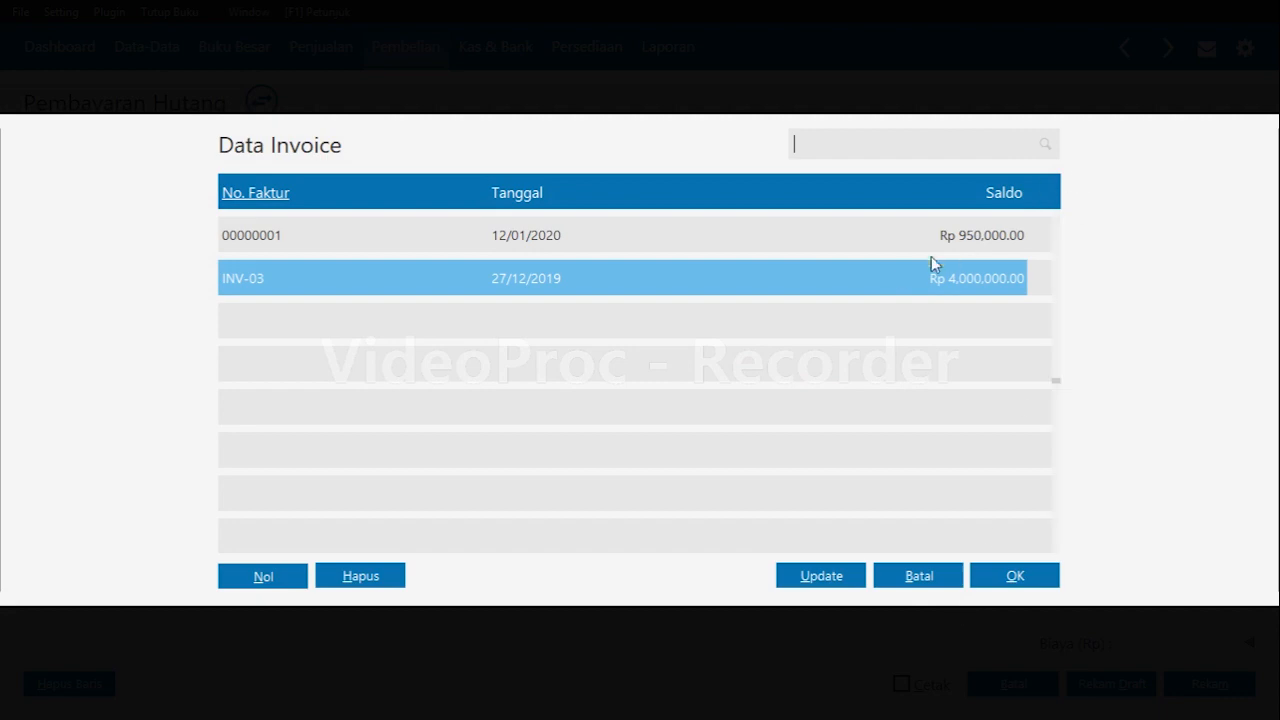
{"action": "left_click", "coordinate": [868, 254]}
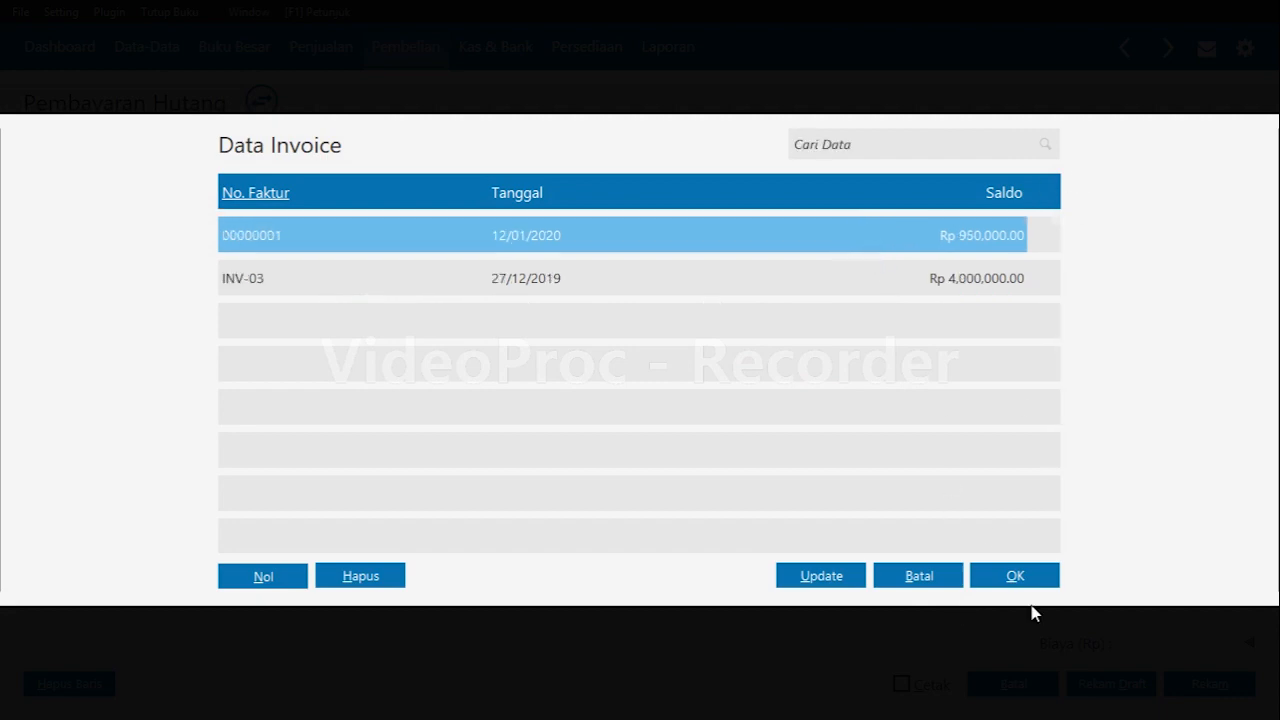
{"action": "left_click", "coordinate": [1024, 578]}
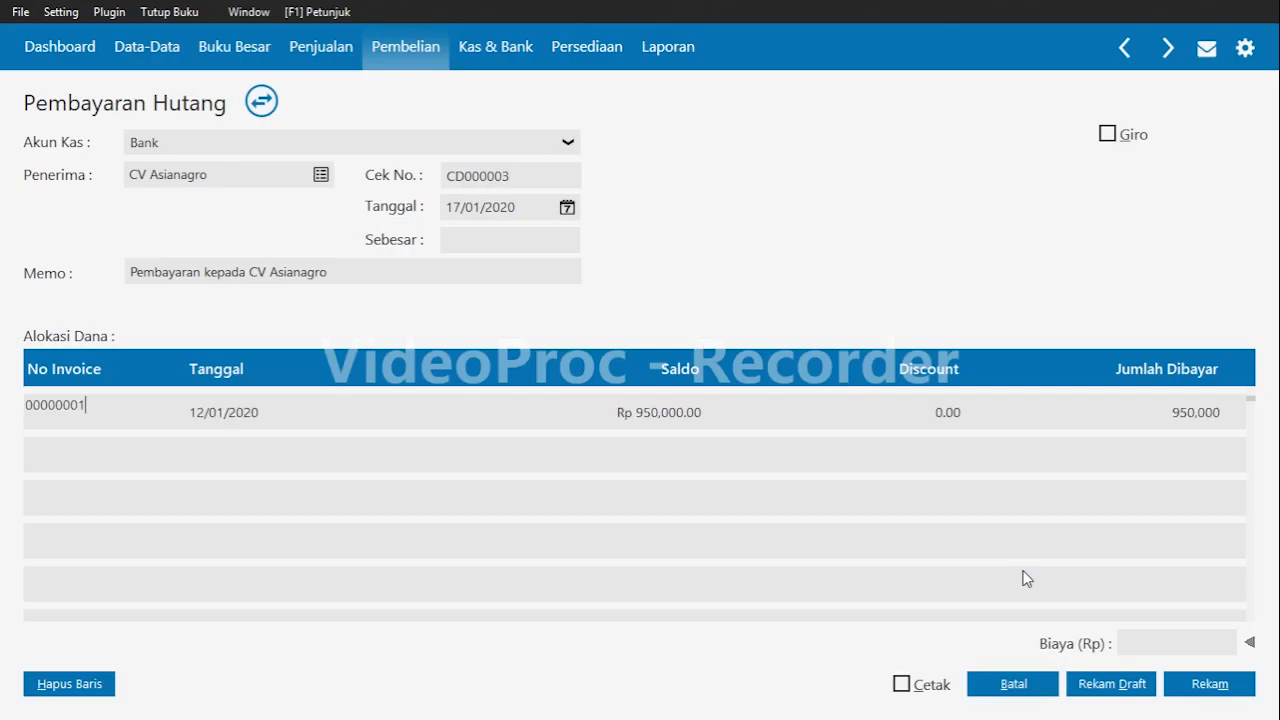
Replace the memo with "Pembayaran atas invoice No.0000001, melalui Bank".
{"action": "left_click", "coordinate": [428, 268]}
{"action": "key", "text": "BackSpace"}
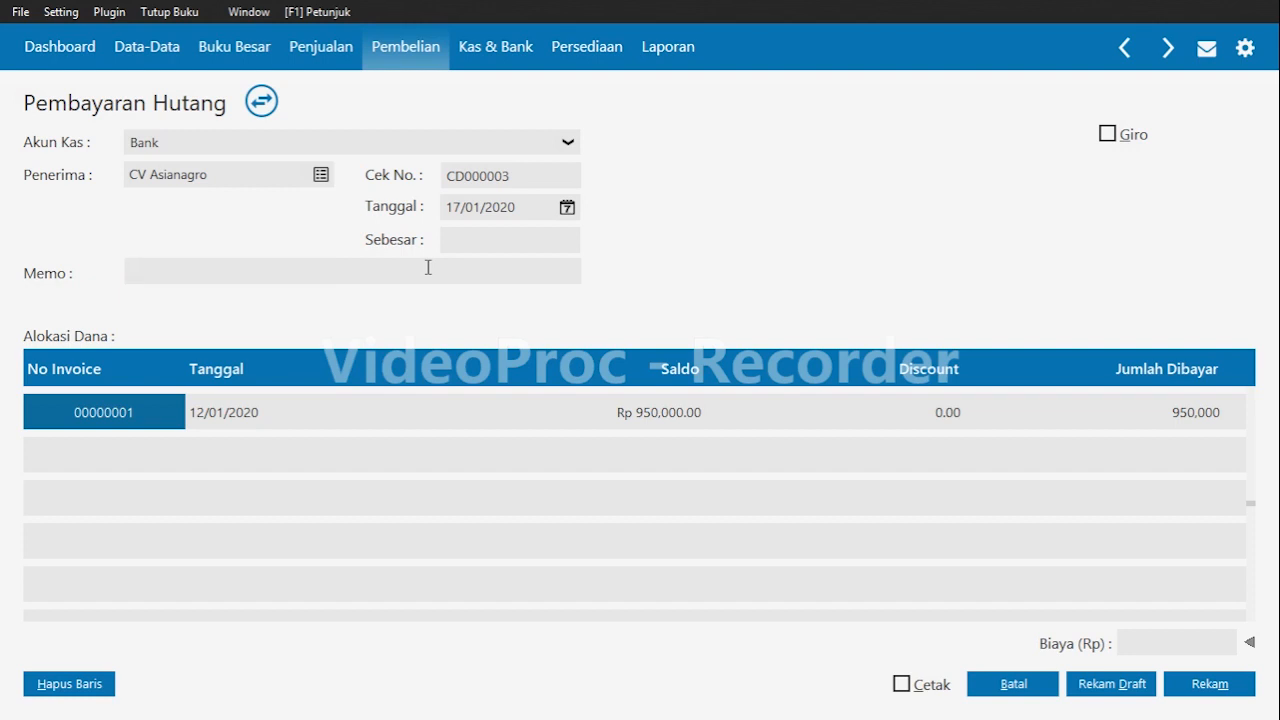
{"action": "type", "text": "Pembayaran atas in"}
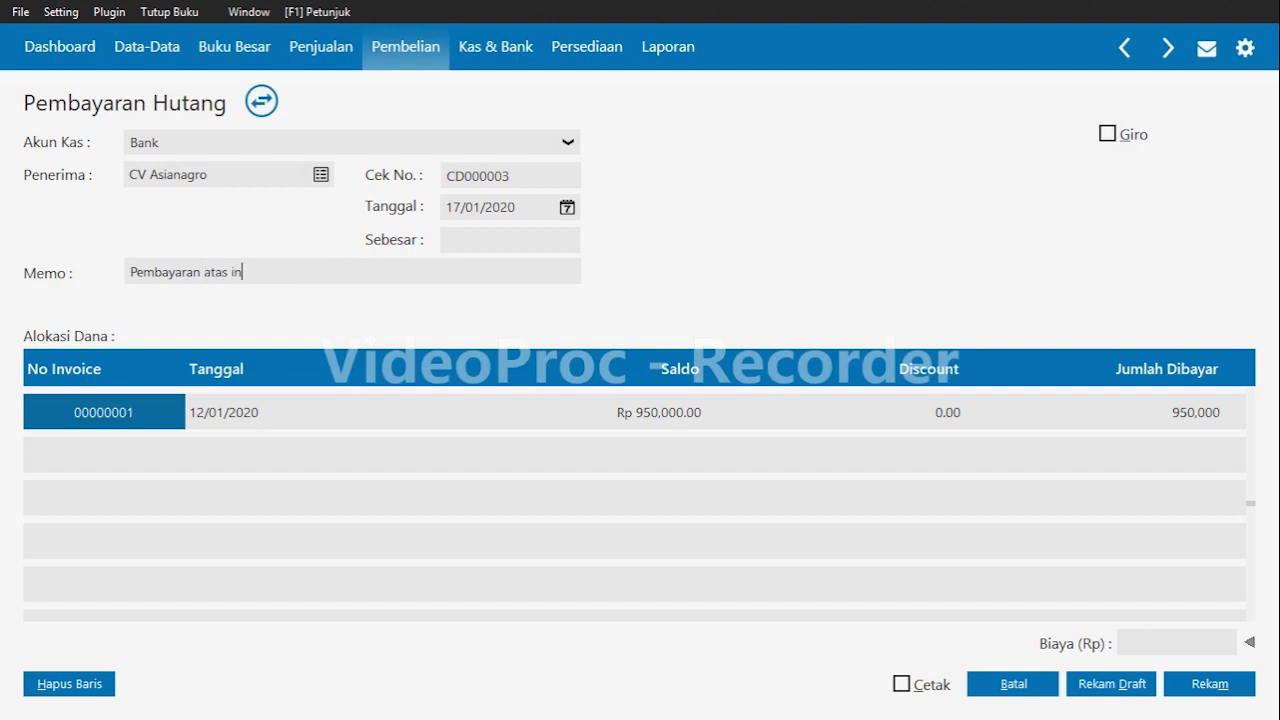
{"action": "type", "text": "voice No.0000001"}
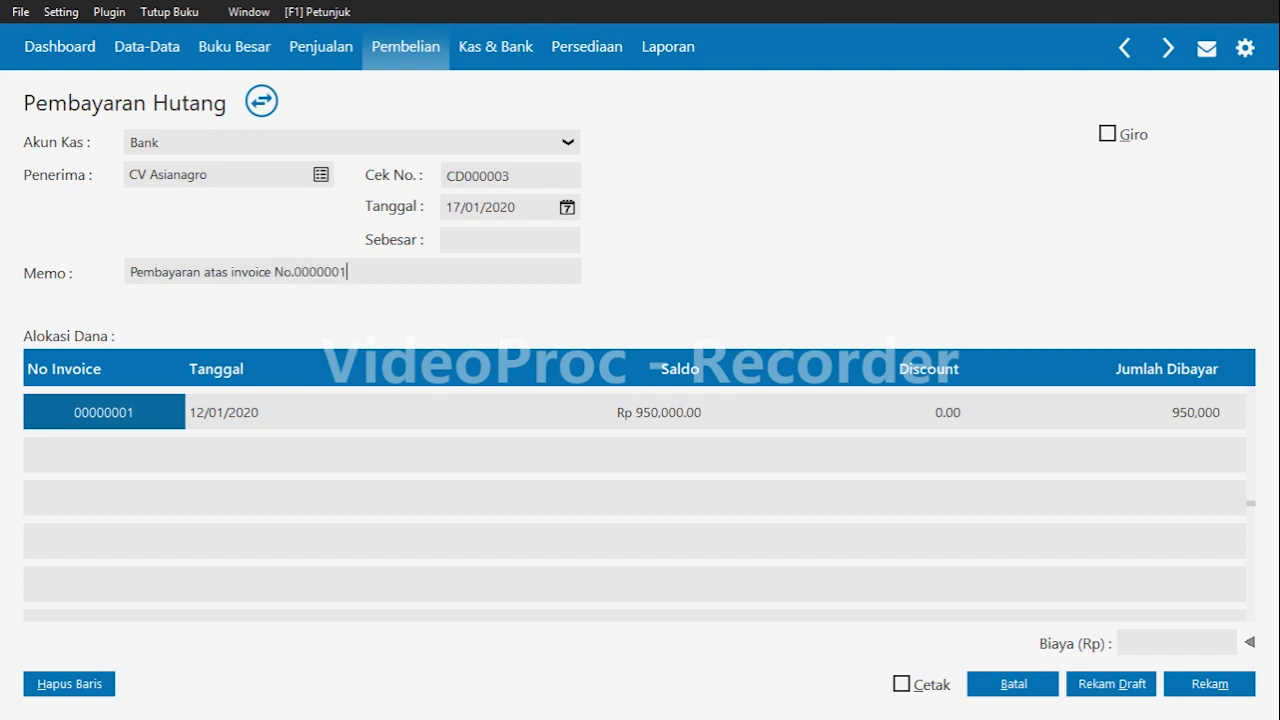
{"action": "type", "text": ", melalui Banj"}
{"action": "key", "text": "BackSpace"}
{"action": "type", "text": "k"}
Enter a 19,000 discount on invoice 00000001's allocation line.
{"action": "left_click", "coordinate": [960, 412]}
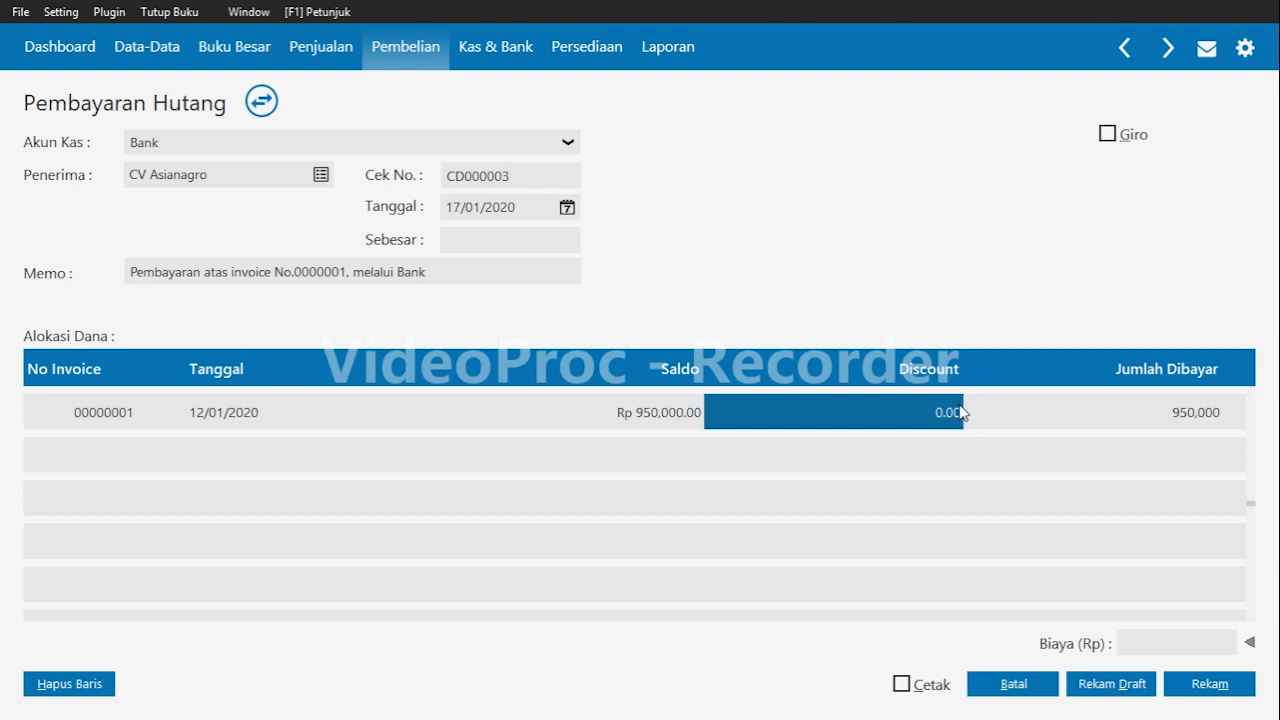
{"action": "type", "text": "19"}
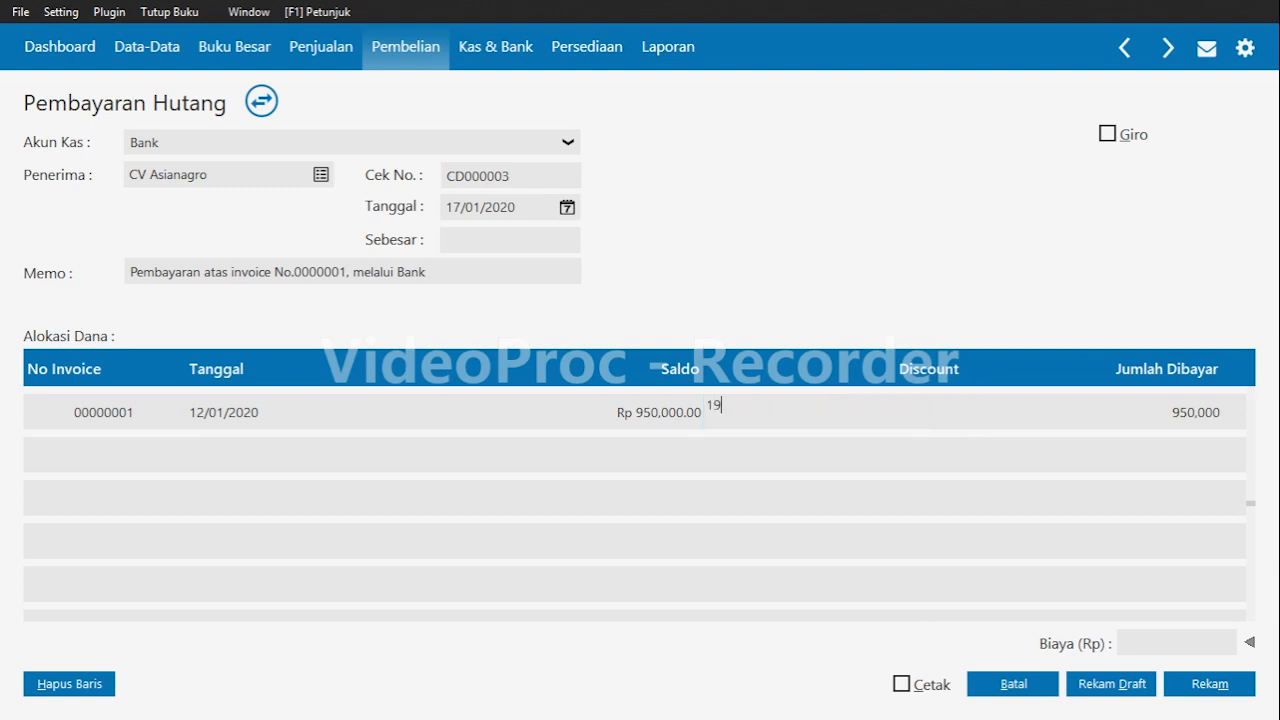
{"action": "type", "text": ",000"}
{"action": "key", "text": "Tab"}
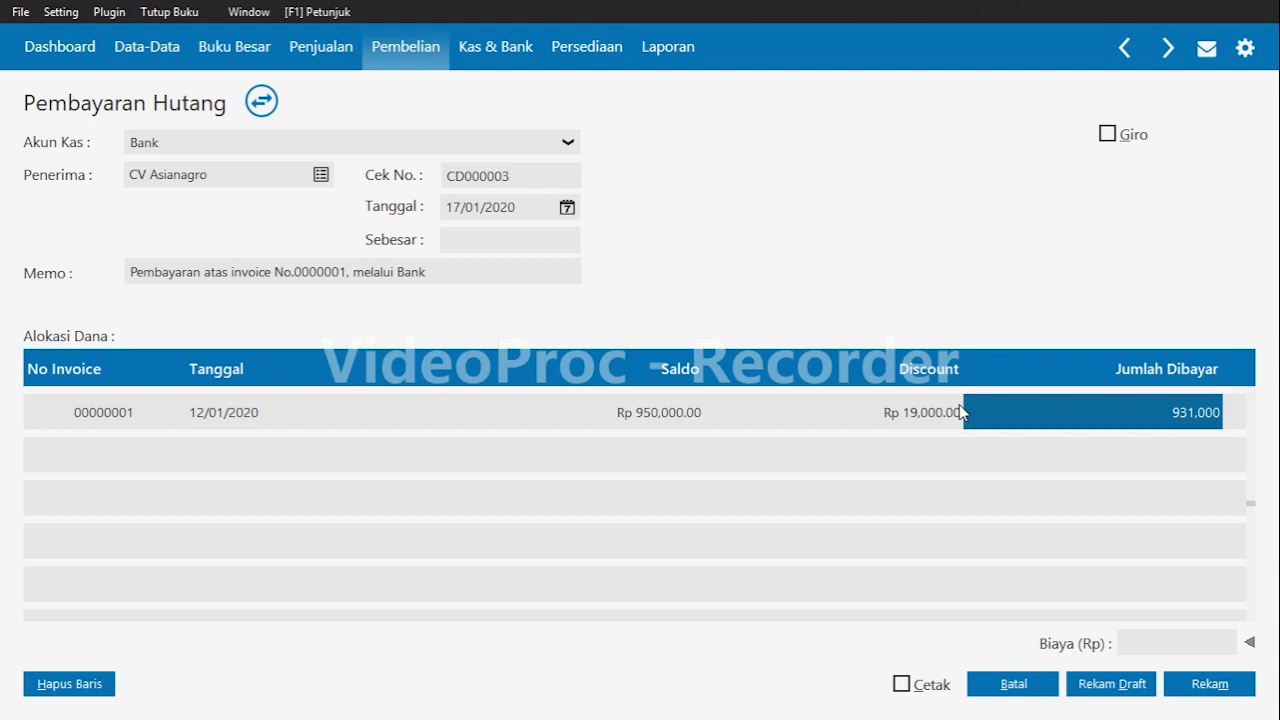
{"action": "key", "text": "Tab"}
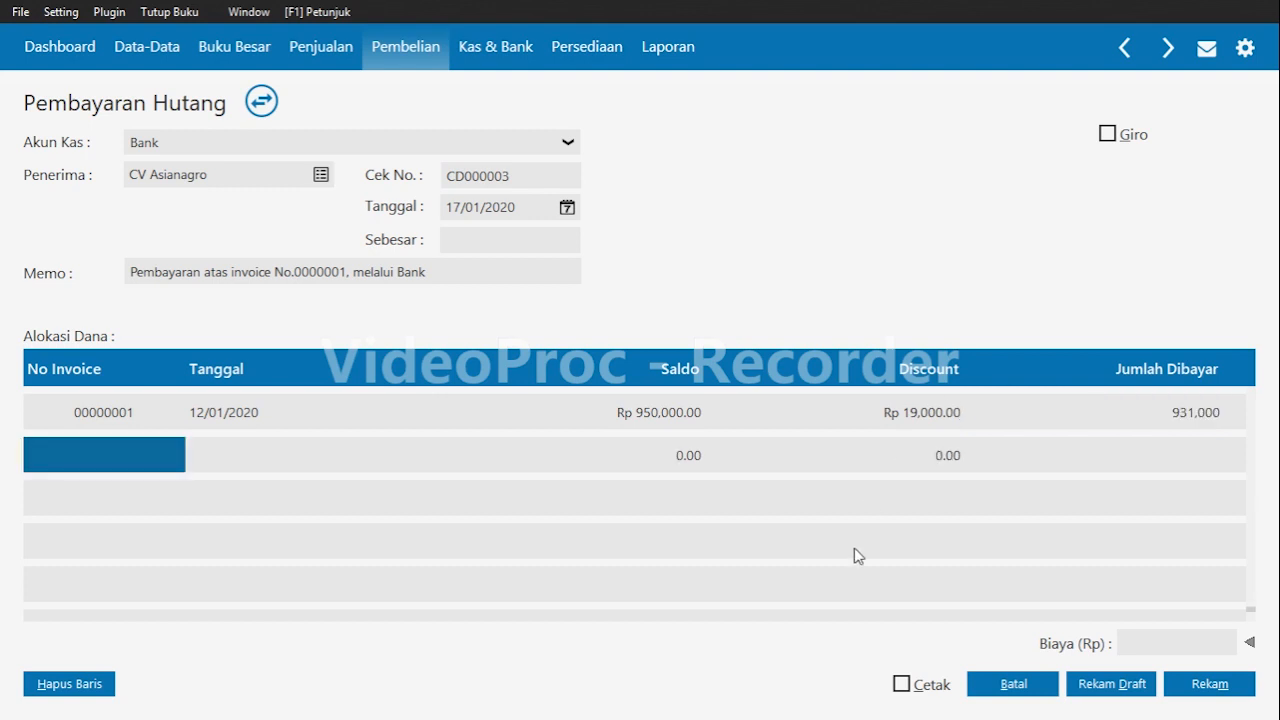
Fill in the payment amount and save the debt payment.
{"action": "left_click", "coordinate": [463, 238]}
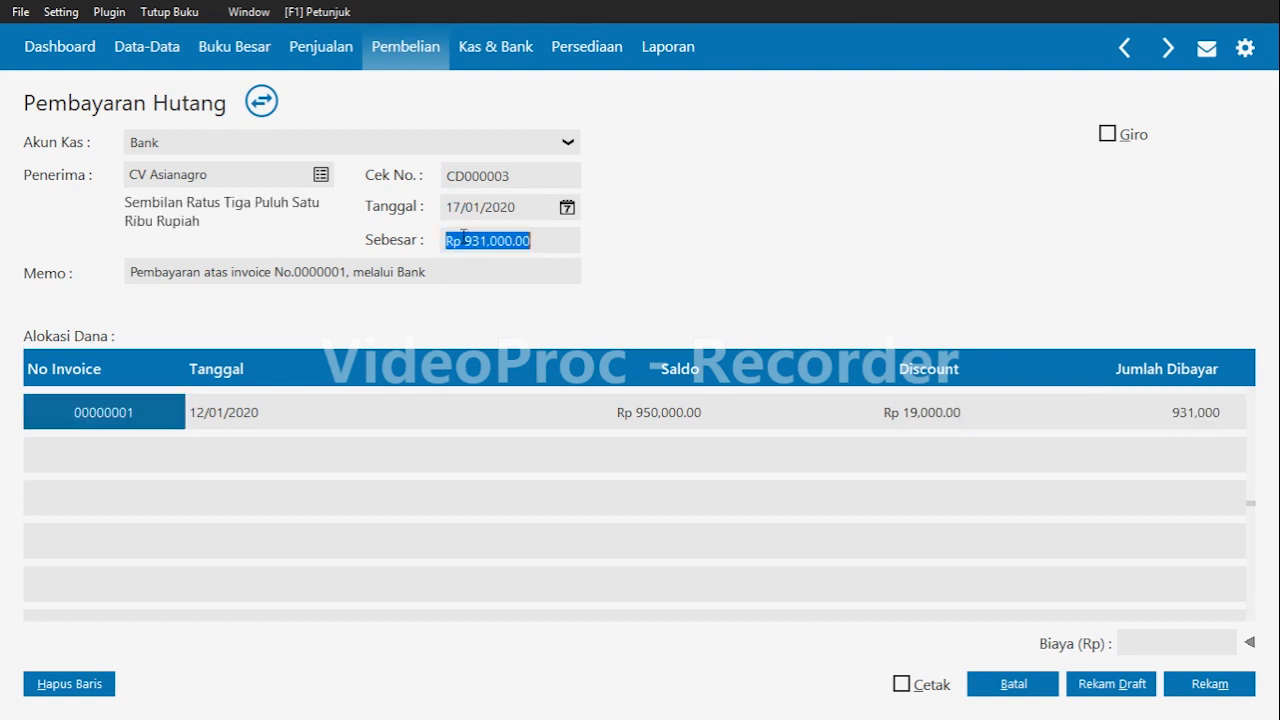
{"action": "left_click", "coordinate": [1202, 428]}
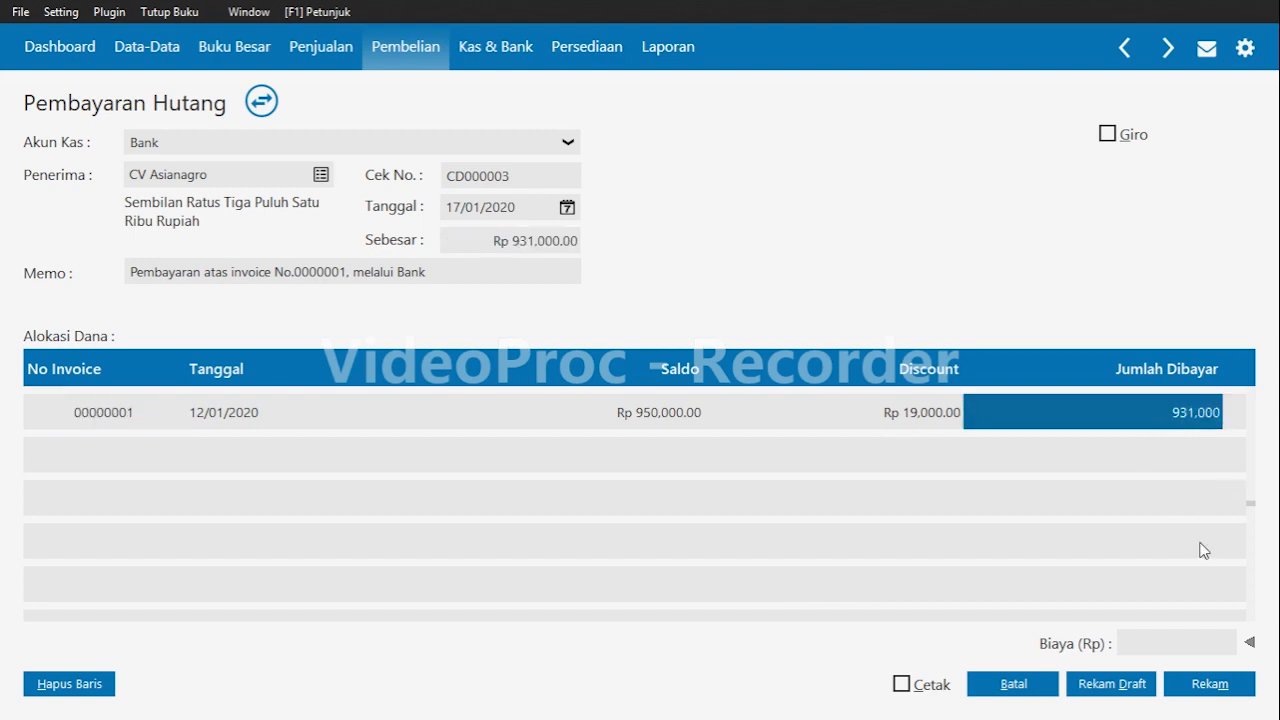
{"action": "left_click", "coordinate": [1226, 690]}
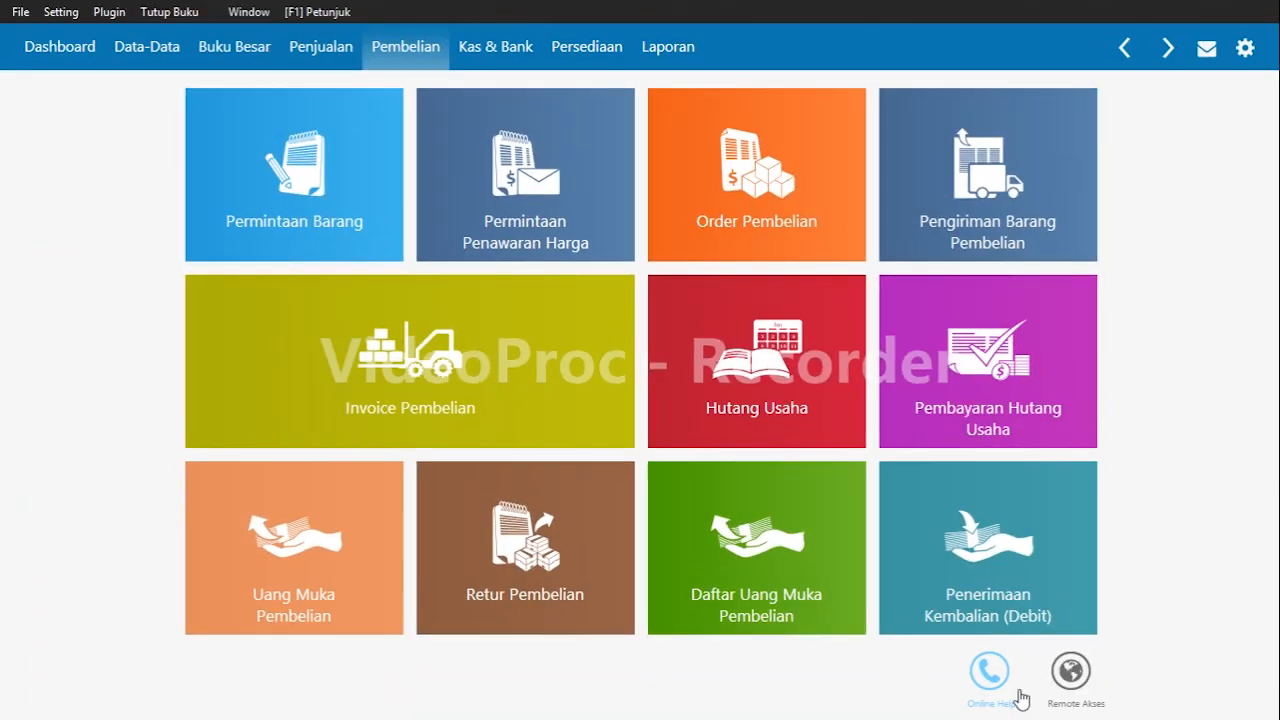
Start a new sales order for customer CV Cemerlang dated 20/01/2020.
{"action": "left_click", "coordinate": [310, 50]}
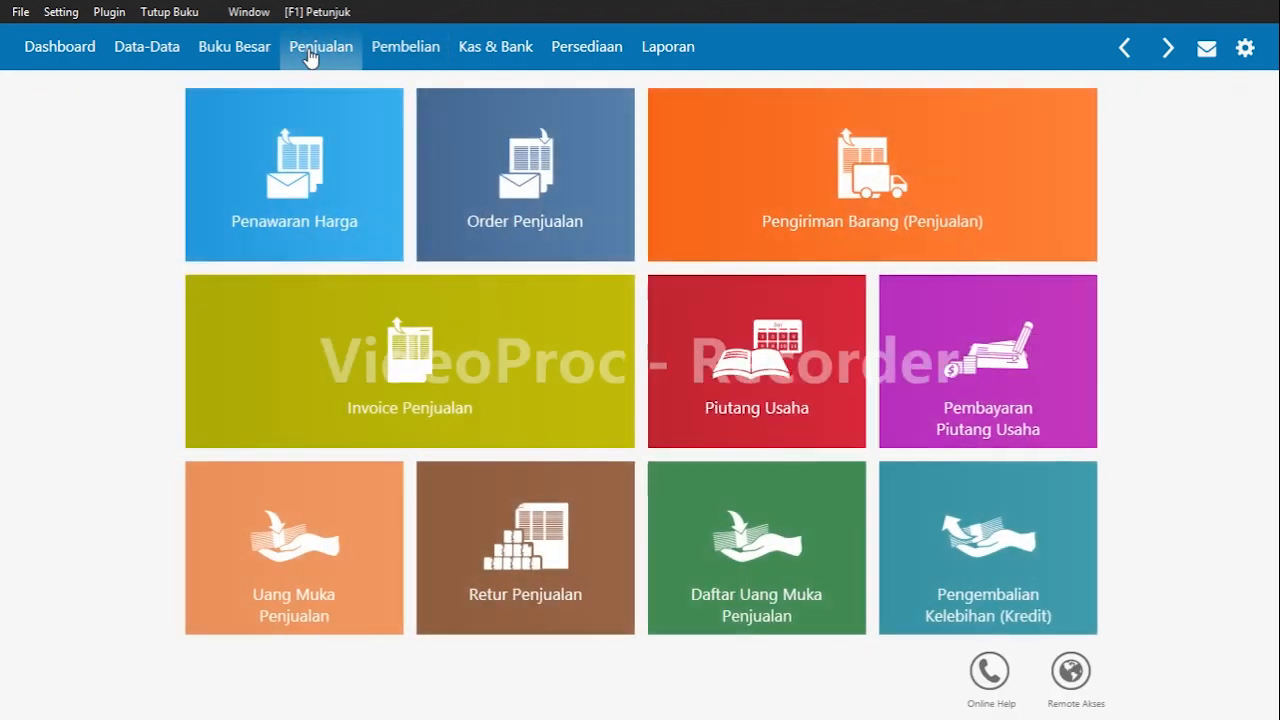
{"action": "mouse_move", "coordinate": [440, 235]}
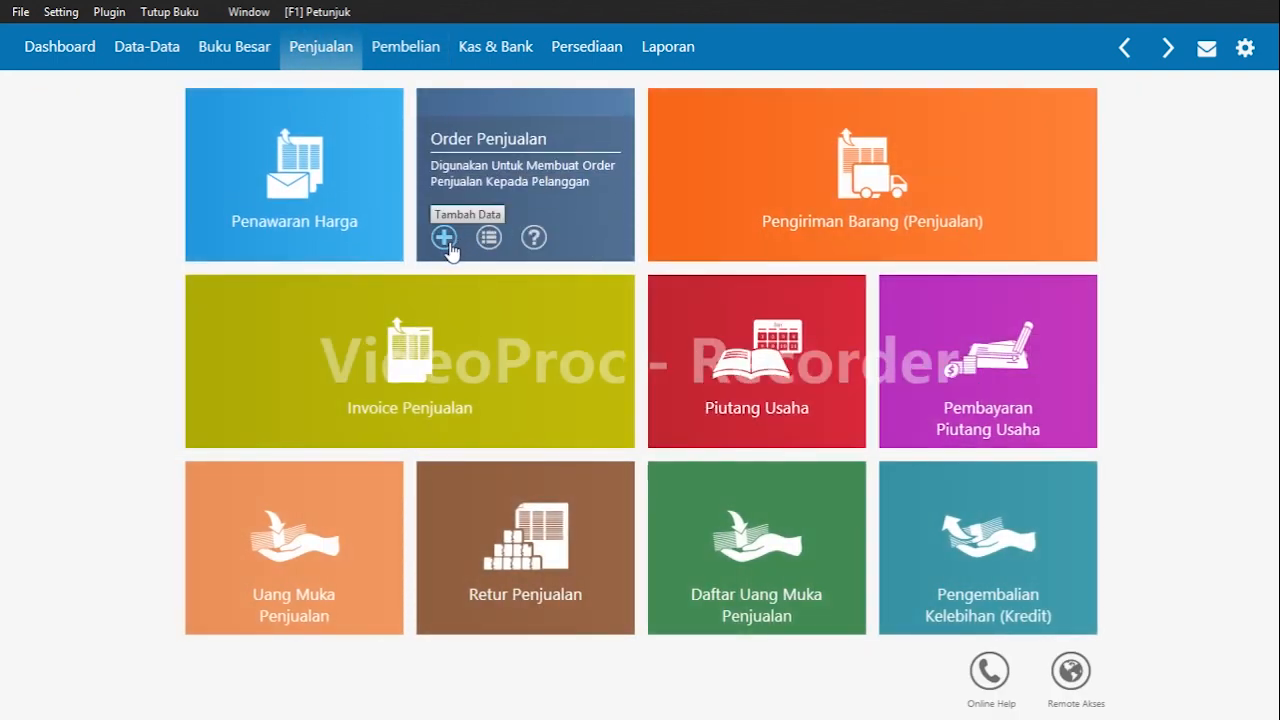
{"action": "left_click", "coordinate": [445, 238]}
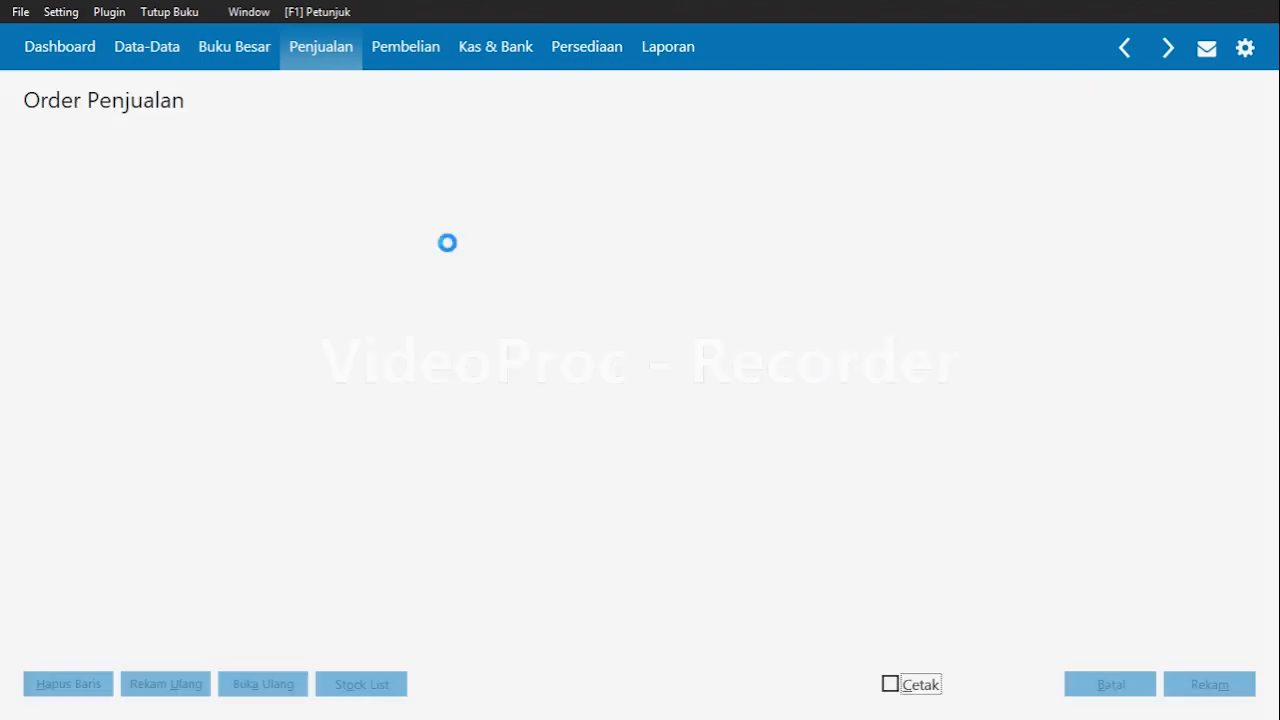
{"action": "left_click", "coordinate": [200, 162]}
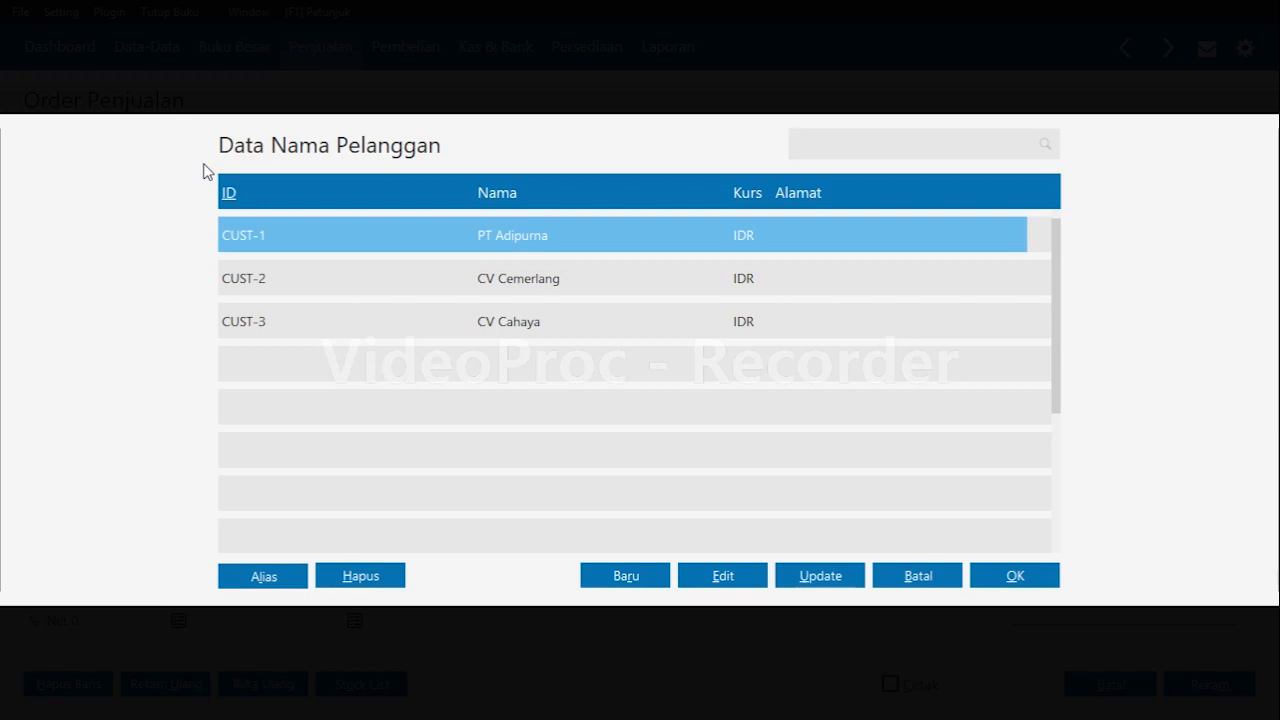
{"action": "left_click", "coordinate": [863, 276]}
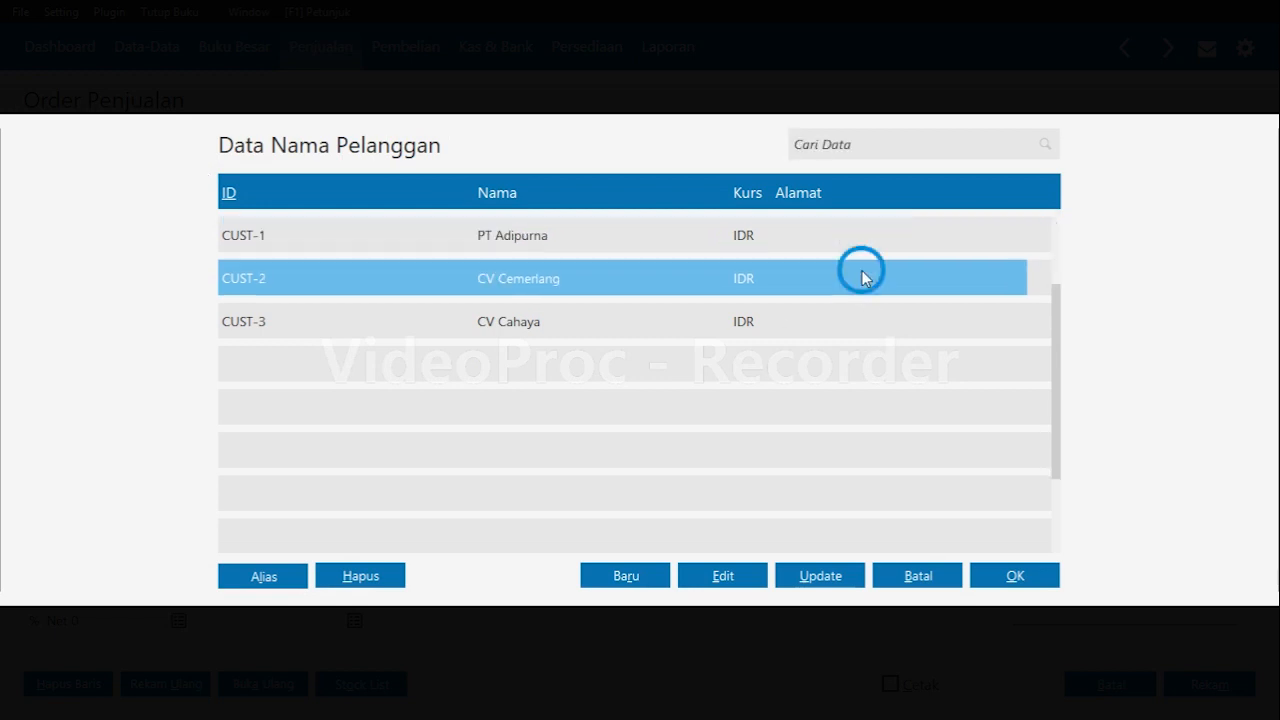
{"action": "left_click", "coordinate": [1038, 582]}
{"action": "left_click", "coordinate": [505, 160]}
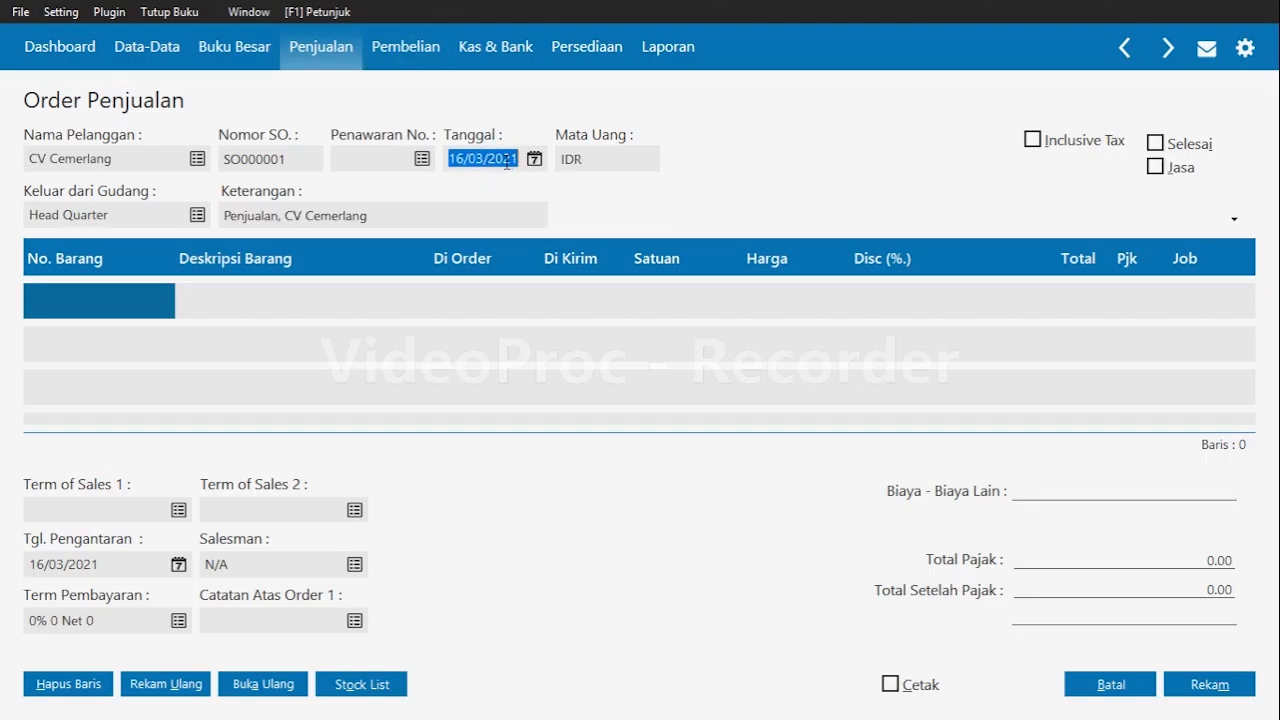
{"action": "type", "text": "20012020"}
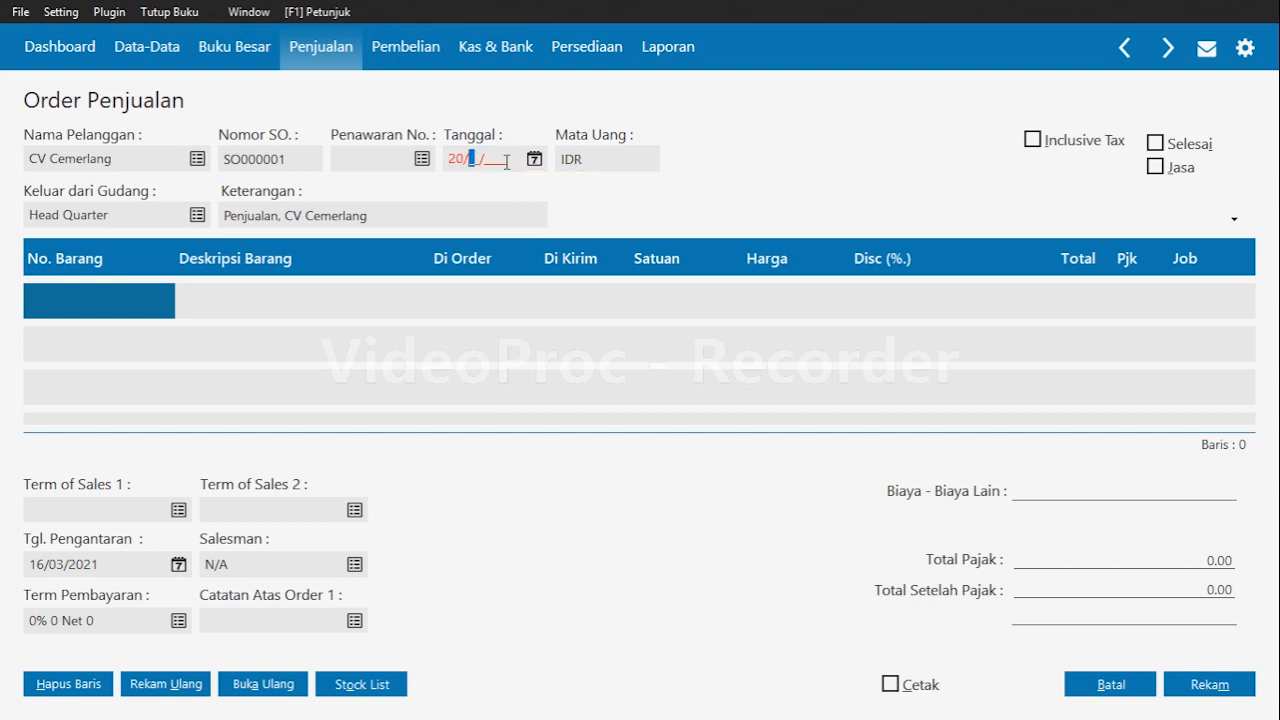
{"action": "key", "text": "Tab"}
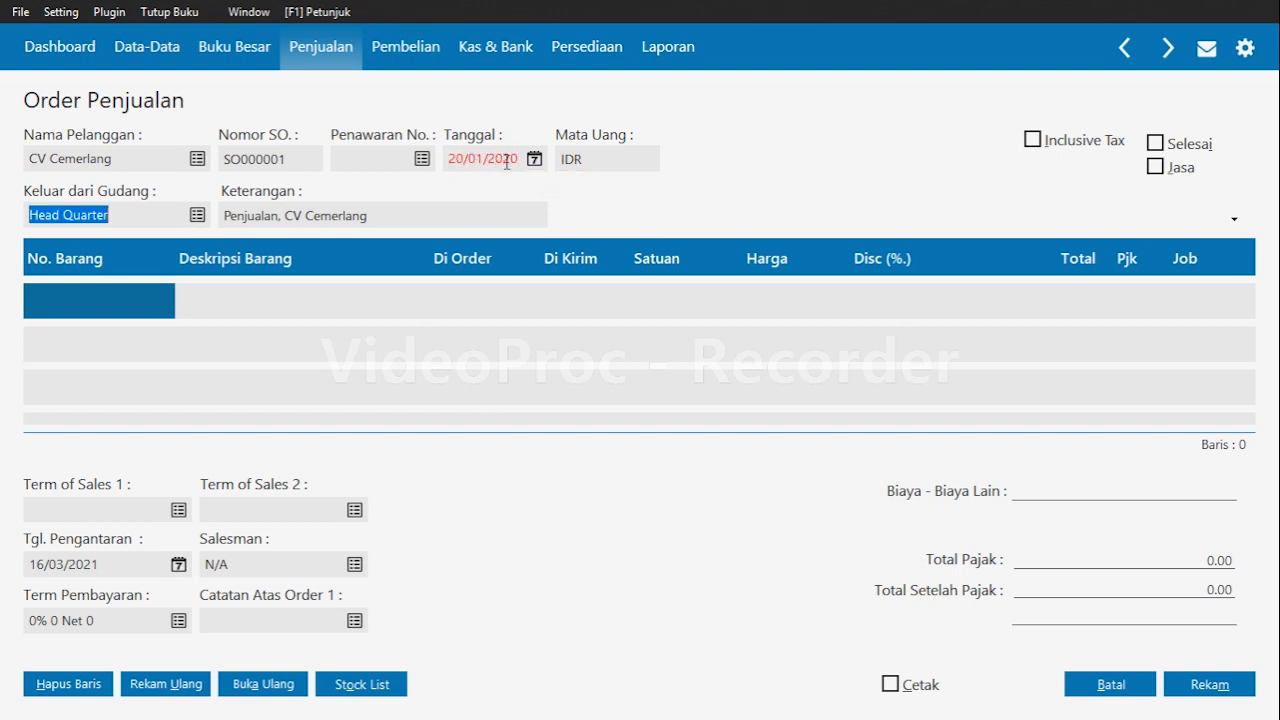
Add item B01 Pulpen Snowman to the sales order with quantity 10, price 55,000 and VAT.
{"action": "left_click", "coordinate": [78, 310]}
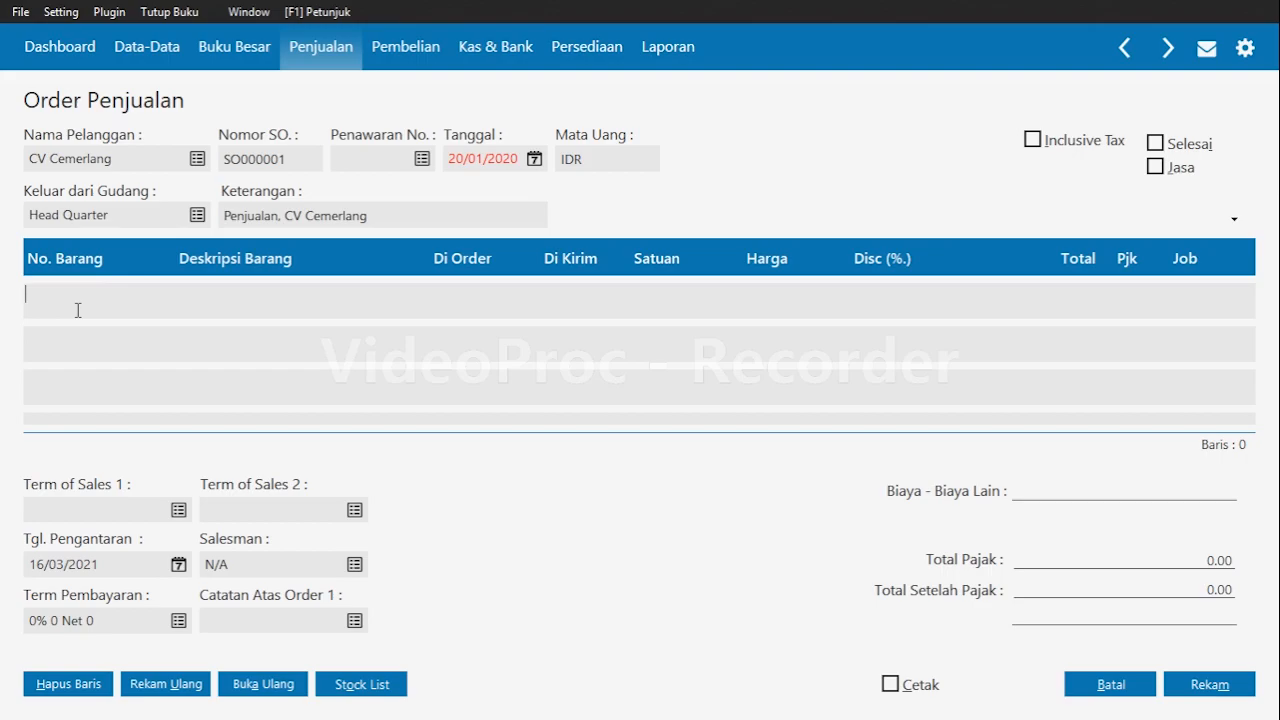
{"action": "double_click", "coordinate": [78, 310]}
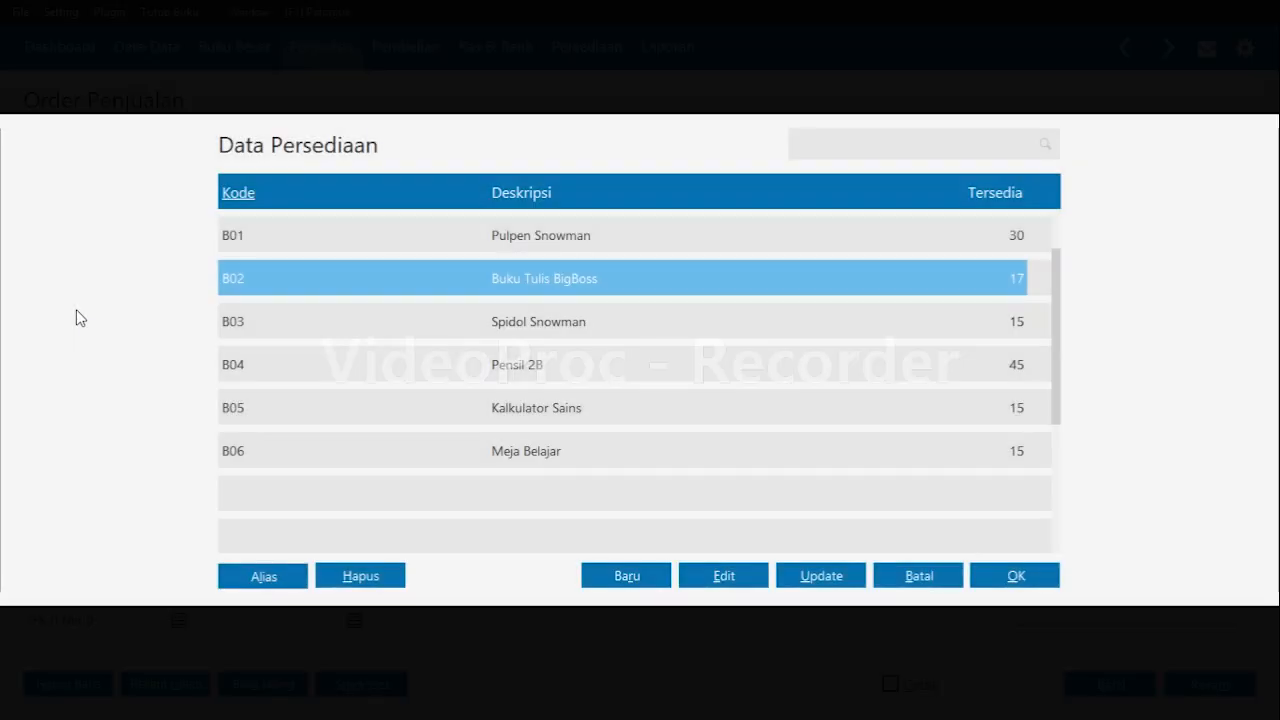
{"action": "key", "text": "Return"}
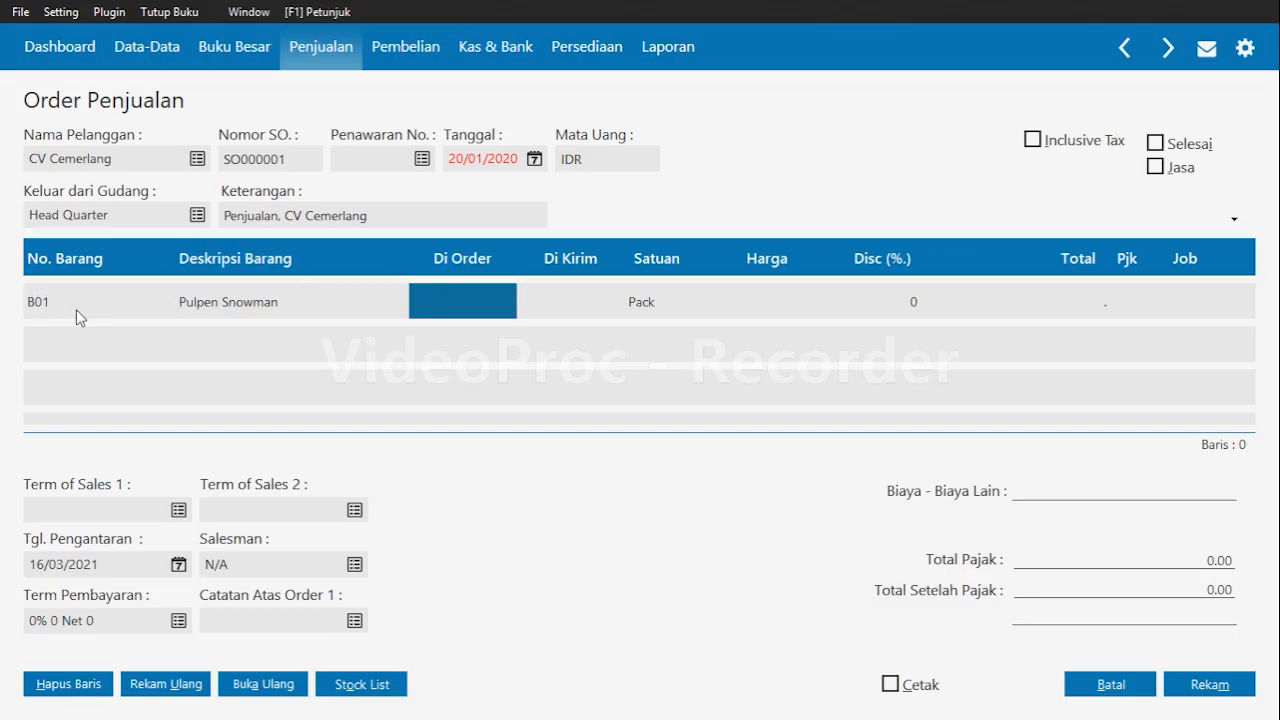
{"action": "type", "text": "10"}
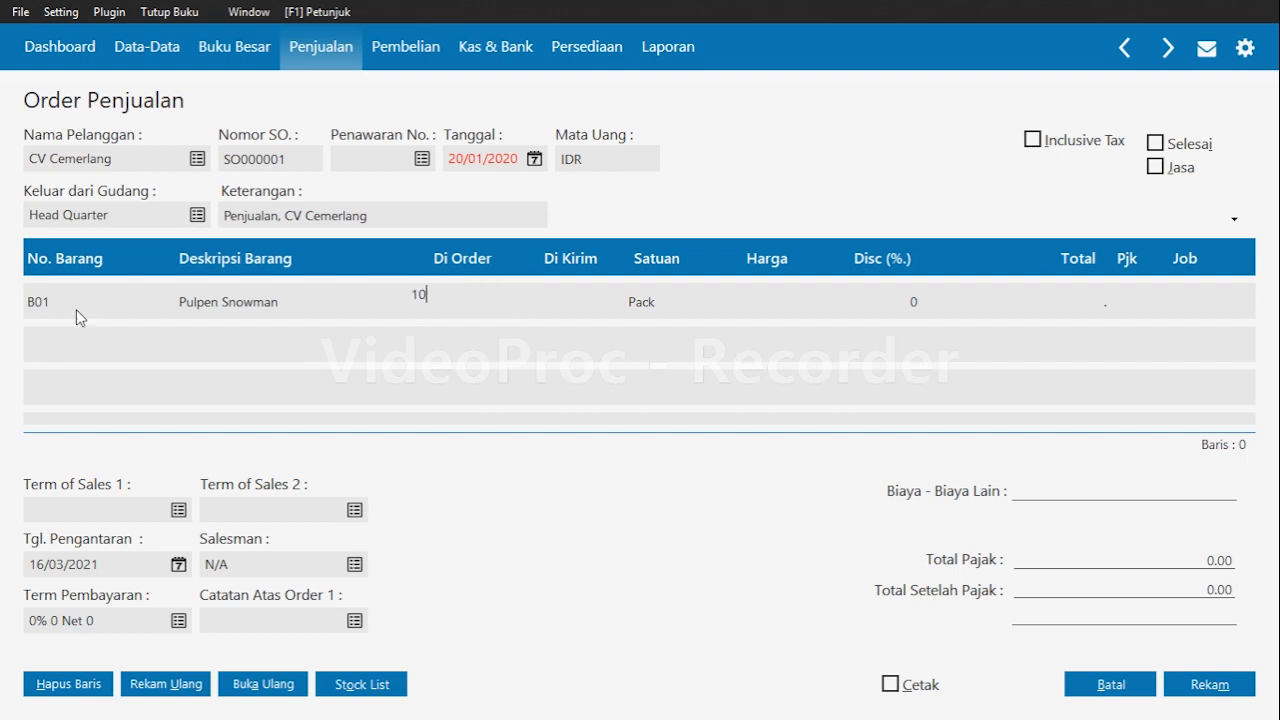
{"action": "key", "text": "Return"}
{"action": "key", "text": "Return"}
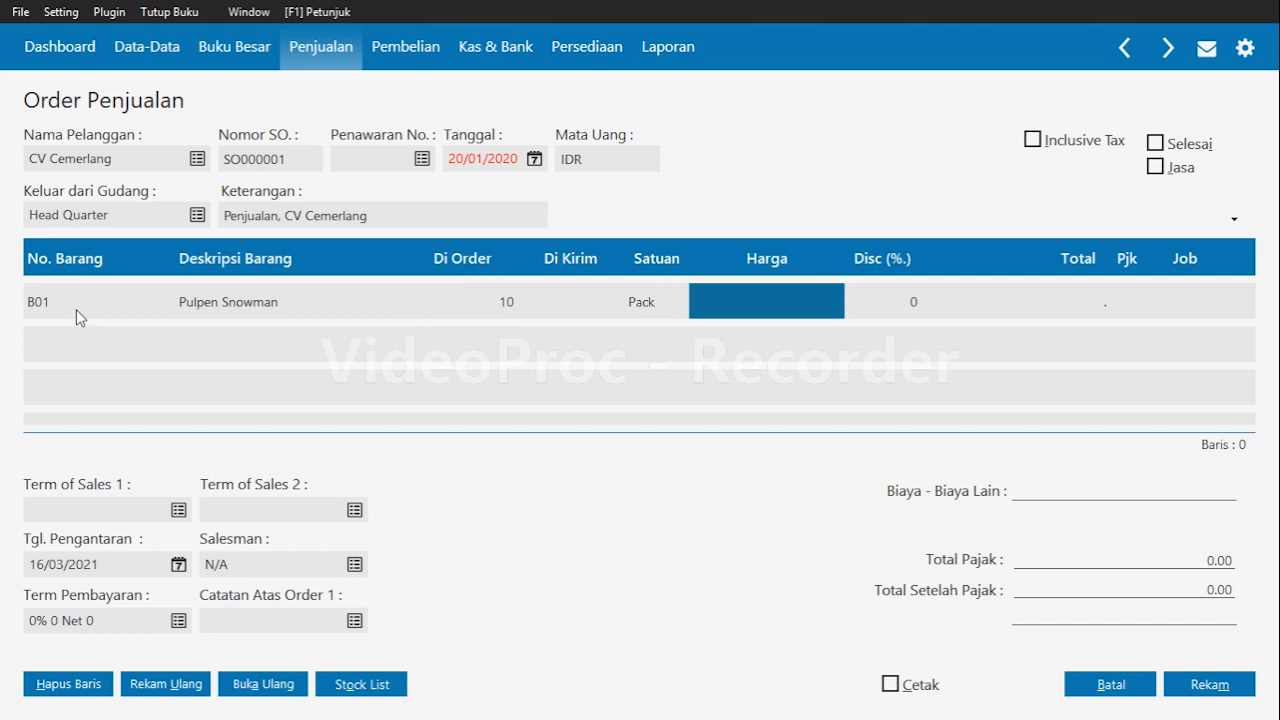
{"action": "type", "text": "55000"}
{"action": "key", "text": "Return"}
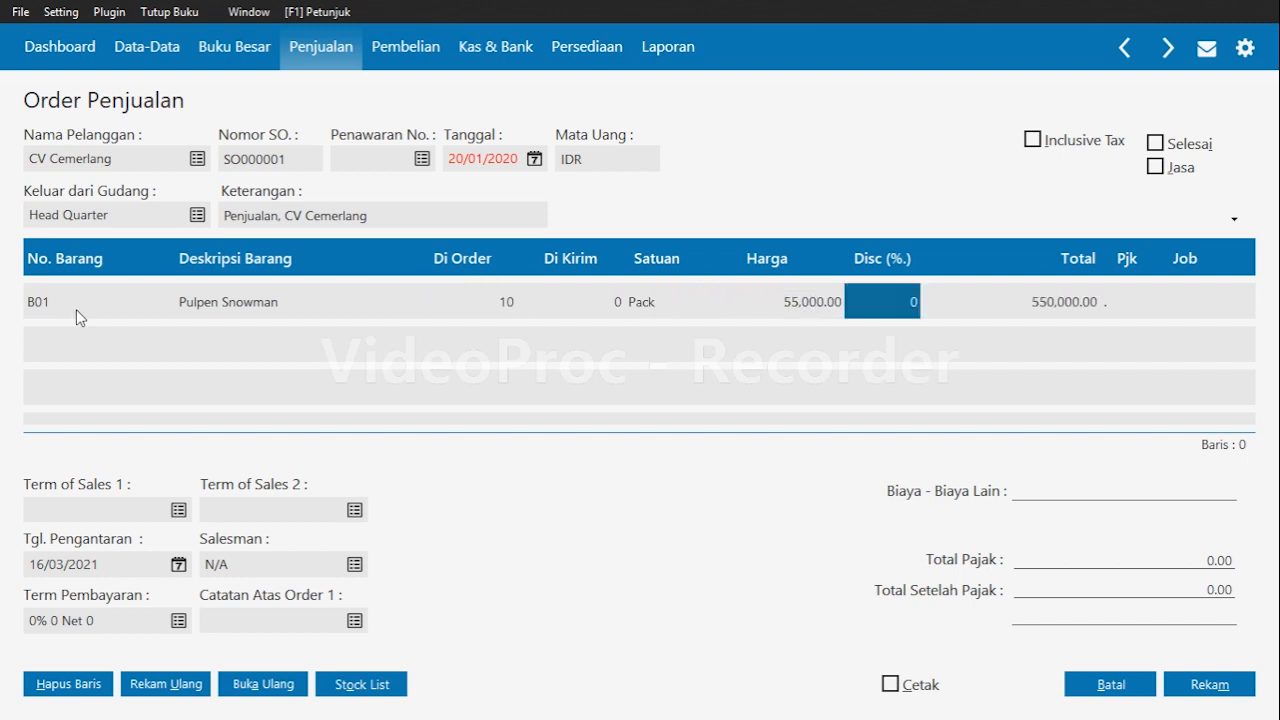
{"action": "key", "text": "Return"}
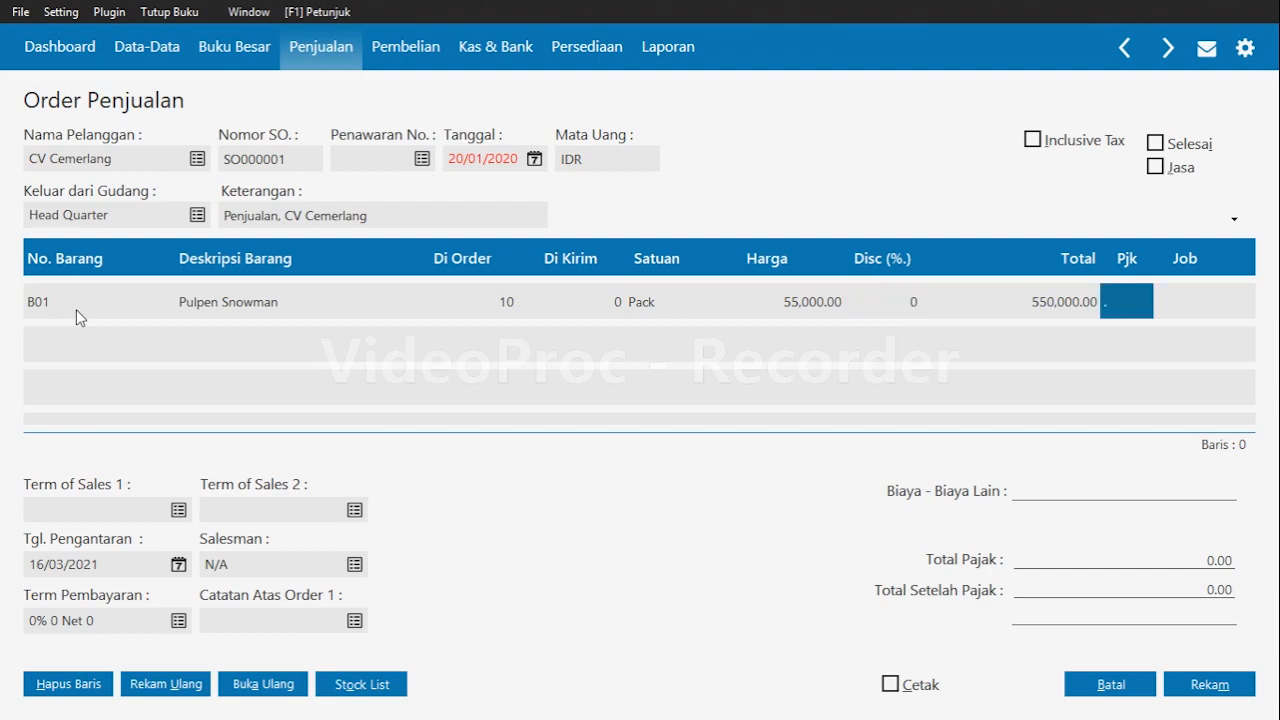
{"action": "key", "text": "Return"}
{"action": "key", "text": "Return"}
{"action": "key", "text": "Return"}
{"action": "key", "text": "Return"}
{"action": "key", "text": "Return"}
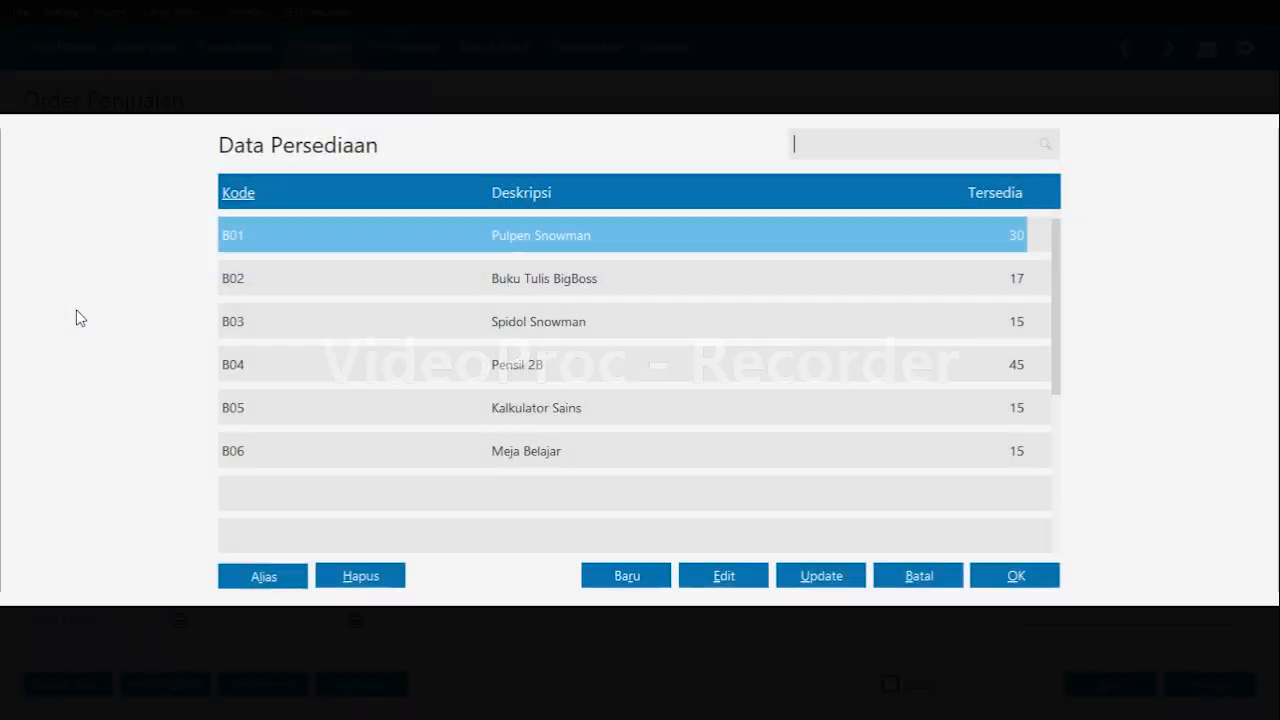
Add item B04 Pensil 2B to the sales order with quantity 20, price 50,000 and VAT.
{"action": "key", "text": "Down"}
{"action": "key", "text": "Down"}
{"action": "key", "text": "Down"}
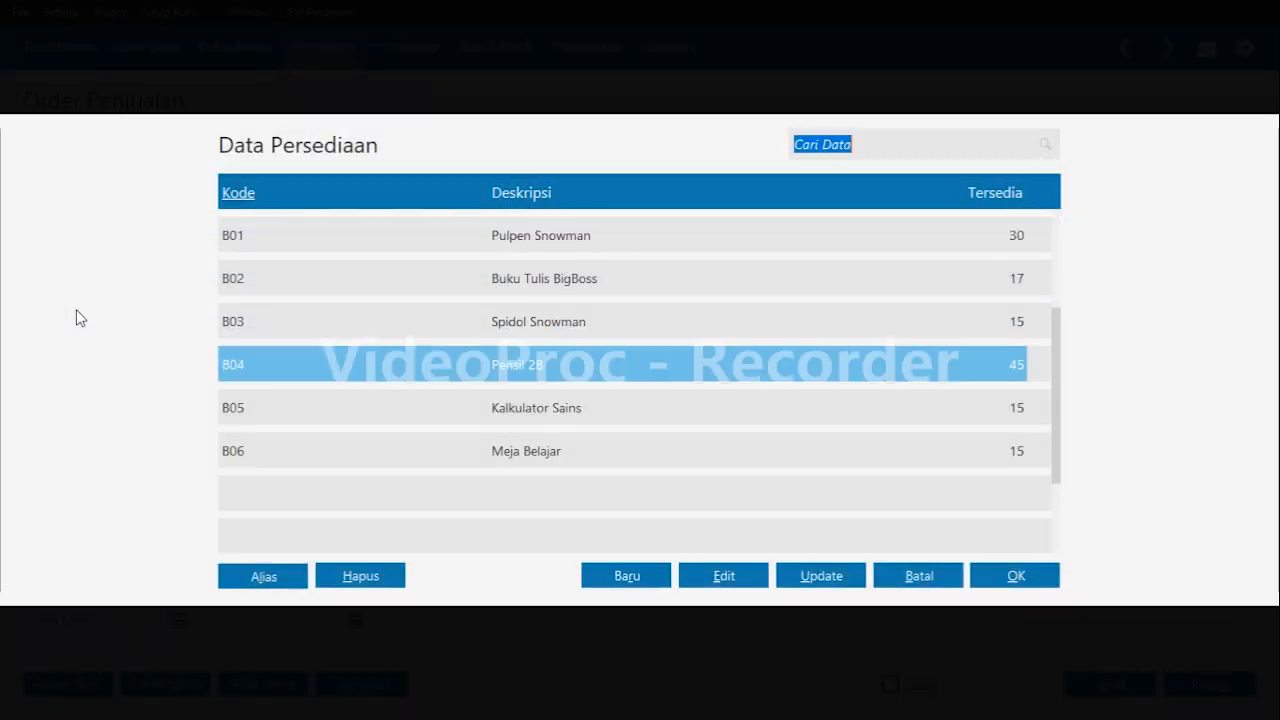
{"action": "key", "text": "Return"}
{"action": "key", "text": "Return"}
{"action": "key", "text": "Return"}
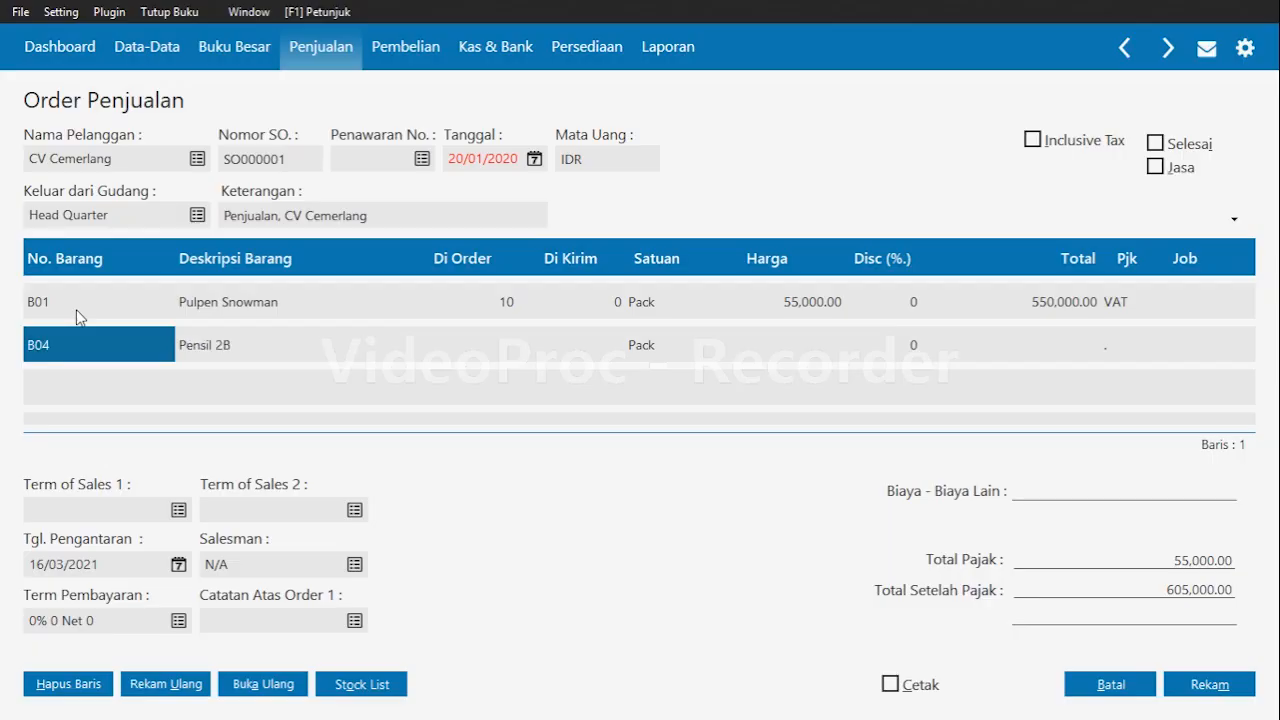
{"action": "type", "text": "20"}
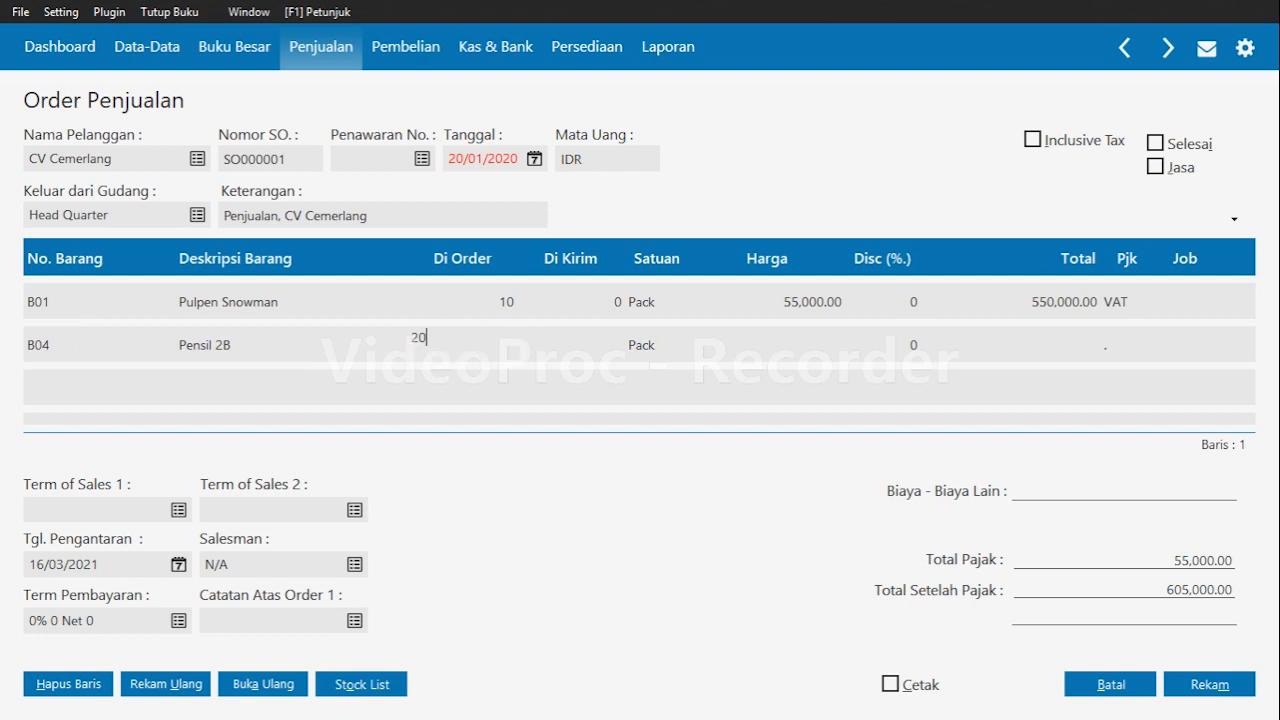
{"action": "key", "text": "Return"}
{"action": "key", "text": "Return"}
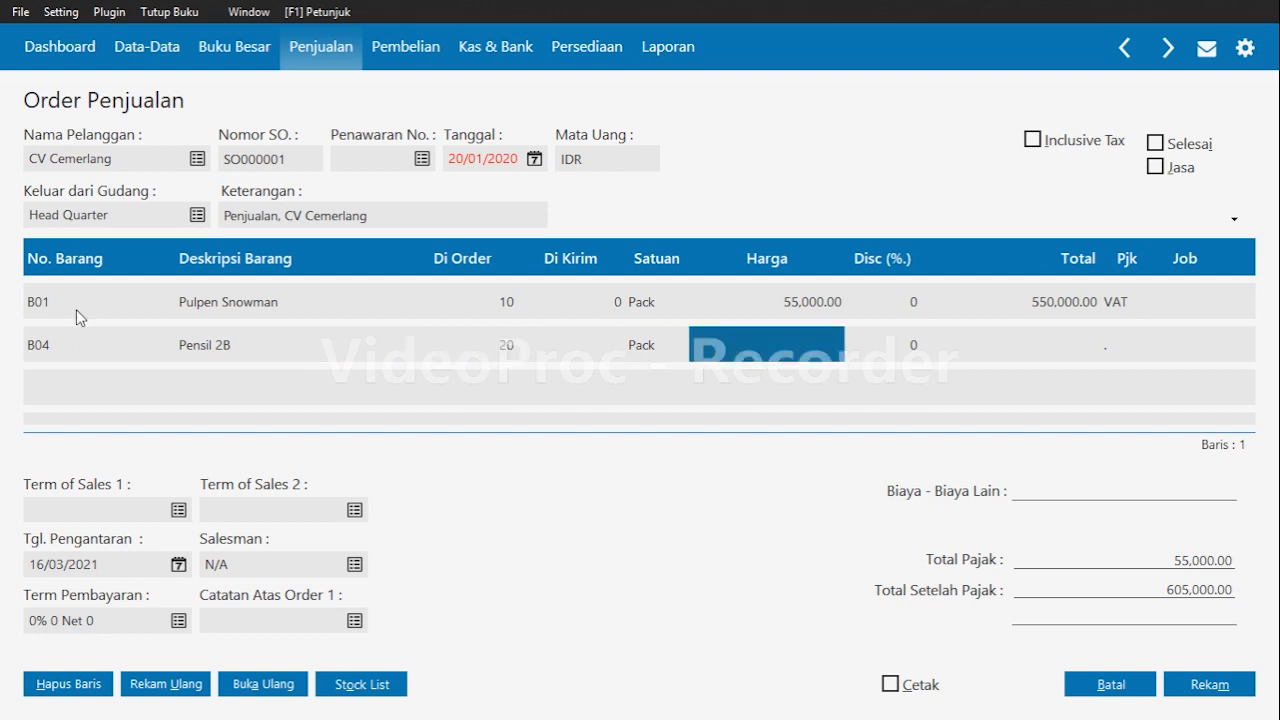
{"action": "type", "text": "50000"}
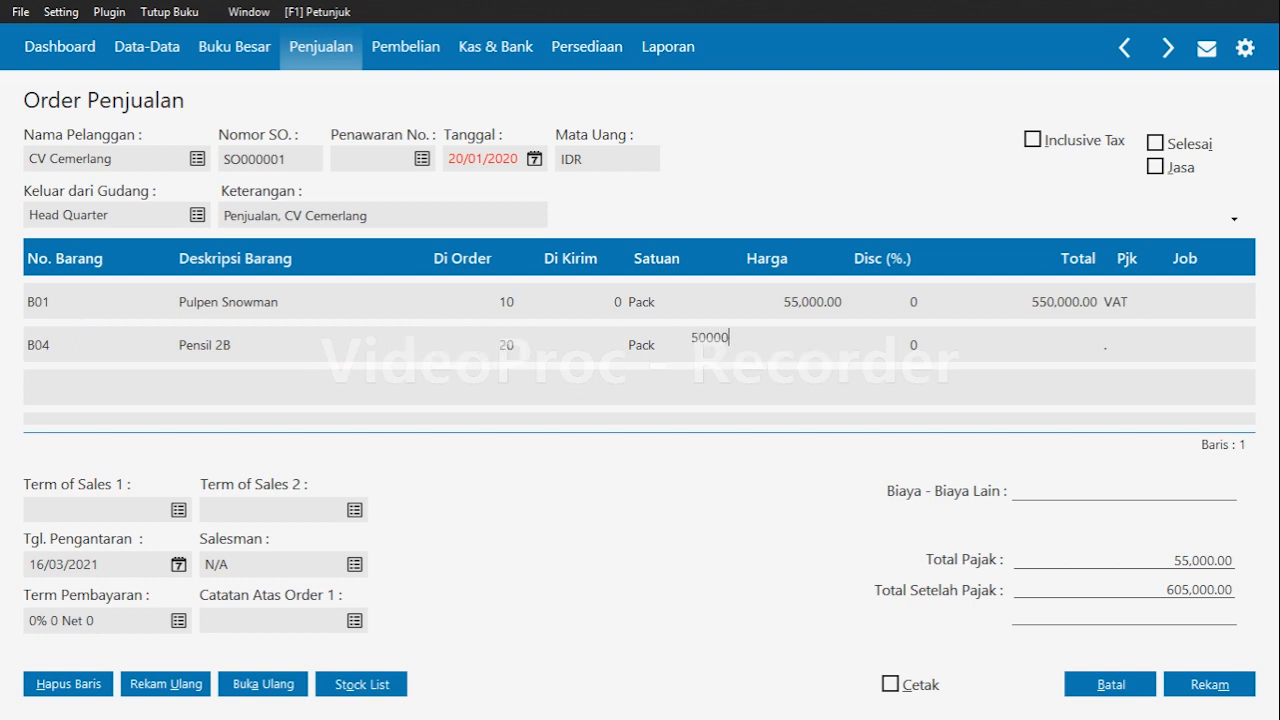
{"action": "key", "text": "Return"}
{"action": "key", "text": "Return"}
{"action": "key", "text": "Return"}
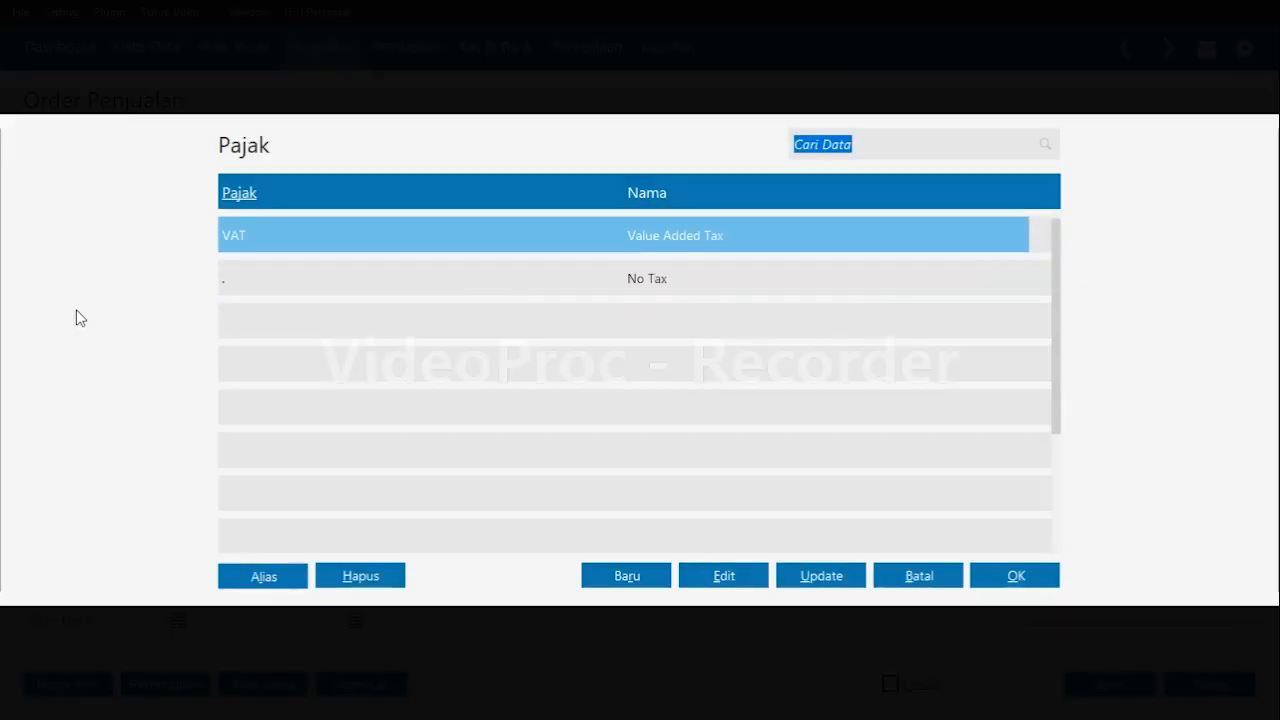
{"action": "key", "text": "Return"}
{"action": "key", "text": "Return"}
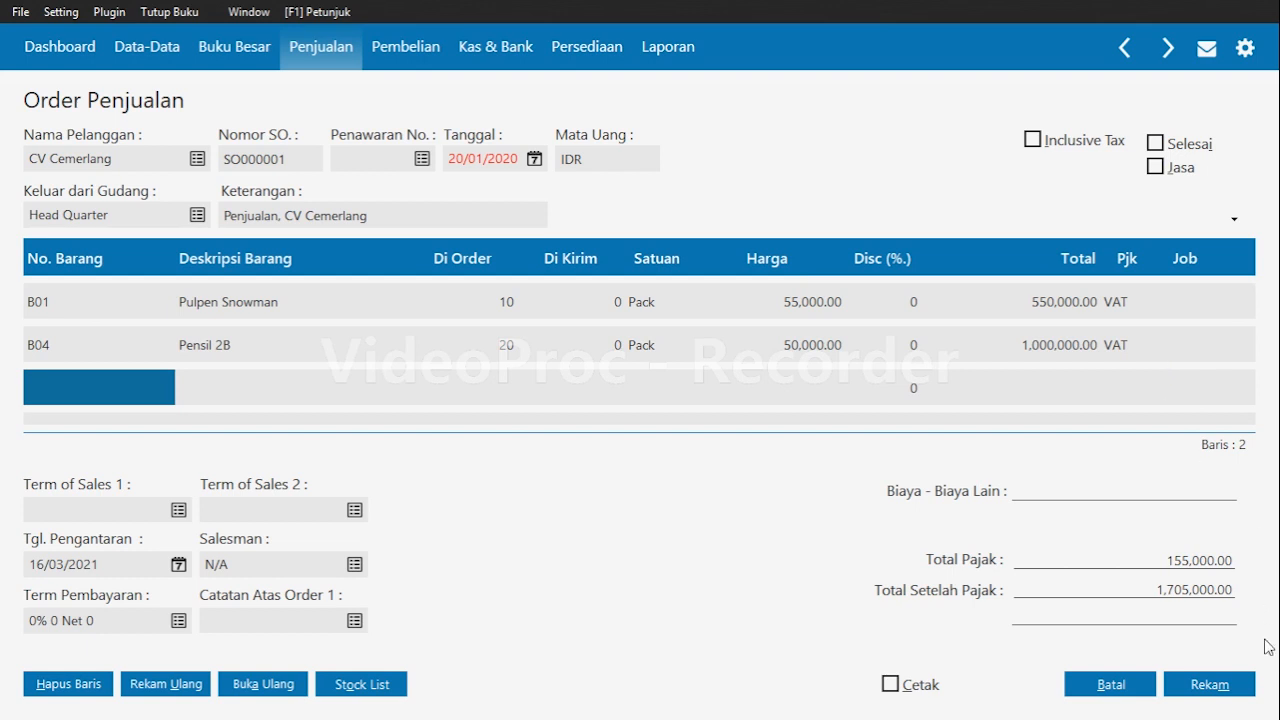
Save the sales order and close the order form.
{"action": "left_click", "coordinate": [1193, 688]}
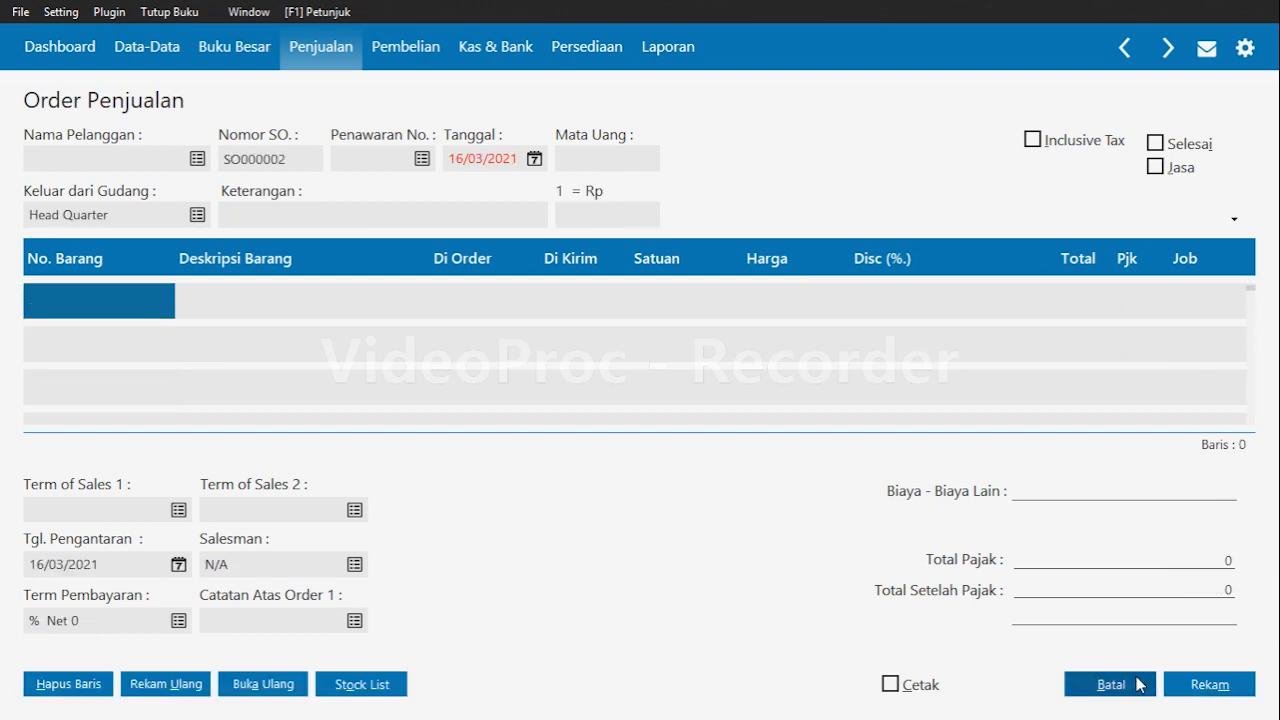
{"action": "left_click", "coordinate": [1140, 684]}
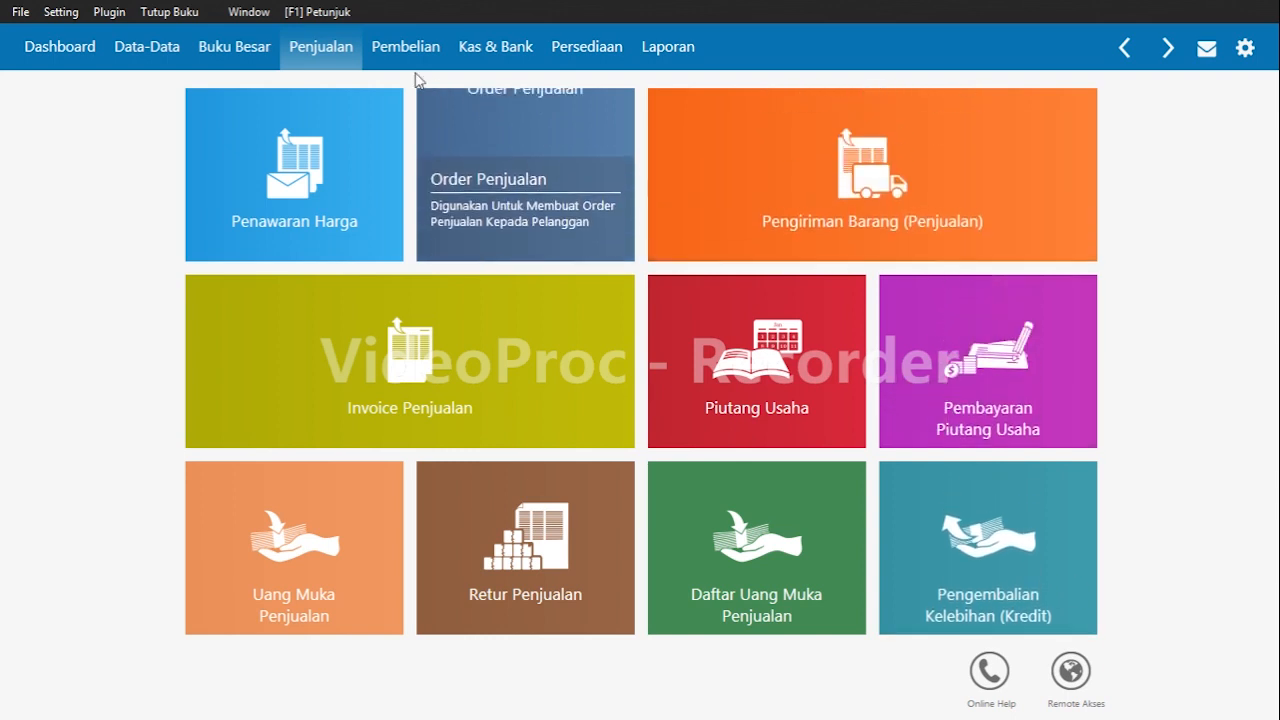
{"action": "left_click", "coordinate": [300, 44]}
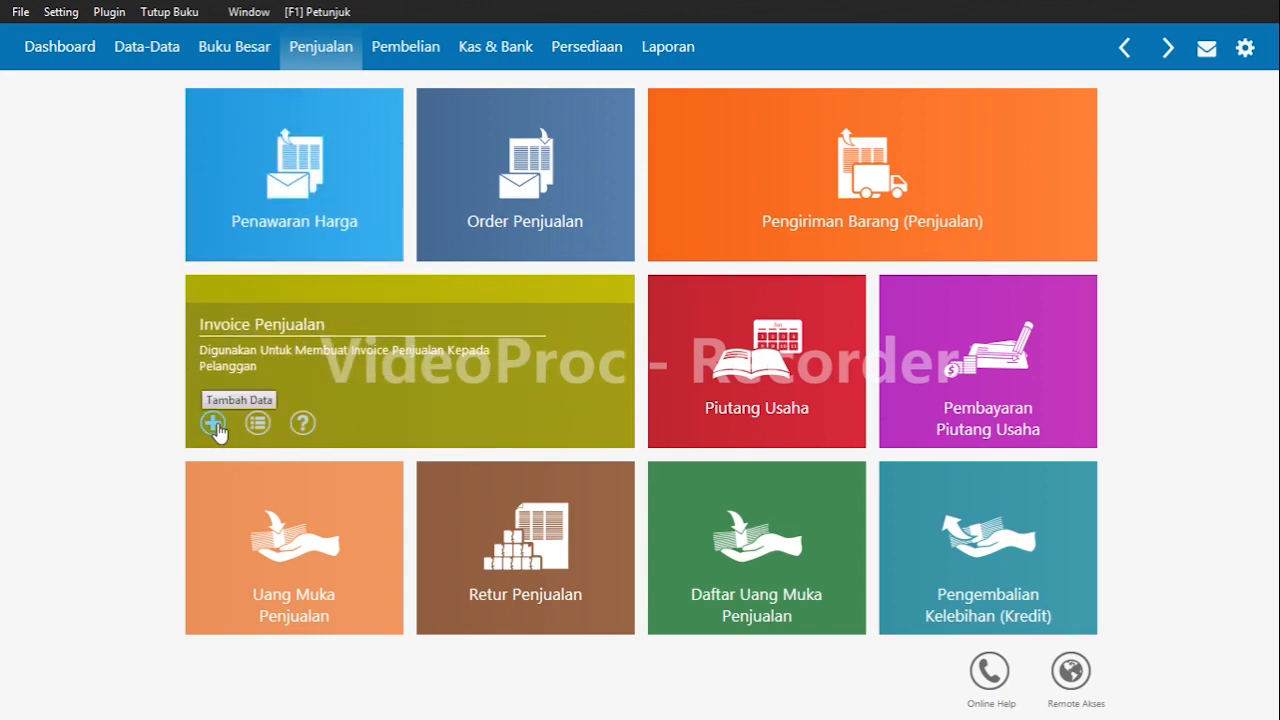
Start a new sales invoice for customer CV Cemerlang dated 21/01/2020.
{"action": "left_click", "coordinate": [214, 424]}
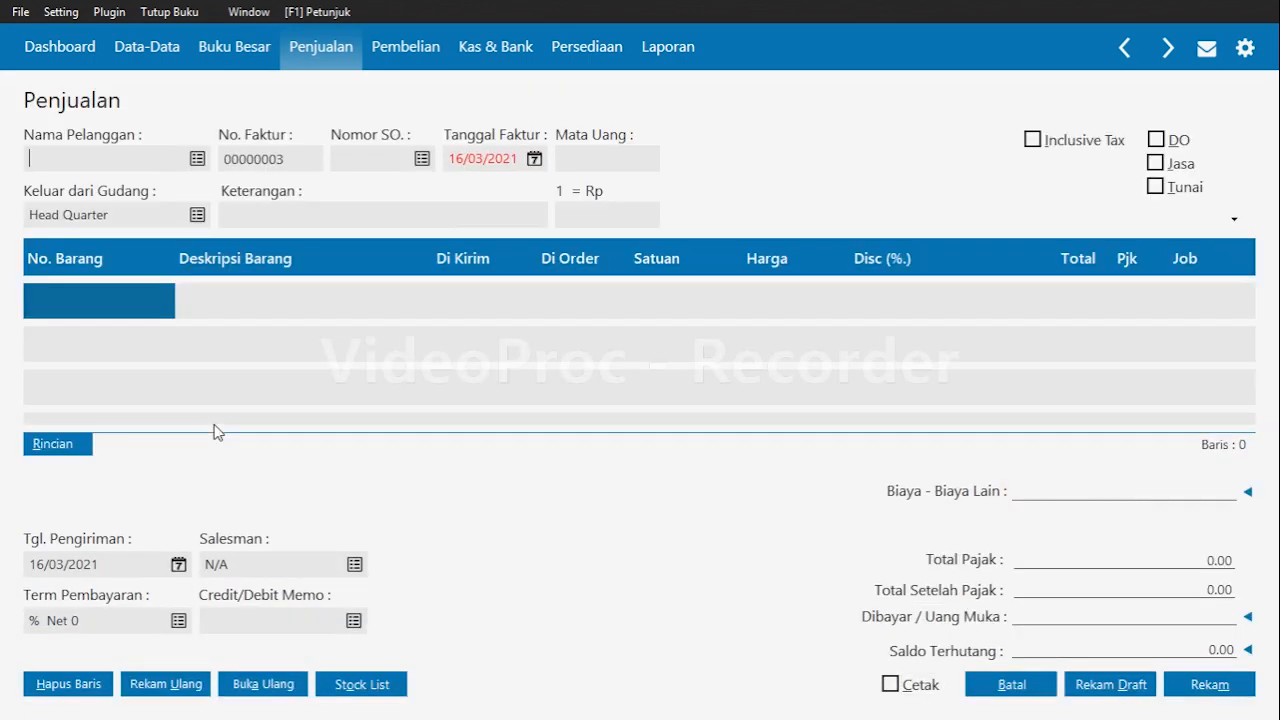
{"action": "left_click", "coordinate": [197, 158]}
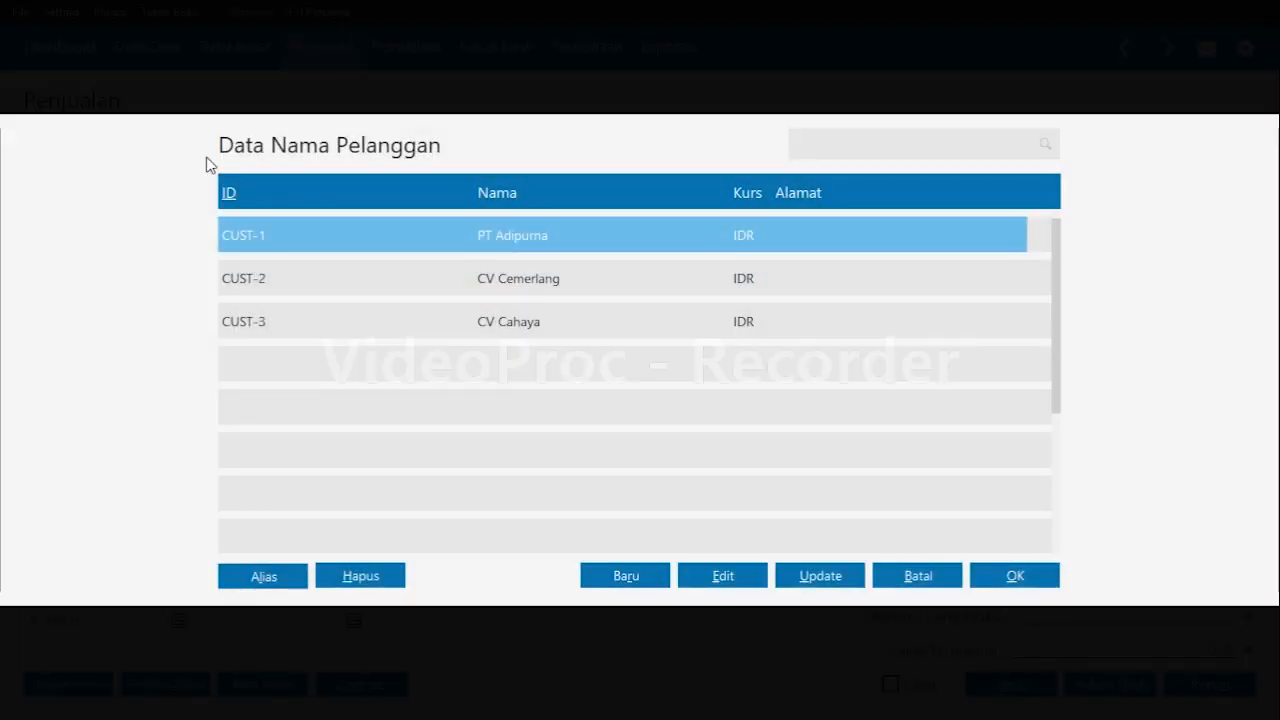
{"action": "left_click", "coordinate": [656, 278]}
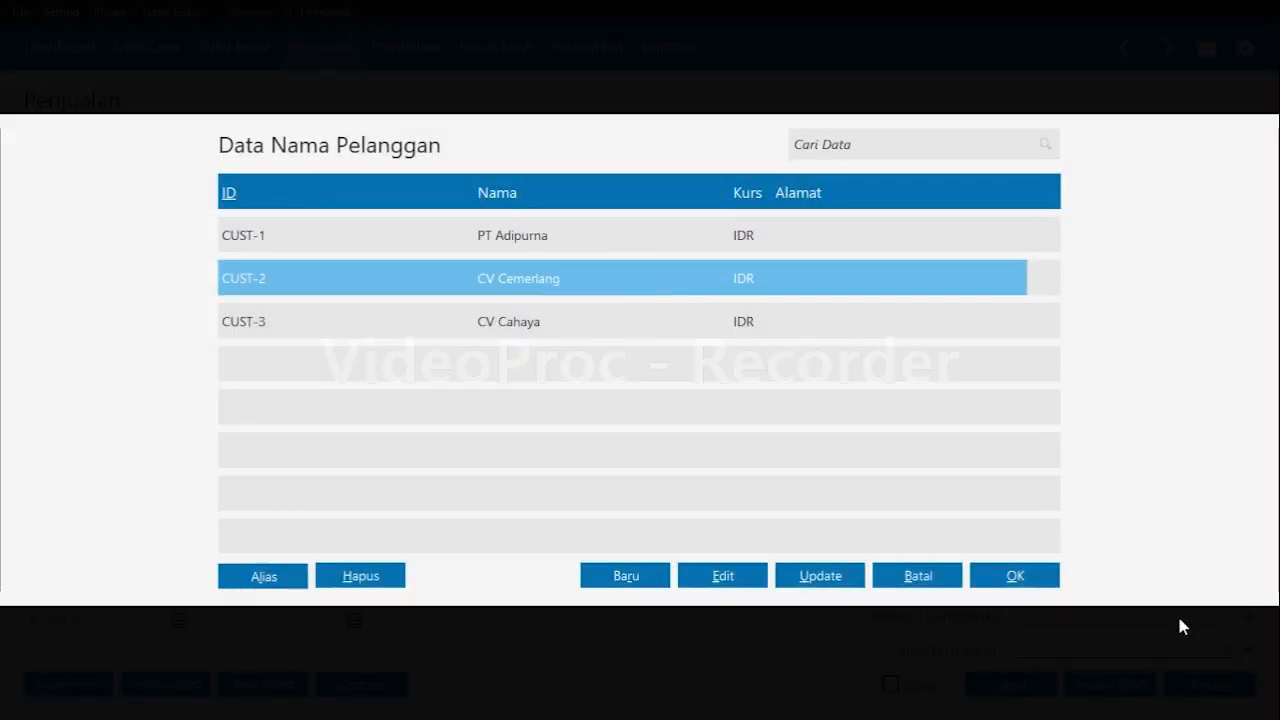
{"action": "left_click", "coordinate": [1020, 588]}
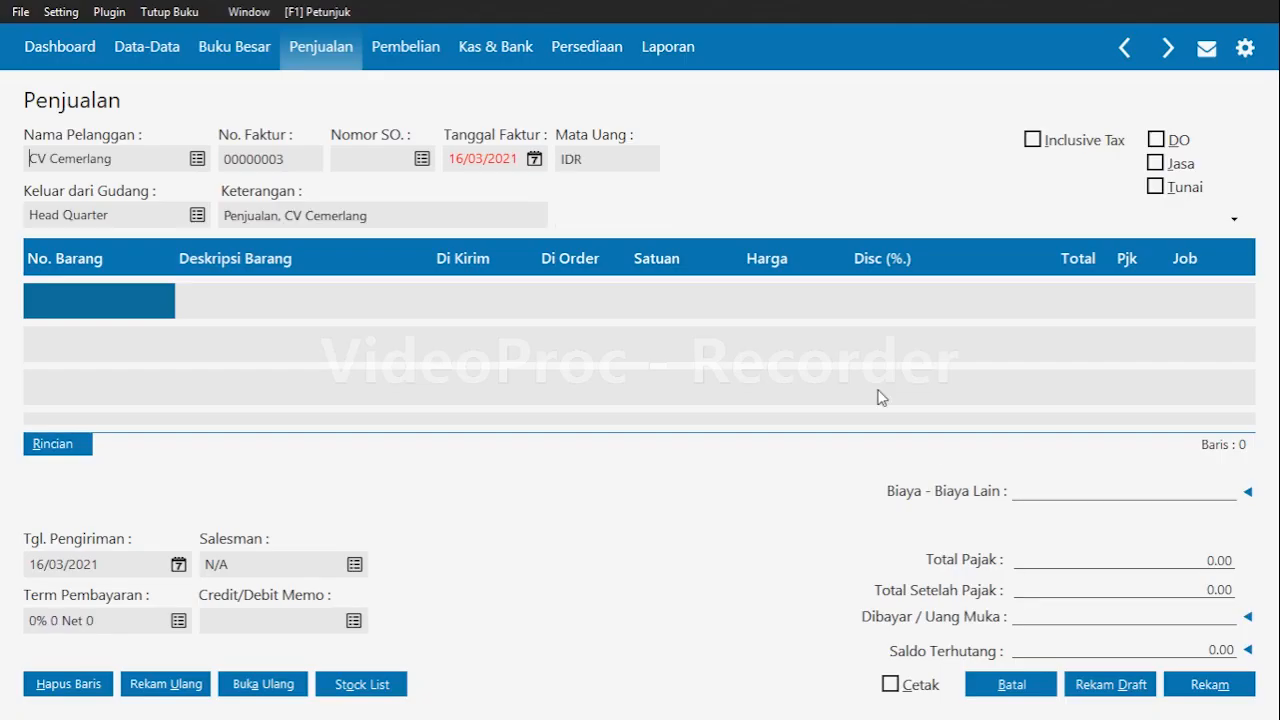
{"action": "left_click", "coordinate": [463, 172]}
{"action": "right_click", "coordinate": [465, 167]}
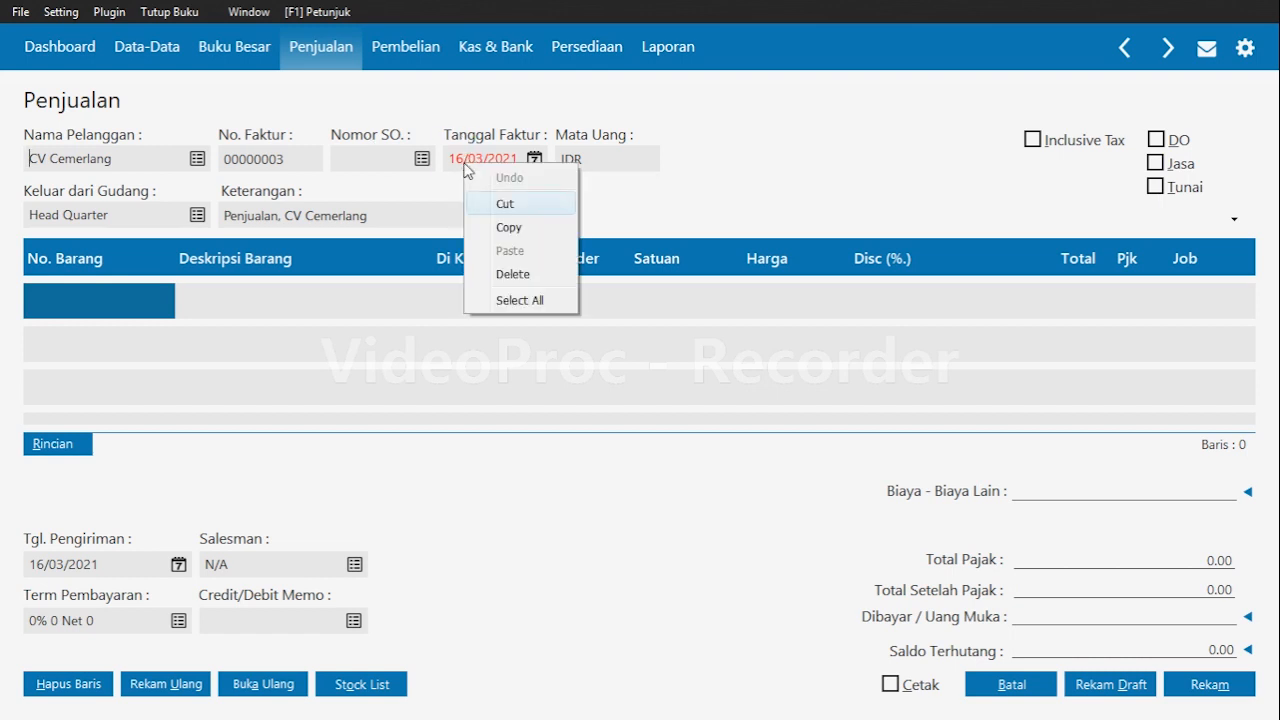
{"action": "left_click", "coordinate": [462, 158]}
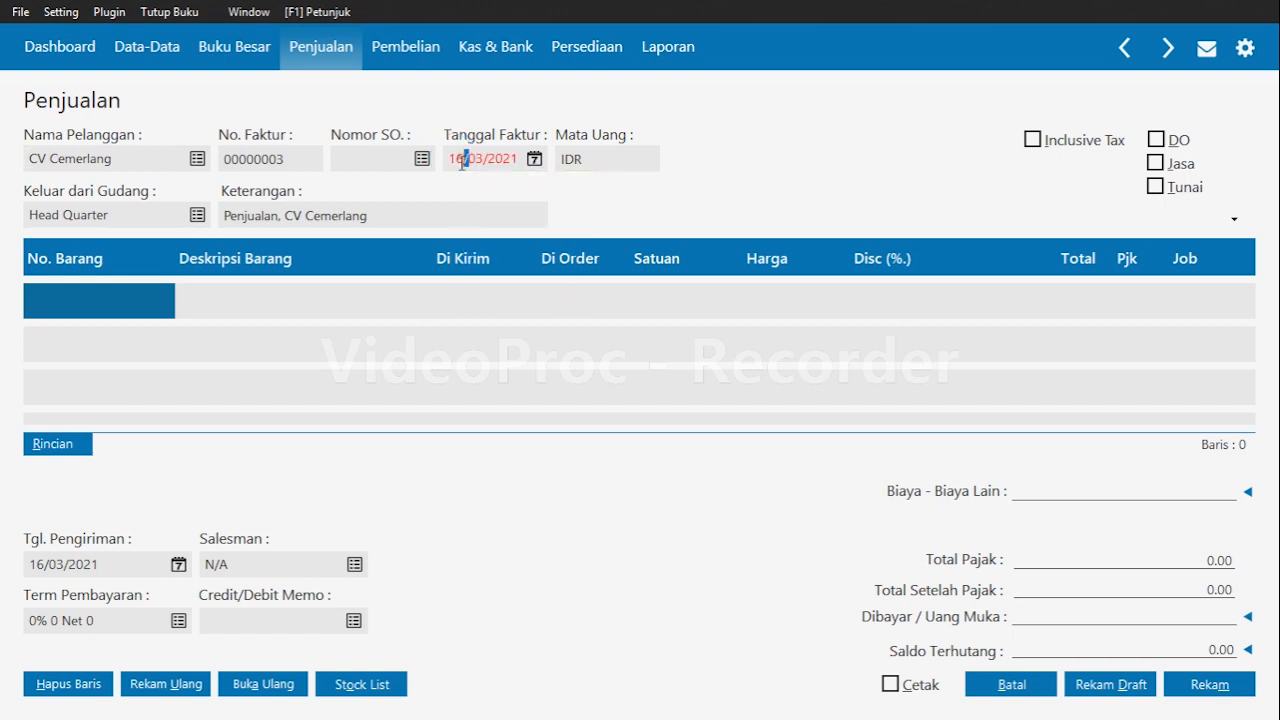
{"action": "left_click", "coordinate": [515, 157]}
{"action": "key", "text": "BackSpace"}
{"action": "key", "text": "BackSpace"}
{"action": "key", "text": "BackSpace"}
{"action": "key", "text": "BackSpace"}
{"action": "key", "text": "BackSpace"}
{"action": "key", "text": "BackSpace"}
{"action": "key", "text": "BackSpace"}
{"action": "type", "text": "21/01/2020"}
{"action": "key", "text": "Tab"}
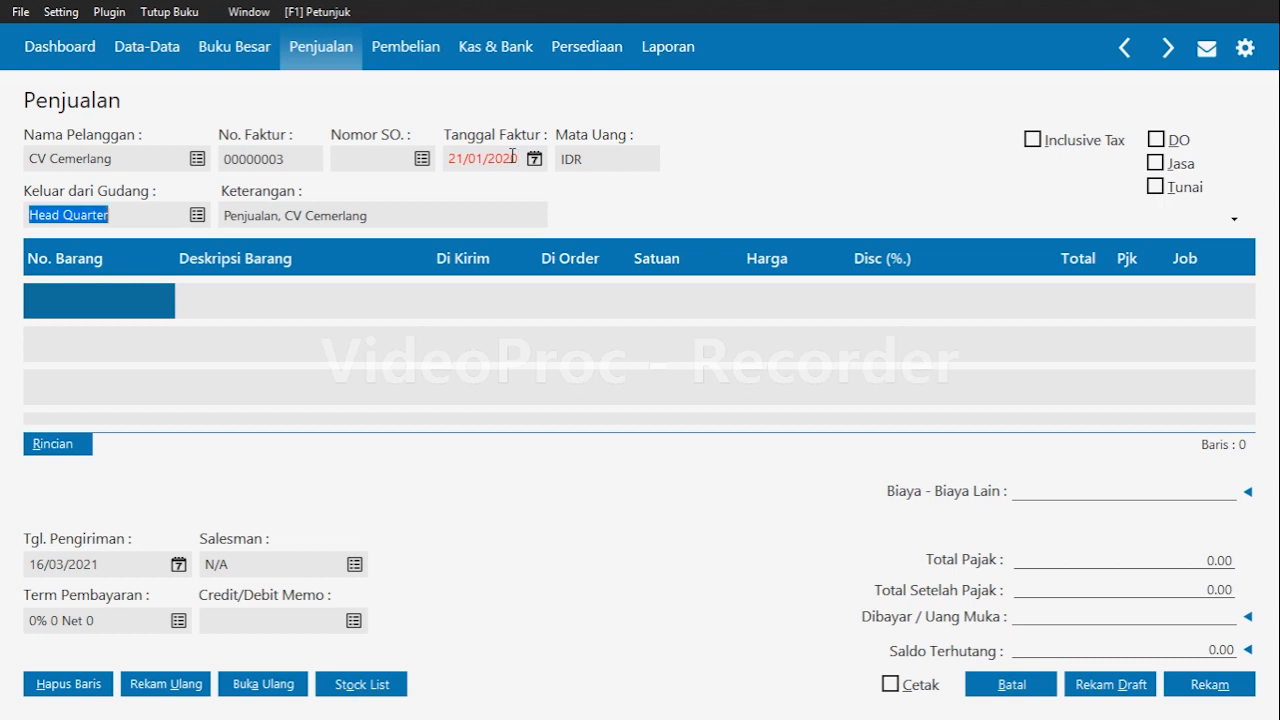
{"action": "left_click", "coordinate": [82, 303]}
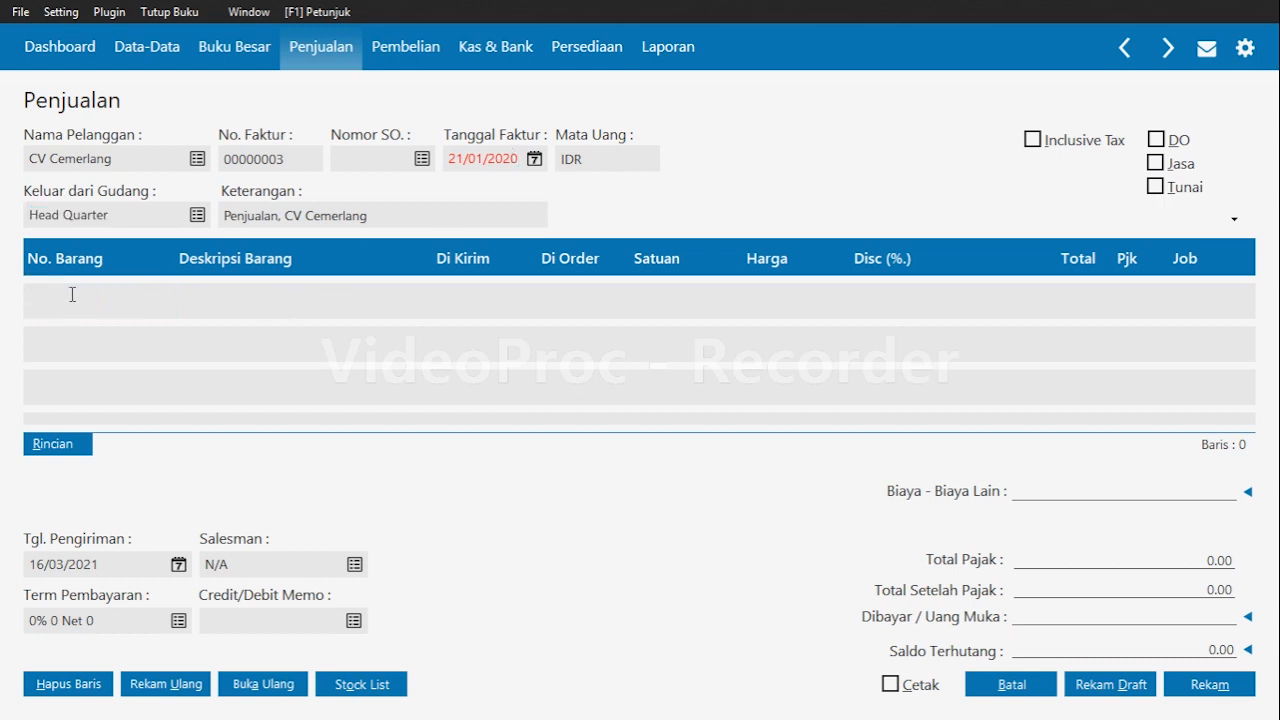
{"action": "double_click", "coordinate": [72, 294]}
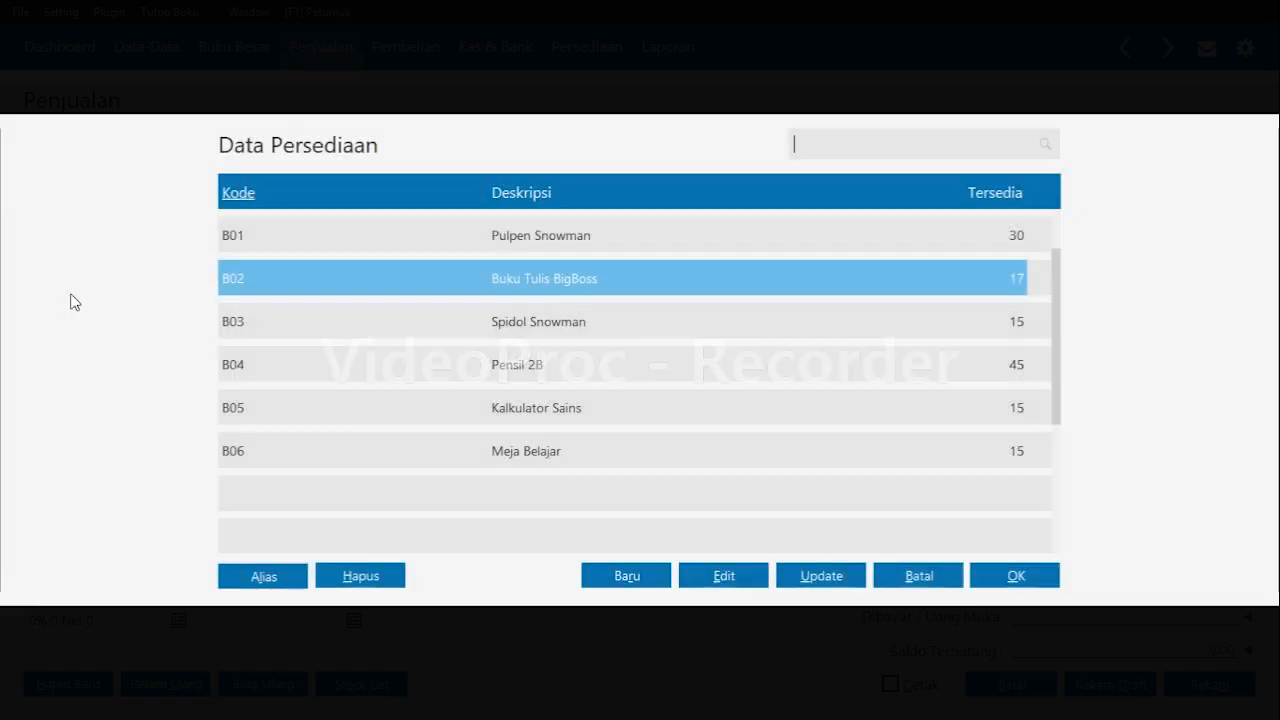
{"action": "left_click", "coordinate": [944, 584]}
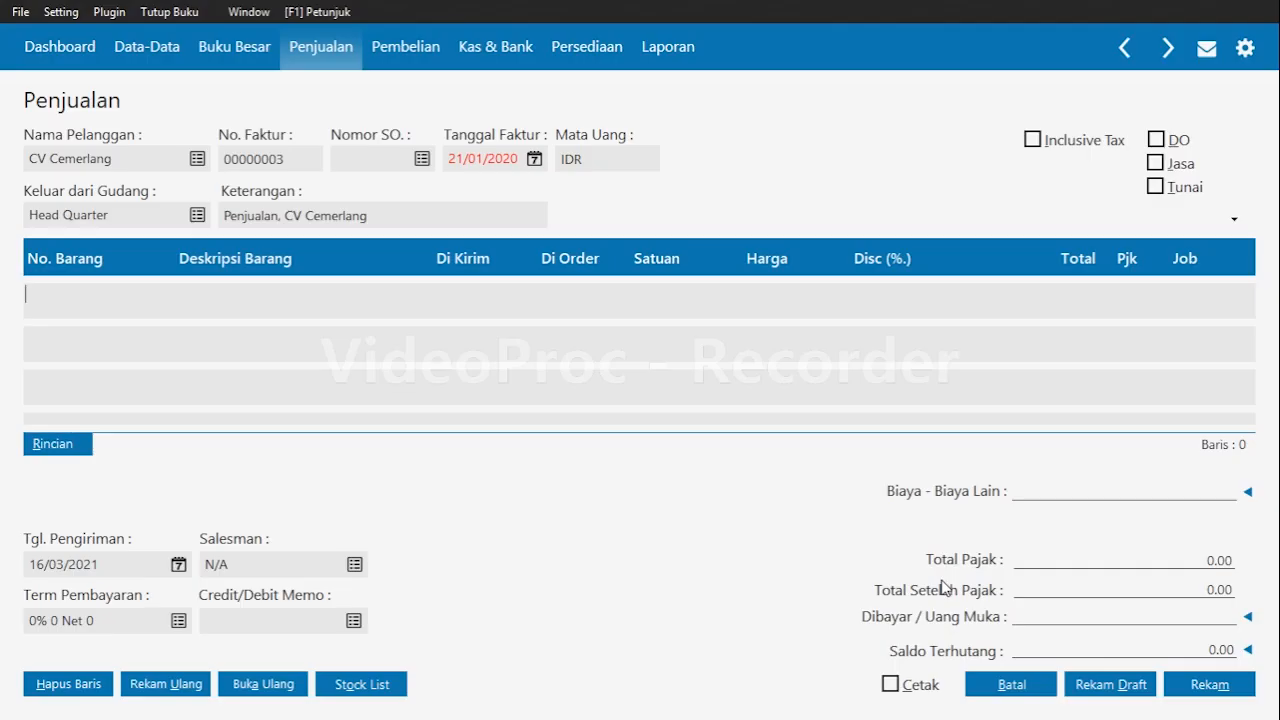
Load sales order SO000001 into the invoice, save the invoice and close the form.
{"action": "left_click", "coordinate": [381, 163]}
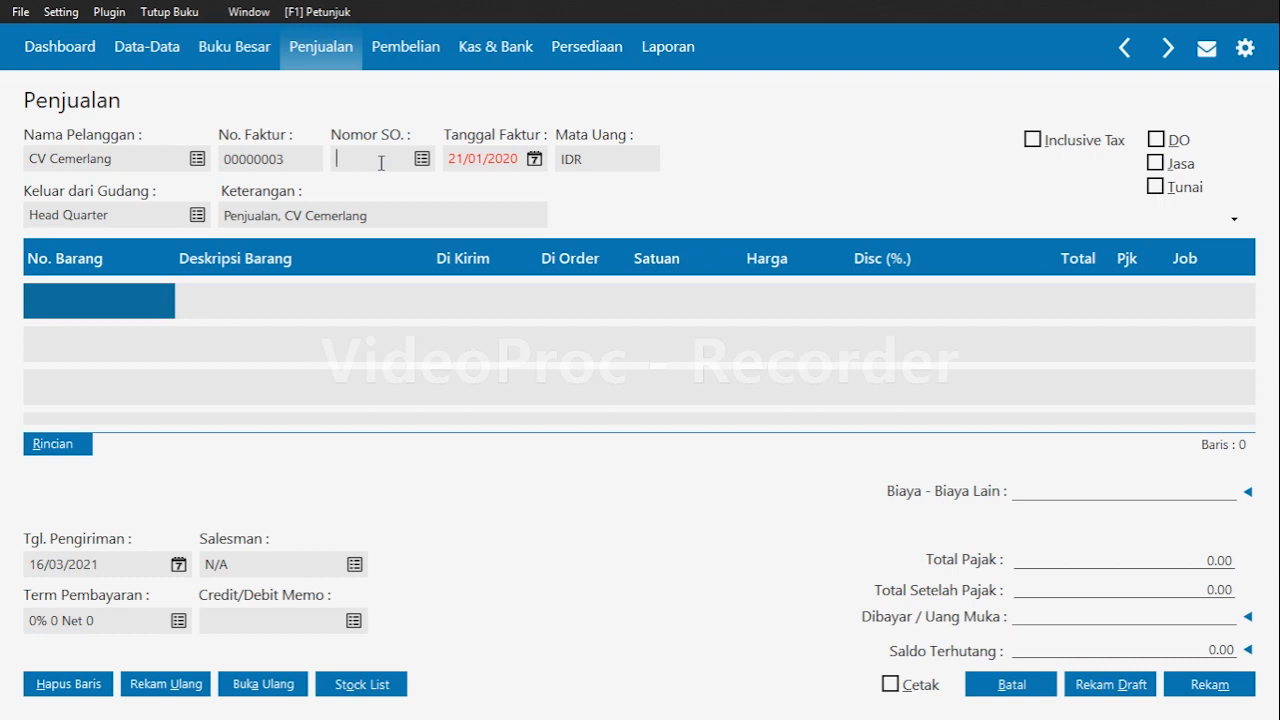
{"action": "key", "text": "Return"}
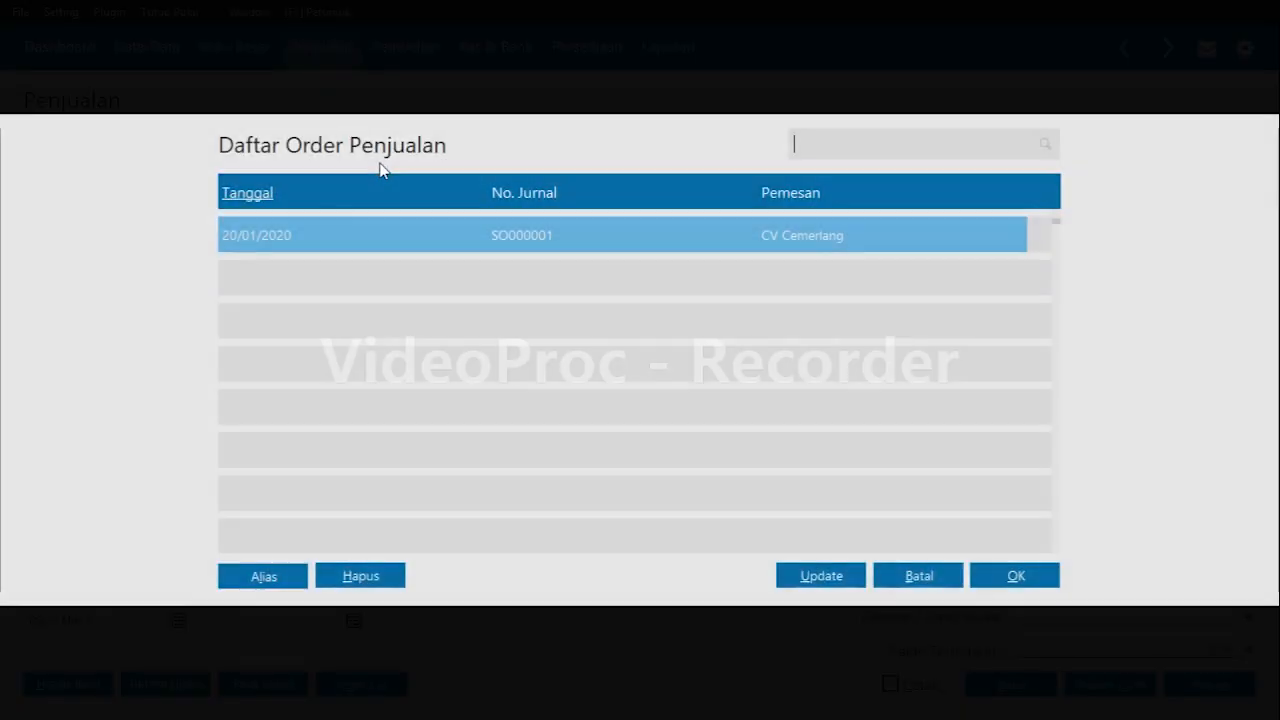
{"action": "left_click", "coordinate": [652, 246]}
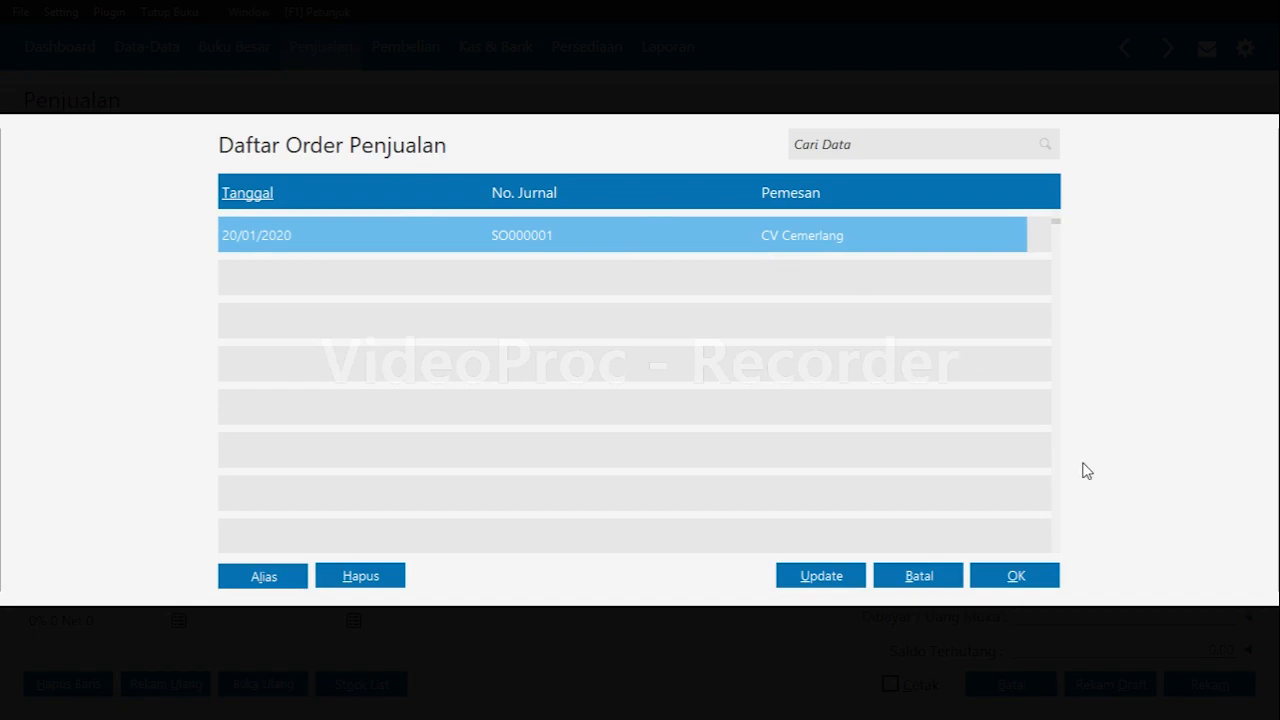
{"action": "left_click", "coordinate": [1015, 578]}
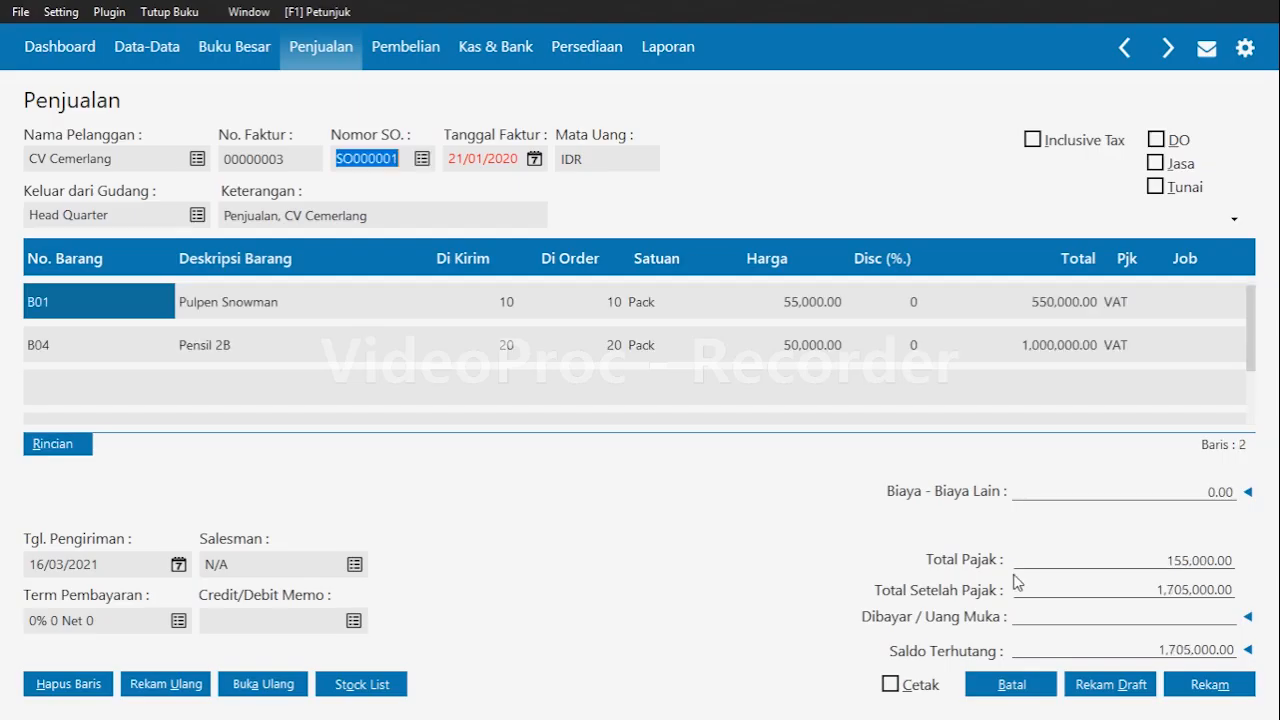
{"action": "left_click", "coordinate": [1175, 345]}
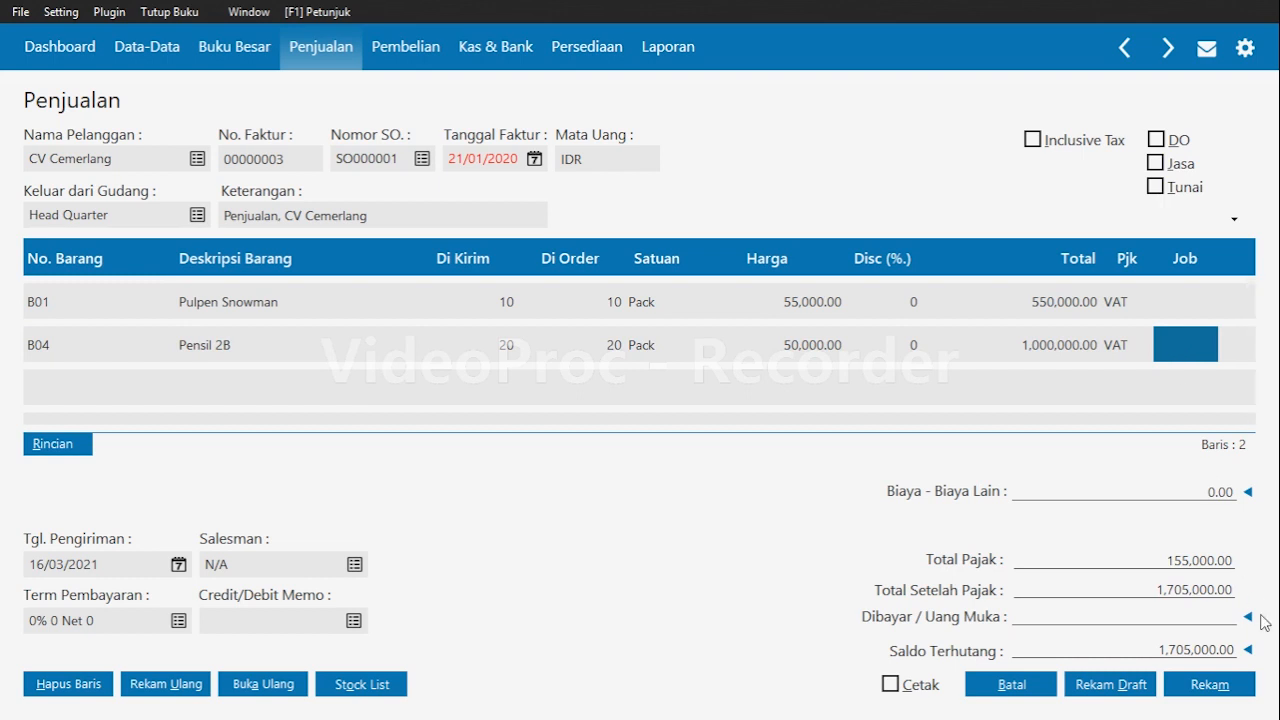
{"action": "left_click", "coordinate": [1226, 687]}
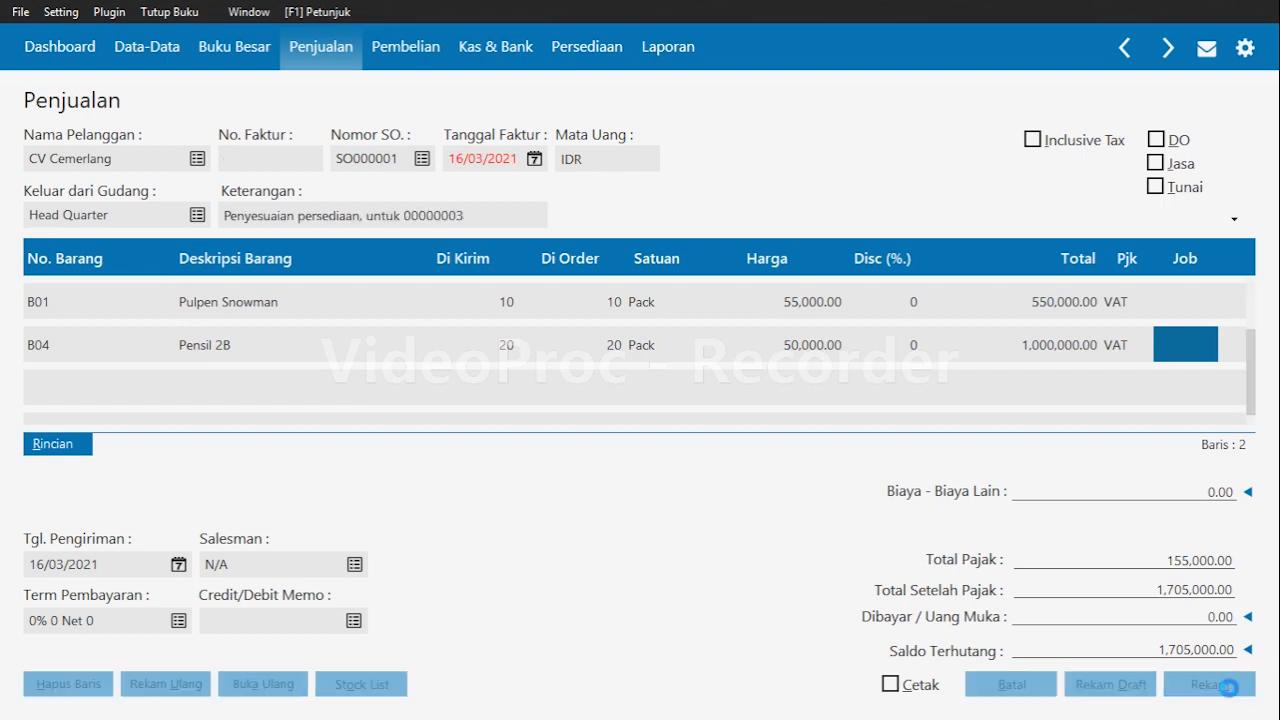
{"action": "left_click", "coordinate": [1024, 685]}
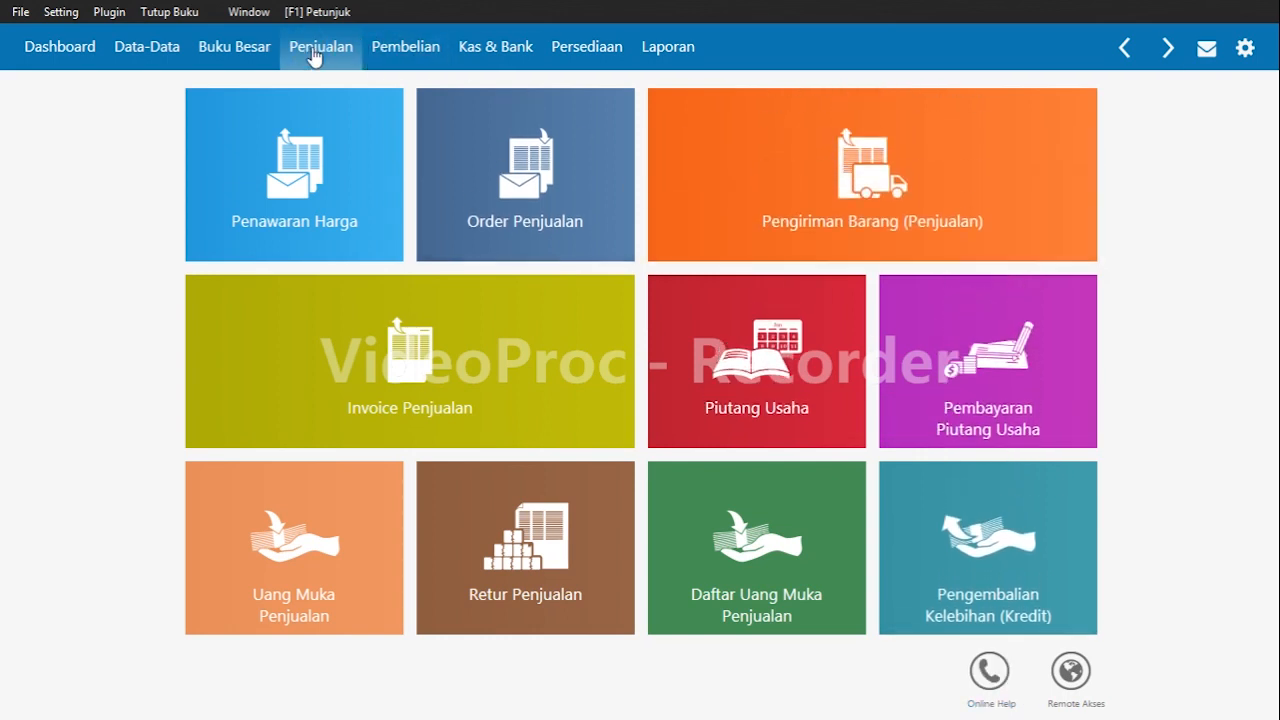
Start a new receivable payment into the Kas account from customer CV Cemerlang.
{"action": "mouse_move", "coordinate": [1008, 423]}
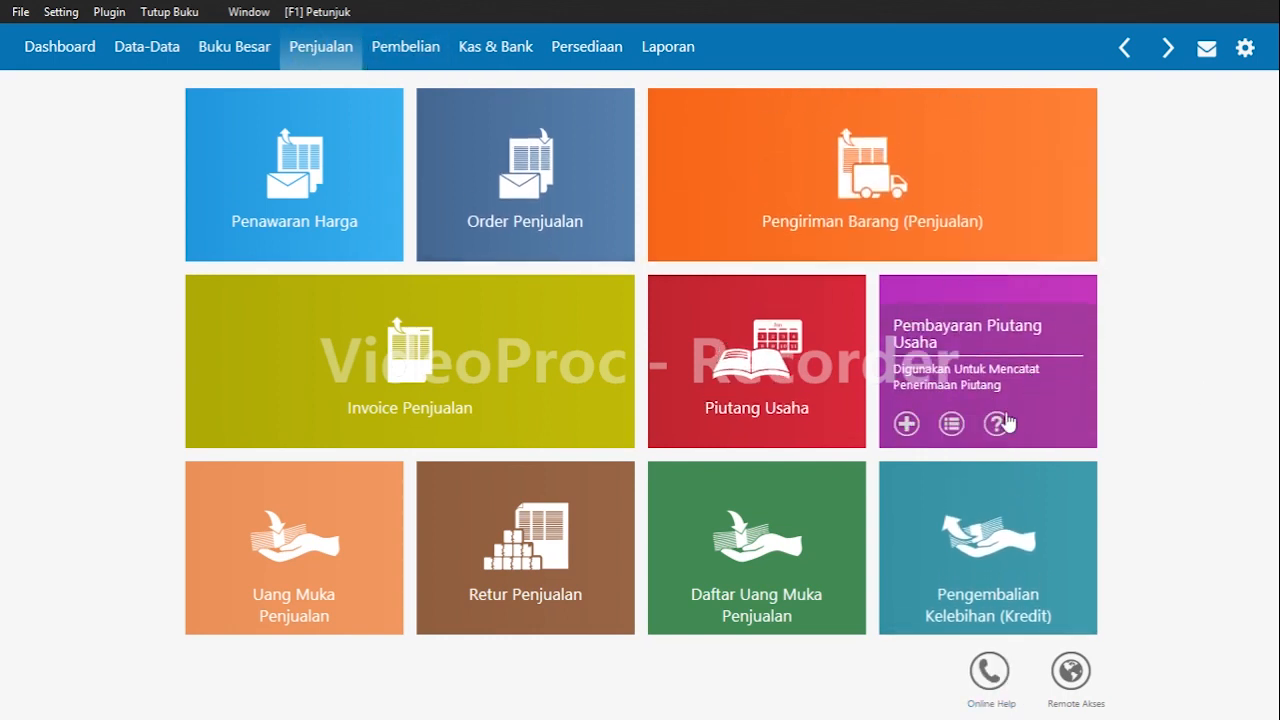
{"action": "left_click", "coordinate": [907, 424]}
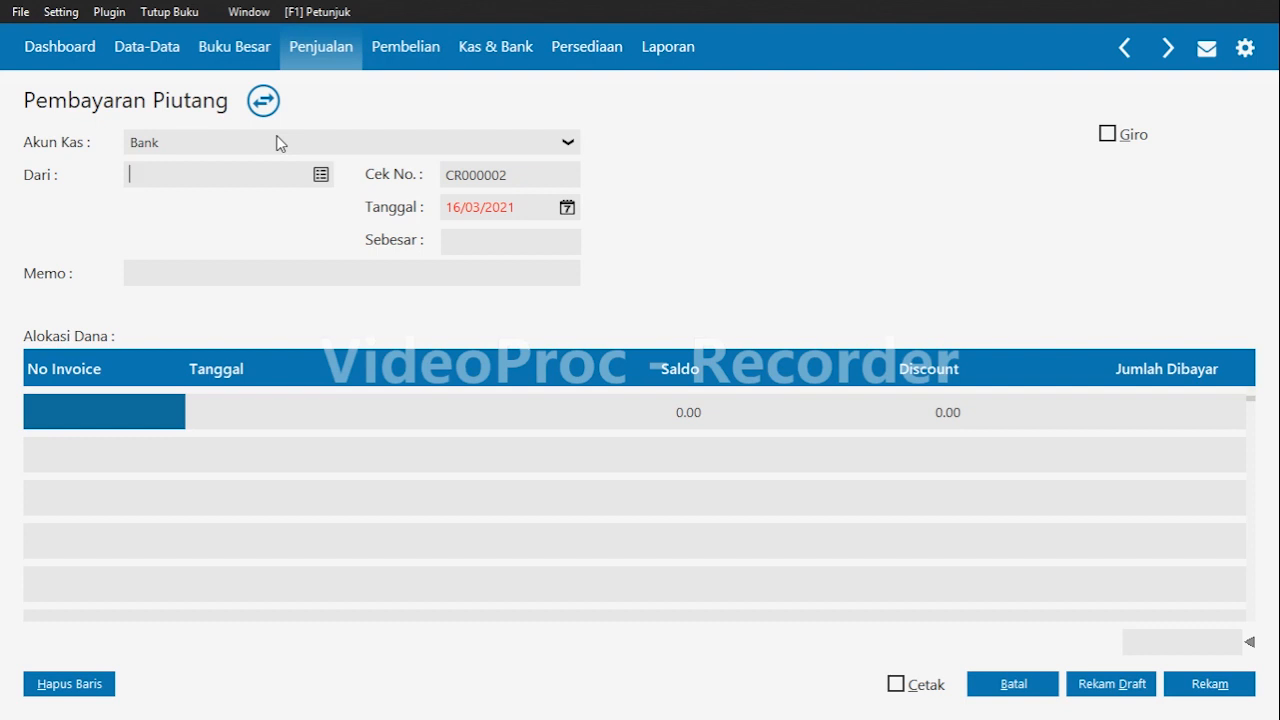
{"action": "left_click", "coordinate": [280, 143]}
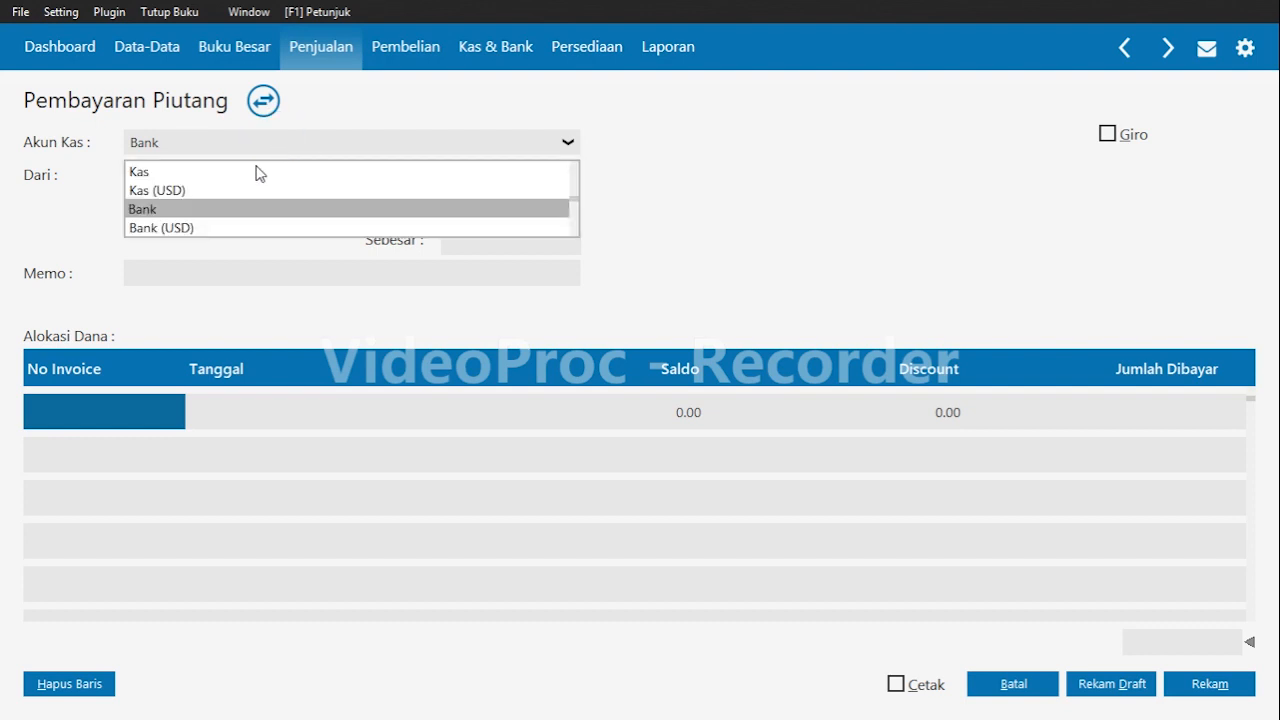
{"action": "left_click", "coordinate": [258, 172]}
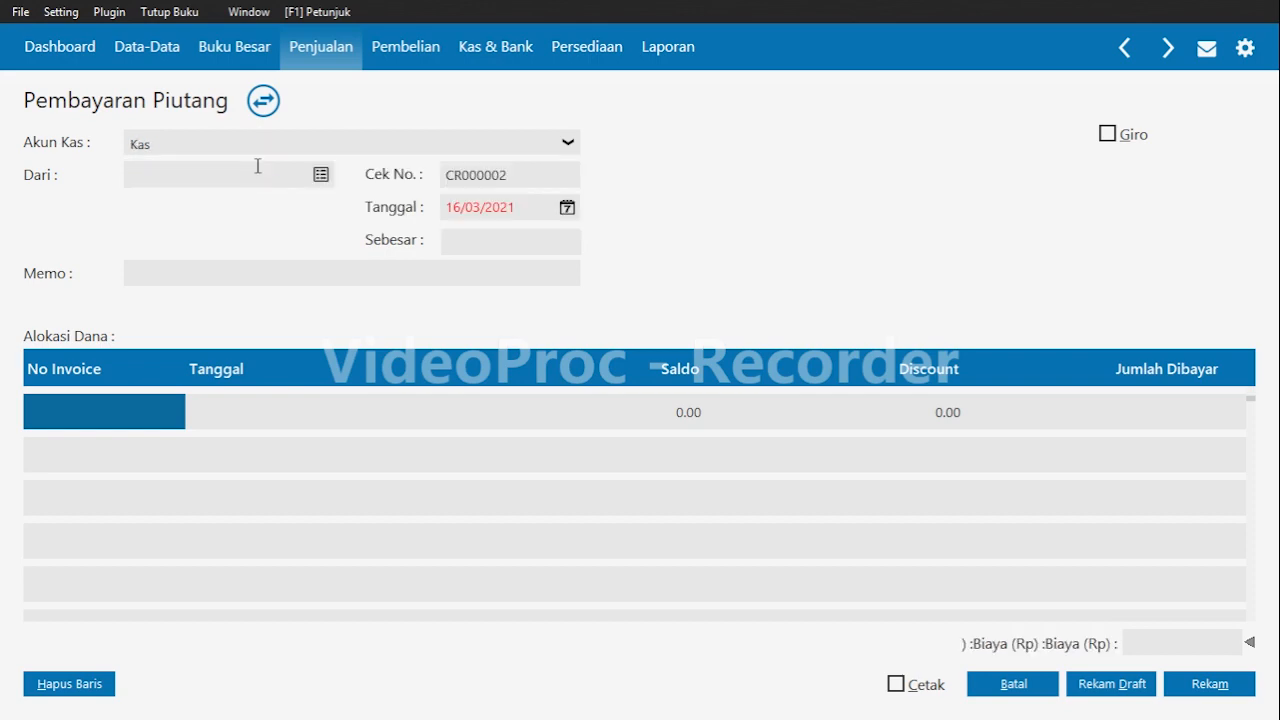
{"action": "left_click", "coordinate": [294, 170]}
{"action": "key", "text": "Return"}
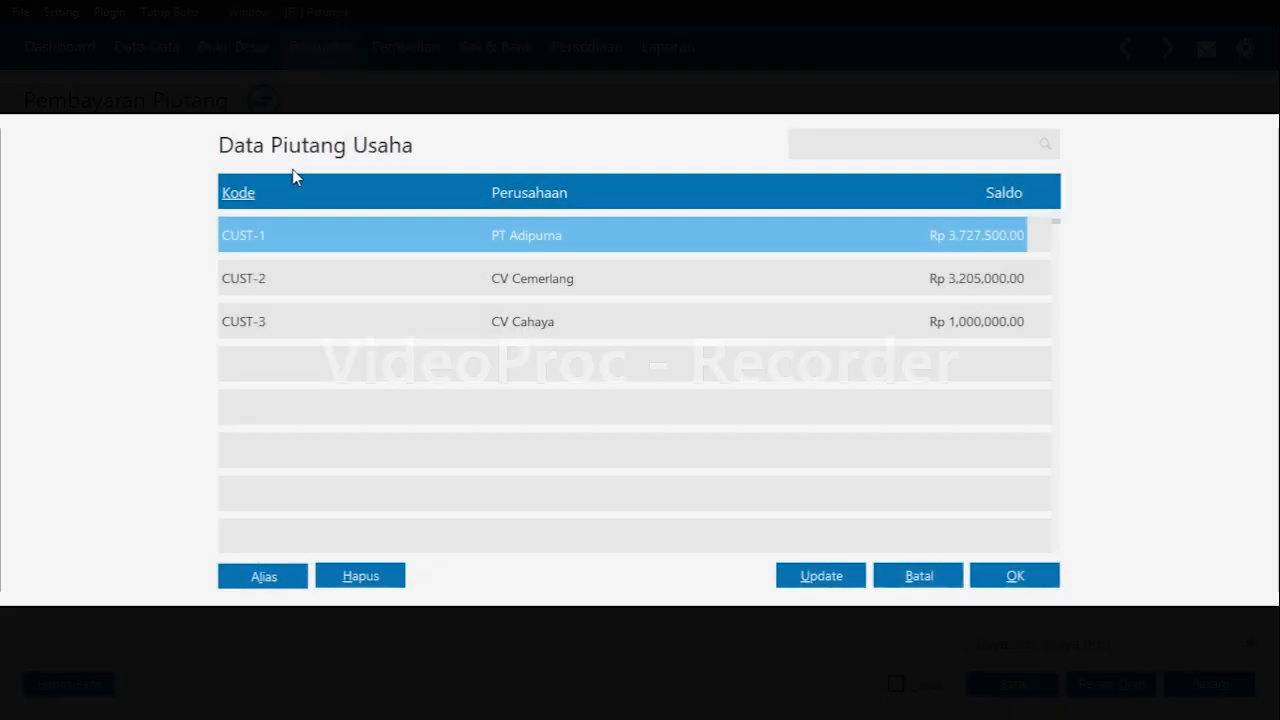
{"action": "key", "text": "Down"}
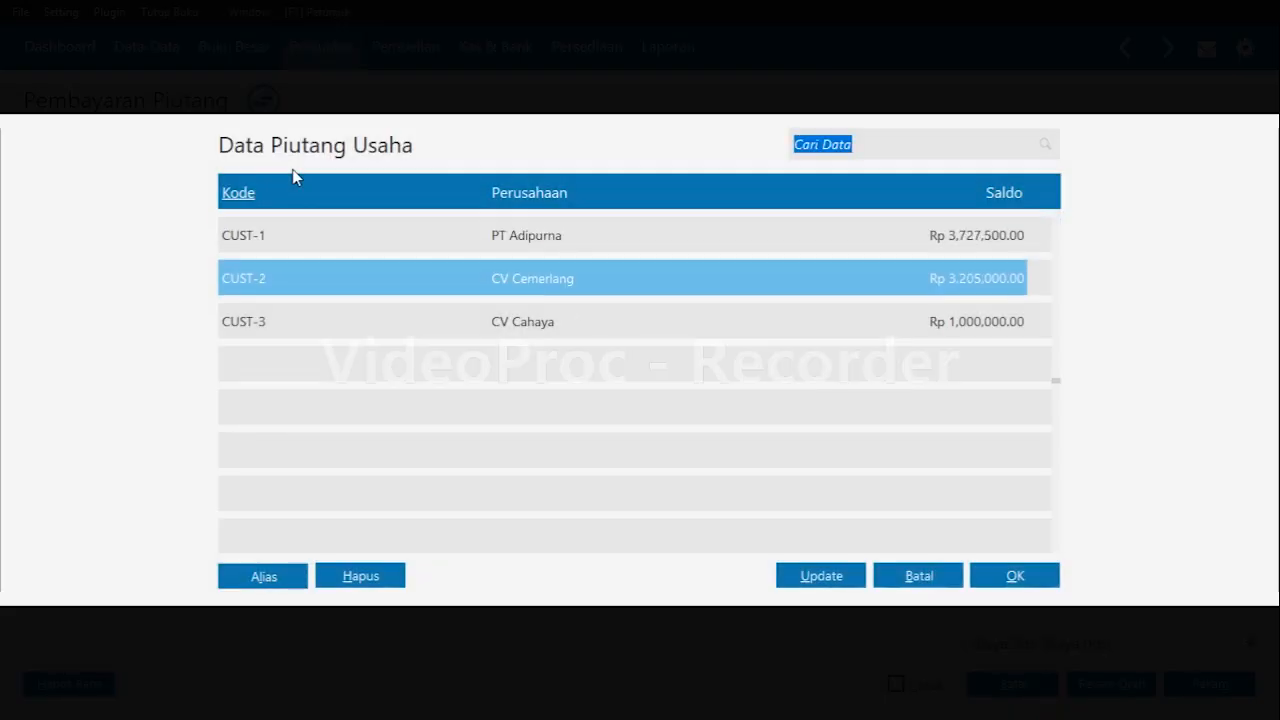
{"action": "key", "text": "Down"}
{"action": "key", "text": "Up"}
{"action": "key", "text": "Return"}
{"action": "left_click", "coordinate": [491, 207]}
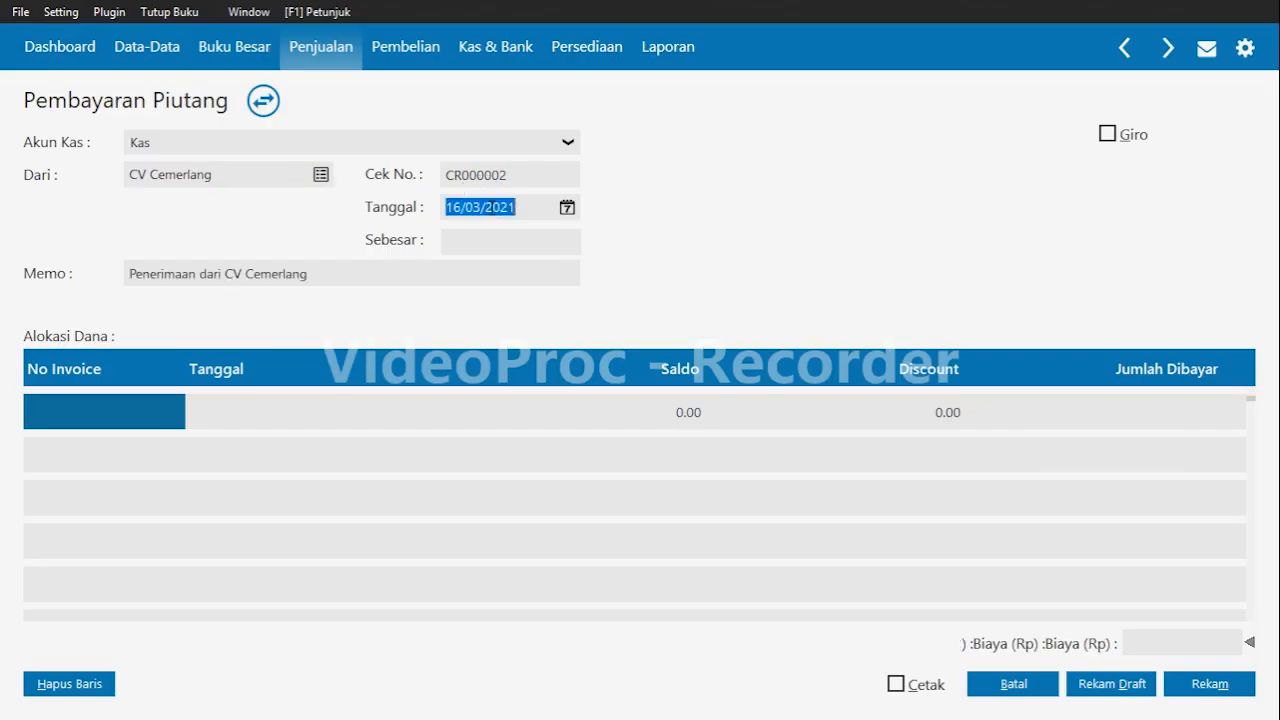
Set the receivable payment's date to 25/01/2020.
{"action": "key", "text": "BackSpace"}
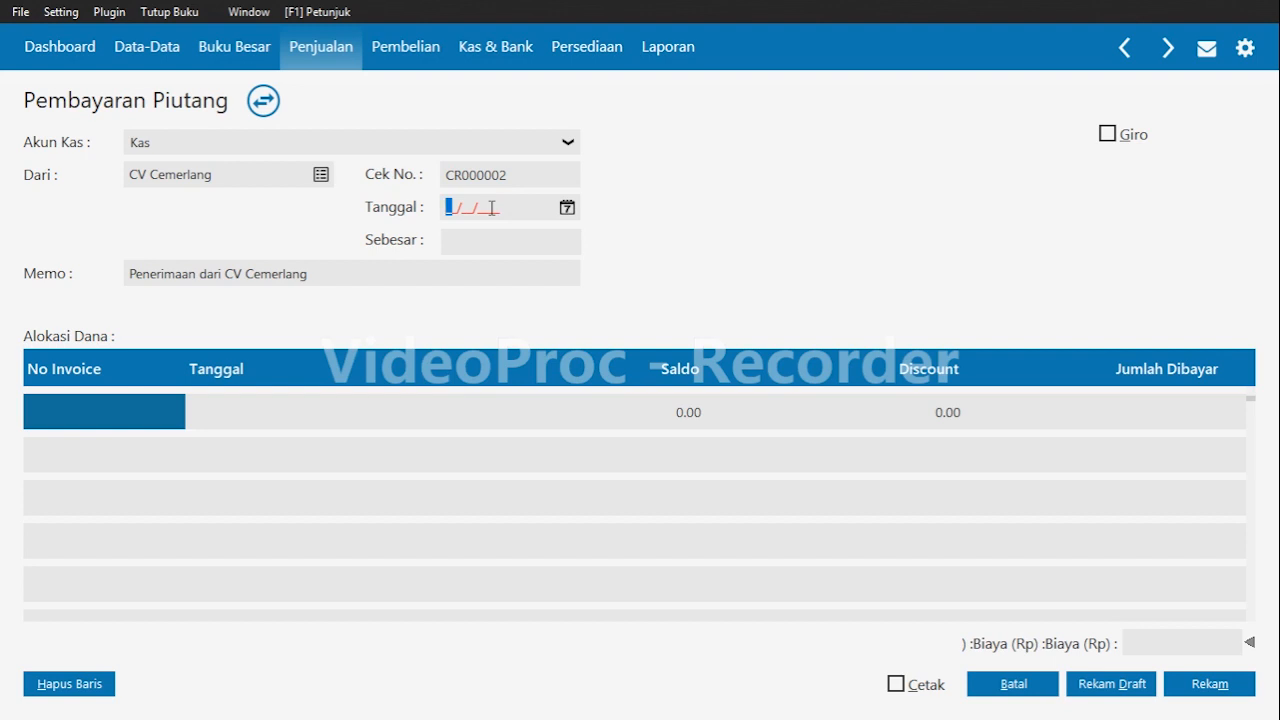
{"action": "type", "text": "25/01/2020"}
{"action": "key", "text": "Tab"}
{"action": "key", "text": "Tab"}
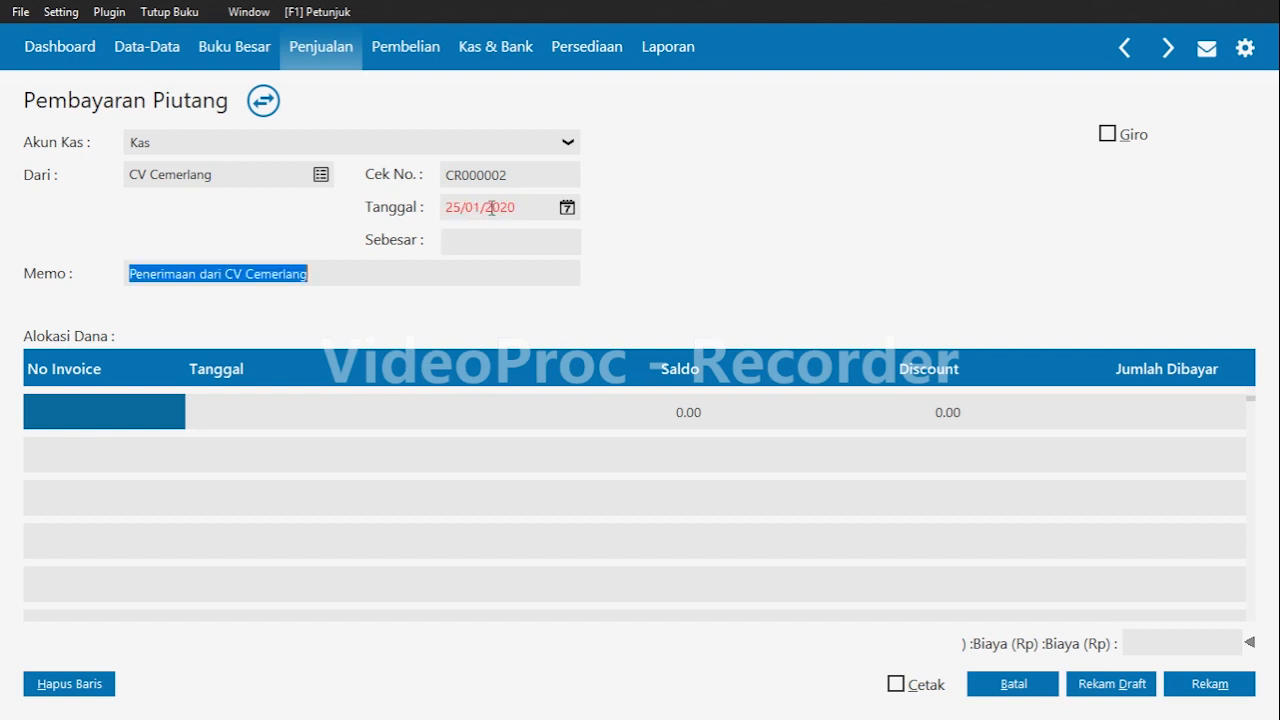
Replace the memo with 'Pembayaran faktur No.000003 melalui kas'.
{"action": "left_click", "coordinate": [61, 421]}
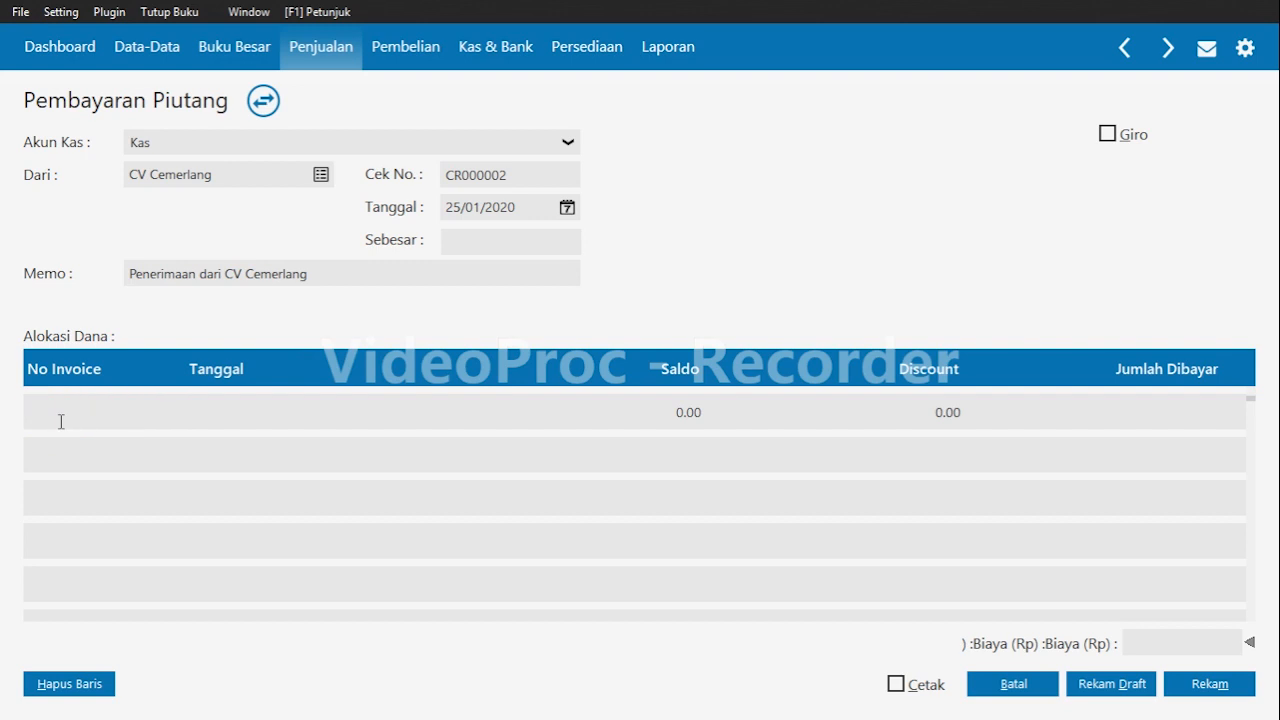
{"action": "left_click", "coordinate": [320, 272]}
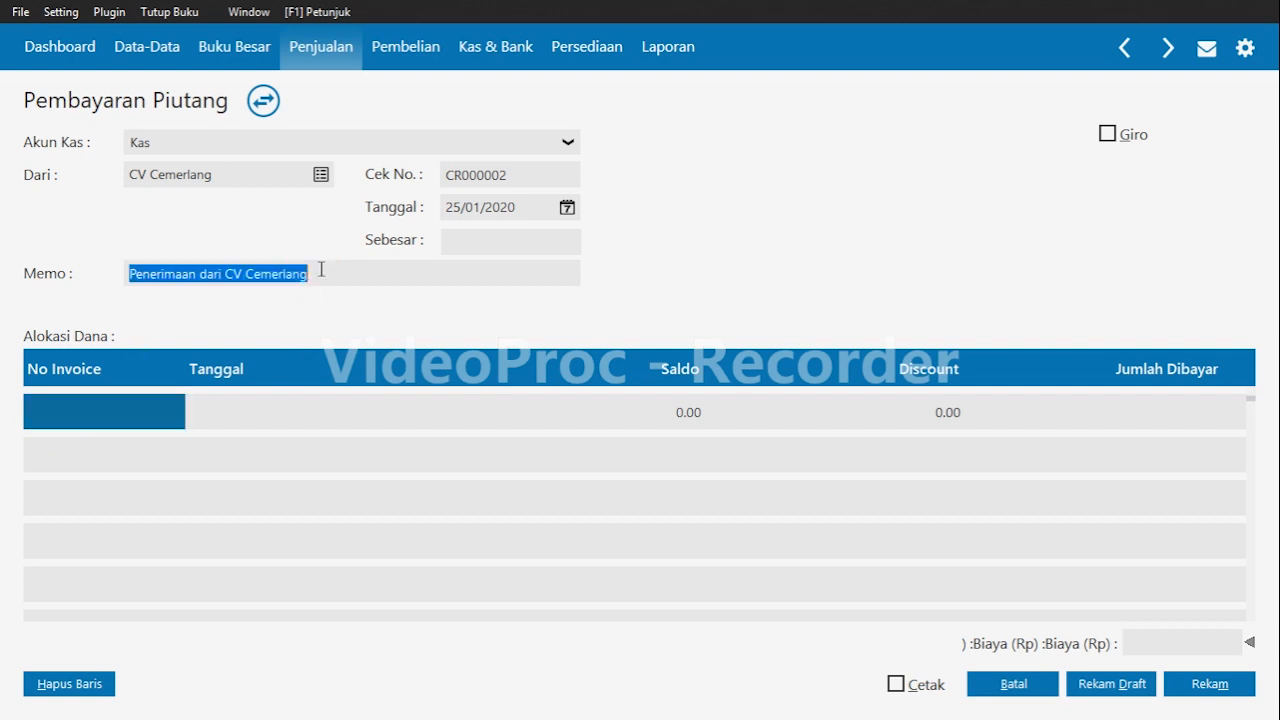
{"action": "key", "text": "BackSpace"}
{"action": "type", "text": "Pem"}
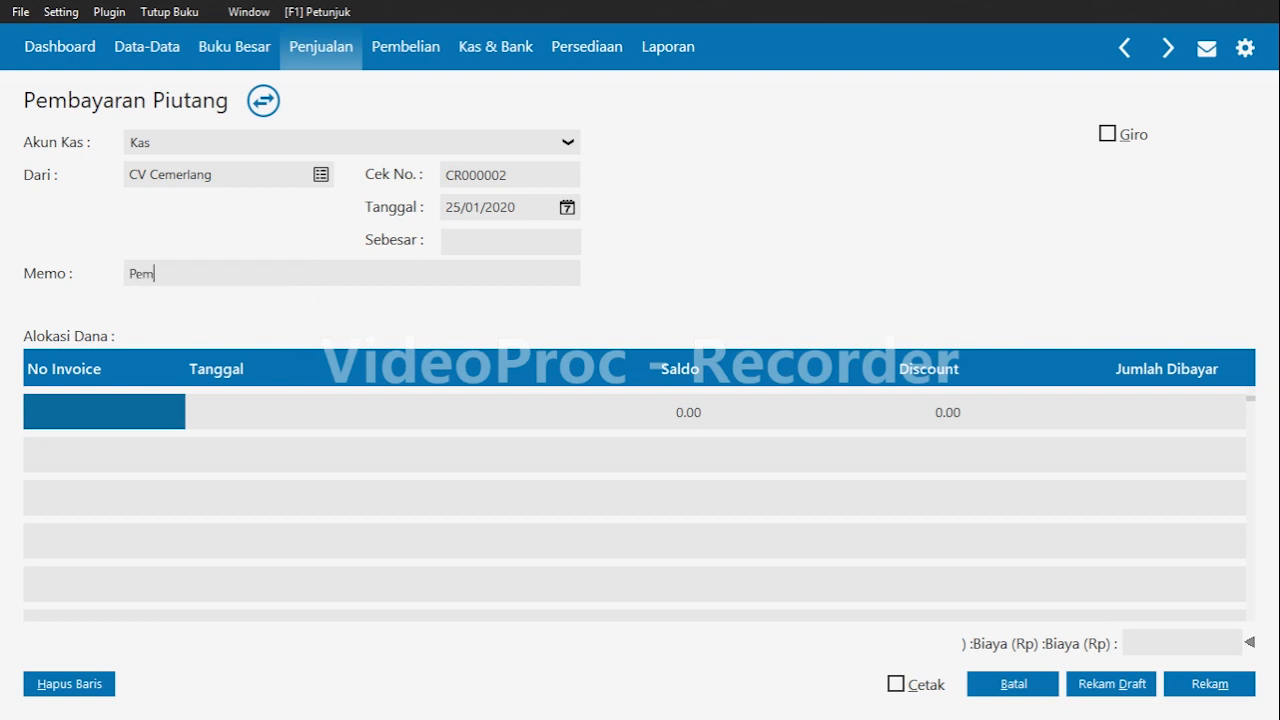
{"action": "type", "text": "bayaran faktur No.000003"}
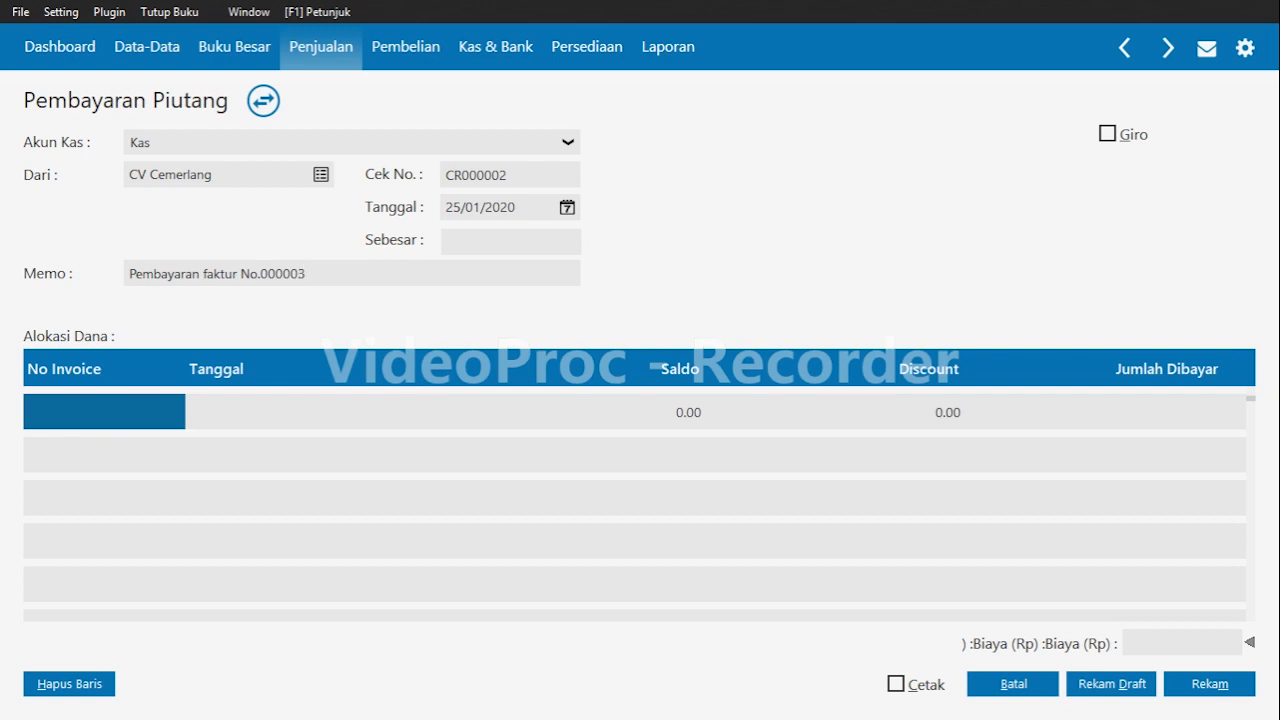
{"action": "type", "text": " meal"}
{"action": "key", "text": "BackSpace"}
{"action": "key", "text": "BackSpace"}
{"action": "type", "text": "lalui kas"}
Allocate the payment to invoice 00000003 from the invoice list.
{"action": "left_click", "coordinate": [108, 404]}
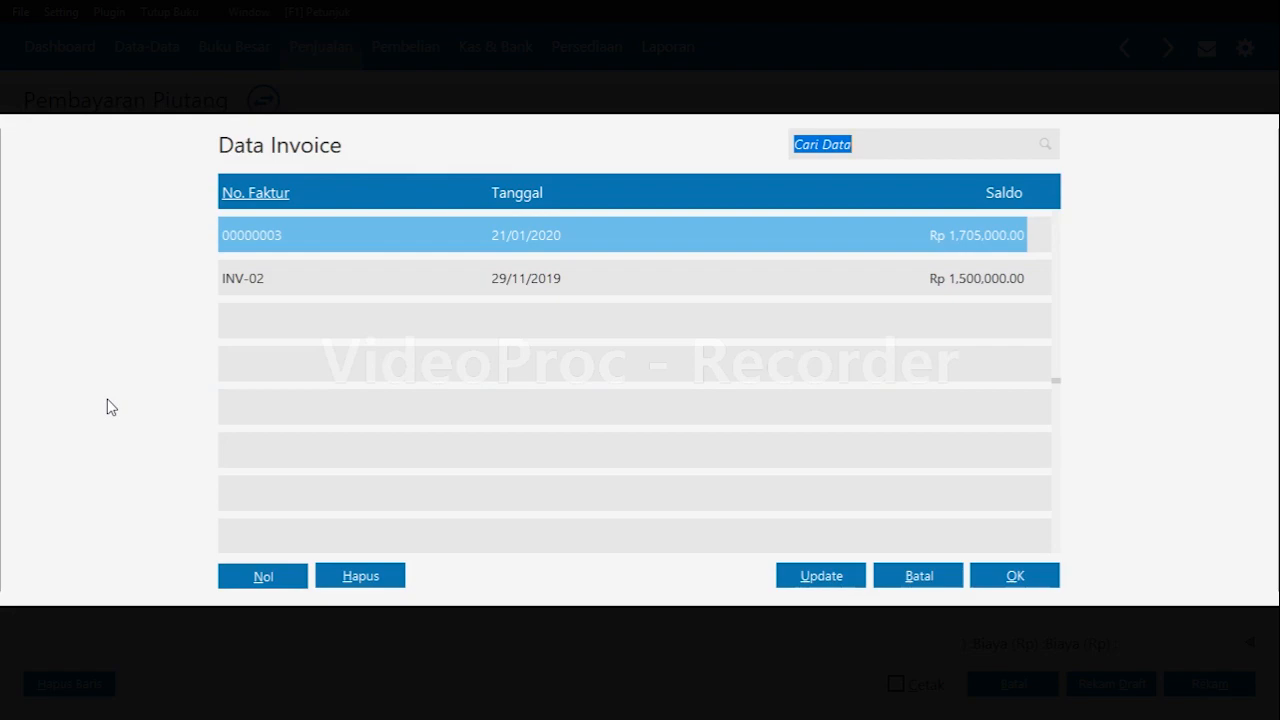
{"action": "key", "text": "Return"}
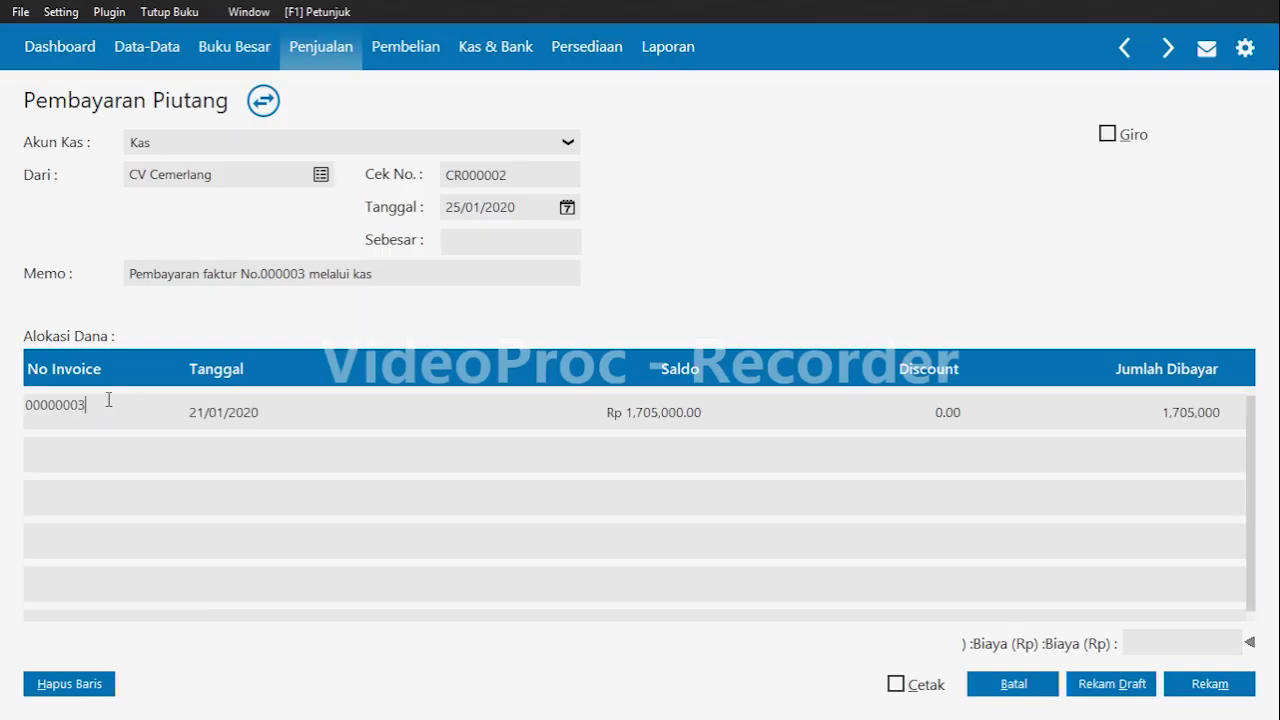
{"action": "key", "text": "Return"}
{"action": "key", "text": "Return"}
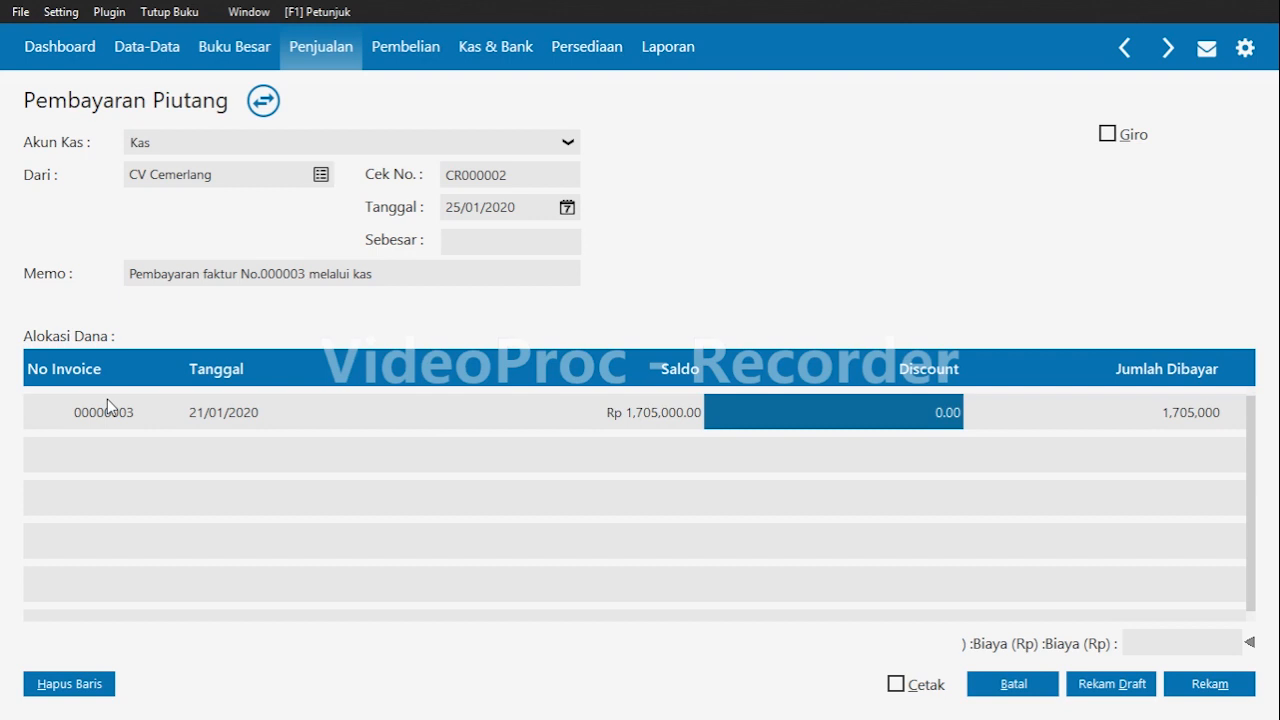
{"action": "key", "text": "Tab"}
{"action": "key", "text": "Tab"}
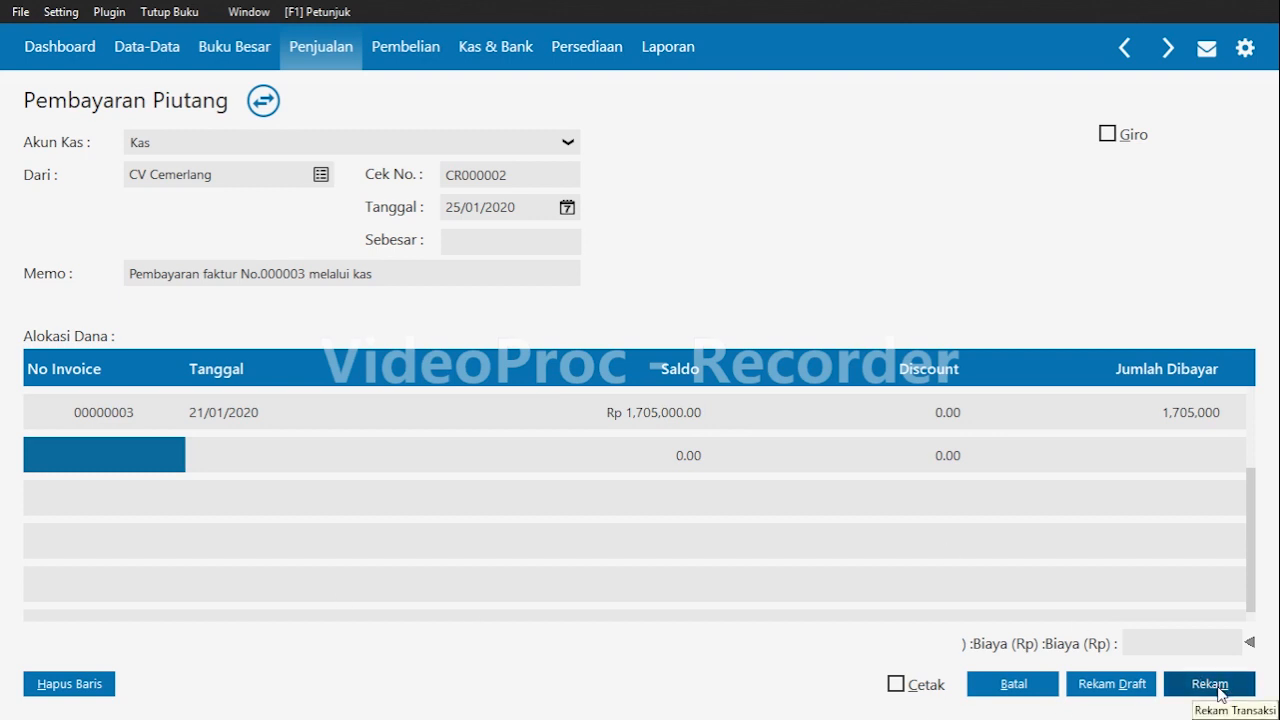
Fill in the payment amount, record the receivable payment and close the form.
{"action": "left_click", "coordinate": [528, 240]}
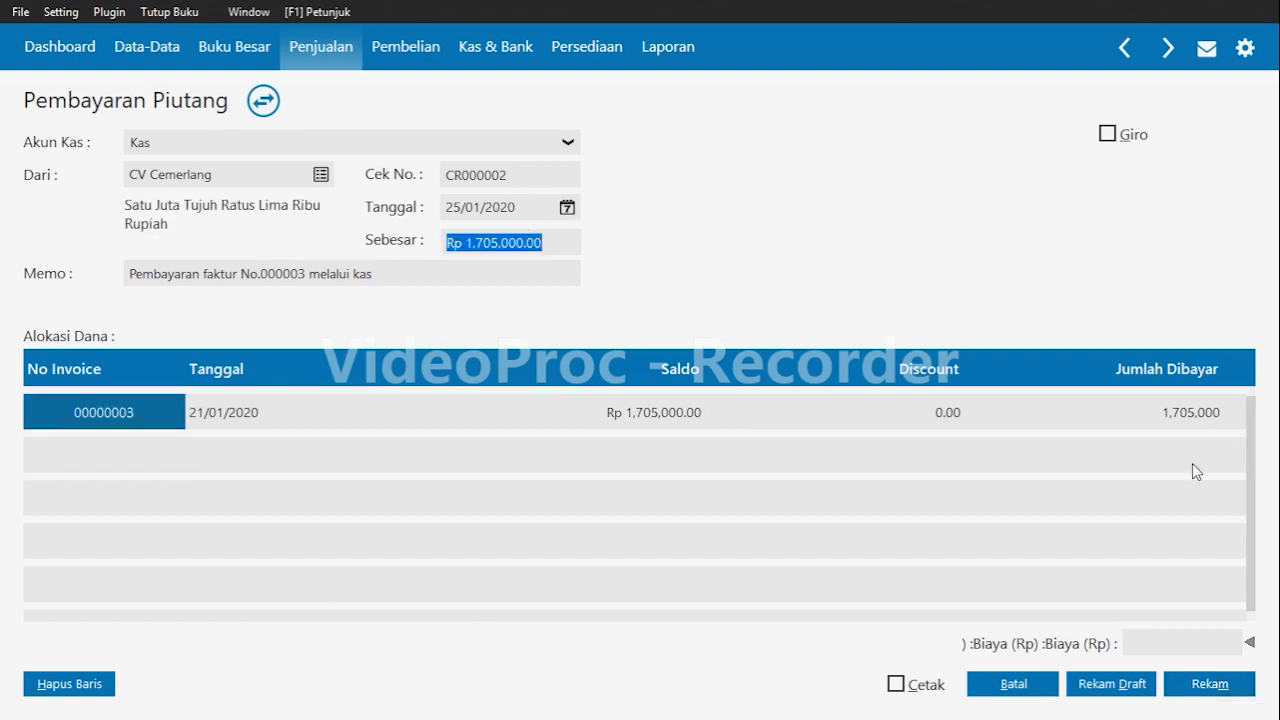
{"action": "left_click", "coordinate": [1209, 690]}
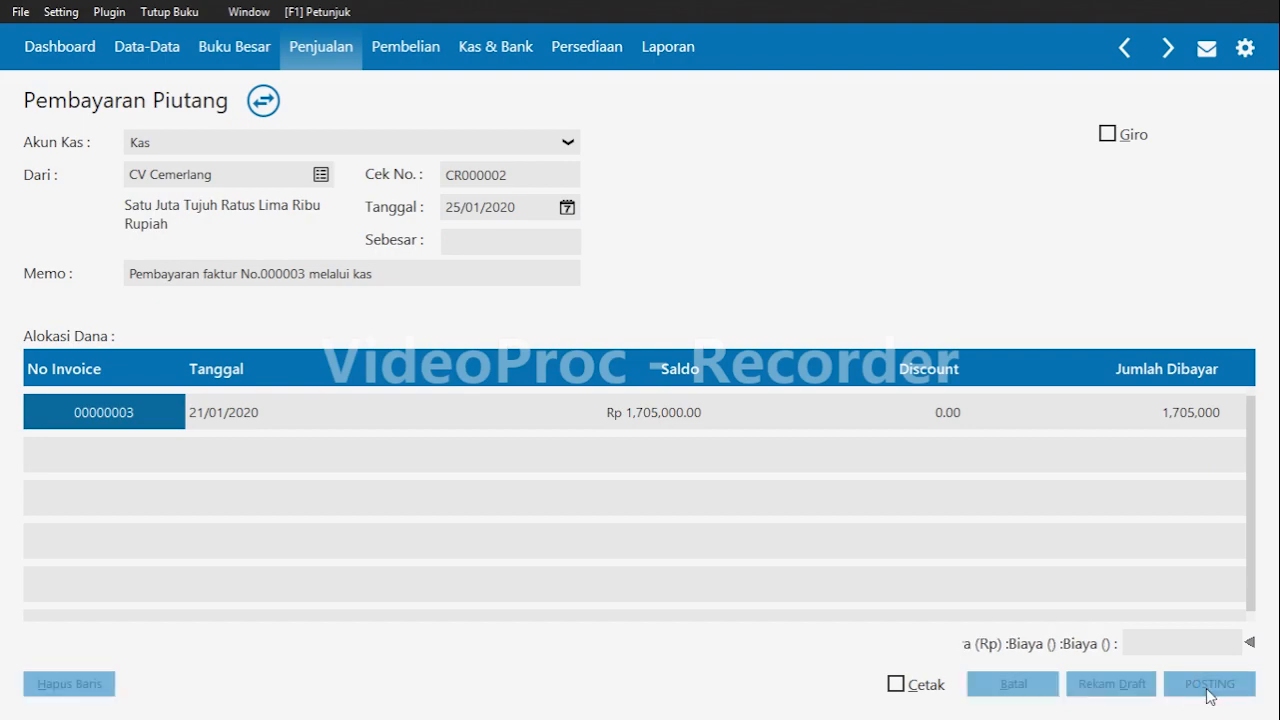
{"action": "left_click", "coordinate": [1018, 684]}
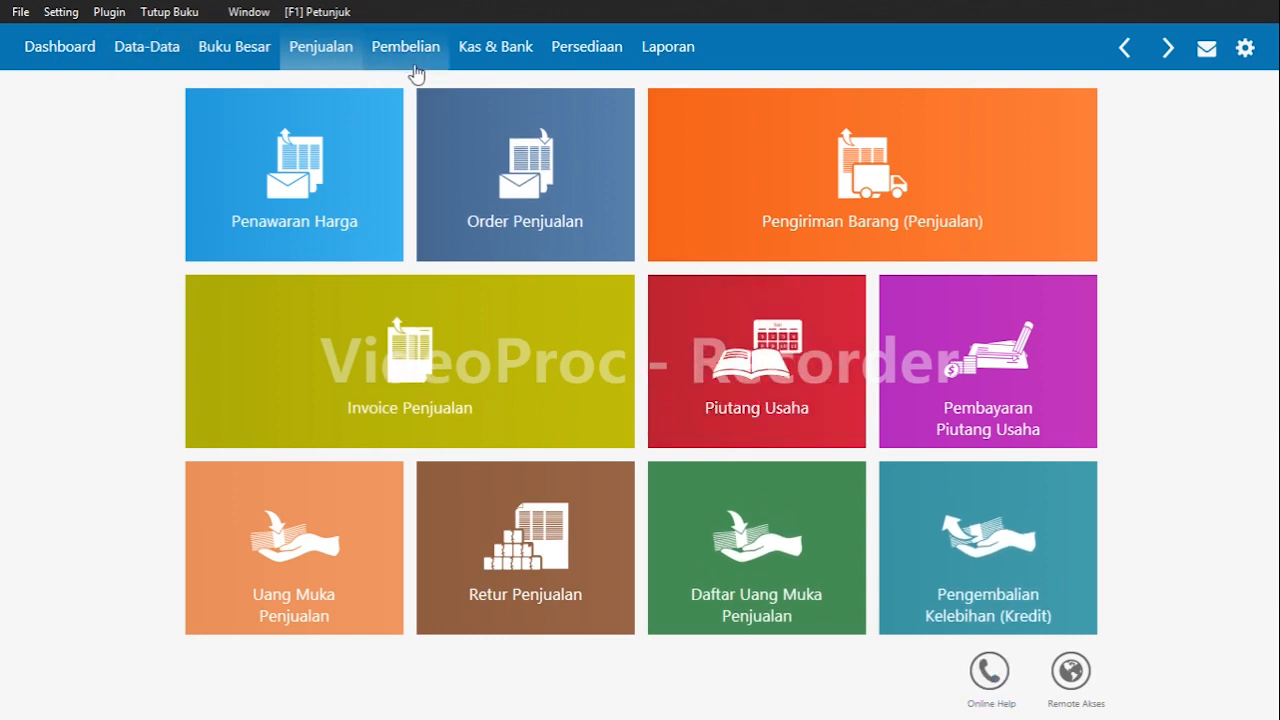
Start a new cash disbursement (Kas Keluar) paid from the Kas account.
{"action": "left_click", "coordinate": [490, 48]}
{"action": "mouse_move", "coordinate": [346, 169]}
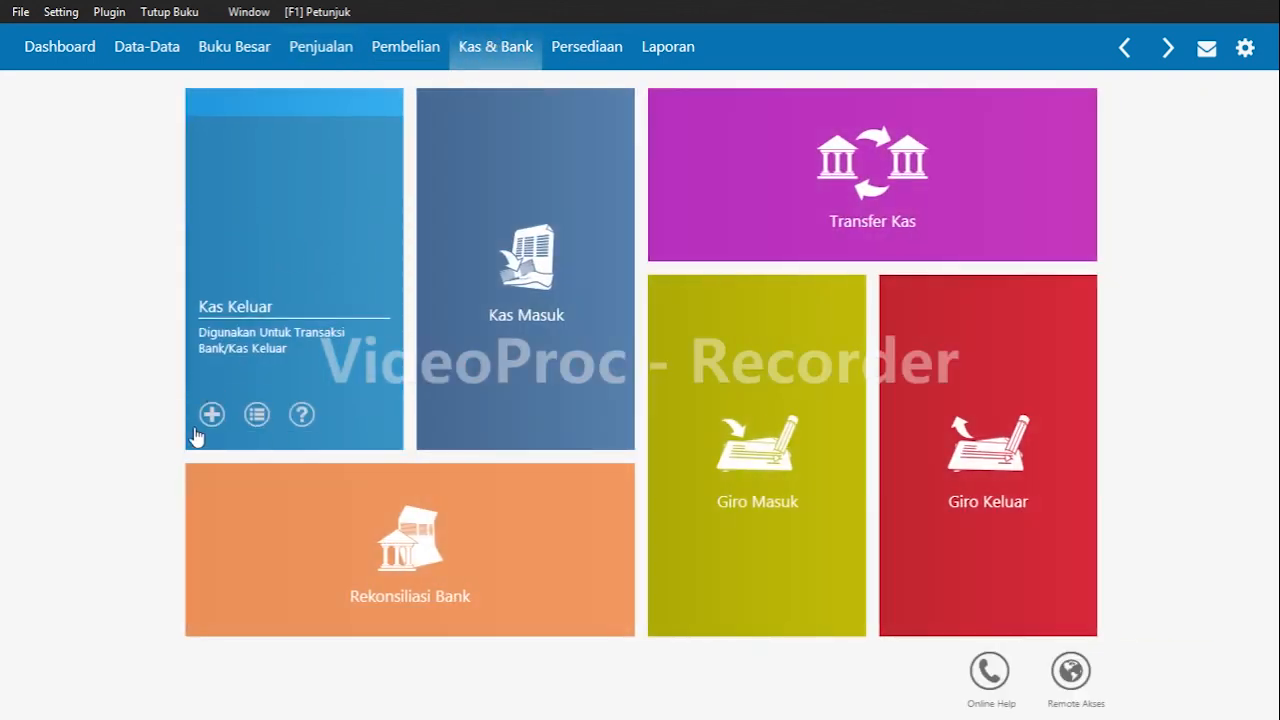
{"action": "left_click", "coordinate": [210, 416]}
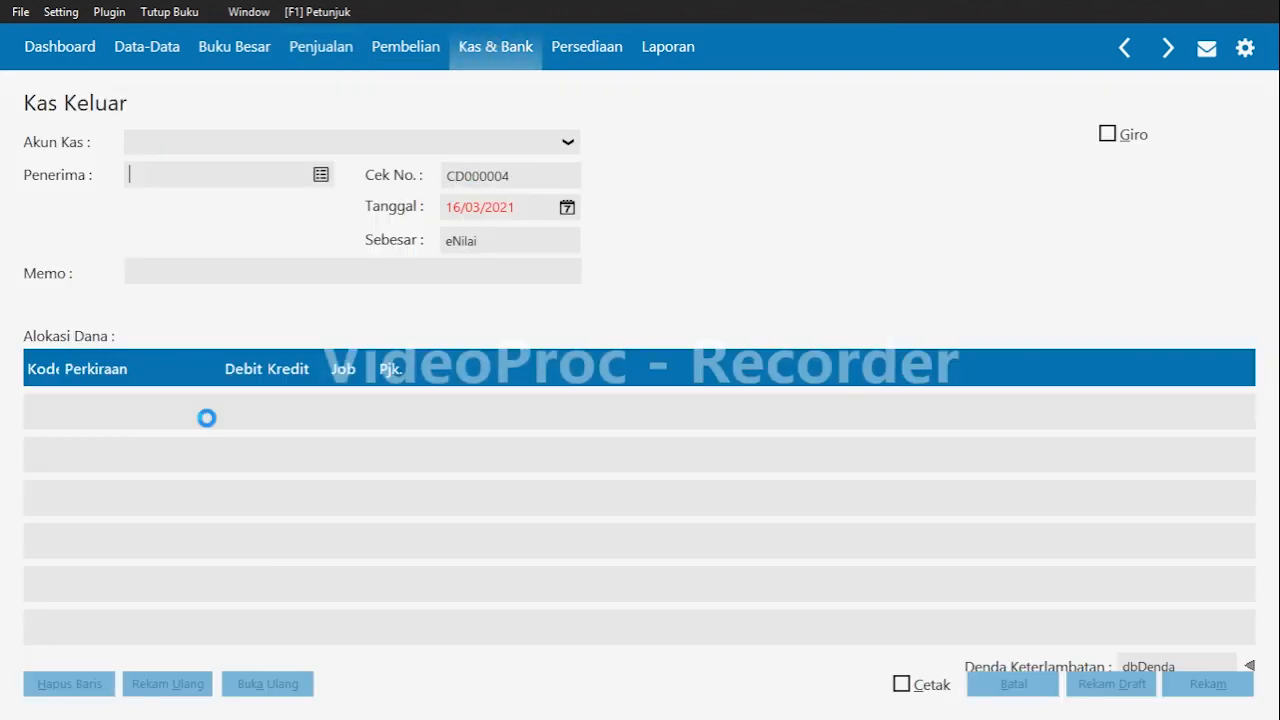
{"action": "left_click", "coordinate": [285, 146]}
{"action": "left_click", "coordinate": [290, 168]}
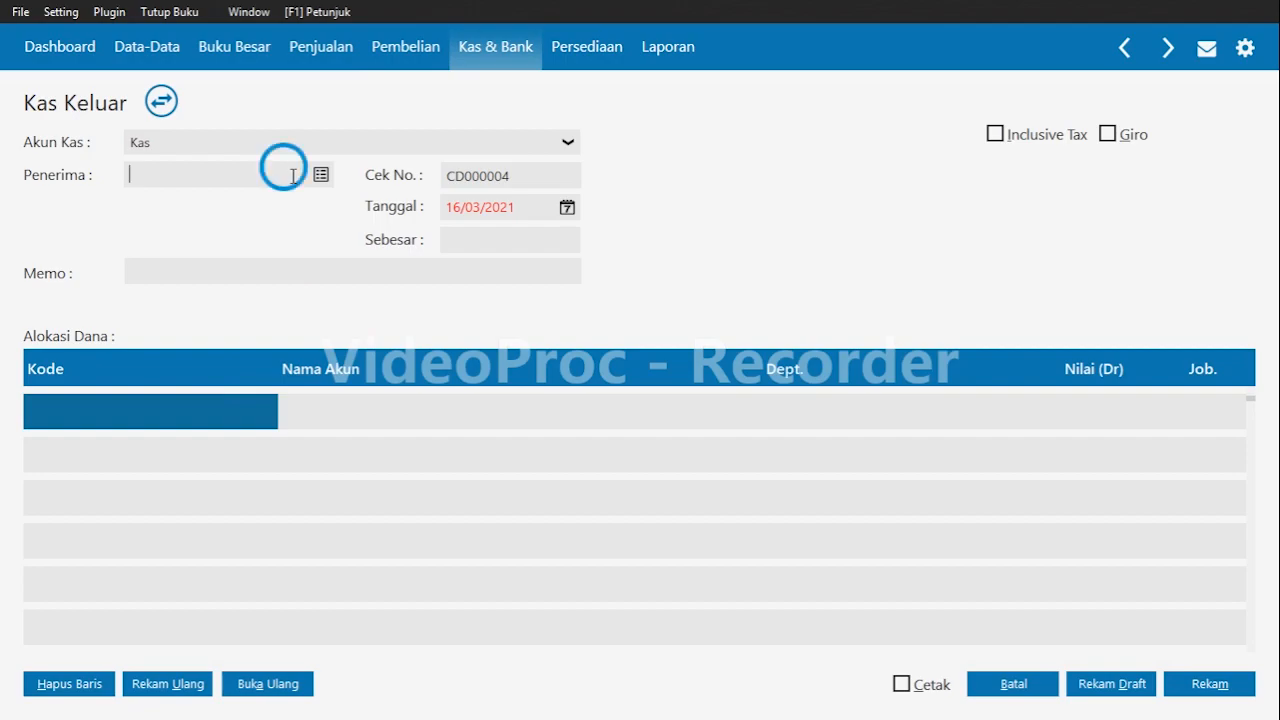
Create a new payee 'Gaji Karyawan' of type Others and kind Personal, saving it despite the warning.
{"action": "double_click", "coordinate": [292, 176]}
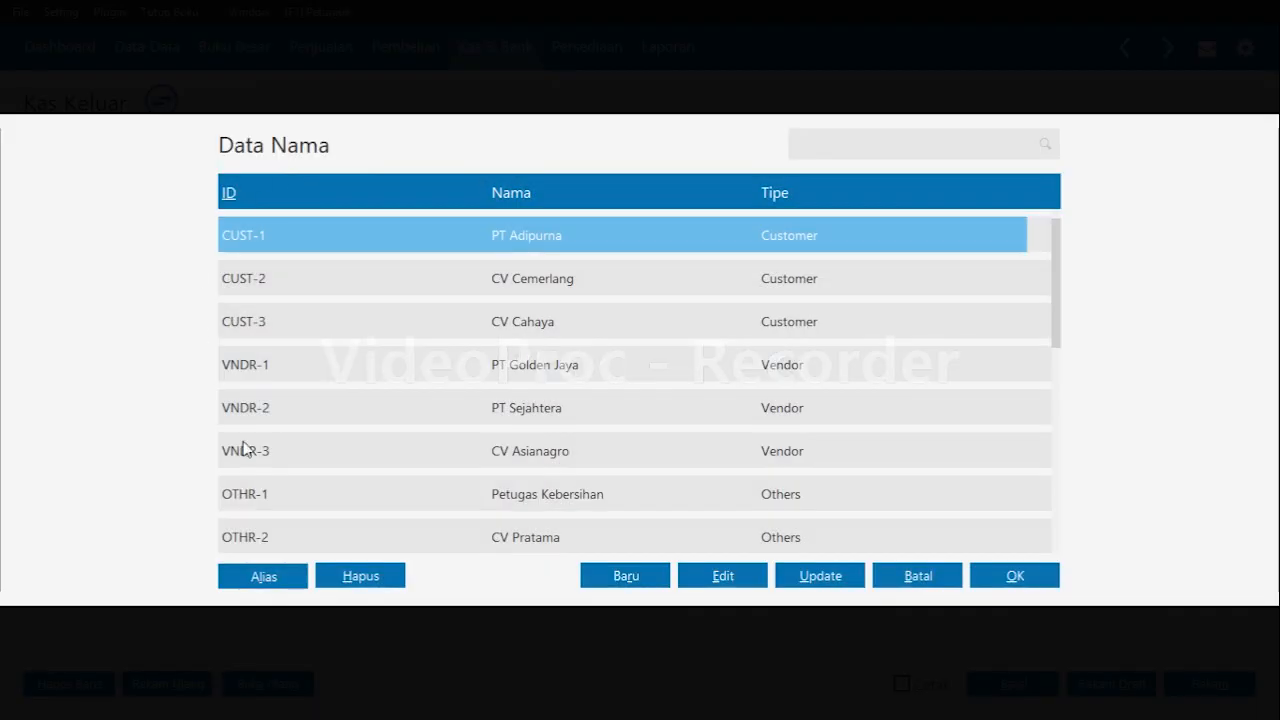
{"action": "left_click", "coordinate": [634, 578]}
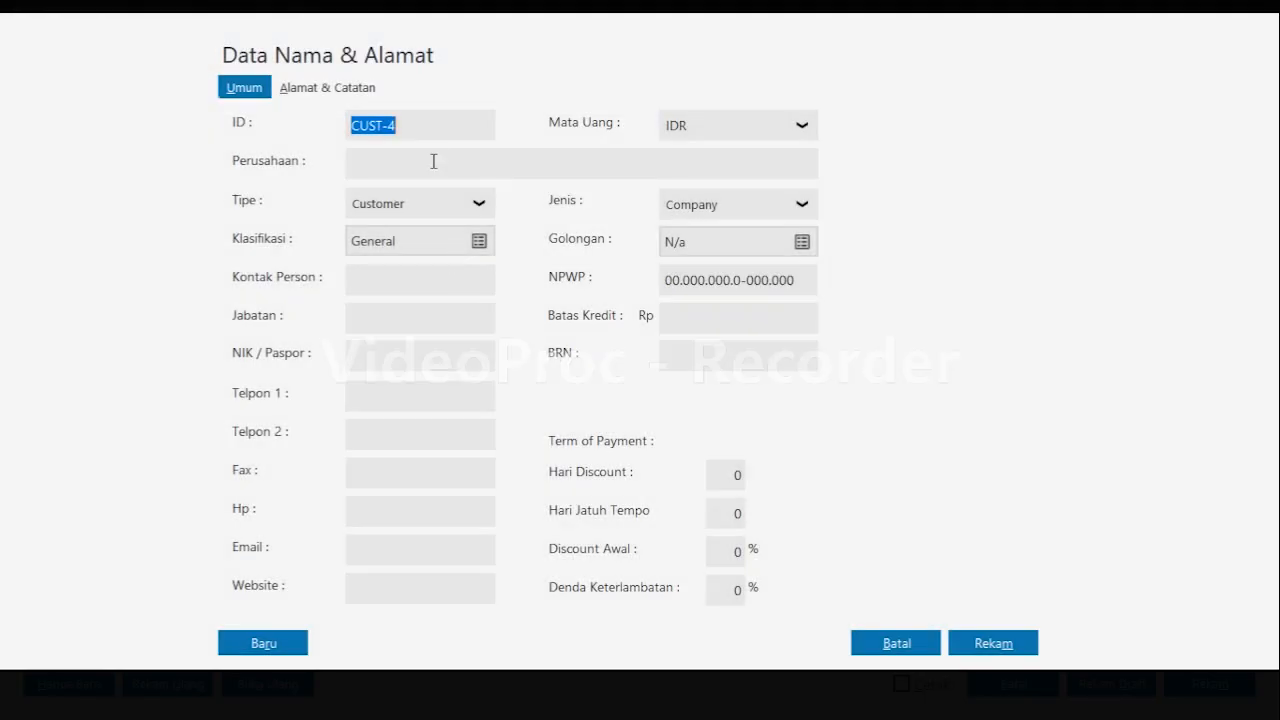
{"action": "left_click", "coordinate": [433, 164]}
{"action": "left_click", "coordinate": [442, 212]}
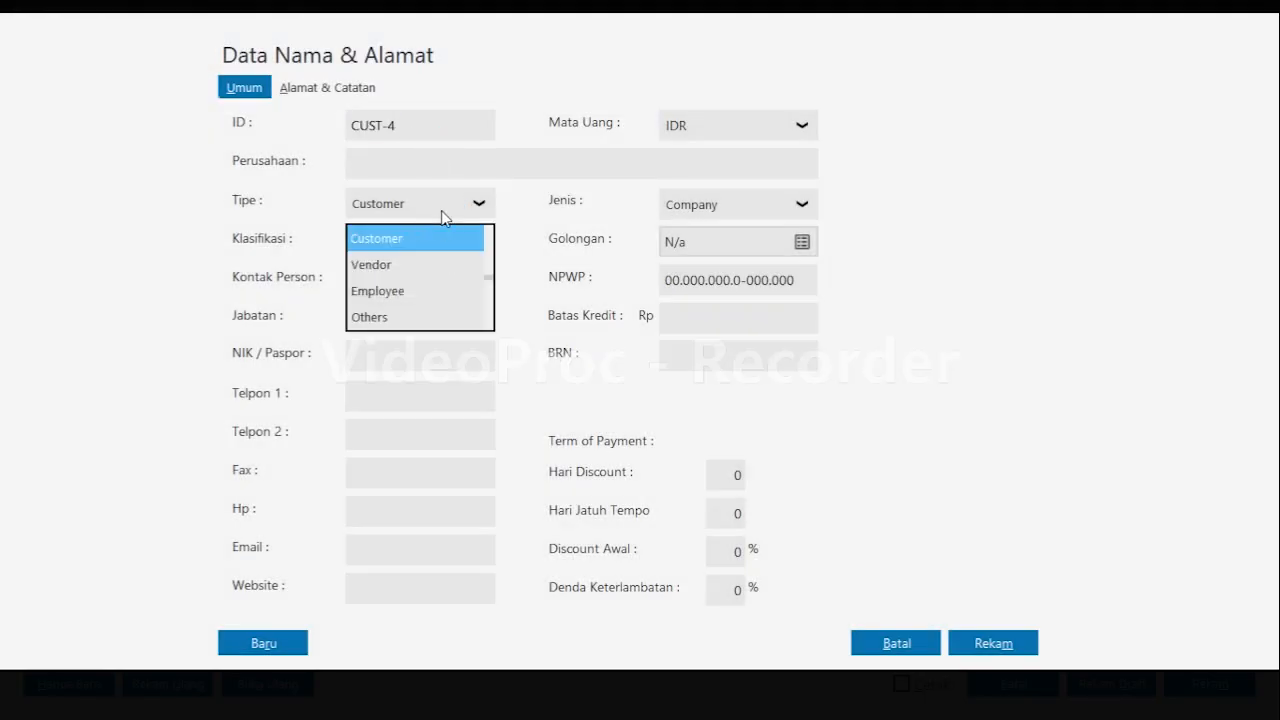
{"action": "left_click", "coordinate": [393, 316]}
{"action": "left_click", "coordinate": [475, 166]}
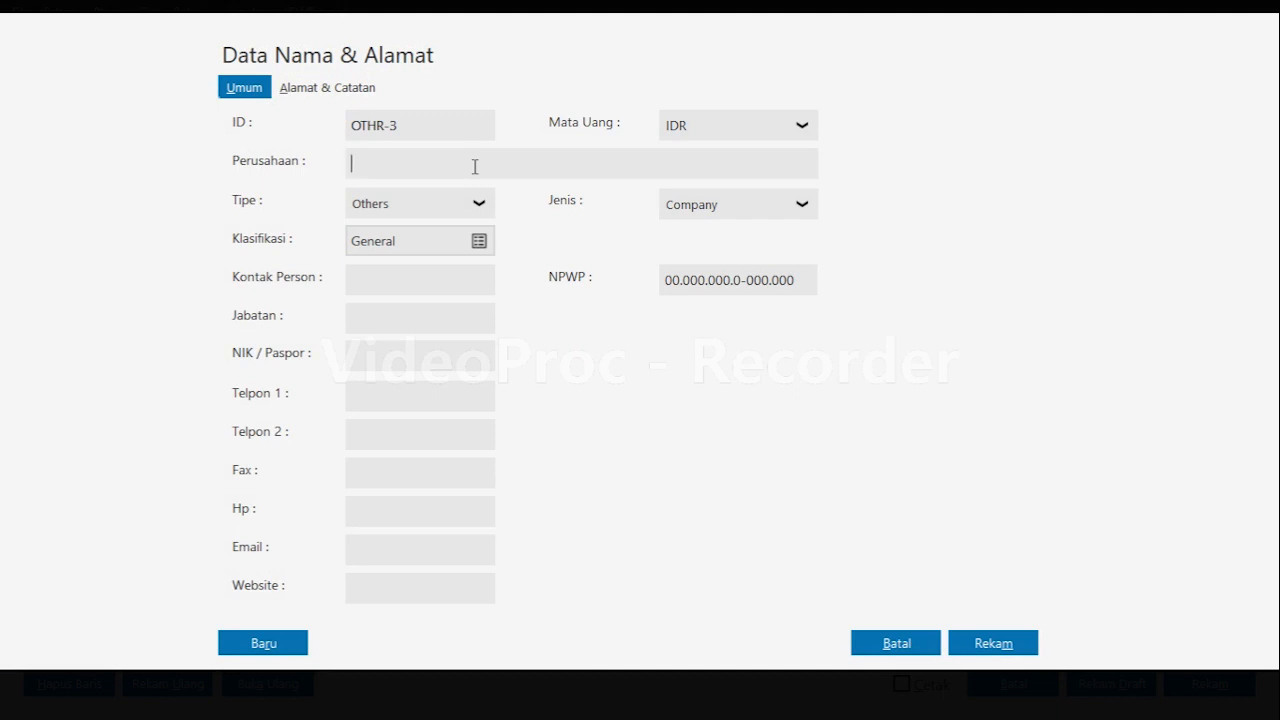
{"action": "type", "text": "Gaji Karyawan"}
{"action": "left_click", "coordinate": [801, 207]}
{"action": "left_click", "coordinate": [780, 264]}
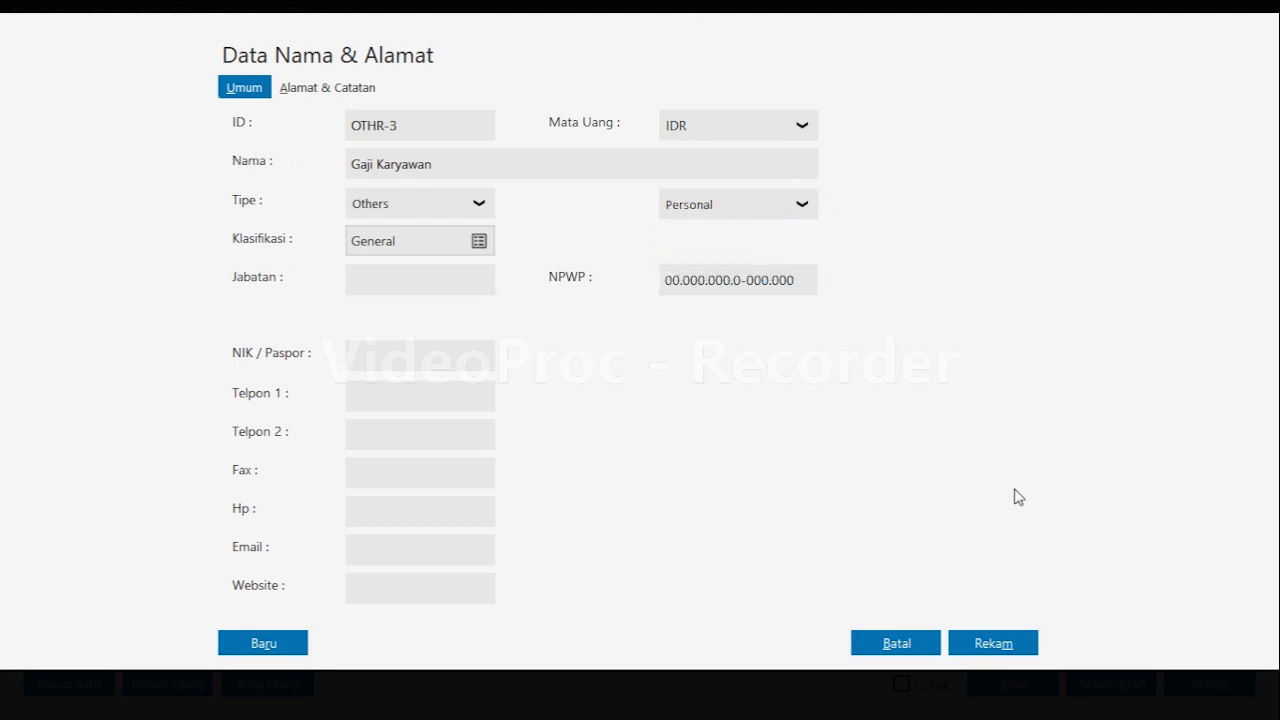
{"action": "left_click", "coordinate": [1021, 652]}
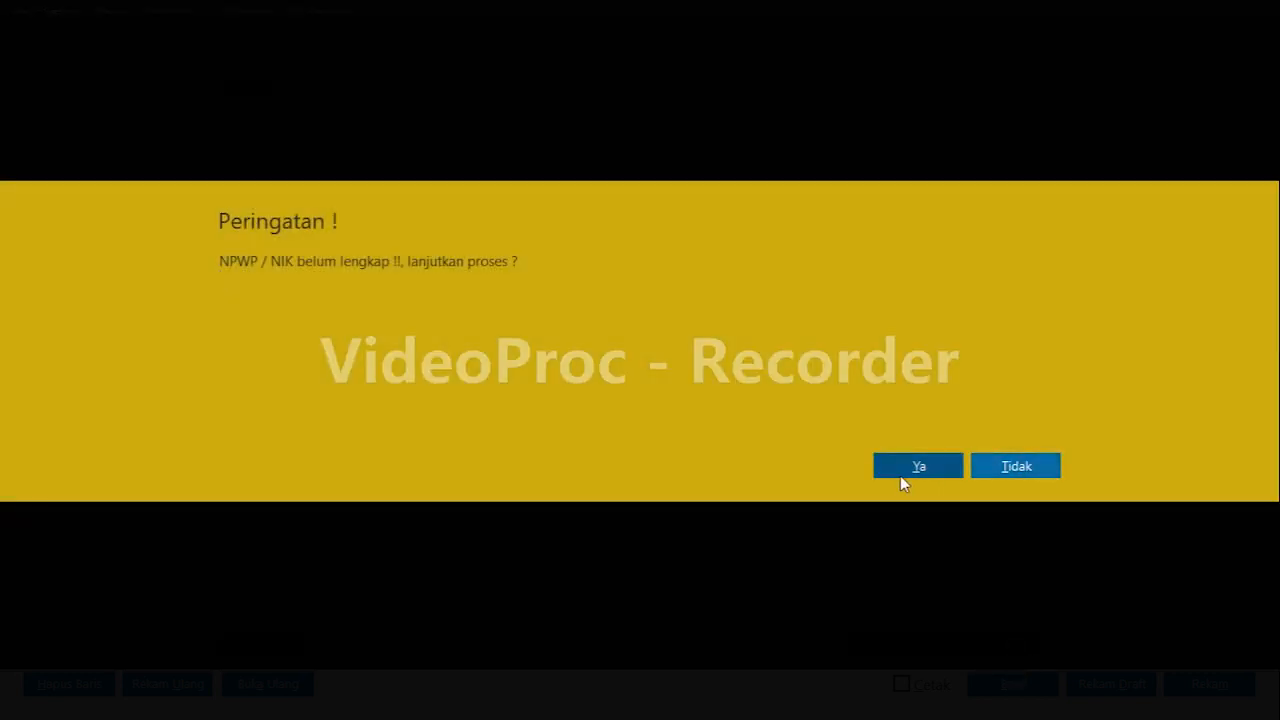
{"action": "left_click", "coordinate": [900, 475]}
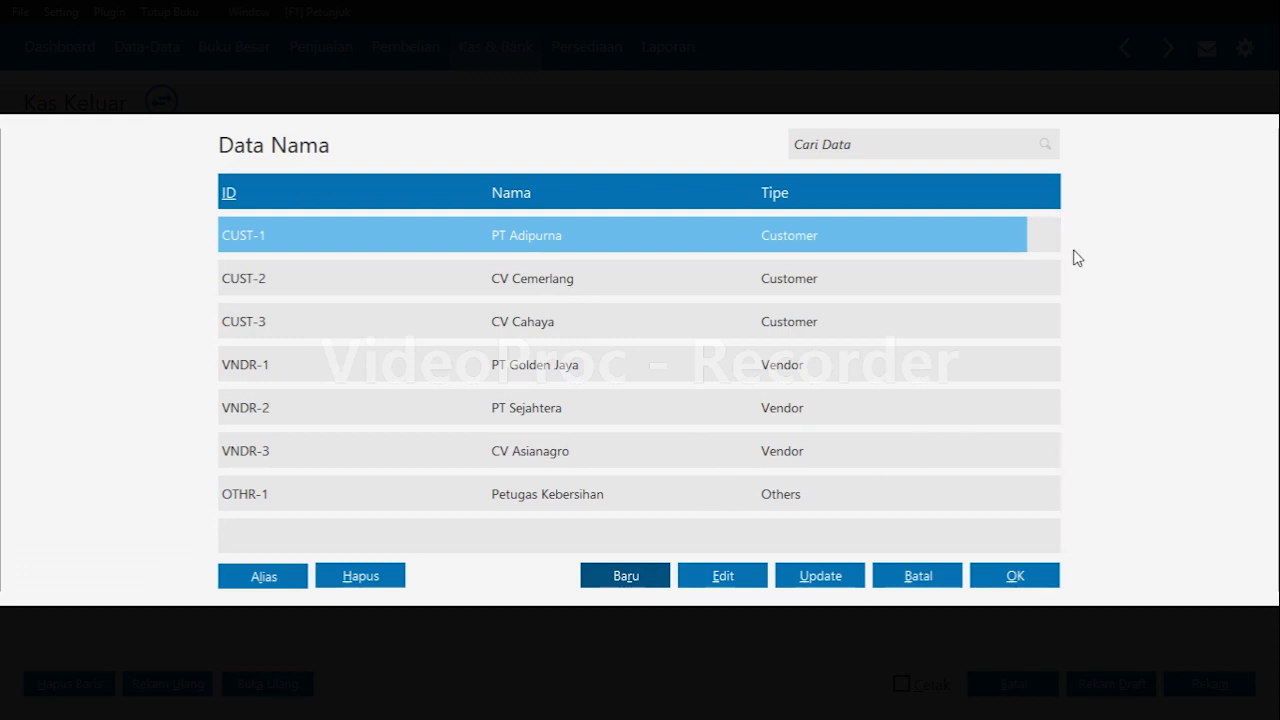
Select Gaji Karyawan as the disbursement's recipient.
{"action": "left_click_drag", "start_coordinate": [1058, 258], "coordinate": [1051, 429]}
{"action": "left_click", "coordinate": [800, 500]}
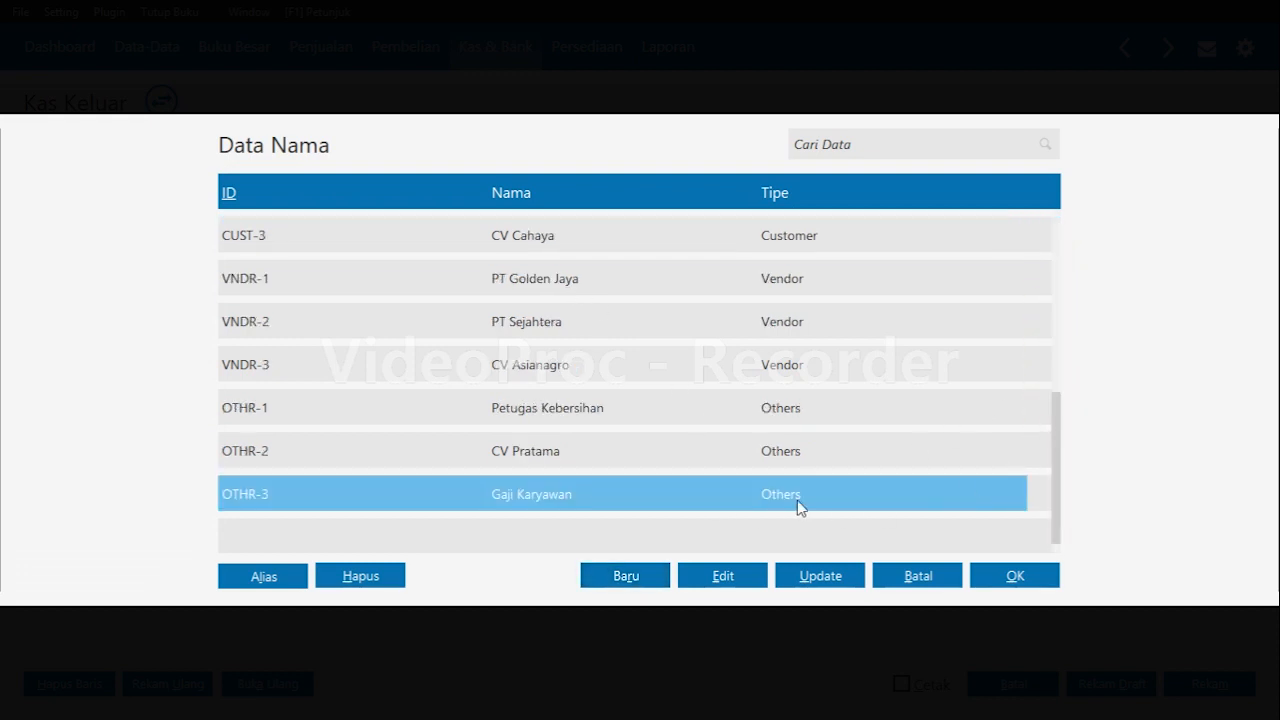
{"action": "left_click", "coordinate": [1034, 575]}
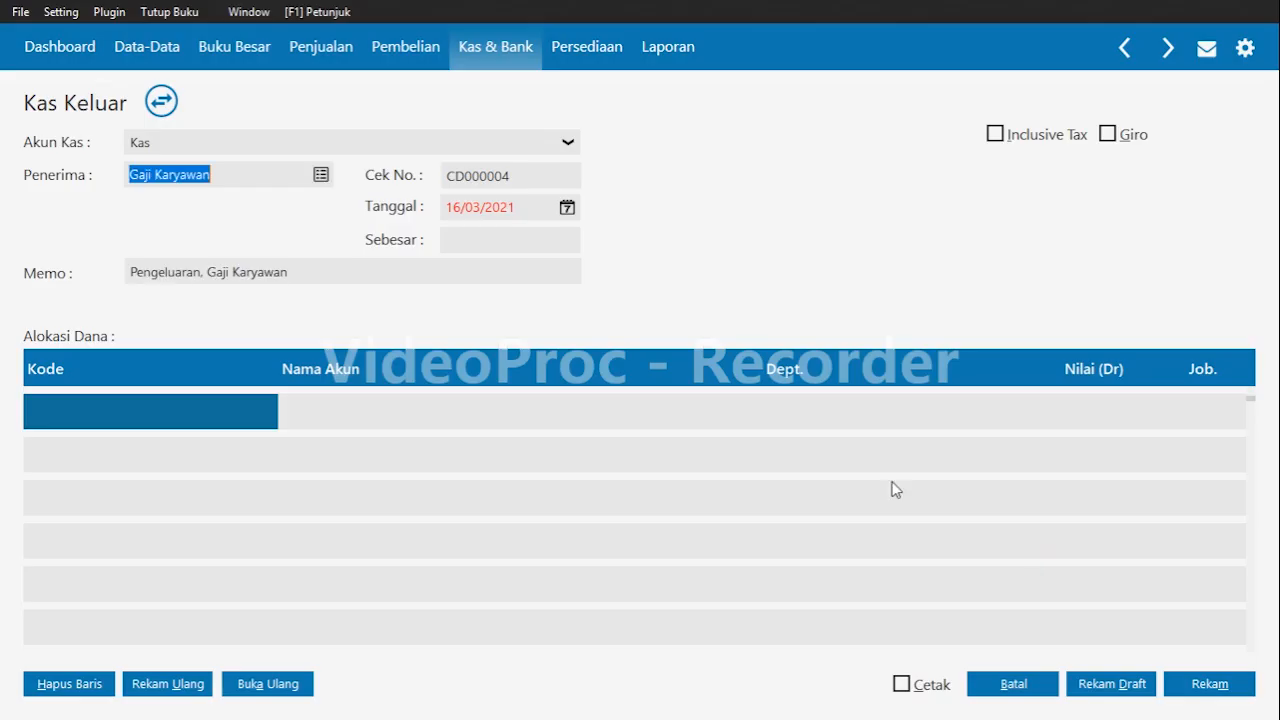
Set the disbursement date to 29/01/2020 and the amount to 2,500,000.
{"action": "left_click", "coordinate": [484, 207]}
{"action": "key", "text": "BackSpace"}
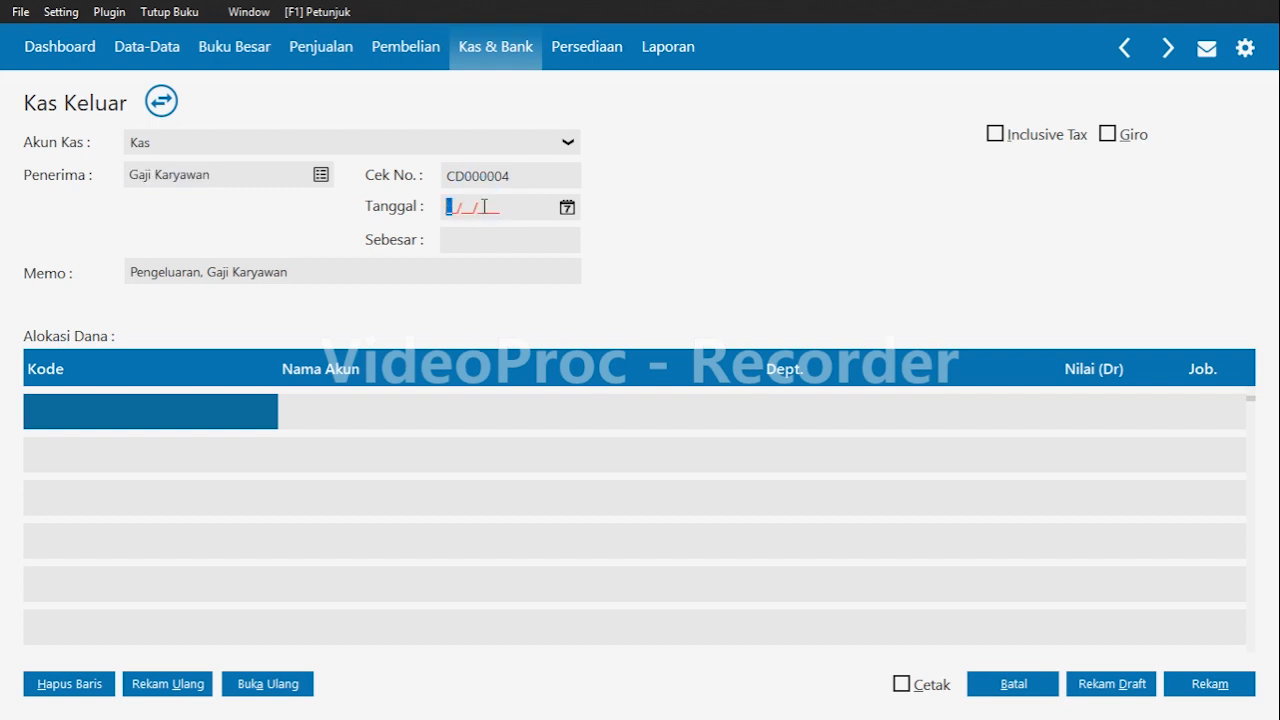
{"action": "type", "text": "290120202500000"}
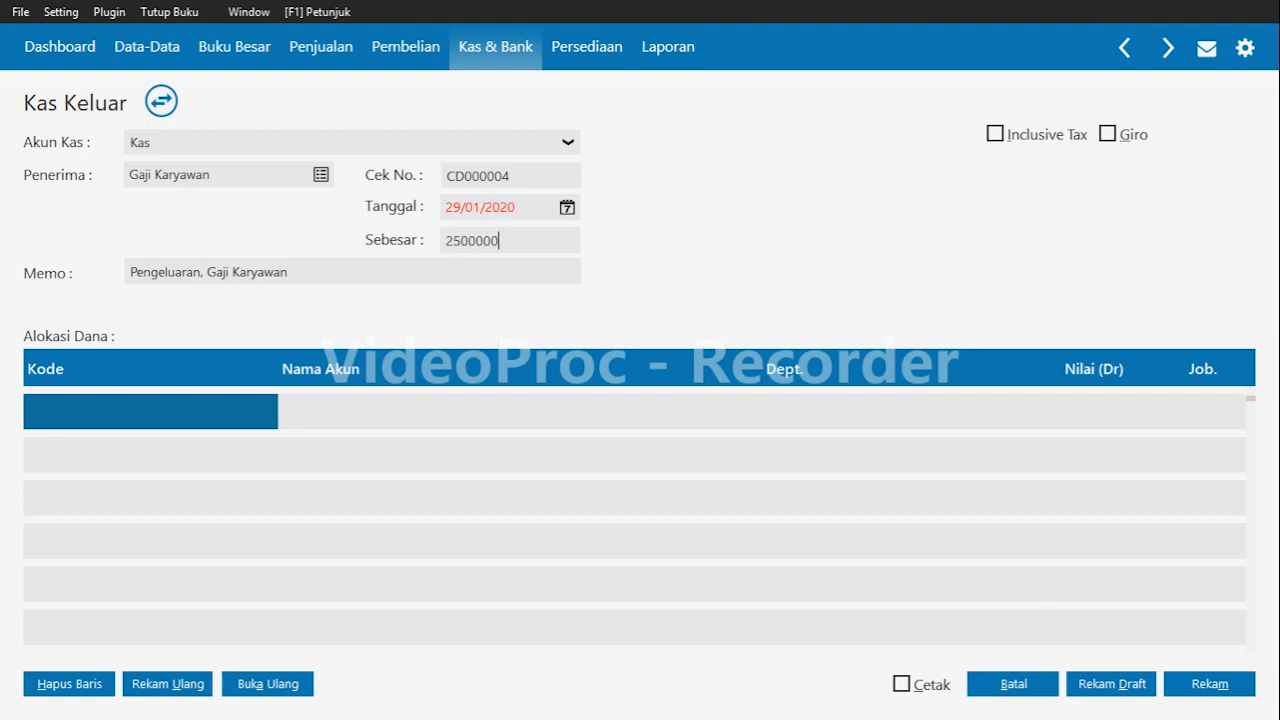
{"action": "key", "text": "Tab"}
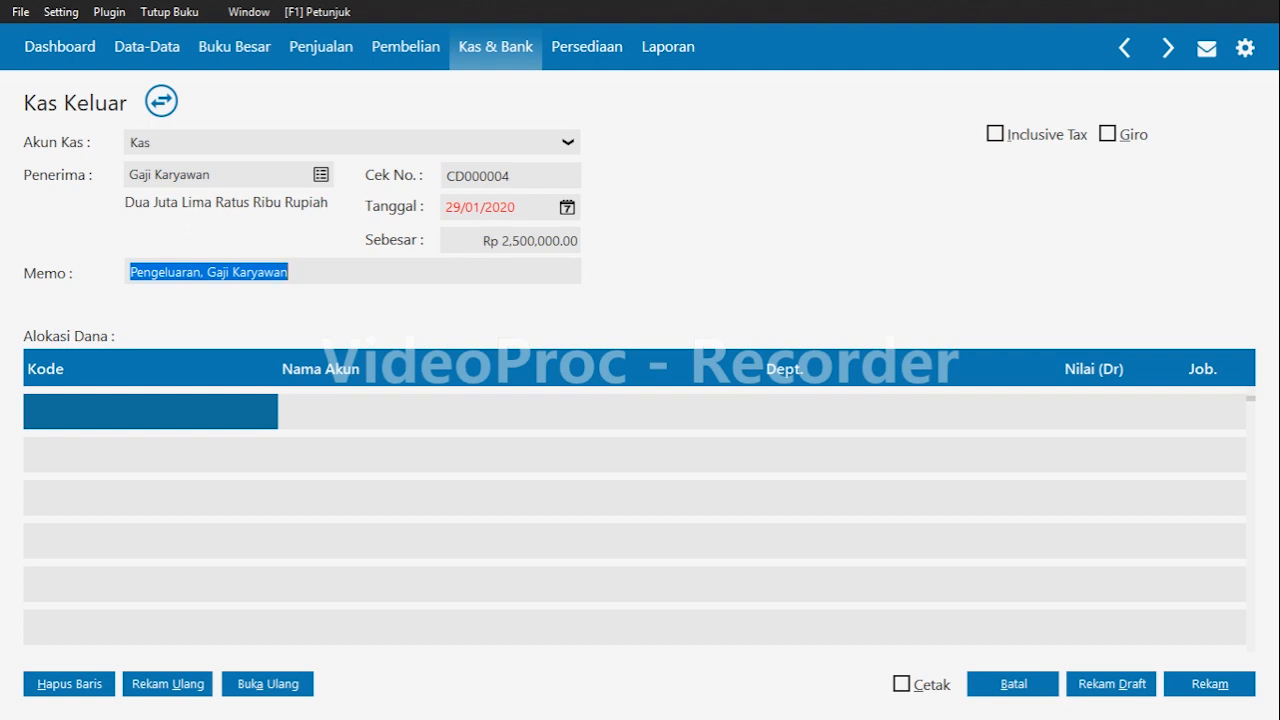
Replace the memo with 'Pembayaran gaji untuk bulan Januari 2020'.
{"action": "key", "text": "BackSpace"}
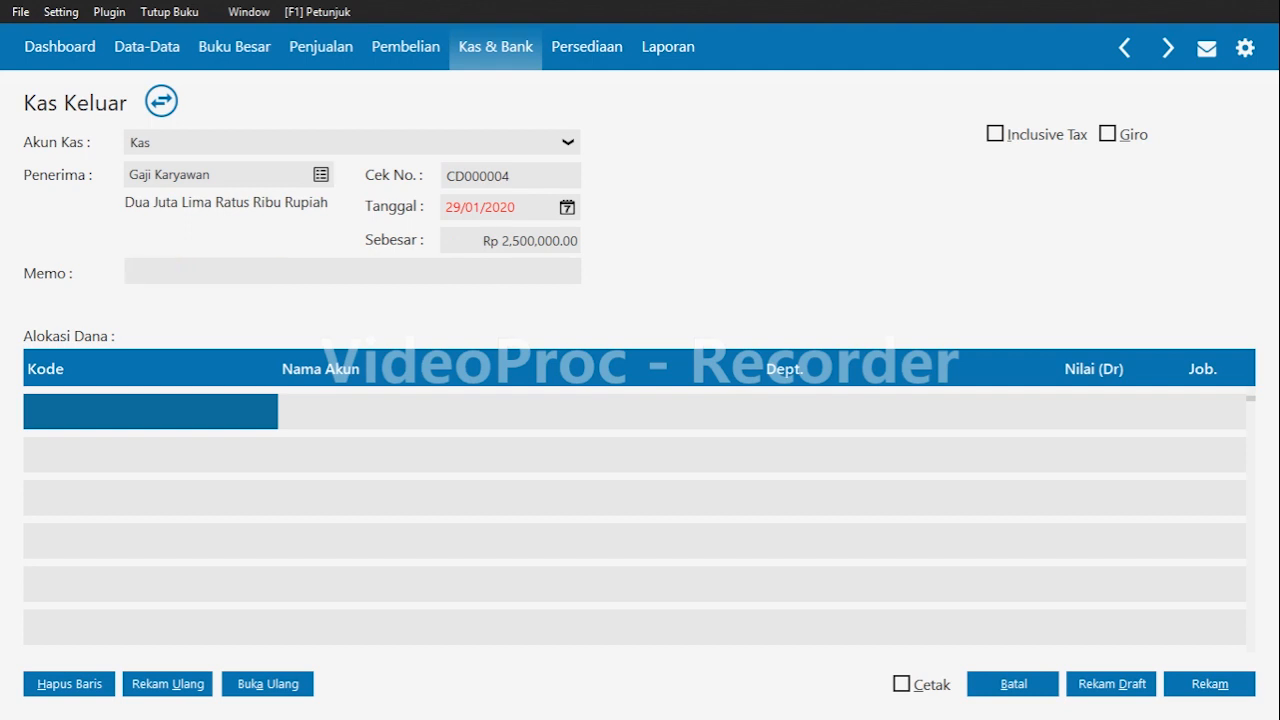
{"action": "type", "text": "Pemay"}
{"action": "key", "text": "BackSpace"}
{"action": "key", "text": "BackSpace"}
{"action": "type", "text": "bayaran gaji untuk "}
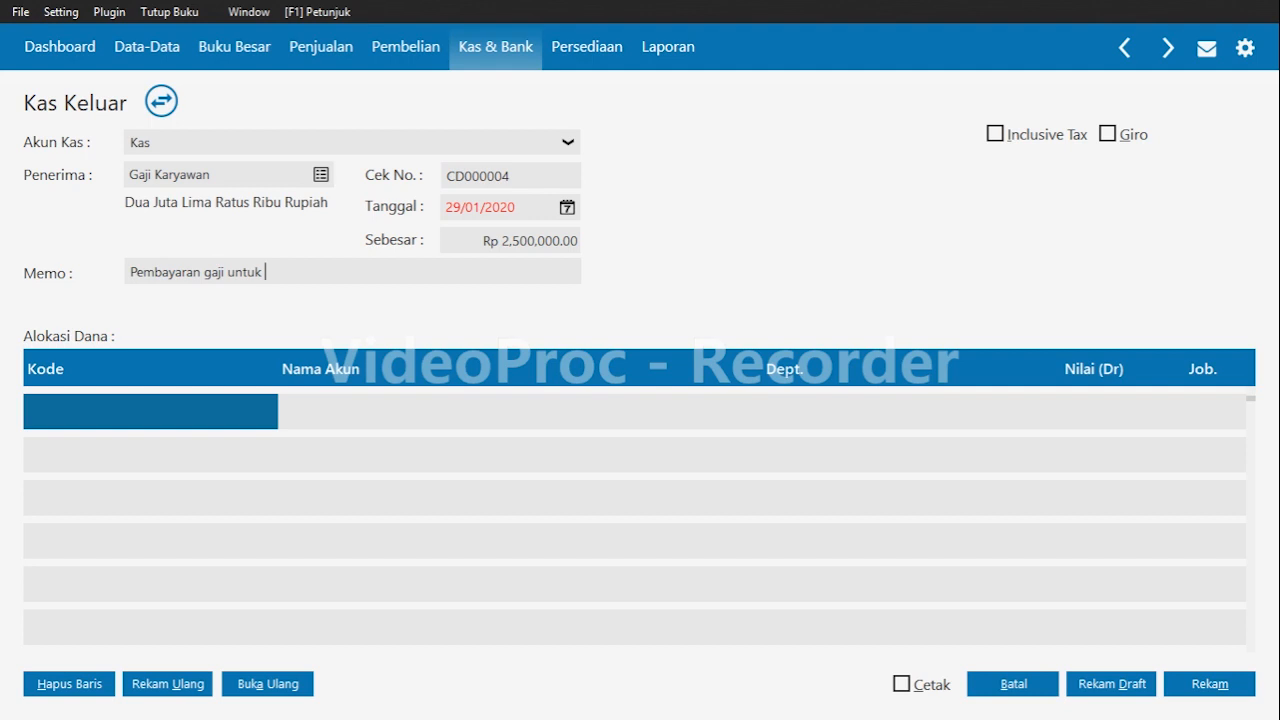
{"action": "type", "text": "bulan ja"}
{"action": "key", "text": "BackSpace"}
{"action": "key", "text": "BackSpace"}
{"action": "type", "text": "Januari 2020"}
Search the account list for 'beban' and allocate the line to Beban Gaji & Upah.
{"action": "double_click", "coordinate": [52, 400]}
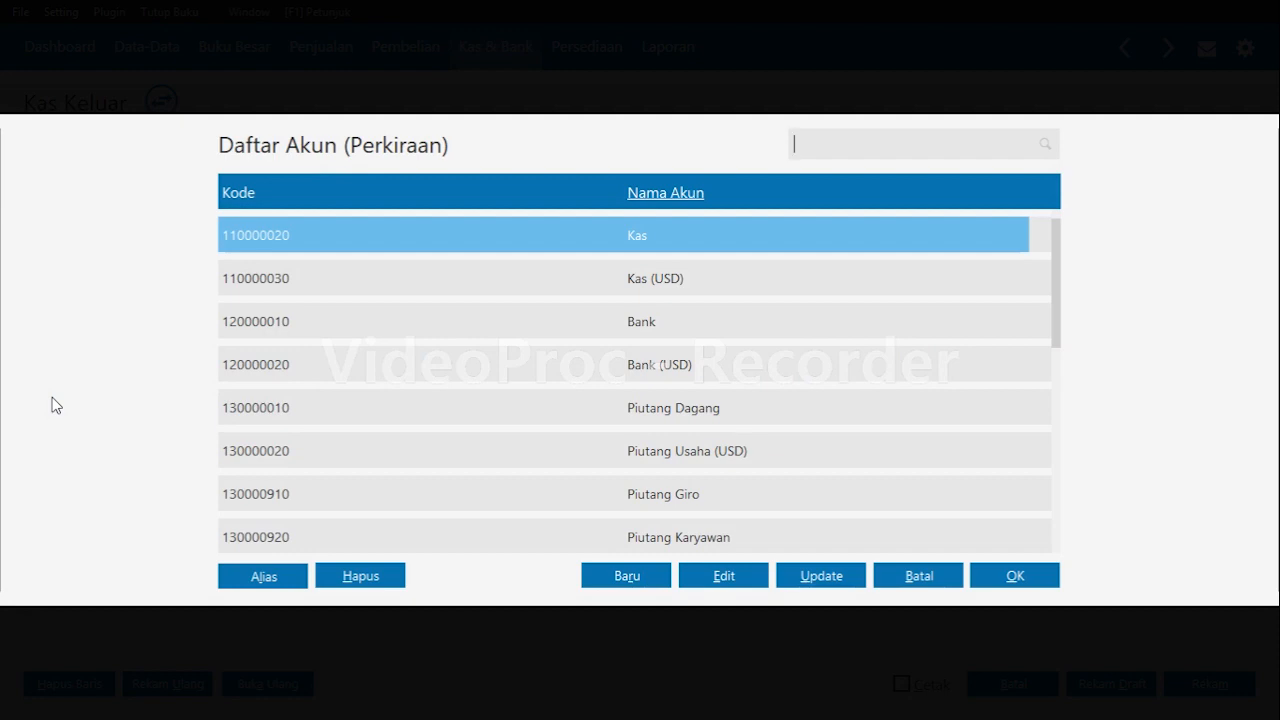
{"action": "type", "text": "bebn"}
{"action": "key", "text": "BackSpace"}
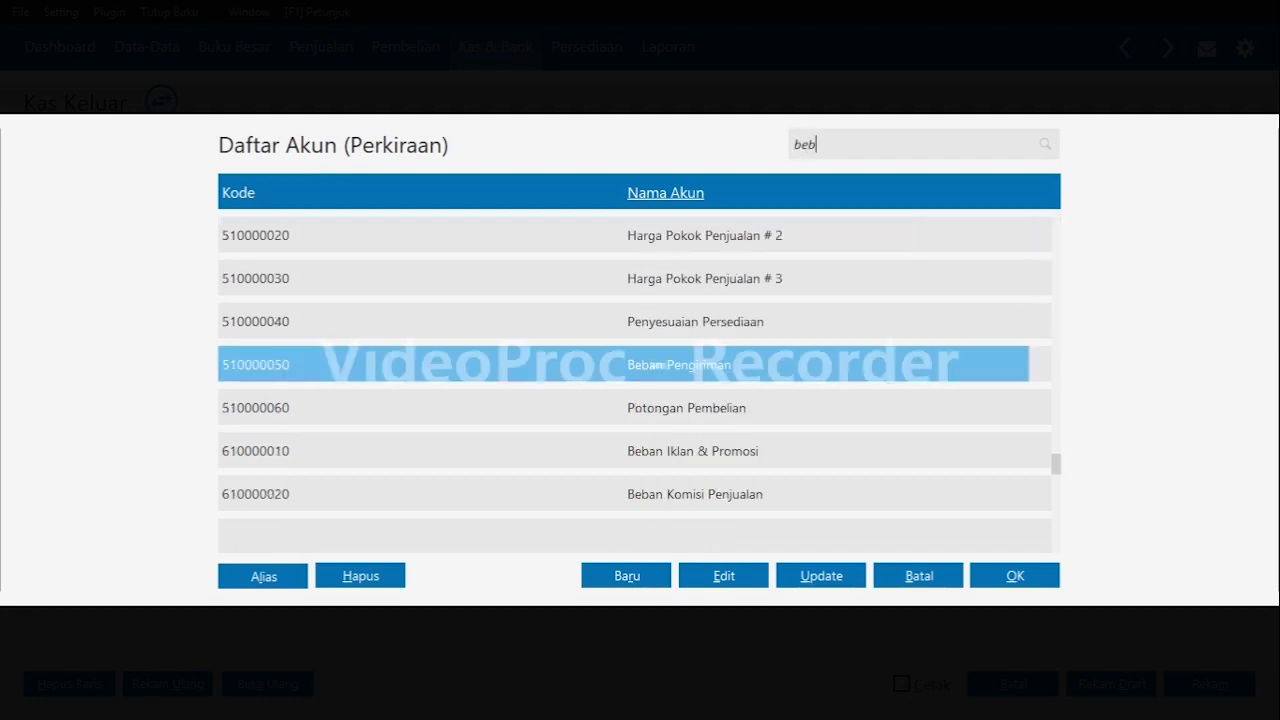
{"action": "type", "text": "an"}
{"action": "key", "text": "Return"}
{"action": "key", "text": "Down"}
{"action": "key", "text": "Down"}
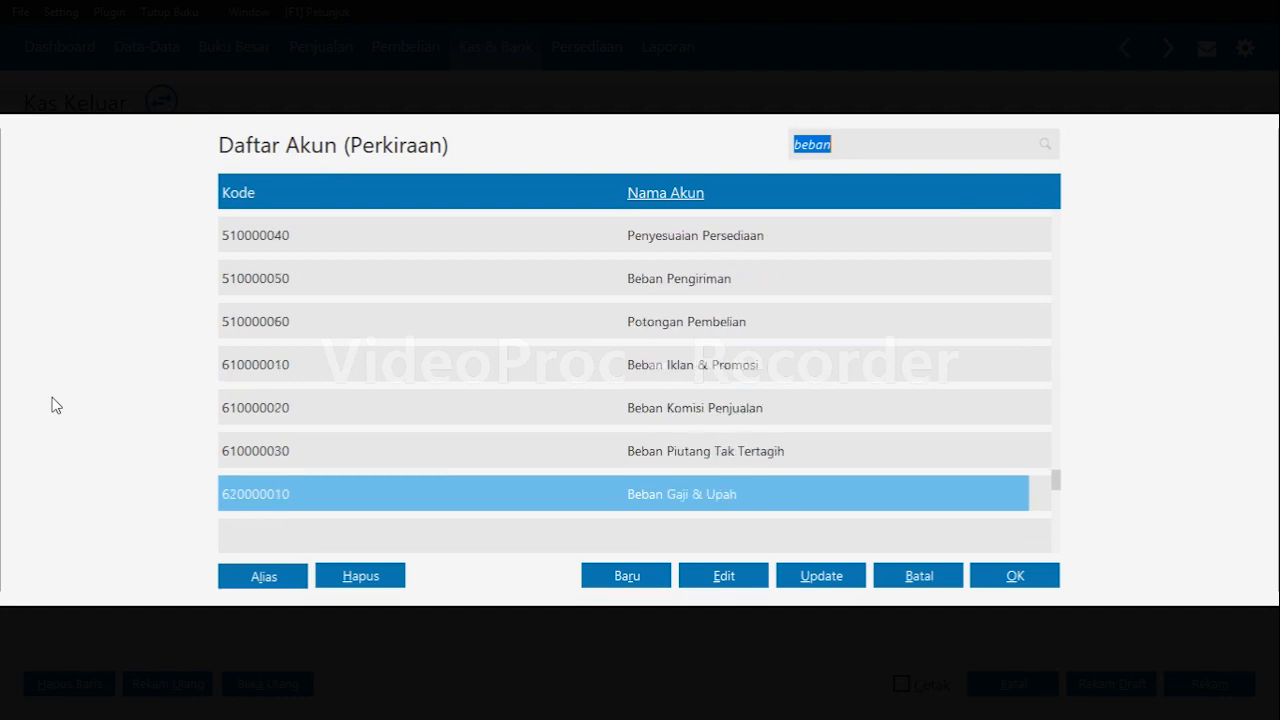
{"action": "key", "text": "Down"}
{"action": "key", "text": "Up"}
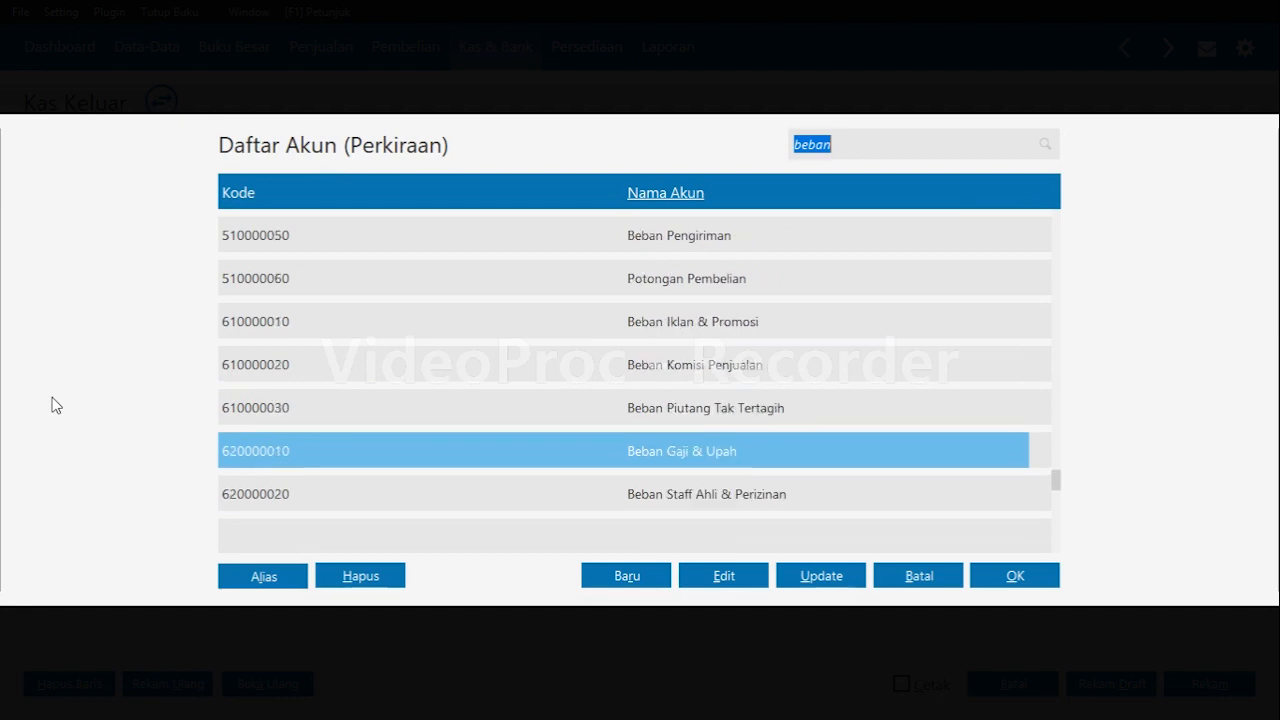
{"action": "key", "text": "Return"}
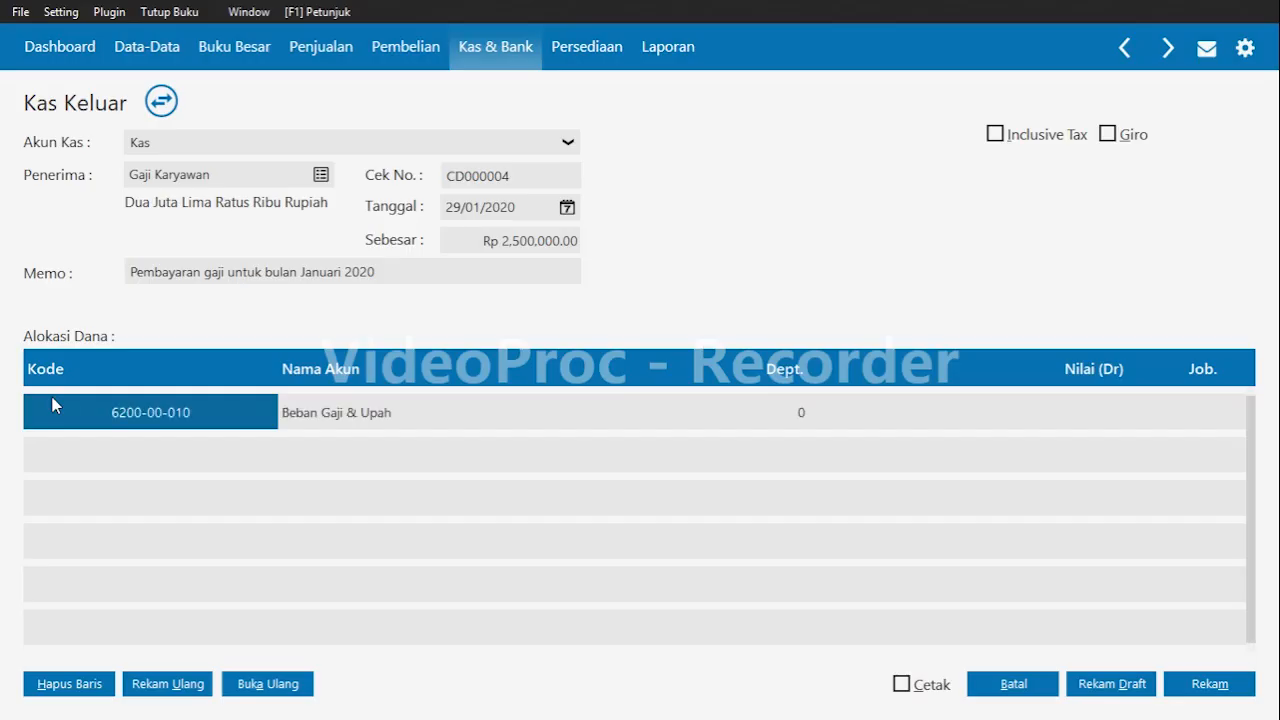
Enter 2,500,000 as the line's value, record the disbursement and close the form.
{"action": "key", "text": "Tab"}
{"action": "key", "text": "Tab"}
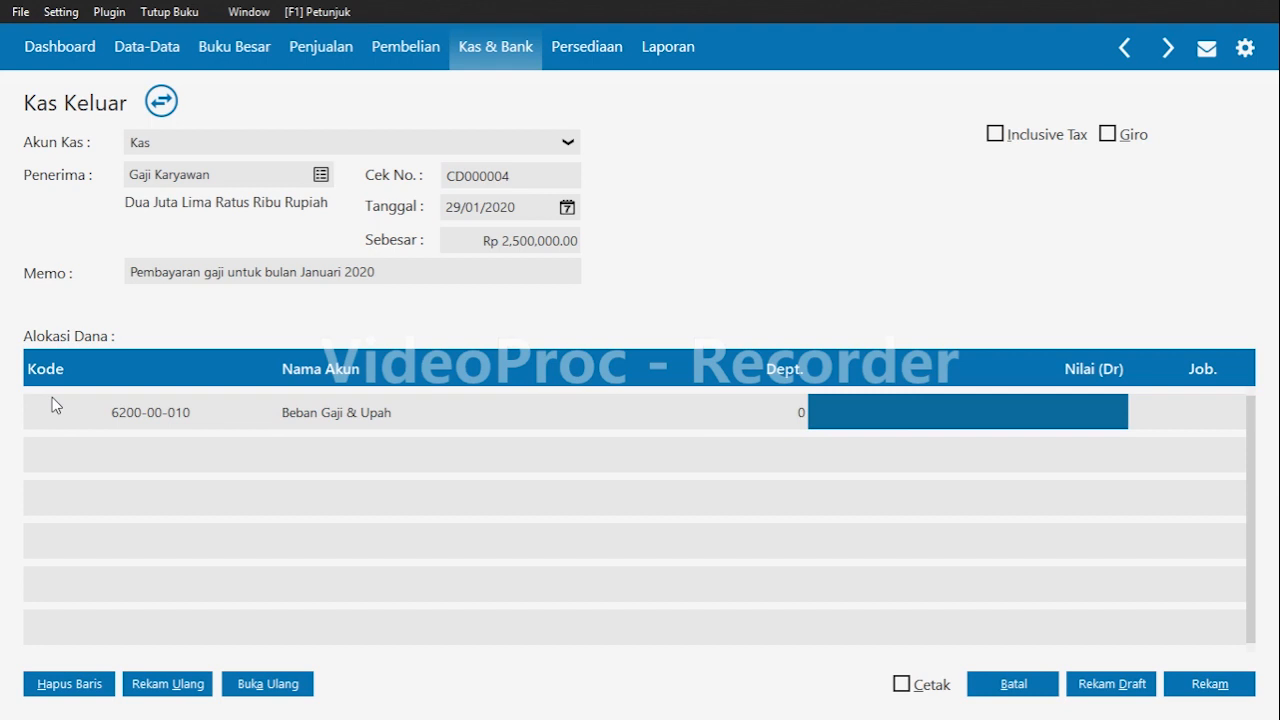
{"action": "type", "text": "2,5"}
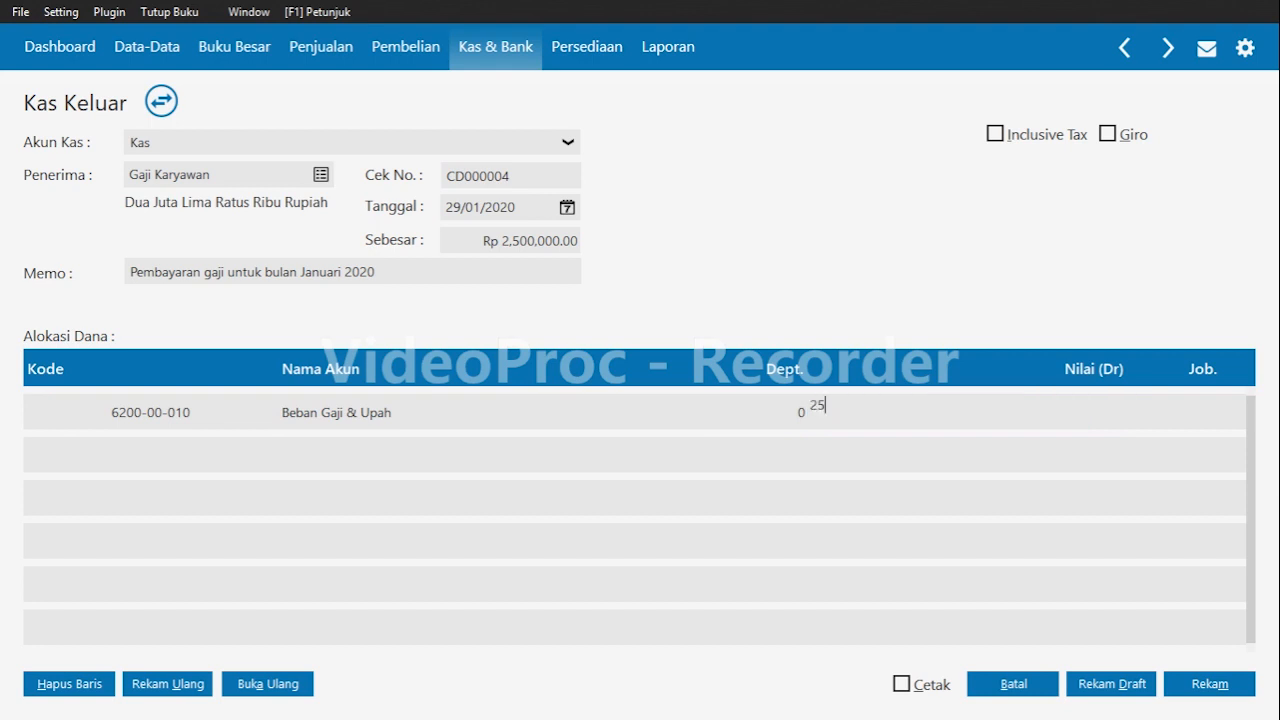
{"action": "type", "text": "00,000"}
{"action": "key", "text": "Tab"}
{"action": "key", "text": "Tab"}
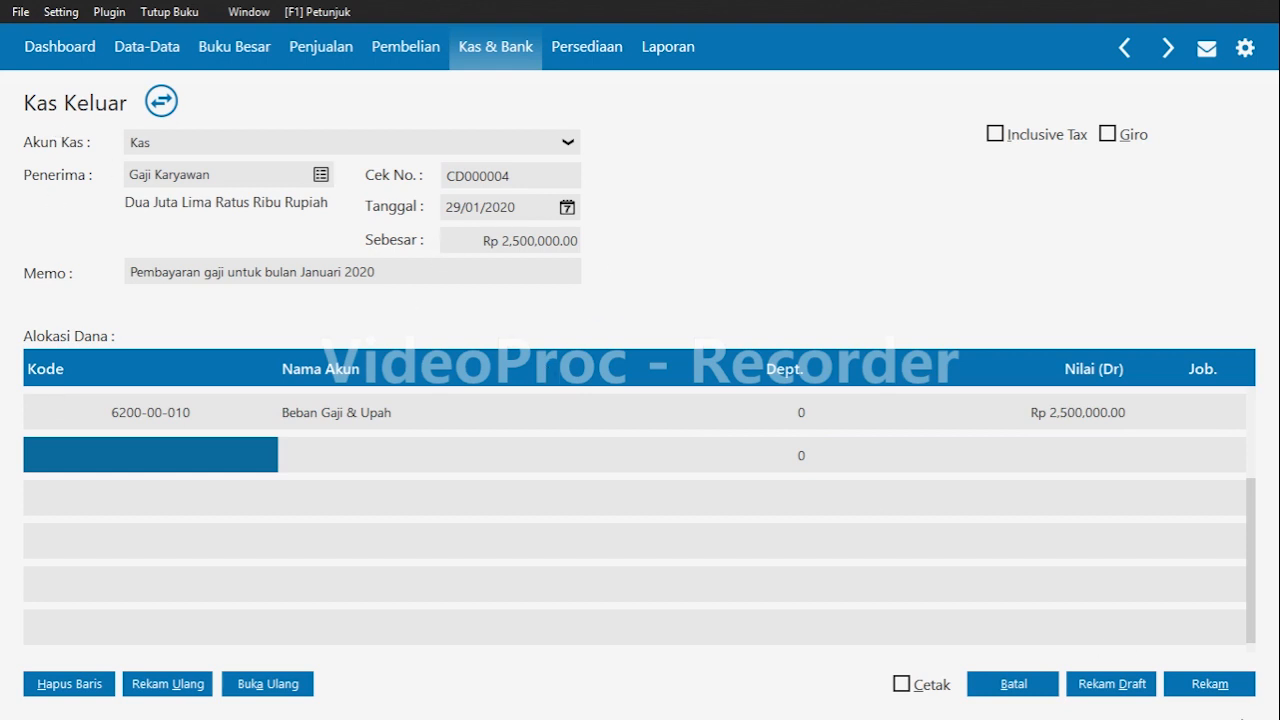
{"action": "left_click", "coordinate": [1195, 686]}
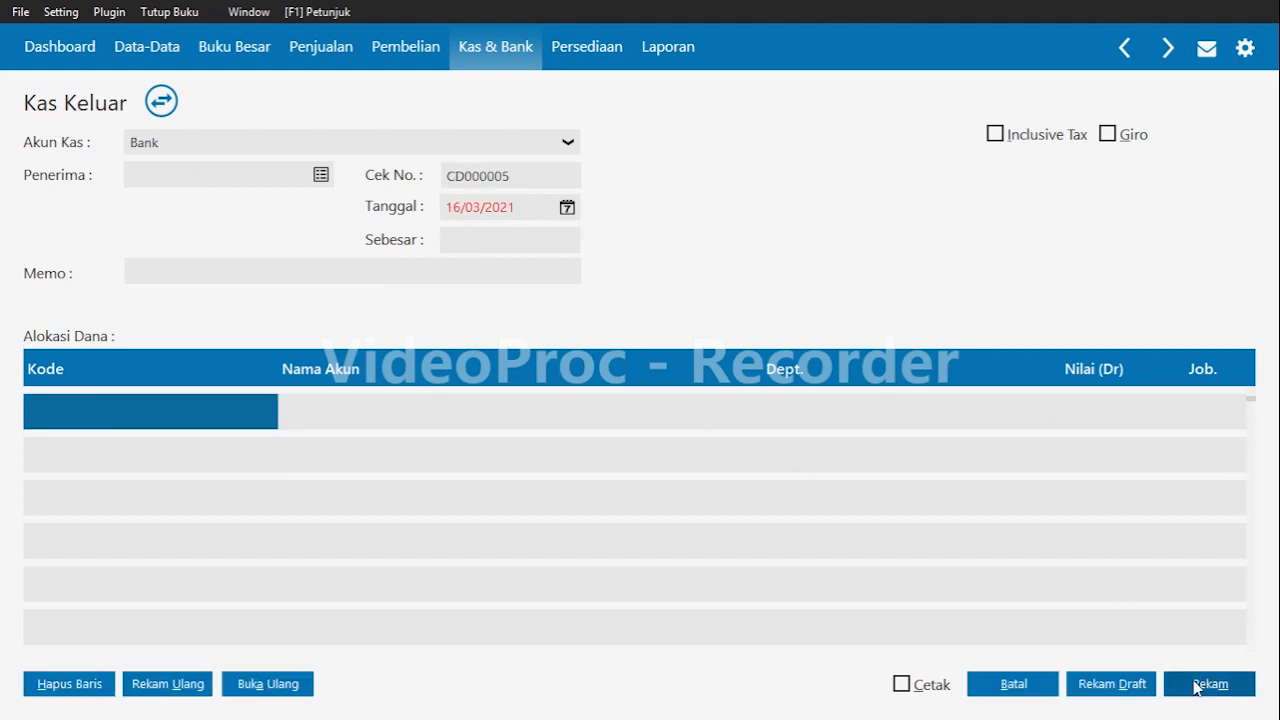
{"action": "left_click", "coordinate": [1032, 686]}
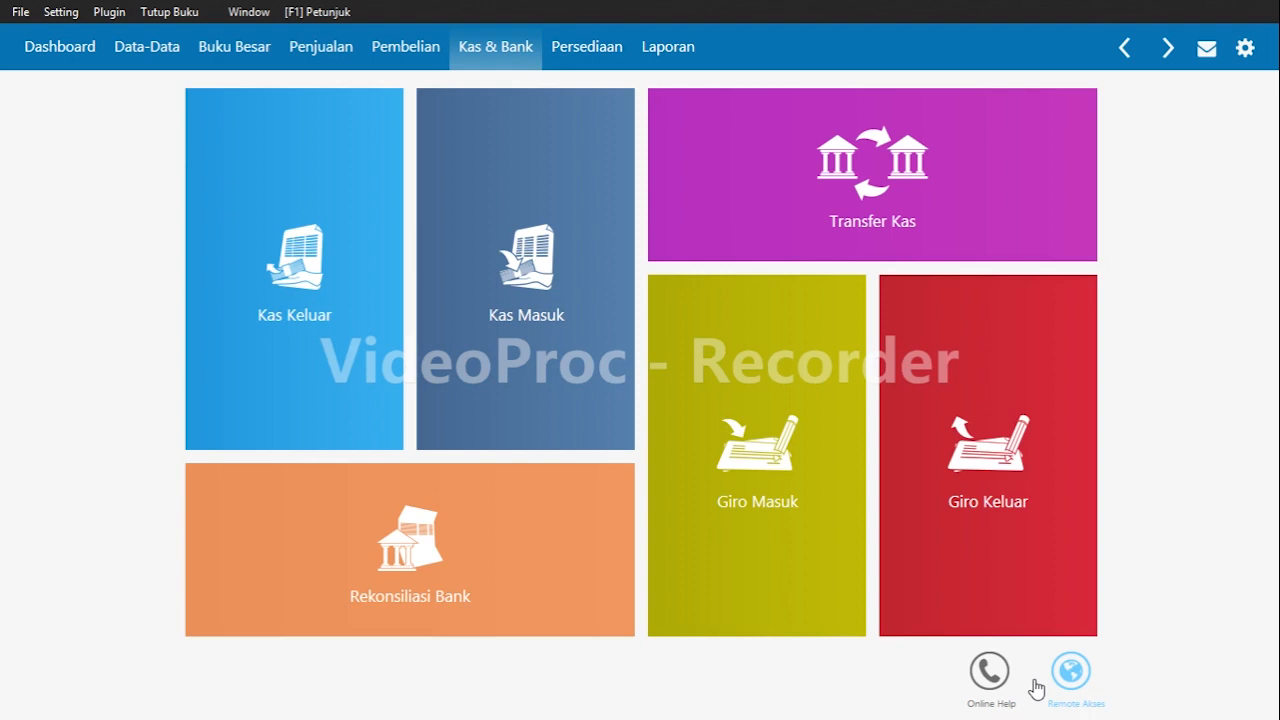